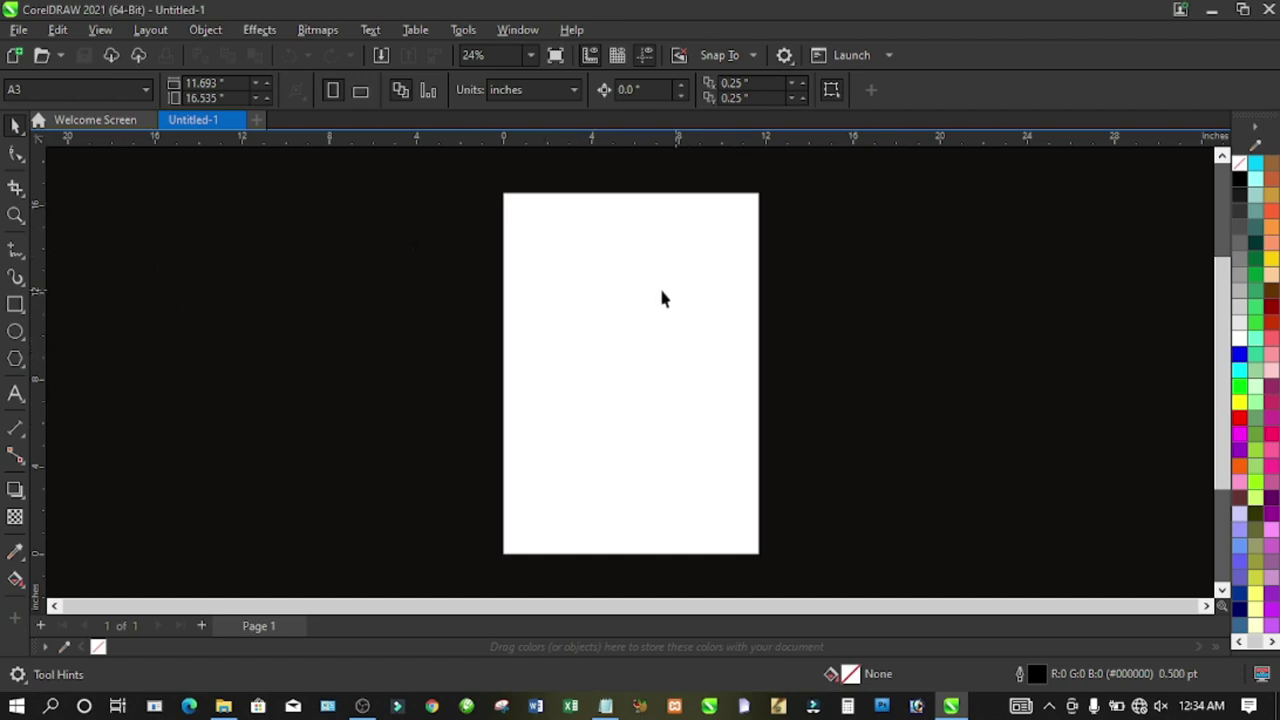
- Choose A3 from the page size list, giving an 11.693 × 16.535-inch portrait page
{"action": "left_click", "coordinate": [32, 90]}
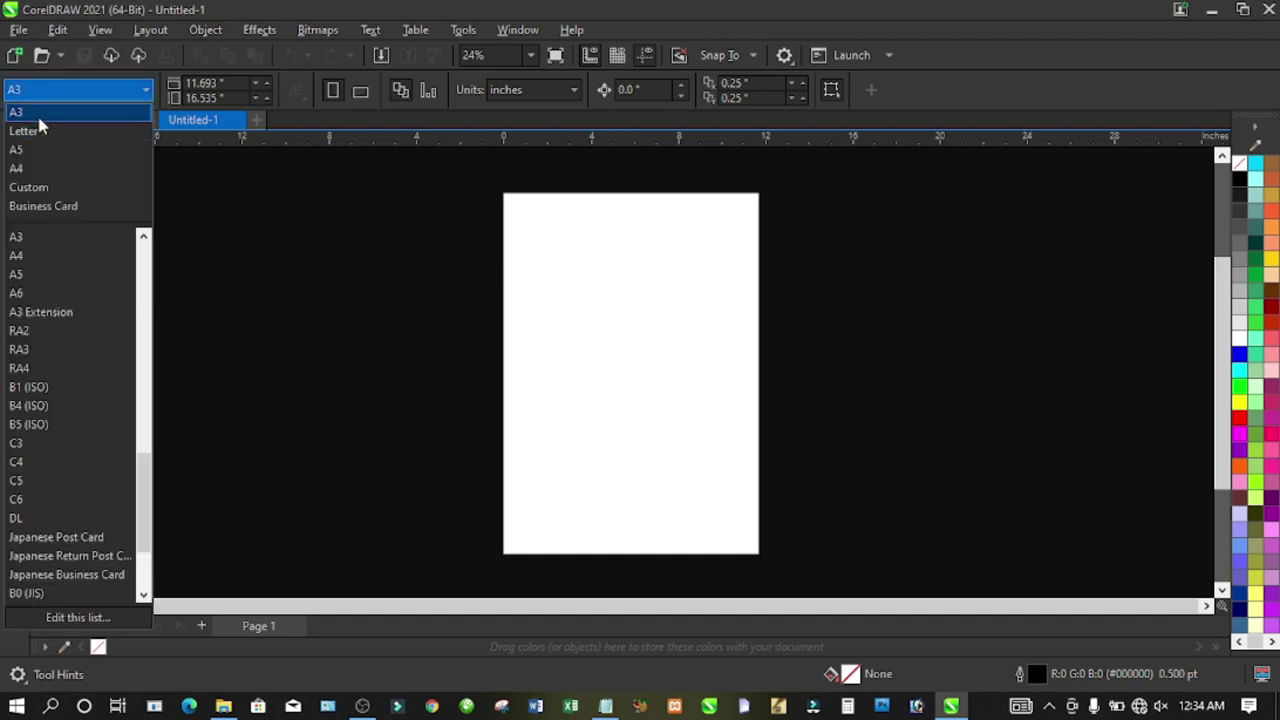
{"action": "left_click", "coordinate": [37, 113]}
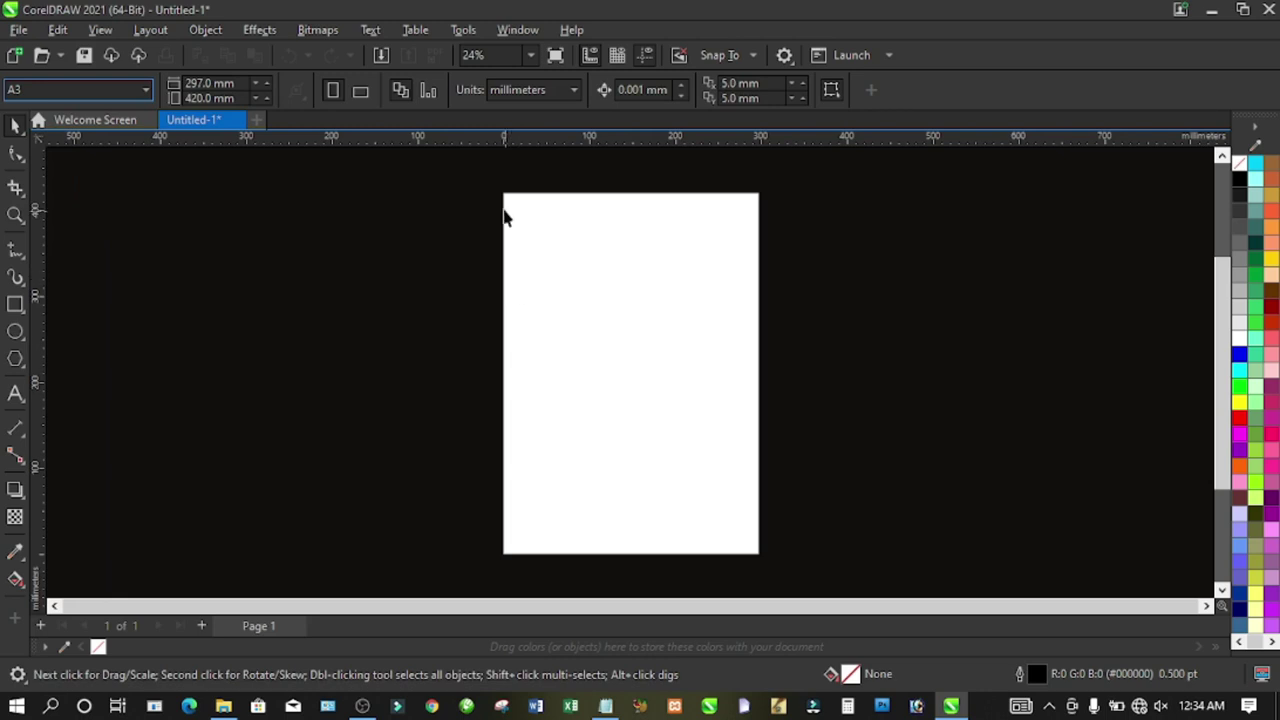
- Draw a page-sized rectangle and shift it left so it straddles the page's left edge
{"action": "left_click", "coordinate": [16, 304]}
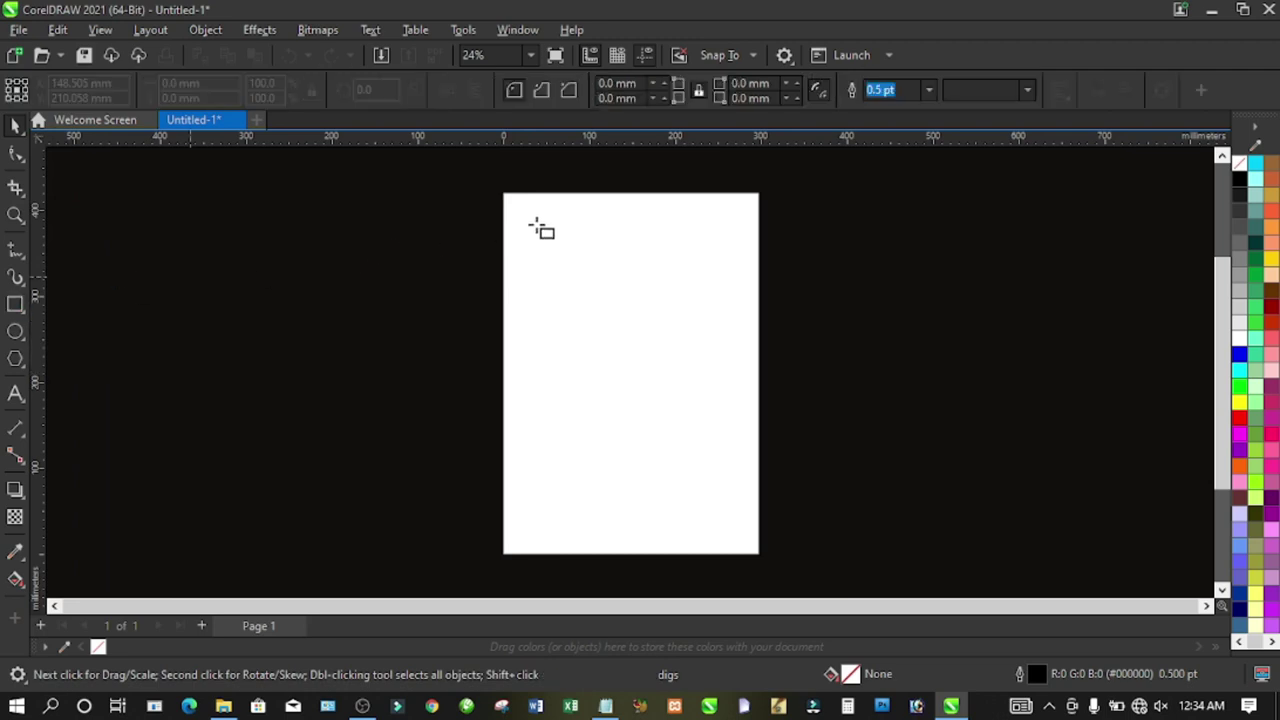
{"action": "left_click_drag", "start_coordinate": [506, 197], "coordinate": [757, 550]}
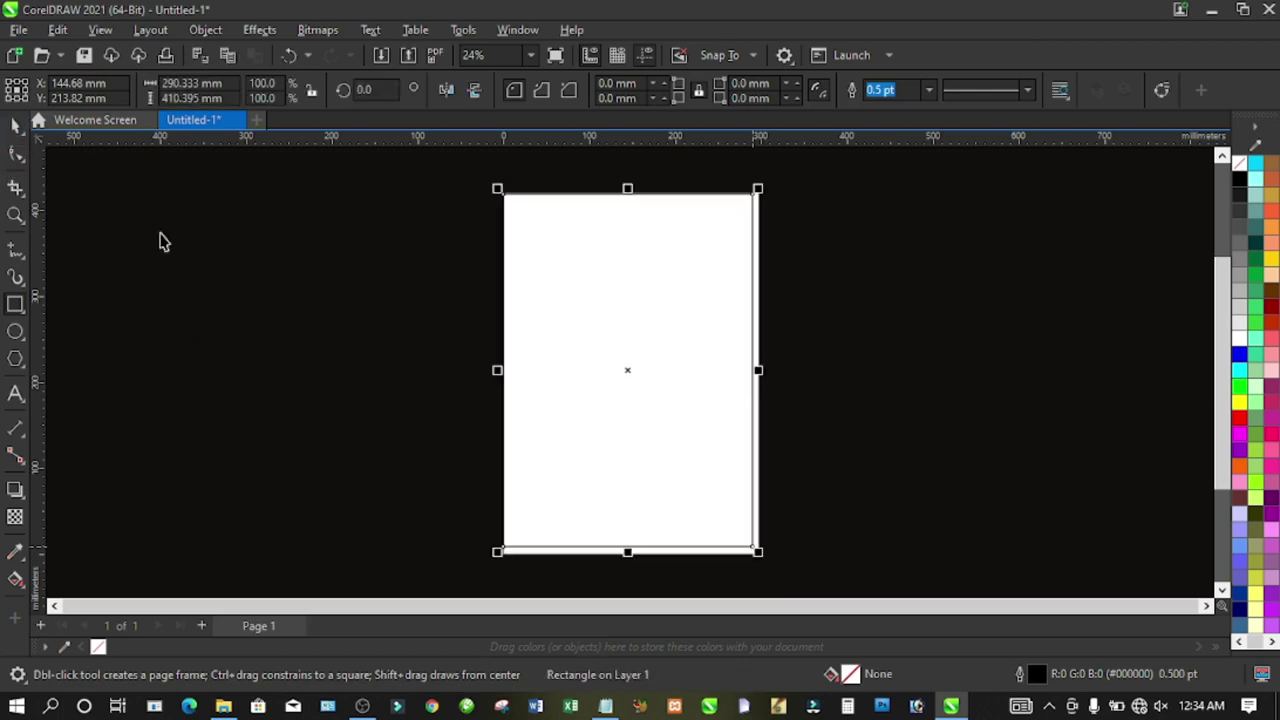
{"action": "key", "text": "space"}
{"action": "key", "text": "Escape"}
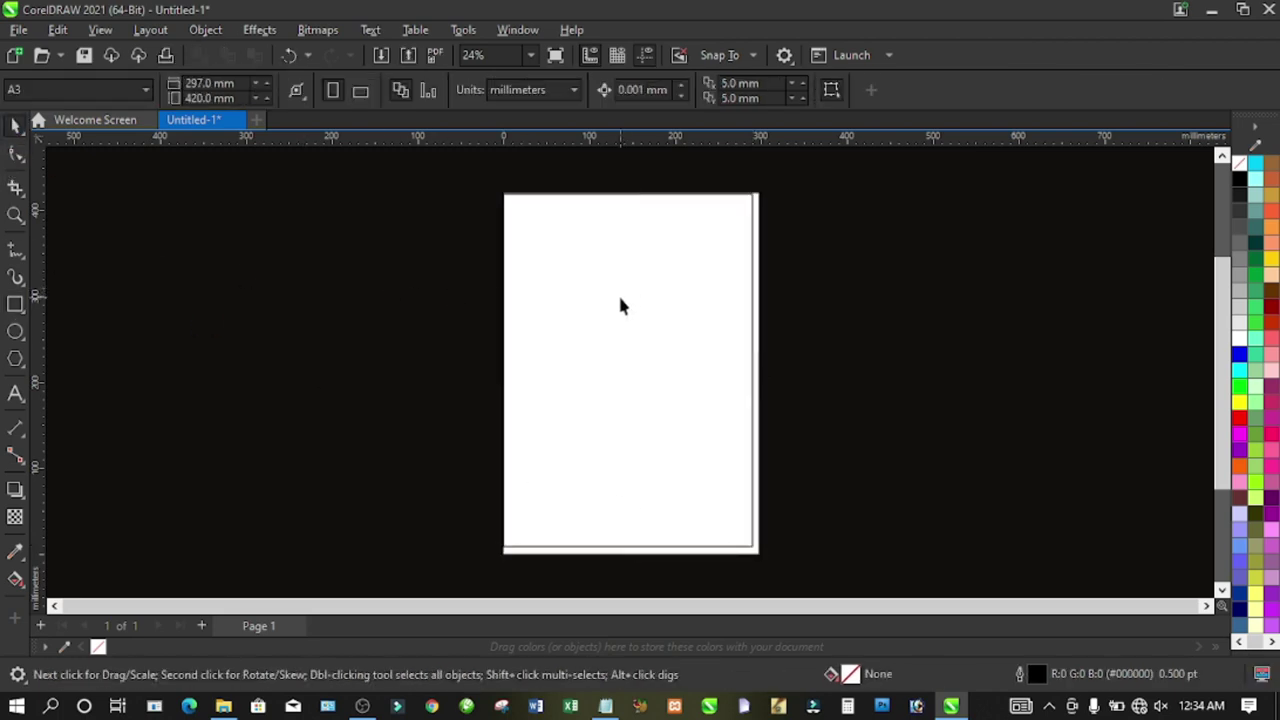
{"action": "left_click_drag", "start_coordinate": [620, 305], "coordinate": [502, 300]}
{"action": "left_click", "coordinate": [697, 290]}
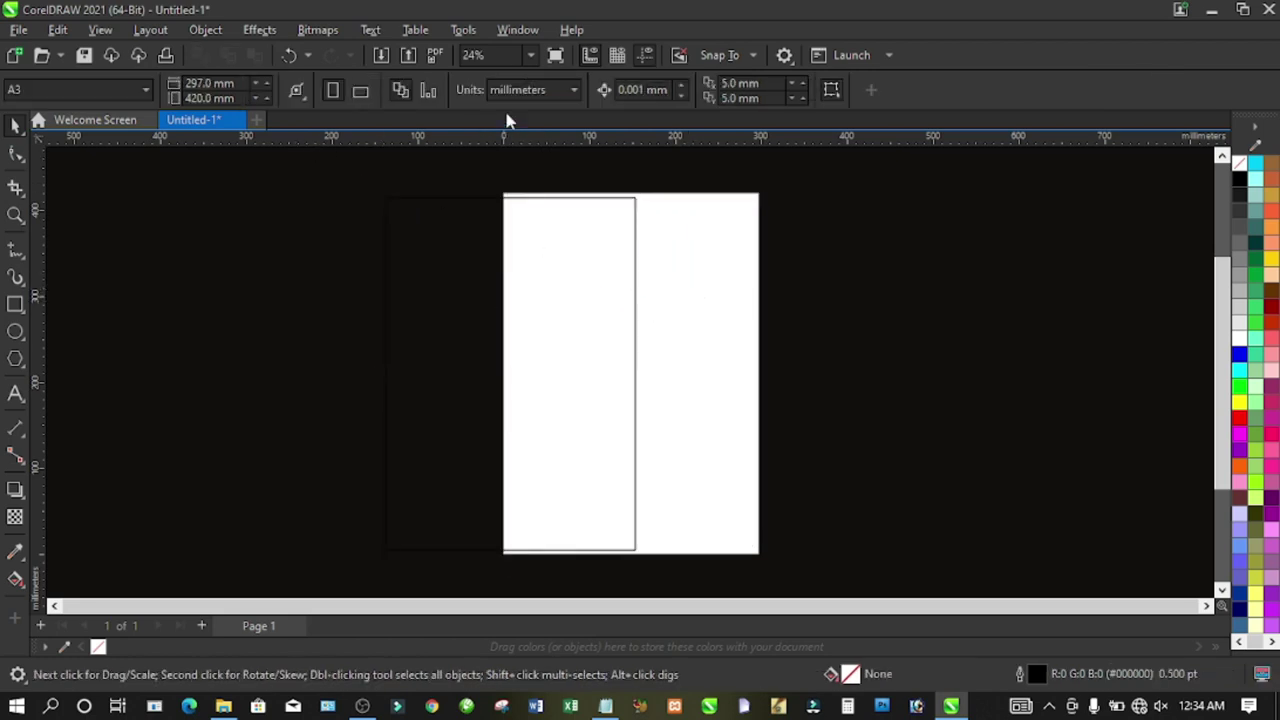
- Switch units to inches and copy the 11.693-inch page width for the rectangle
{"action": "left_click", "coordinate": [535, 91]}
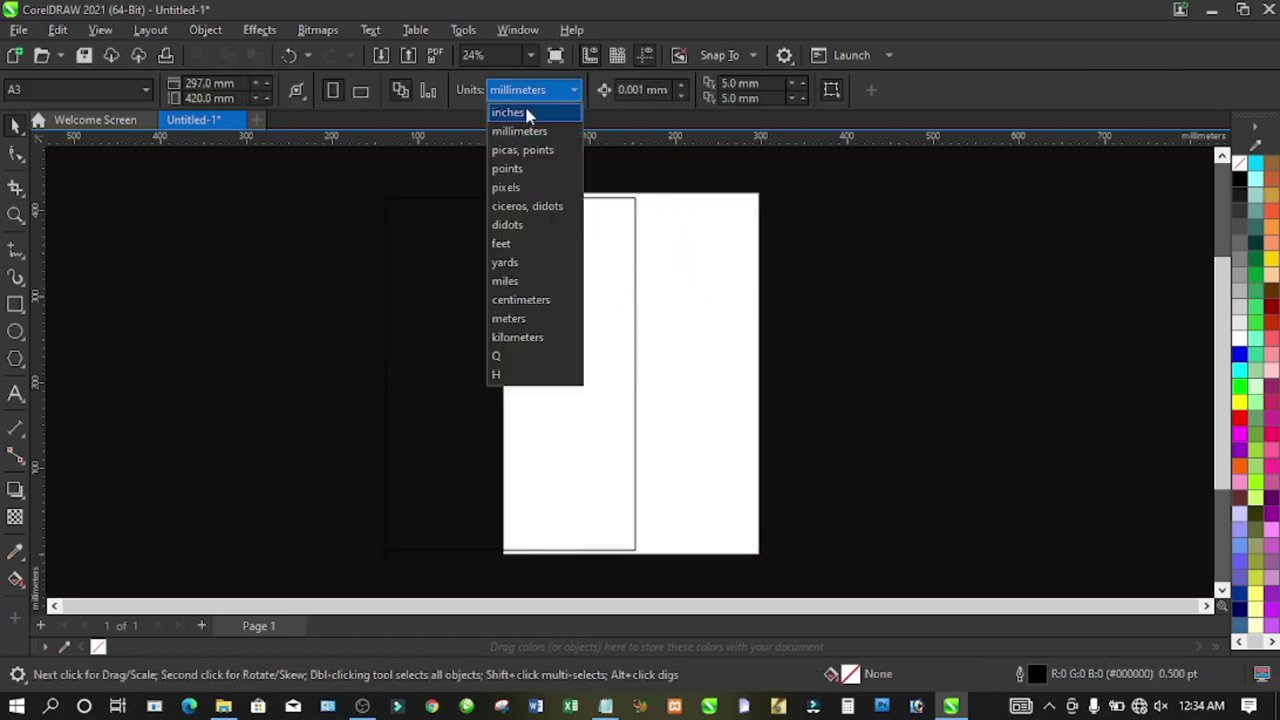
{"action": "left_click", "coordinate": [529, 113]}
{"action": "left_click", "coordinate": [212, 83]}
{"action": "double_click", "coordinate": [205, 83]}
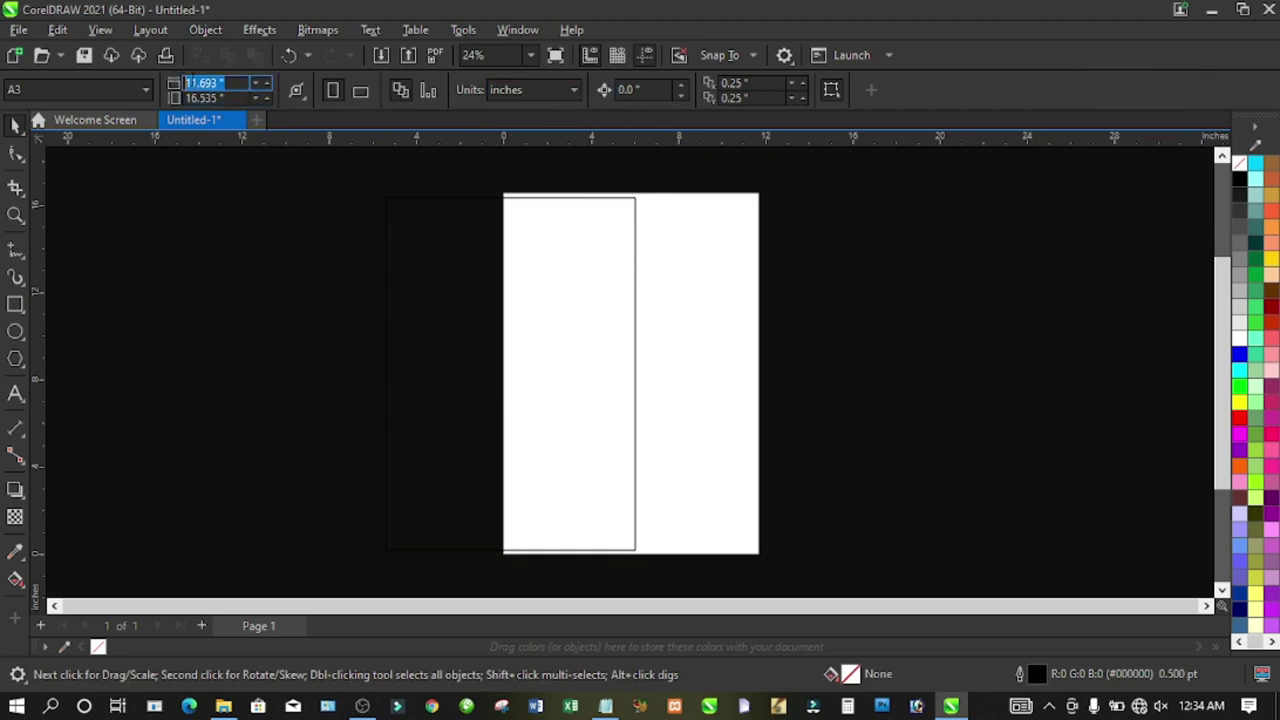
{"action": "right_click", "coordinate": [193, 85]}
{"action": "left_click", "coordinate": [218, 136]}
{"action": "left_click", "coordinate": [447, 262]}
{"action": "left_click_drag", "start_coordinate": [194, 83], "coordinate": [160, 84]}
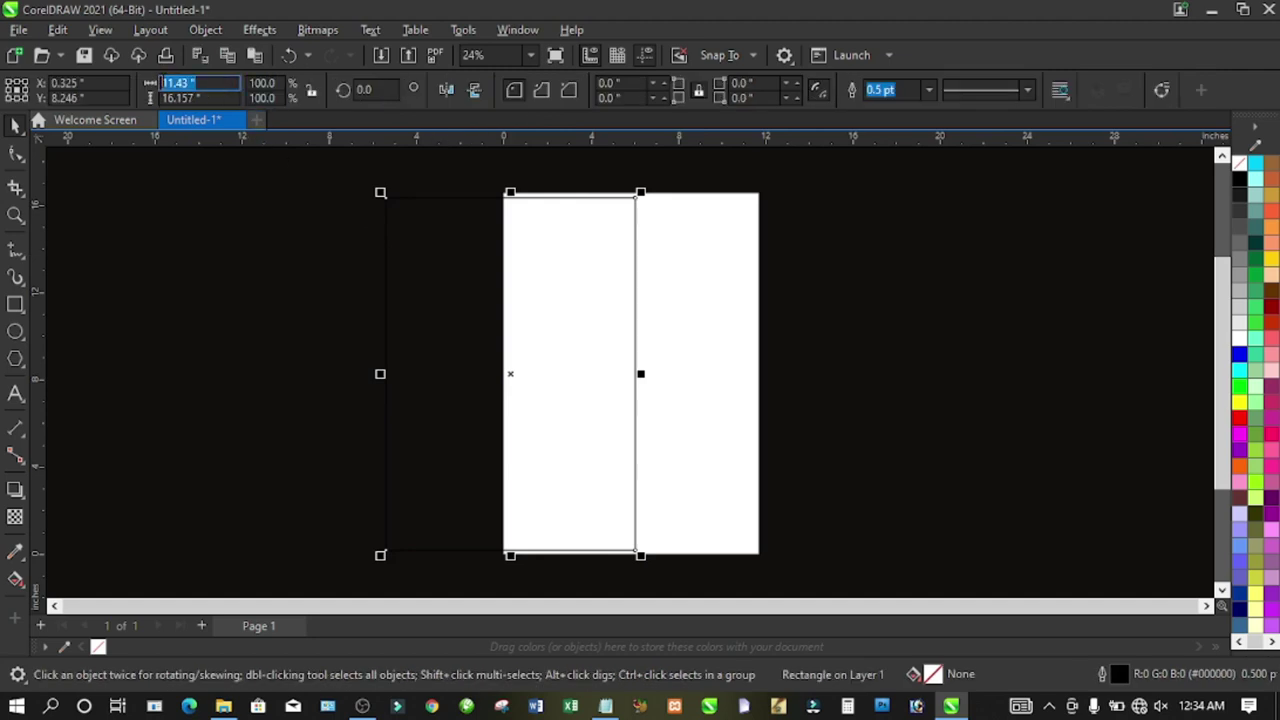
- Paste the page dimensions into the rectangle, making it 11.693 × 16.535 inches
{"action": "right_click", "coordinate": [166, 84]}
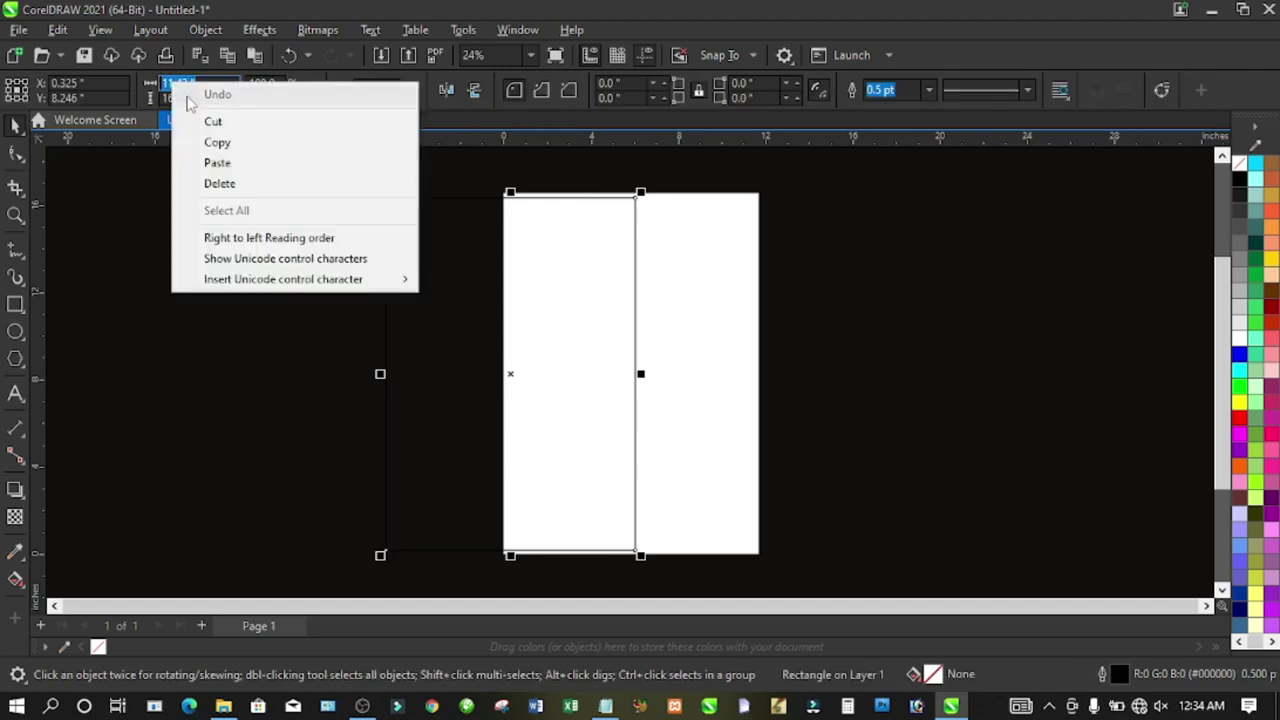
{"action": "left_click", "coordinate": [218, 164]}
{"action": "left_click", "coordinate": [591, 251]}
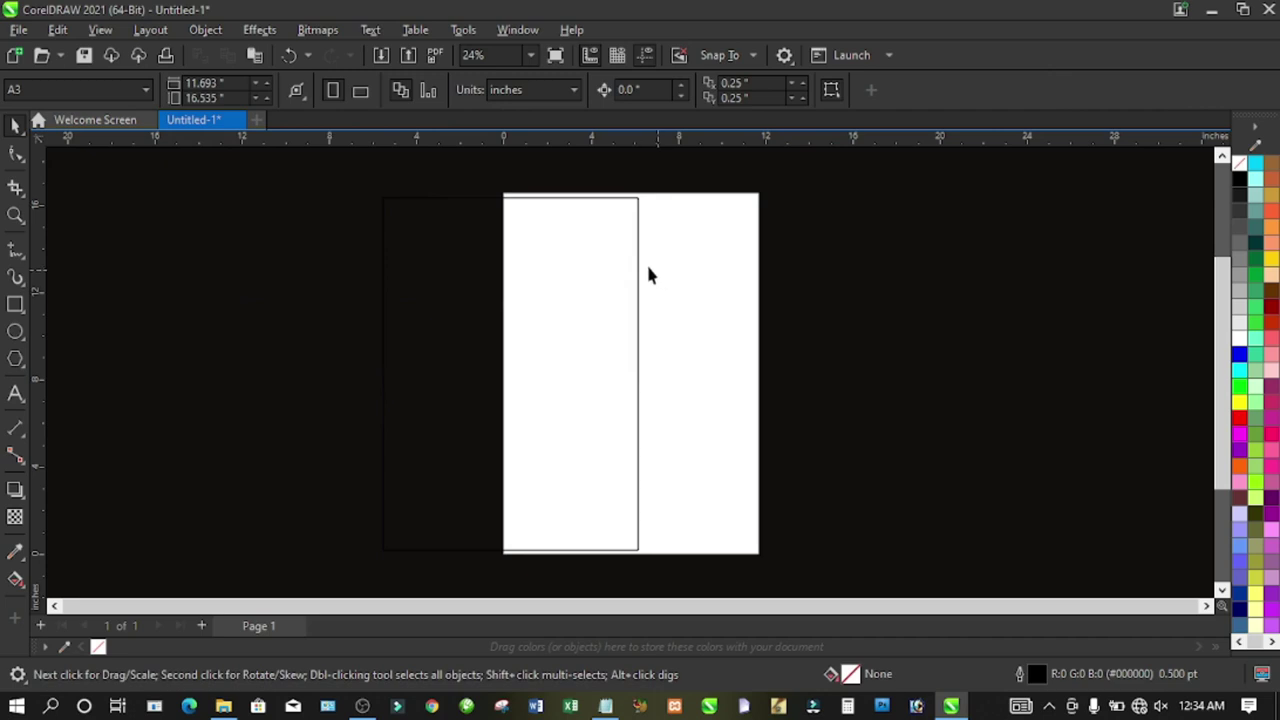
{"action": "double_click", "coordinate": [222, 98]}
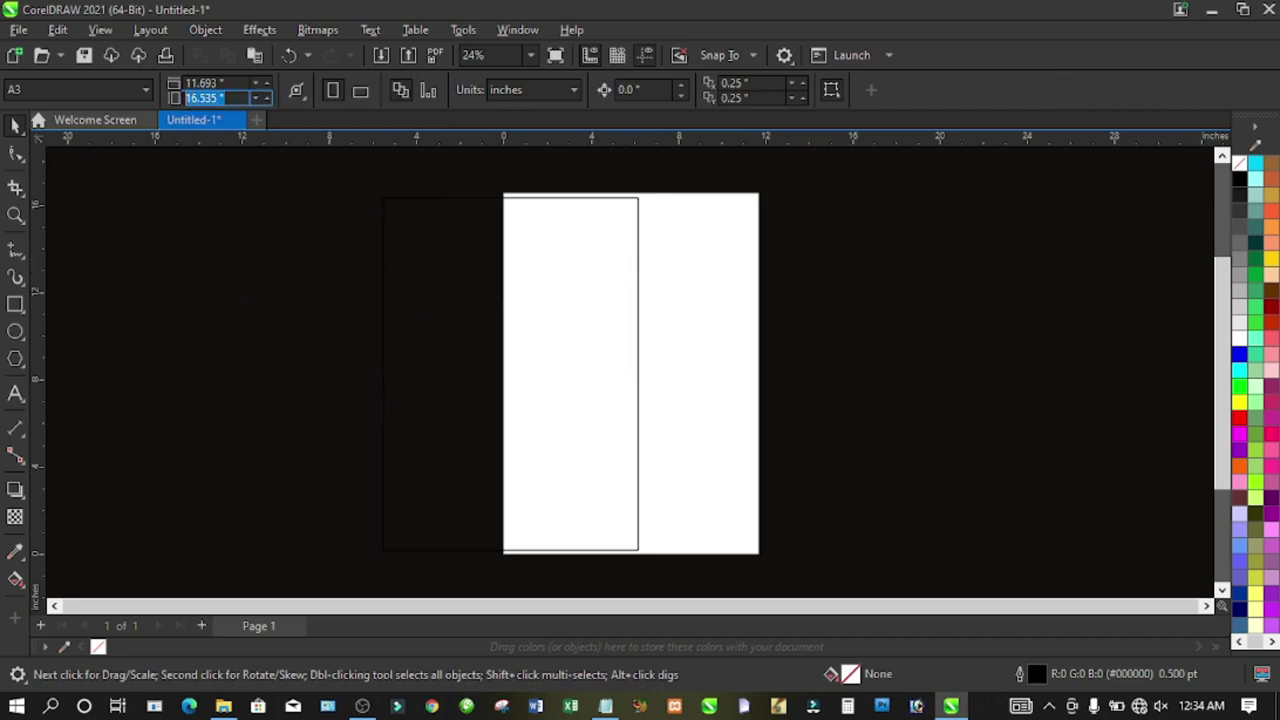
{"action": "right_click", "coordinate": [200, 98]}
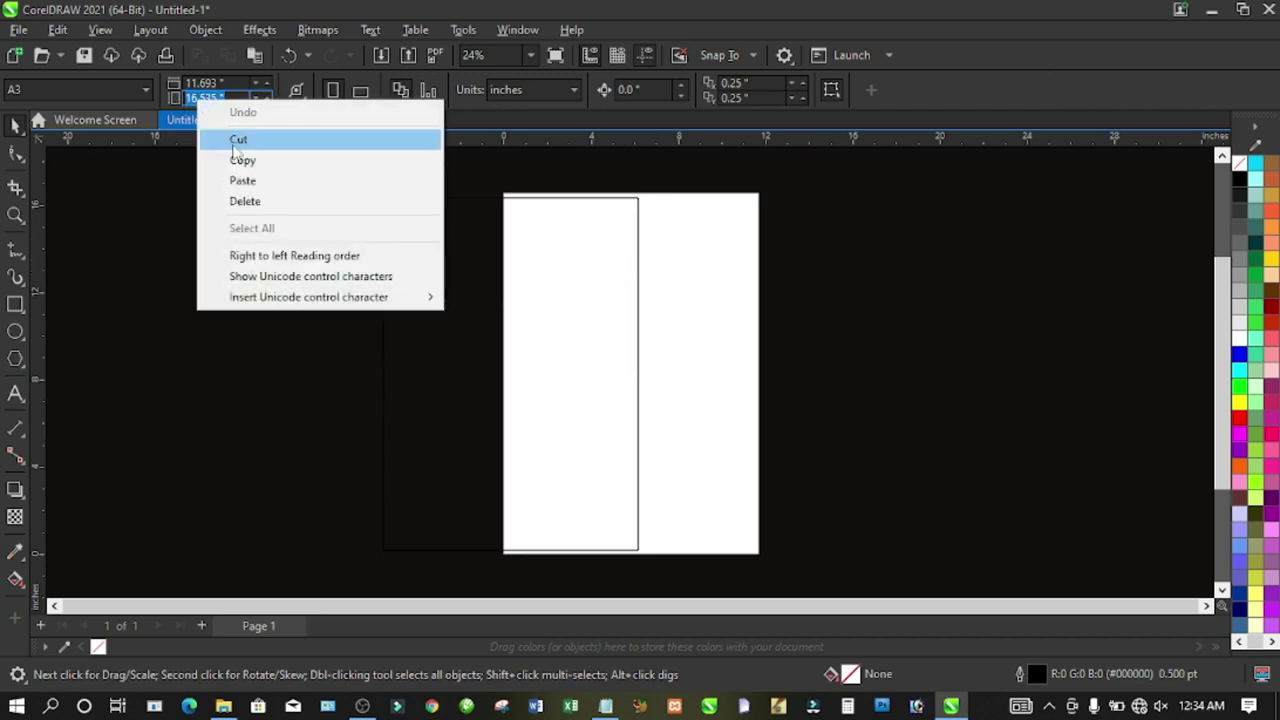
{"action": "left_click", "coordinate": [243, 160]}
{"action": "left_click", "coordinate": [477, 323]}
{"action": "double_click", "coordinate": [195, 98]}
{"action": "right_click", "coordinate": [200, 98]}
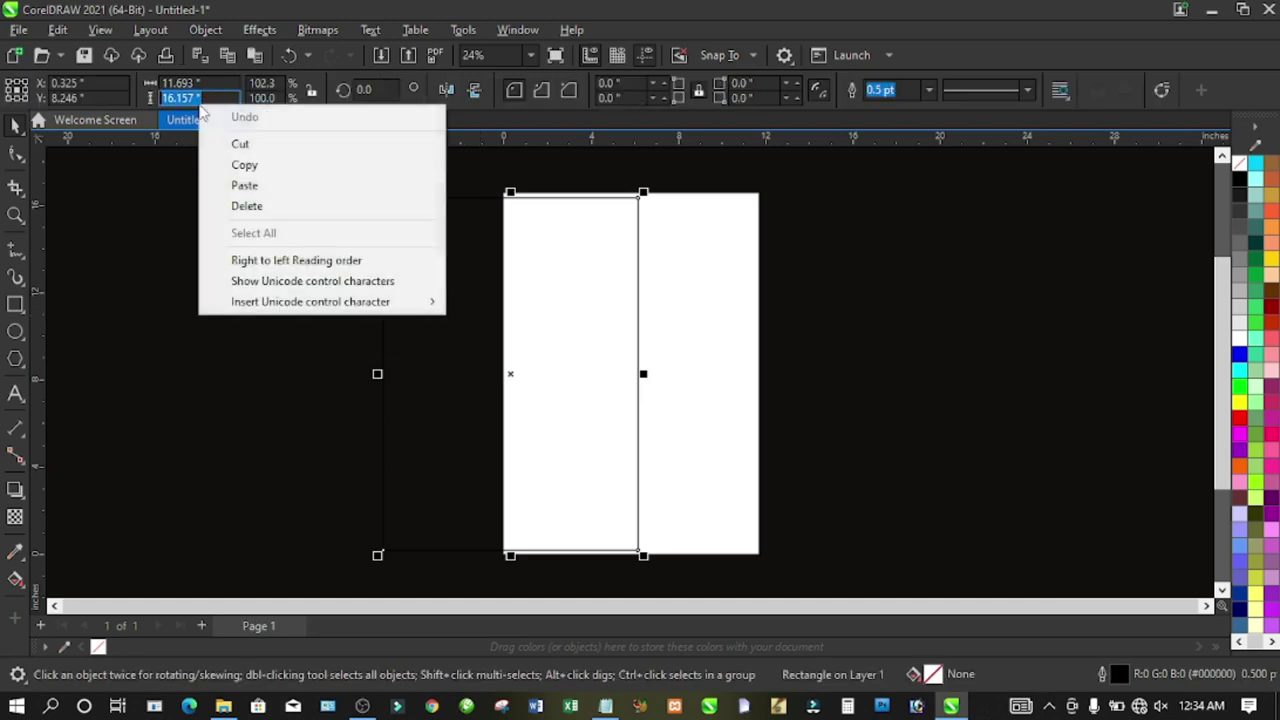
{"action": "left_click", "coordinate": [244, 185]}
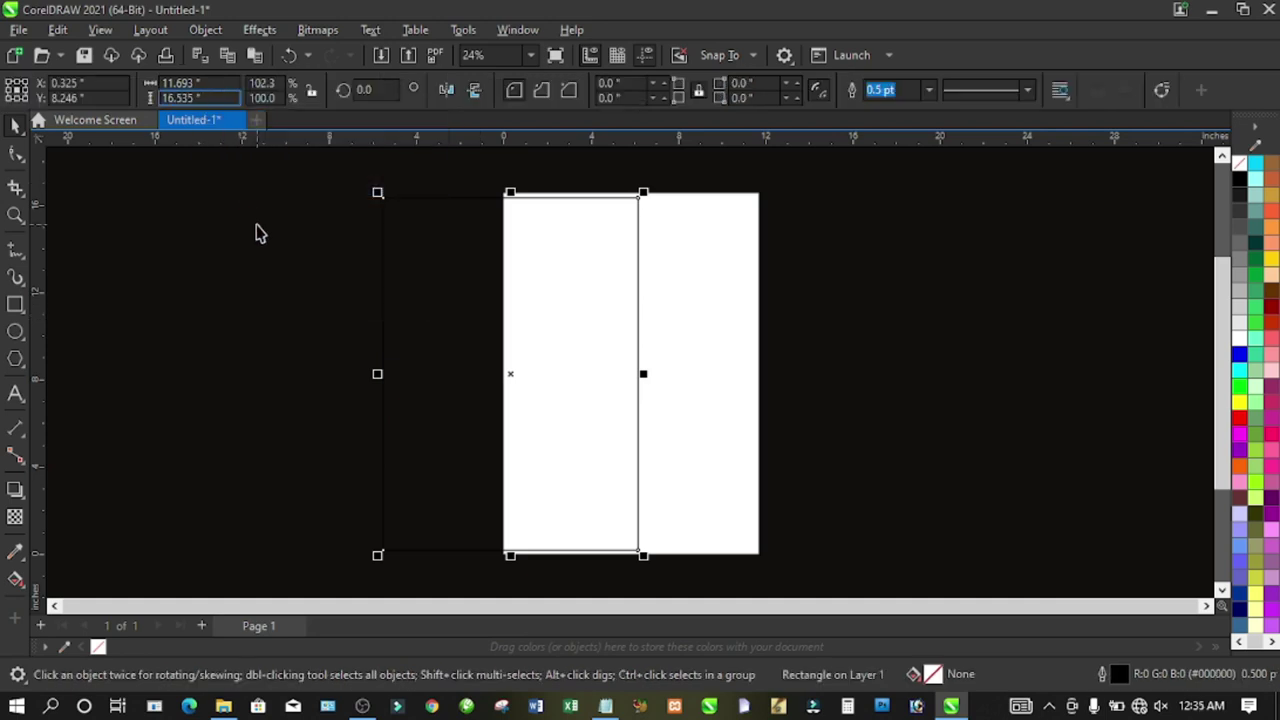
{"action": "key", "text": "Return"}
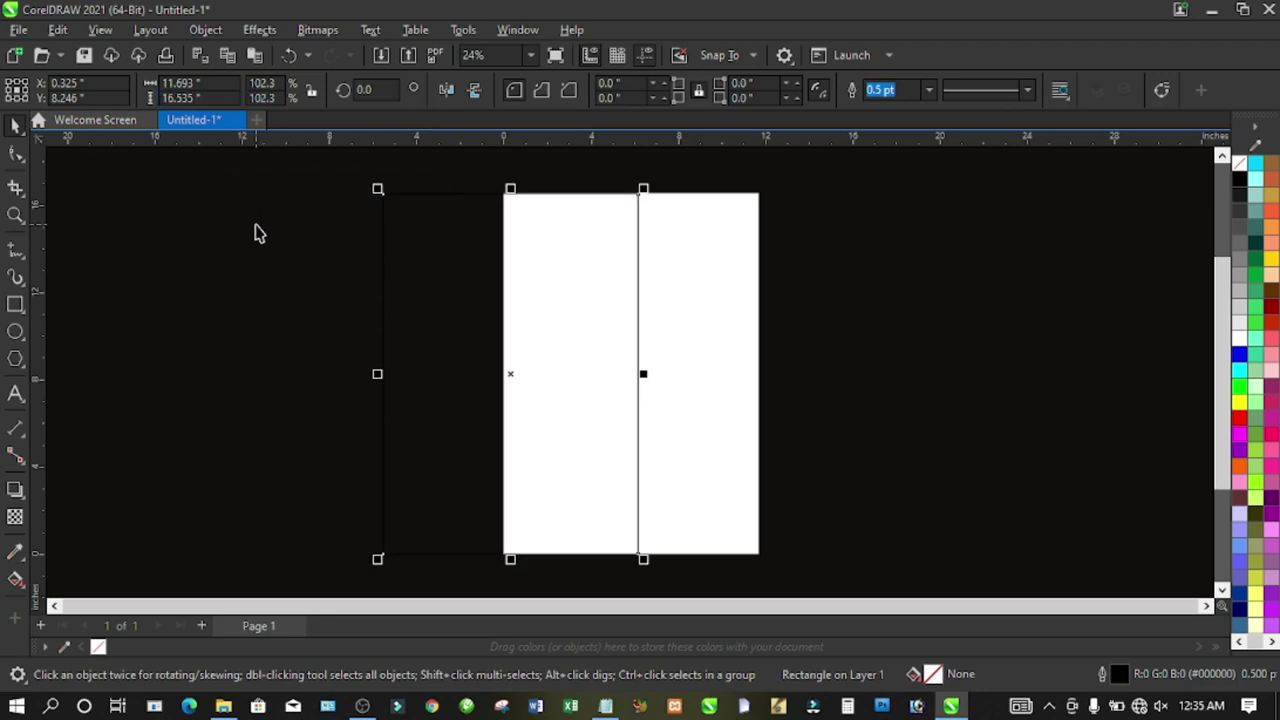
- Centre the rectangle on the page with P and set its outline width to None
{"action": "key", "text": "p"}
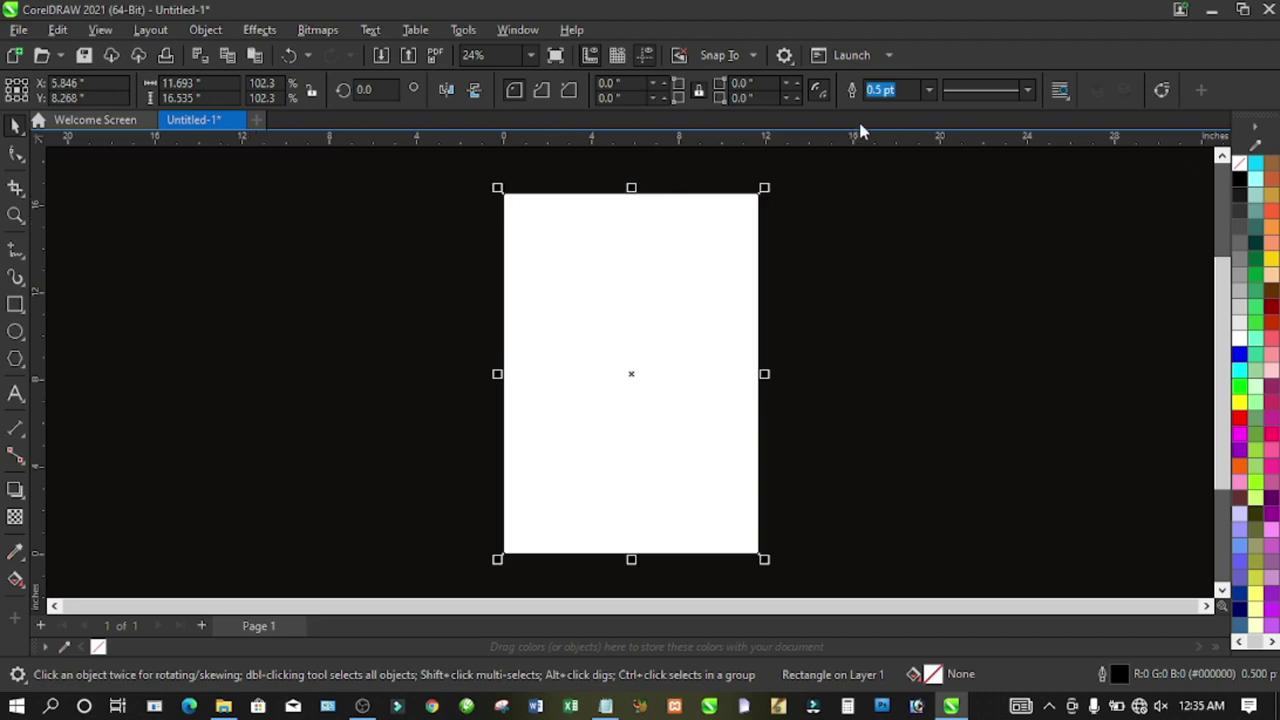
{"action": "left_click", "coordinate": [929, 90]}
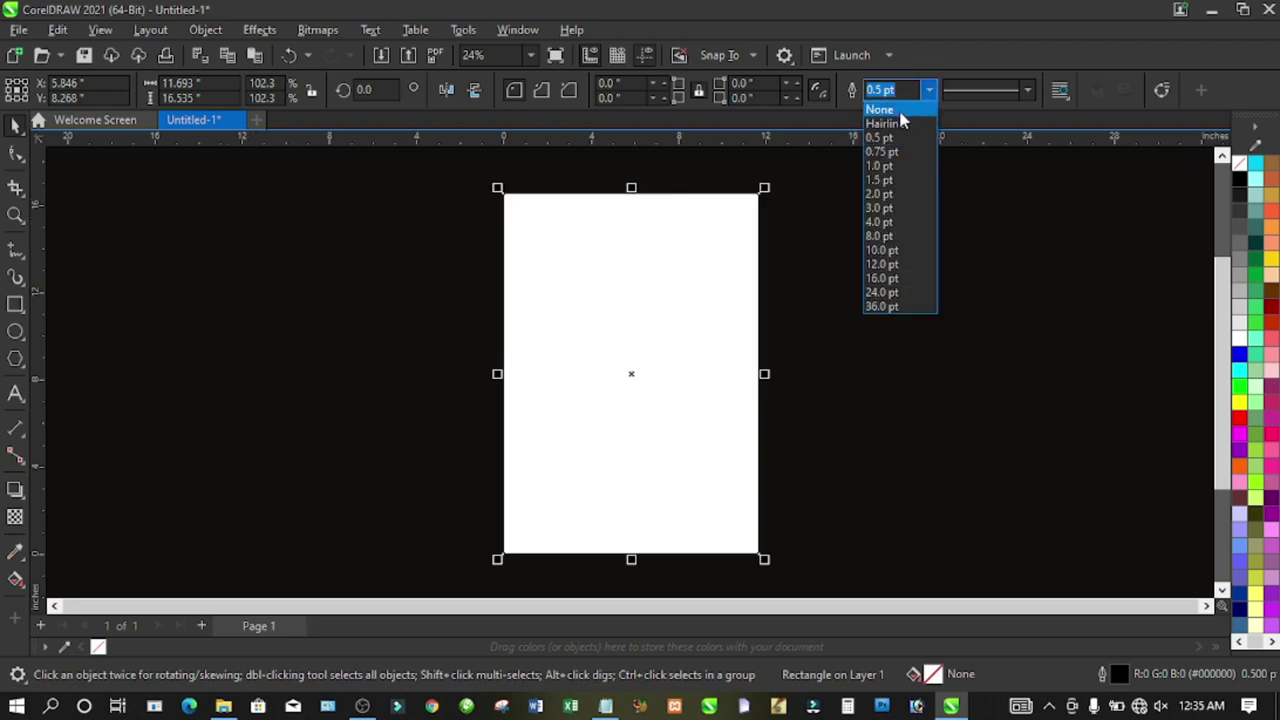
{"action": "left_click", "coordinate": [903, 128]}
{"action": "left_click", "coordinate": [903, 340]}
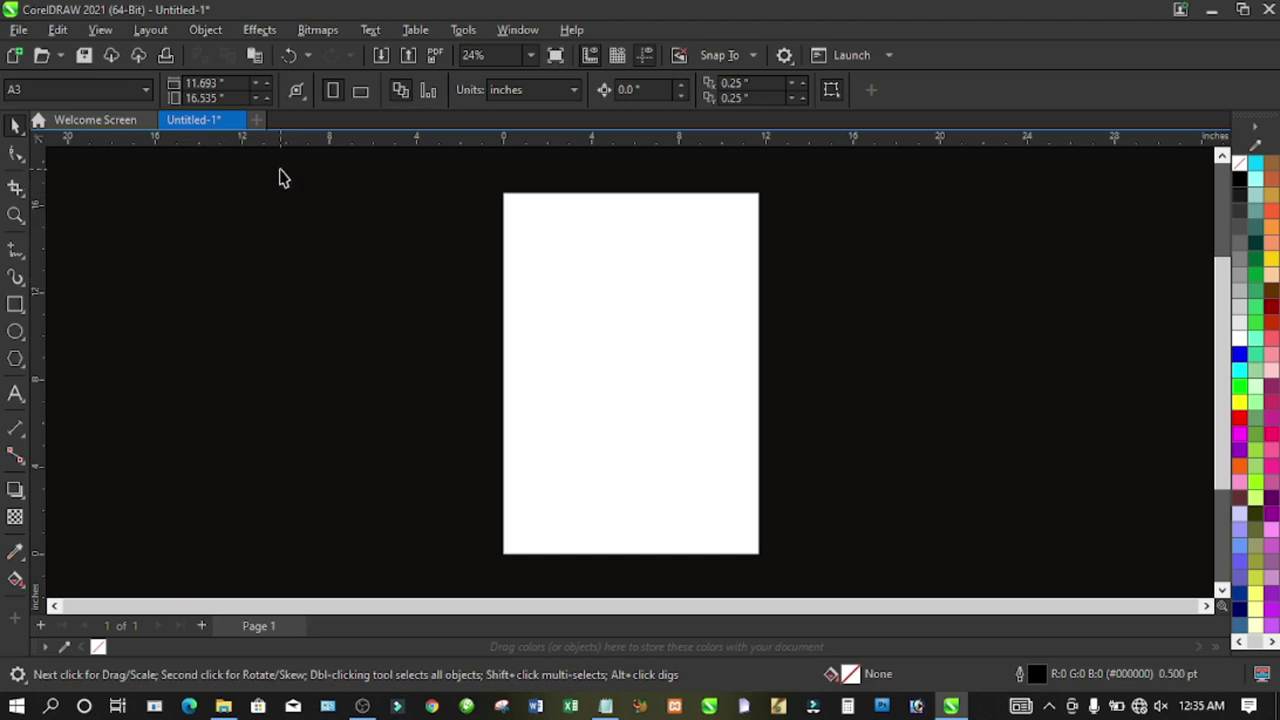
{"action": "left_click", "coordinate": [225, 706]}
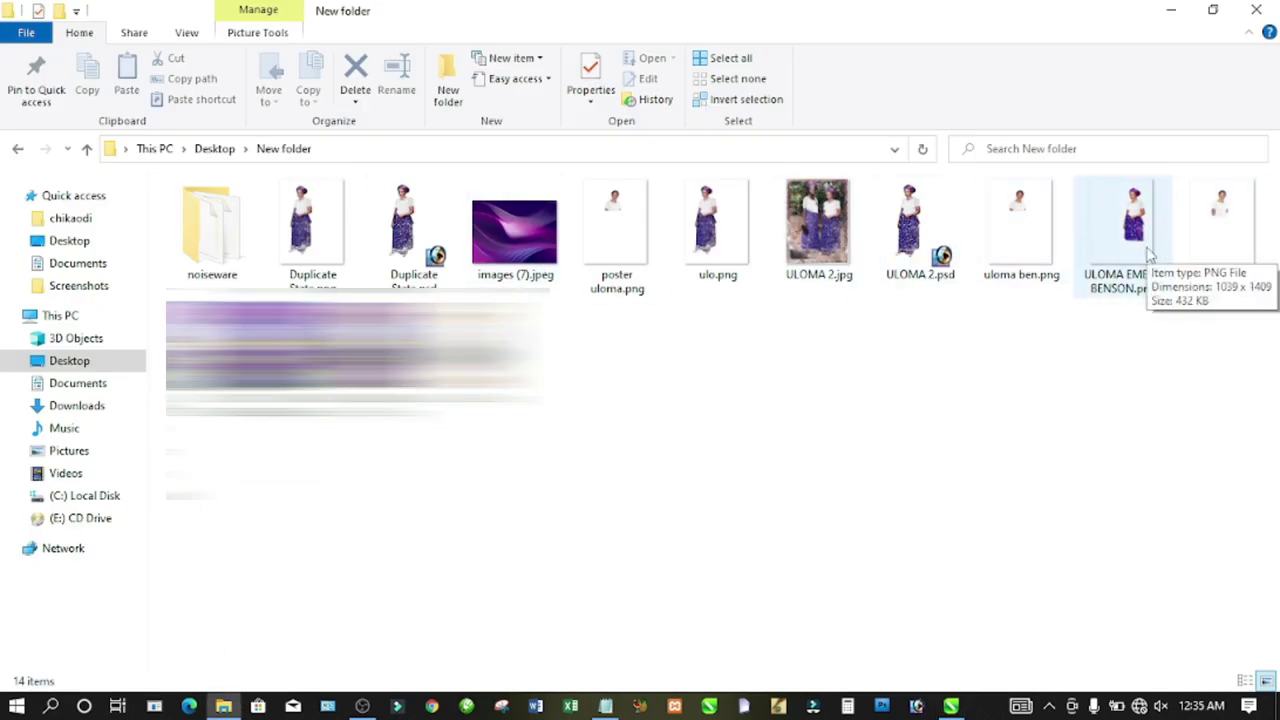
- Select the woman's cut-out photo and images (7).jpeg and drag both into CorelDRAW
{"action": "left_click", "coordinate": [1150, 256]}
{"action": "left_click", "coordinate": [522, 234], "text": "ctrl"}
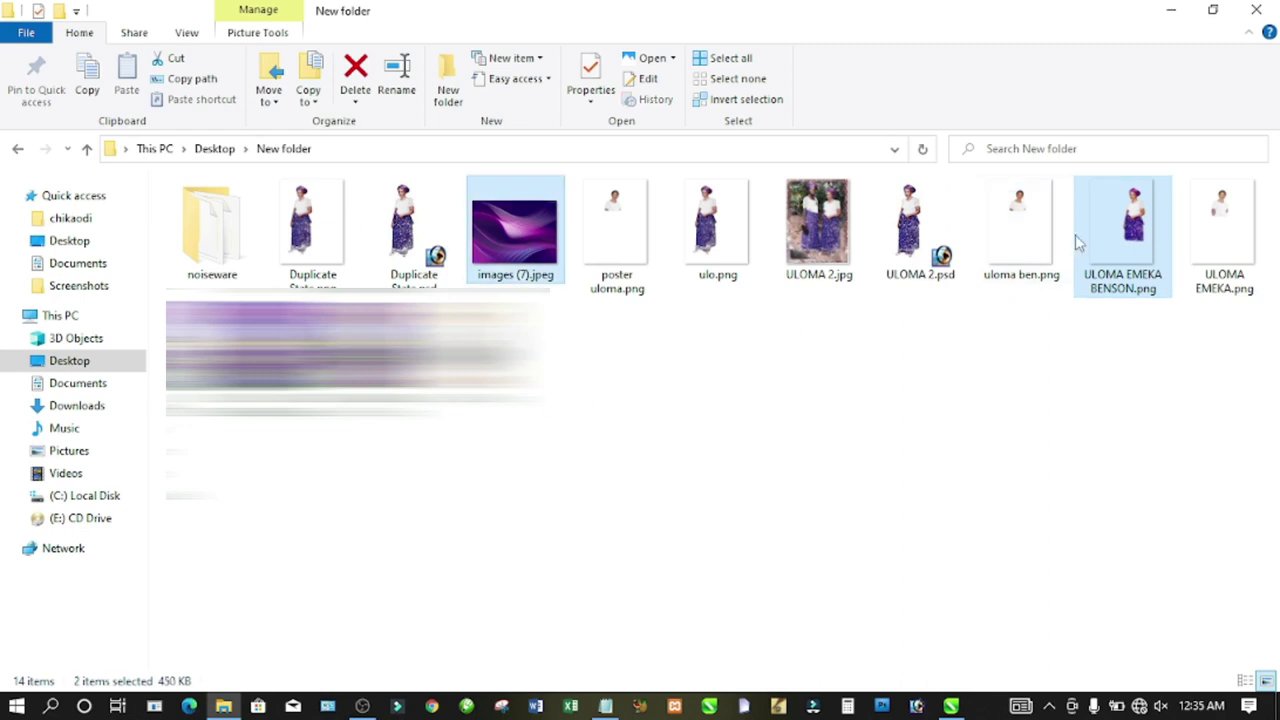
{"action": "left_click_drag", "start_coordinate": [1100, 250], "coordinate": [290, 314]}
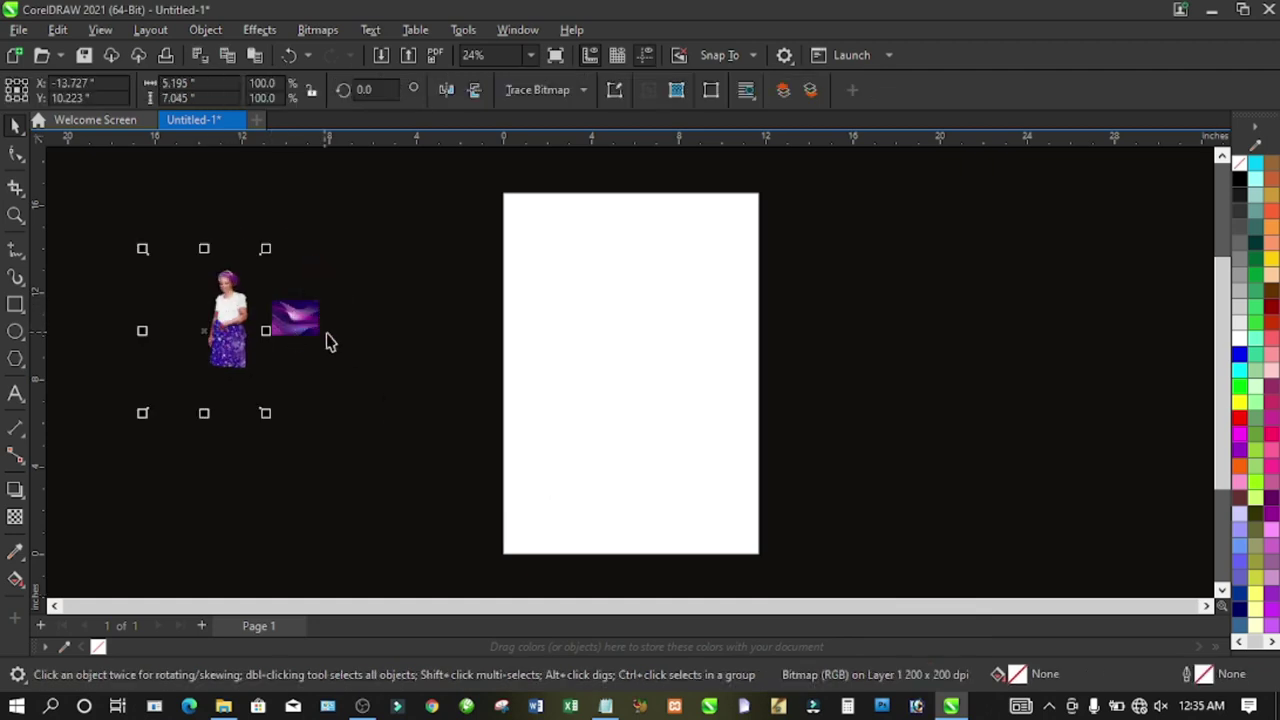
- Move the purple wave bitmap aside and fill the page rectangle with navy (R0 G0 B102)
{"action": "left_click_drag", "start_coordinate": [320, 331], "coordinate": [417, 325]}
{"action": "left_click", "coordinate": [378, 412]}
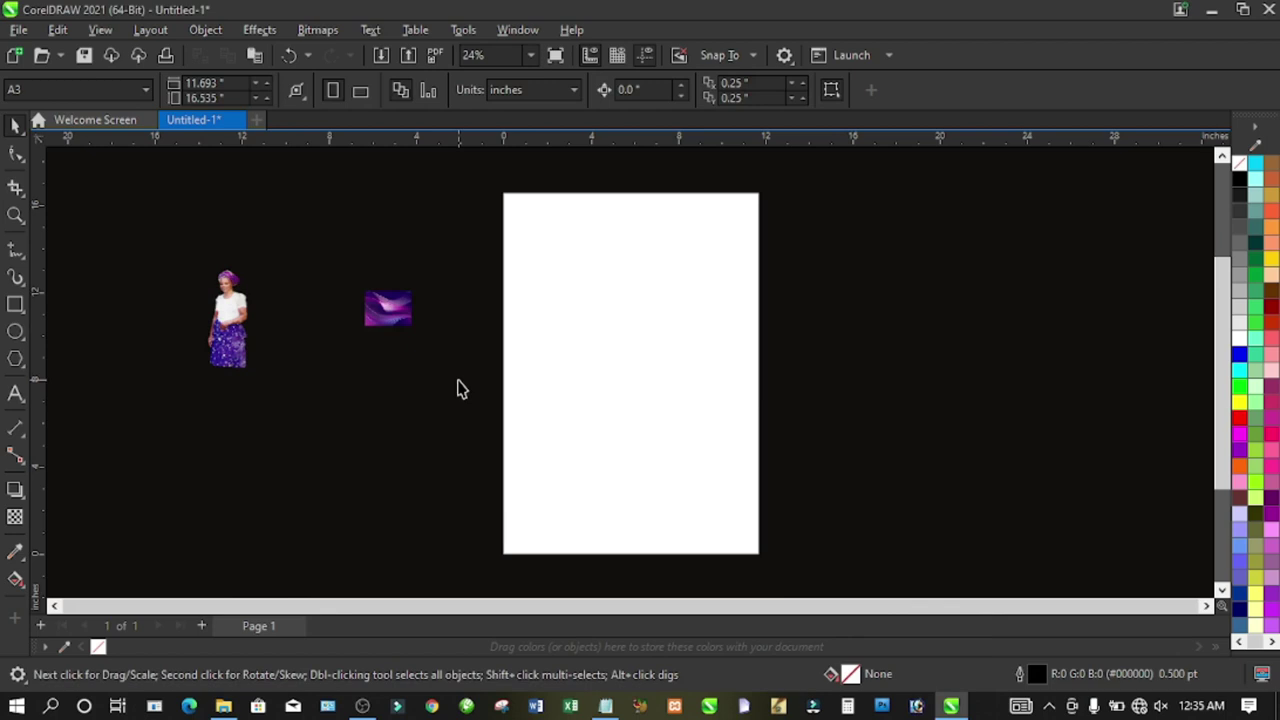
{"action": "left_click", "coordinate": [575, 414]}
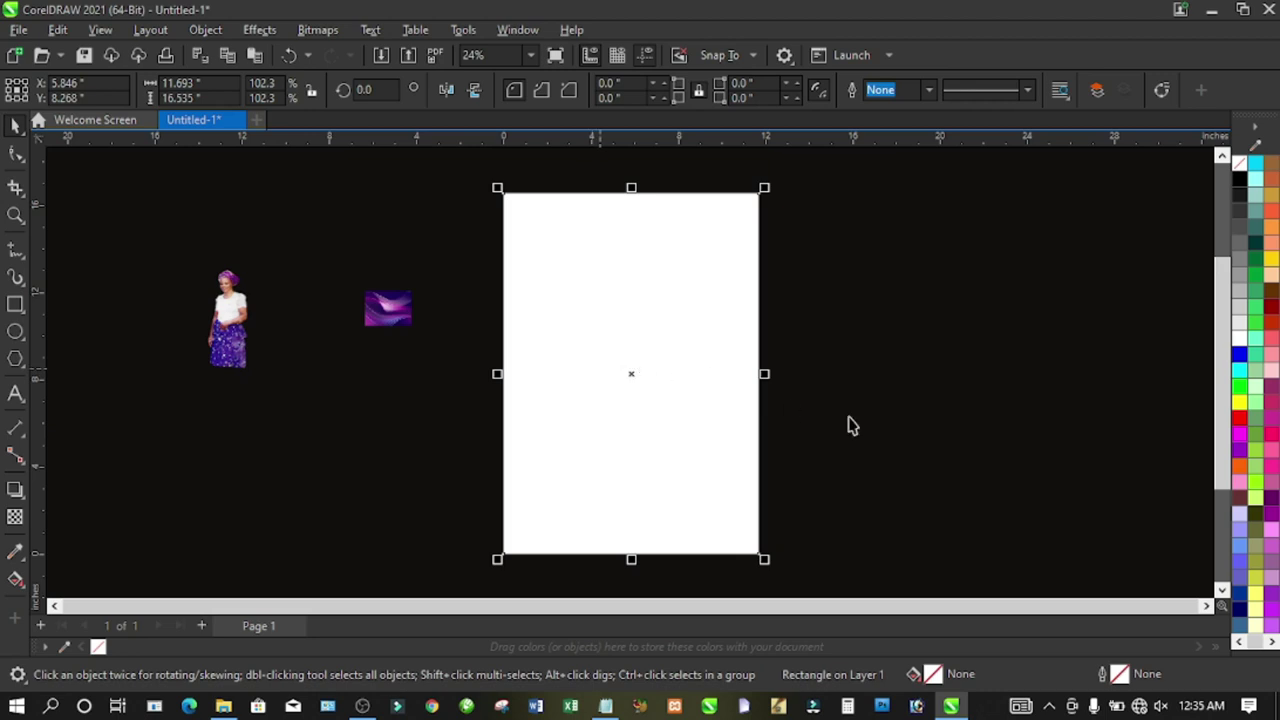
{"action": "left_click", "coordinate": [1237, 604]}
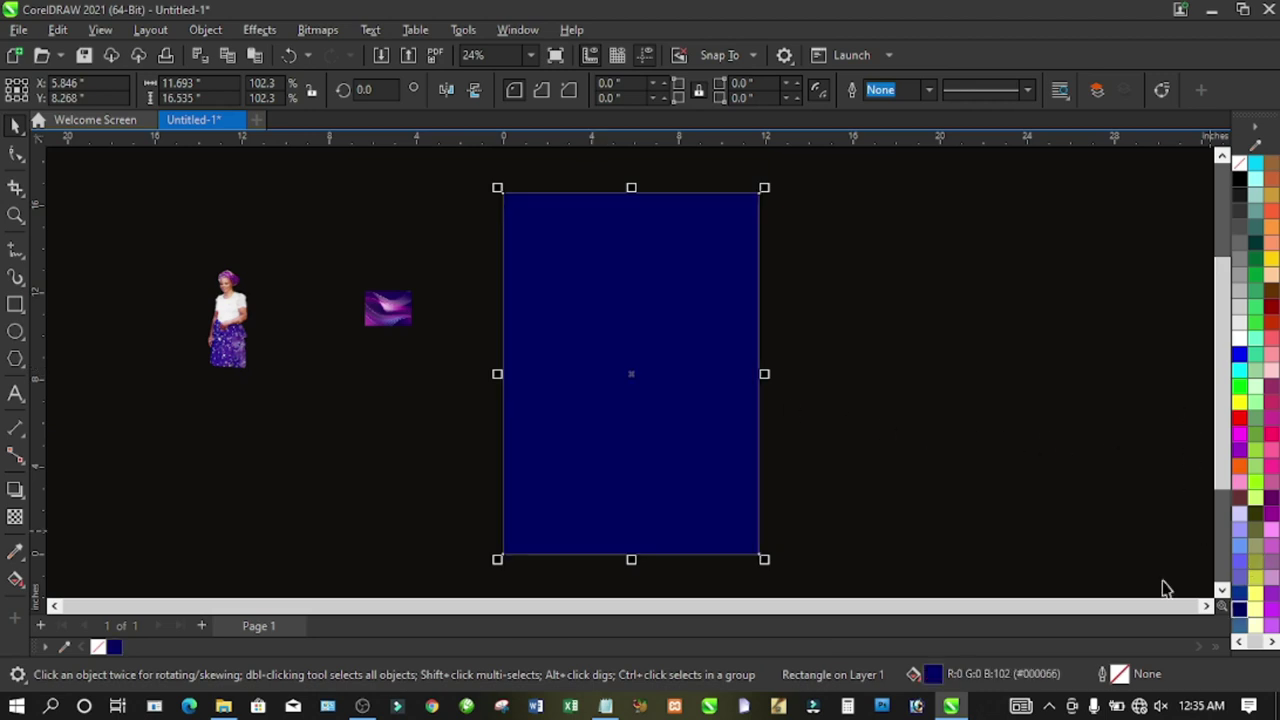
{"action": "left_click", "coordinate": [871, 414]}
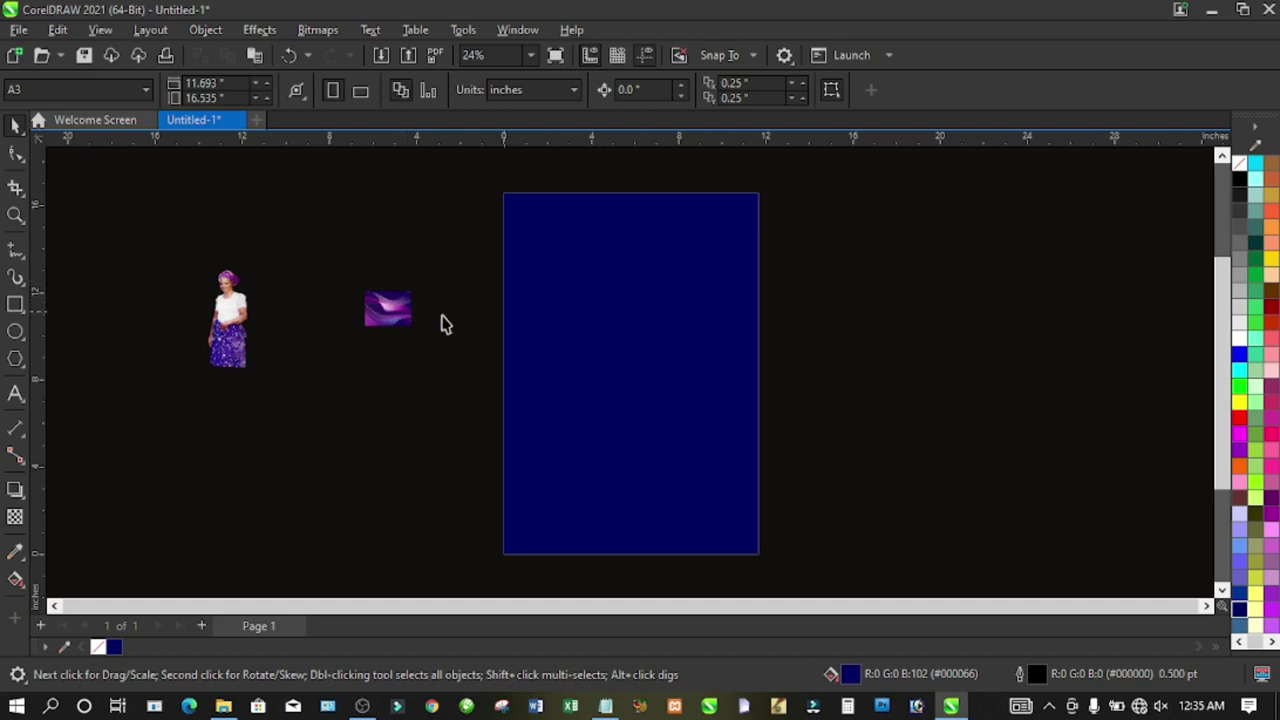
- Duplicate the purple wave image just below the original
{"action": "left_click_drag", "start_coordinate": [388, 310], "coordinate": [410, 364]}
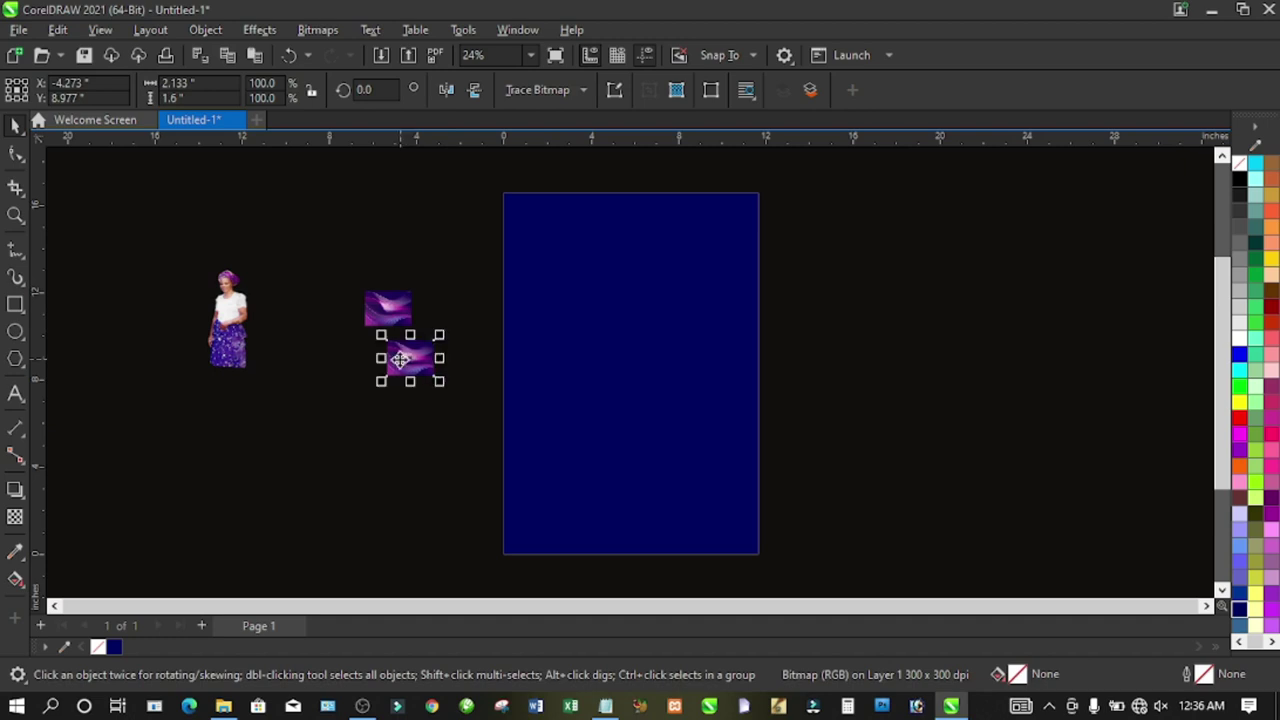
{"action": "key", "text": "Delete"}
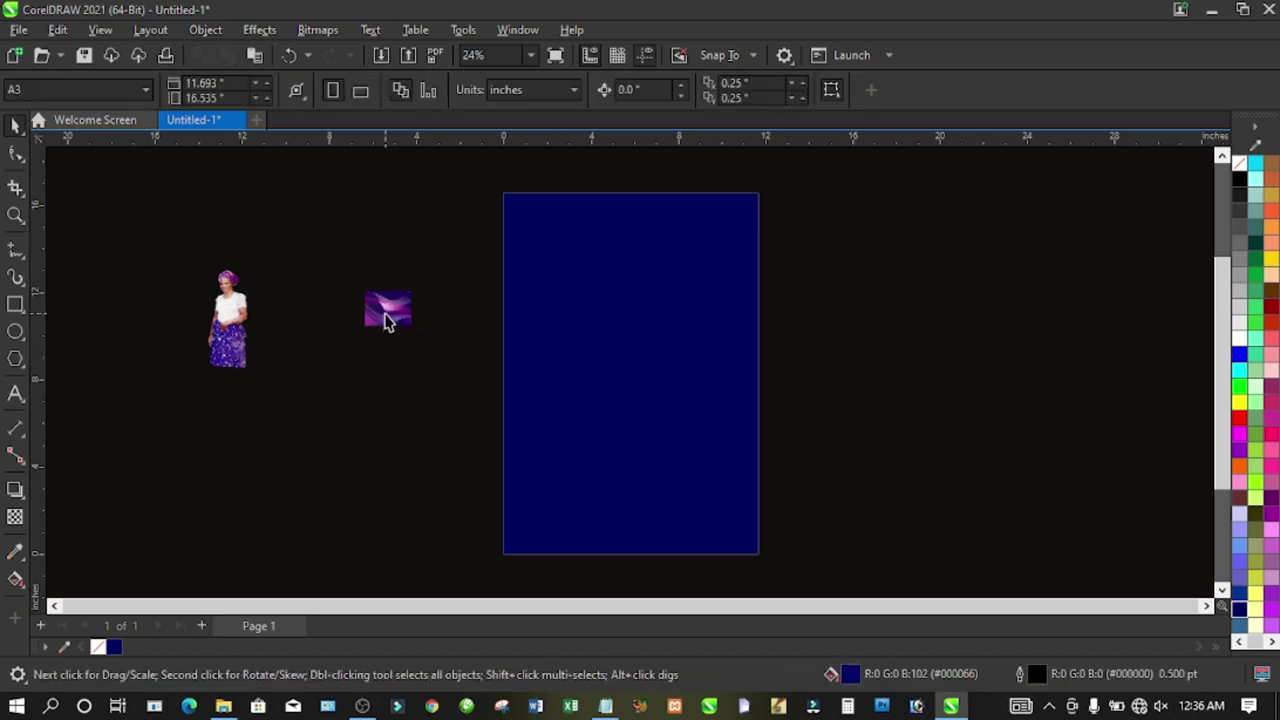
{"action": "left_click_drag", "start_coordinate": [387, 318], "coordinate": [396, 378]}
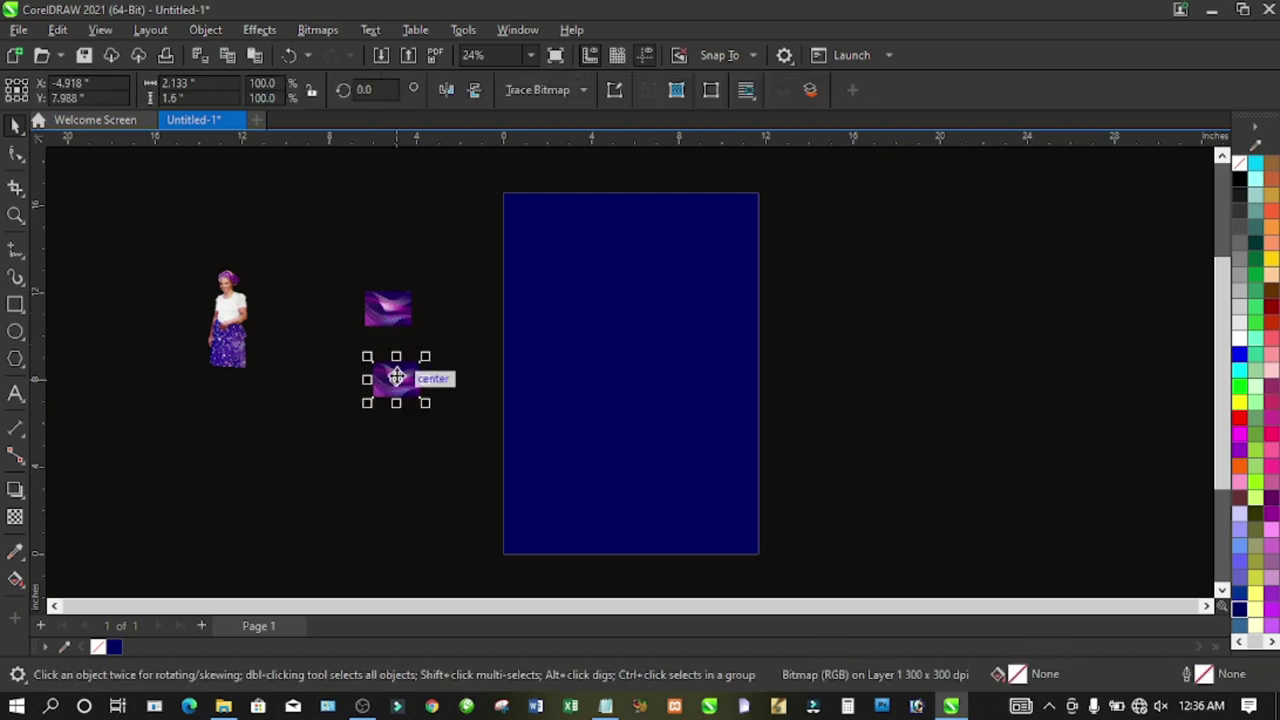
- PowerClip the wave copy inside the navy rectangle, then move it off to the left in Edit PowerClip
{"action": "right_click", "coordinate": [396, 378]}
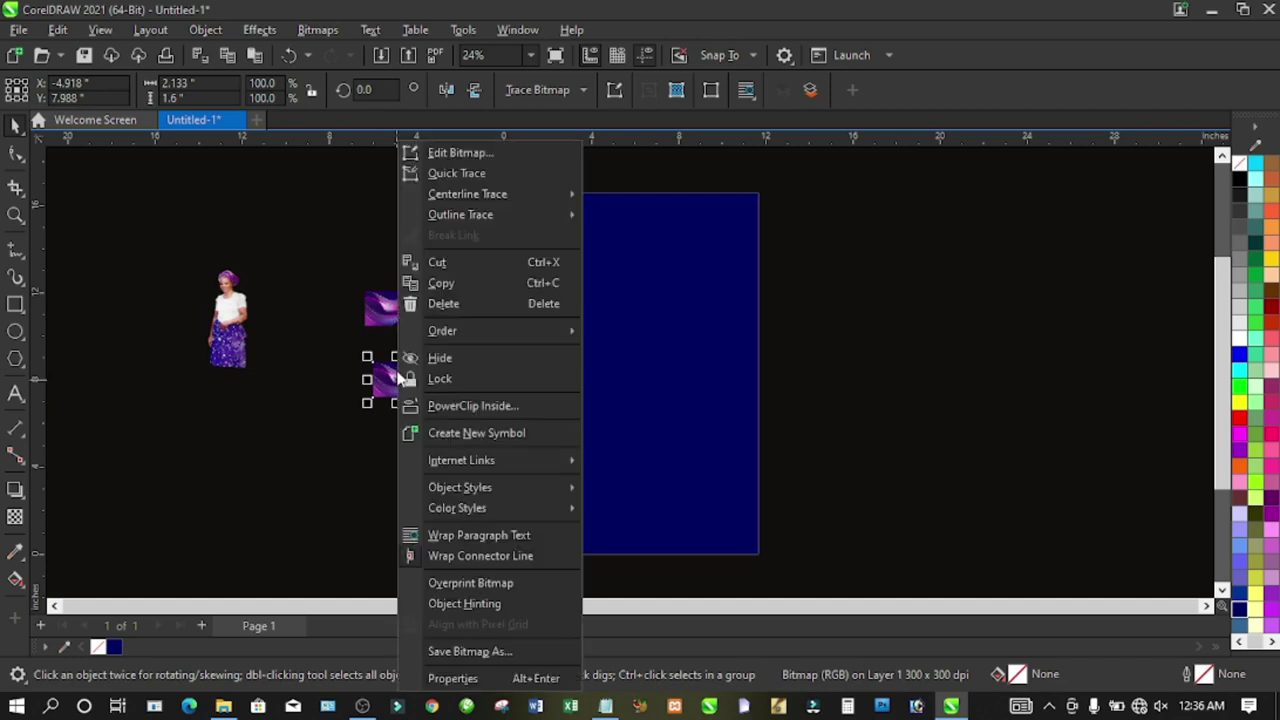
{"action": "left_click", "coordinate": [448, 405]}
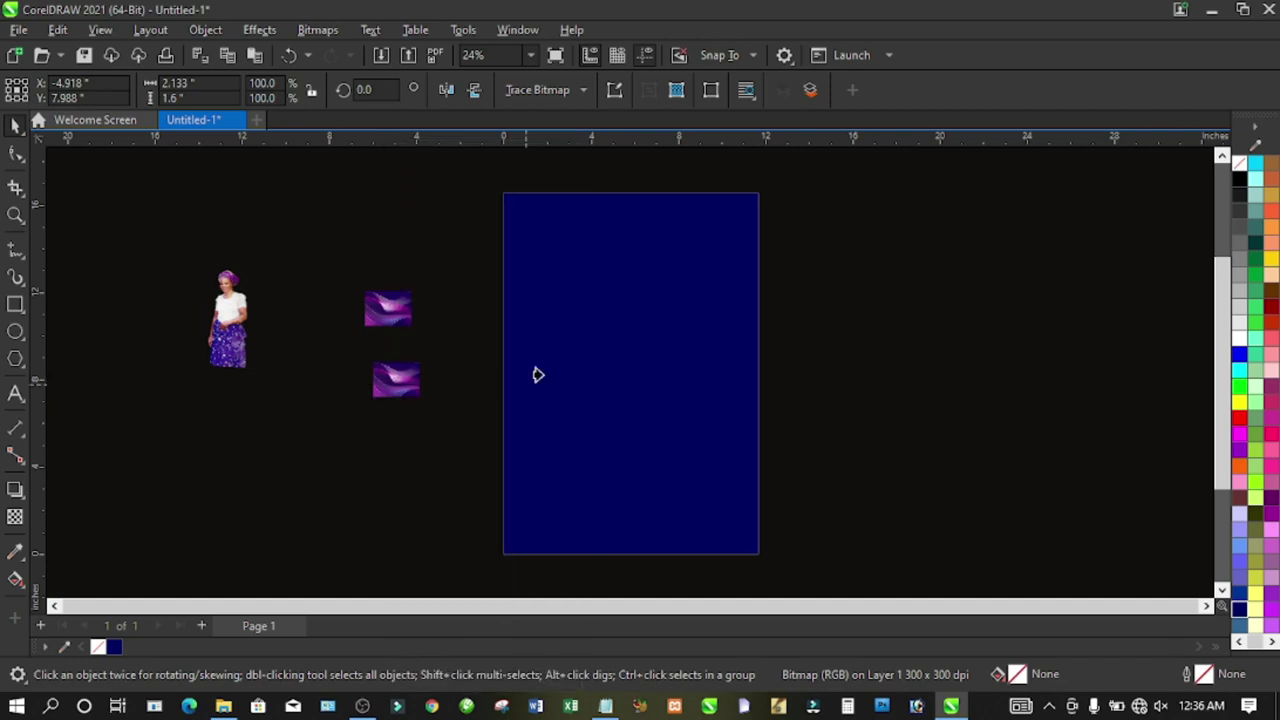
{"action": "left_click", "coordinate": [553, 268]}
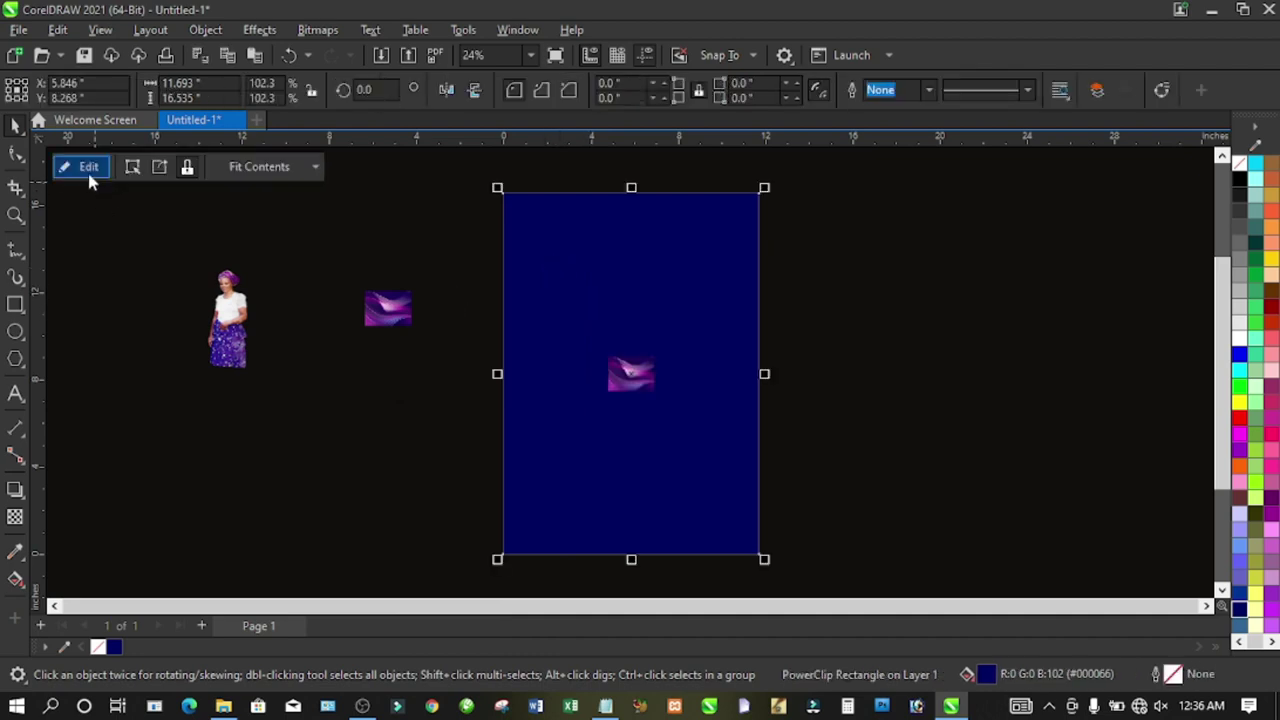
{"action": "right_click", "coordinate": [603, 340]}
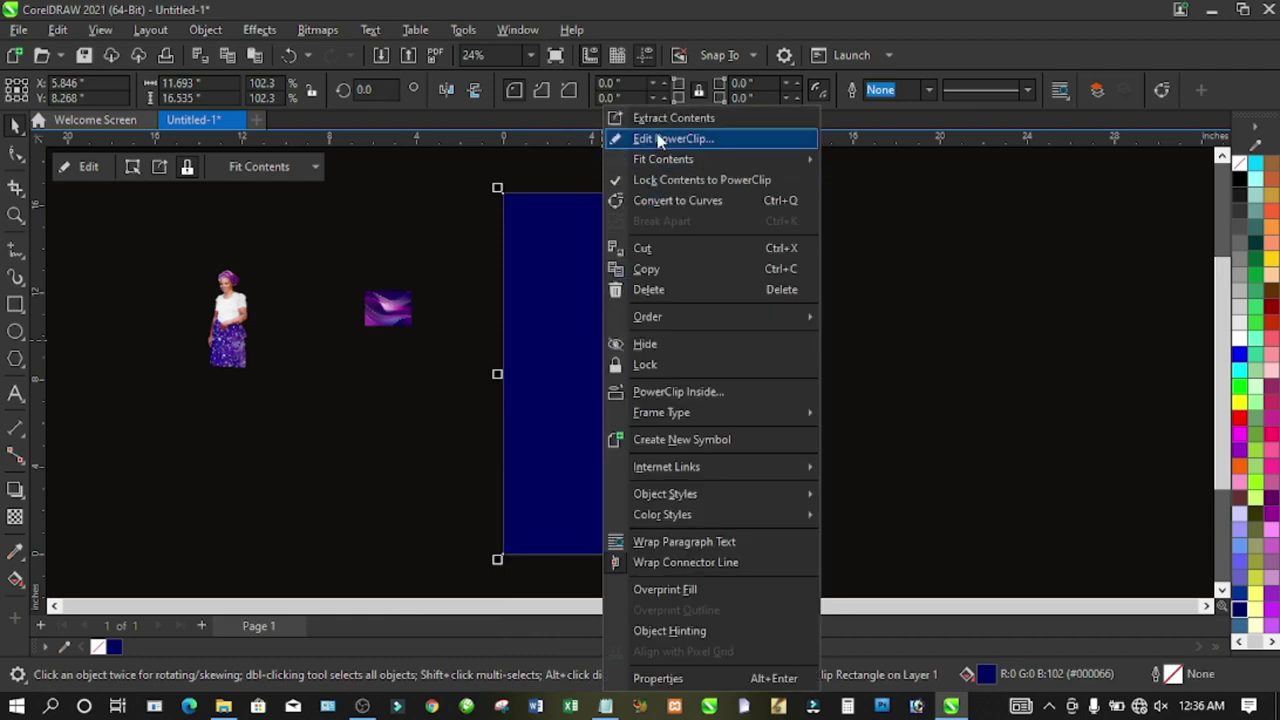
{"action": "left_click", "coordinate": [659, 145]}
{"action": "left_click_drag", "start_coordinate": [630, 373], "coordinate": [349, 398]}
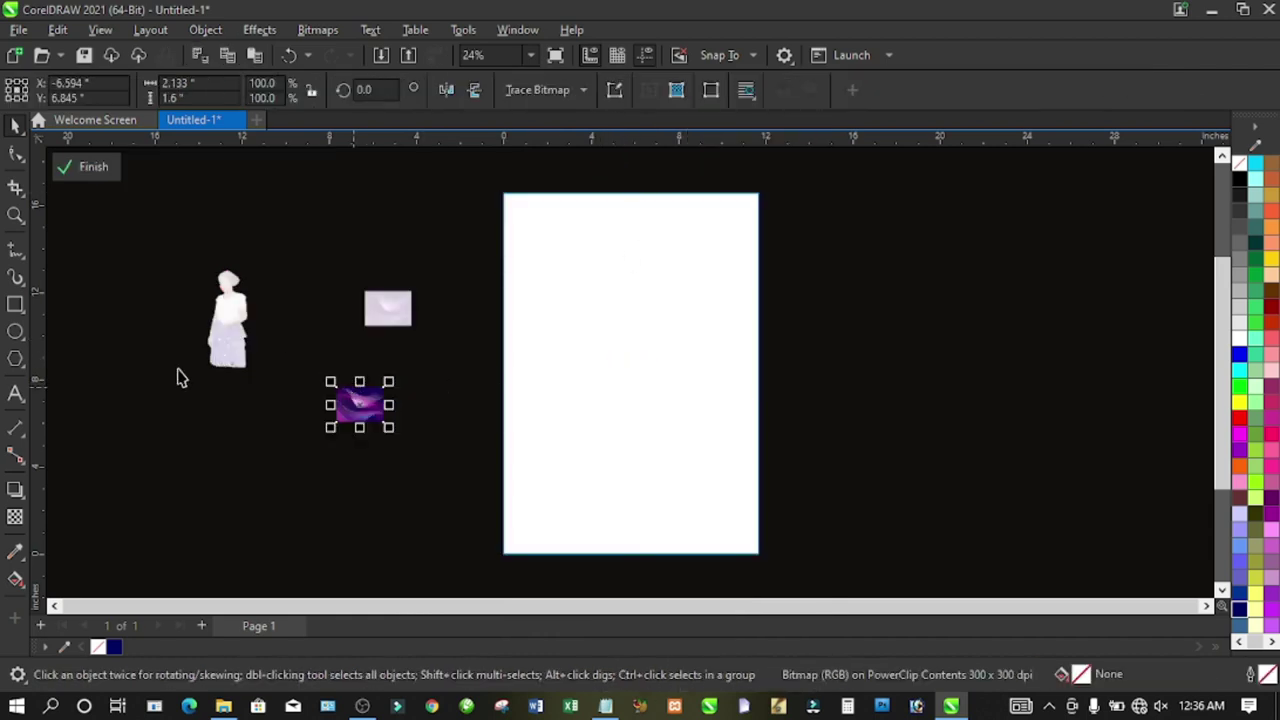
- Draw an unfilled rectangle covering the top half of the page
{"action": "left_click", "coordinate": [97, 374]}
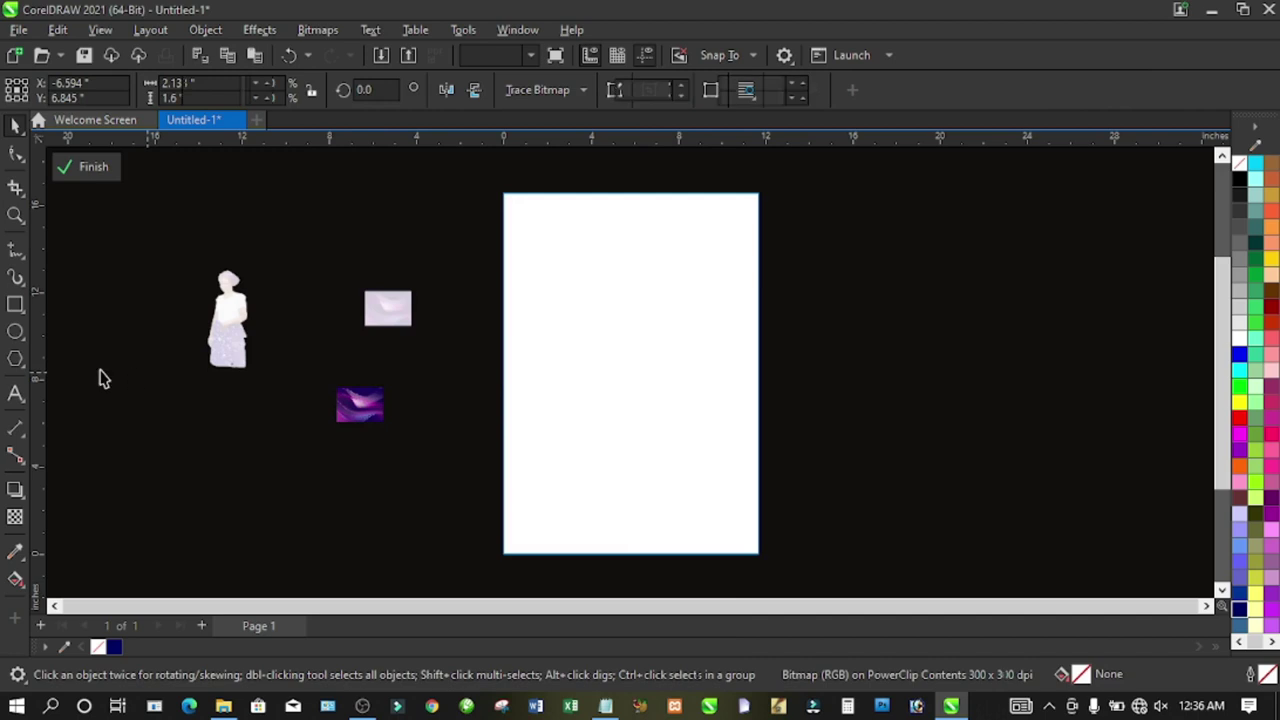
{"action": "left_click", "coordinate": [15, 304]}
{"action": "left_click_drag", "start_coordinate": [490, 188], "coordinate": [809, 376]}
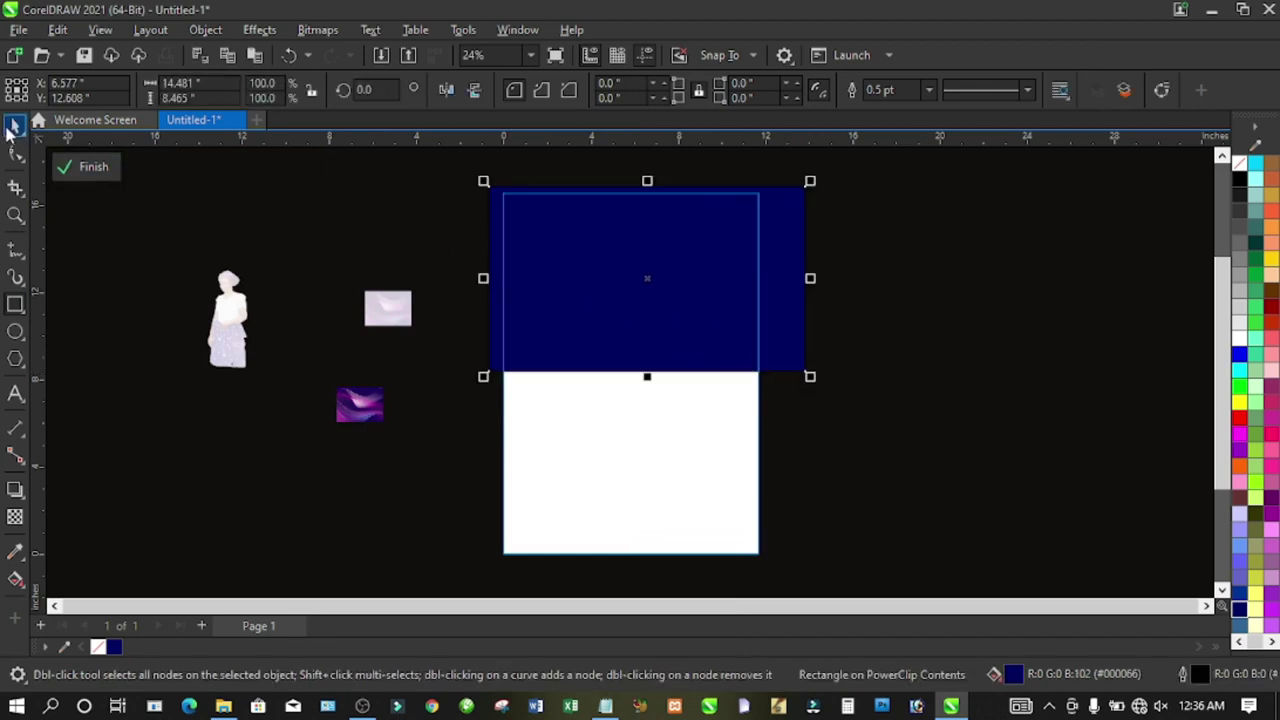
{"action": "key", "text": "space"}
{"action": "left_click", "coordinate": [1238, 160]}
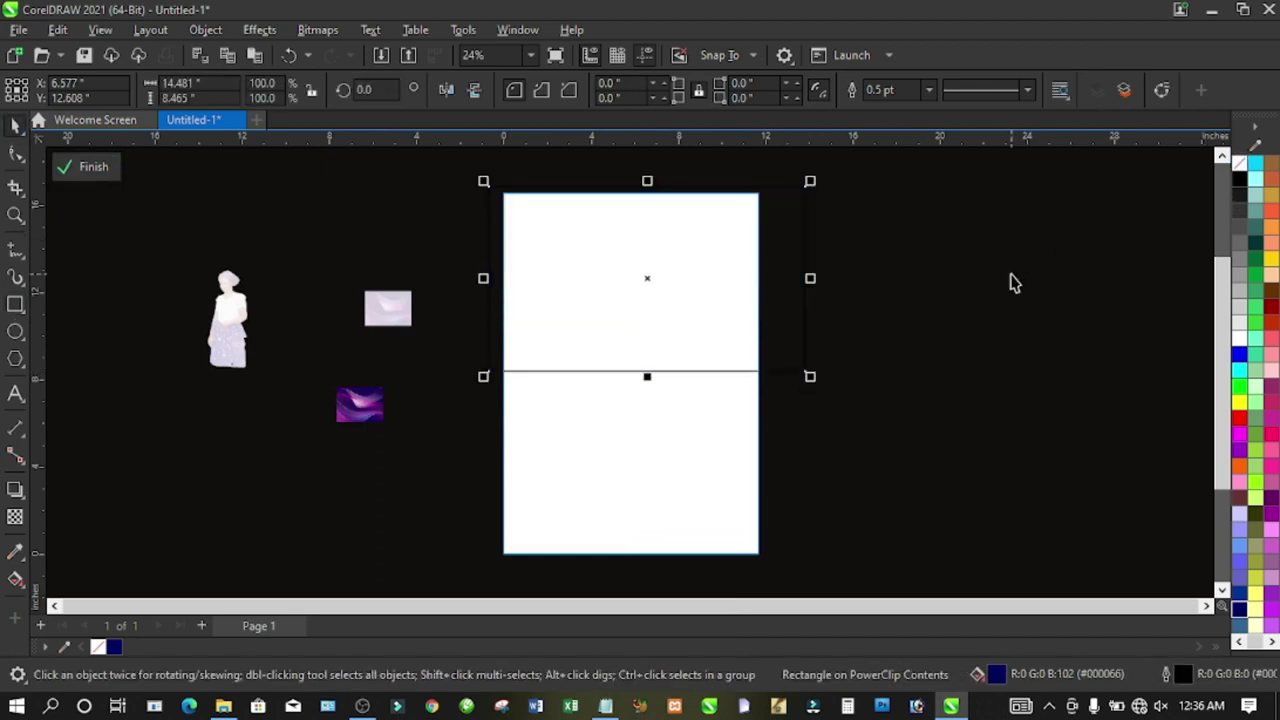
{"action": "left_click", "coordinate": [1009, 283]}
- PowerClip the wave image into the top rectangle and position it to cover the rectangle
{"action": "left_click_drag", "start_coordinate": [355, 408], "coordinate": [423, 220]}
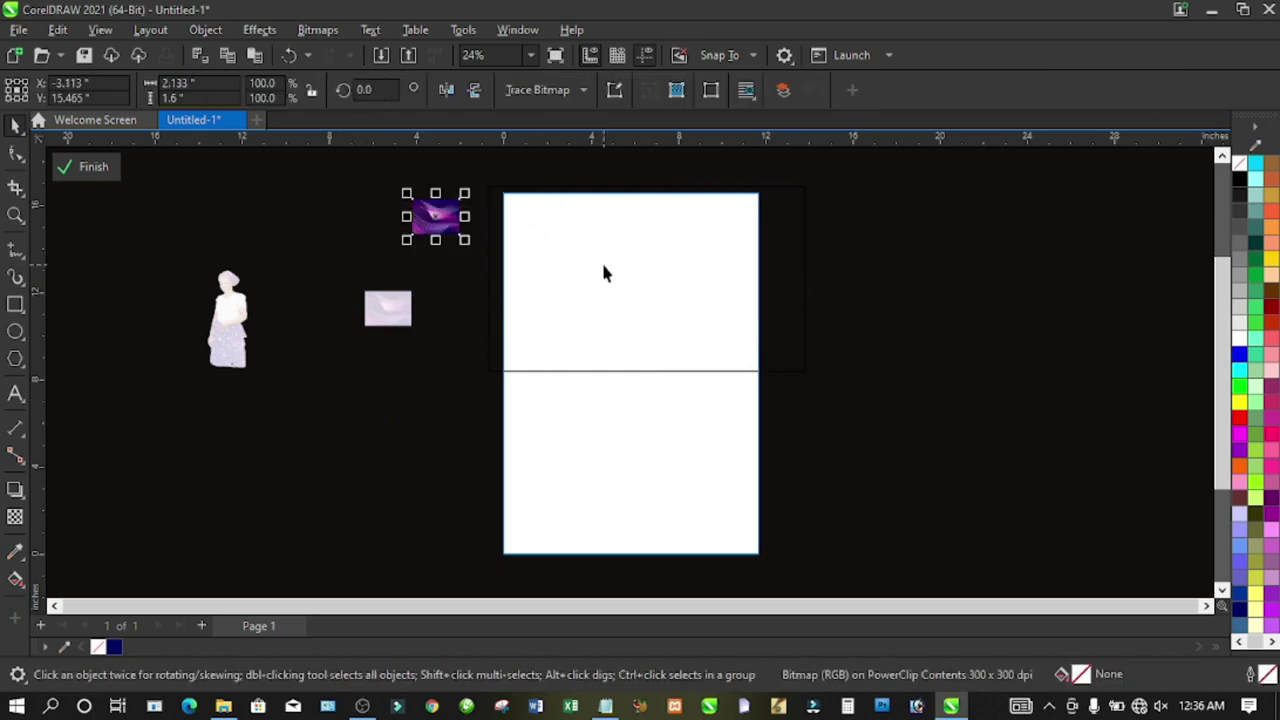
{"action": "right_click", "coordinate": [452, 235]}
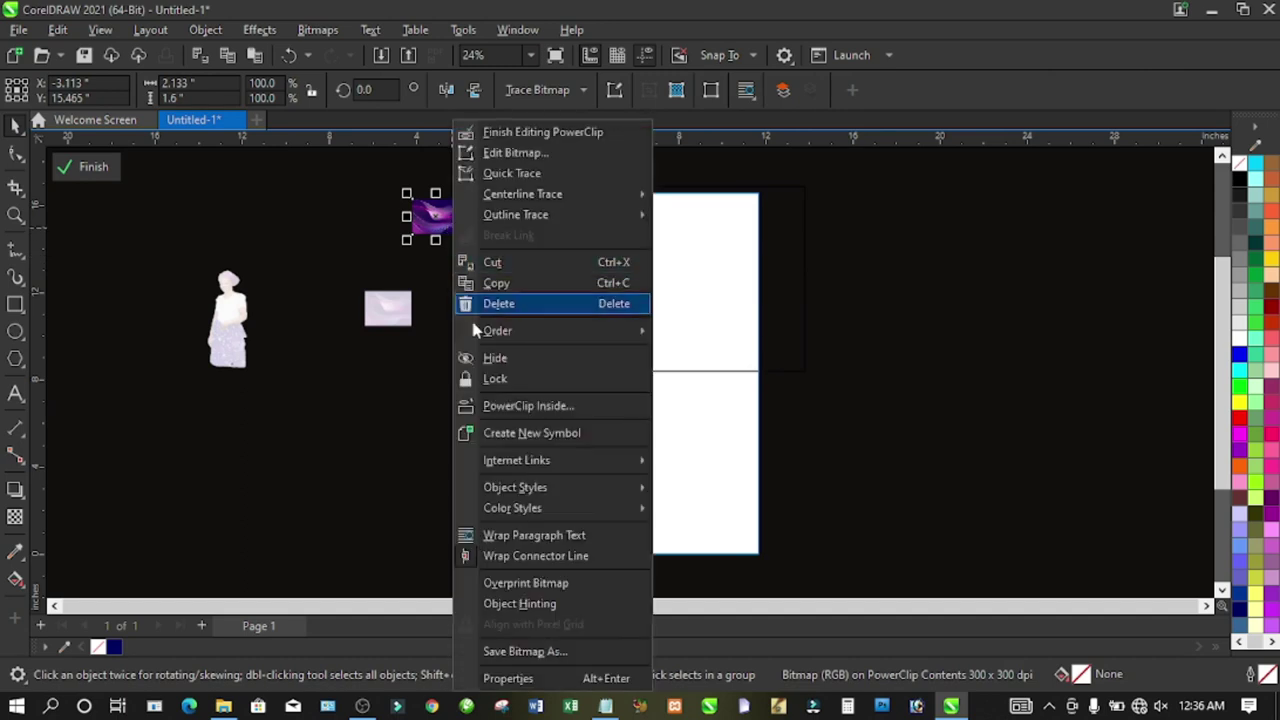
{"action": "left_click", "coordinate": [518, 406]}
{"action": "left_click", "coordinate": [598, 255]}
{"action": "right_click", "coordinate": [603, 256]}
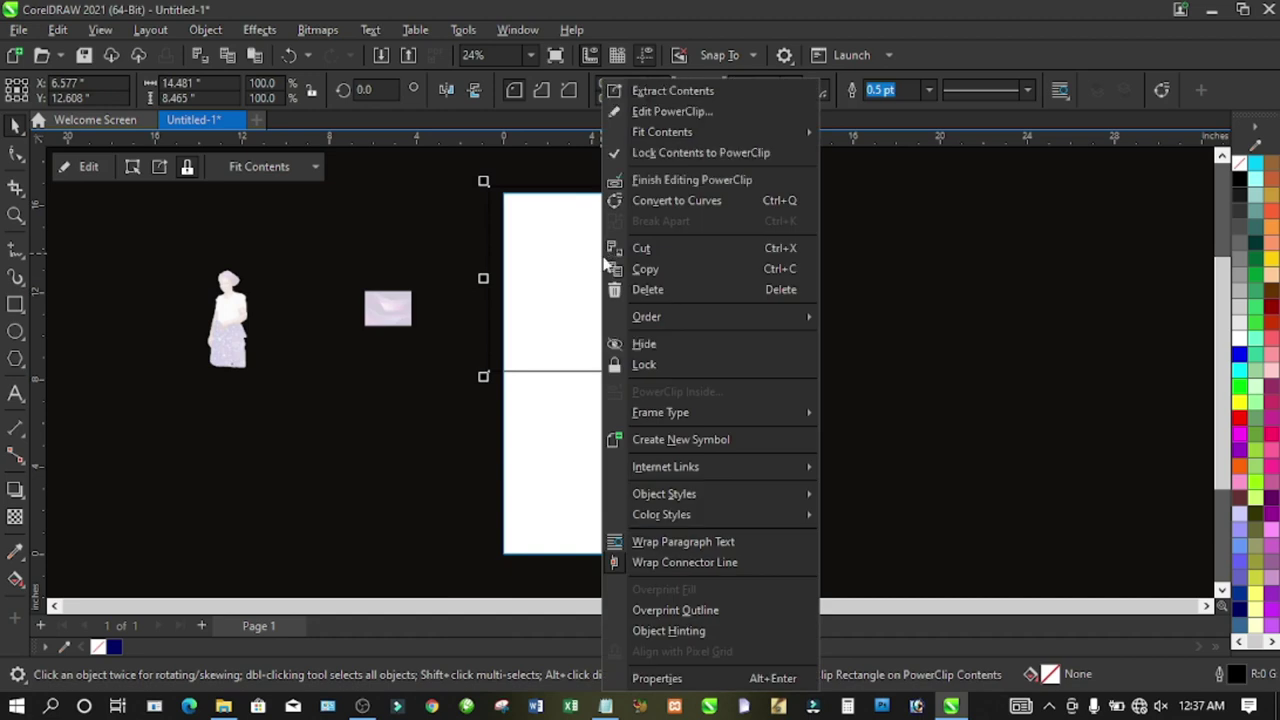
{"action": "left_click", "coordinate": [670, 111]}
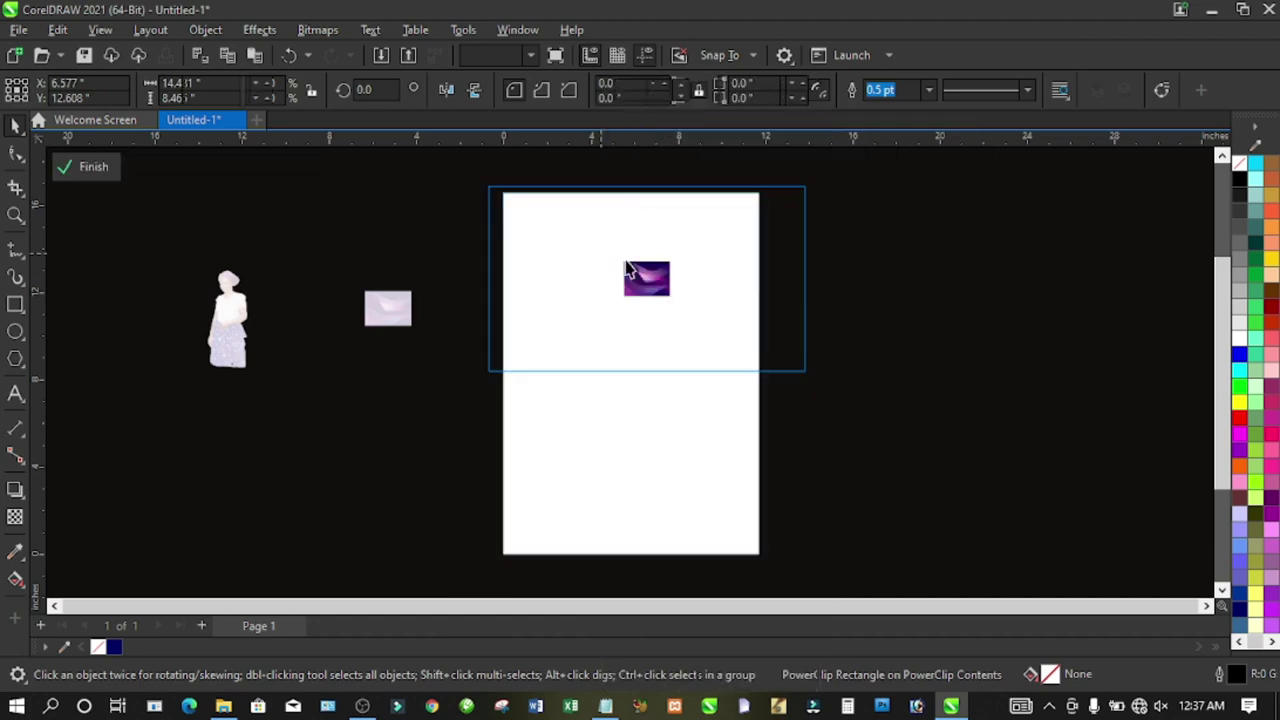
{"action": "left_click_drag", "start_coordinate": [648, 277], "coordinate": [945, 408]}
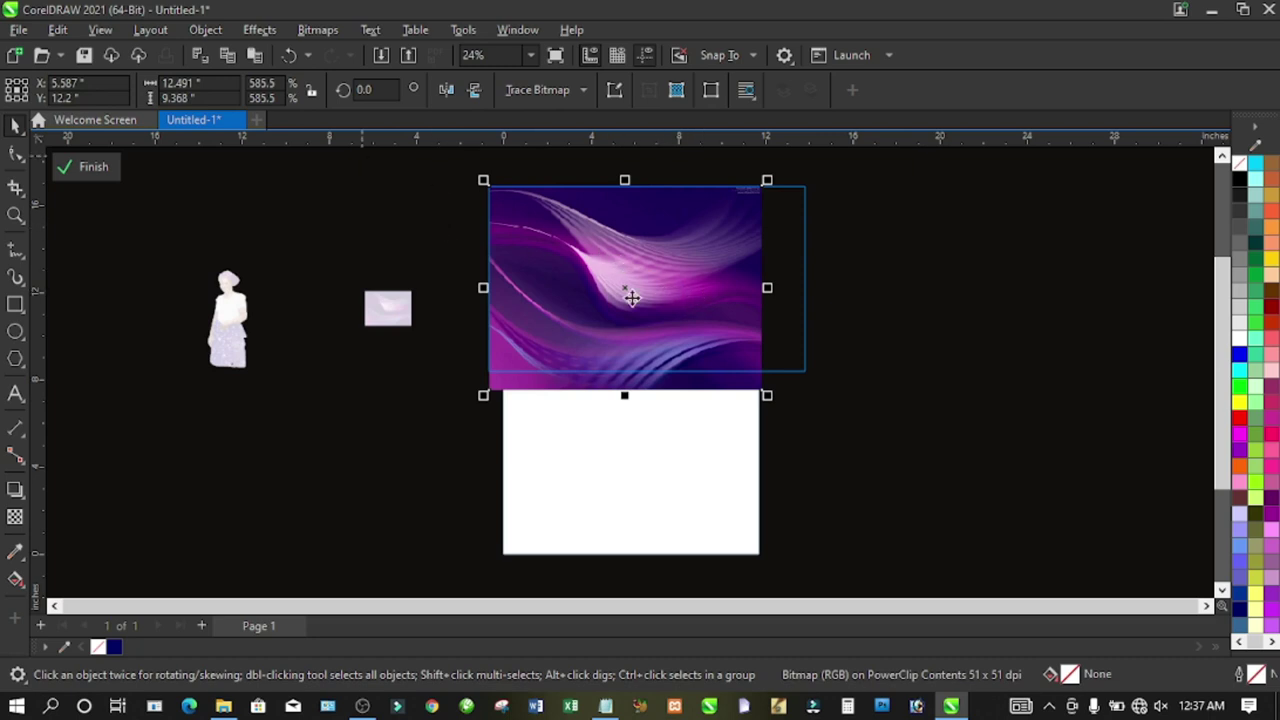
- Apply a 12.9-pixel Gaussian Blur to the wave image and finish the PowerClip edit
{"action": "left_click", "coordinate": [262, 32]}
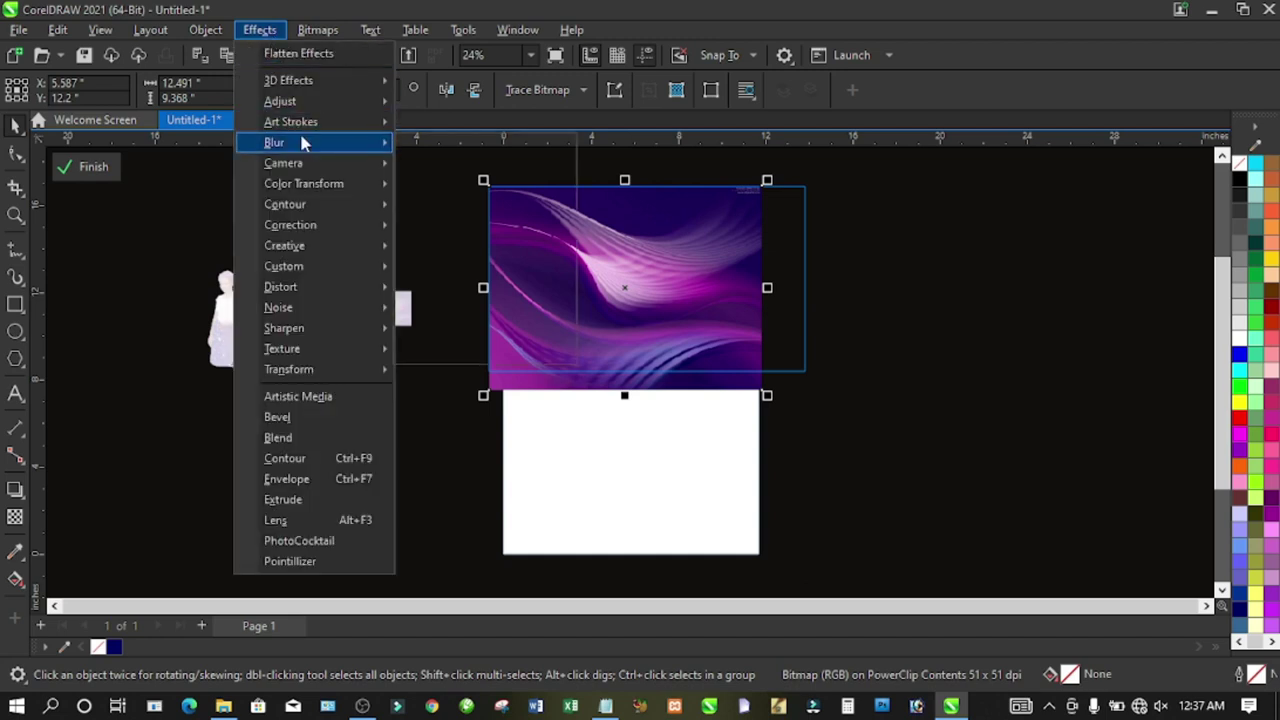
{"action": "mouse_move", "coordinate": [302, 141]}
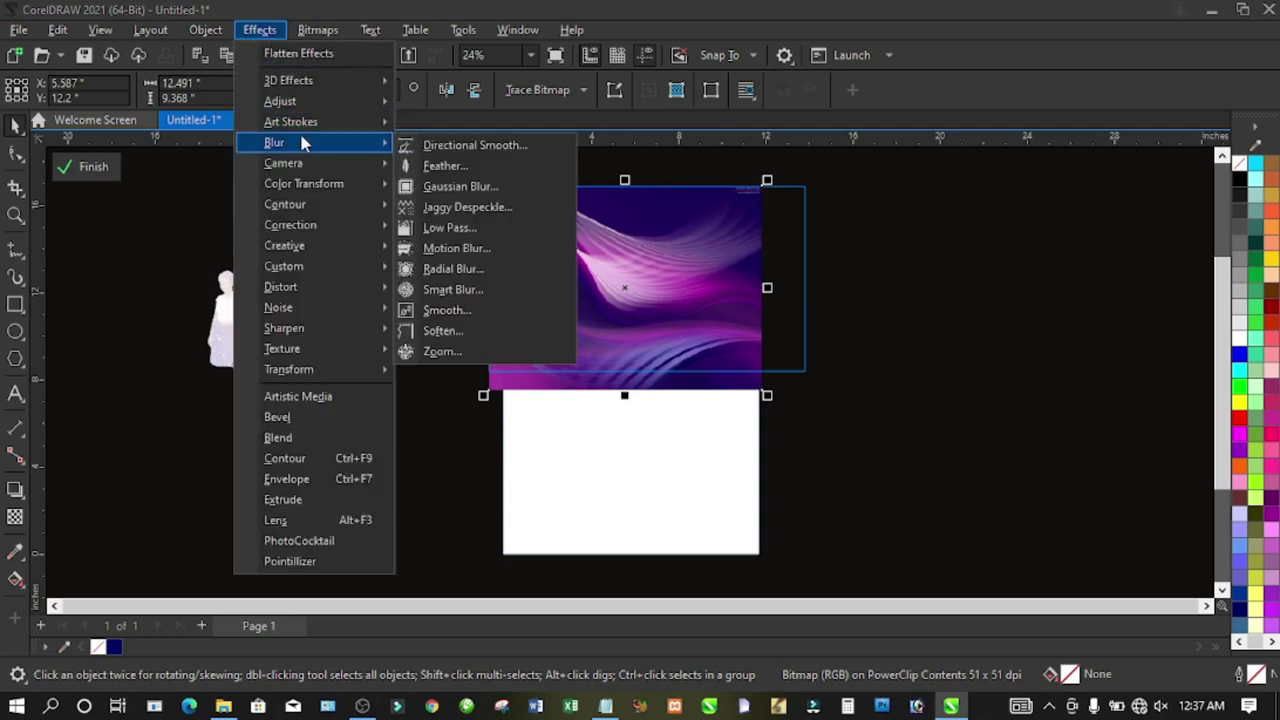
{"action": "left_click", "coordinate": [463, 188]}
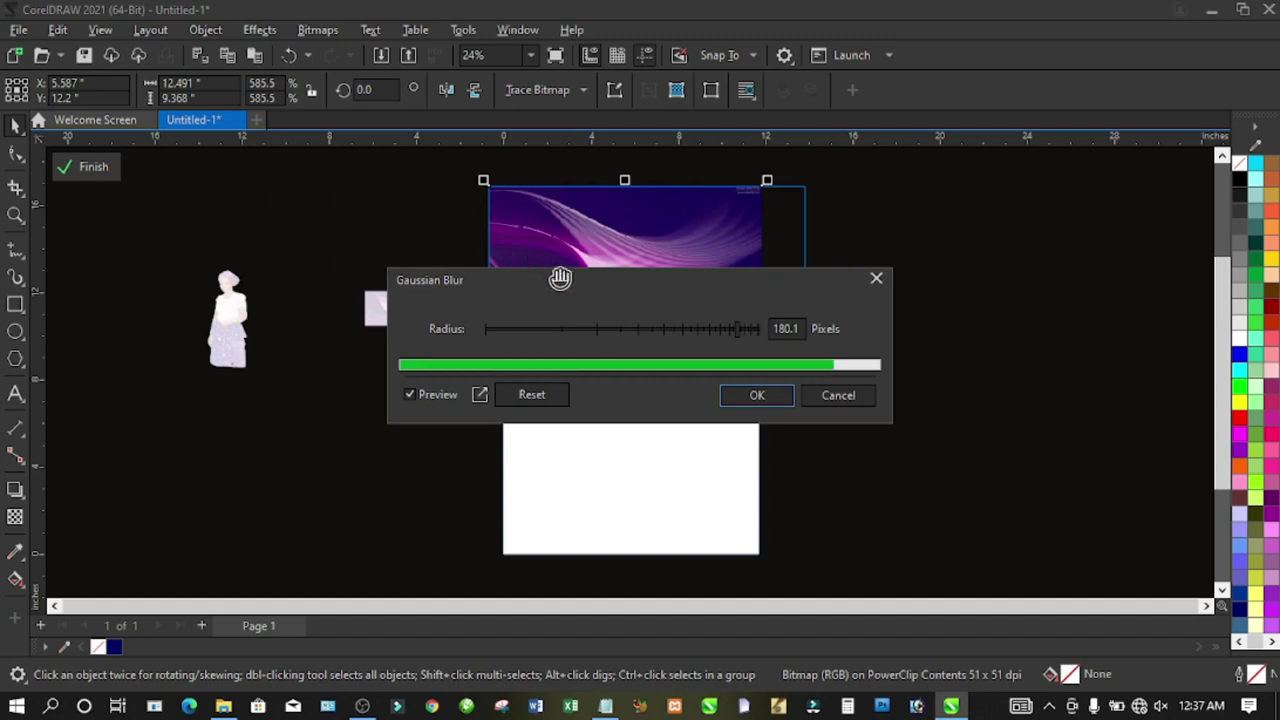
{"action": "left_click_drag", "start_coordinate": [551, 285], "coordinate": [684, 394]}
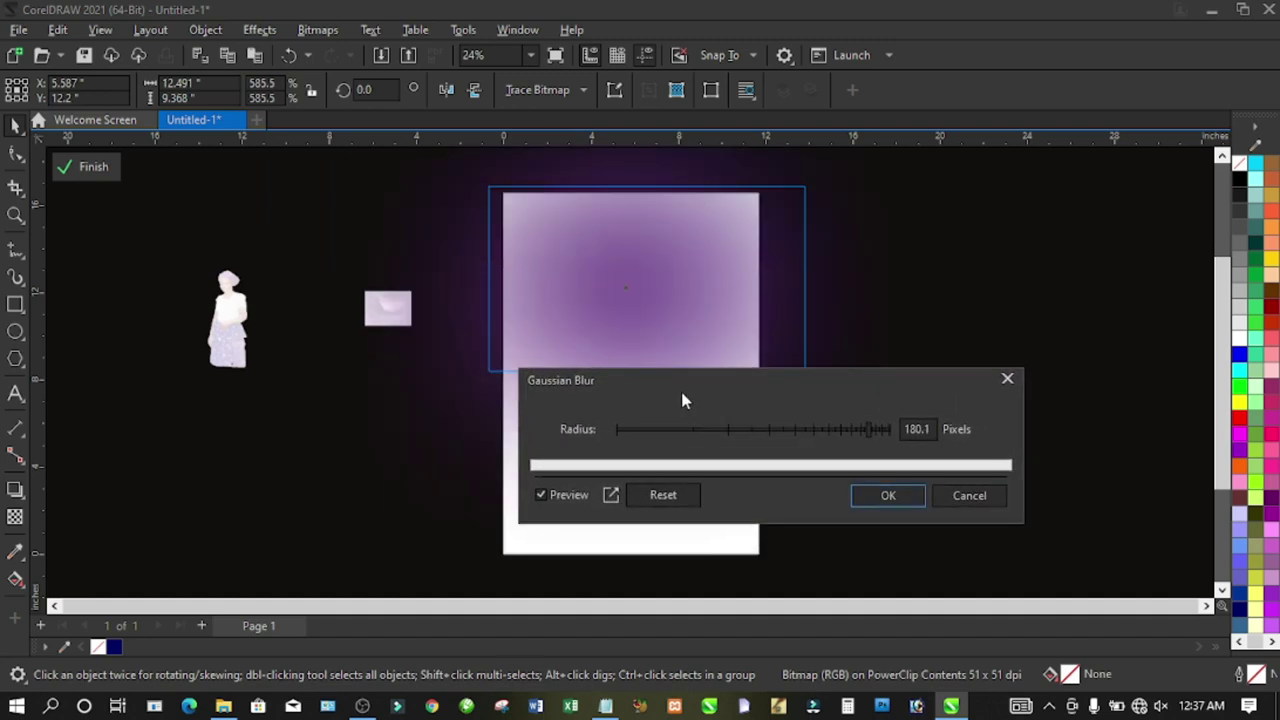
{"action": "left_click", "coordinate": [678, 430]}
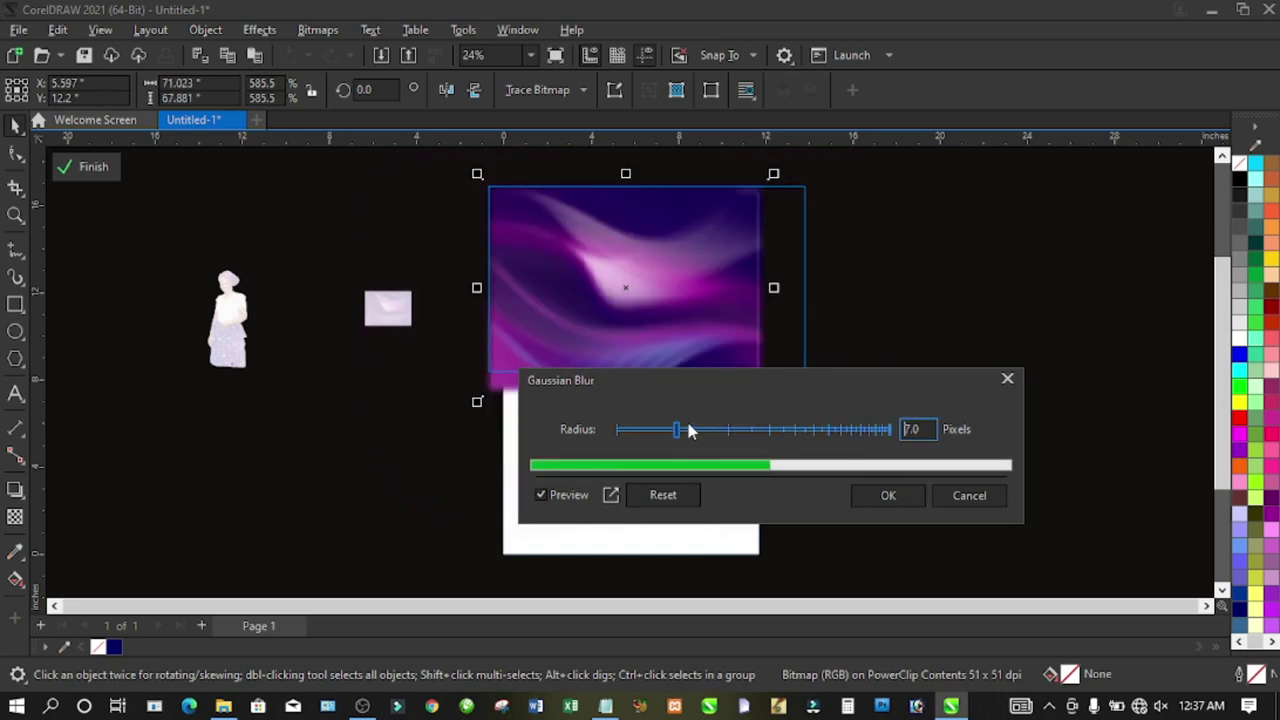
{"action": "left_click", "coordinate": [695, 428]}
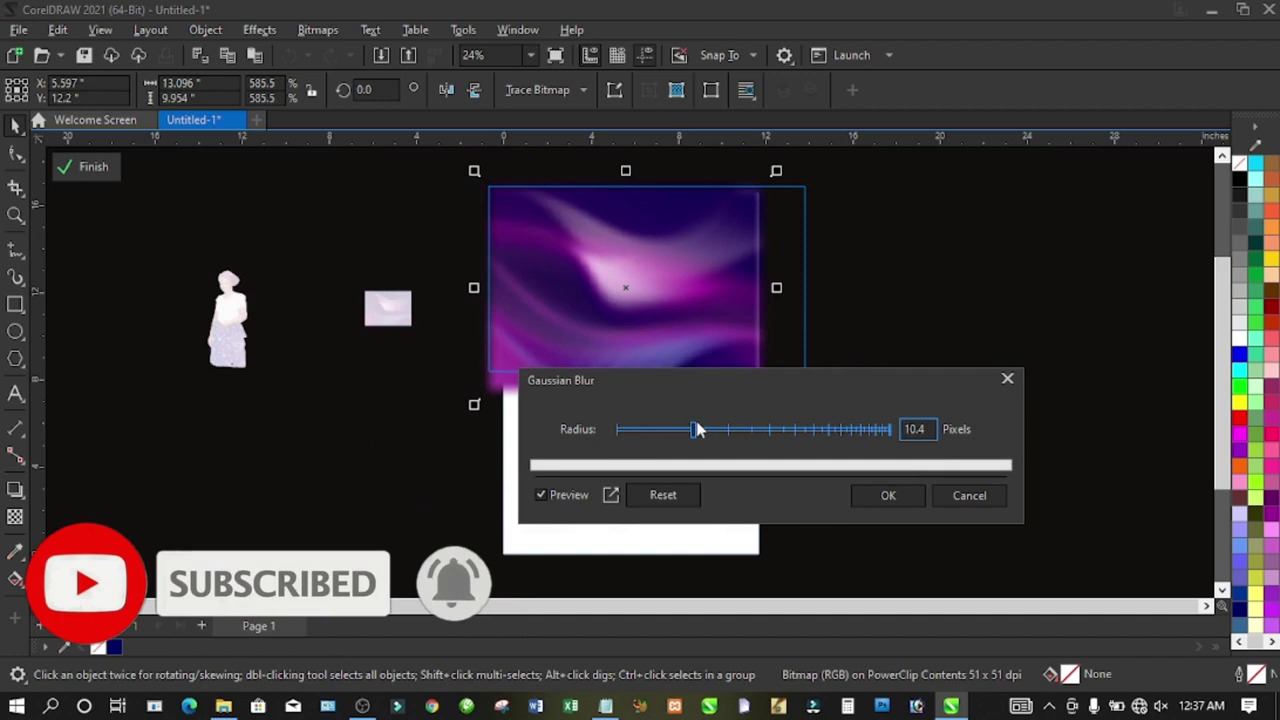
{"action": "left_click_drag", "start_coordinate": [697, 429], "coordinate": [705, 430]}
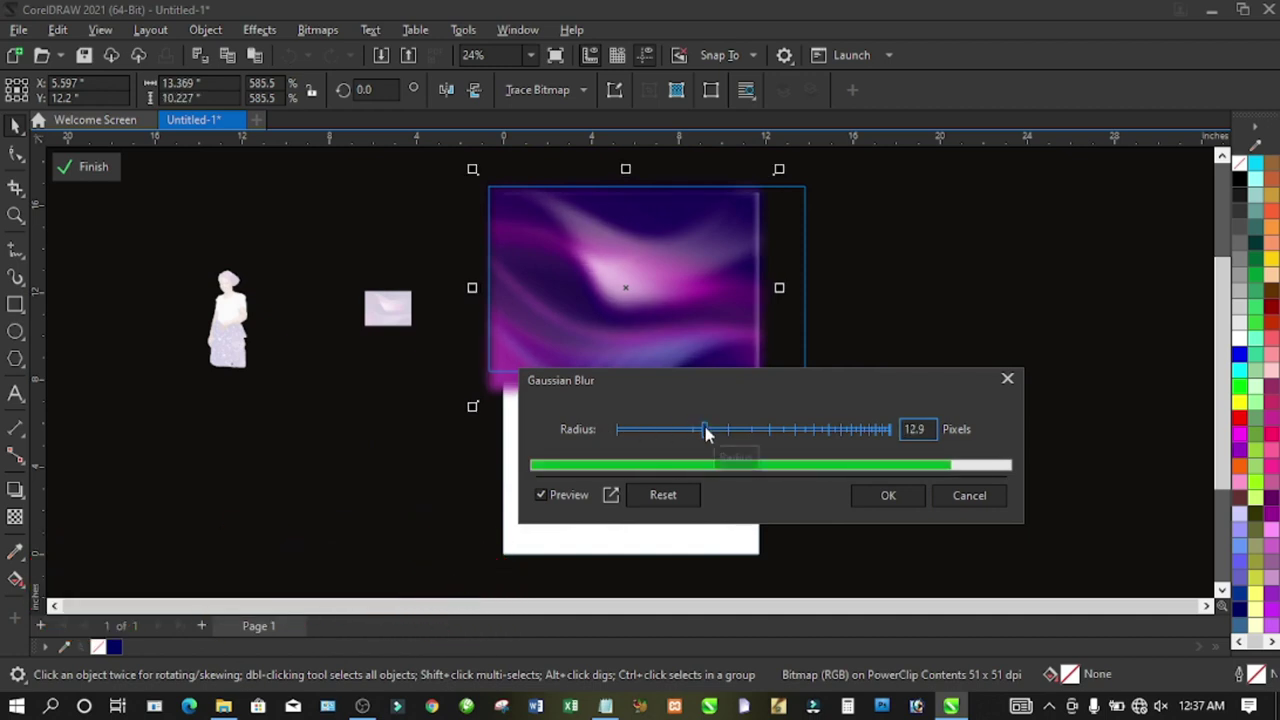
{"action": "left_click", "coordinate": [890, 496]}
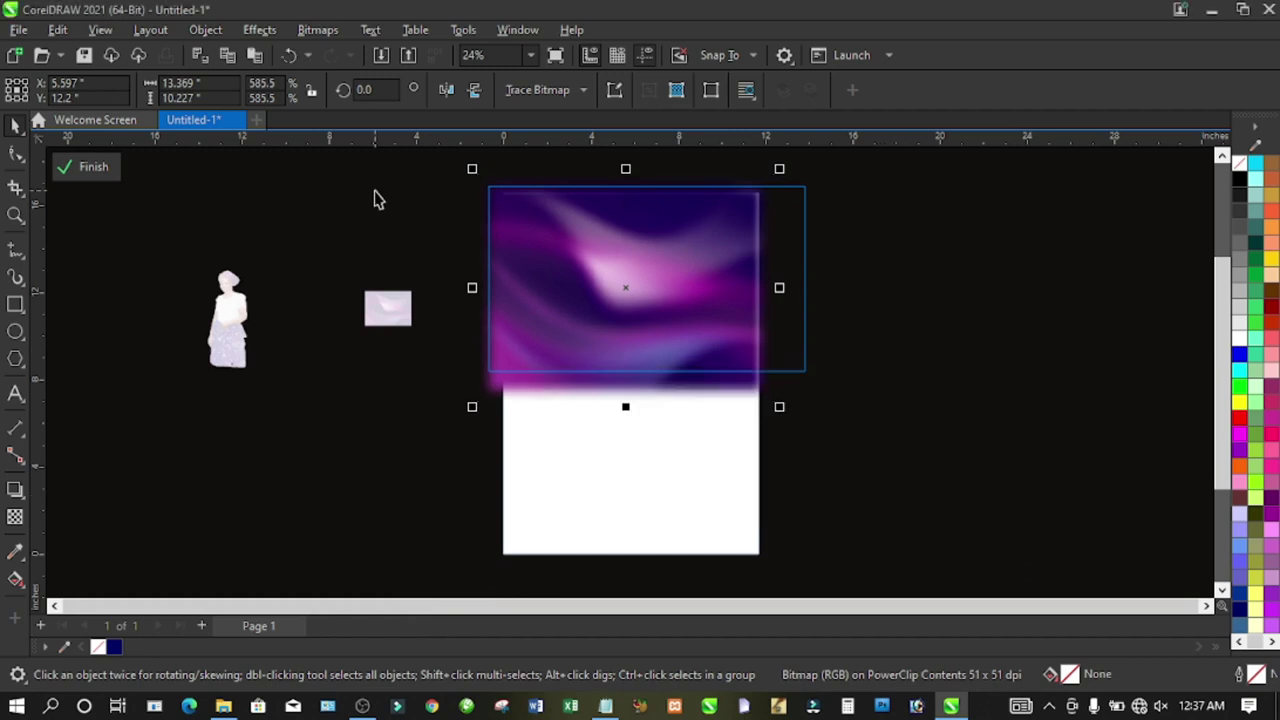
{"action": "left_click", "coordinate": [112, 167]}
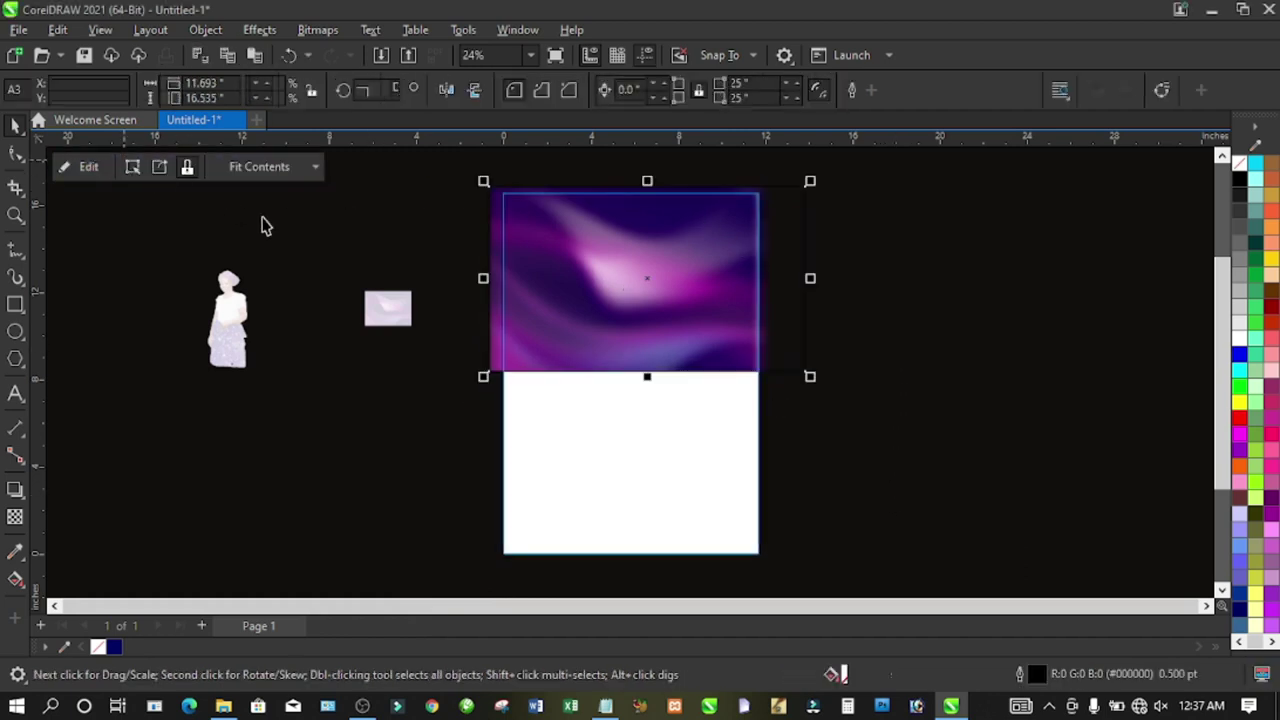
{"action": "left_click", "coordinate": [89, 167]}
{"action": "left_click", "coordinate": [88, 170]}
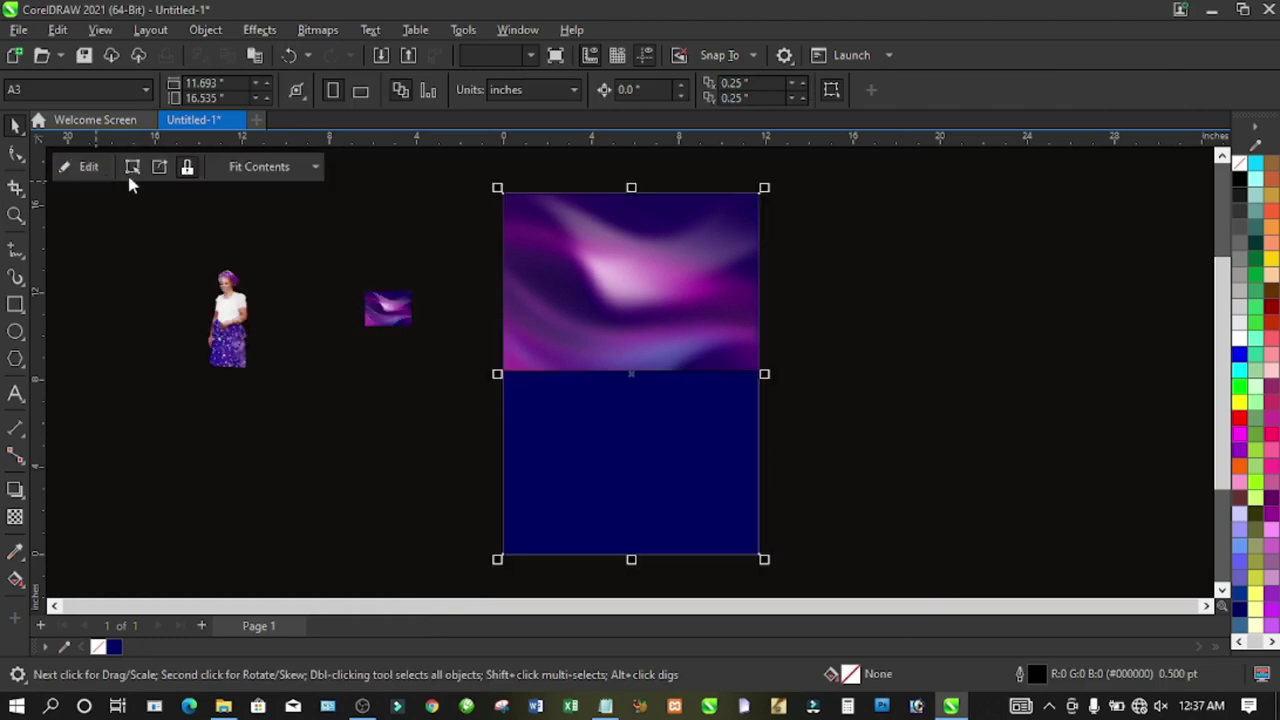
{"action": "left_click", "coordinate": [358, 229]}
{"action": "left_click", "coordinate": [557, 270]}
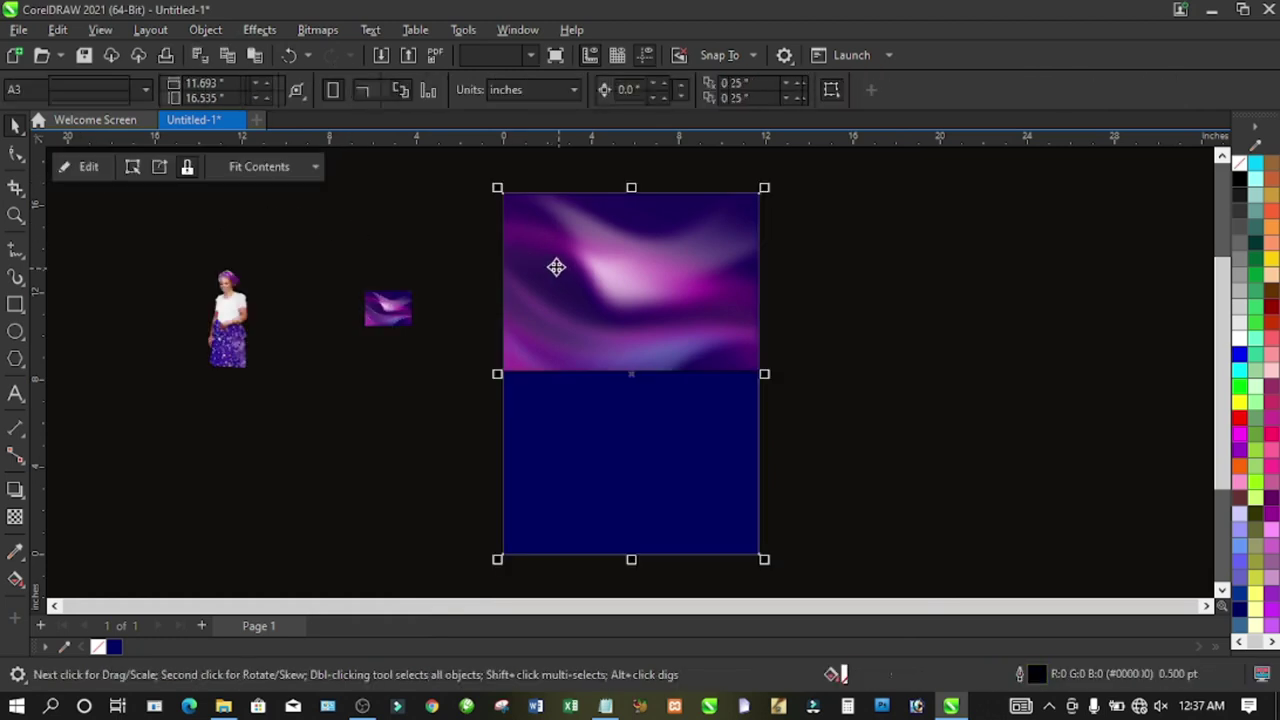
{"action": "left_click", "coordinate": [88, 168]}
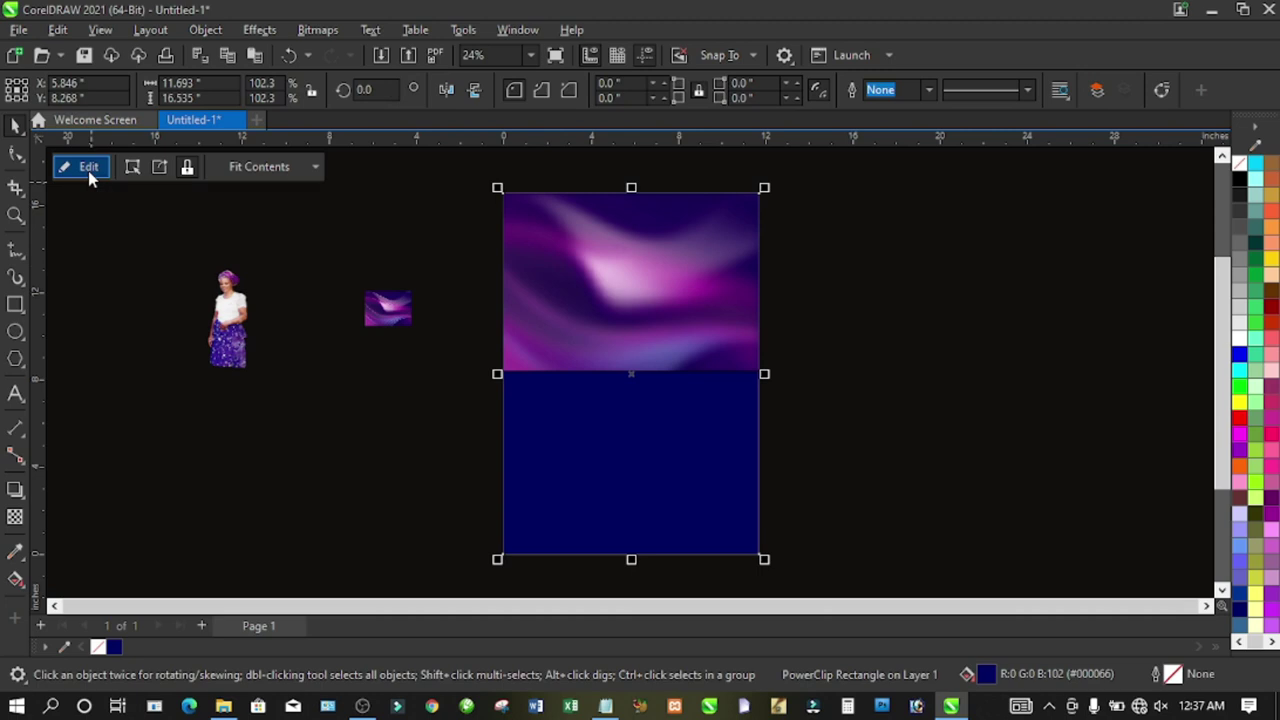
{"action": "left_click", "coordinate": [541, 310]}
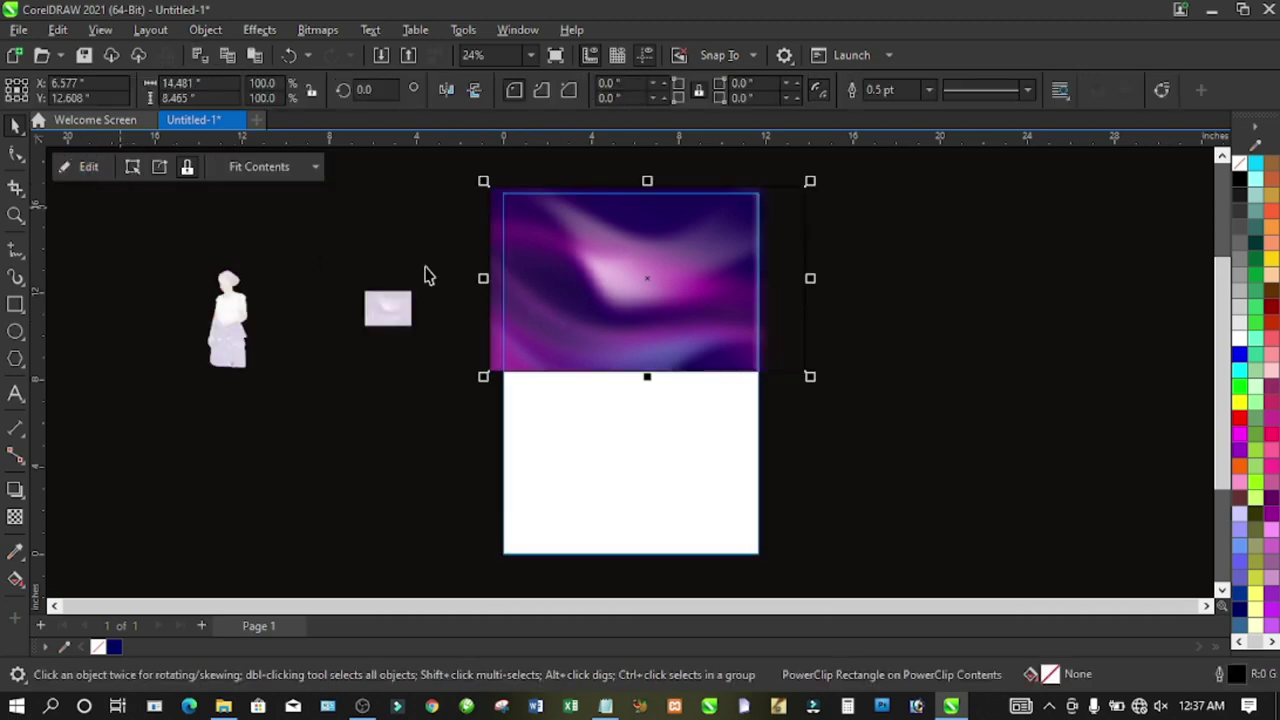
- Convert the wave frame to curves and bend its bottom edge into an arc rising to the right
{"action": "right_click", "coordinate": [540, 290]}
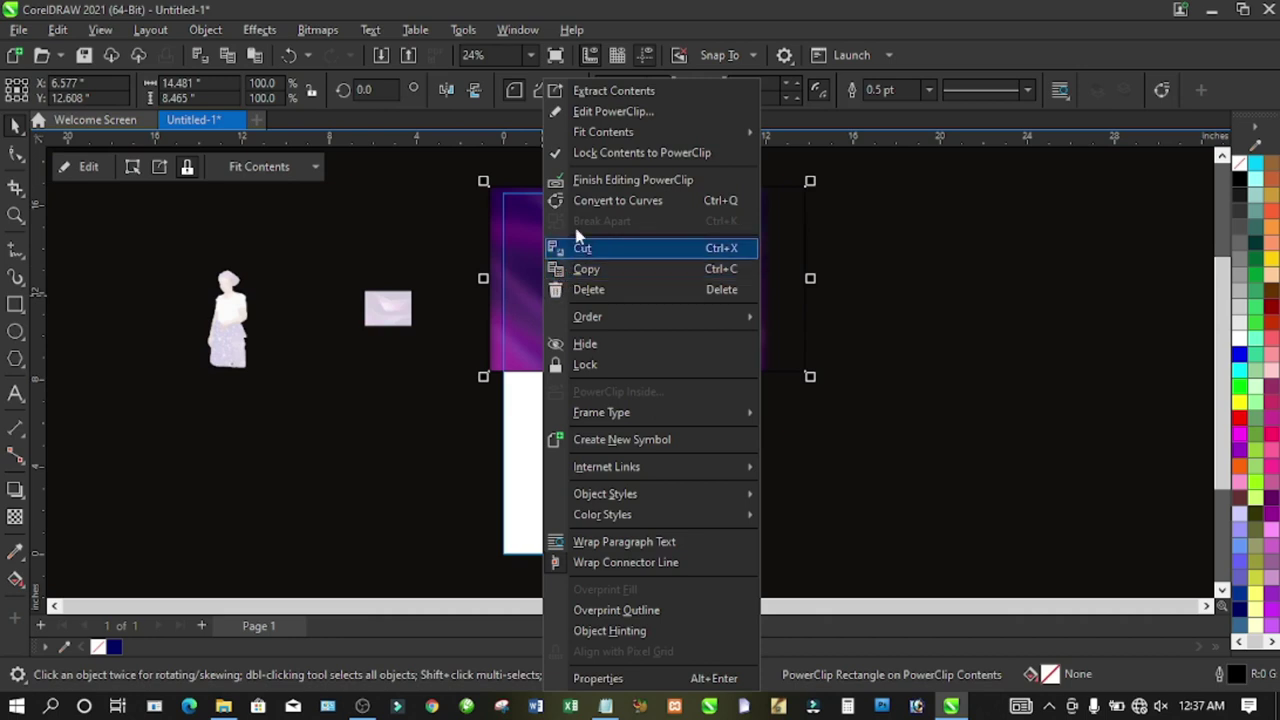
{"action": "mouse_move", "coordinate": [603, 132]}
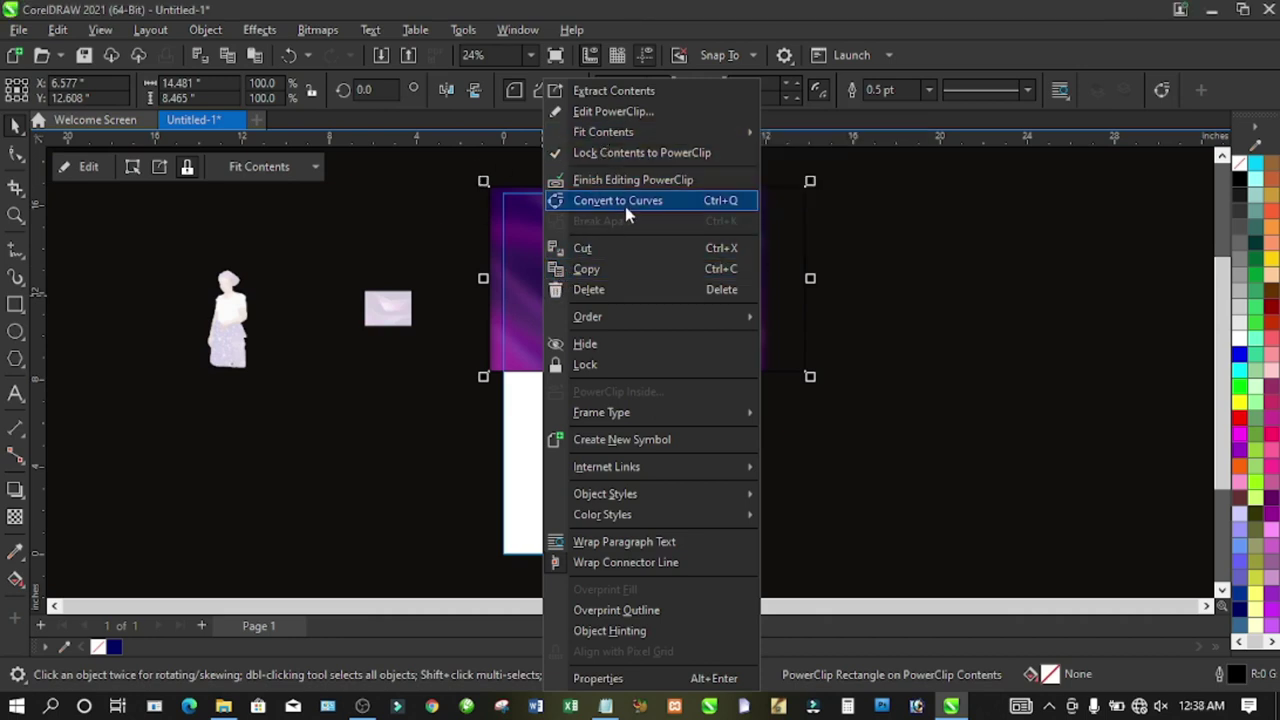
{"action": "key", "text": "Escape"}
{"action": "key", "text": "ctrl+q"}
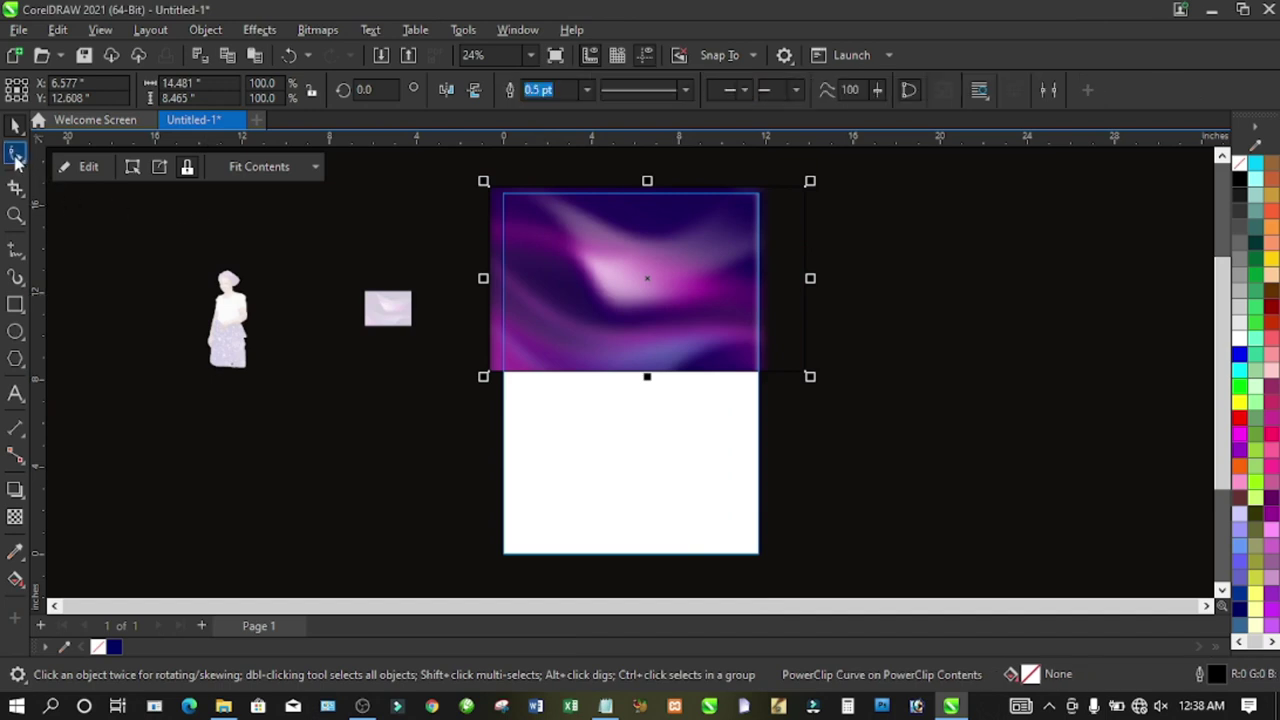
{"action": "left_click", "coordinate": [16, 155]}
{"action": "key", "text": "F10"}
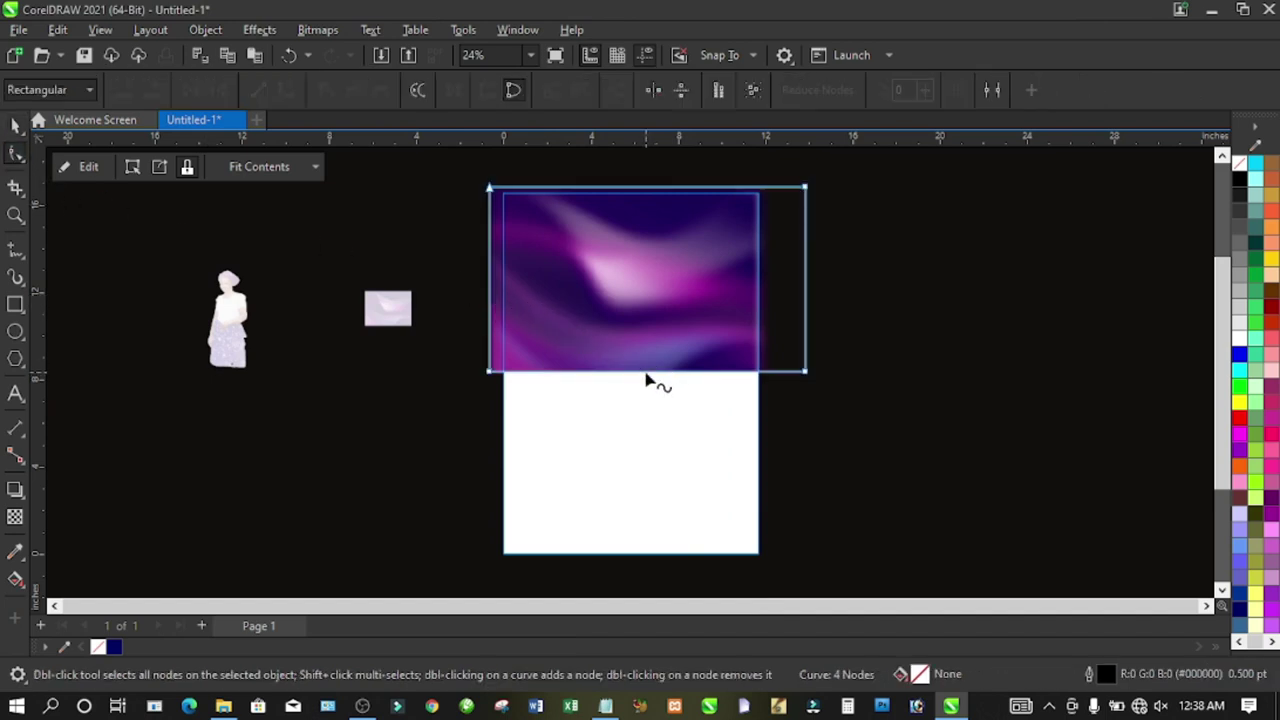
{"action": "right_click", "coordinate": [645, 378]}
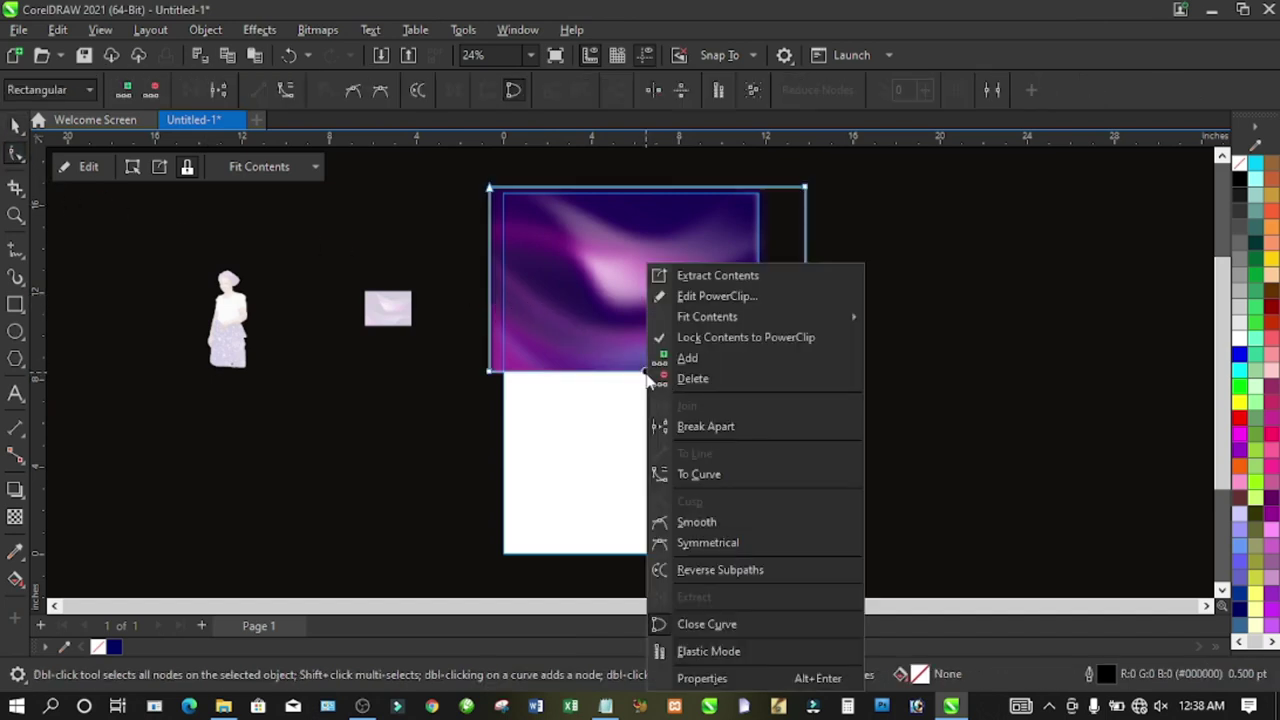
{"action": "left_click", "coordinate": [698, 476]}
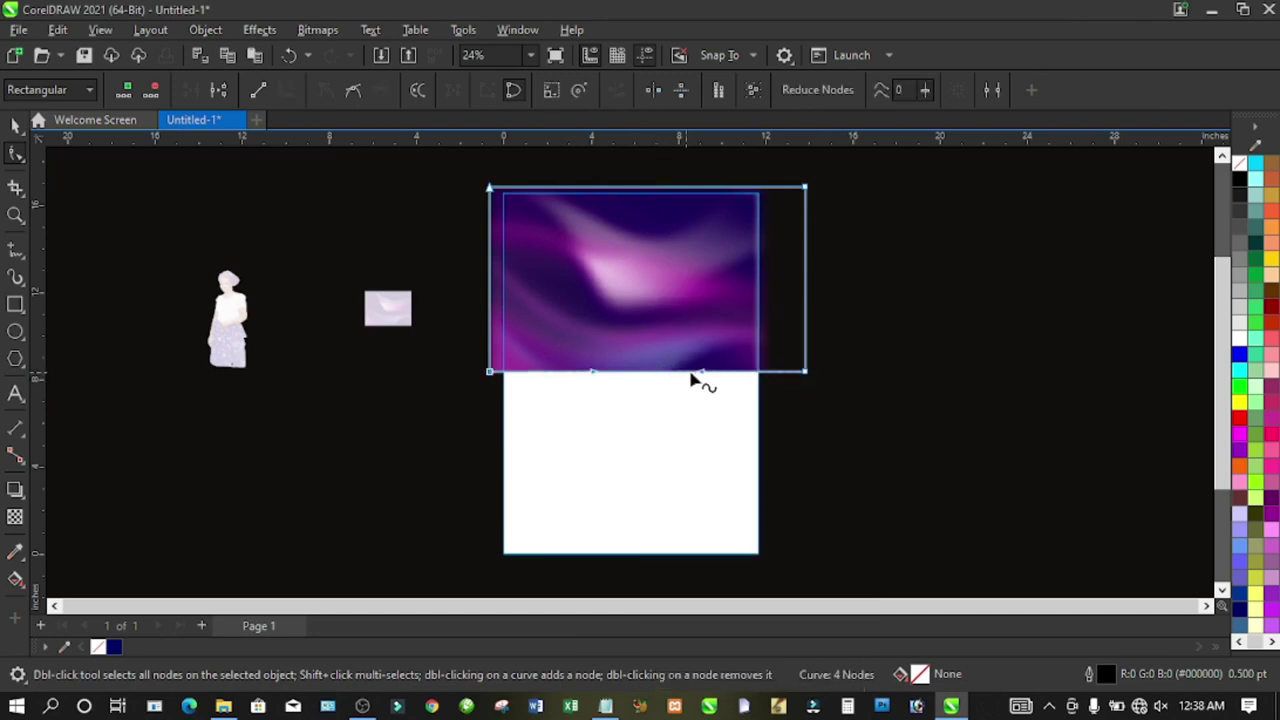
{"action": "left_click_drag", "start_coordinate": [667, 380], "coordinate": [690, 360]}
{"action": "left_click_drag", "start_coordinate": [805, 373], "coordinate": [832, 301]}
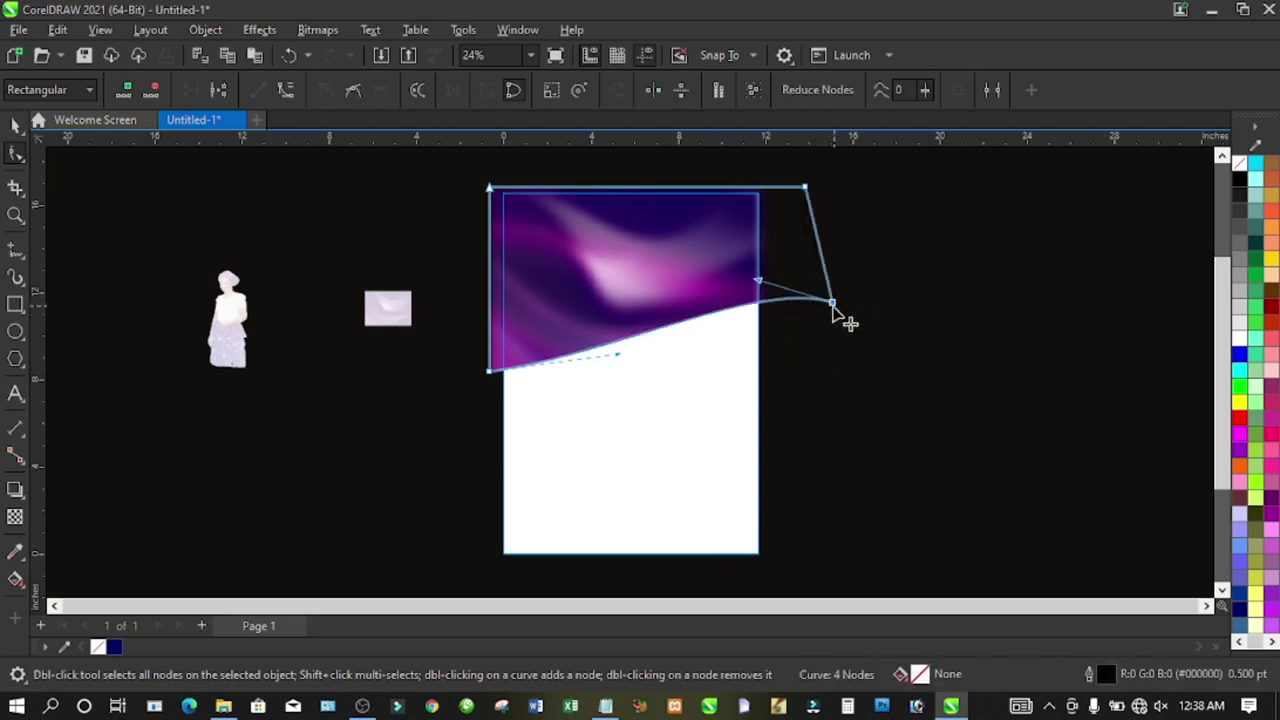
- Select the clipped wave frame and set its outline width to None
{"action": "left_click", "coordinate": [15, 125]}
{"action": "left_click", "coordinate": [677, 277], "text": "ctrl"}
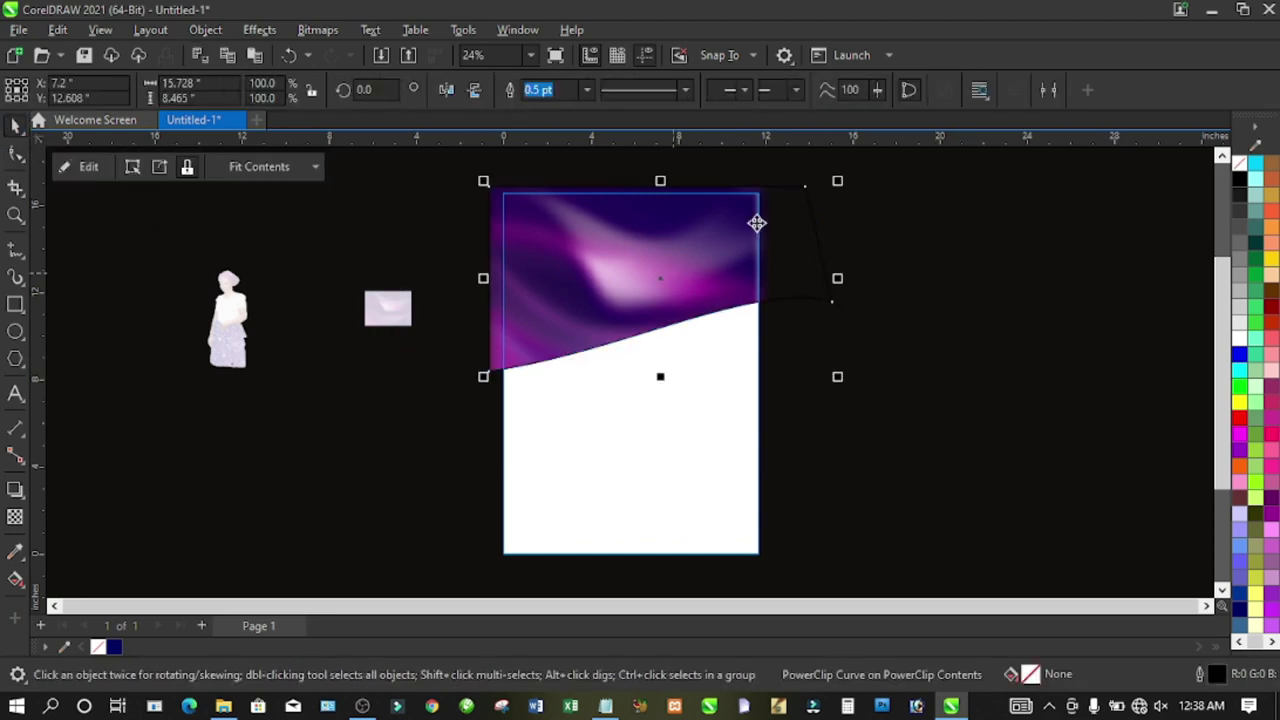
{"action": "left_click", "coordinate": [587, 89]}
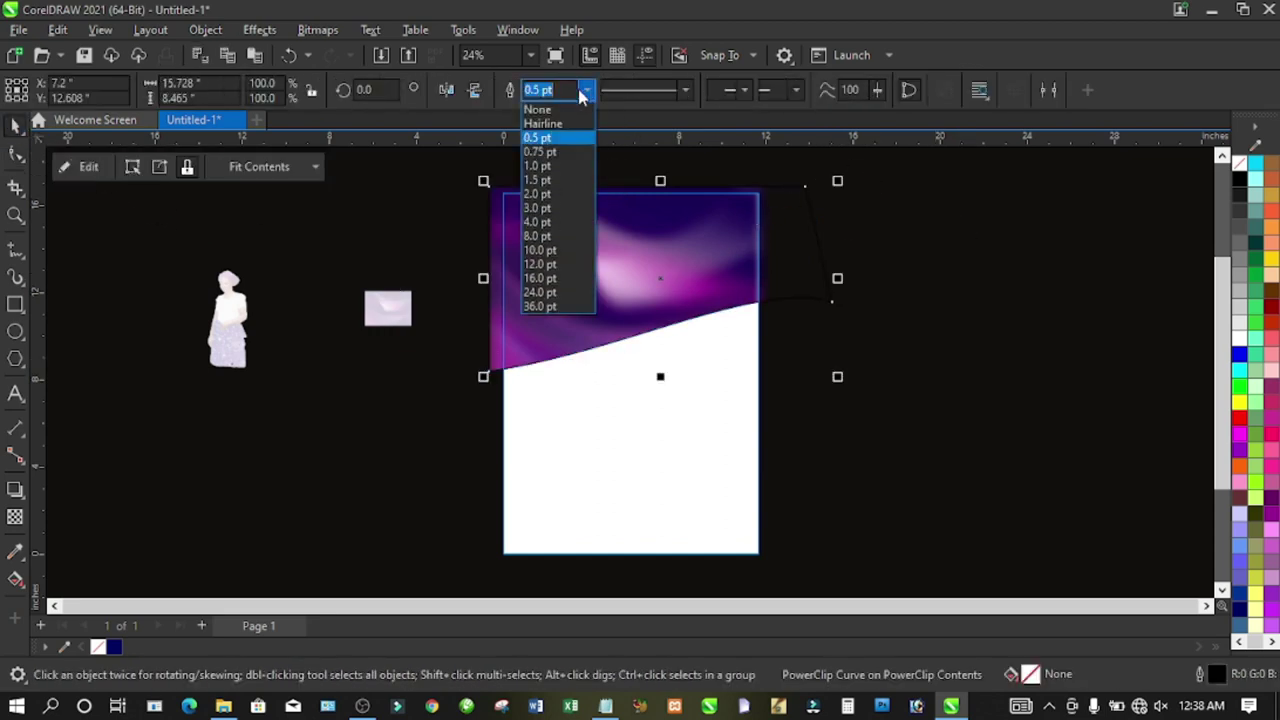
{"action": "left_click", "coordinate": [545, 114]}
{"action": "left_click", "coordinate": [449, 237], "text": "ctrl"}
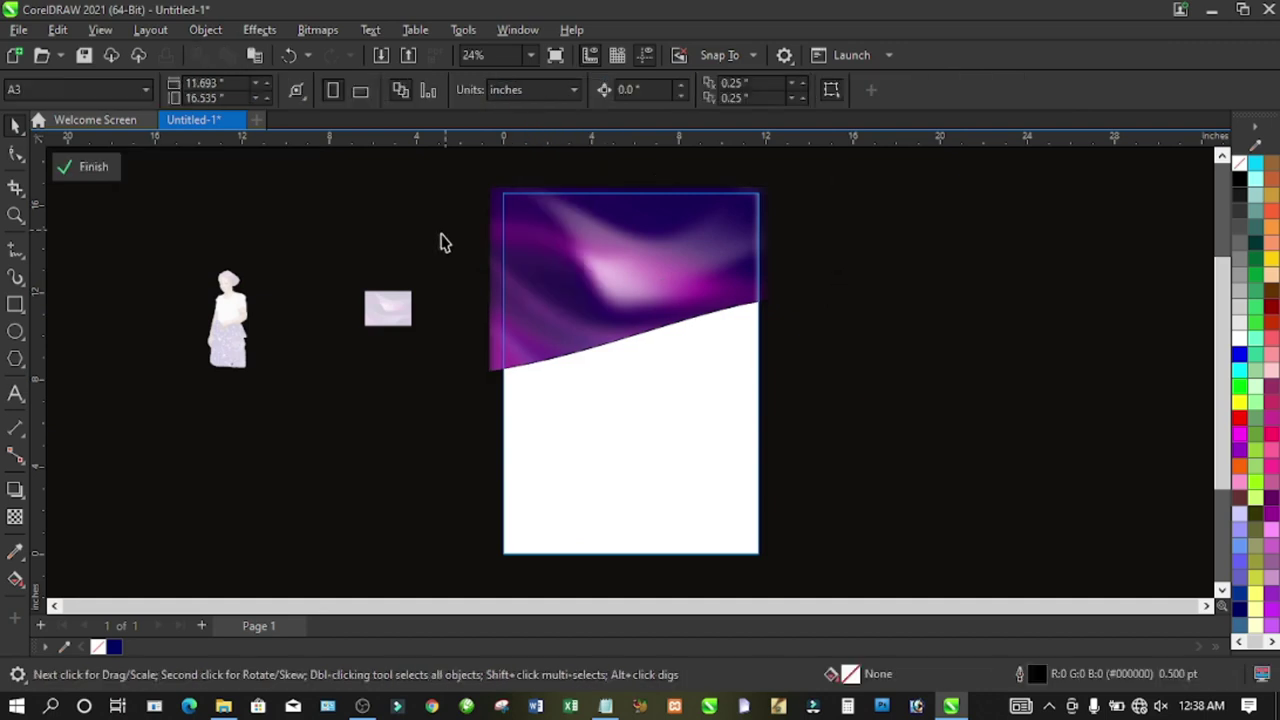
{"action": "left_click", "coordinate": [97, 172]}
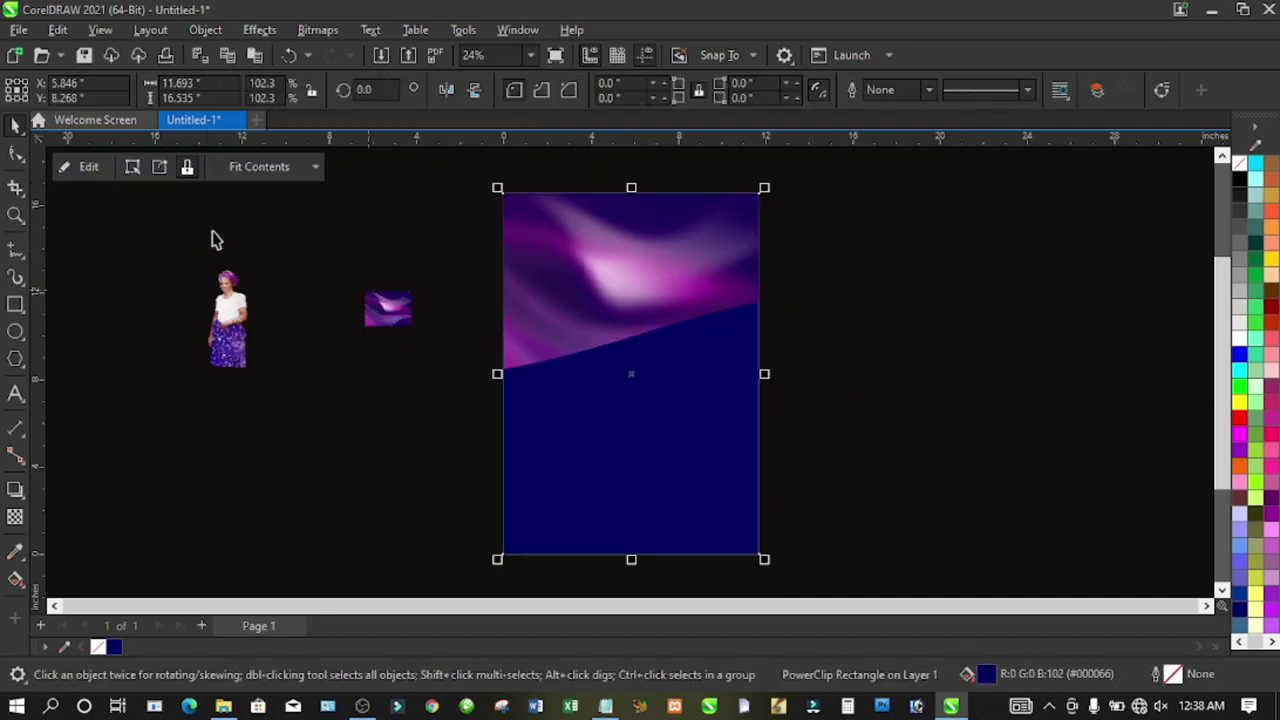
{"action": "left_click", "coordinate": [89, 172]}
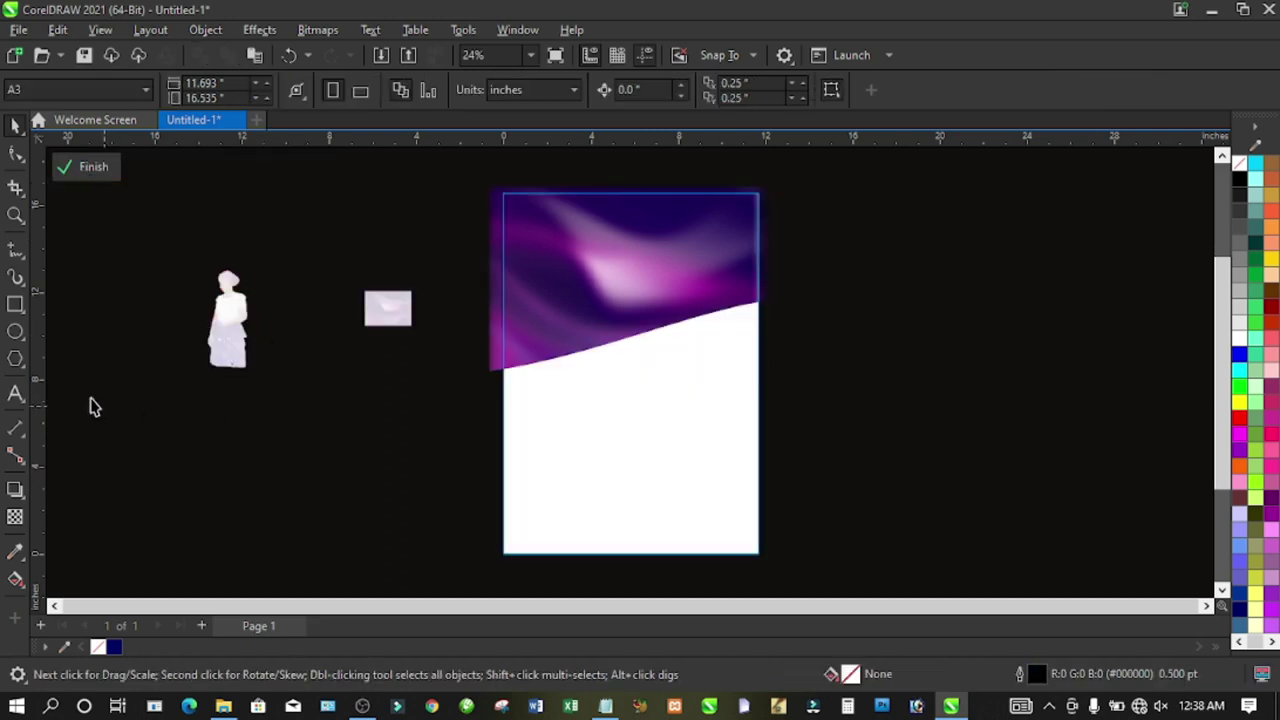
{"action": "left_click", "coordinate": [15, 304]}
{"action": "left_click_drag", "start_coordinate": [470, 357], "coordinate": [810, 381]}
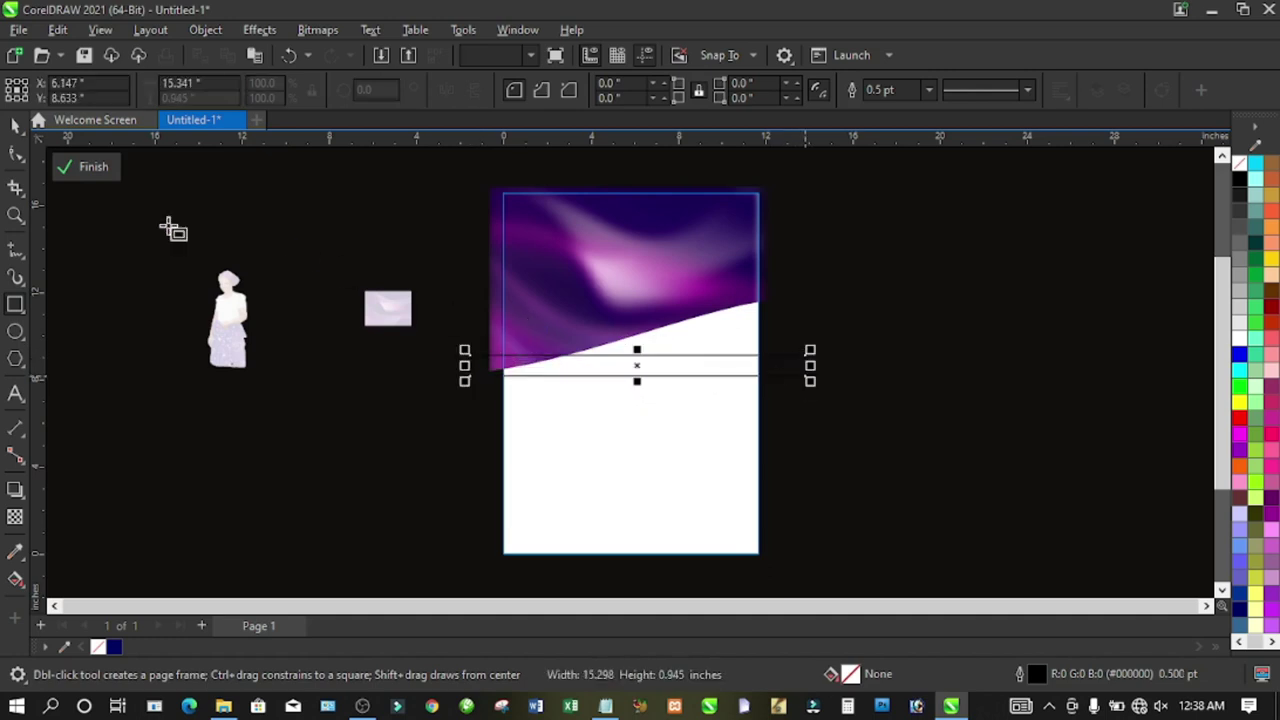
- Convert the thin strip to curves and make its top edge a bendable curve segment
{"action": "left_click", "coordinate": [15, 128]}
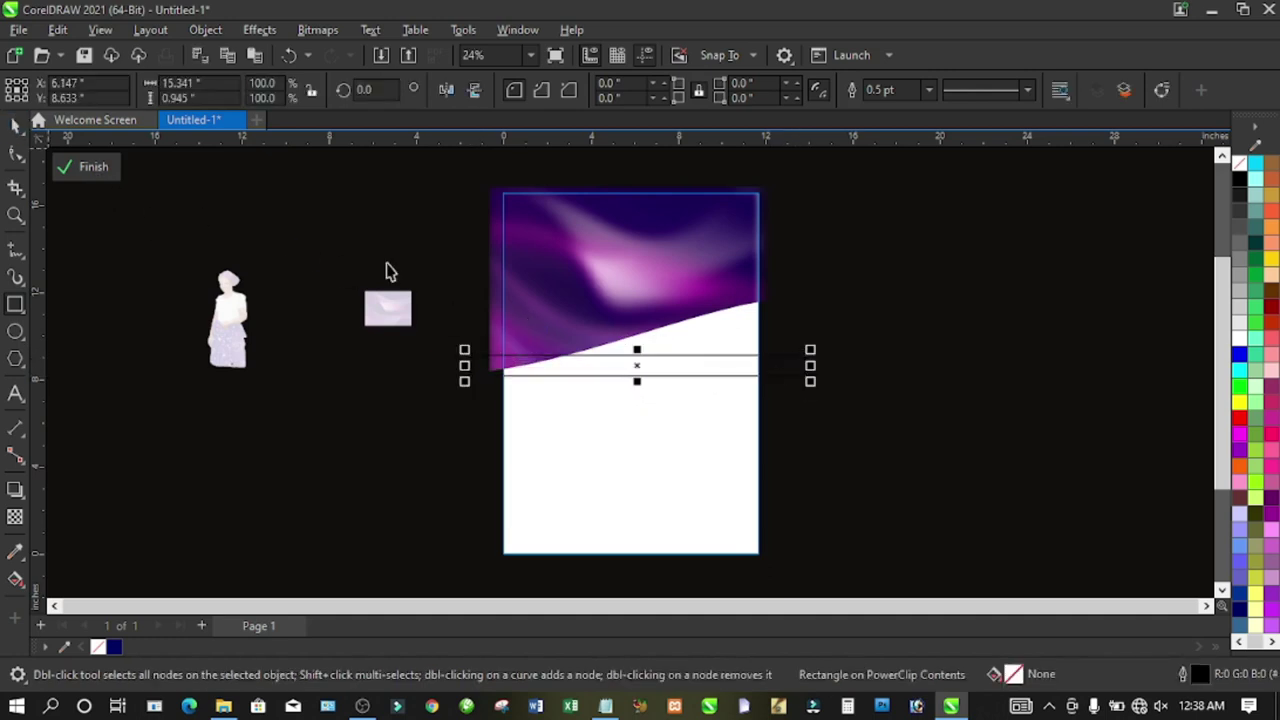
{"action": "right_click", "coordinate": [793, 367]}
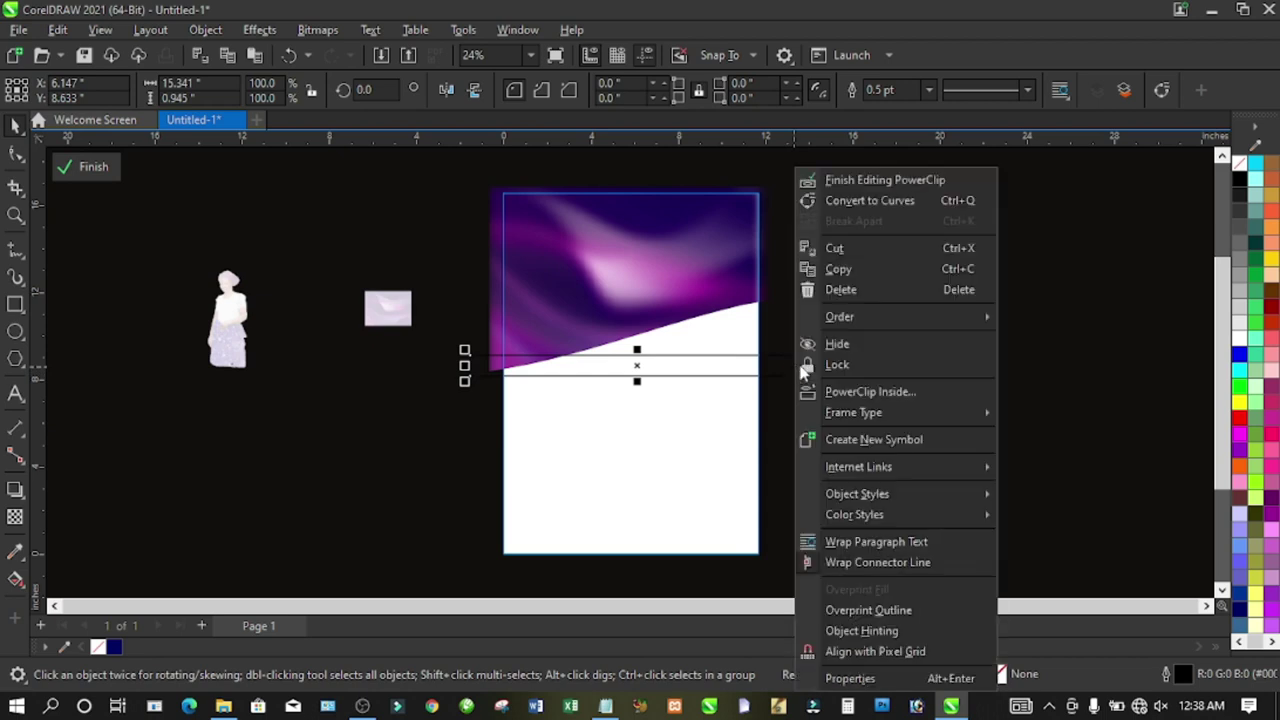
{"action": "left_click", "coordinate": [862, 203]}
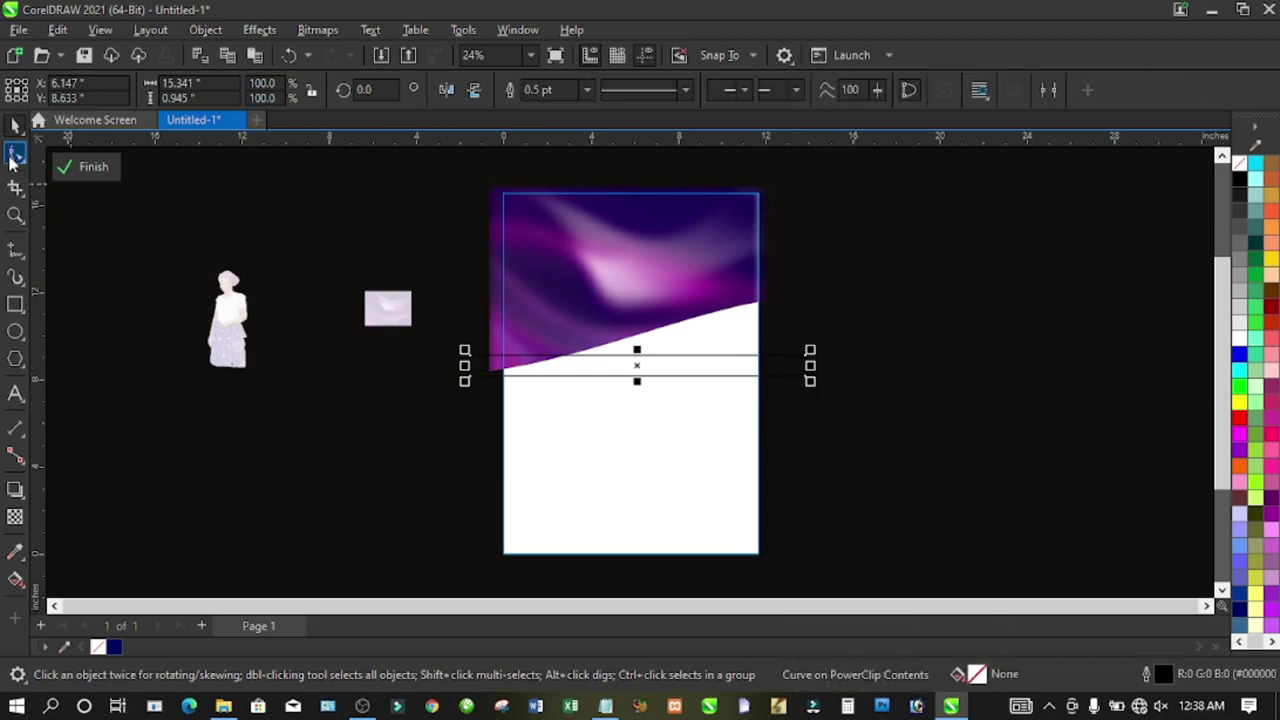
{"action": "left_click", "coordinate": [15, 153]}
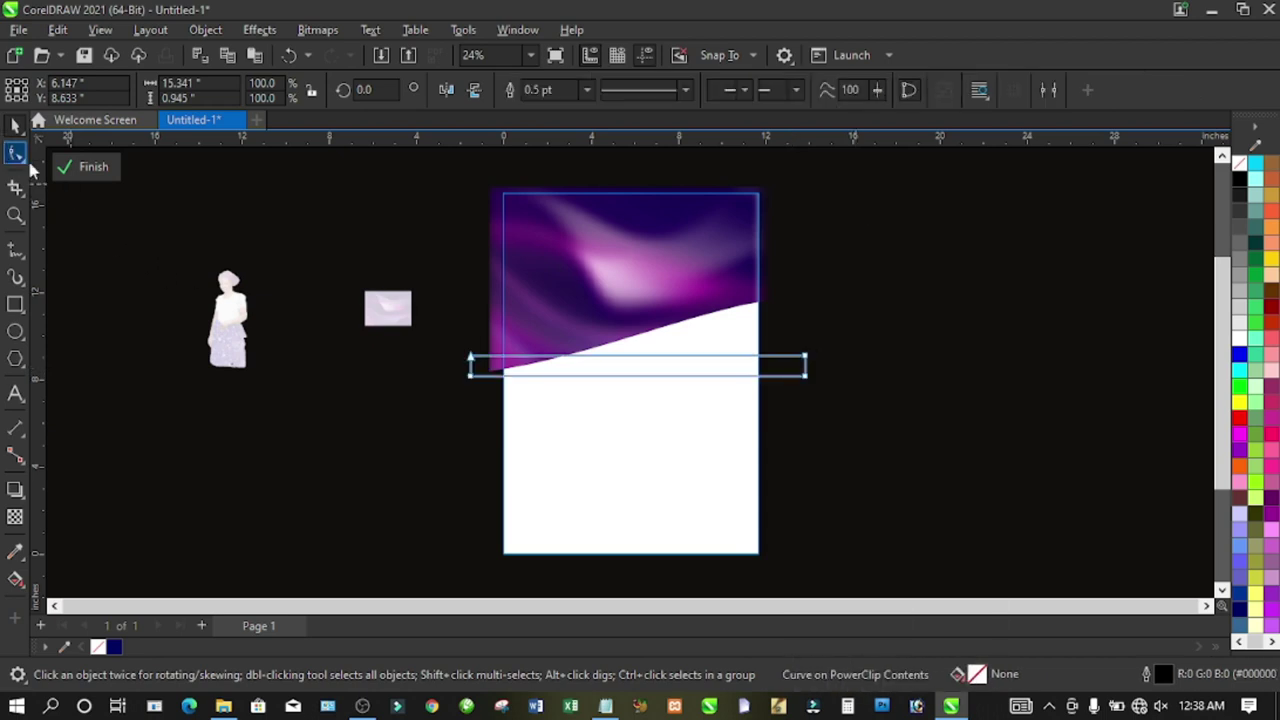
{"action": "right_click", "coordinate": [686, 365]}
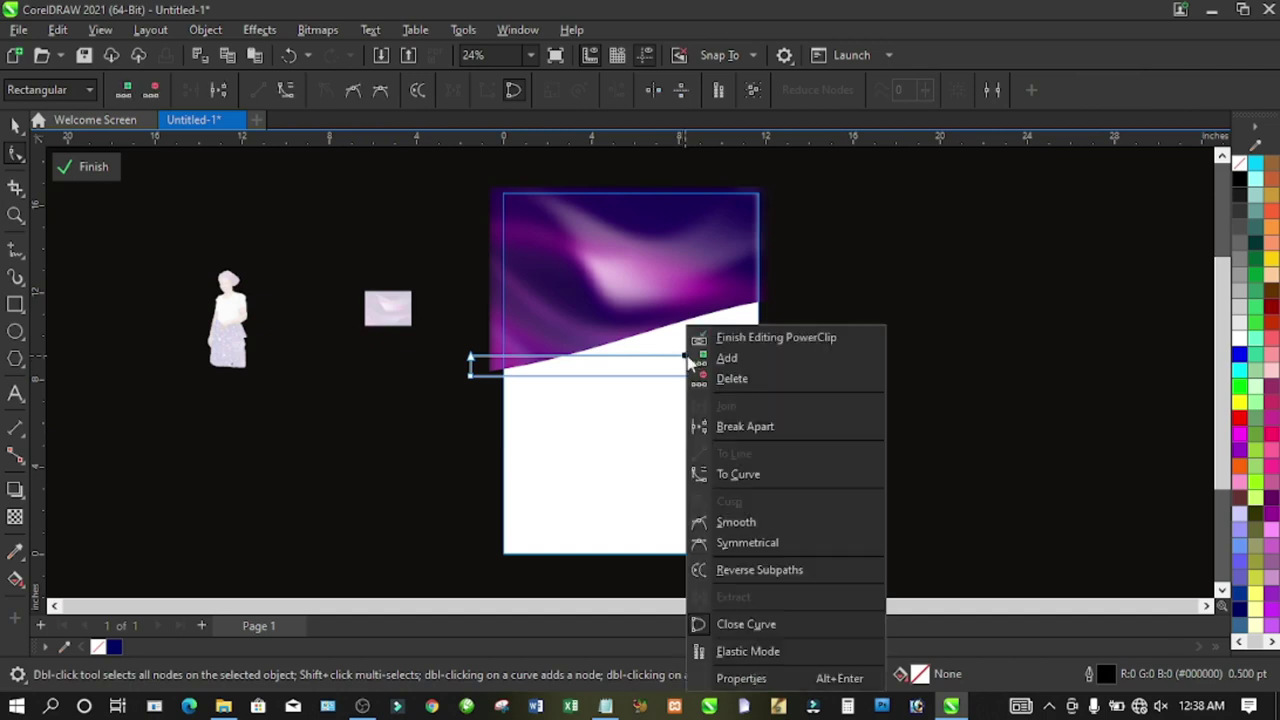
{"action": "left_click", "coordinate": [752, 475]}
- Drag the strip's nodes to trace the wave edge, forming a 15.426 × 4.781-inch band
{"action": "left_click", "coordinate": [806, 366]}
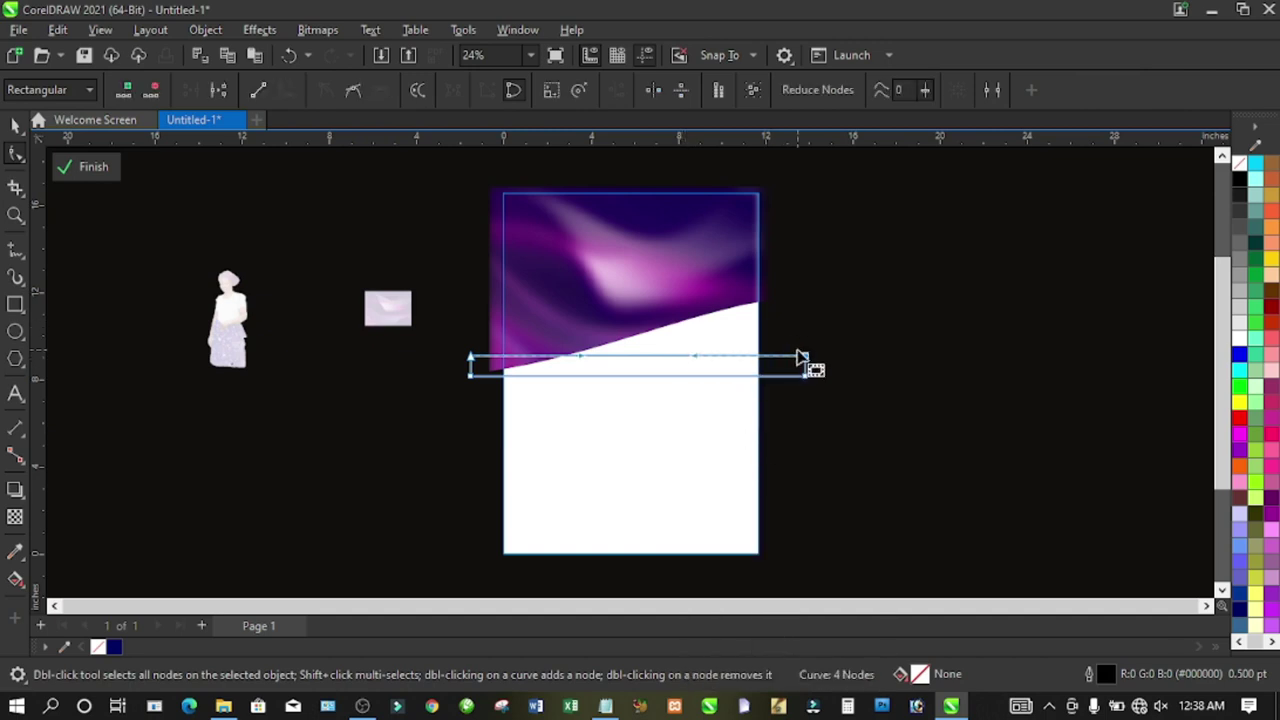
{"action": "left_click_drag", "start_coordinate": [697, 363], "coordinate": [712, 310]}
{"action": "left_click_drag", "start_coordinate": [822, 360], "coordinate": [810, 300]}
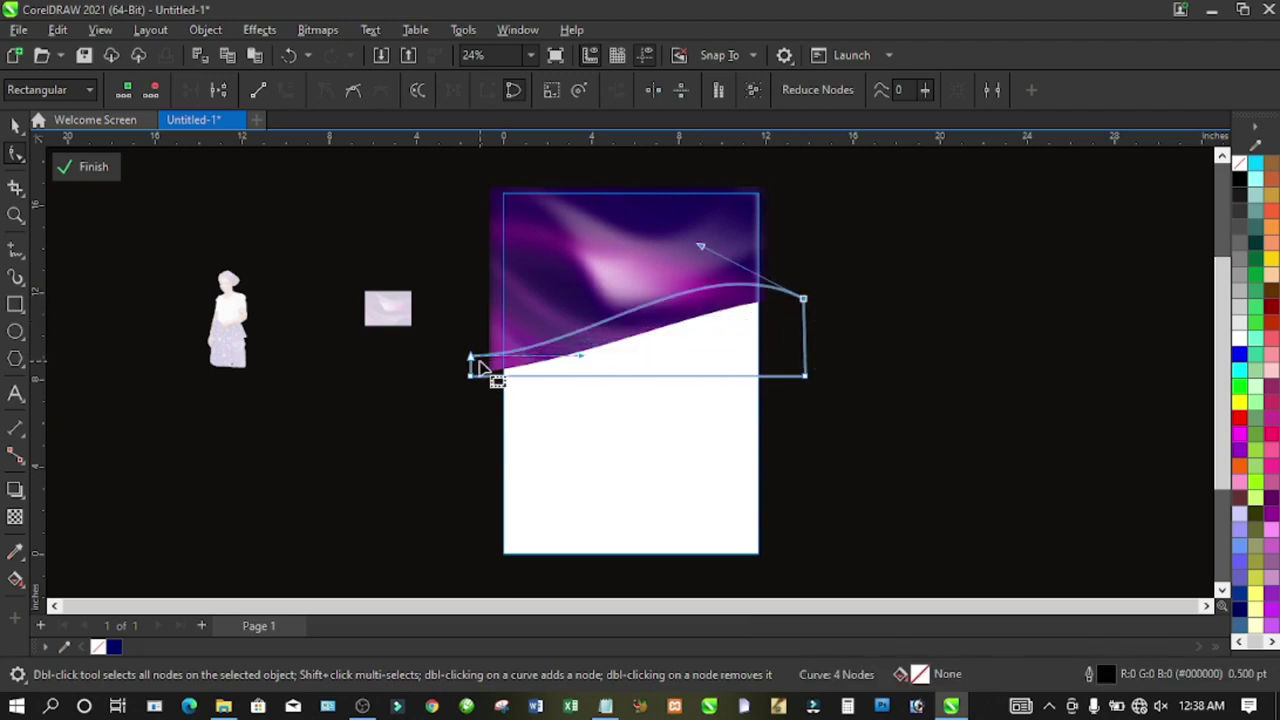
{"action": "left_click_drag", "start_coordinate": [478, 365], "coordinate": [477, 380]}
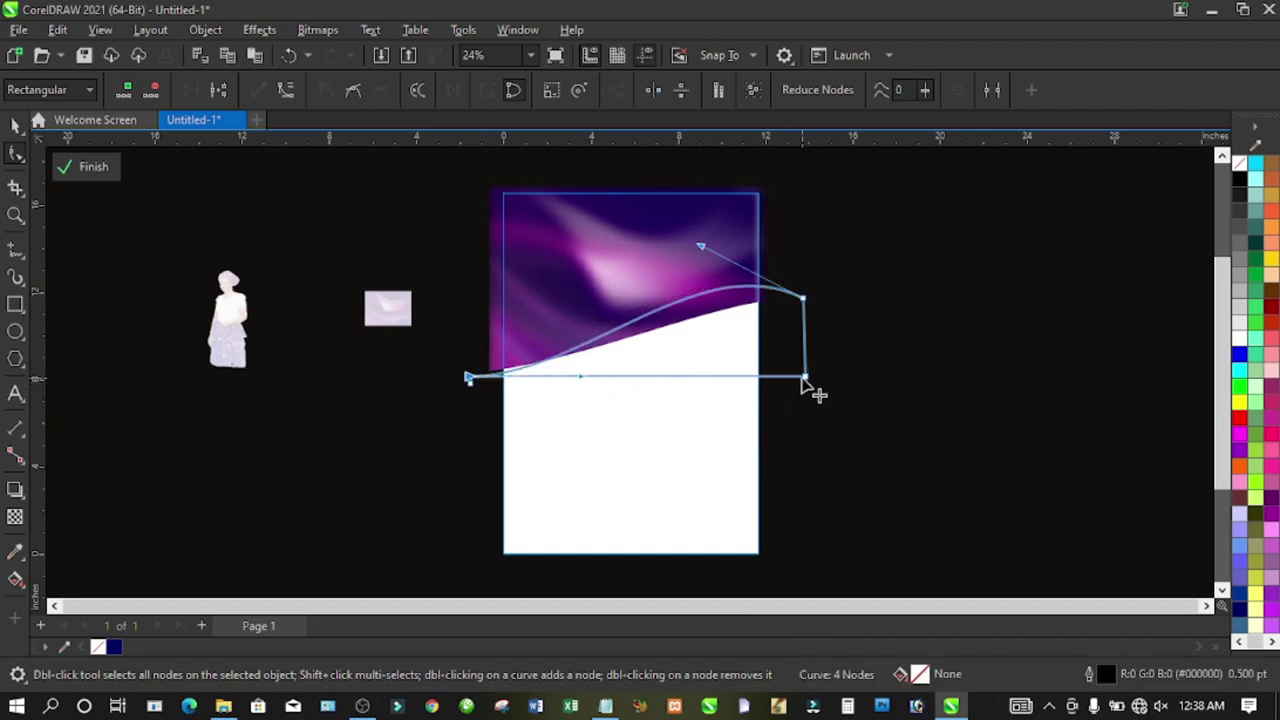
{"action": "left_click_drag", "start_coordinate": [803, 380], "coordinate": [792, 300]}
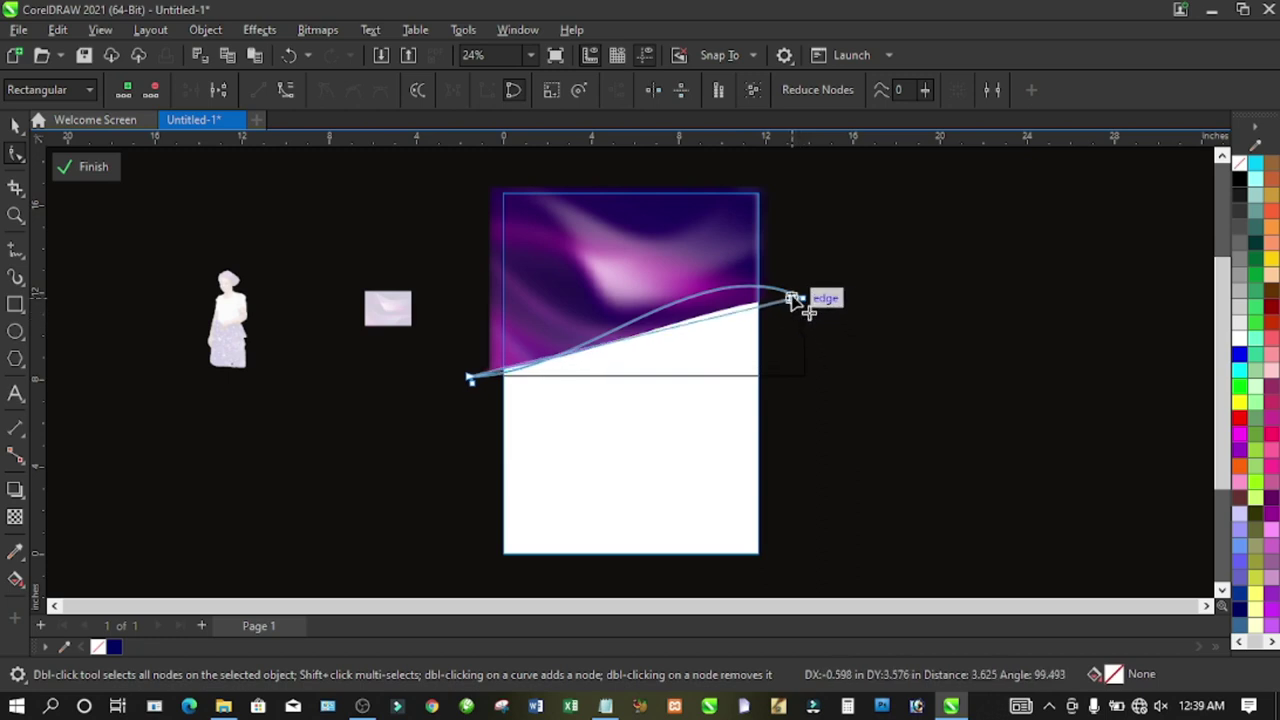
{"action": "mouse_move", "coordinate": [792, 300]}
{"action": "left_mouse_down"}
{"action": "mouse_move", "coordinate": [800, 326]}
{"action": "mouse_move", "coordinate": [794, 314]}
{"action": "left_mouse_up"}
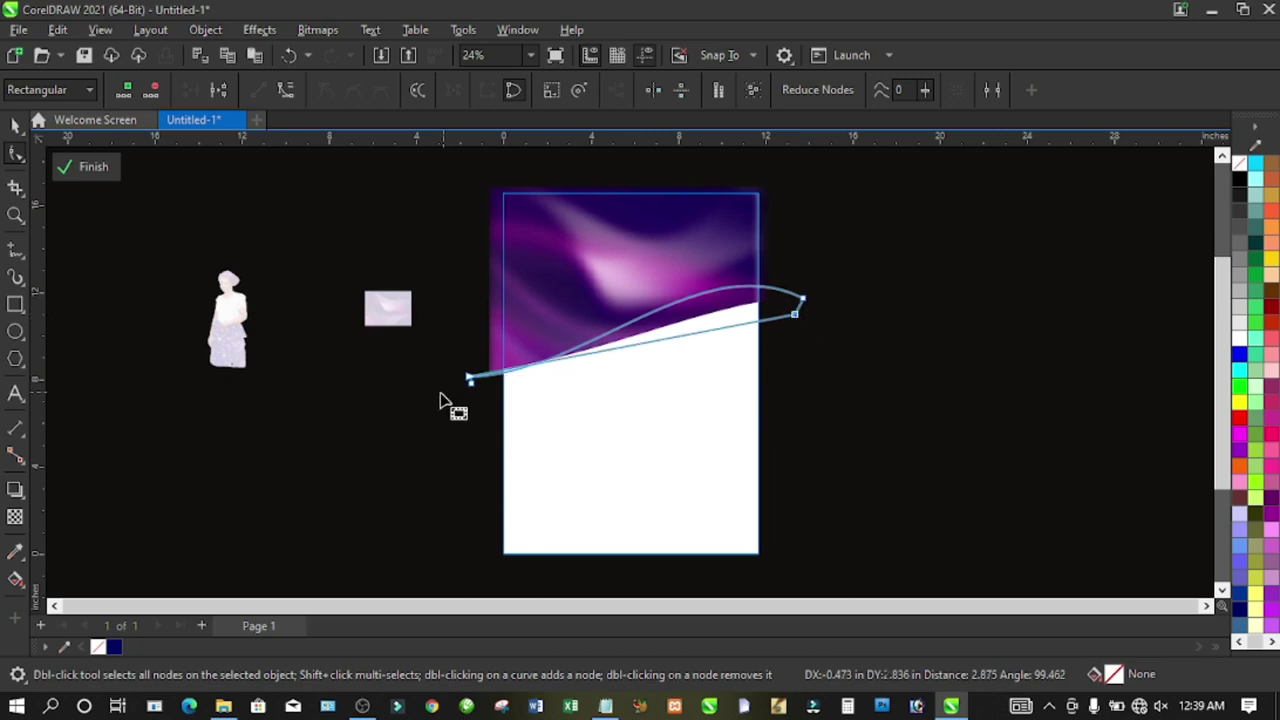
{"action": "left_click_drag", "start_coordinate": [474, 384], "coordinate": [487, 401]}
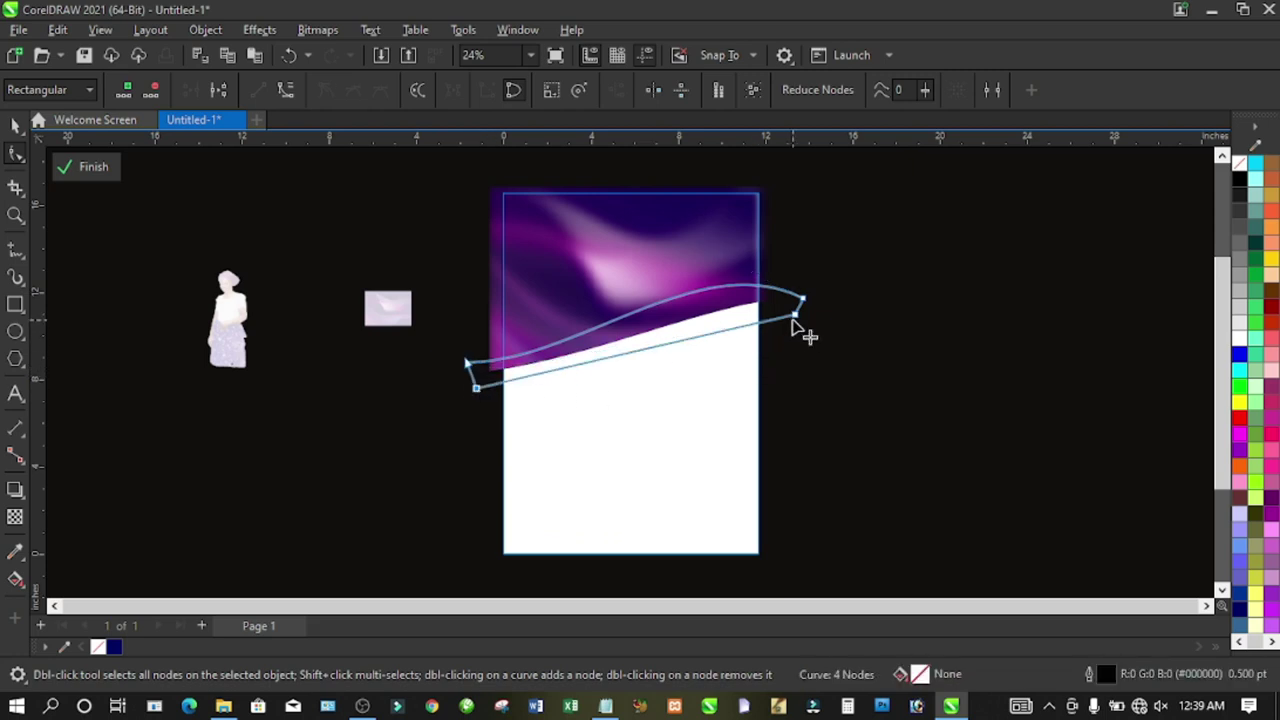
{"action": "mouse_move", "coordinate": [795, 318]}
{"action": "left_mouse_down"}
{"action": "mouse_move", "coordinate": [808, 323]}
{"action": "mouse_move", "coordinate": [799, 306]}
{"action": "left_mouse_up"}
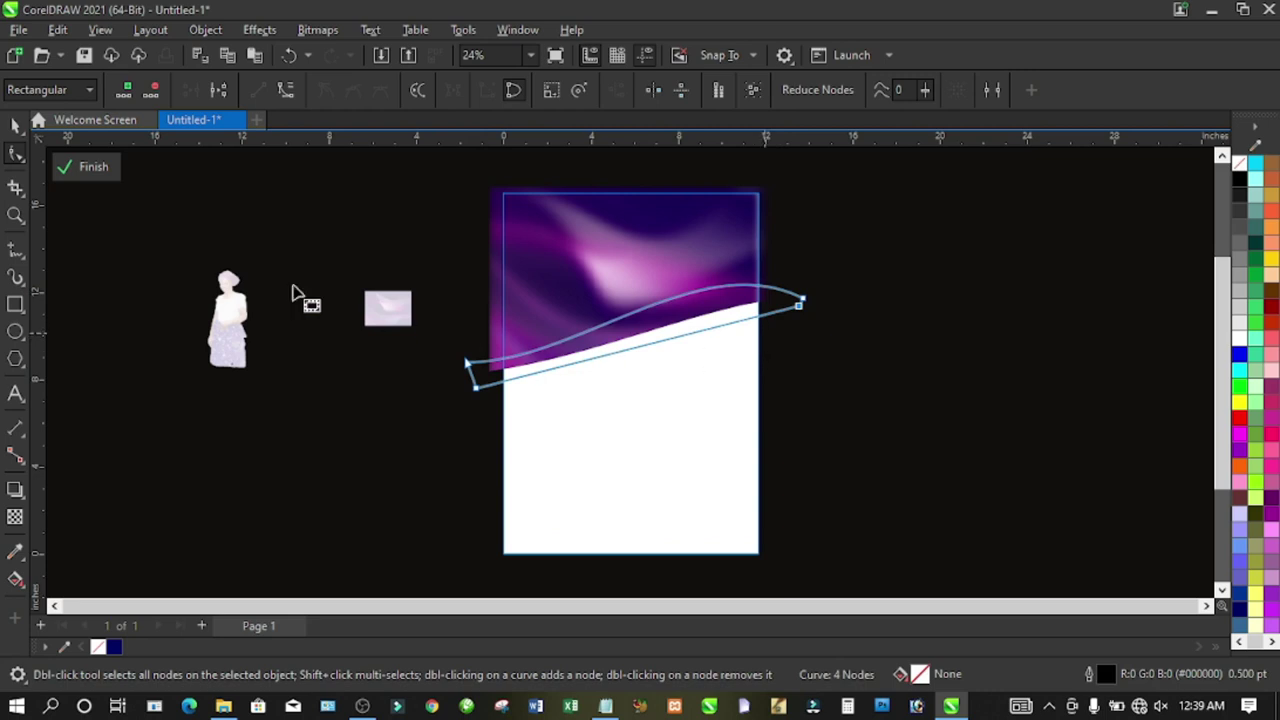
{"action": "left_click", "coordinate": [15, 124]}
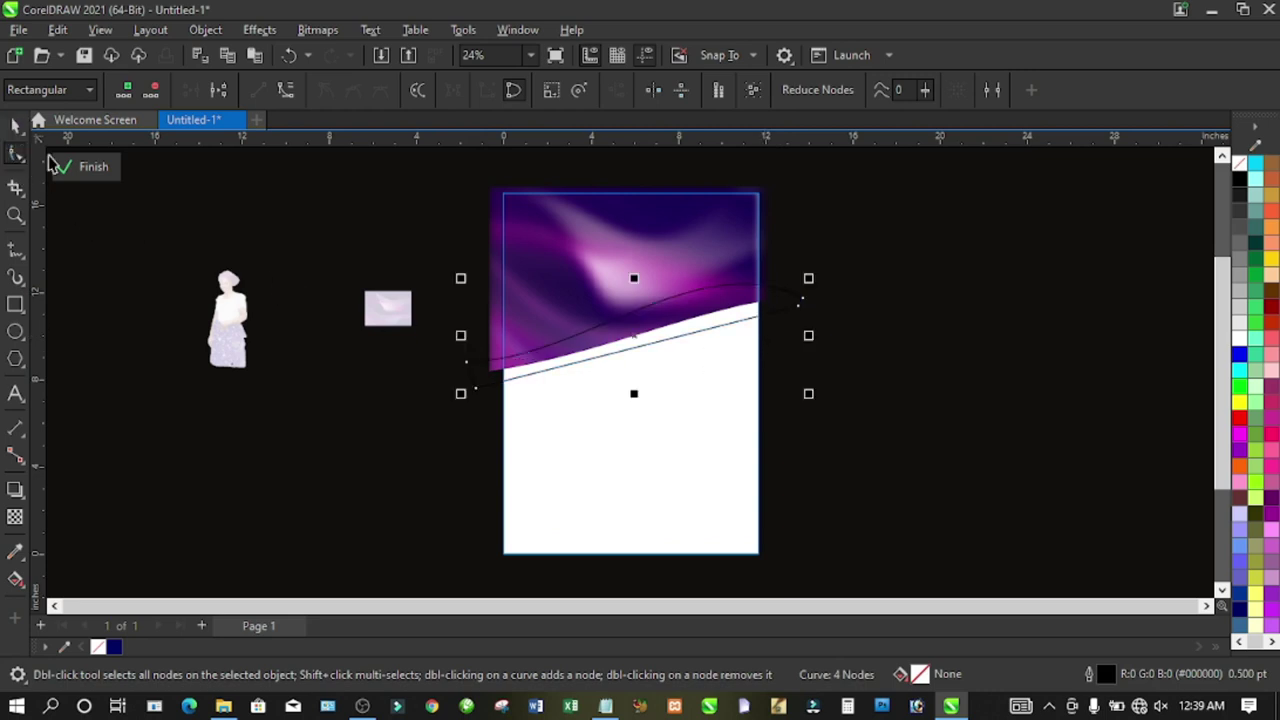
- Fill the wave band white and send it behind the purple image
{"action": "left_click", "coordinate": [1240, 341]}
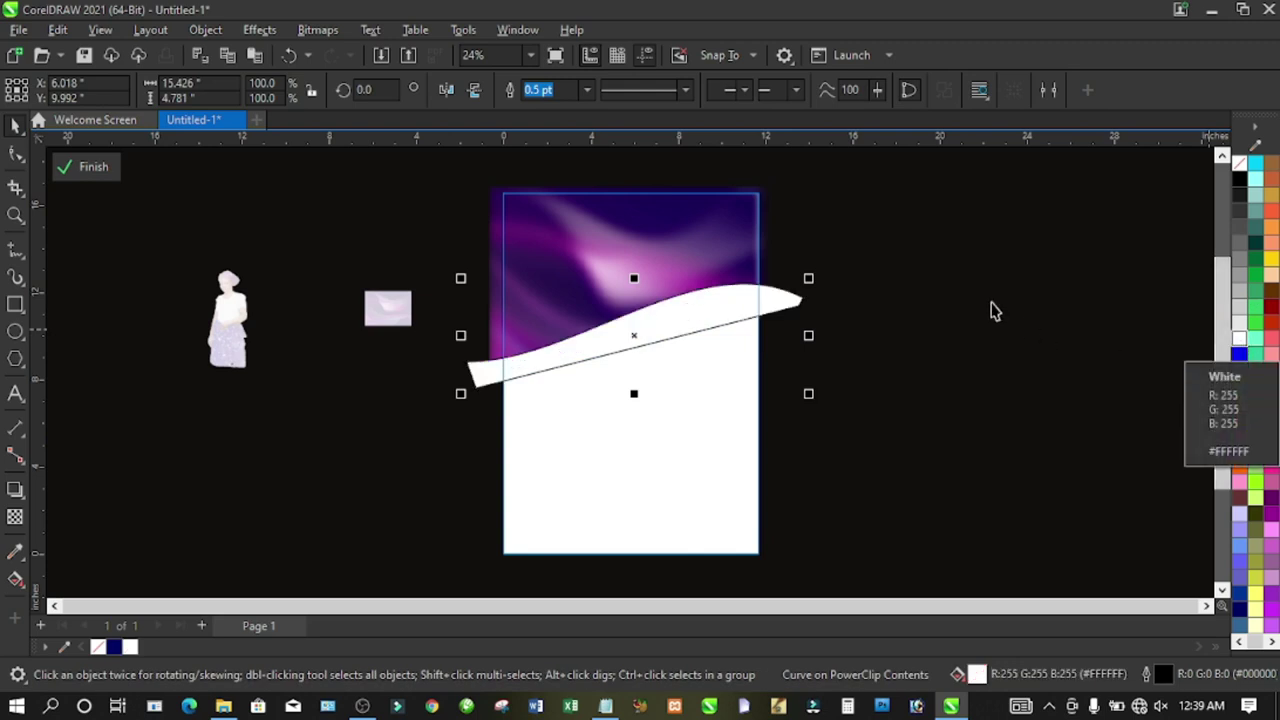
{"action": "left_click", "coordinate": [656, 256]}
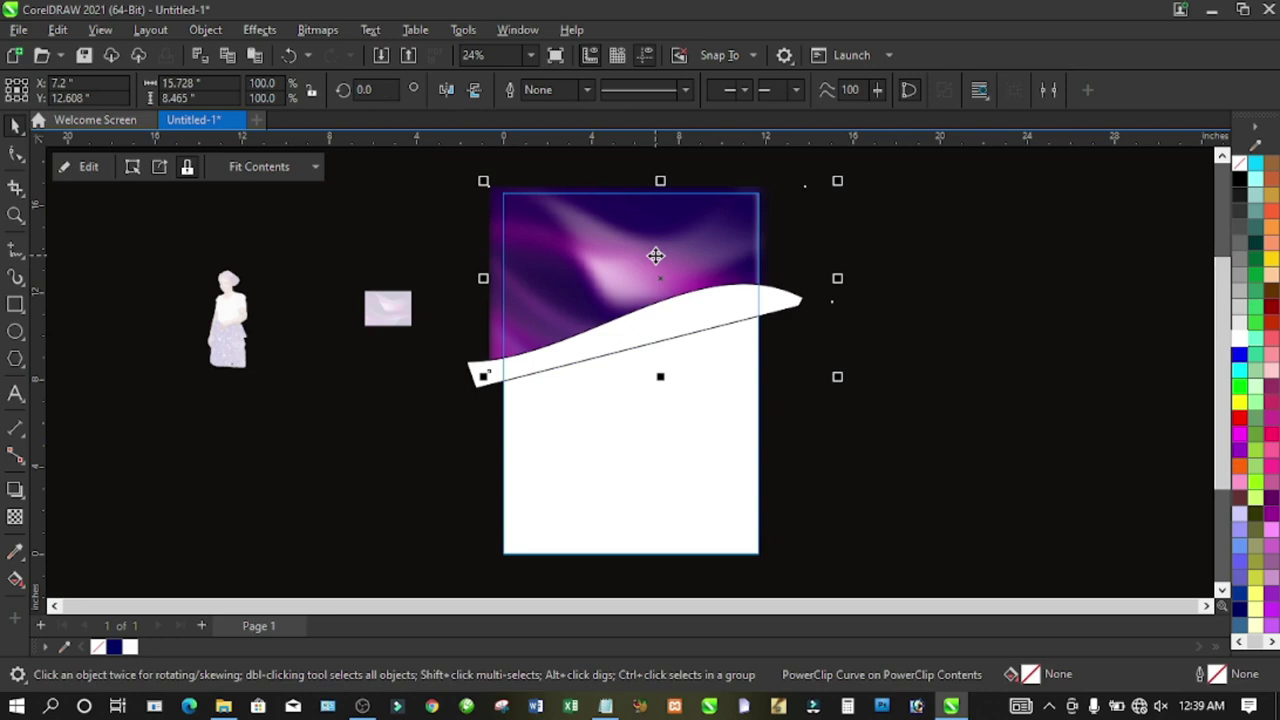
{"action": "key", "text": "ctrl+Page_Down"}
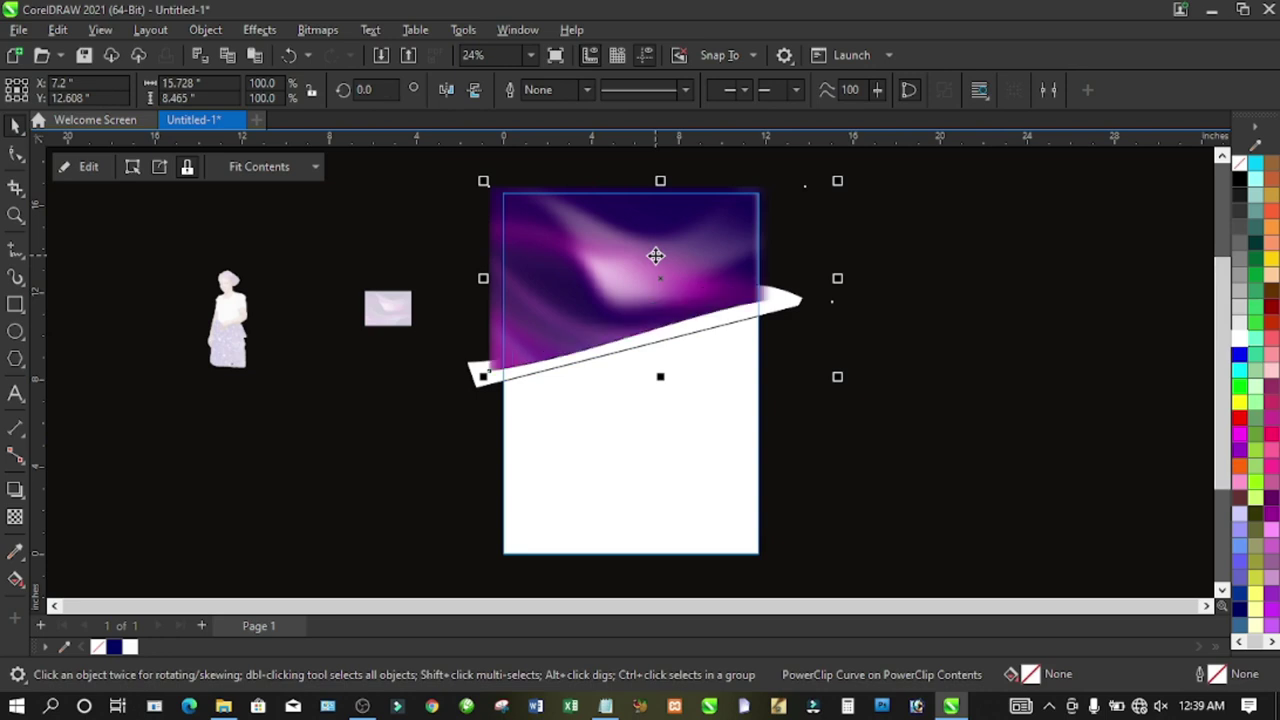
- Remove the white band's outline, finish the PowerClip edit and deselect everything
{"action": "left_click", "coordinate": [549, 366], "text": "ctrl"}
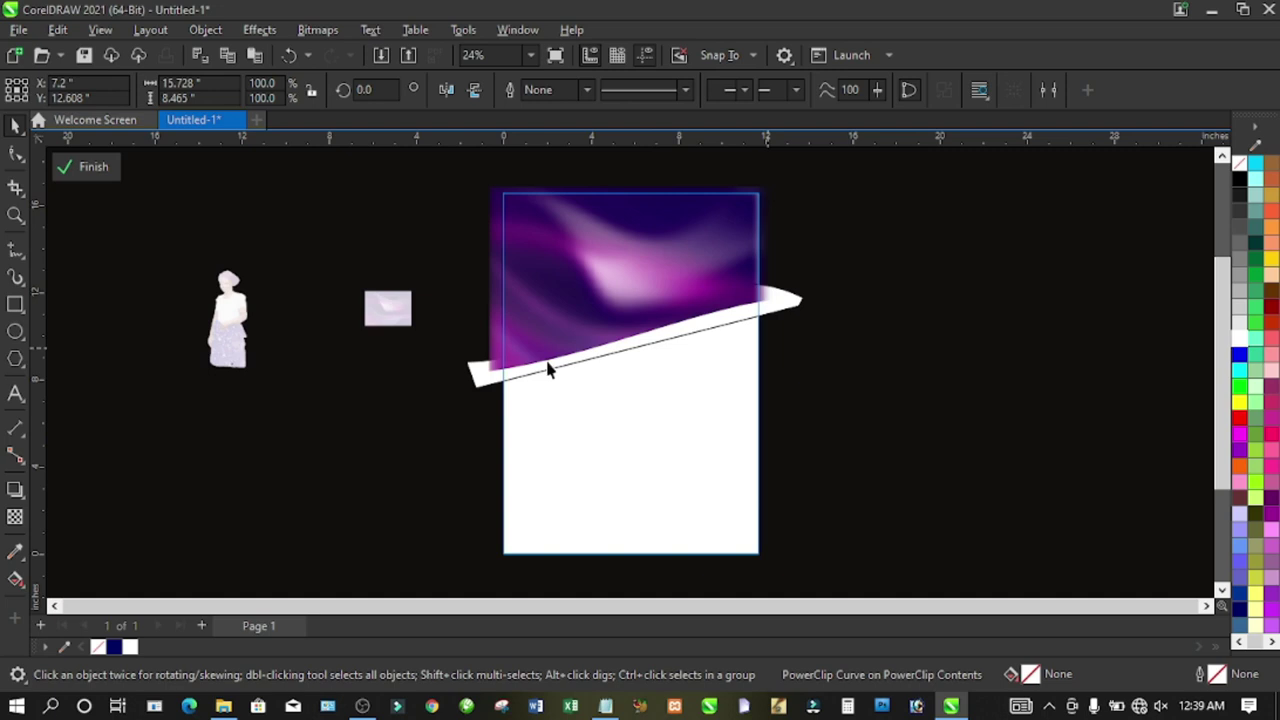
{"action": "left_click", "coordinate": [472, 378]}
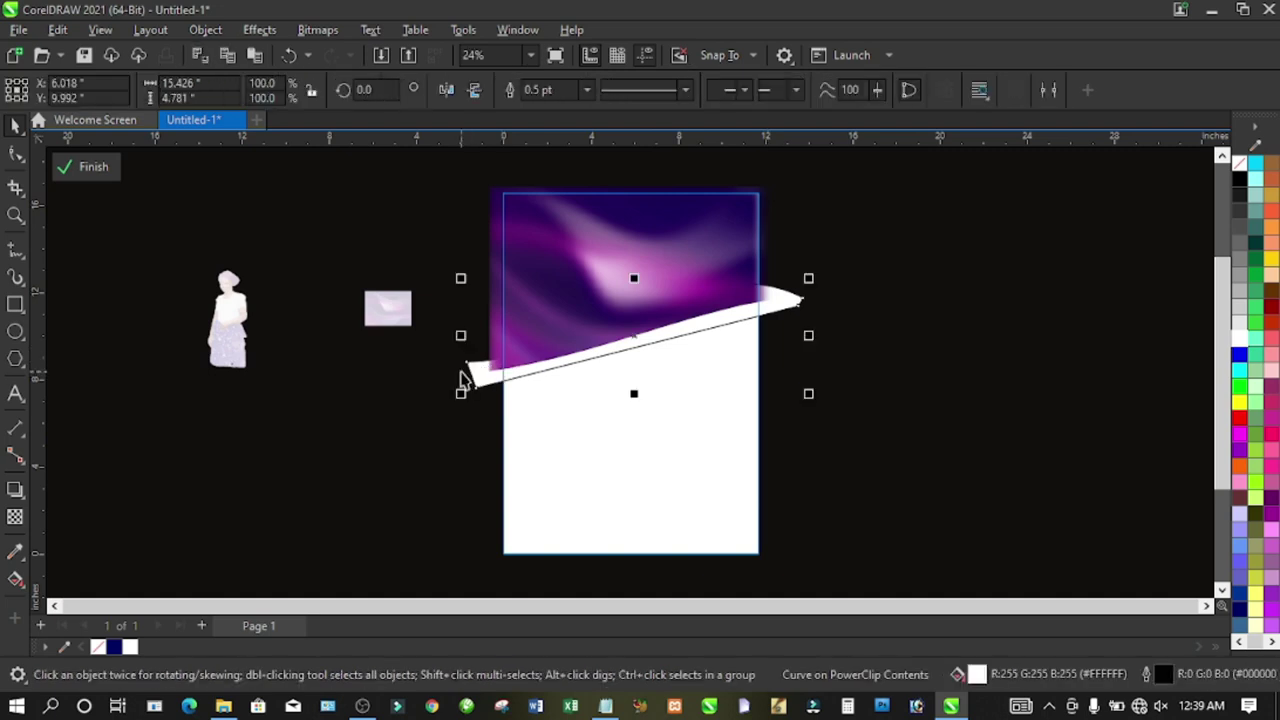
{"action": "left_click", "coordinate": [586, 89]}
{"action": "left_click", "coordinate": [545, 108]}
{"action": "left_click", "coordinate": [112, 166]}
{"action": "left_click", "coordinate": [343, 250]}
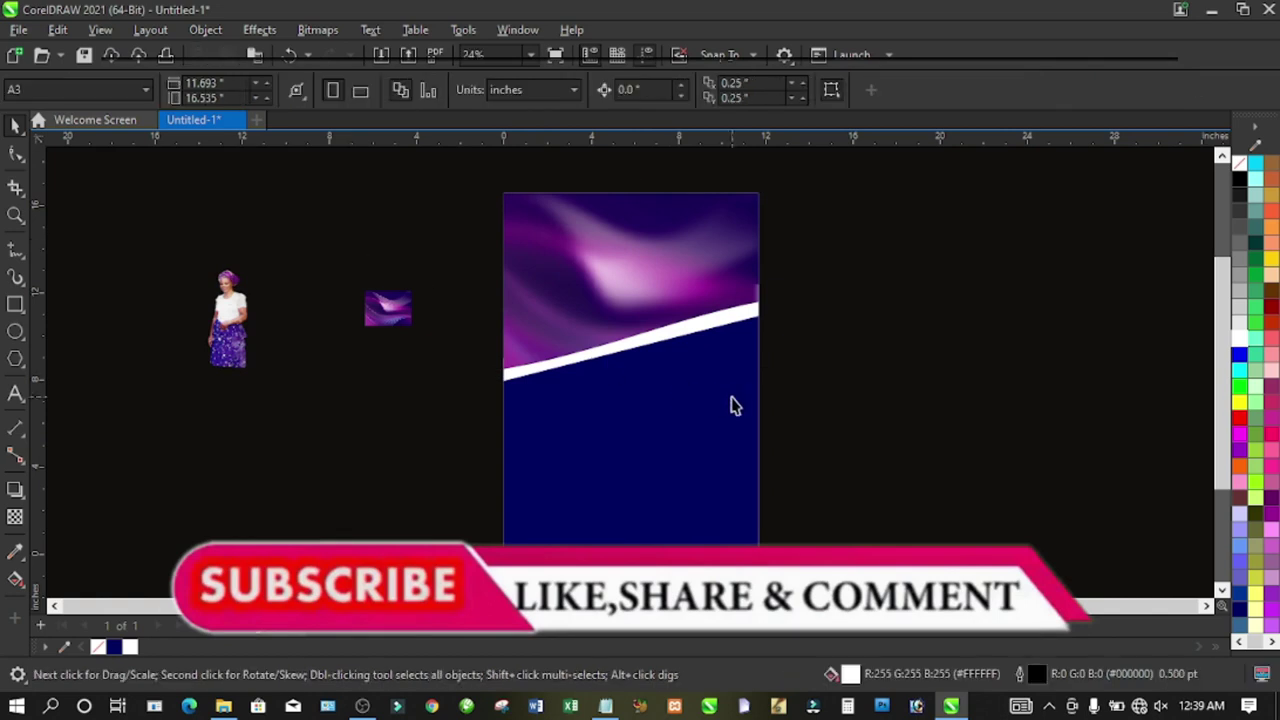
- Move the woman cutout to the right and down
{"action": "scroll", "coordinate": [740, 374], "scroll_direction": "up", "scroll_amount": 2}
{"action": "scroll", "coordinate": [741, 368], "scroll_direction": "down", "scroll_amount": 2}
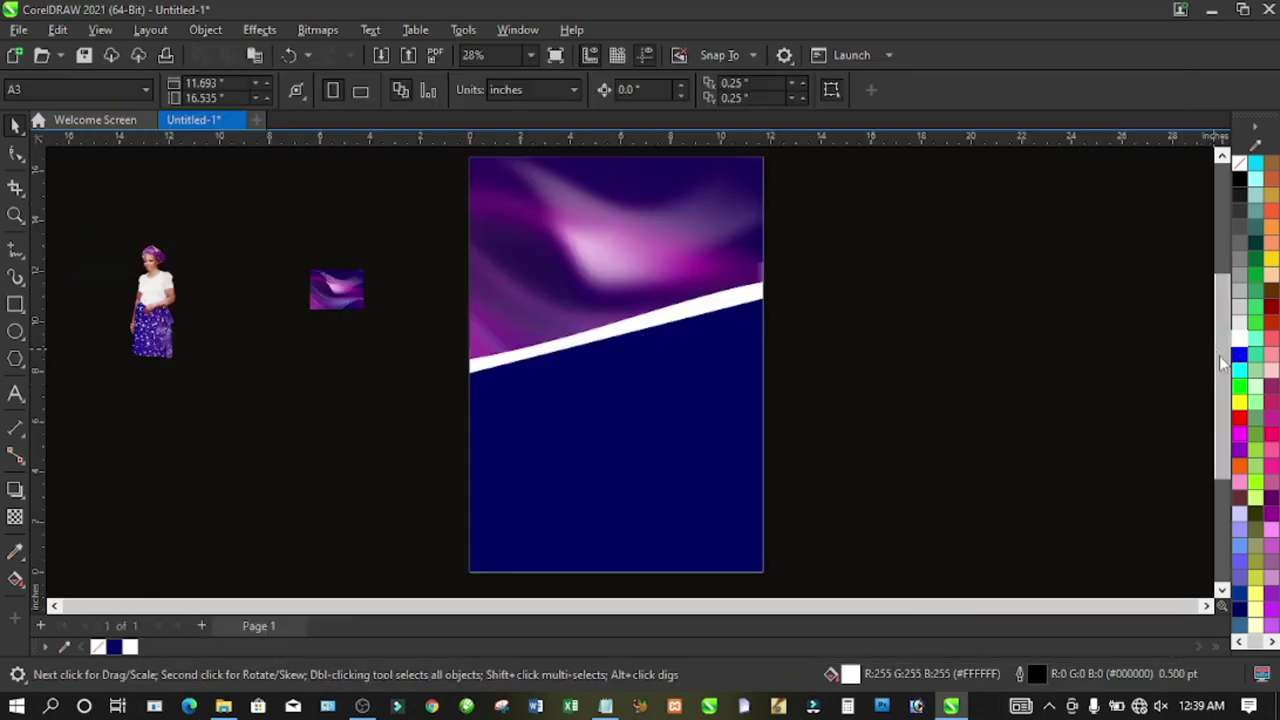
{"action": "scroll", "coordinate": [1220, 356], "scroll_direction": "up", "scroll_amount": 1}
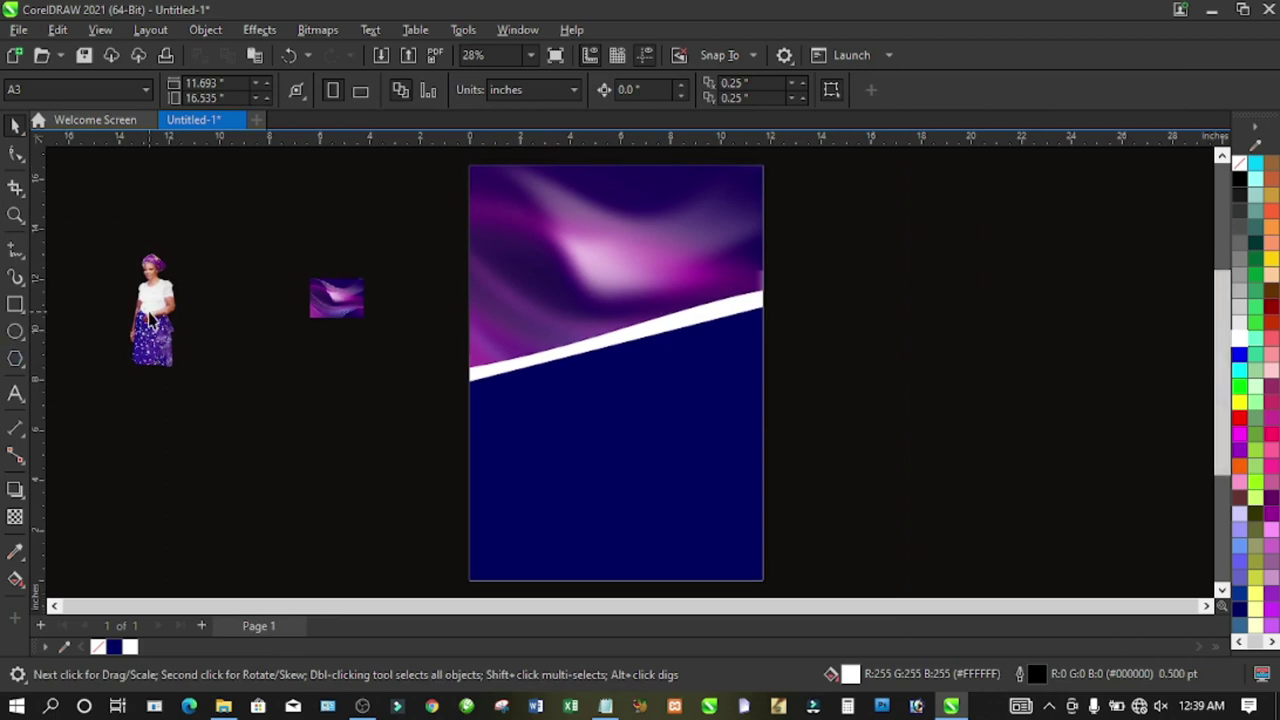
{"action": "left_click_drag", "start_coordinate": [152, 320], "coordinate": [240, 365]}
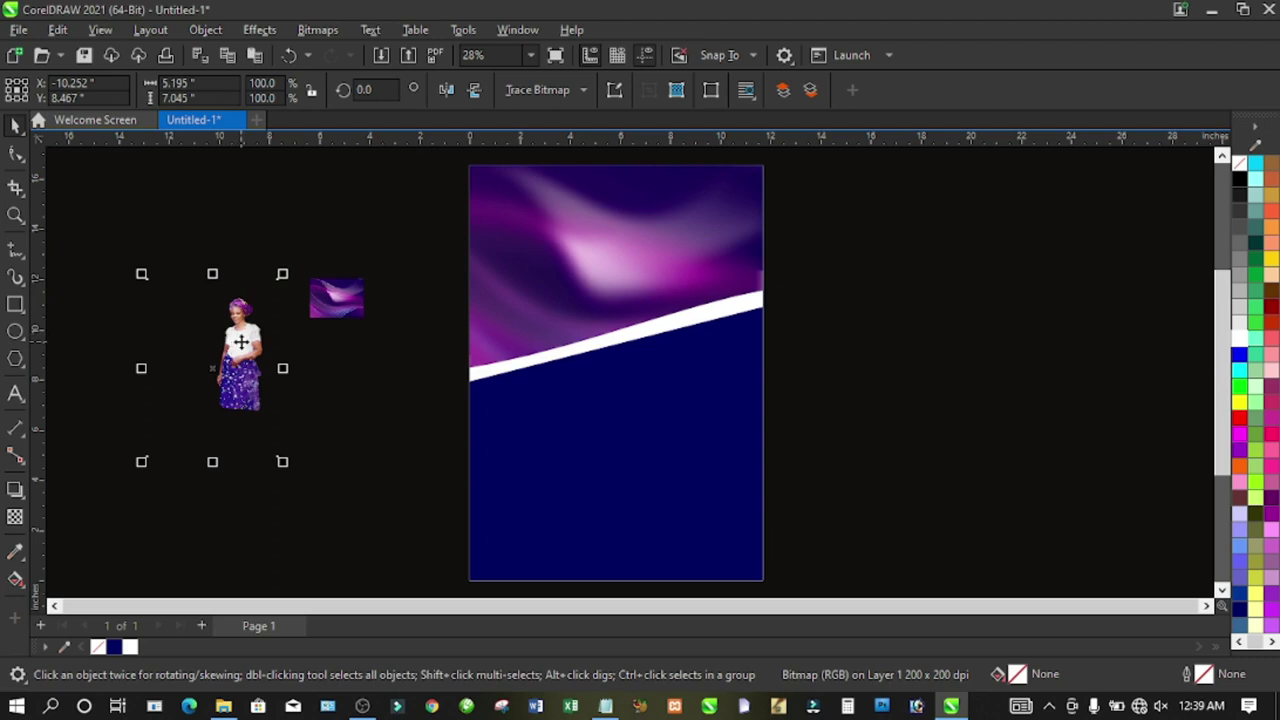
- Right-drag a copy of the woman cutout lower right and choose PowerClip Inside for it
{"action": "left_click_drag", "start_coordinate": [241, 342], "coordinate": [372, 402]}
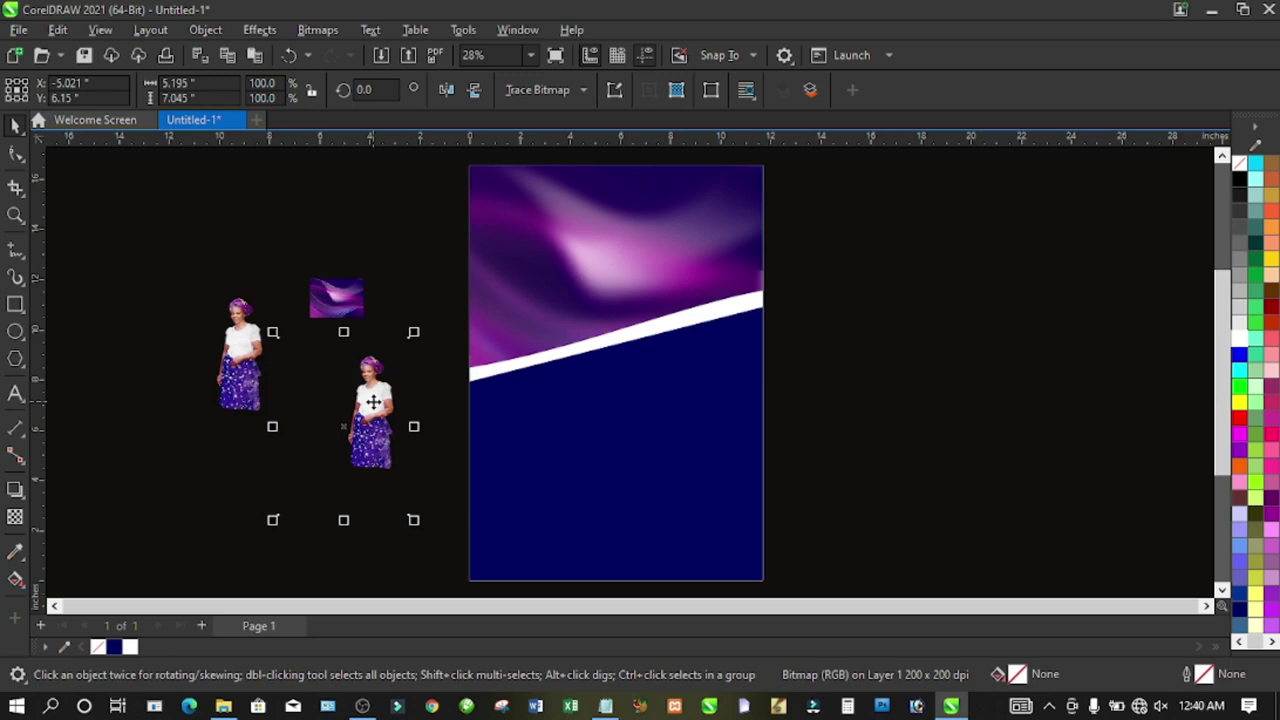
{"action": "right_click", "coordinate": [372, 402]}
{"action": "left_click", "coordinate": [435, 412]}
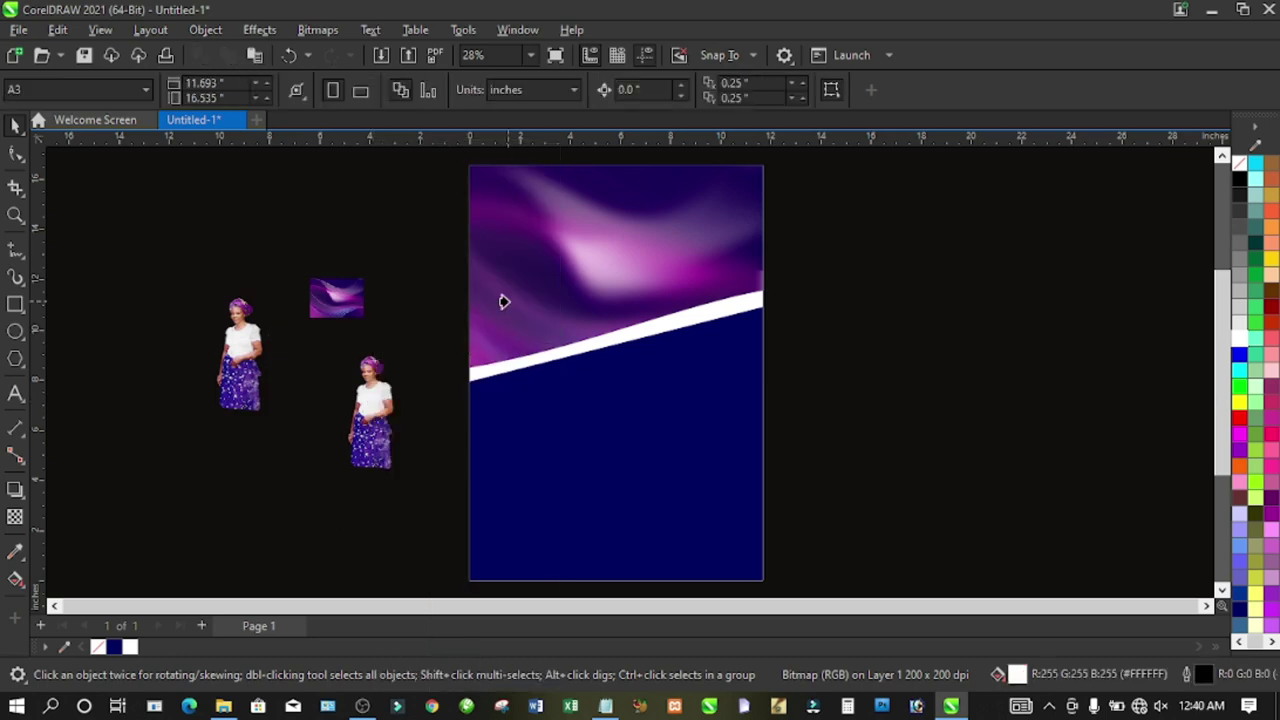
- Clip the copy inside the purple rectangle, move it up into the purple area, and mirror it horizontally
{"action": "left_click", "coordinate": [505, 298]}
{"action": "left_click", "coordinate": [85, 167]}
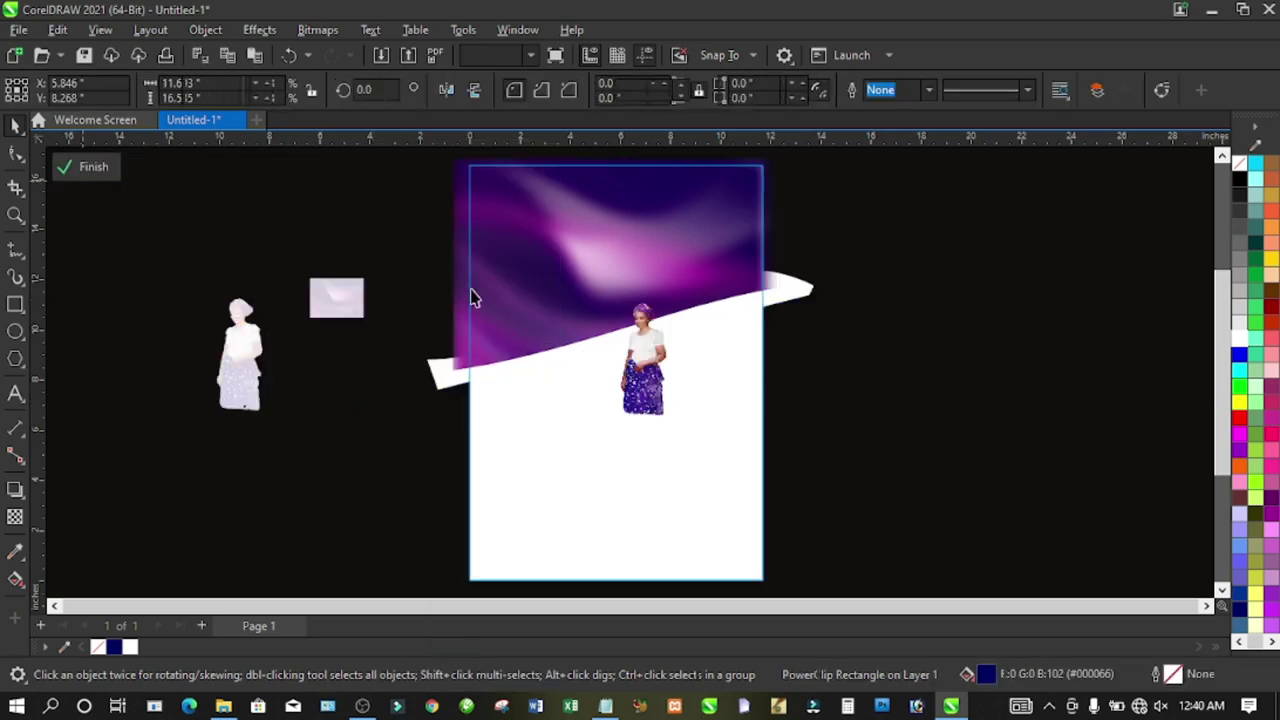
{"action": "left_click_drag", "start_coordinate": [649, 371], "coordinate": [577, 286]}
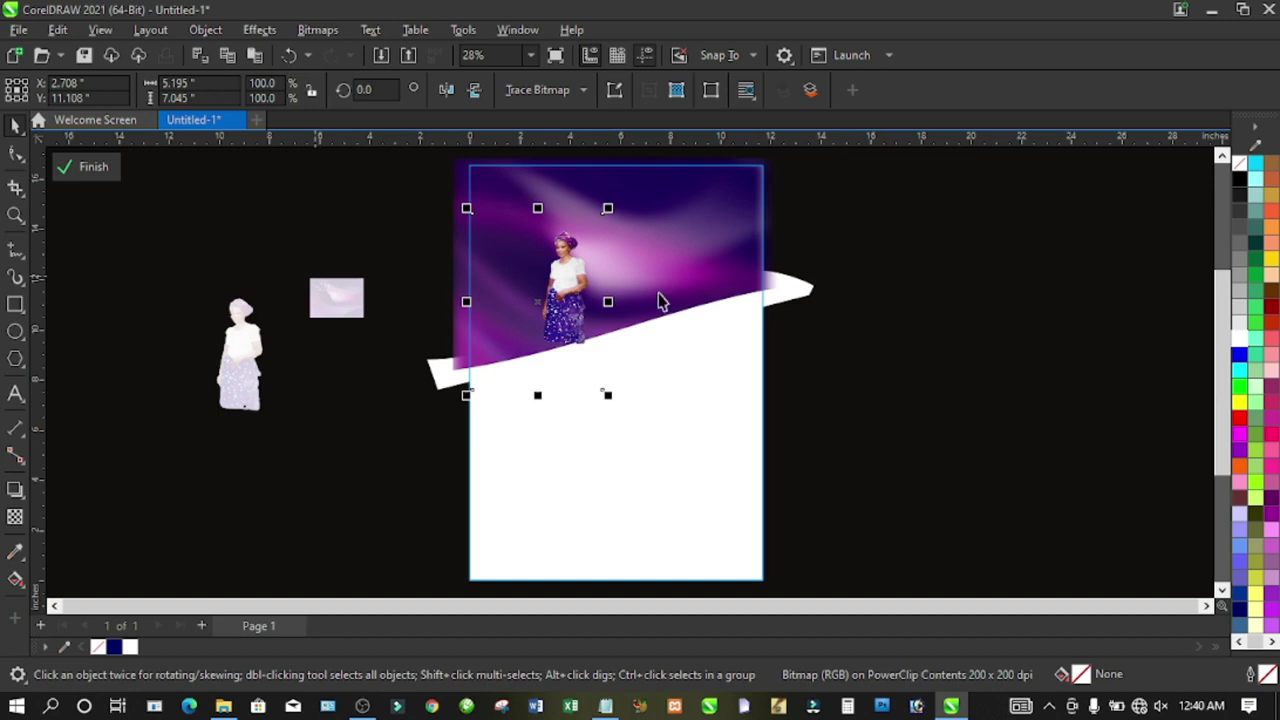
{"action": "left_click", "coordinate": [446, 90]}
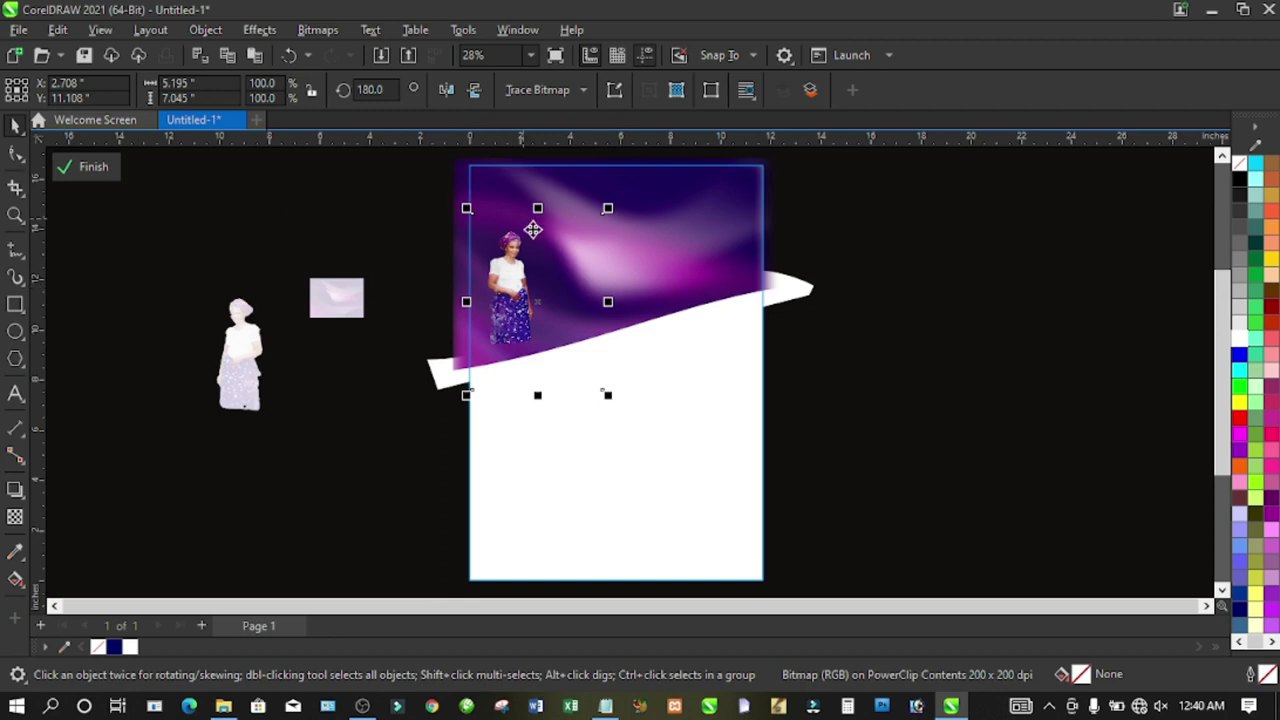
- Crop the woman's photo tightly around her figure
{"action": "left_click", "coordinate": [16, 186]}
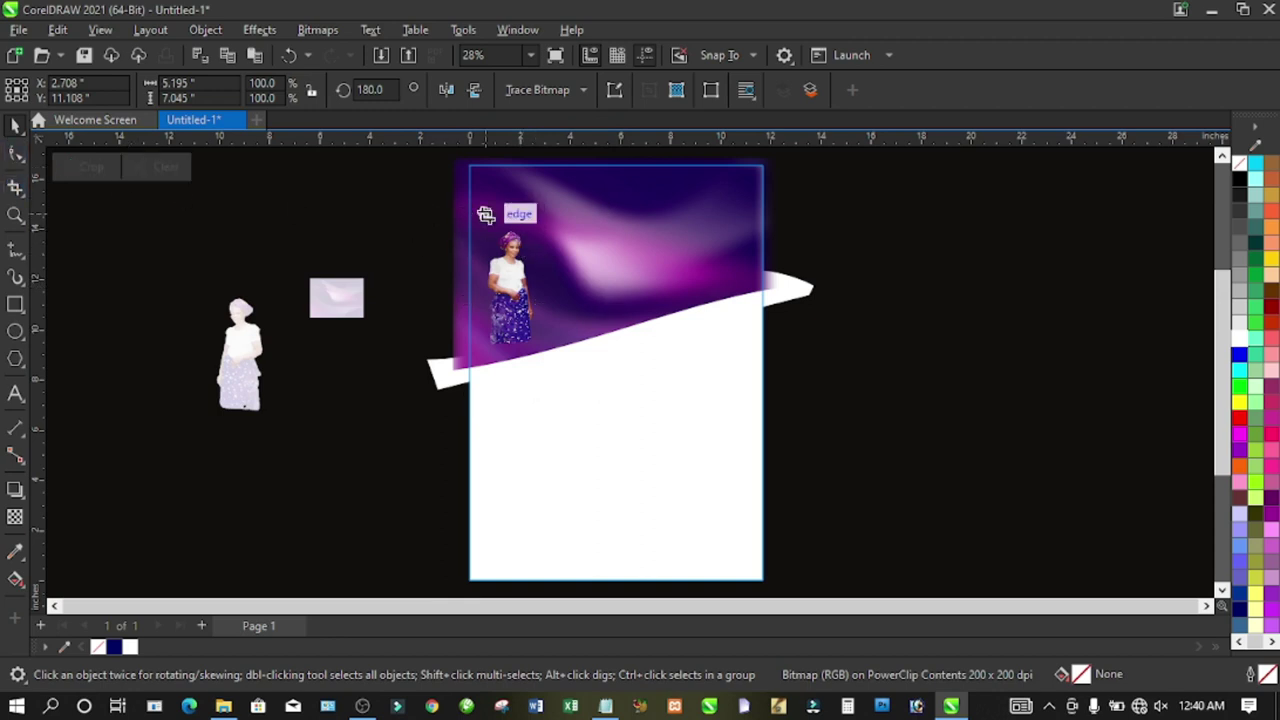
{"action": "left_click_drag", "start_coordinate": [486, 213], "coordinate": [514, 228]}
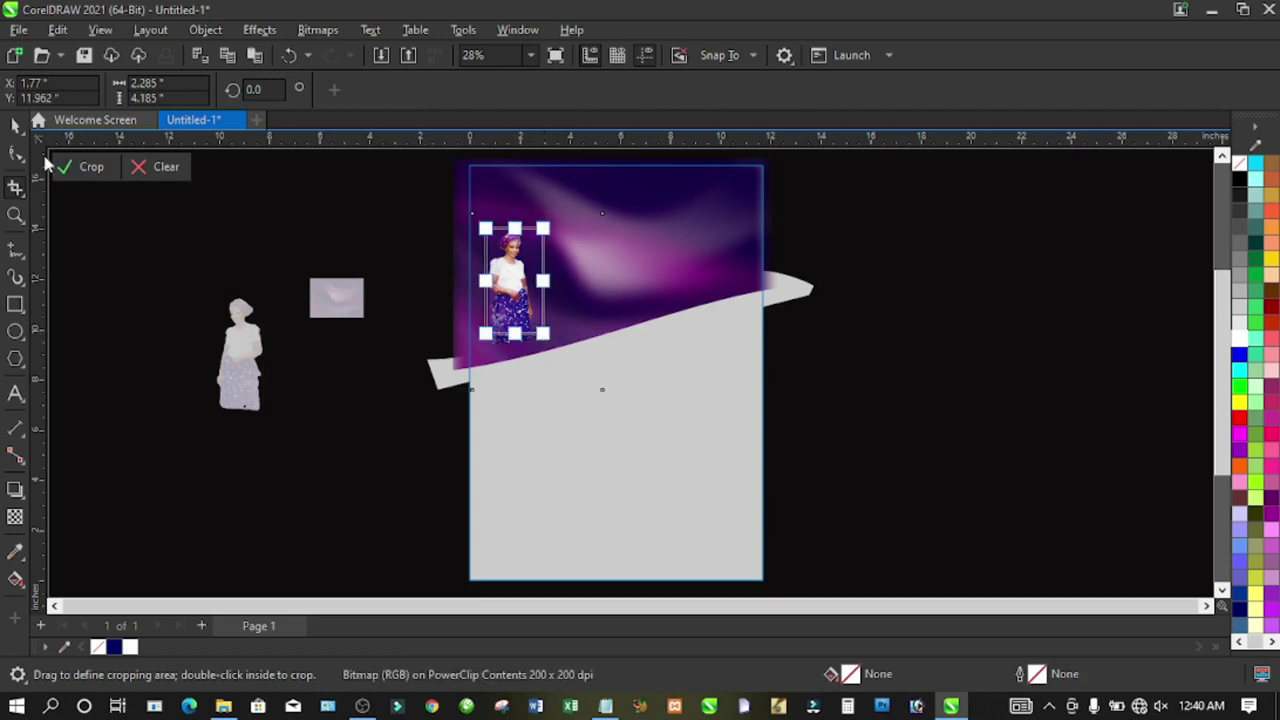
{"action": "left_click", "coordinate": [74, 168]}
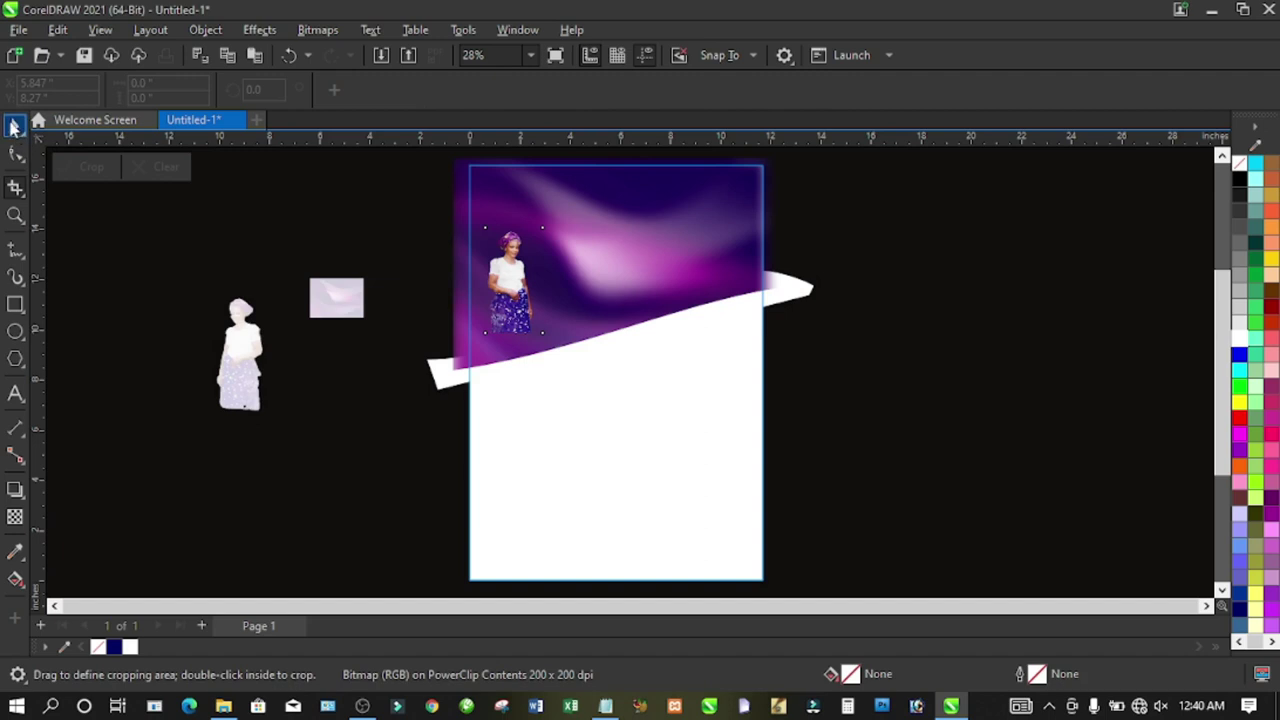
- Enlarge the woman's photo to about 148% and nudge it slightly up and left
{"action": "left_click", "coordinate": [15, 122]}
{"action": "left_click_drag", "start_coordinate": [555, 345], "coordinate": [608, 391]}
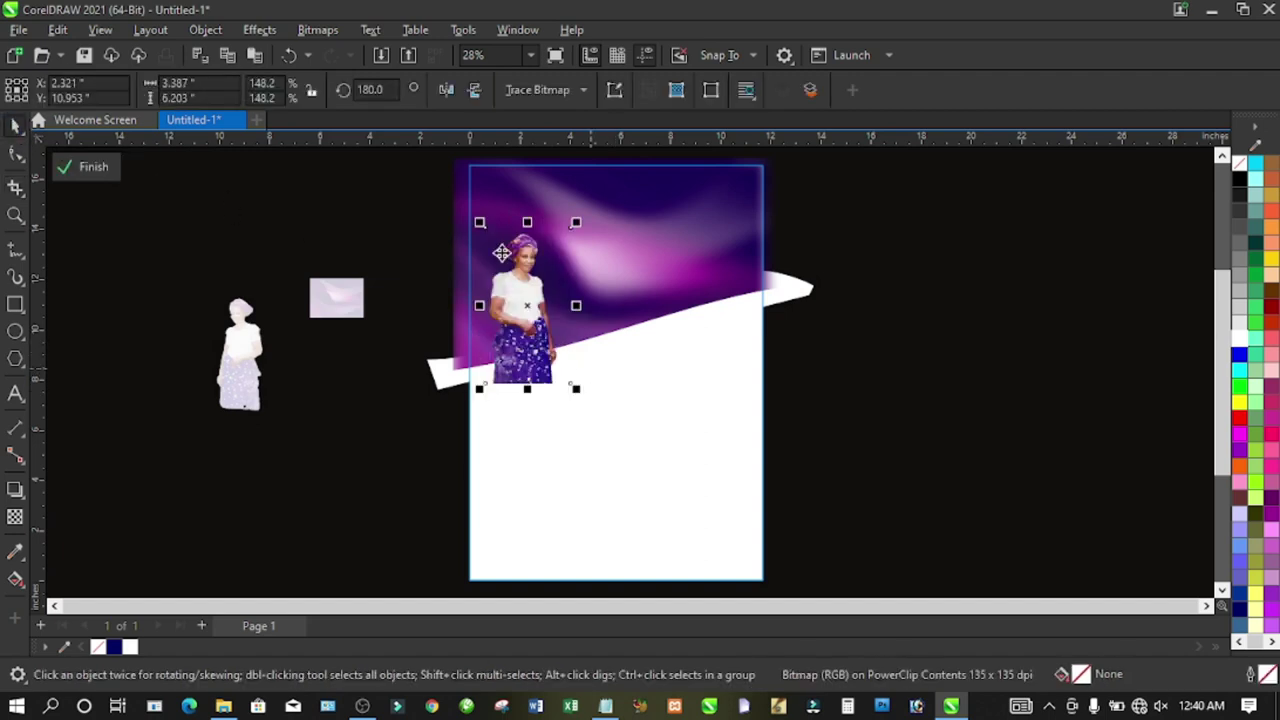
{"action": "left_click_drag", "start_coordinate": [577, 225], "coordinate": [603, 218]}
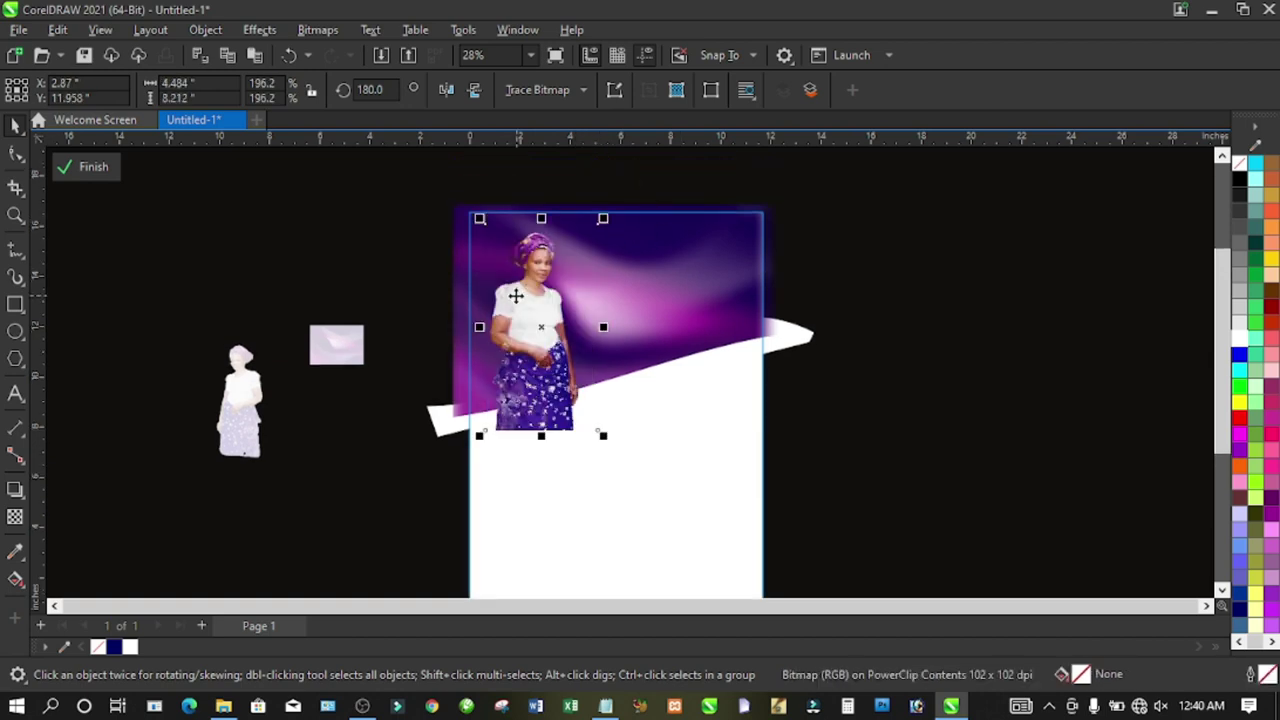
{"action": "left_click_drag", "start_coordinate": [383, 191], "coordinate": [826, 480]}
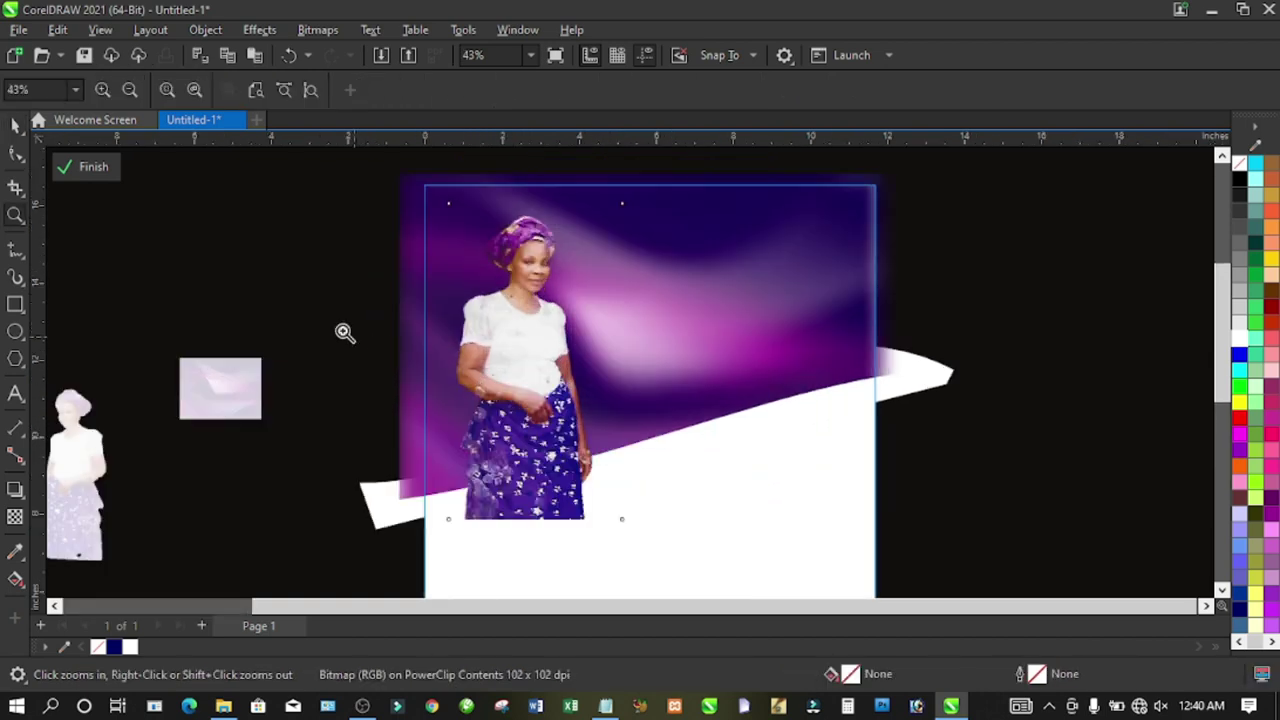
{"action": "left_click", "coordinate": [16, 124]}
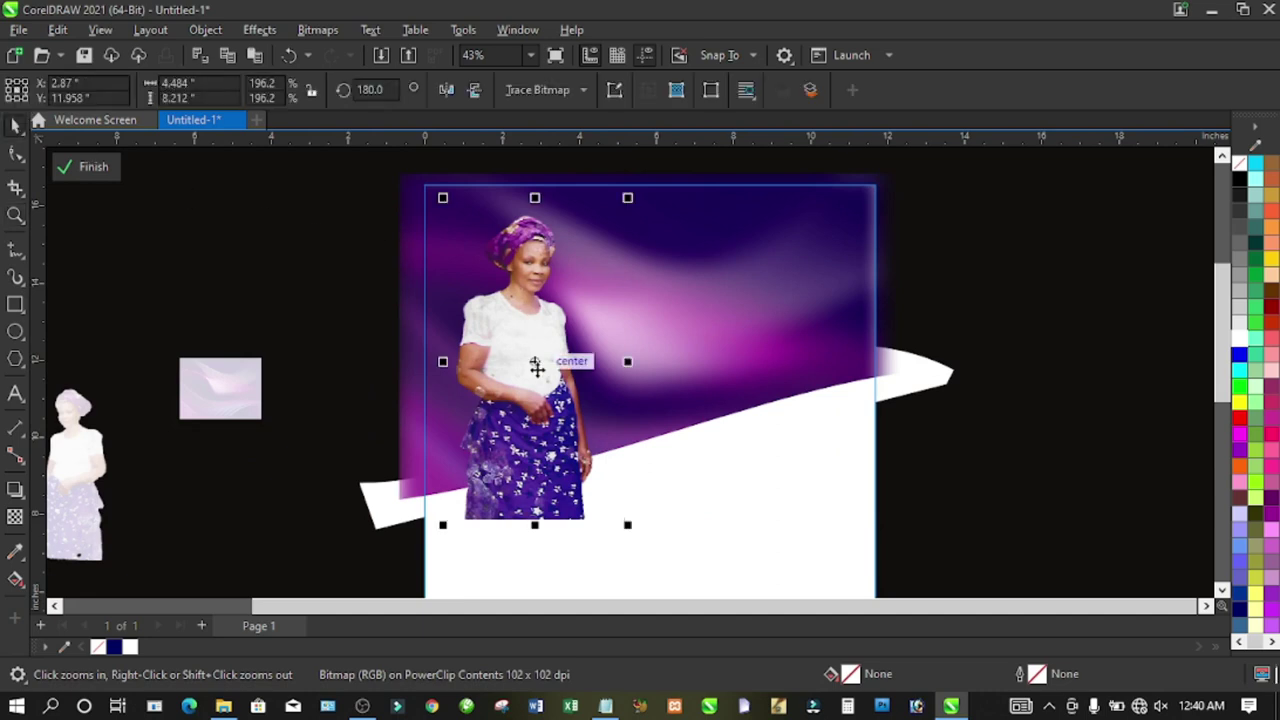
{"action": "left_click_drag", "start_coordinate": [518, 331], "coordinate": [510, 322]}
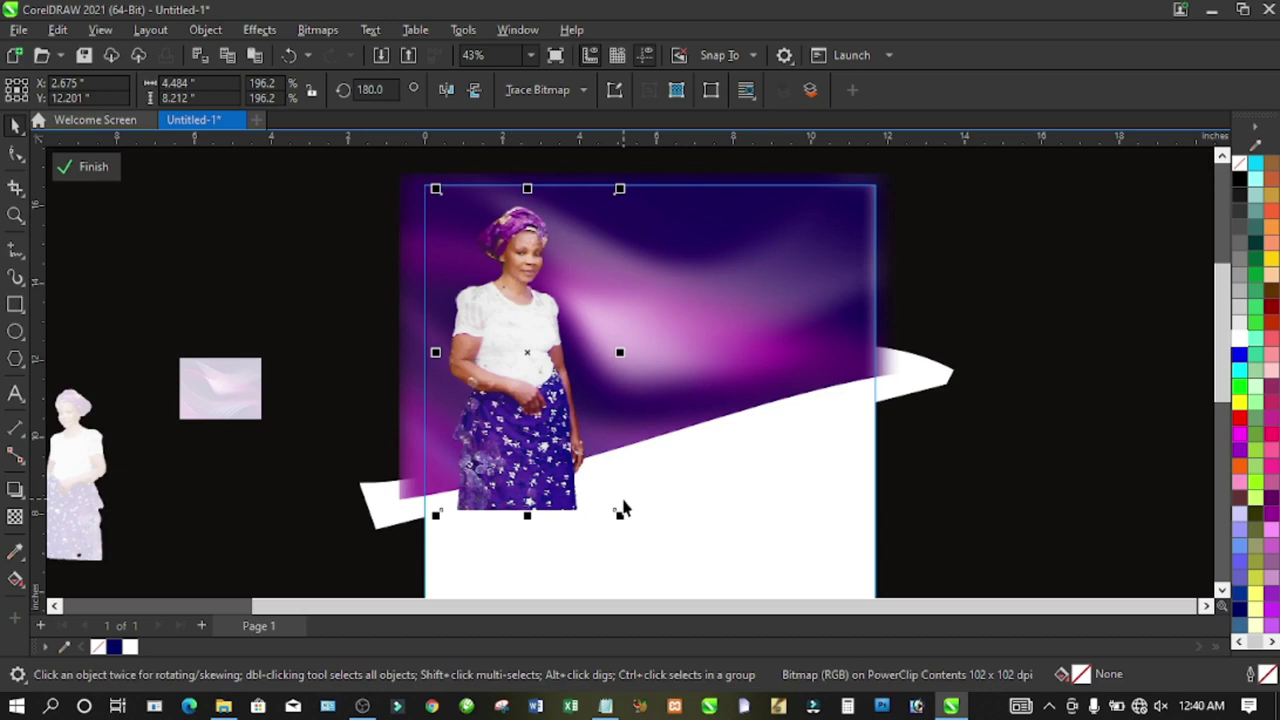
- Re-crop the photo, extending the crop area at the top and trimming the right edge
{"action": "left_click", "coordinate": [16, 186]}
{"action": "left_click_drag", "start_coordinate": [440, 208], "coordinate": [608, 428]}
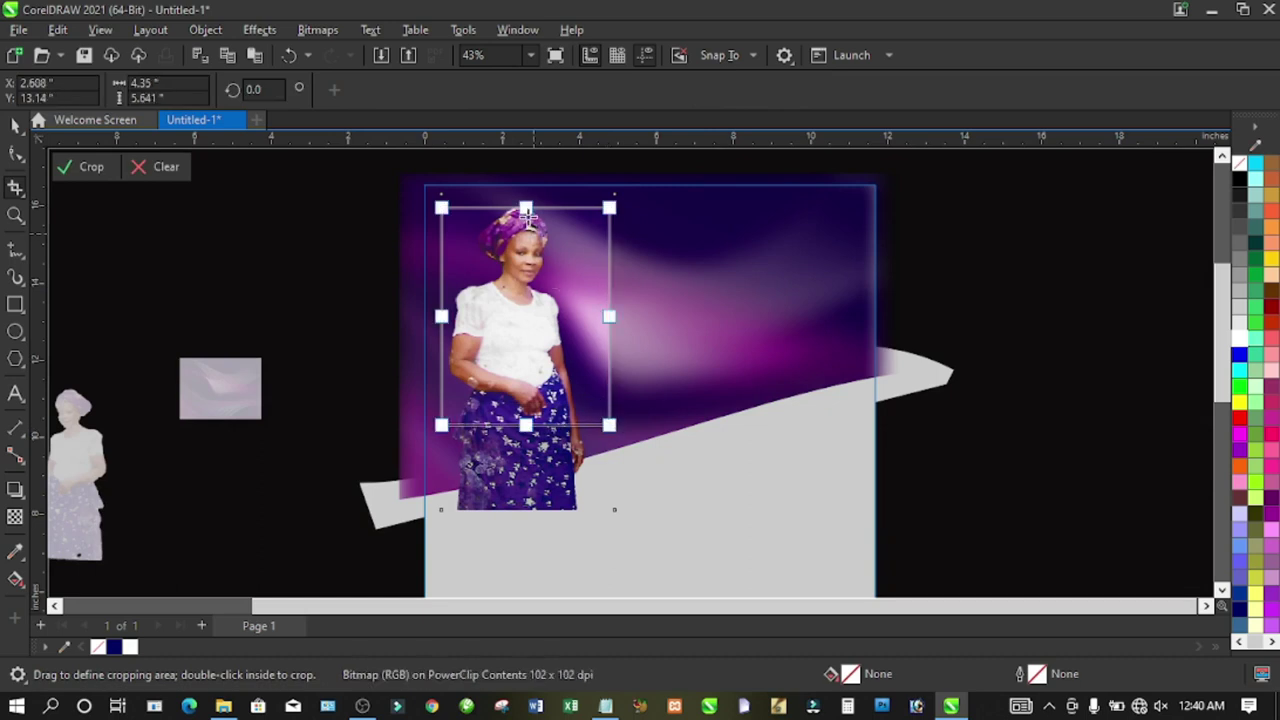
{"action": "left_click_drag", "start_coordinate": [526, 208], "coordinate": [526, 194]}
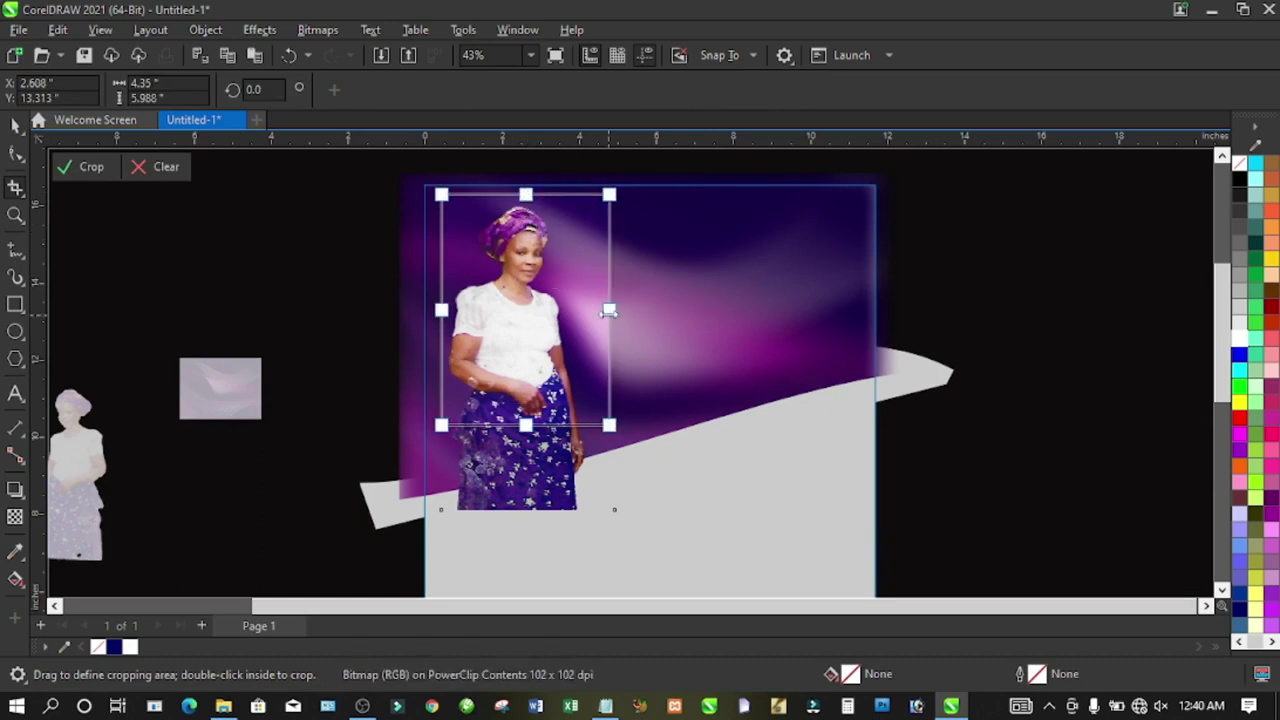
{"action": "left_click_drag", "start_coordinate": [609, 315], "coordinate": [590, 310]}
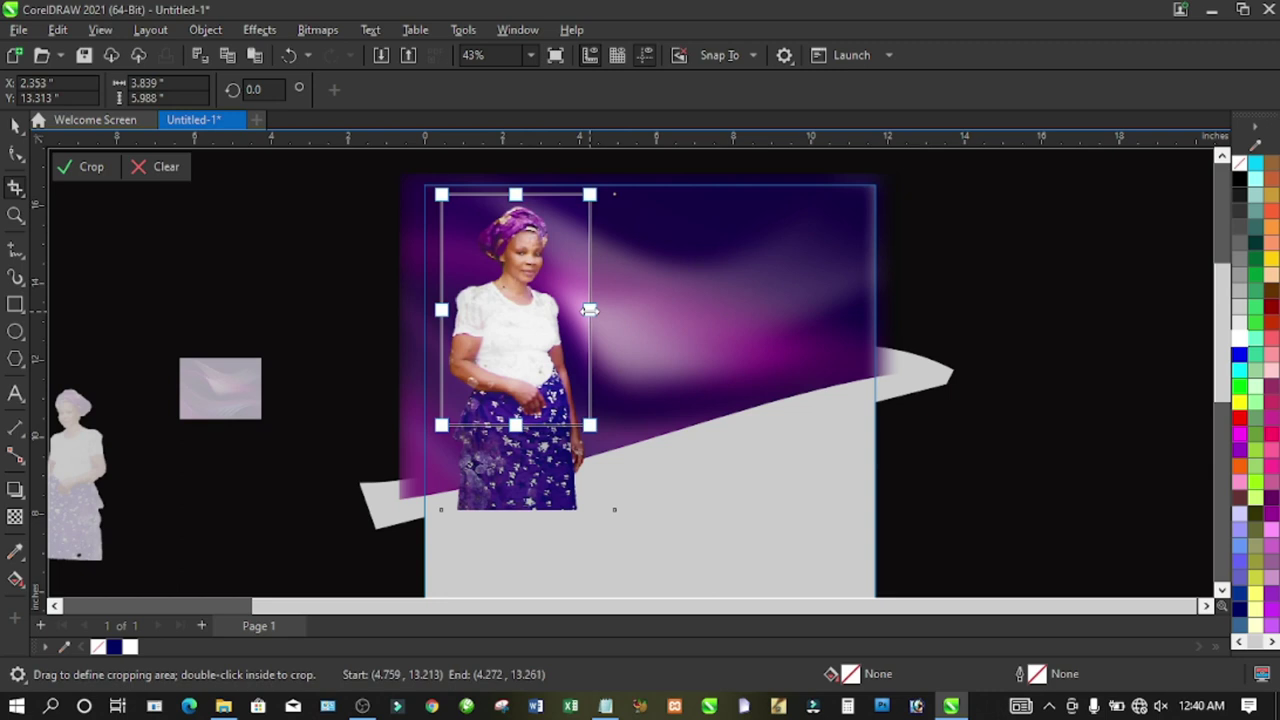
{"action": "left_click", "coordinate": [88, 166]}
- Enlarge the cropped photo proportionally to about 240.9% and move it up-left onto the wave edge
{"action": "left_click", "coordinate": [20, 126]}
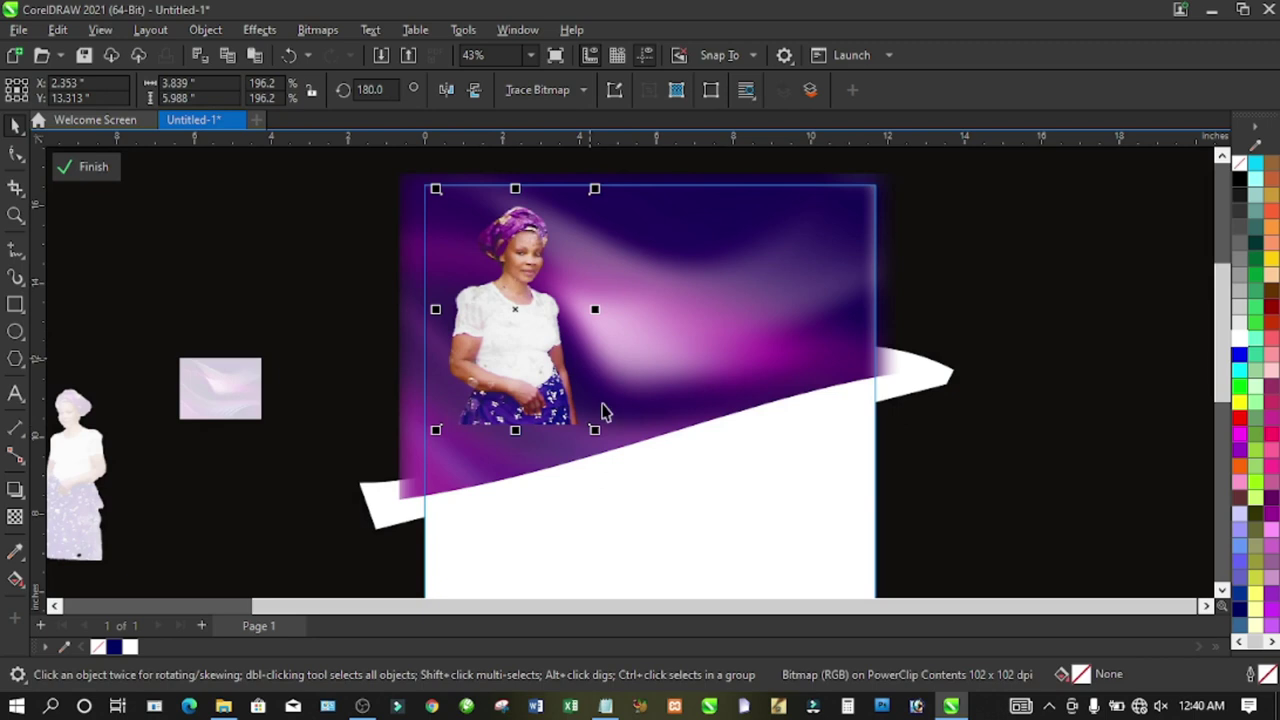
{"action": "left_click_drag", "start_coordinate": [591, 427], "coordinate": [629, 483]}
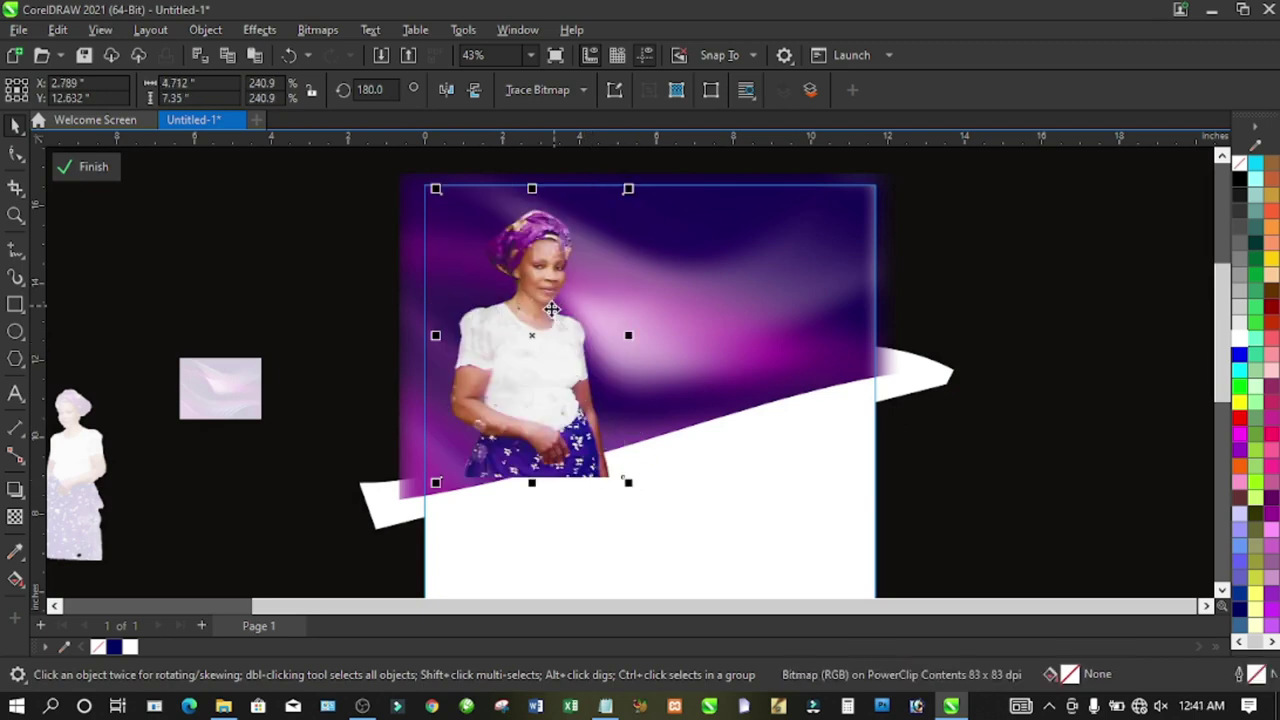
{"action": "left_click_drag", "start_coordinate": [551, 310], "coordinate": [535, 294]}
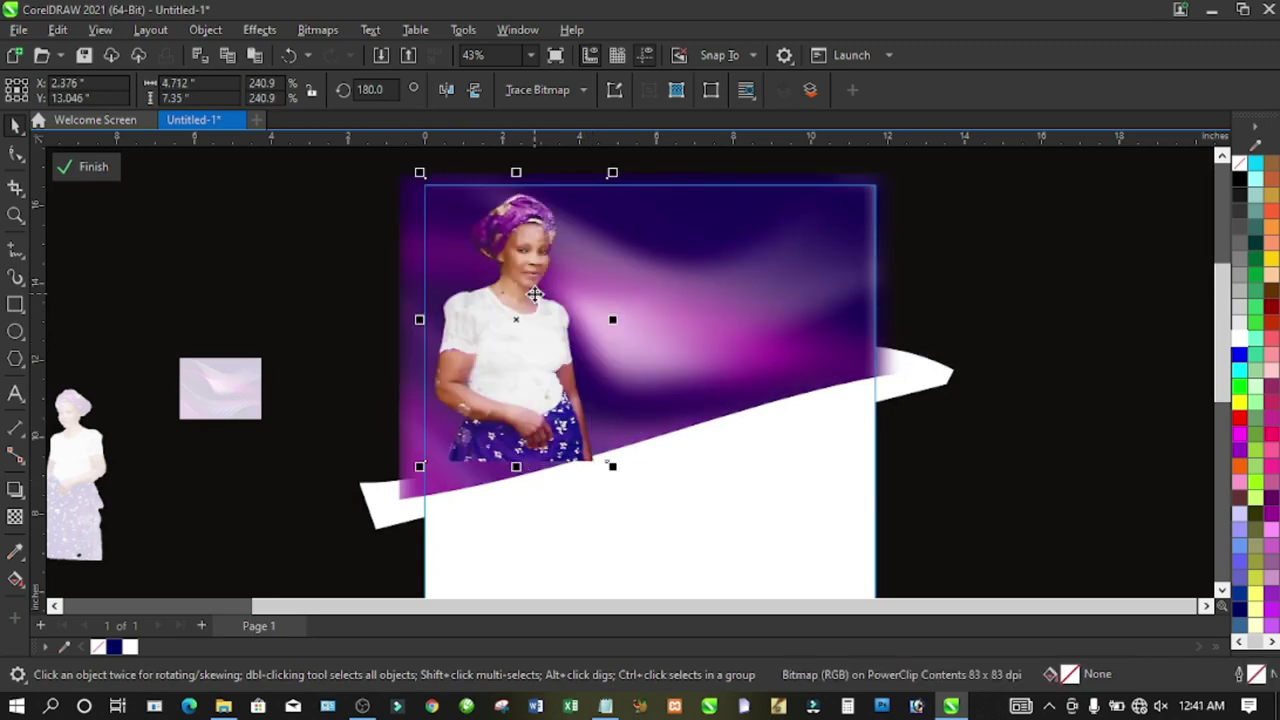
{"action": "left_click", "coordinate": [1034, 337]}
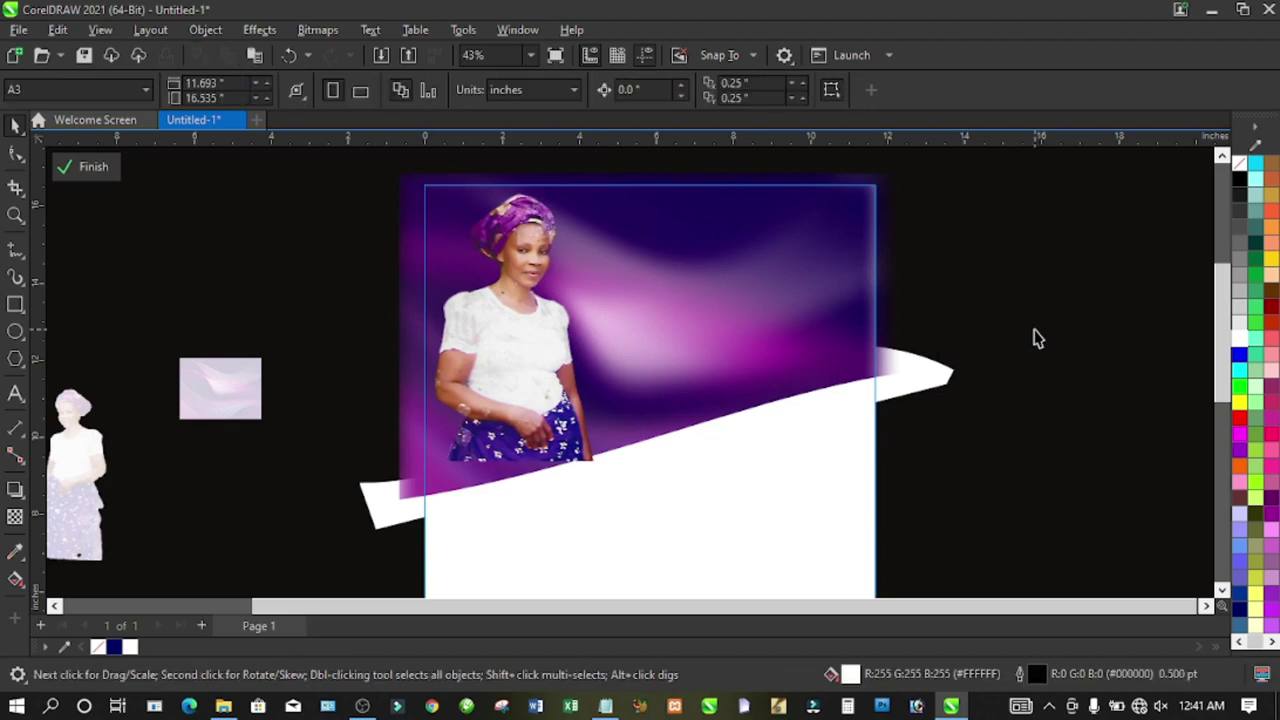
- Rescale the woman's photo to about 239.5% and move it down slightly onto the white wave
{"action": "left_click", "coordinate": [916, 380]}
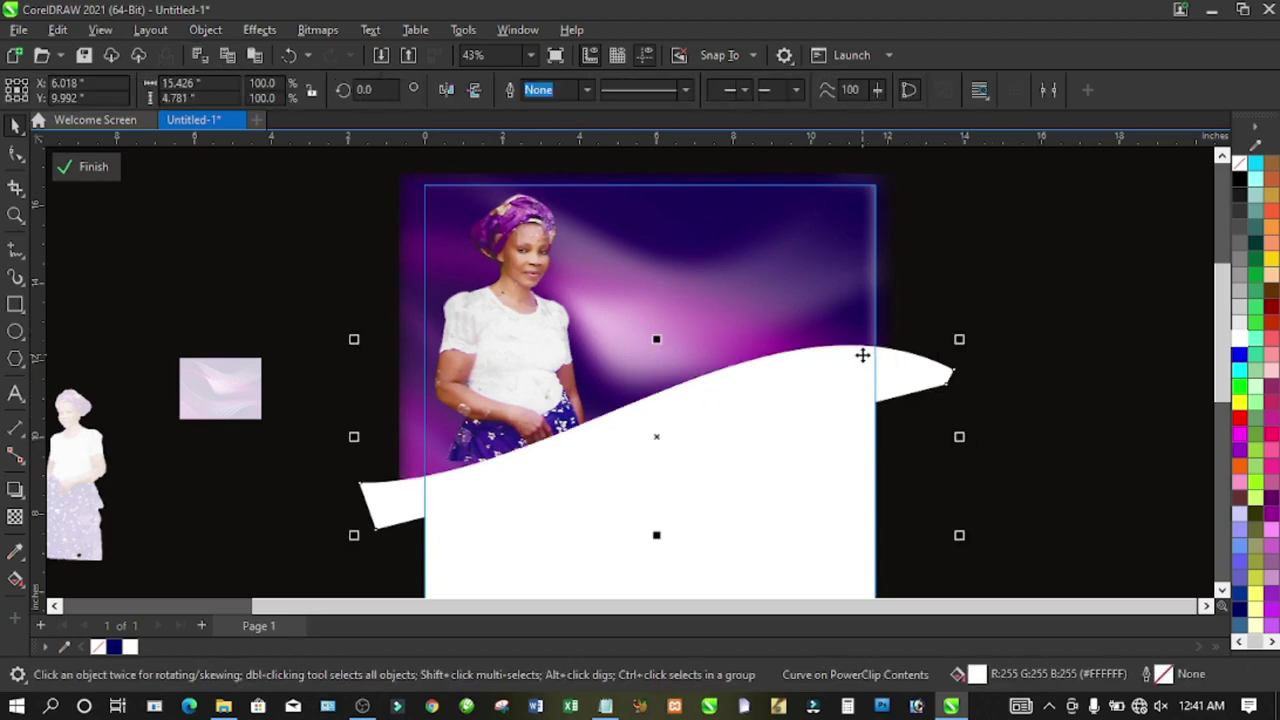
{"action": "left_click", "coordinate": [505, 353]}
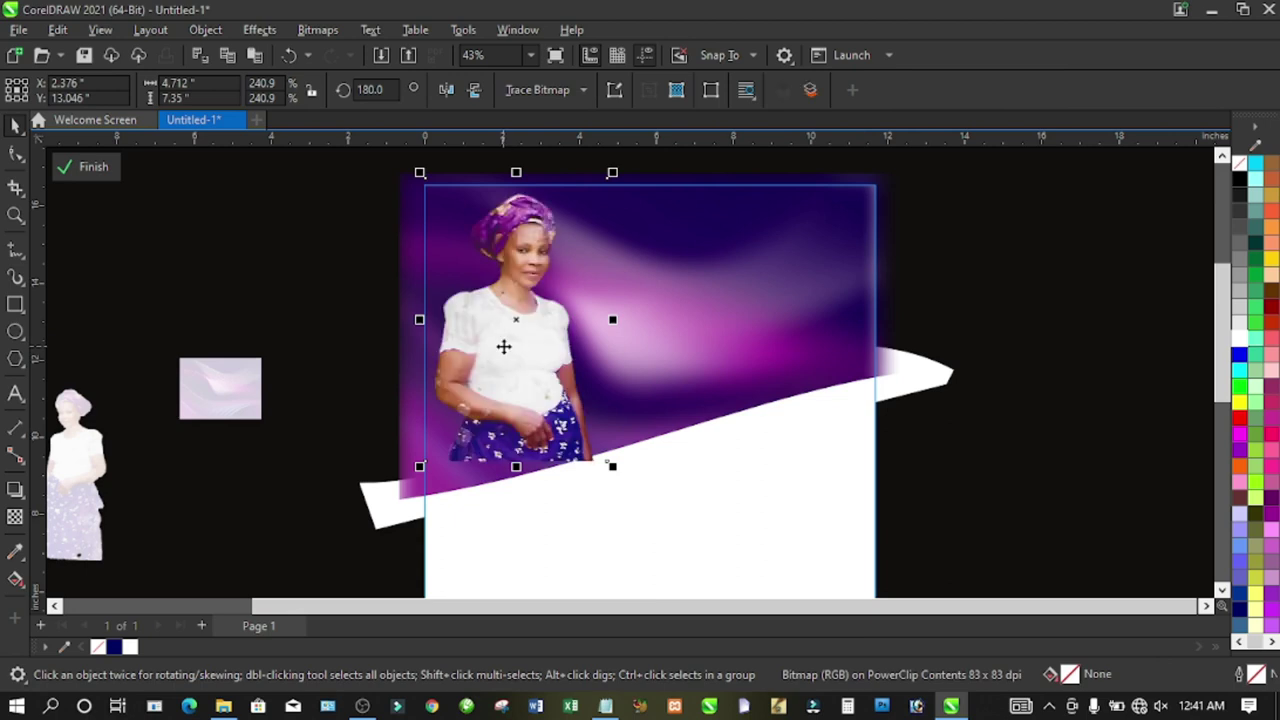
{"action": "left_click", "coordinate": [1012, 380]}
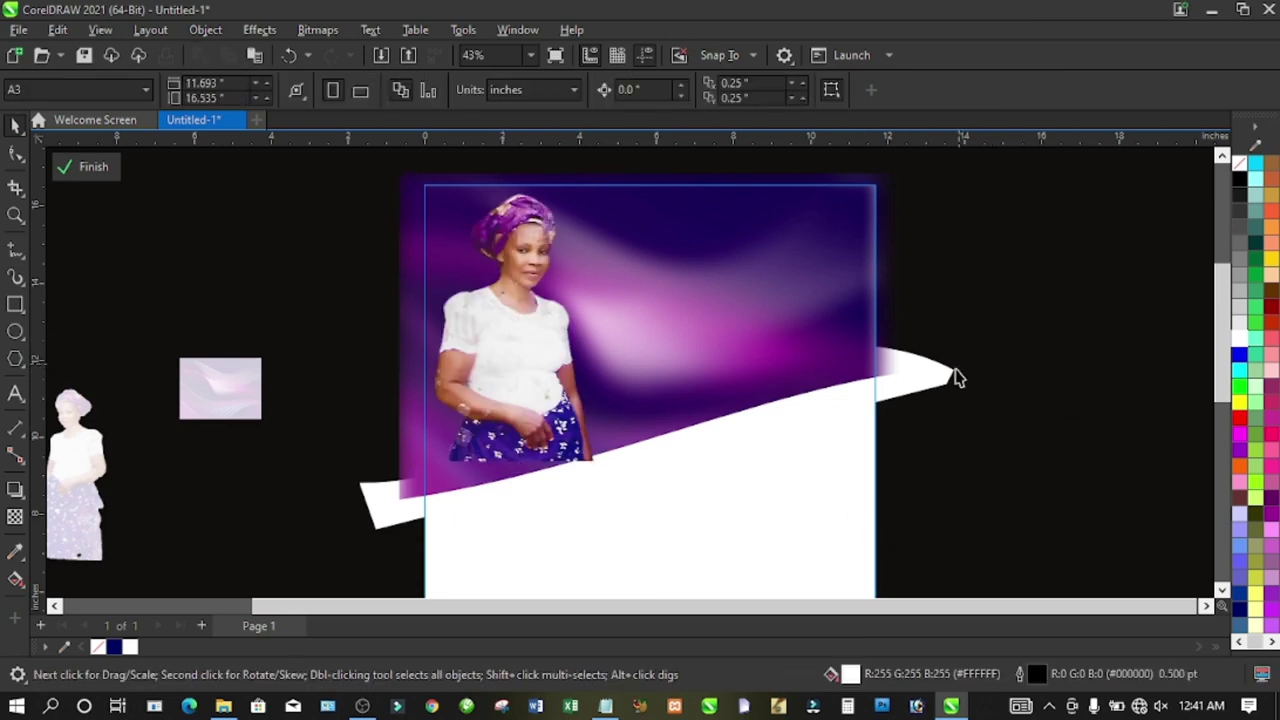
{"action": "left_click", "coordinate": [512, 374]}
{"action": "left_click_drag", "start_coordinate": [612, 468], "coordinate": [600, 450]}
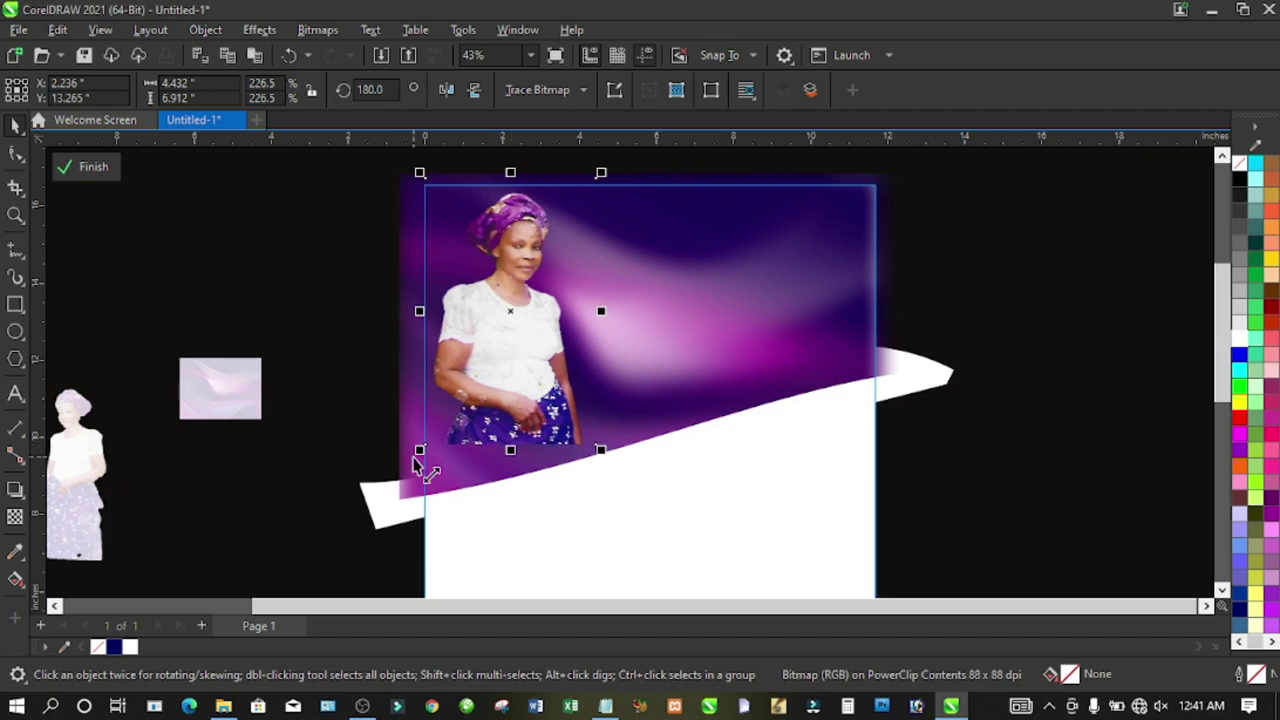
{"action": "left_click_drag", "start_coordinate": [420, 452], "coordinate": [430, 527]}
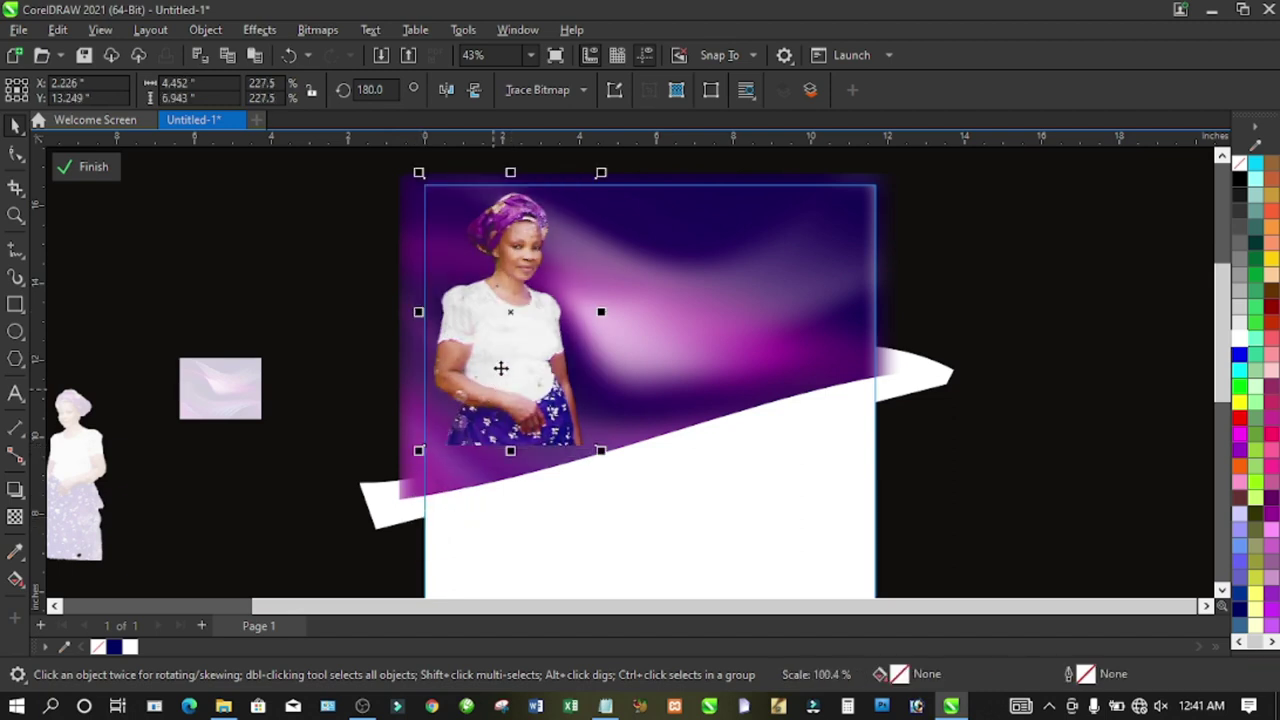
{"action": "left_click_drag", "start_coordinate": [501, 368], "coordinate": [497, 409]}
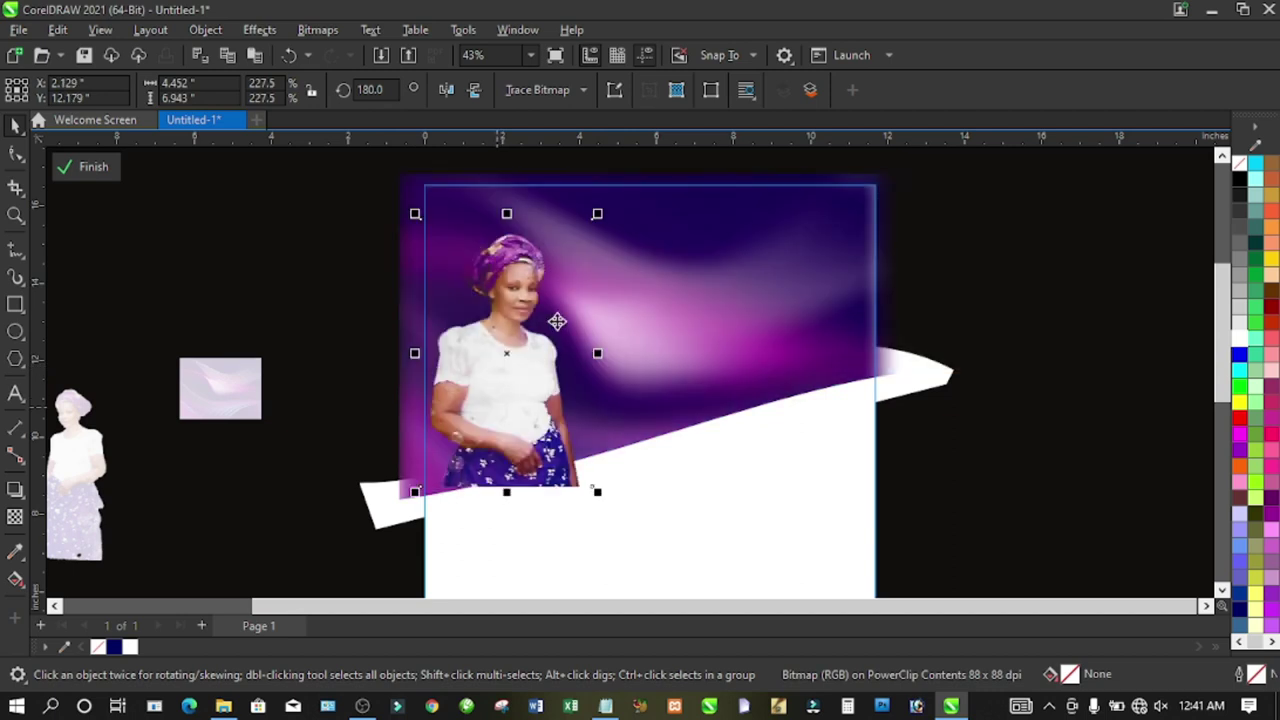
{"action": "left_click_drag", "start_coordinate": [597, 214], "coordinate": [606, 203]}
- Finish editing the PowerClip background and deselect it
{"action": "left_click", "coordinate": [286, 457]}
{"action": "left_click", "coordinate": [90, 167]}
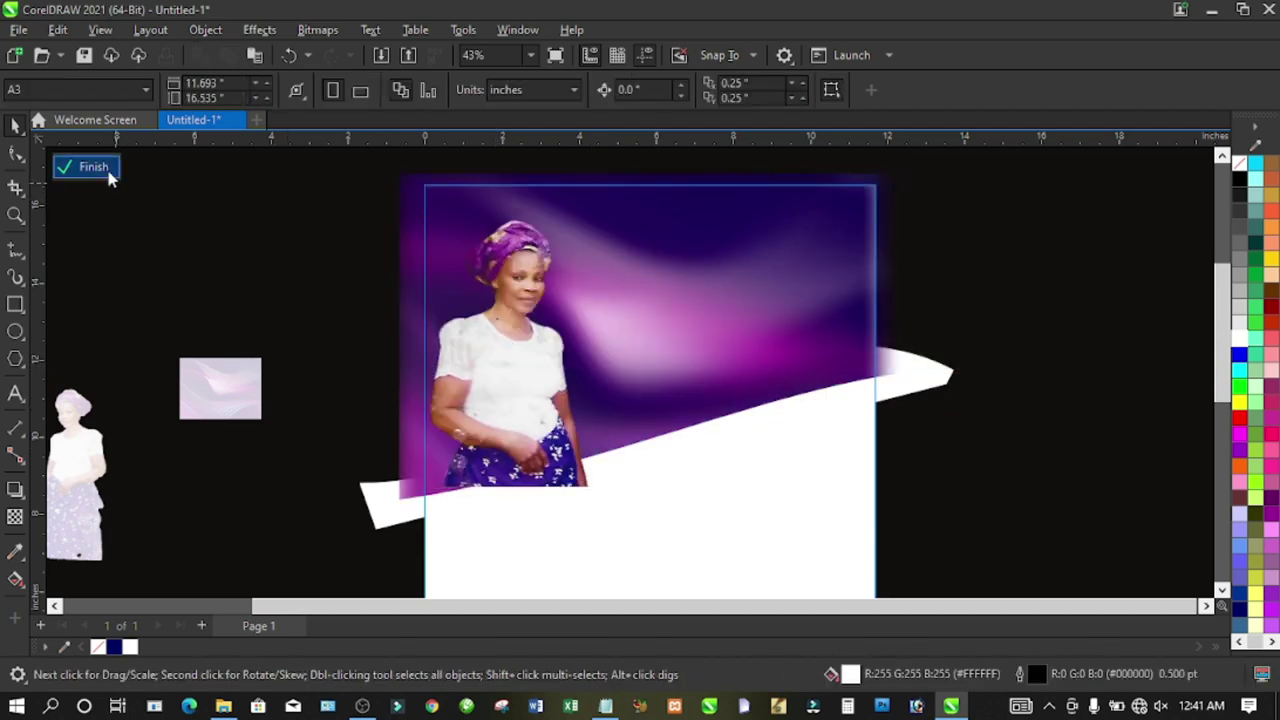
{"action": "left_click", "coordinate": [985, 391]}
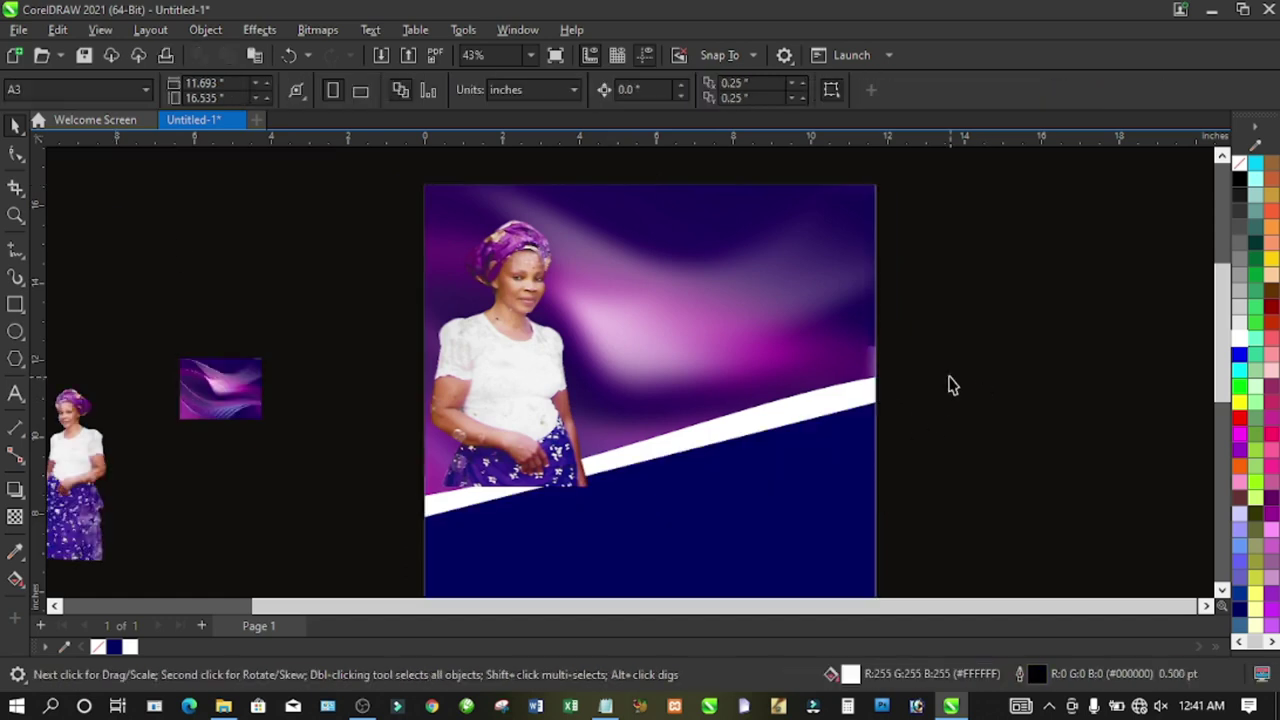
- Preview the poster full screen with F9, then select the clipped background frame
{"action": "key", "text": "F9"}
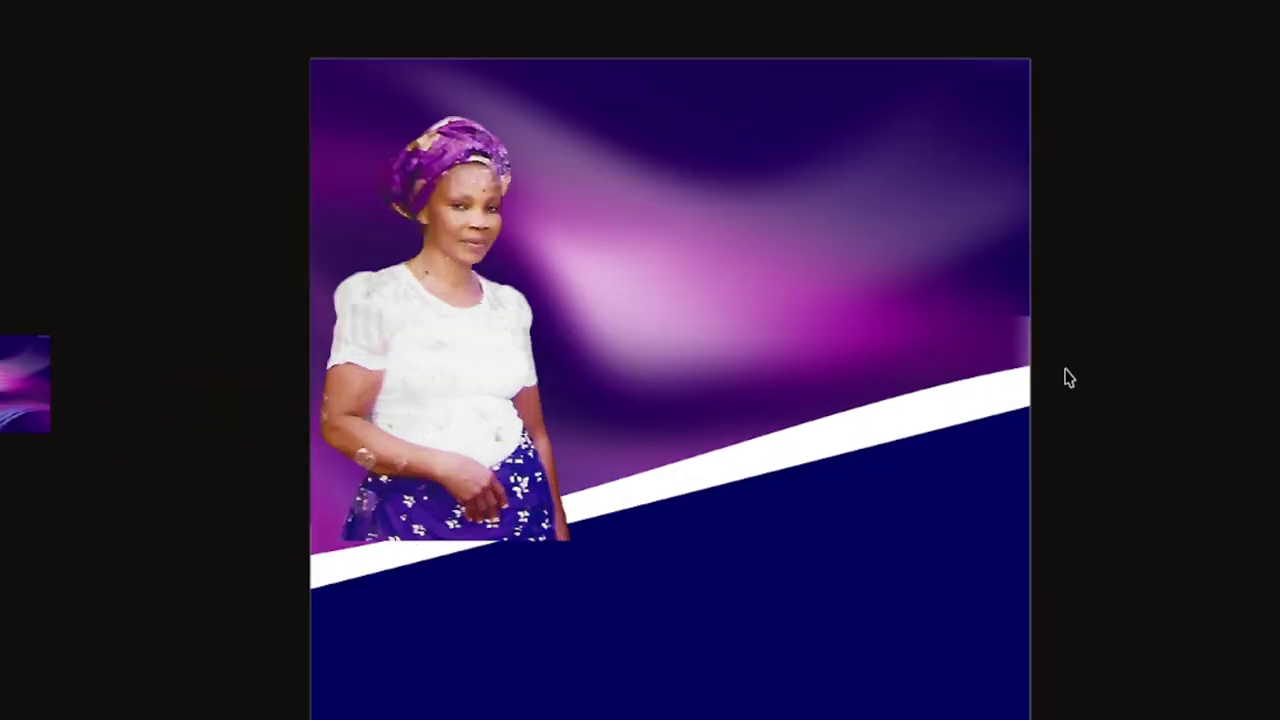
{"action": "left_click", "coordinate": [1136, 375]}
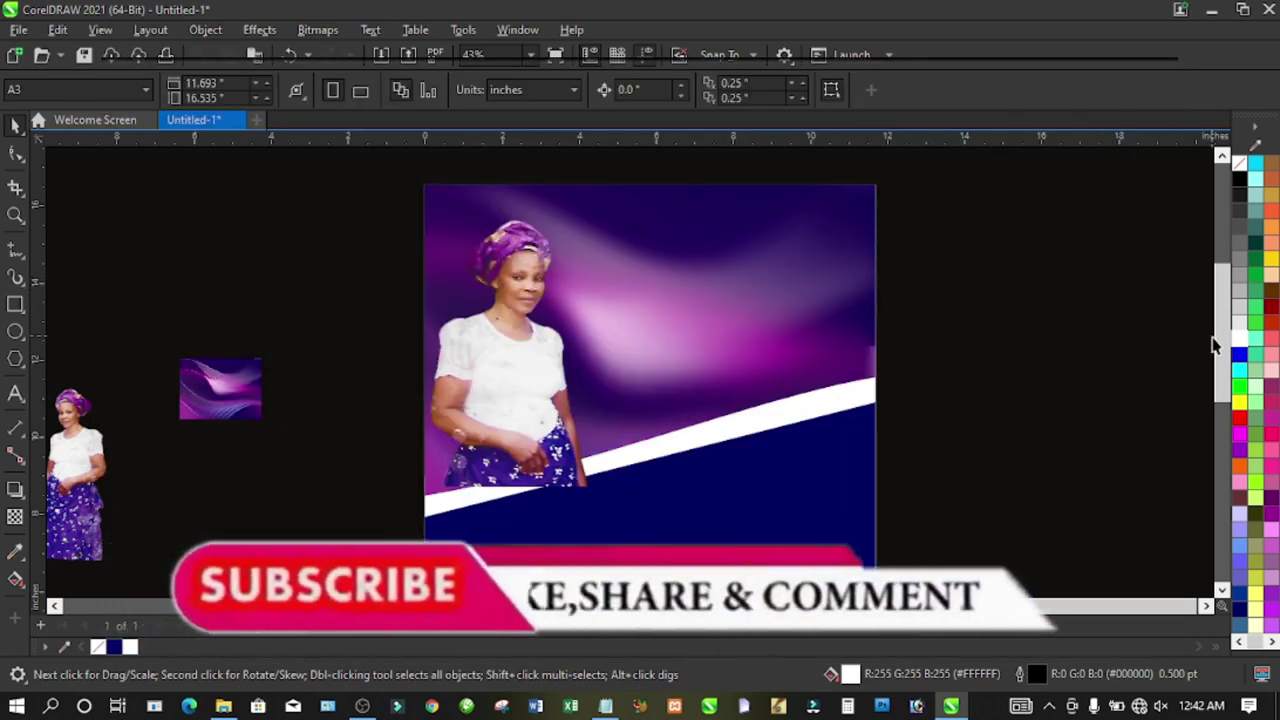
{"action": "scroll", "coordinate": [1219, 341], "scroll_direction": "down", "scroll_amount": 2}
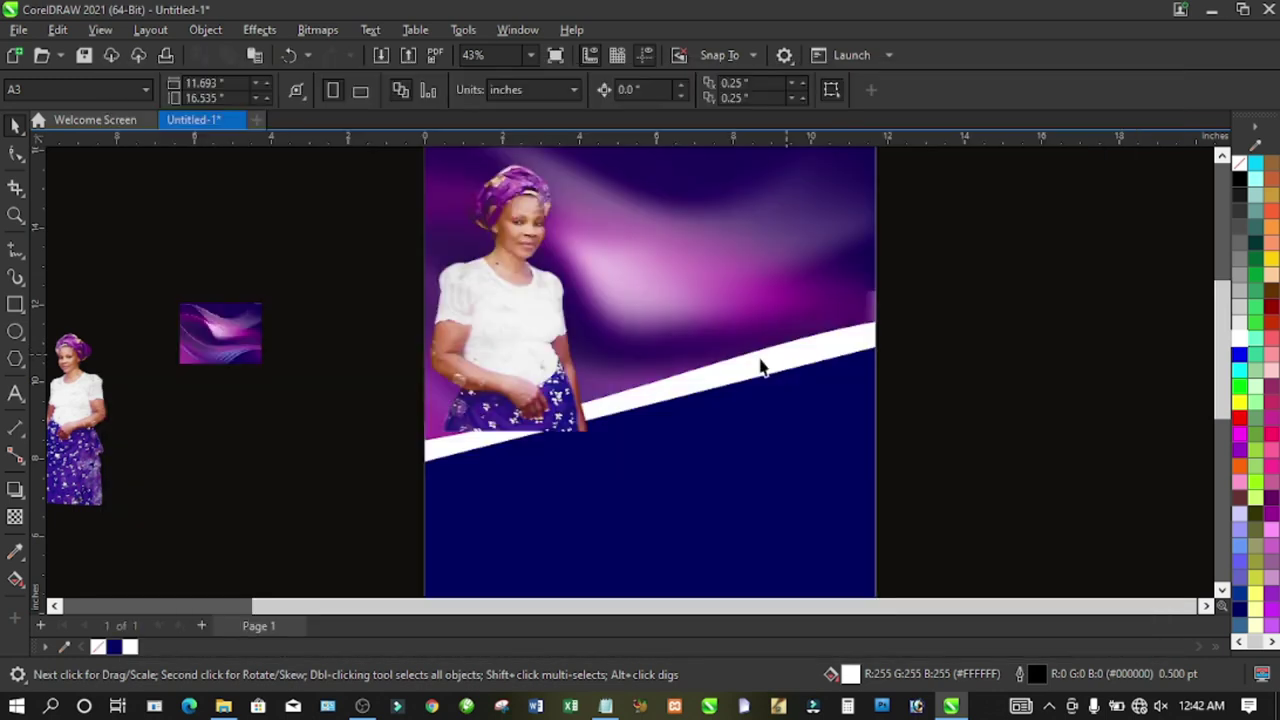
{"action": "left_click", "coordinate": [613, 371]}
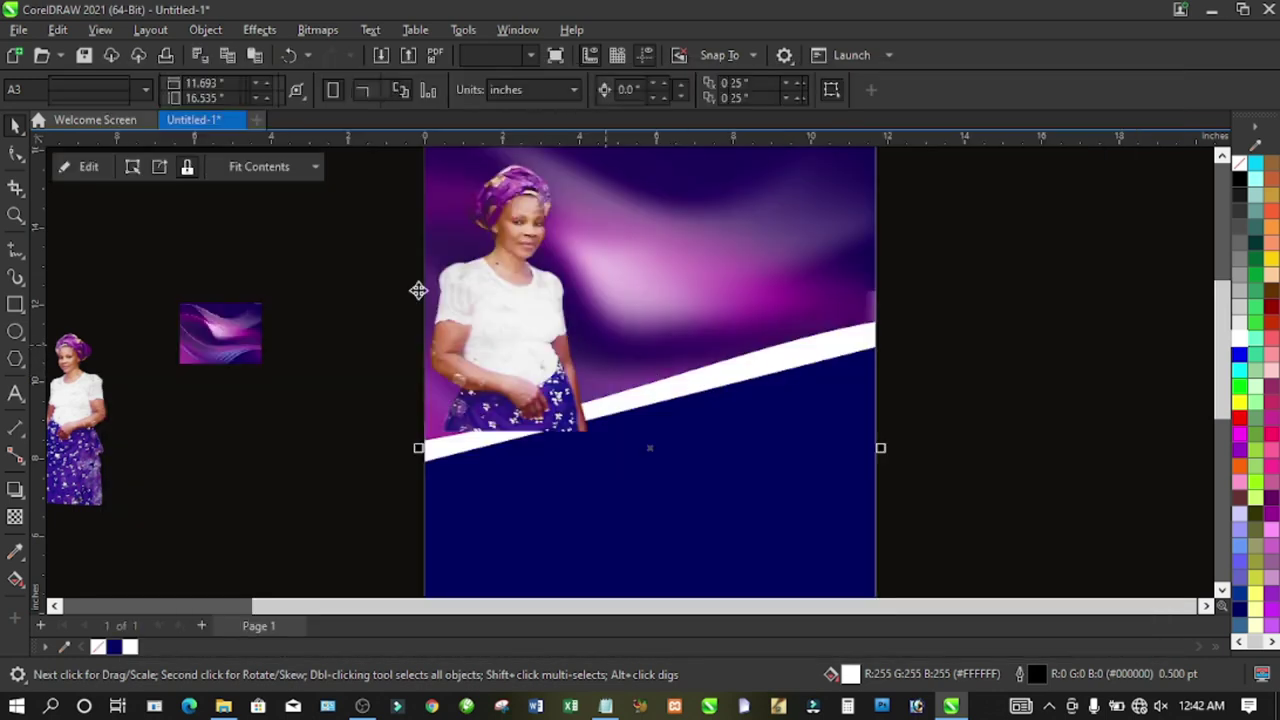
- Enter PowerClip editing, undo stray changes, and bring the white wave in front of the photo
{"action": "left_click", "coordinate": [89, 170]}
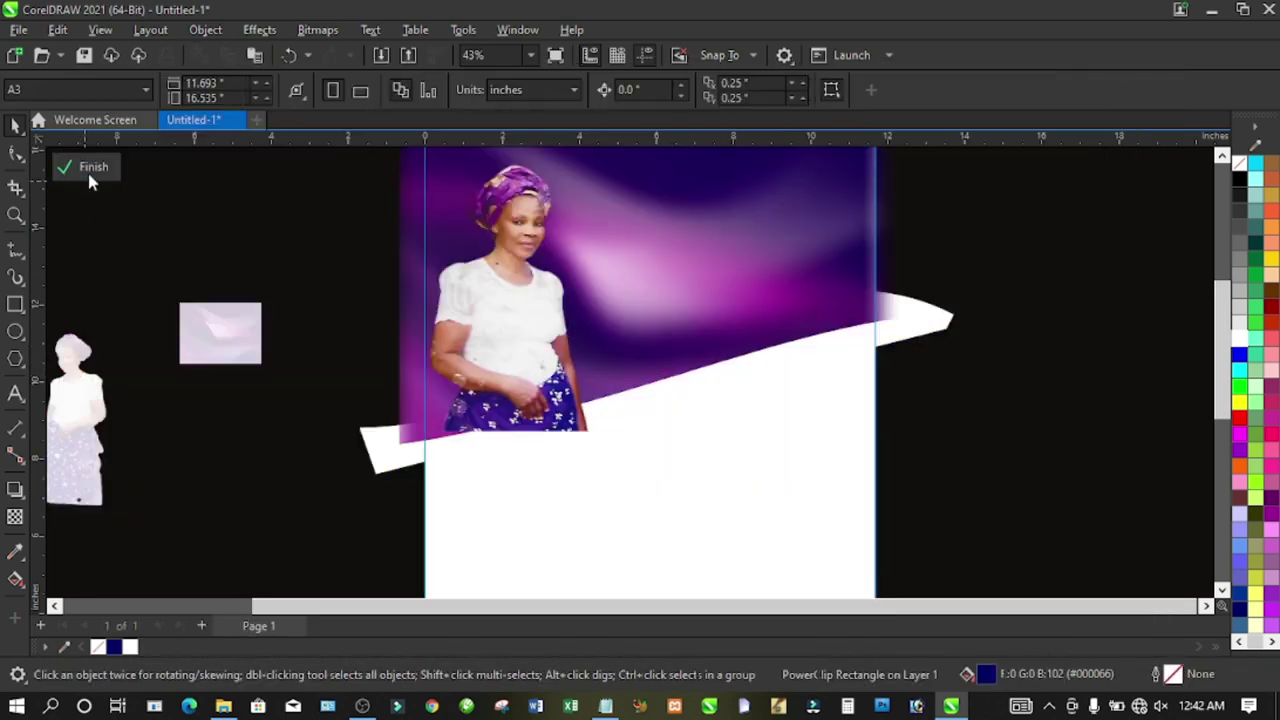
{"action": "left_click", "coordinate": [558, 375]}
{"action": "left_click", "coordinate": [1043, 453], "text": "ctrl"}
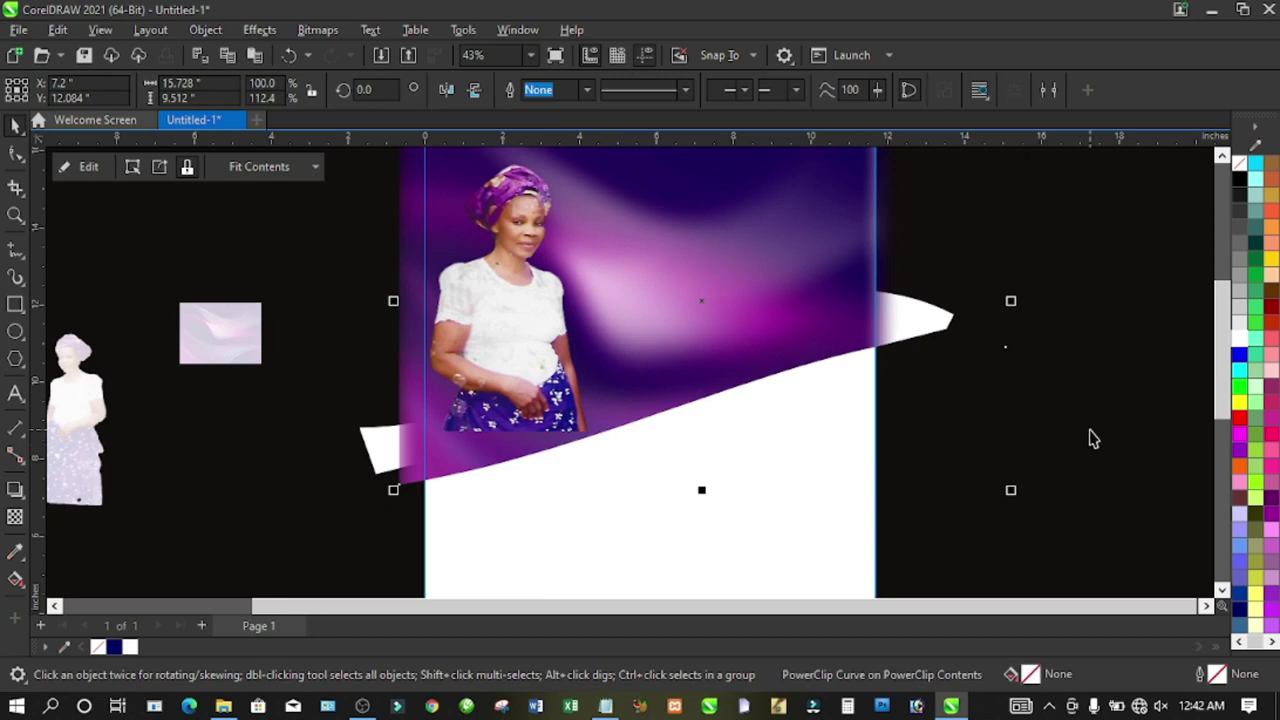
{"action": "left_click", "coordinate": [929, 343], "text": "ctrl"}
{"action": "left_click", "coordinate": [914, 331], "text": "ctrl"}
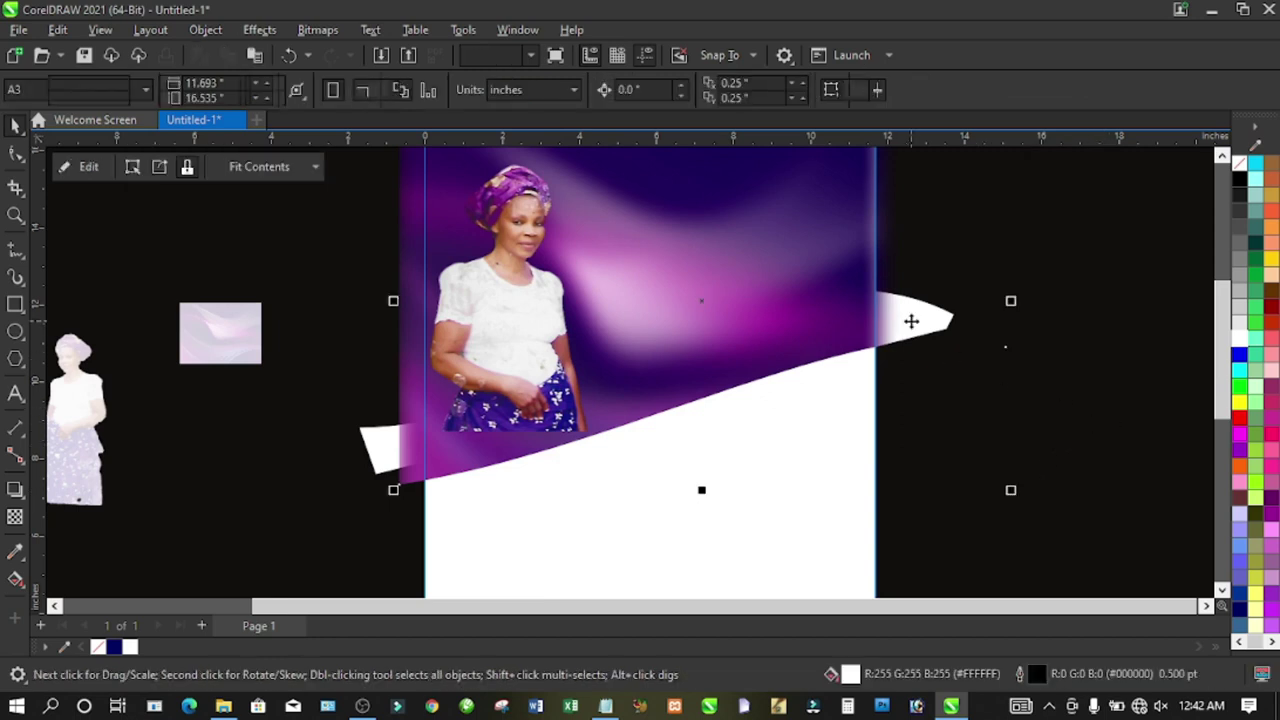
{"action": "key", "text": "ctrl+z"}
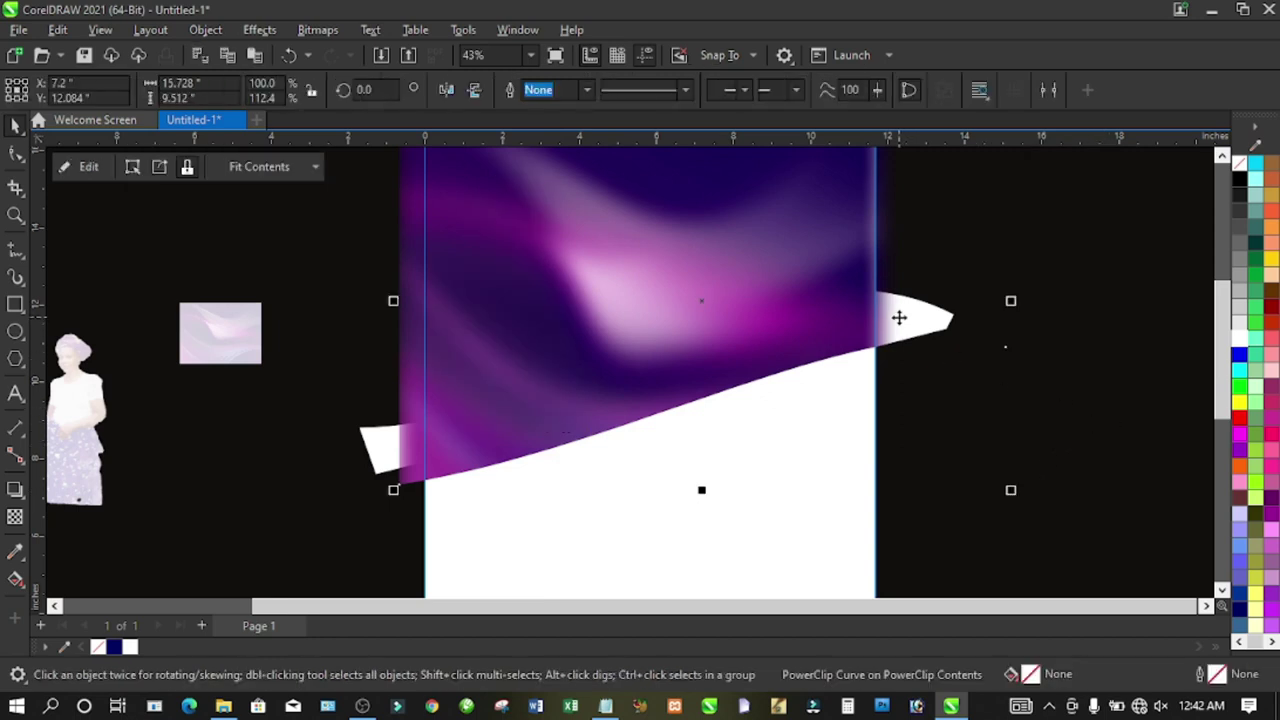
{"action": "key", "text": "ctrl+z"}
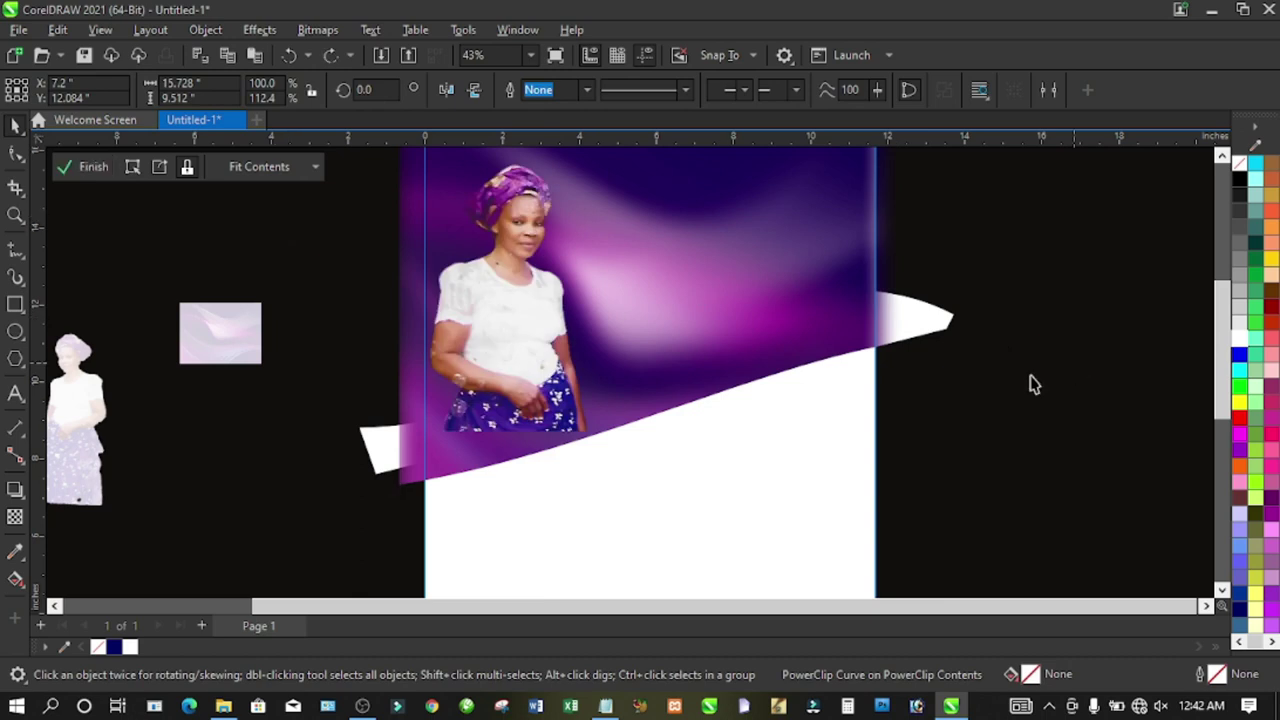
{"action": "left_click", "coordinate": [943, 336], "text": "ctrl"}
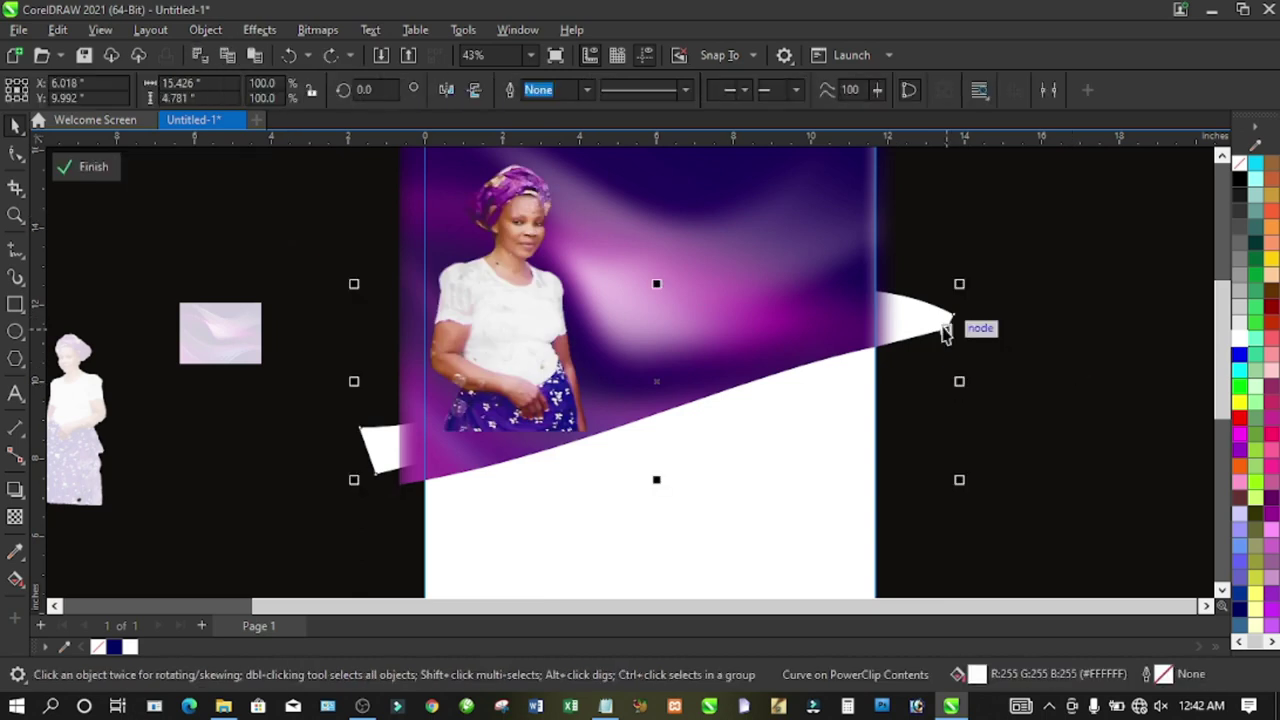
{"action": "key", "text": "shift+Page_Up"}
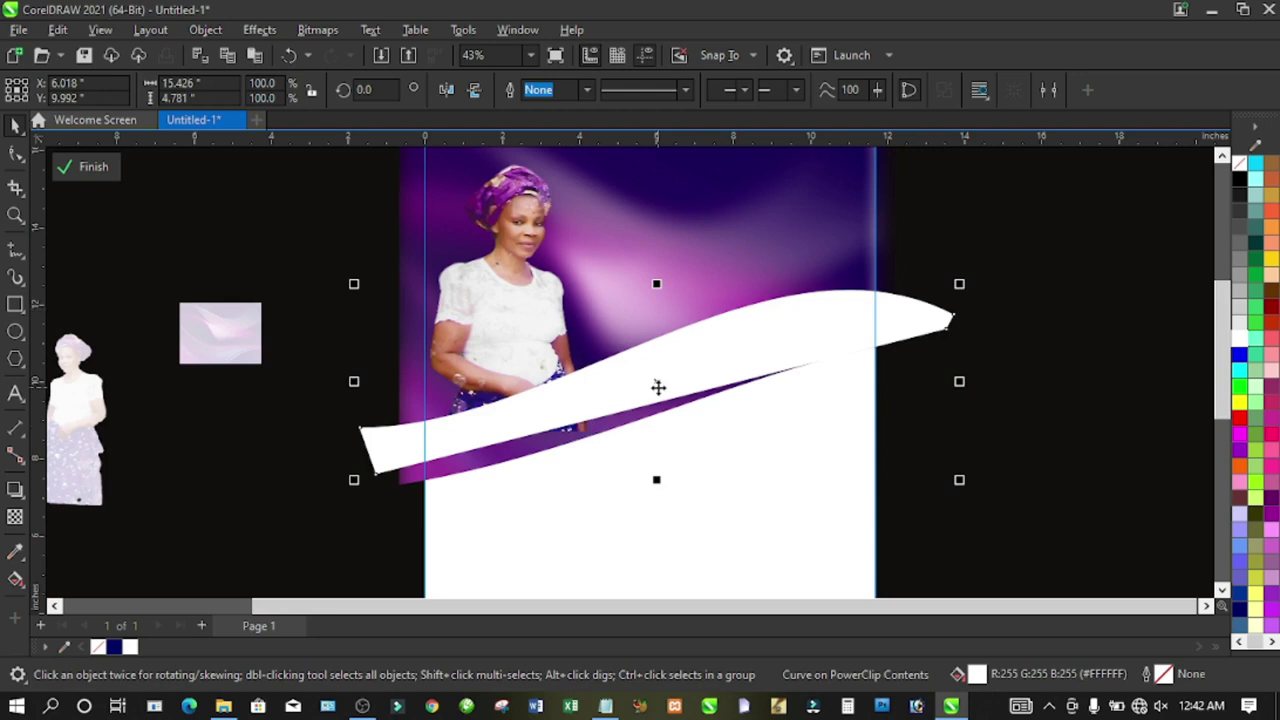
- Reshape the white wave's nodes into a slimmer, flatter curve, revealing more of the skirt
{"action": "left_click", "coordinate": [15, 155]}
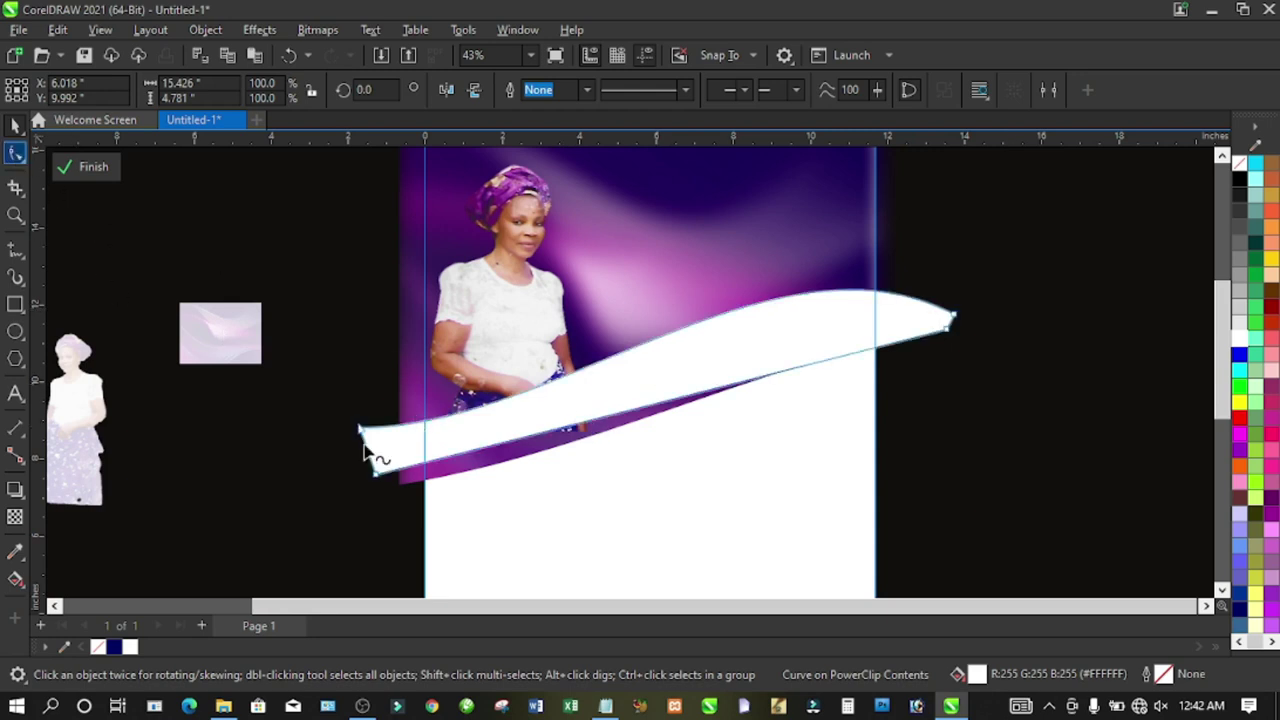
{"action": "left_click_drag", "start_coordinate": [371, 477], "coordinate": [381, 497]}
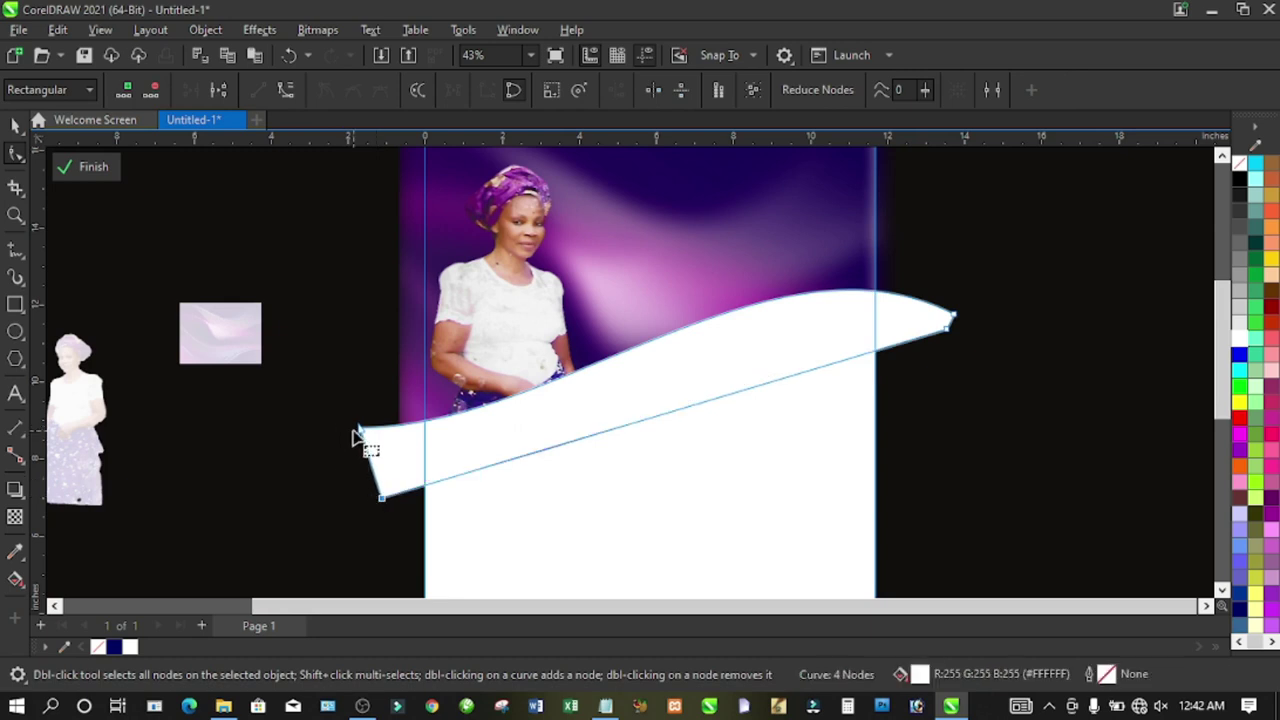
{"action": "left_click_drag", "start_coordinate": [362, 433], "coordinate": [375, 465]}
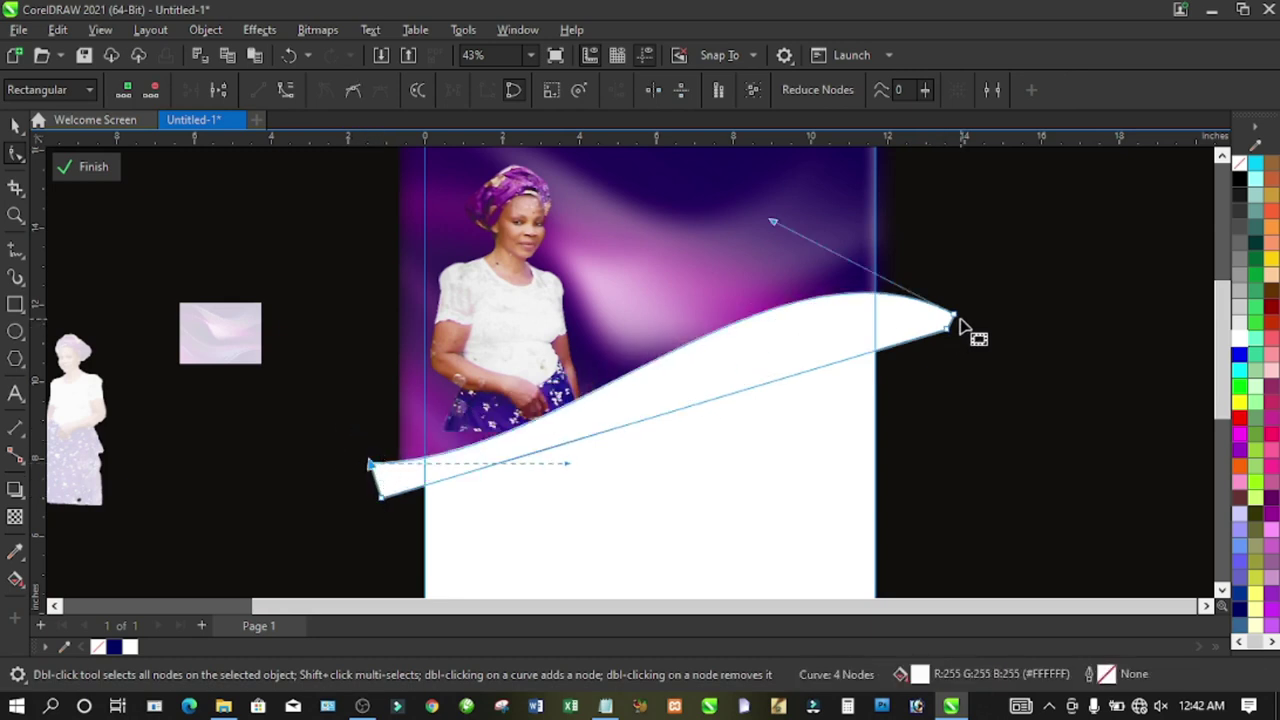
{"action": "left_click_drag", "start_coordinate": [953, 319], "coordinate": [958, 325]}
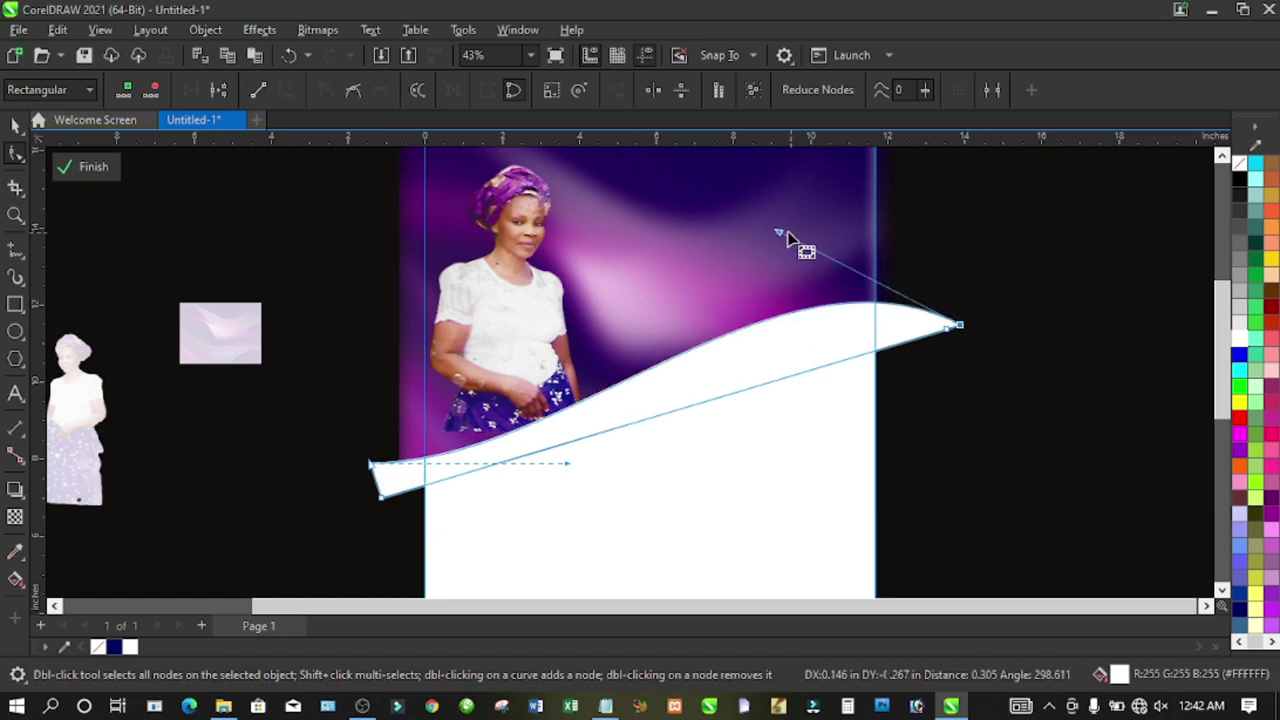
{"action": "left_click_drag", "start_coordinate": [780, 233], "coordinate": [798, 291]}
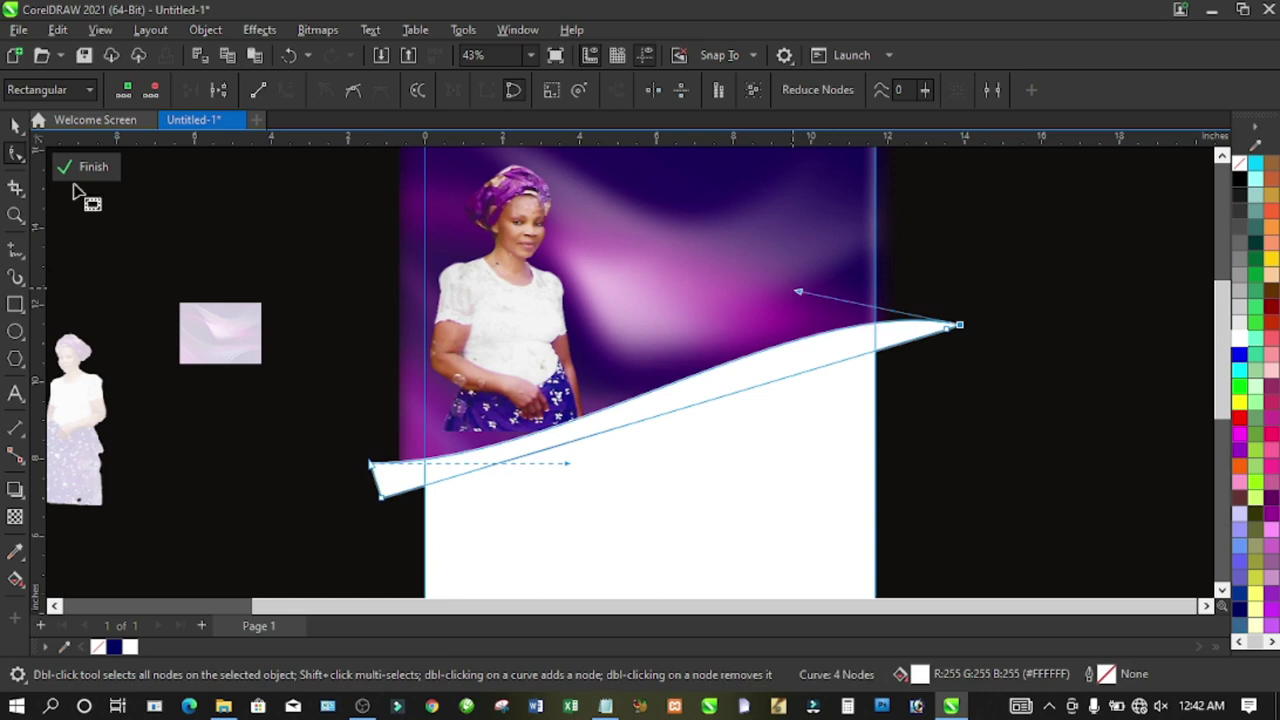
{"action": "left_click", "coordinate": [15, 124]}
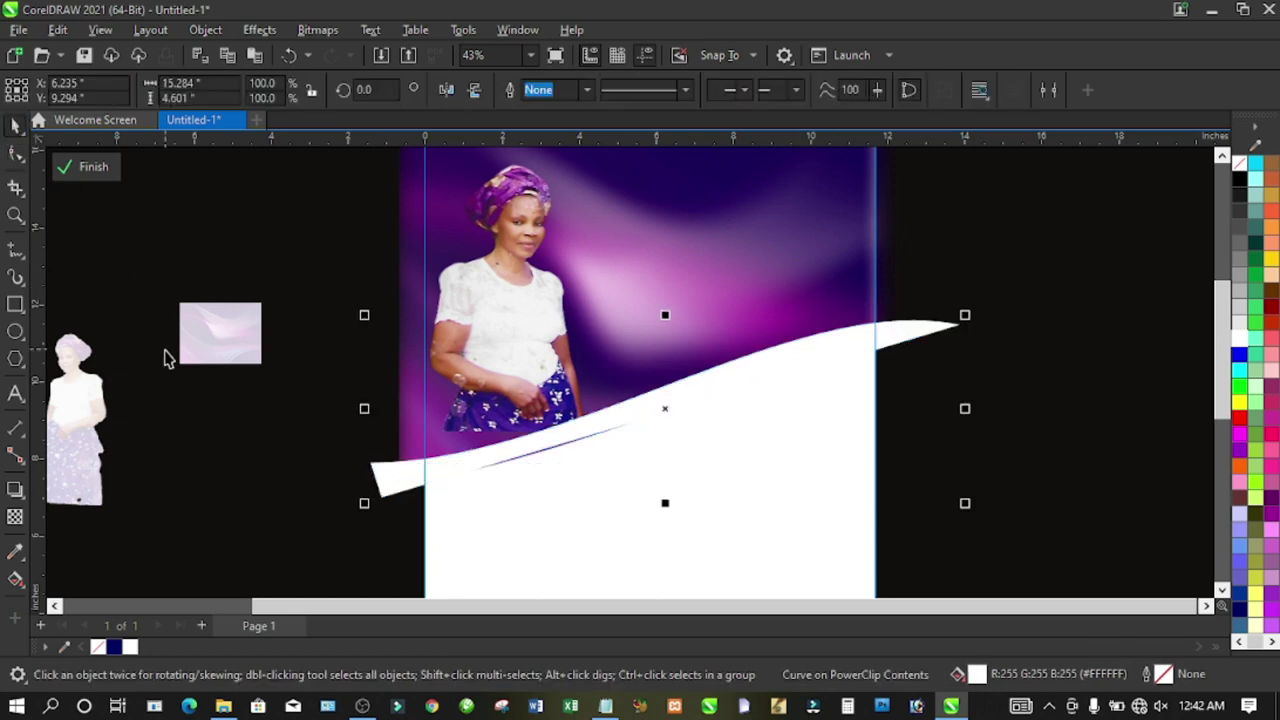
- Enlarge the woman's photo and fit its frame's bottom corners onto the wave
{"action": "left_click", "coordinate": [418, 421]}
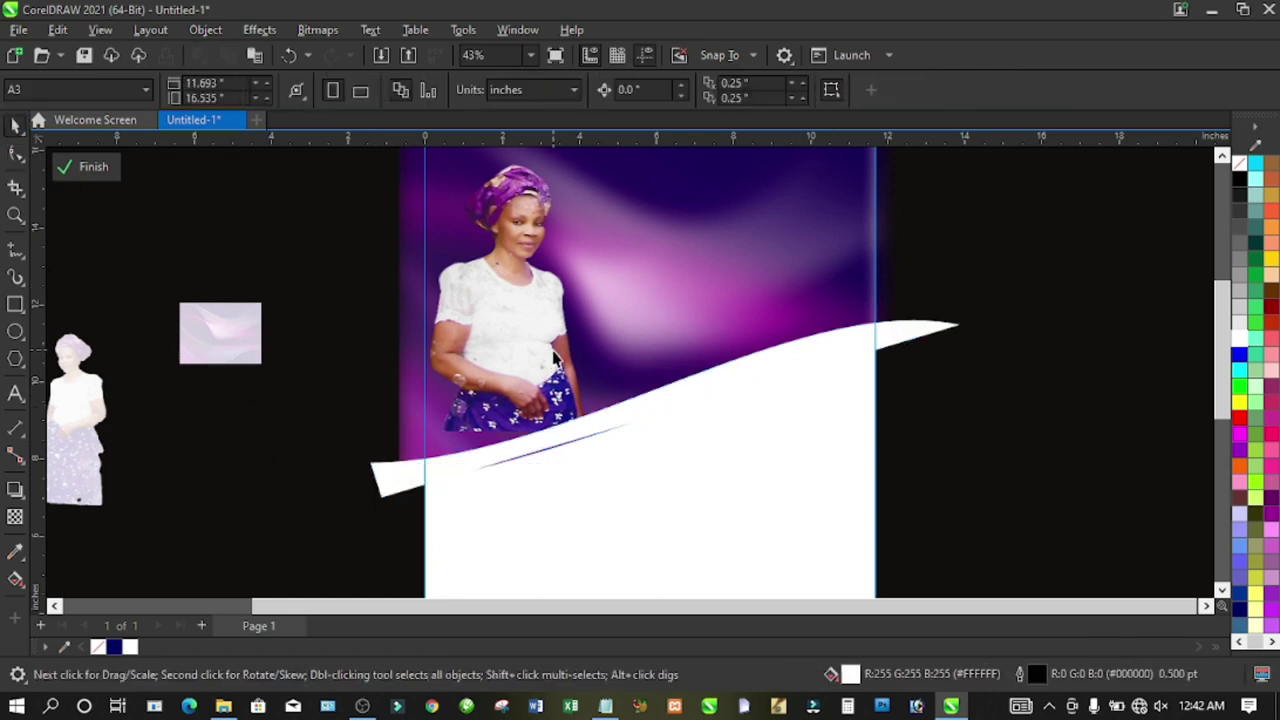
{"action": "left_click", "coordinate": [543, 360]}
{"action": "left_click_drag", "start_coordinate": [606, 437], "coordinate": [627, 462]}
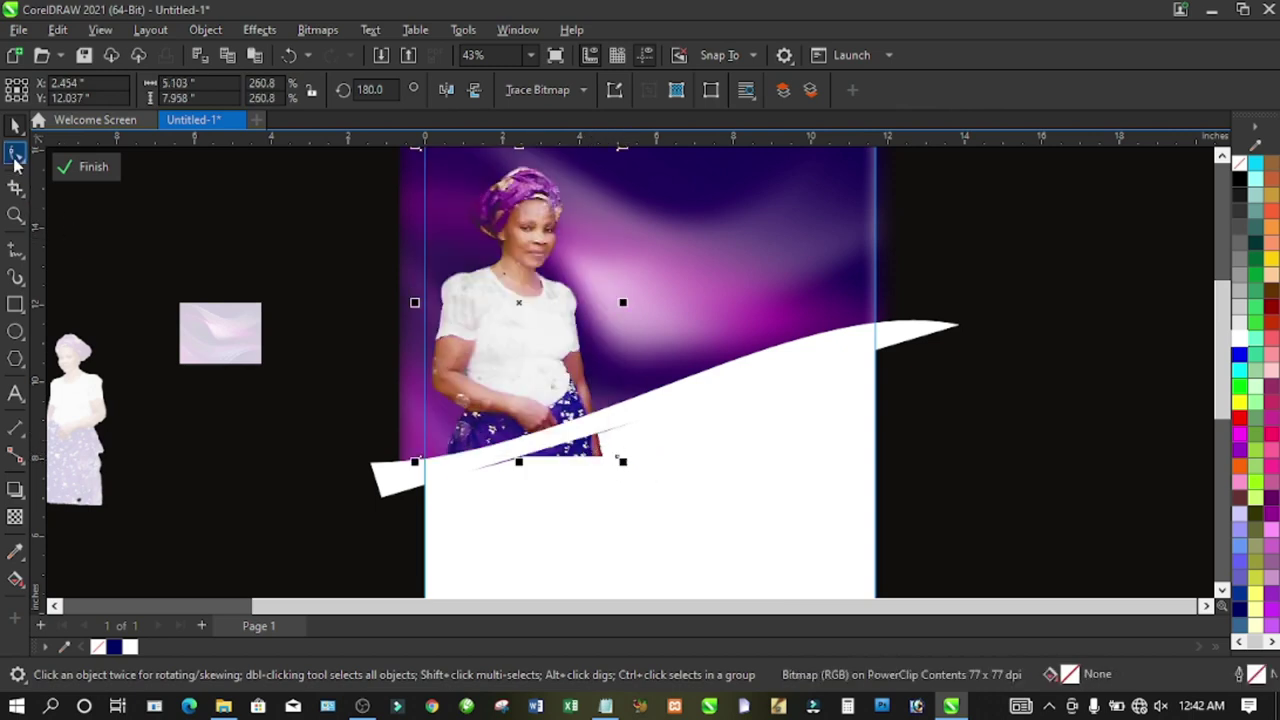
{"action": "left_click", "coordinate": [15, 156]}
{"action": "left_click_drag", "start_coordinate": [622, 461], "coordinate": [623, 428]}
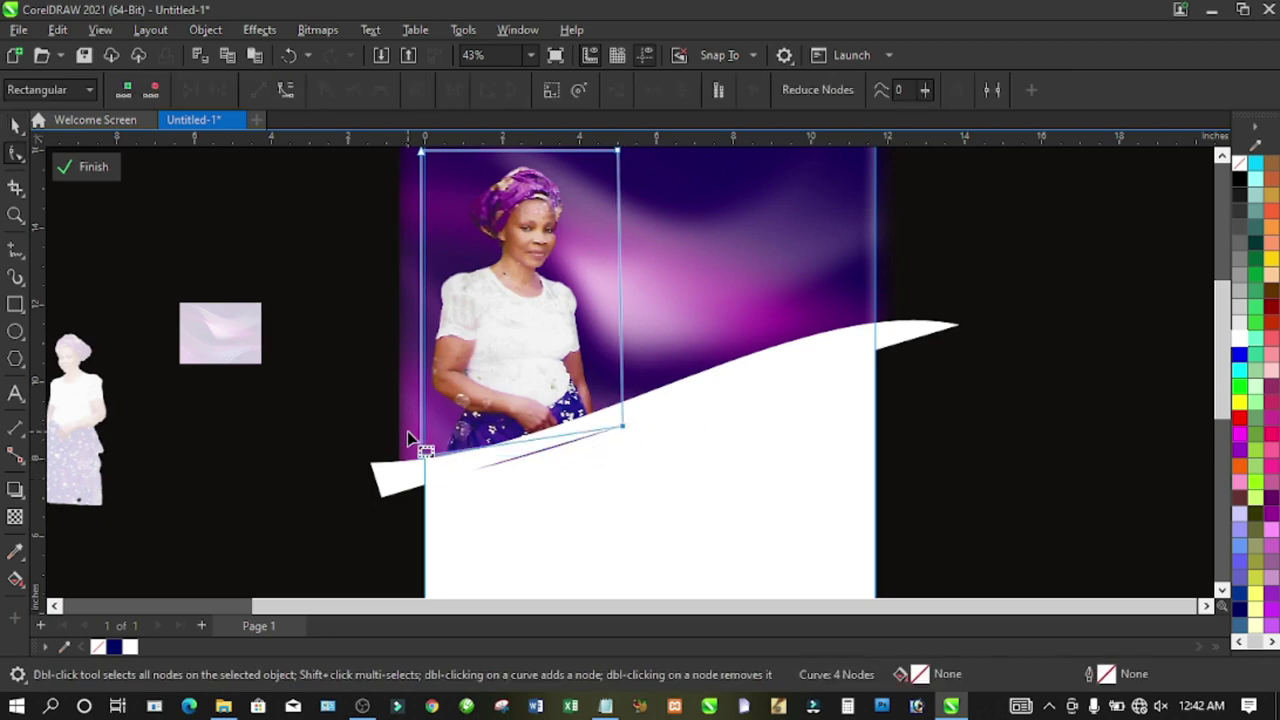
{"action": "left_click_drag", "start_coordinate": [422, 456], "coordinate": [426, 470]}
{"action": "left_click", "coordinate": [16, 128]}
- Shrink the white wave's height slightly and finish editing the PowerClip
{"action": "left_click", "coordinate": [408, 397]}
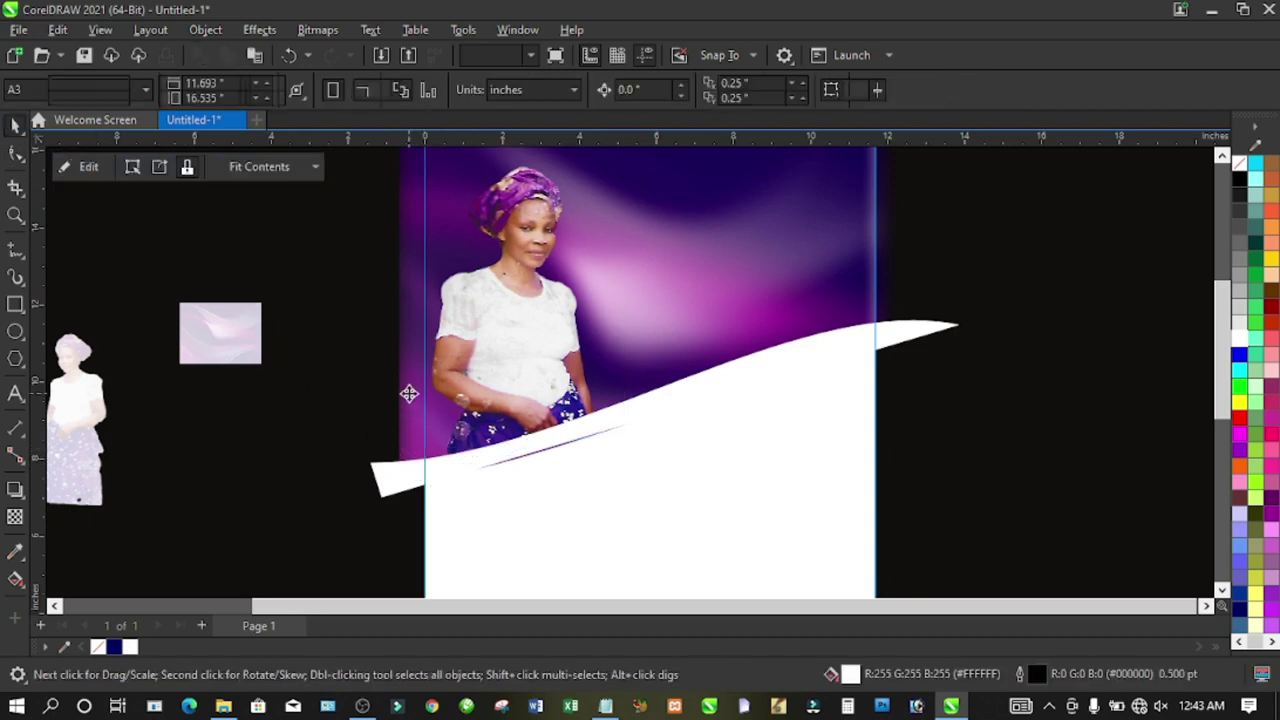
{"action": "left_click_drag", "start_coordinate": [703, 491], "coordinate": [700, 486]}
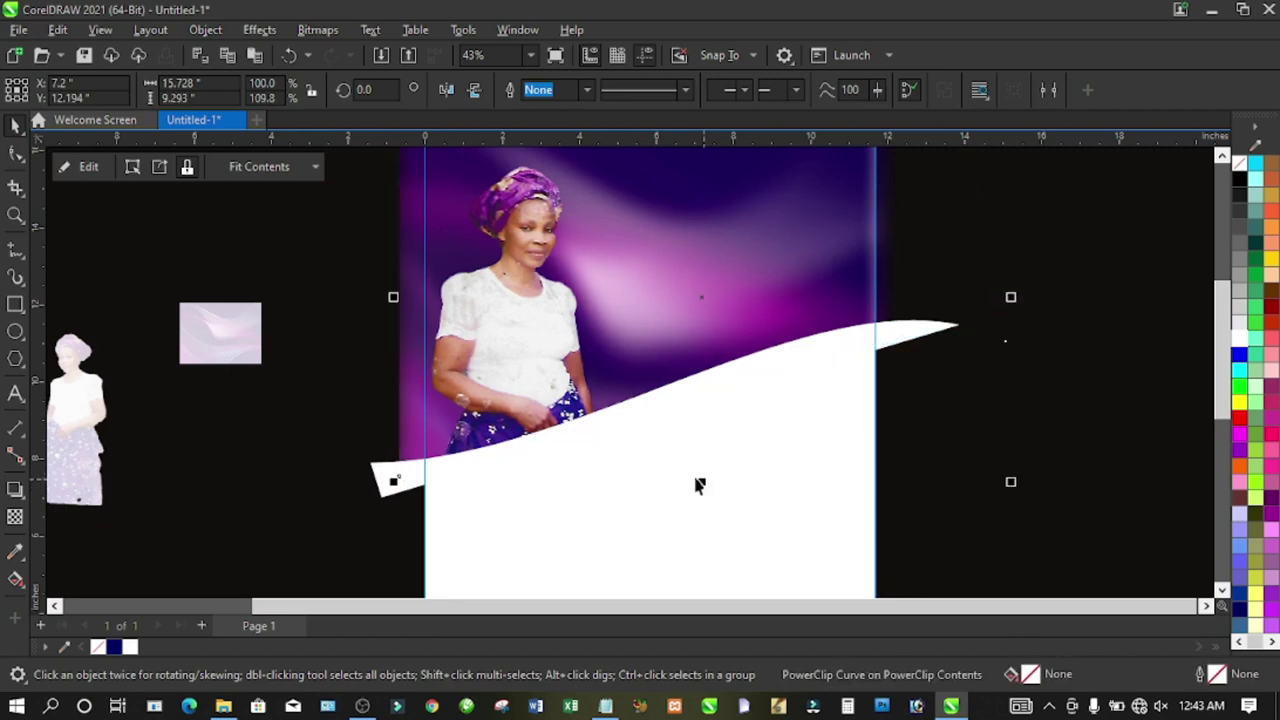
{"action": "left_click", "coordinate": [250, 452]}
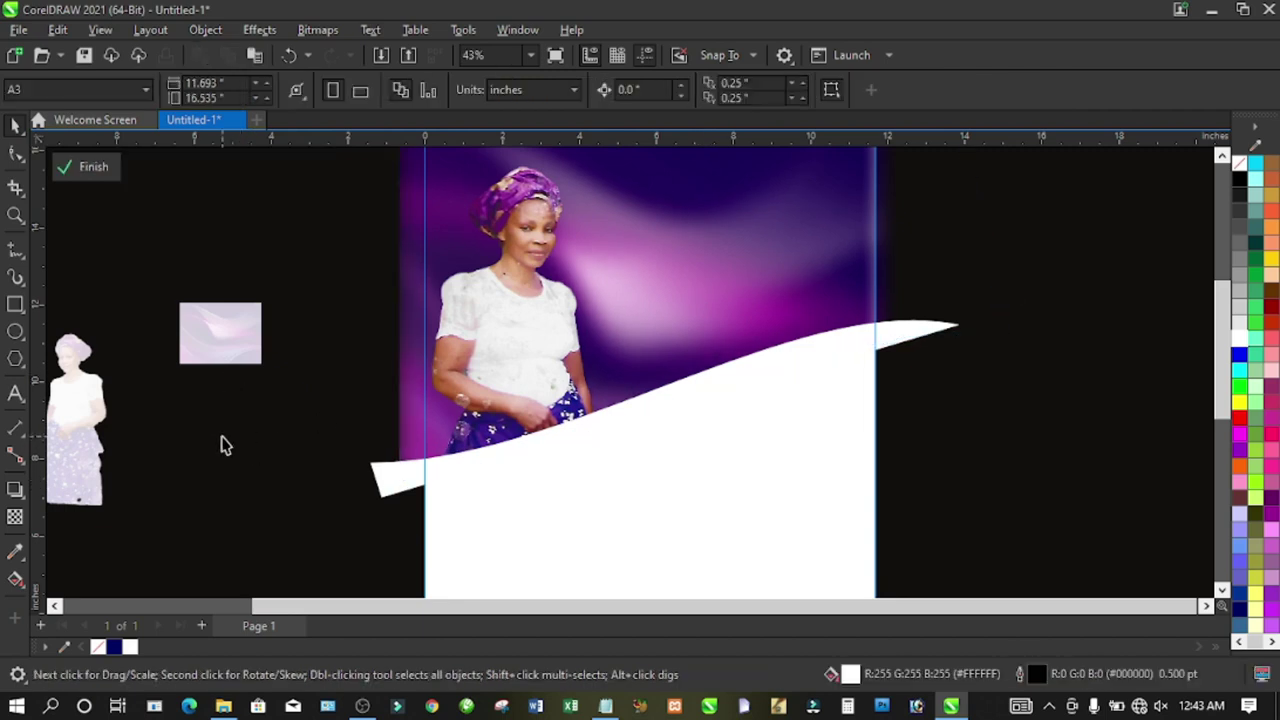
{"action": "left_click", "coordinate": [93, 167]}
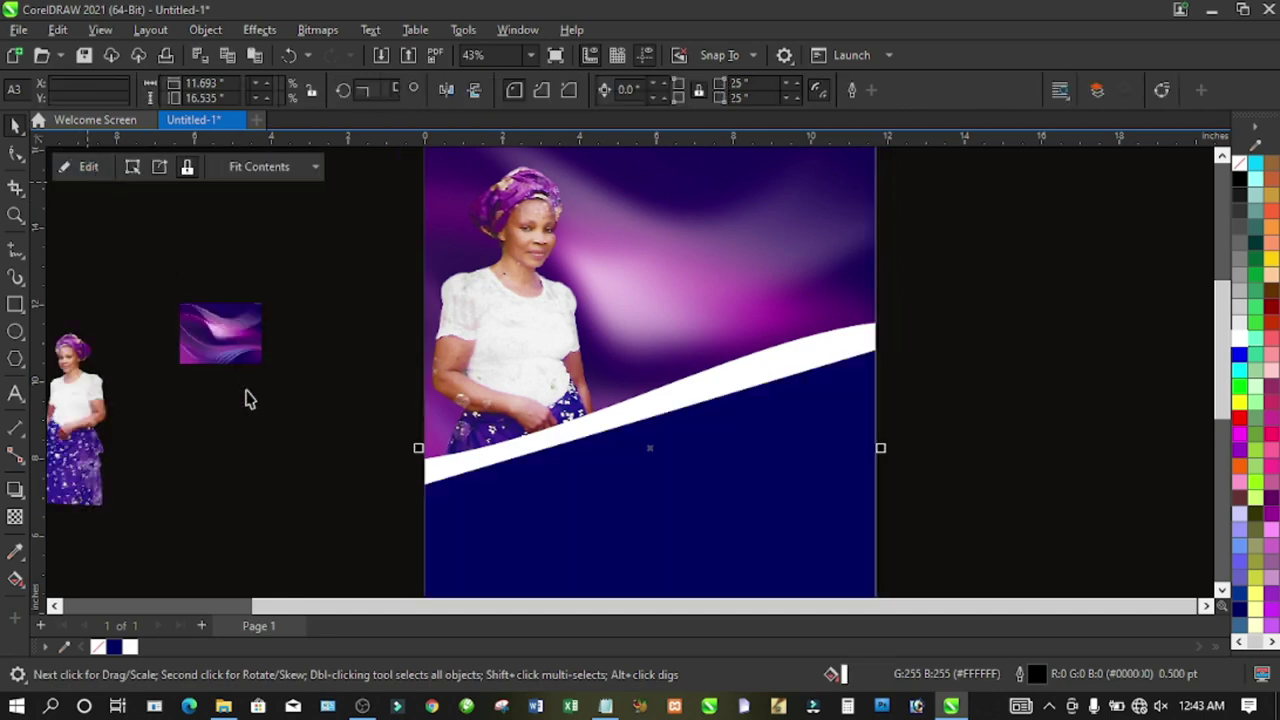
{"action": "left_click", "coordinate": [1032, 333]}
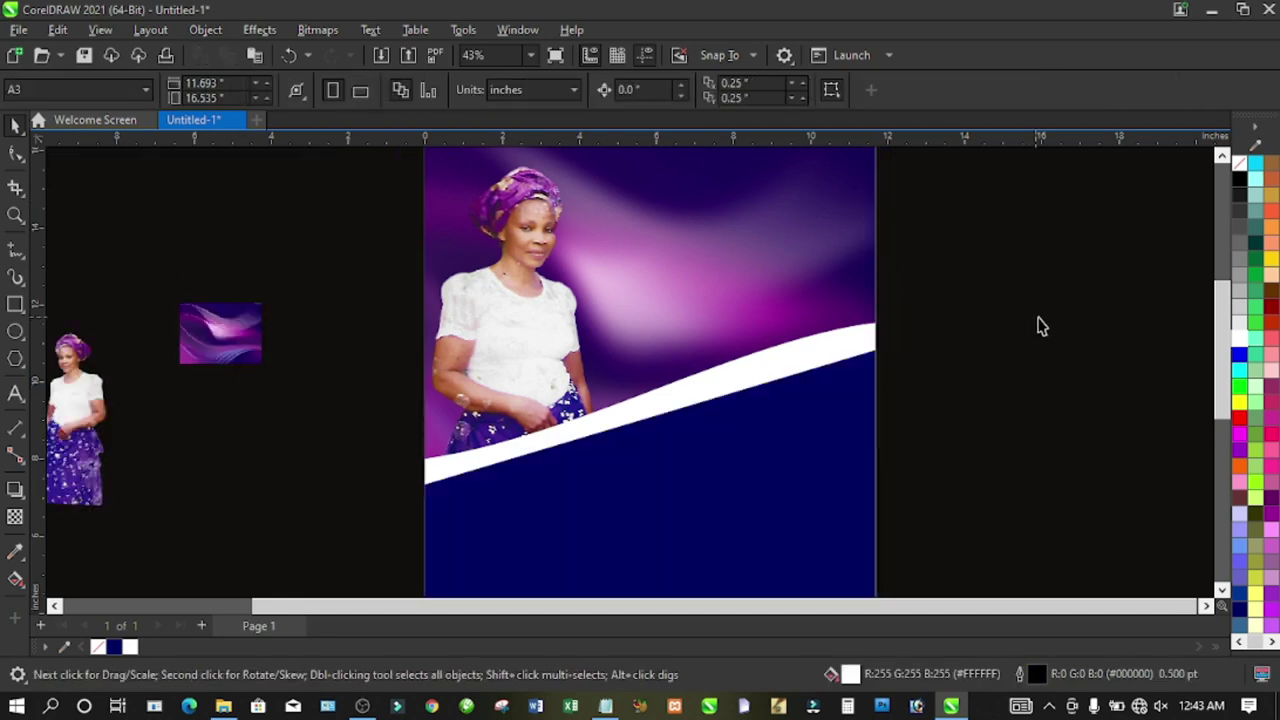
- Copy the opening announcement paragraph from the funeral text file in Notepad, then return to CorelDRAW
{"action": "left_click_drag", "start_coordinate": [1219, 329], "coordinate": [1219, 305]}
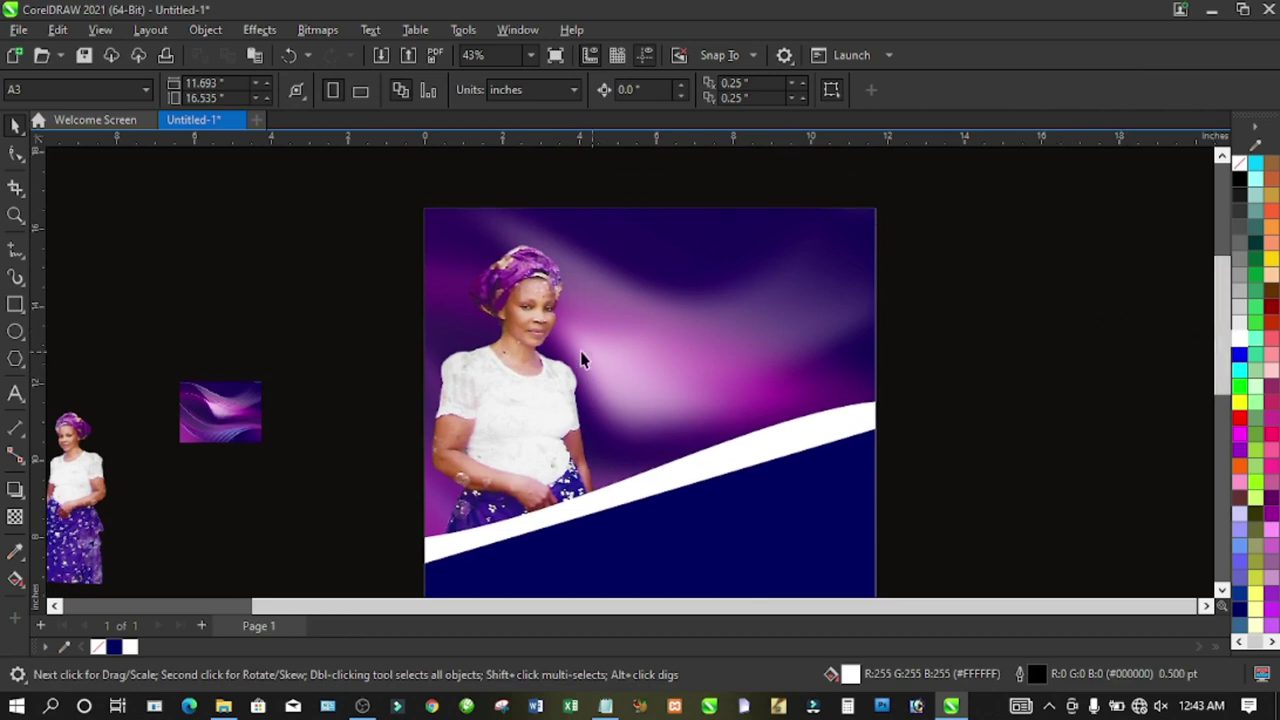
{"action": "left_click", "coordinate": [605, 706]}
{"action": "left_click_drag", "start_coordinate": [342, 252], "coordinate": [1219, 320]}
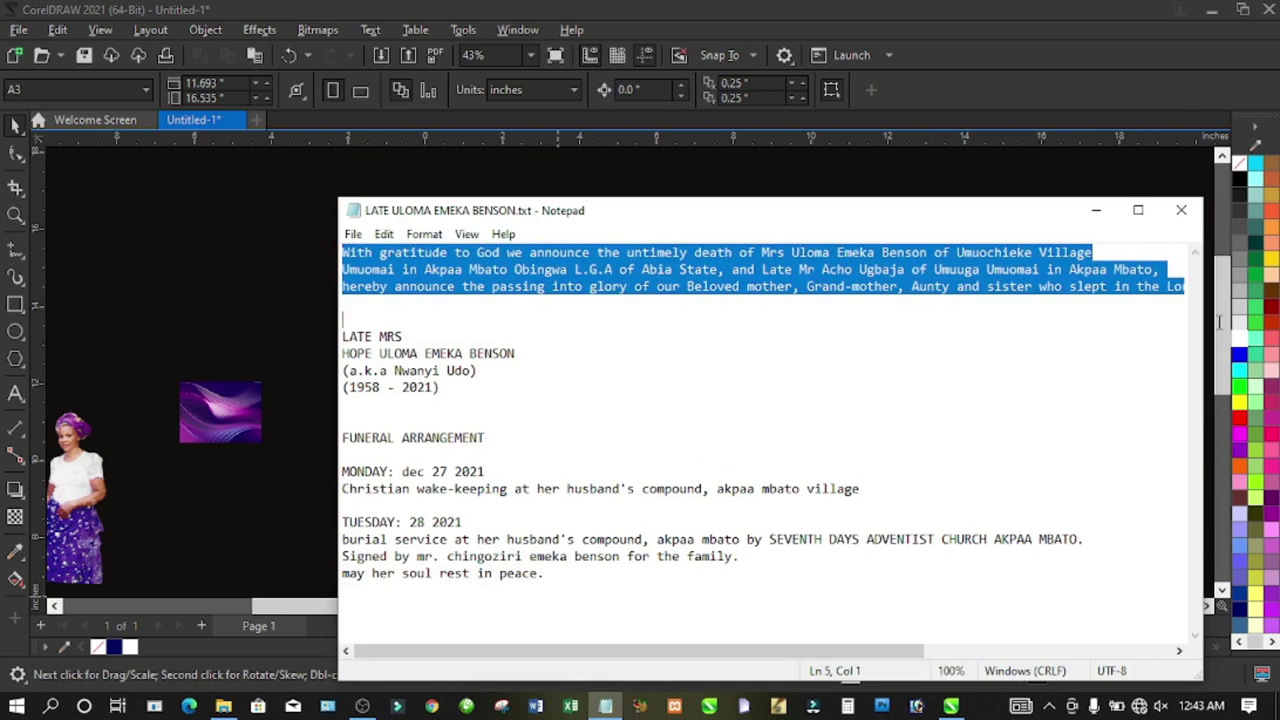
{"action": "right_click", "coordinate": [950, 281]}
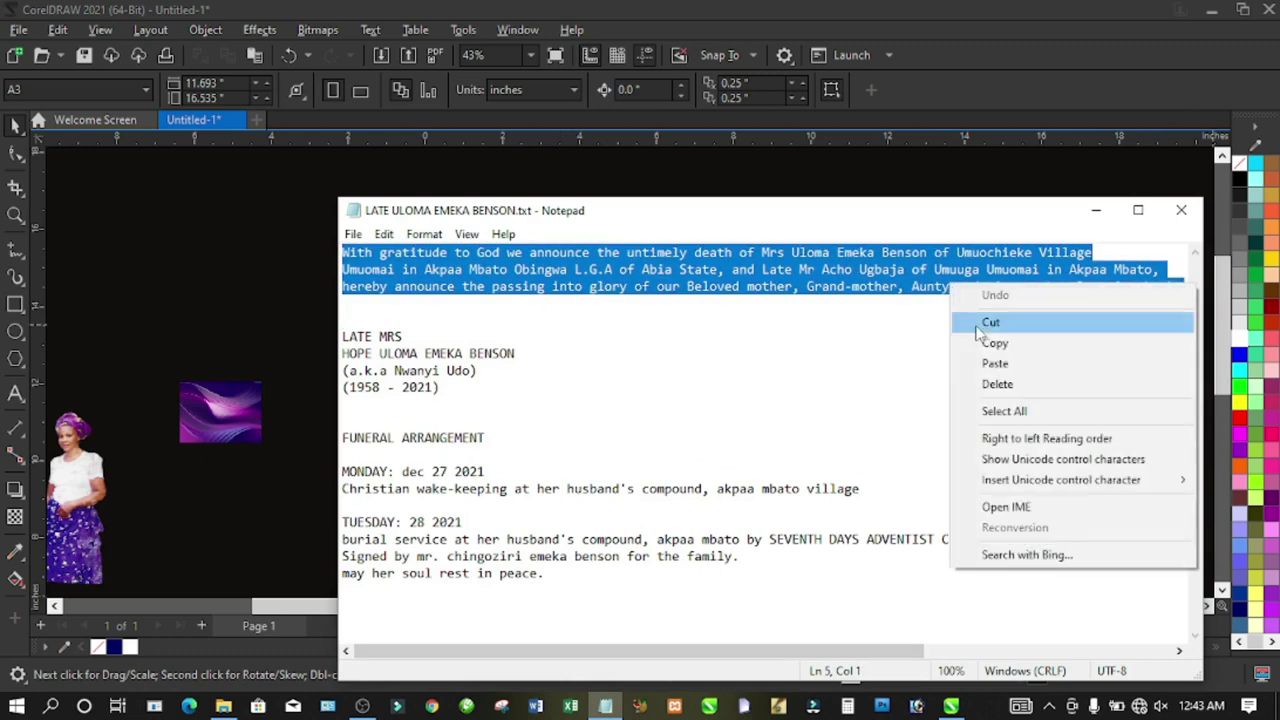
{"action": "left_click", "coordinate": [985, 345]}
{"action": "left_click", "coordinate": [160, 380]}
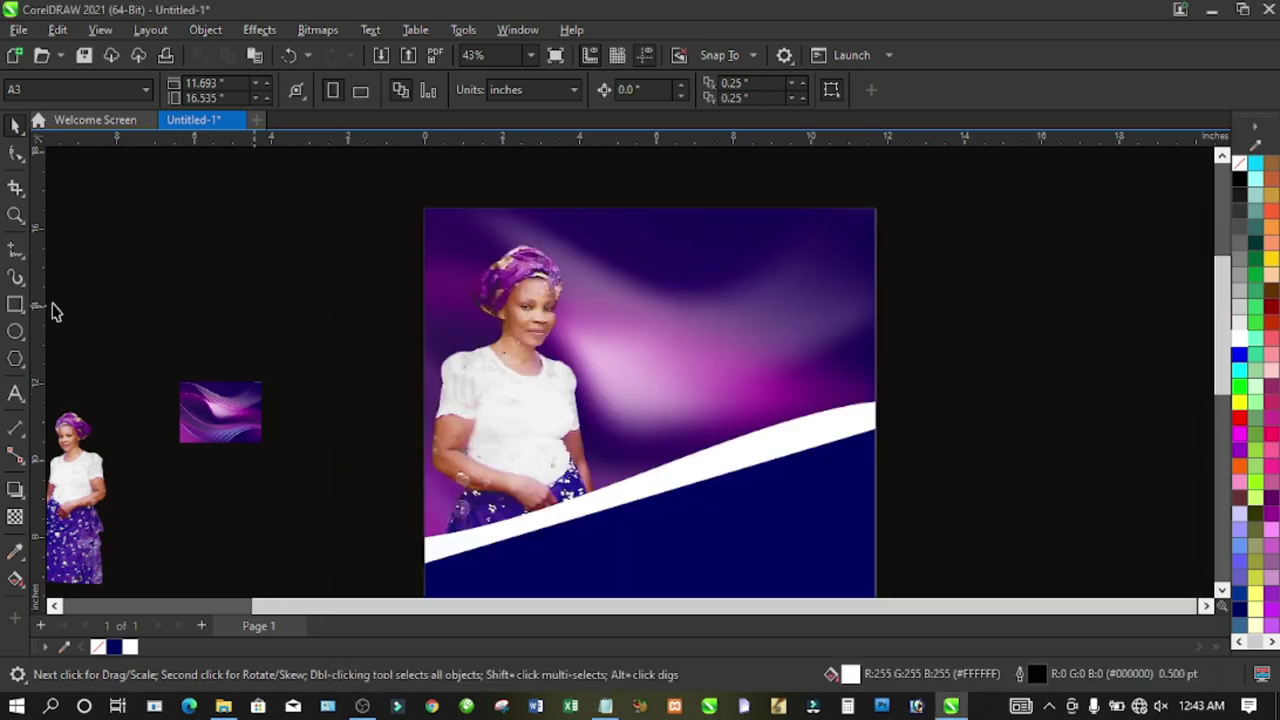
- Create an empty paragraph text frame and move it onto the photo's upper right
{"action": "left_click", "coordinate": [15, 396]}
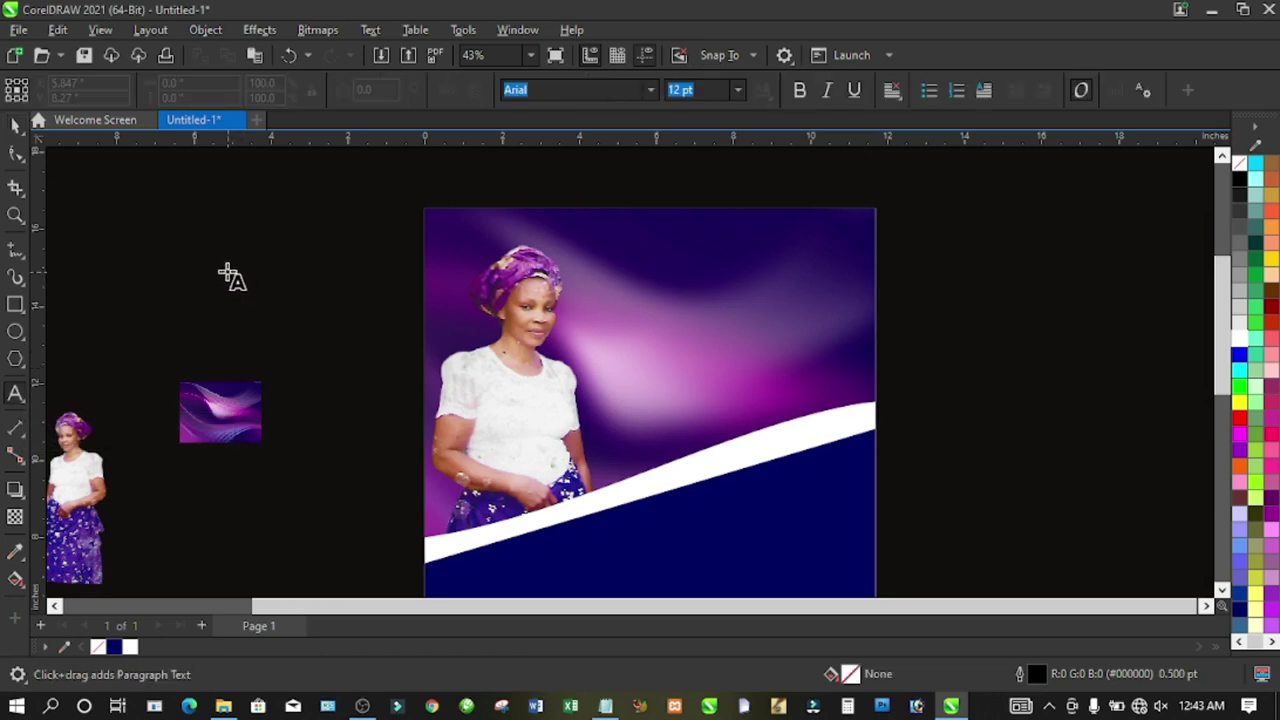
{"action": "left_click_drag", "start_coordinate": [155, 214], "coordinate": [424, 340]}
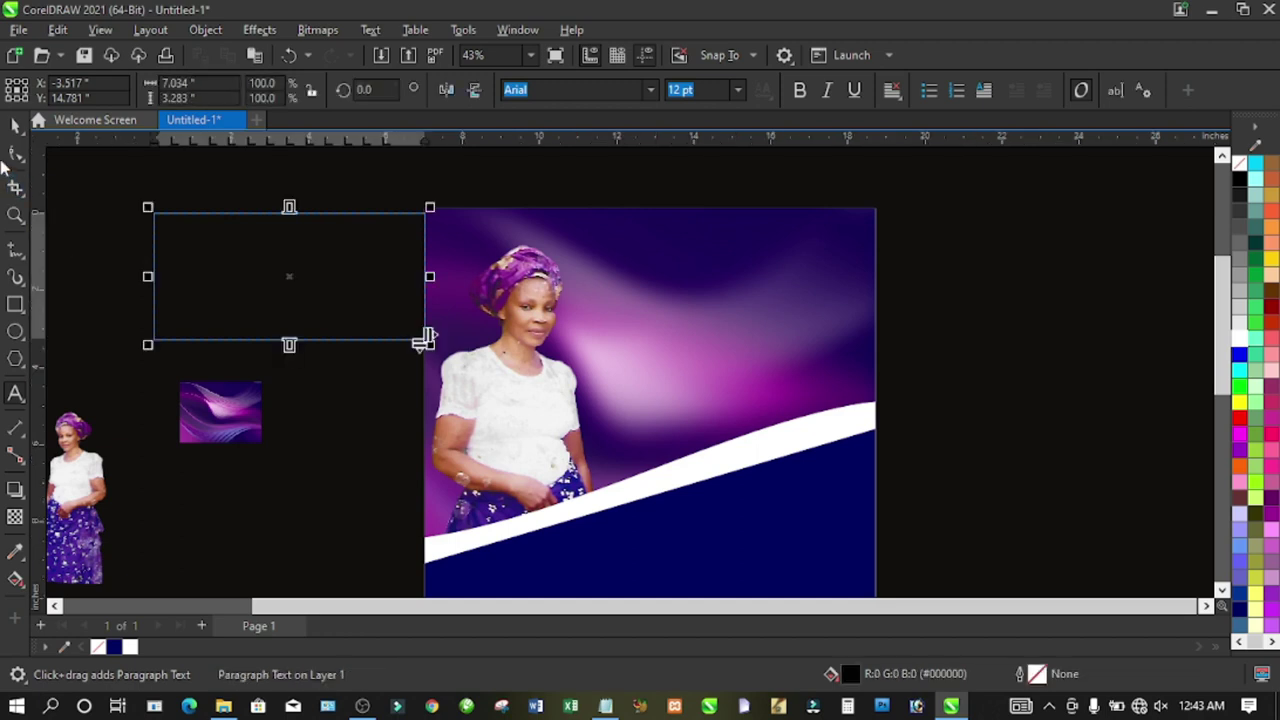
{"action": "left_click", "coordinate": [15, 124]}
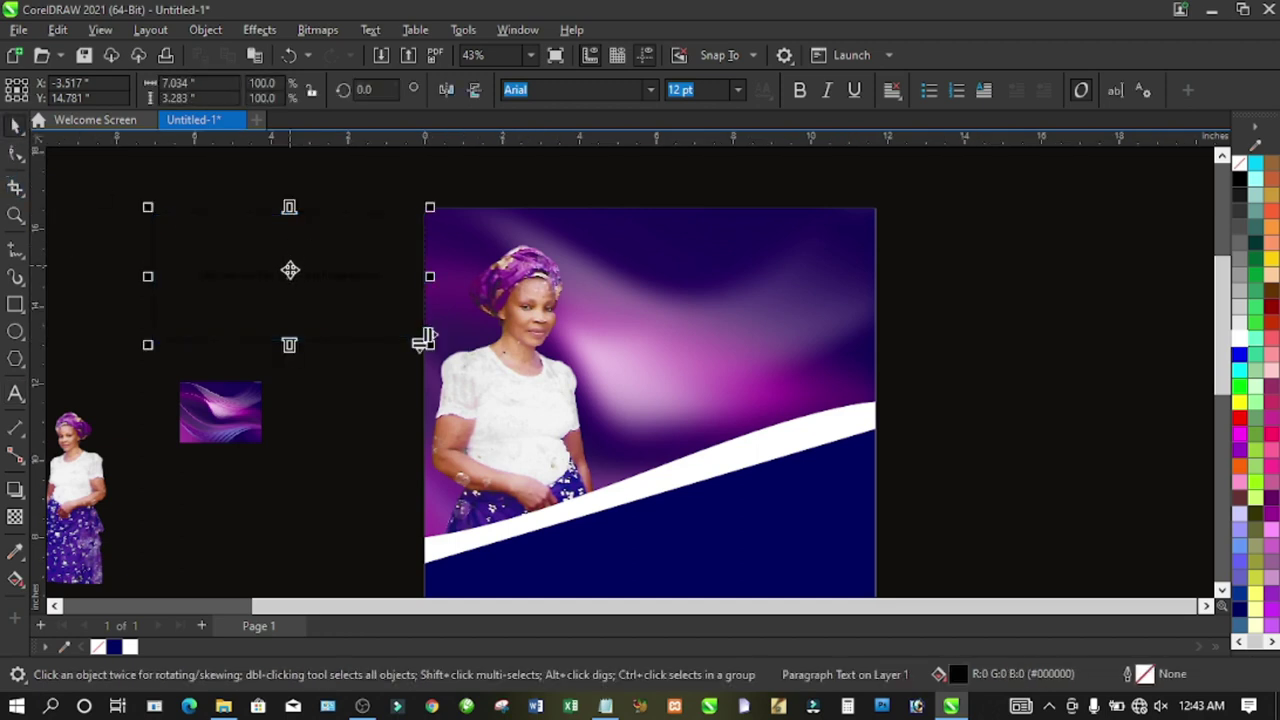
{"action": "left_click", "coordinate": [321, 285]}
{"action": "left_click_drag", "start_coordinate": [321, 285], "coordinate": [737, 360]}
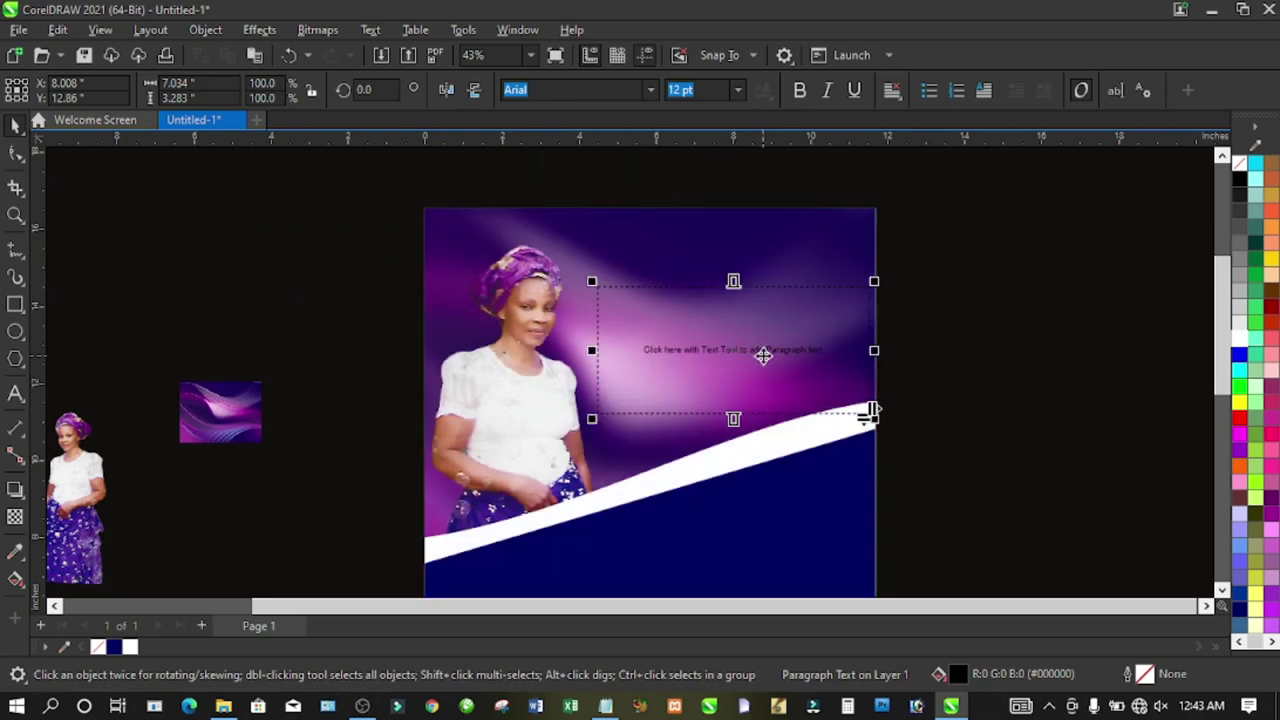
- Paste the funeral announcement text into the frame, set in 12 pt Arial
{"action": "double_click", "coordinate": [760, 362]}
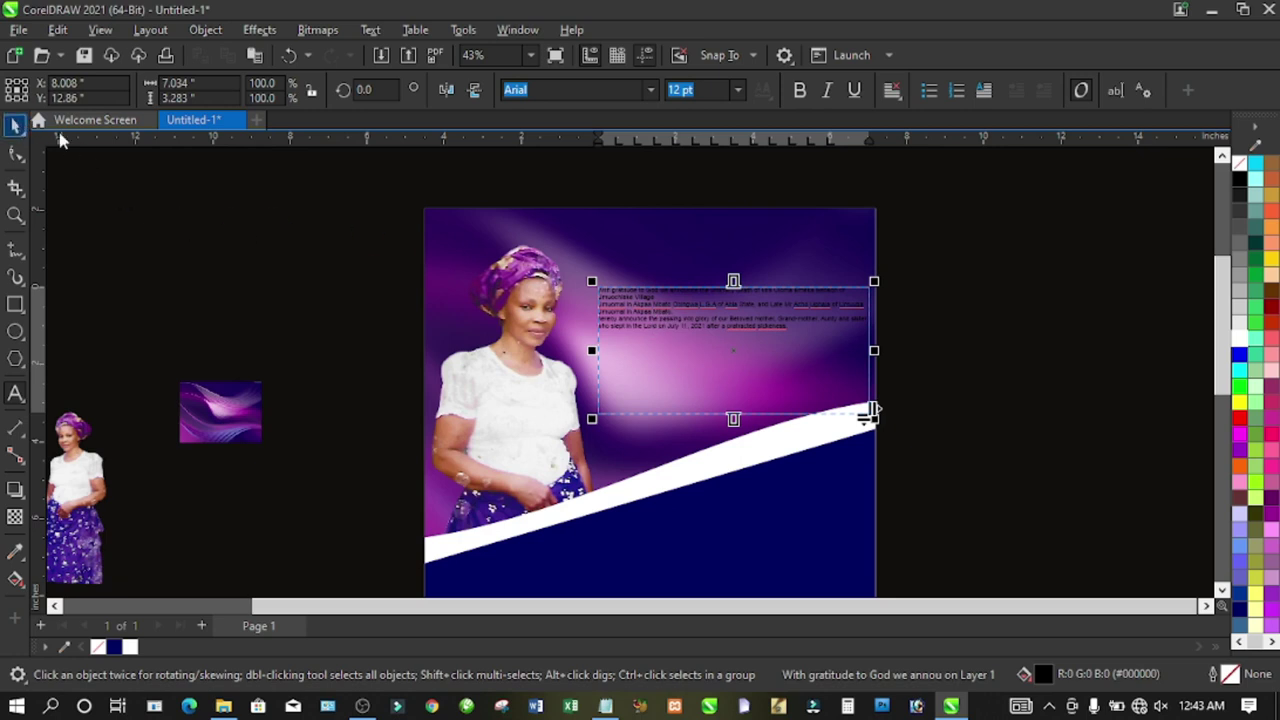
{"action": "left_click", "coordinate": [16, 126]}
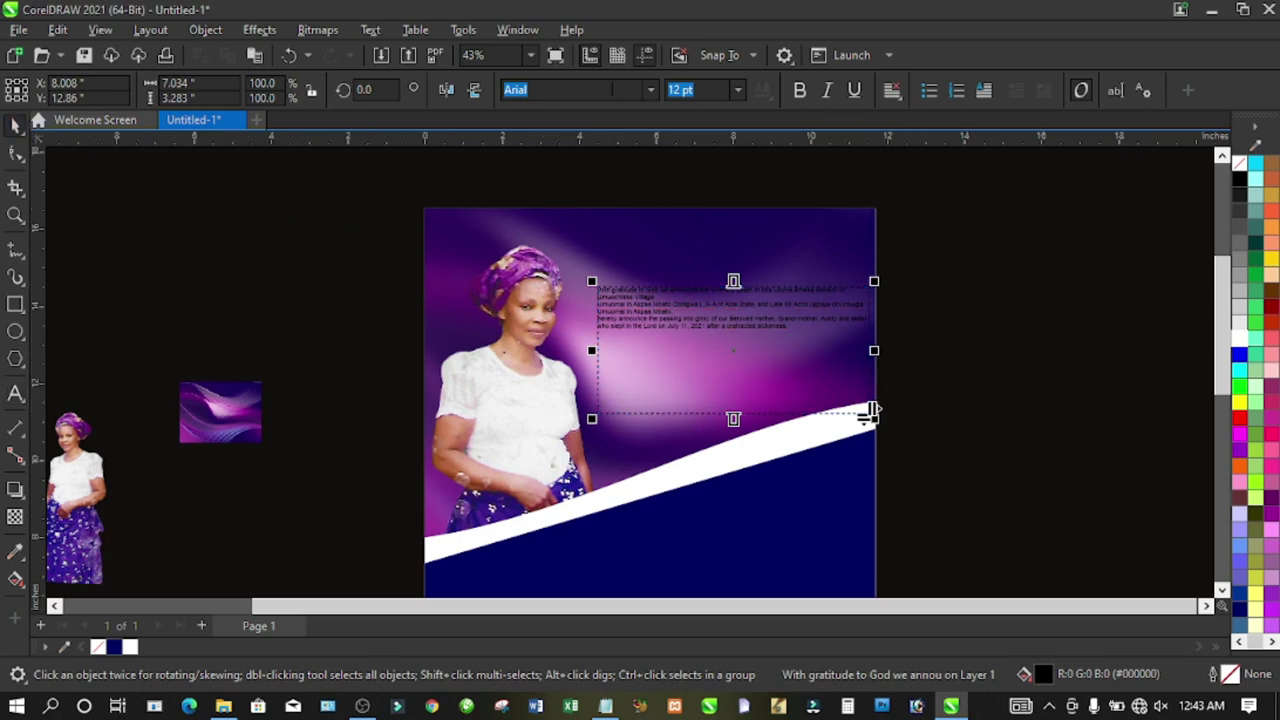
{"action": "left_click", "coordinate": [653, 91]}
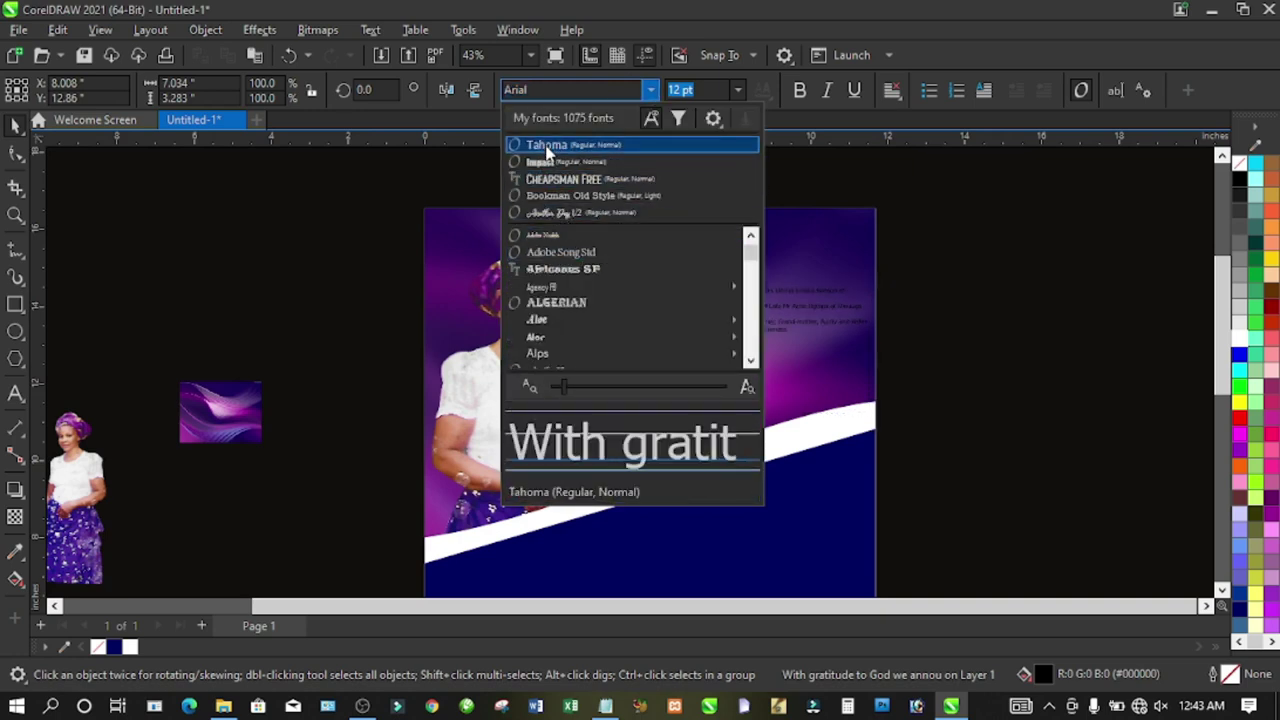
- Make the announcement white Tahoma and shorten its frame to 7.034 × 1.551 inches under the lines
{"action": "key", "text": "Escape"}
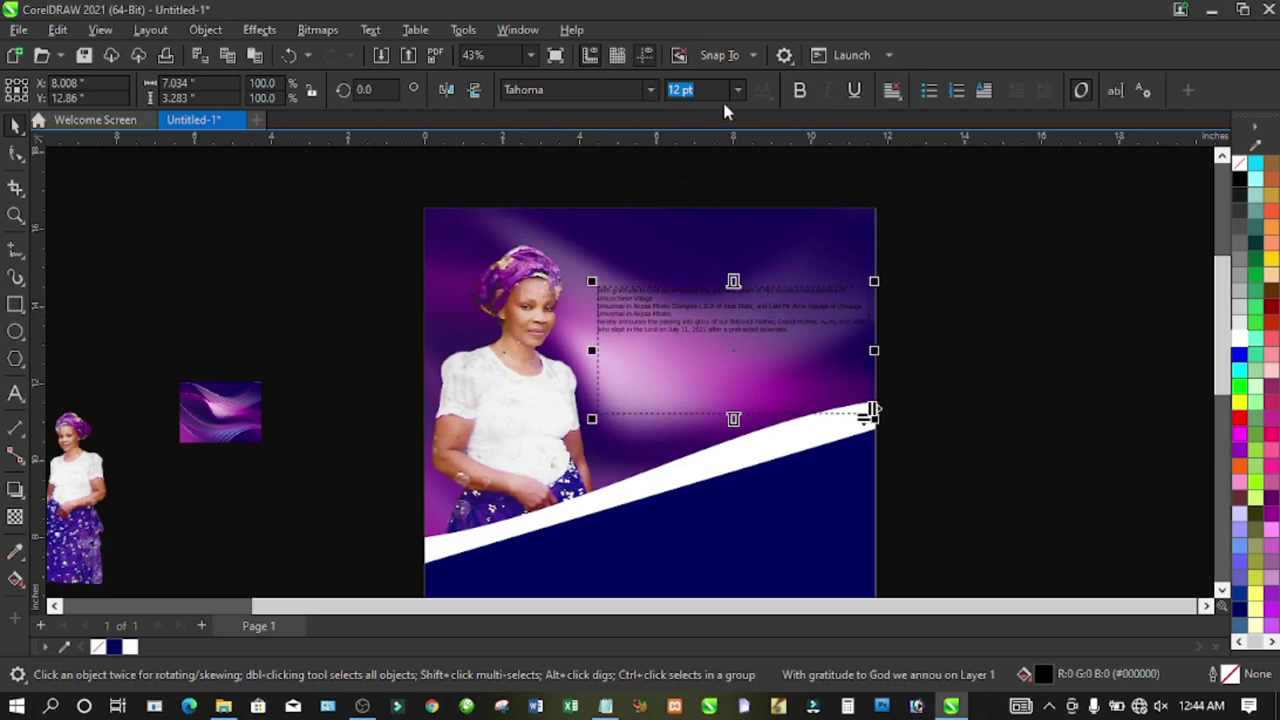
{"action": "left_click", "coordinate": [1246, 341]}
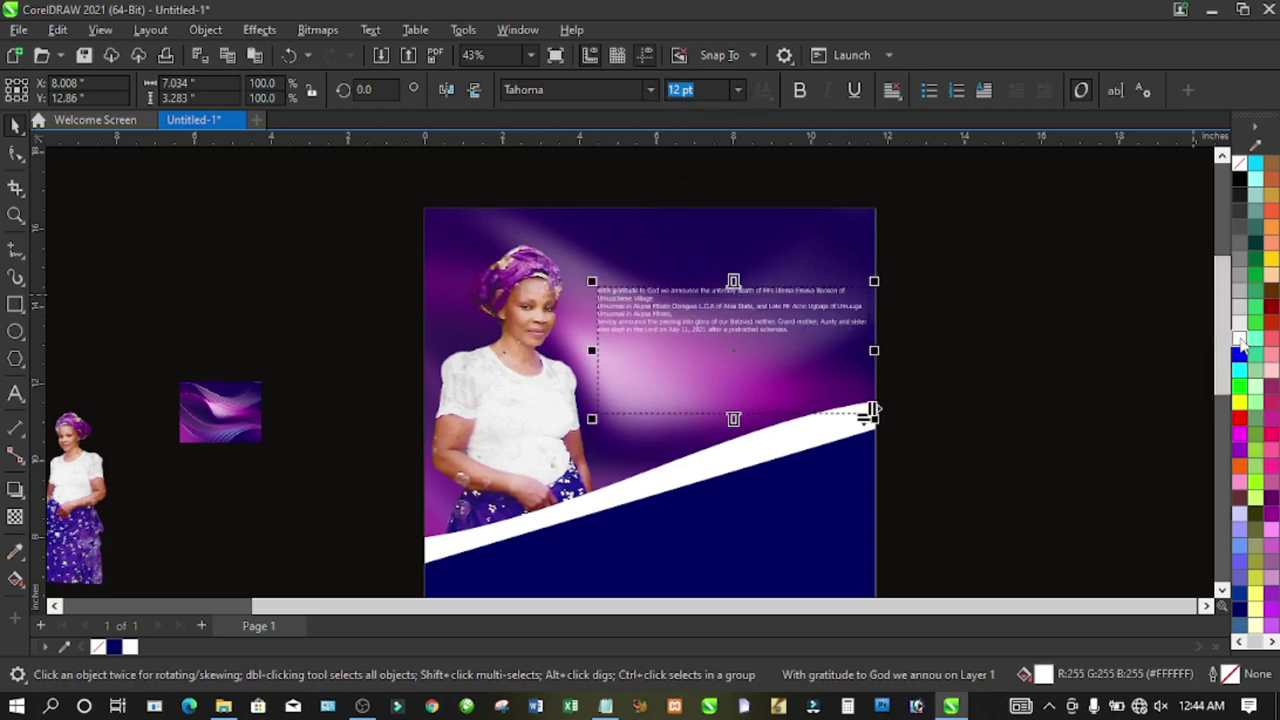
{"action": "key", "text": "z"}
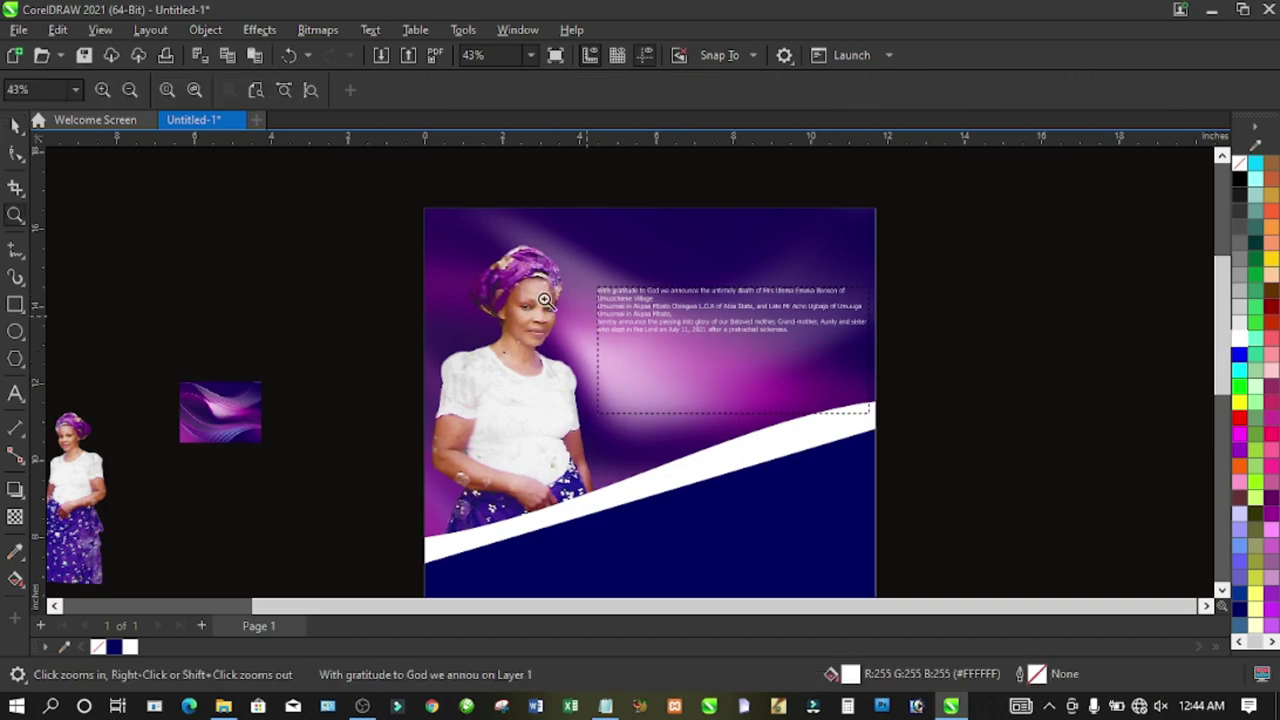
{"action": "left_click_drag", "start_coordinate": [385, 185], "coordinate": [976, 412]}
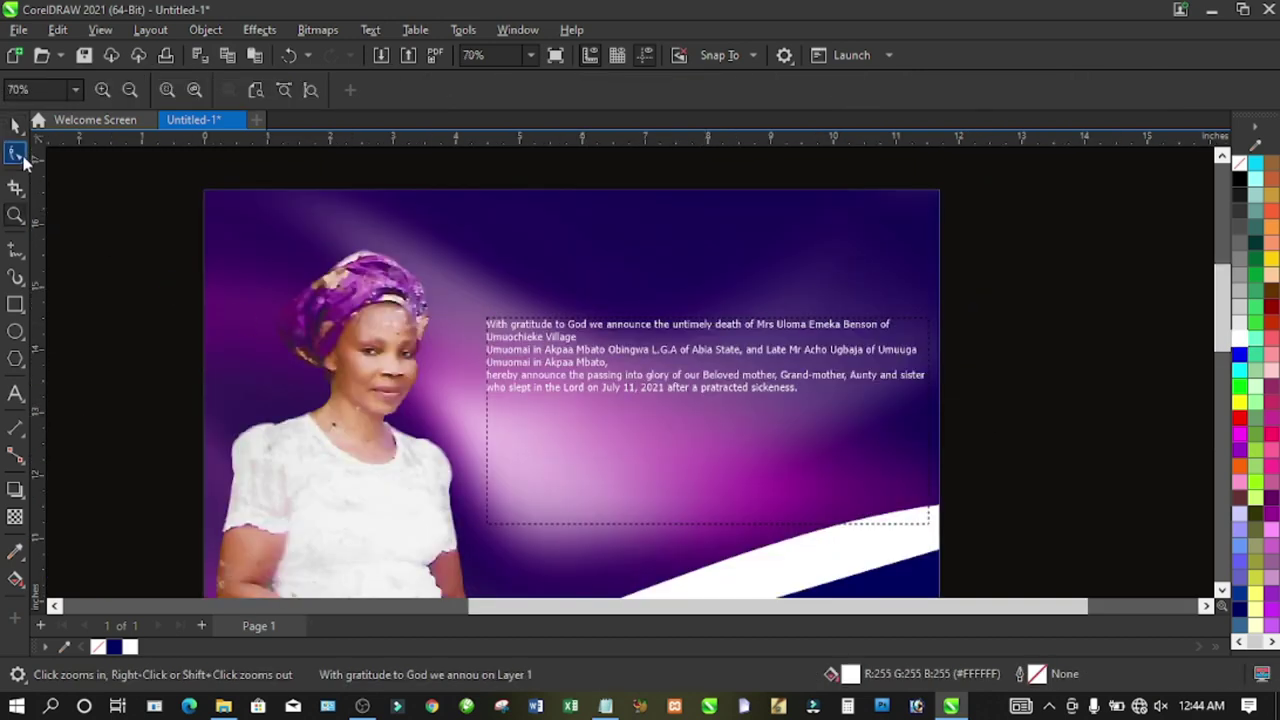
{"action": "left_click", "coordinate": [15, 125]}
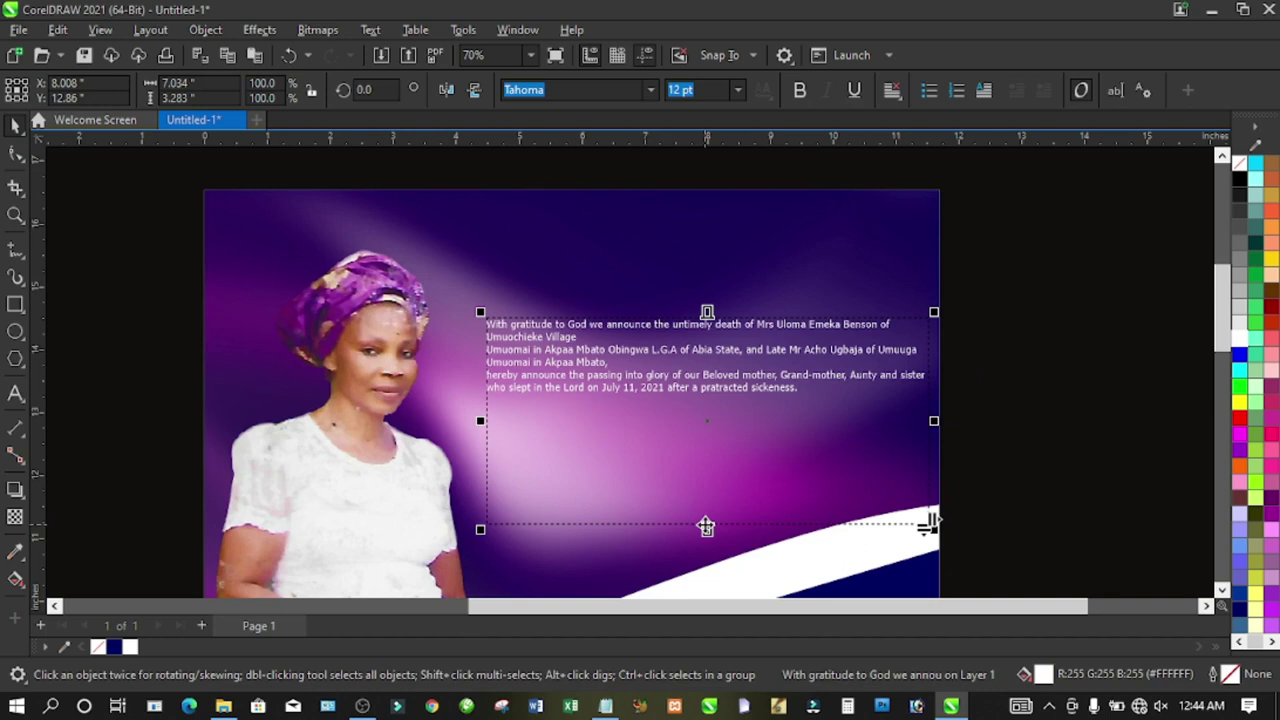
{"action": "left_click_drag", "start_coordinate": [709, 523], "coordinate": [706, 424]}
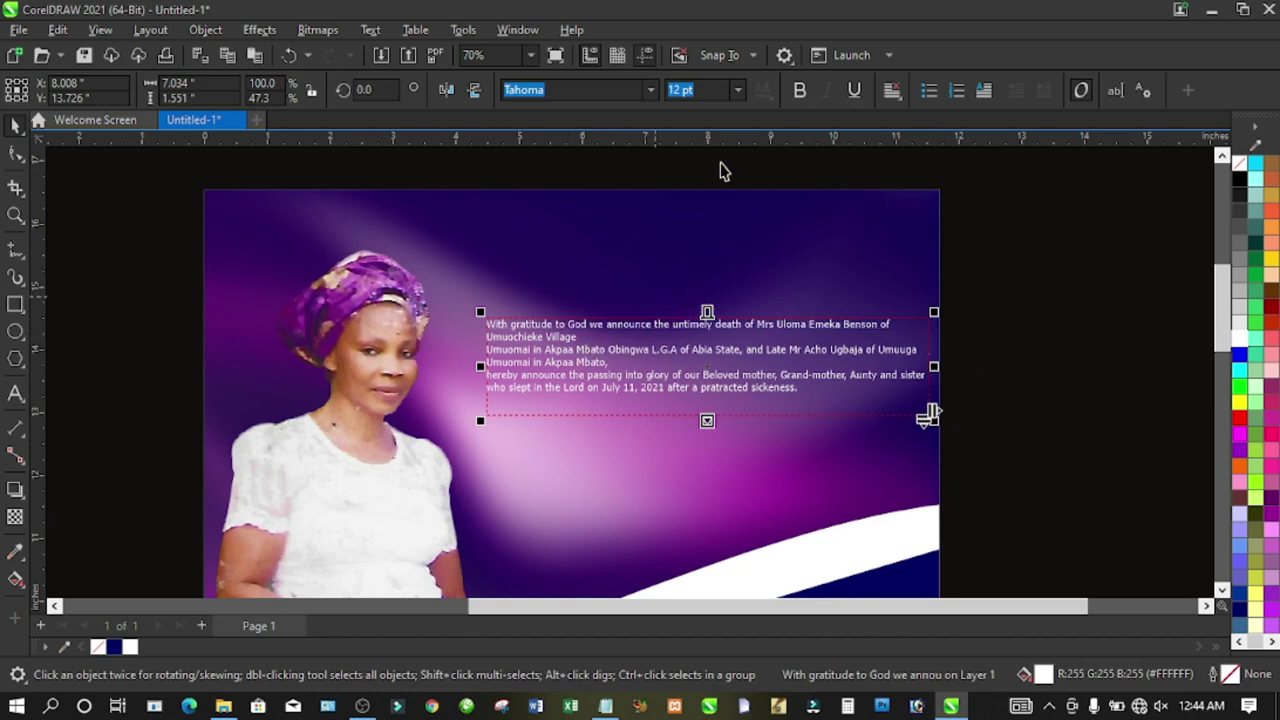
- Set the announcement to 14 pt and convert it to Title Case
{"action": "left_click", "coordinate": [738, 90]}
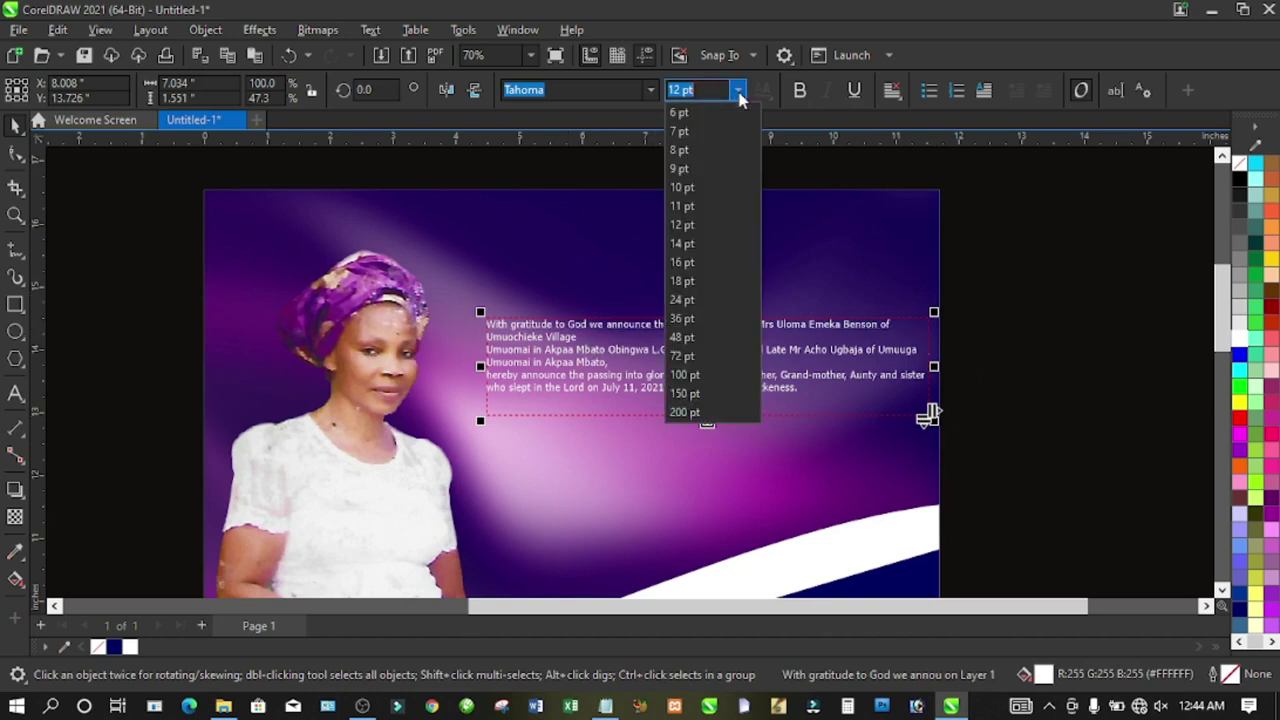
{"action": "left_click", "coordinate": [701, 245]}
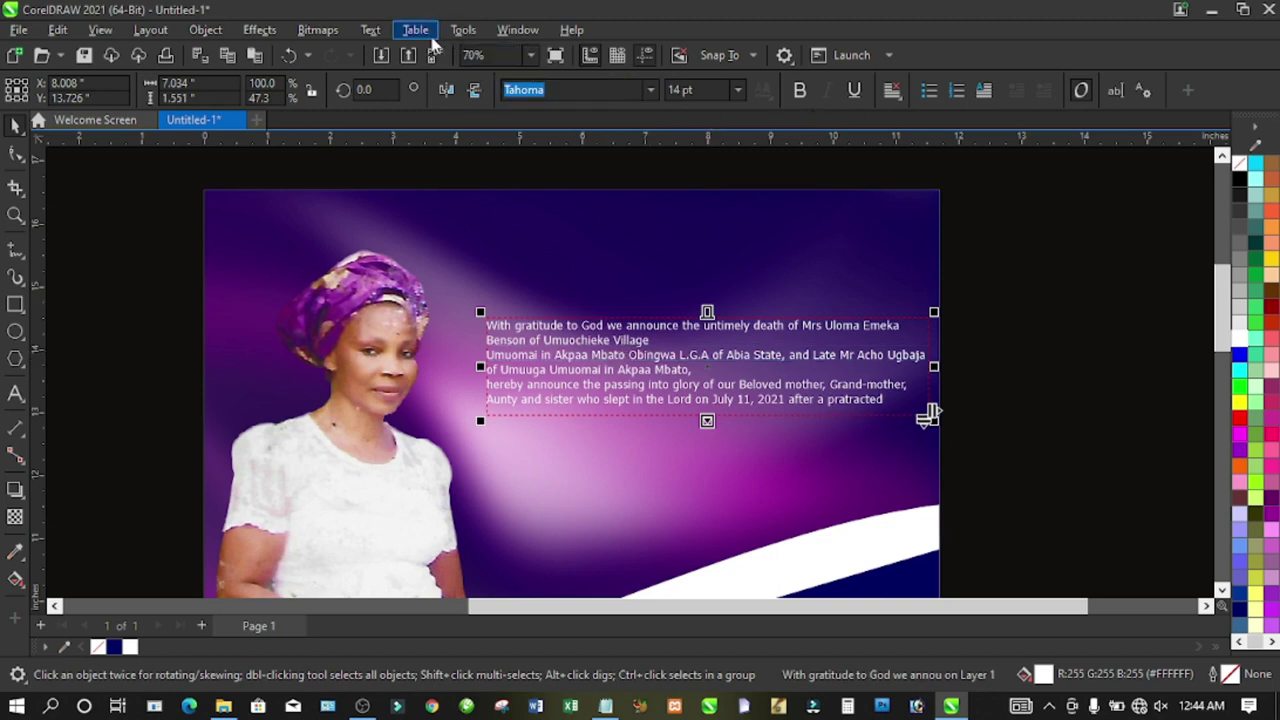
{"action": "left_click", "coordinate": [370, 29]}
{"action": "left_click", "coordinate": [410, 422]}
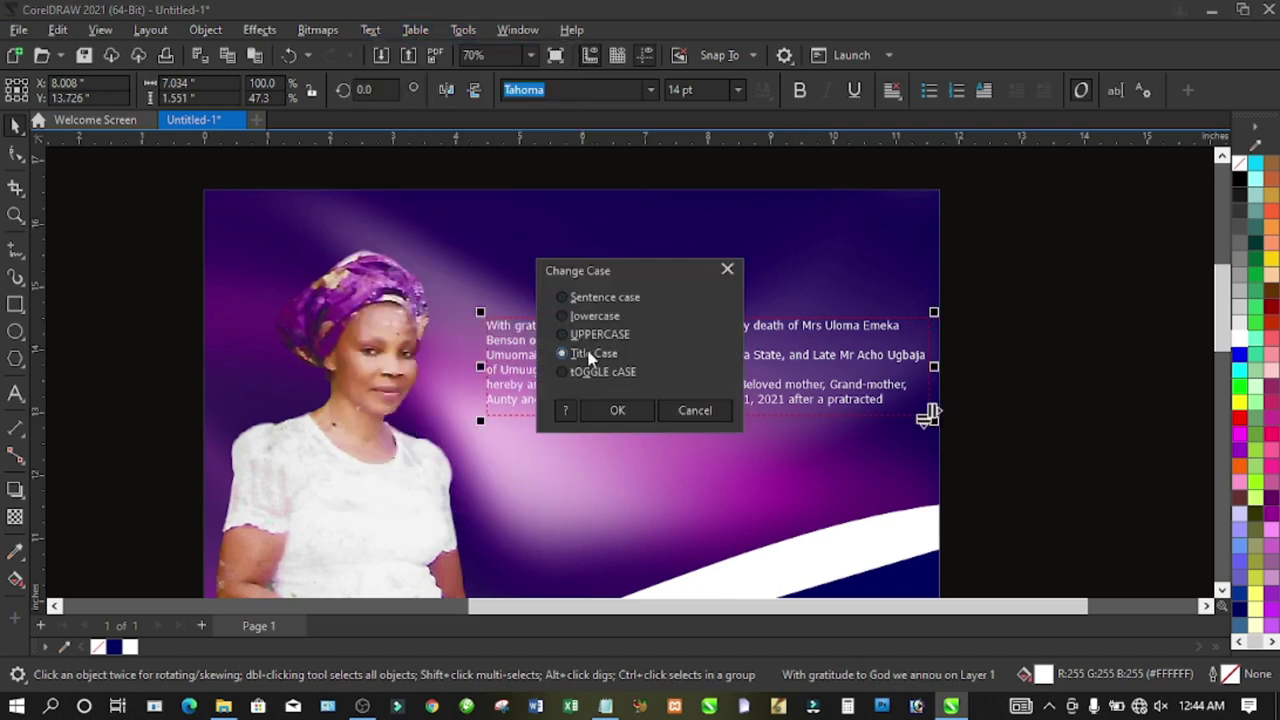
{"action": "left_click", "coordinate": [617, 410]}
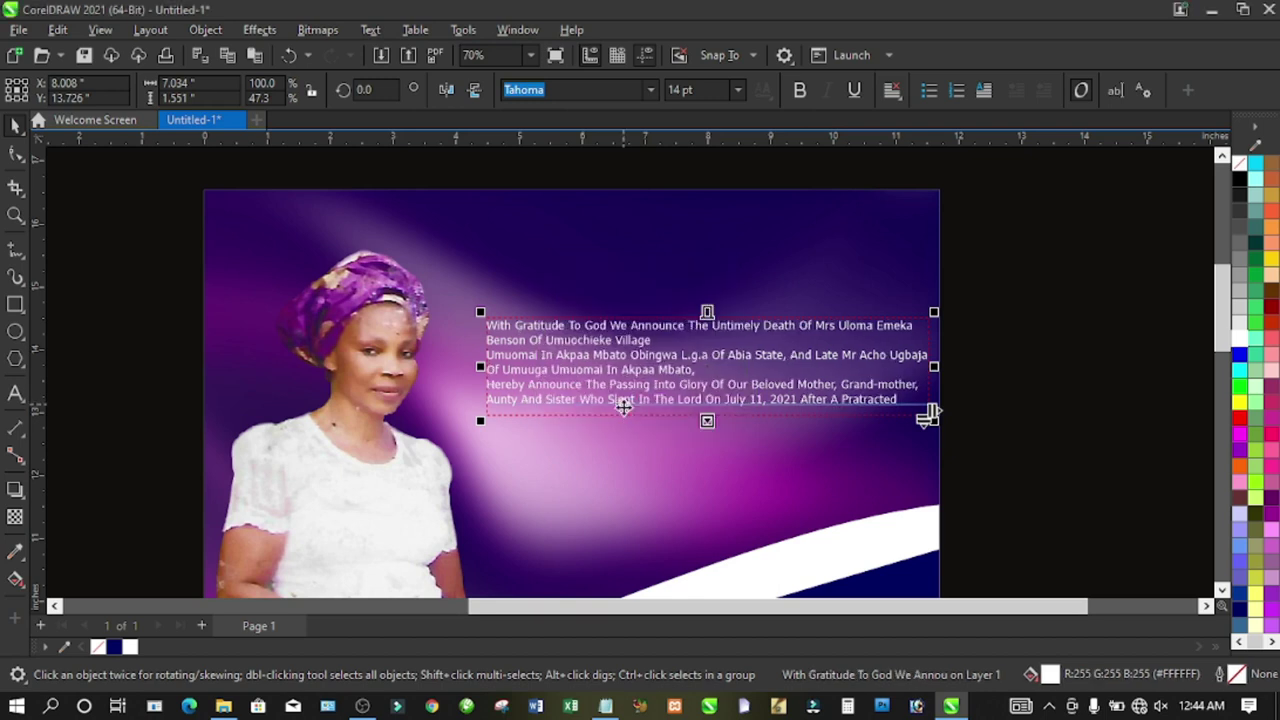
- Resize the text frame to show every line and make the announcement bold
{"action": "left_click_drag", "start_coordinate": [706, 420], "coordinate": [715, 447]}
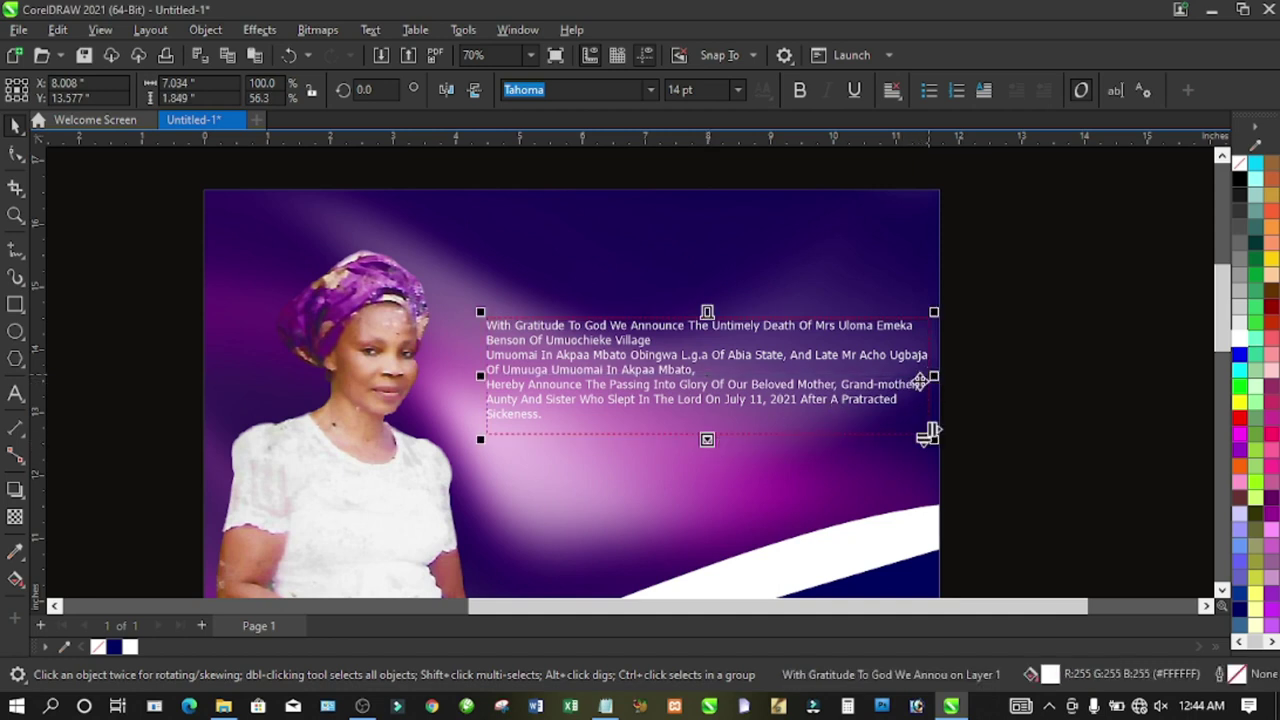
{"action": "left_click", "coordinate": [920, 393]}
{"action": "mouse_move", "coordinate": [920, 393]}
{"action": "left_mouse_down"}
{"action": "mouse_move", "coordinate": [934, 391]}
{"action": "mouse_move", "coordinate": [929, 380]}
{"action": "left_mouse_up"}
{"action": "key", "text": "ctrl+b"}
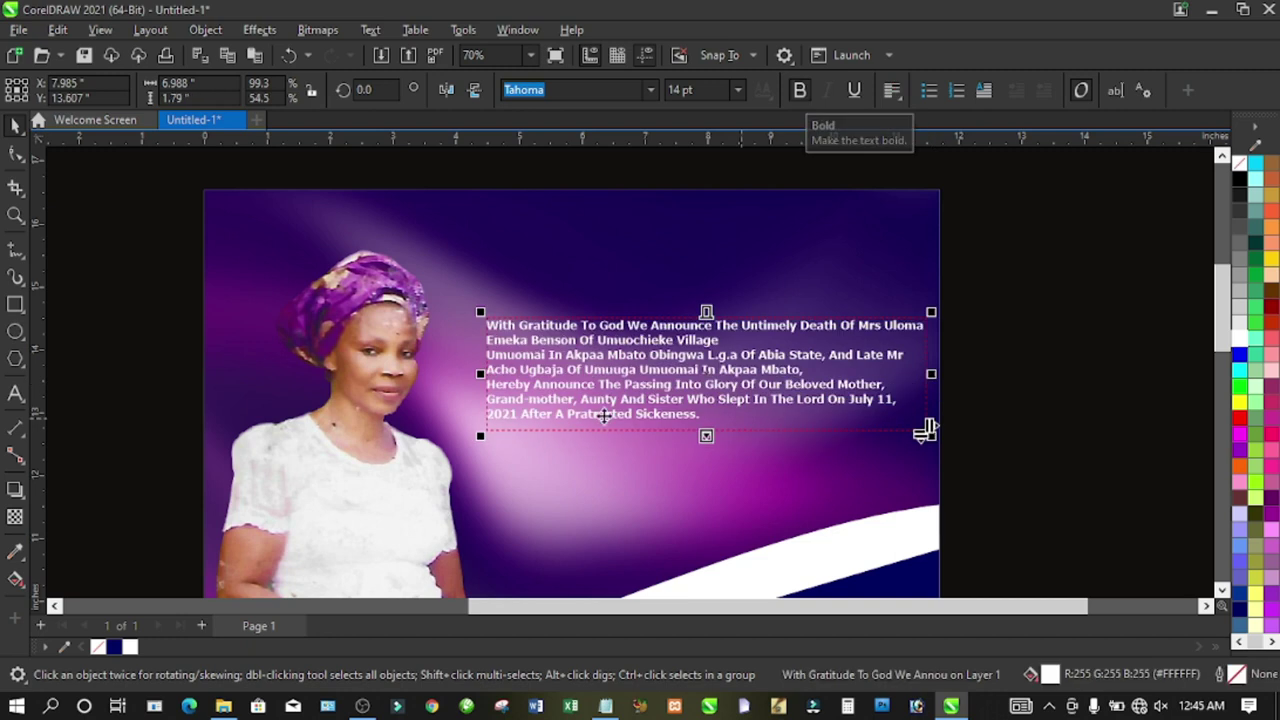
- Widen the paragraph's line spacing and move the announcement slightly lower
{"action": "left_click", "coordinate": [16, 155]}
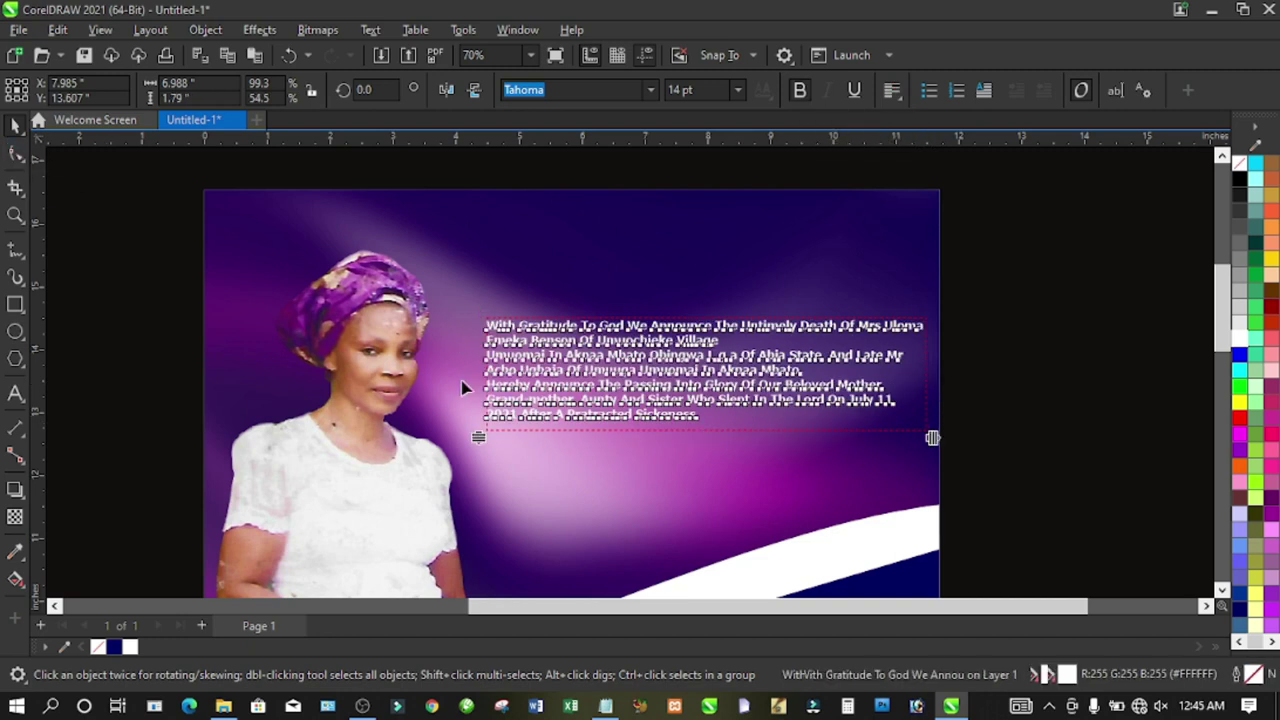
{"action": "left_click_drag", "start_coordinate": [477, 437], "coordinate": [480, 449]}
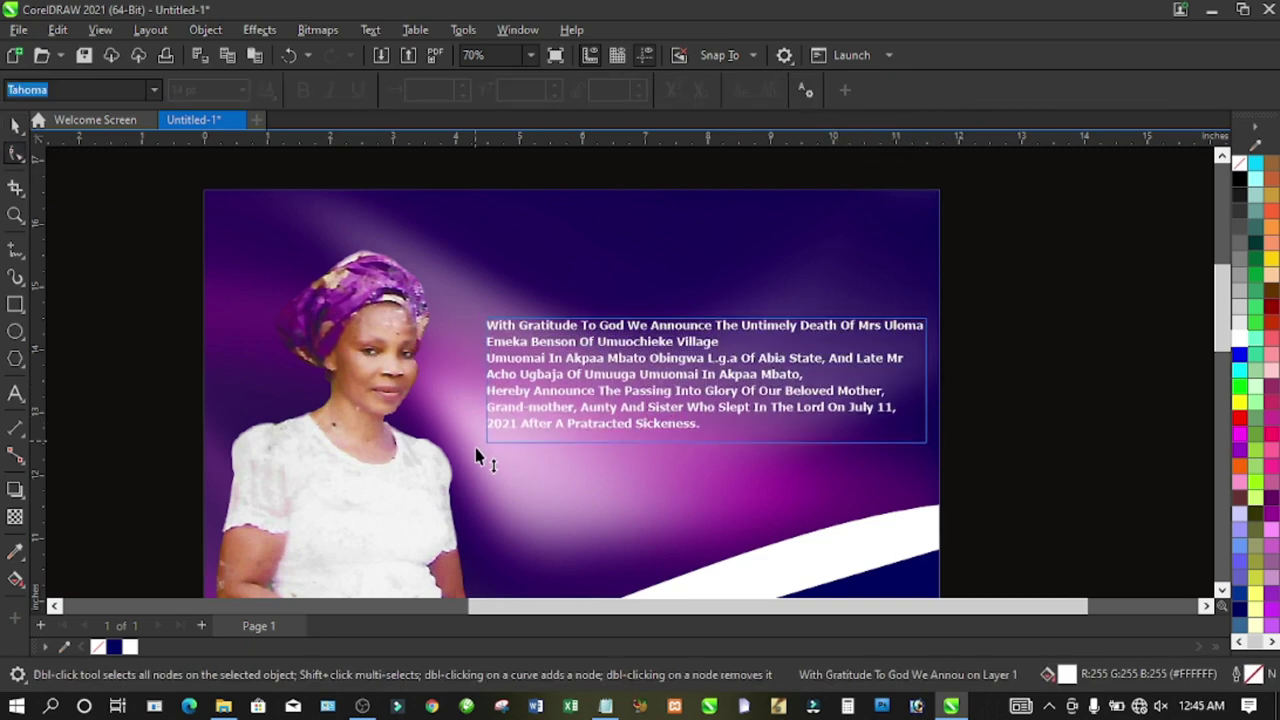
{"action": "left_click", "coordinate": [16, 130]}
{"action": "left_click", "coordinate": [54, 289]}
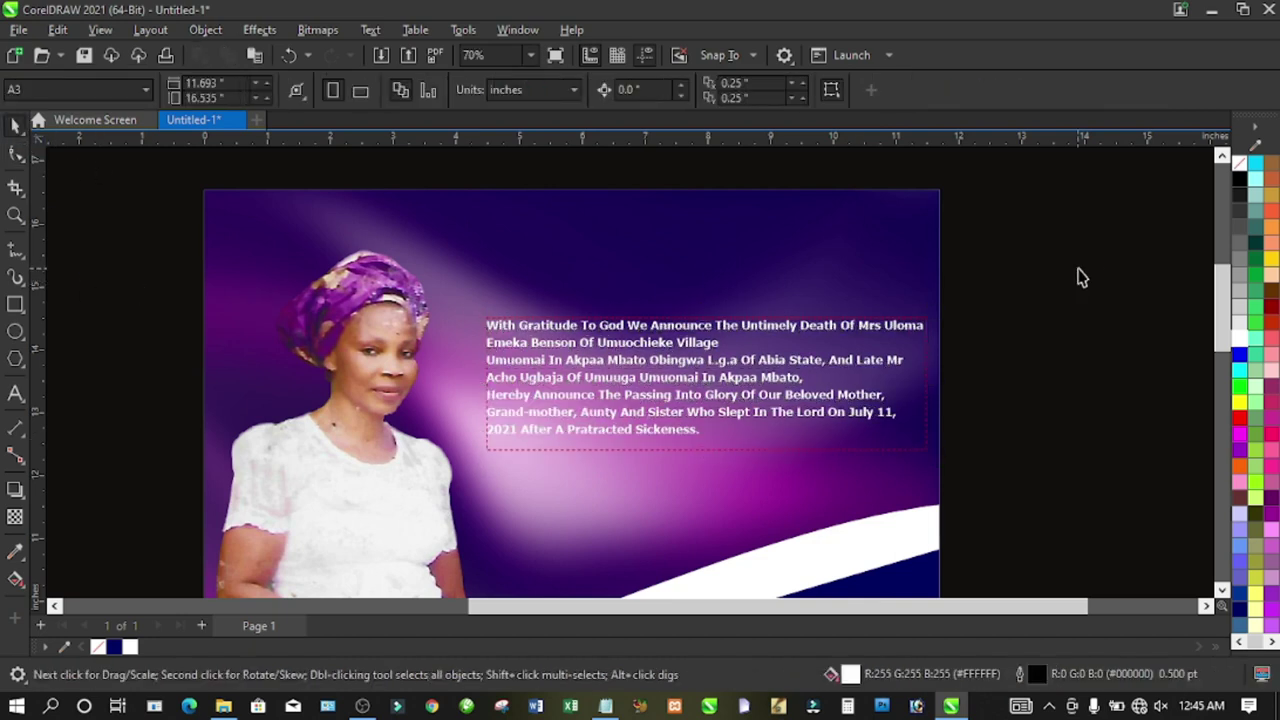
{"action": "scroll", "coordinate": [1170, 304], "scroll_direction": "down", "scroll_amount": 1}
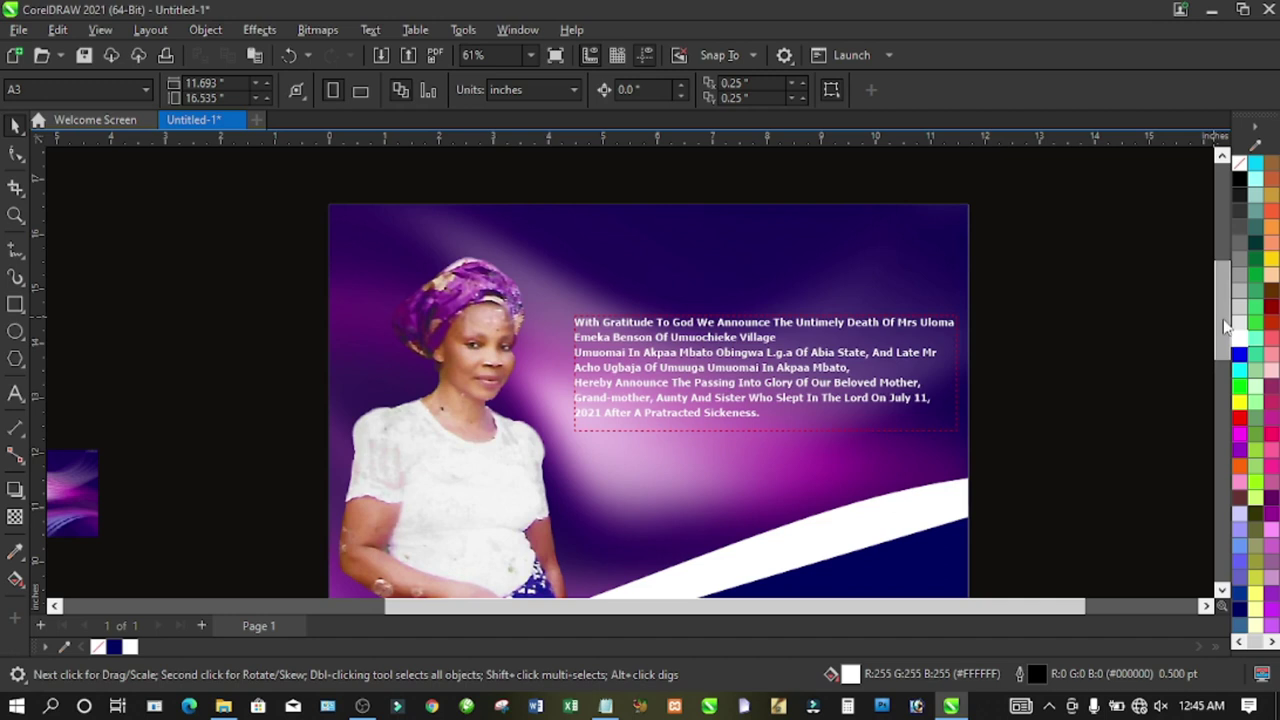
{"action": "scroll", "coordinate": [1225, 335], "scroll_direction": "down", "scroll_amount": 1}
{"action": "left_click_drag", "start_coordinate": [780, 350], "coordinate": [785, 392]}
{"action": "left_click", "coordinate": [1049, 309]}
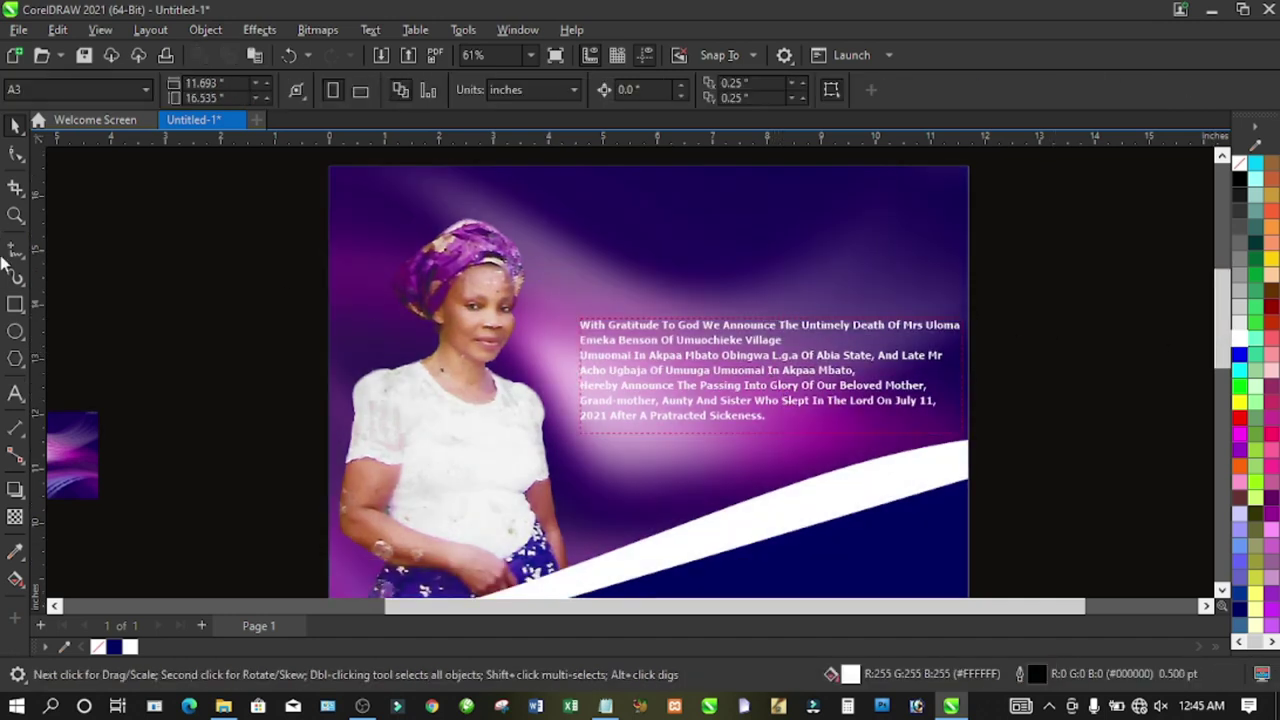
{"action": "left_click", "coordinate": [15, 393]}
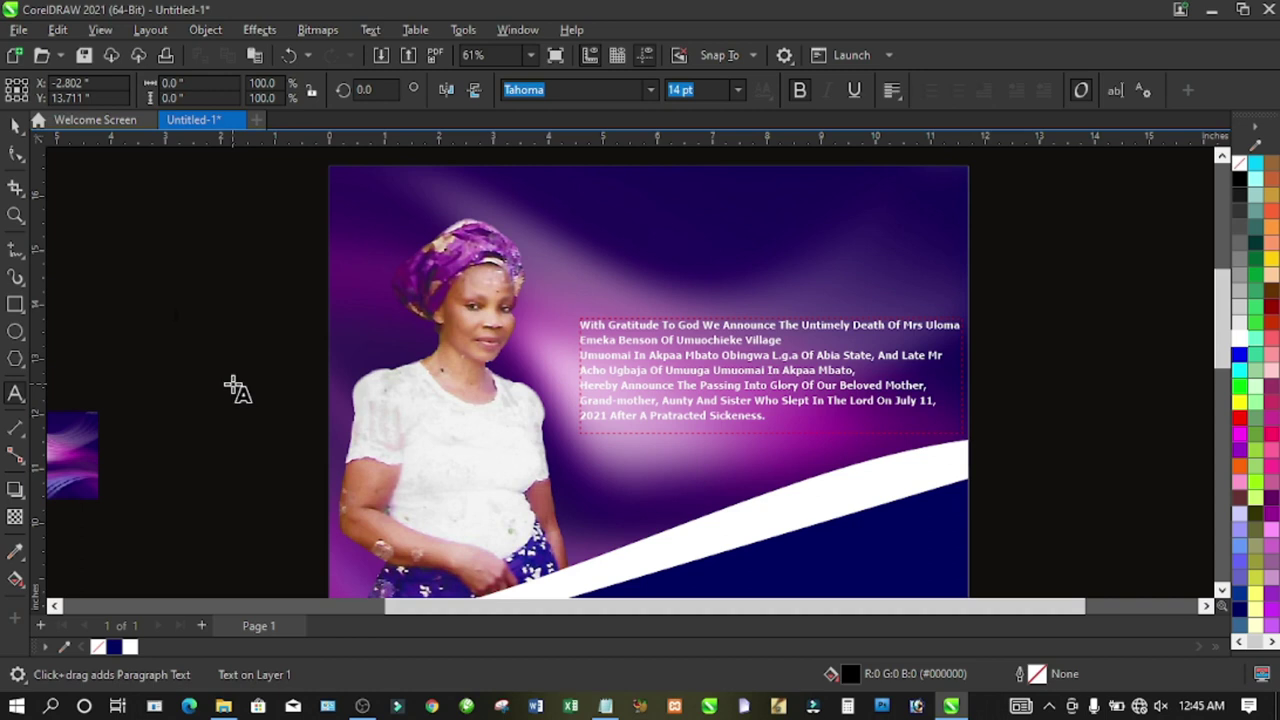
- Type the heading GLORIOUS HOME CALL beside the page and scale it up
{"action": "type", "text": "text"}
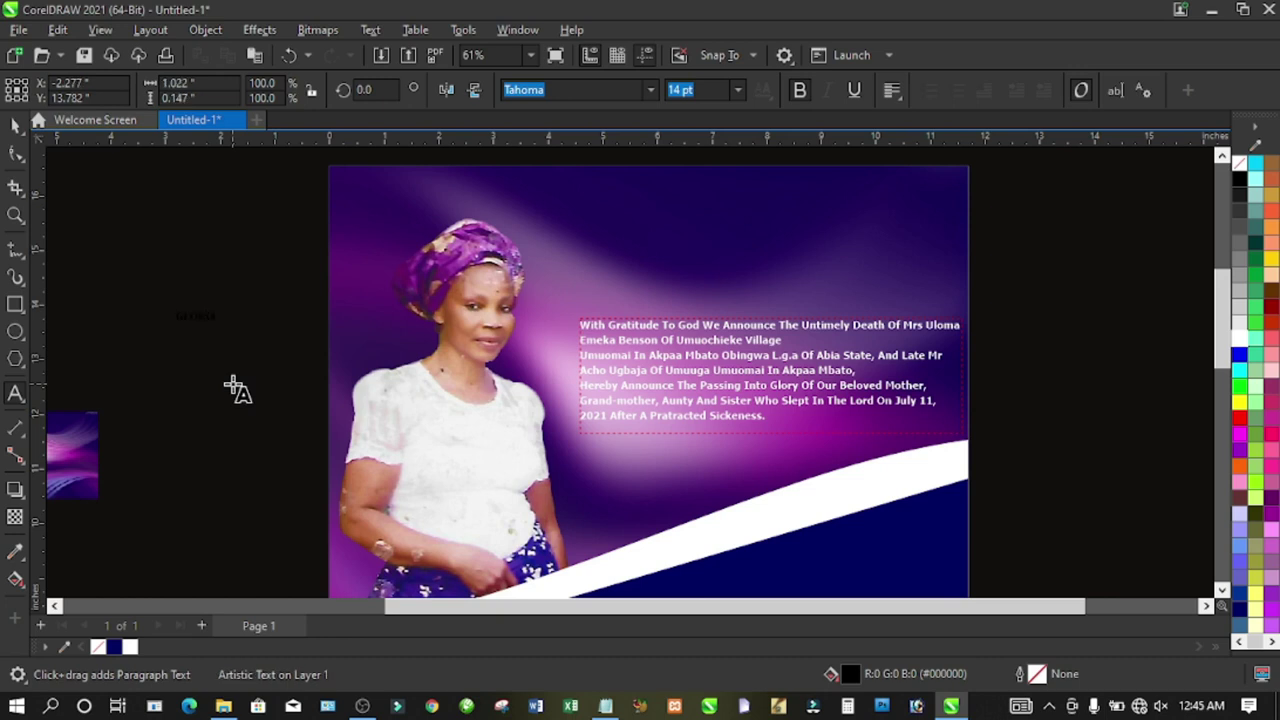
{"action": "key", "text": "Escape"}
{"action": "key", "text": "ctrl+z"}
{"action": "left_click", "coordinate": [163, 316]}
{"action": "left_click", "coordinate": [12, 125]}
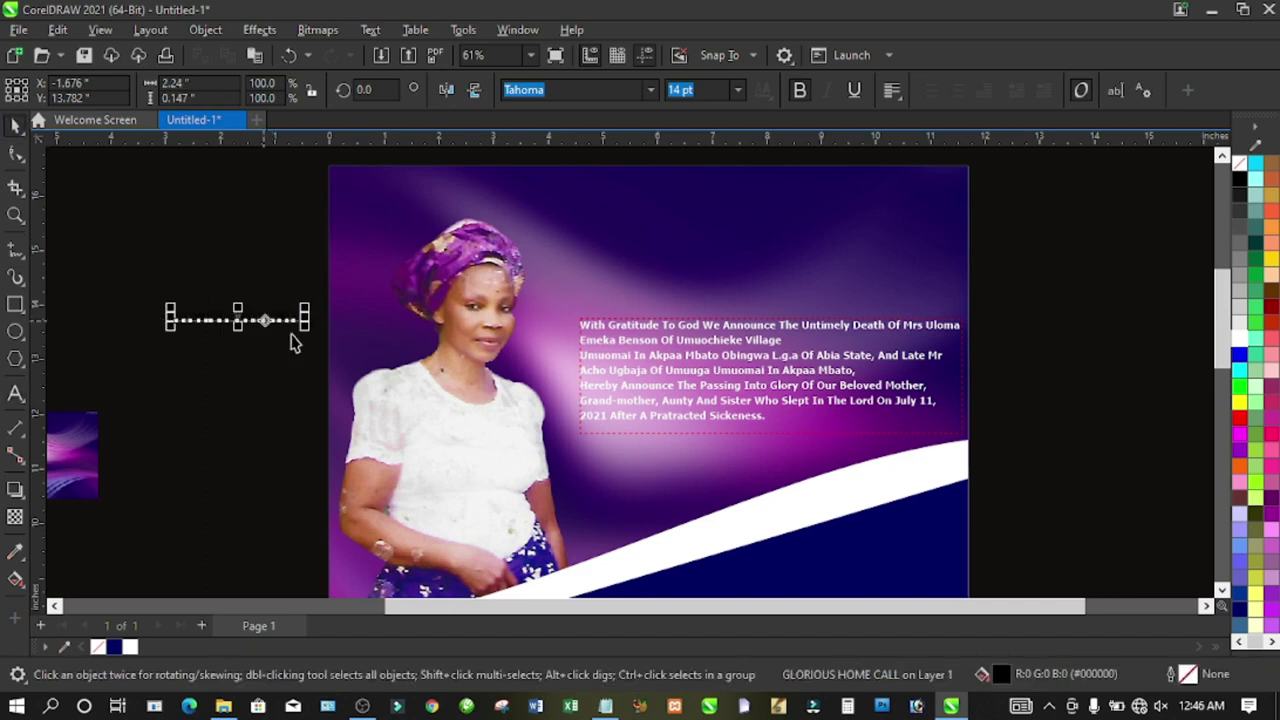
{"action": "left_click_drag", "start_coordinate": [304, 326], "coordinate": [400, 429]}
{"action": "left_click_drag", "start_coordinate": [286, 320], "coordinate": [232, 311]}
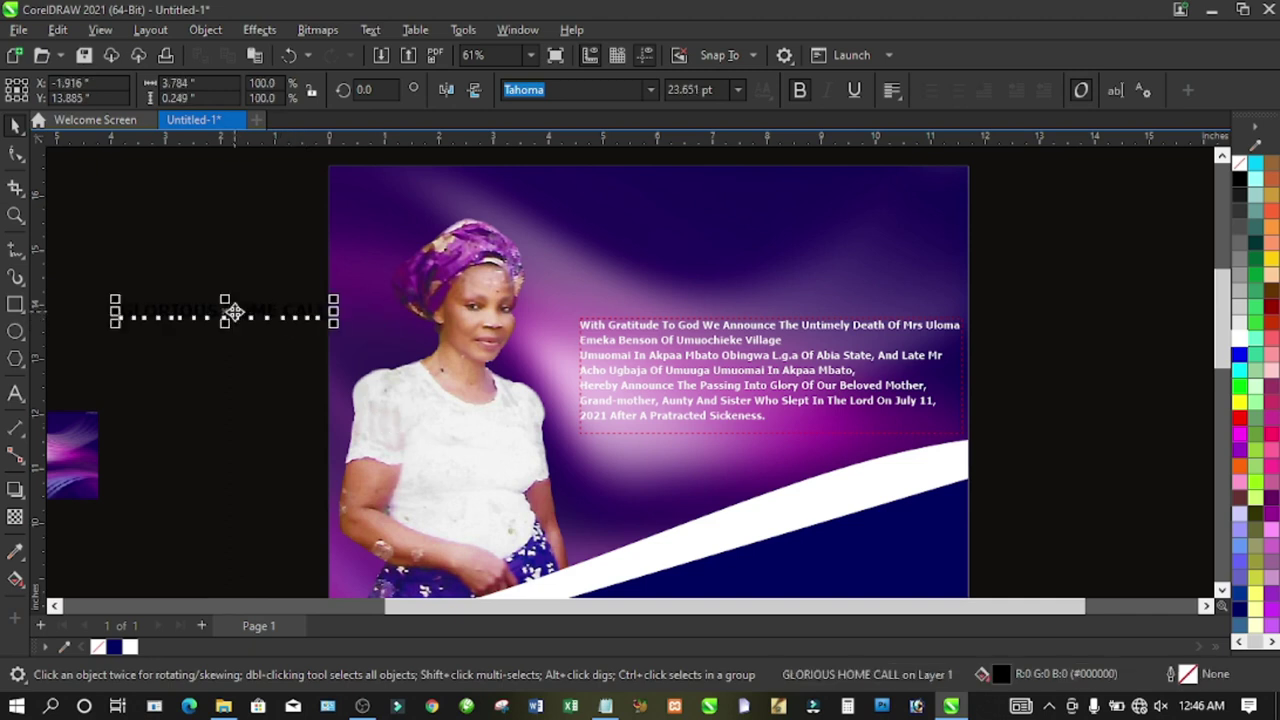
- Break the heading apart, put a yellow GLORIOUS at top right, and move HOME beneath it
{"action": "key", "text": "ctrl+k"}
{"action": "left_click", "coordinate": [170, 312]}
{"action": "left_click_drag", "start_coordinate": [178, 310], "coordinate": [971, 286]}
{"action": "left_click_drag", "start_coordinate": [898, 253], "coordinate": [898, 253]}
{"action": "left_click_drag", "start_coordinate": [900, 200], "coordinate": [873, 209]}
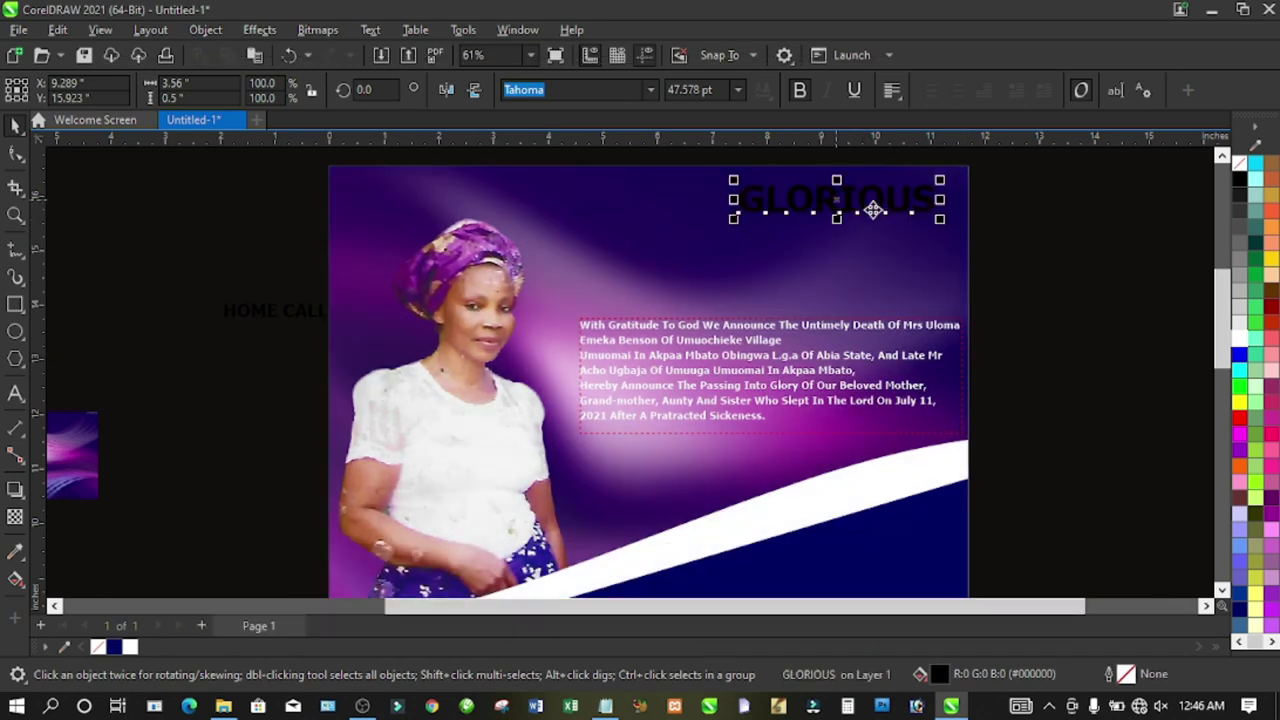
{"action": "left_click", "coordinate": [1239, 342]}
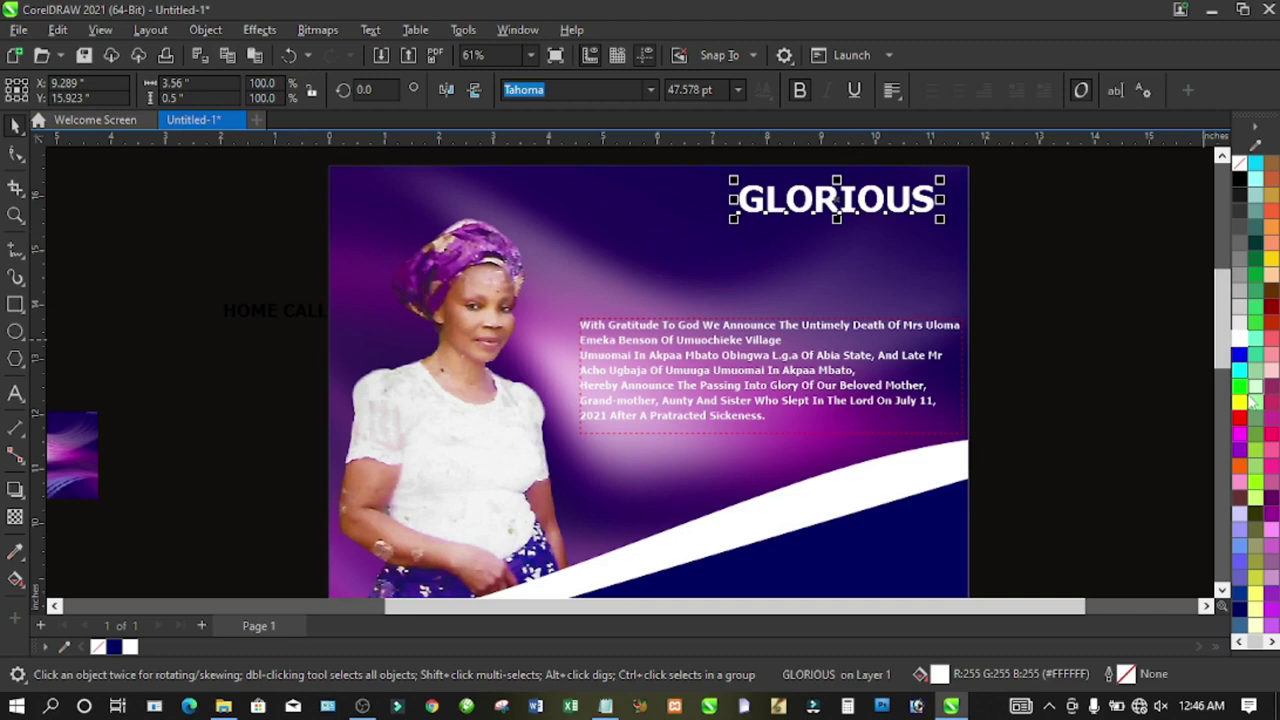
{"action": "left_click", "coordinate": [1240, 404]}
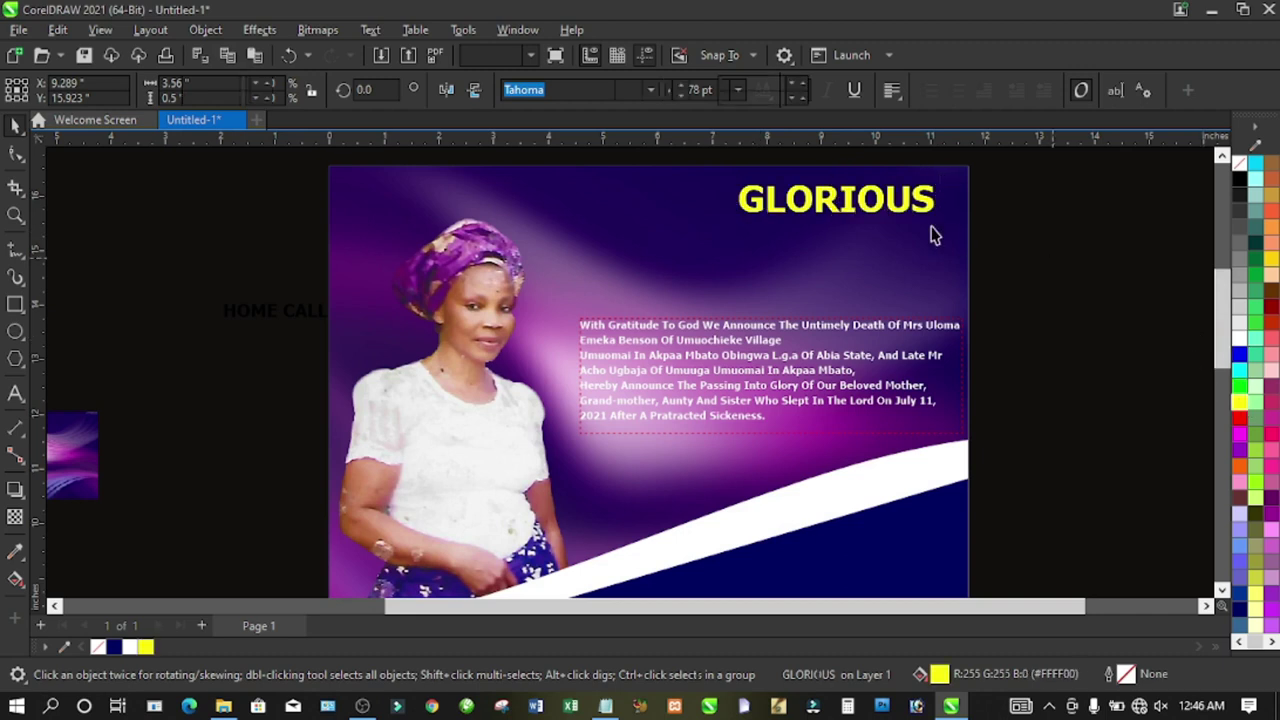
{"action": "key", "text": "Escape"}
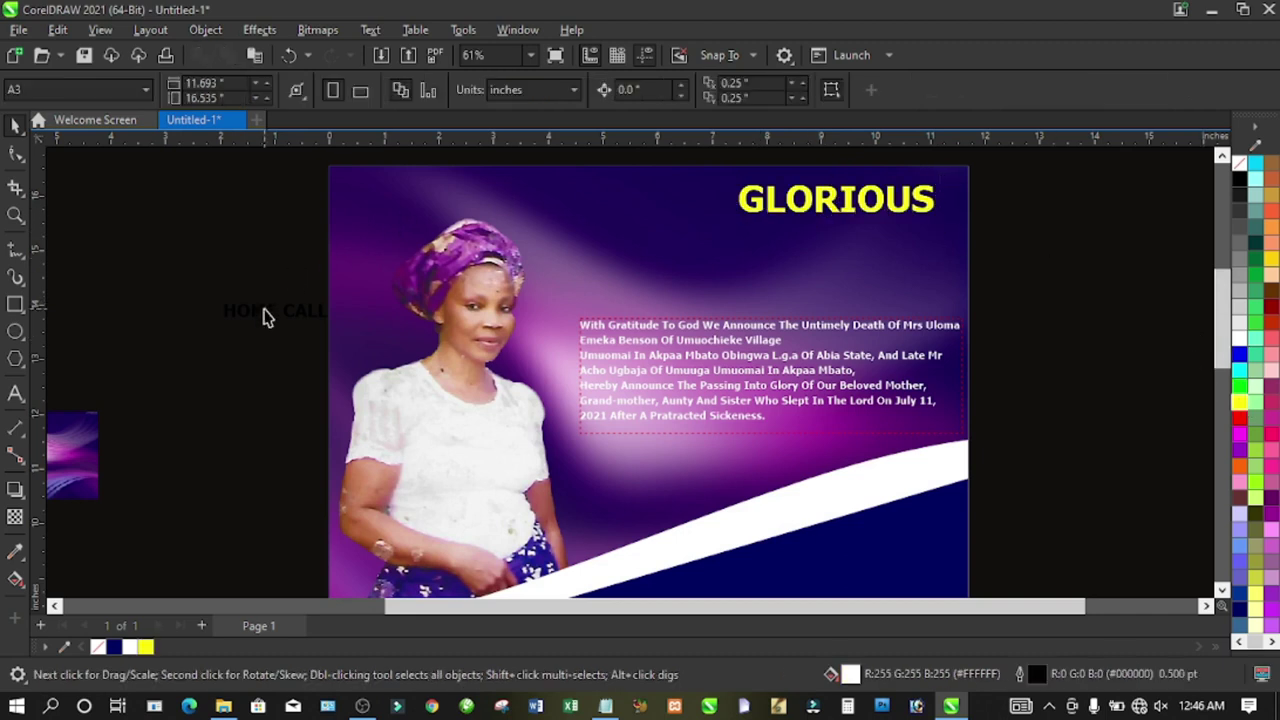
{"action": "left_click_drag", "start_coordinate": [265, 316], "coordinate": [903, 274]}
- Set HOME in white Another Day V2 script, enlarged slightly to about 45 pt
{"action": "left_click_drag", "start_coordinate": [856, 236], "coordinate": [850, 234]}
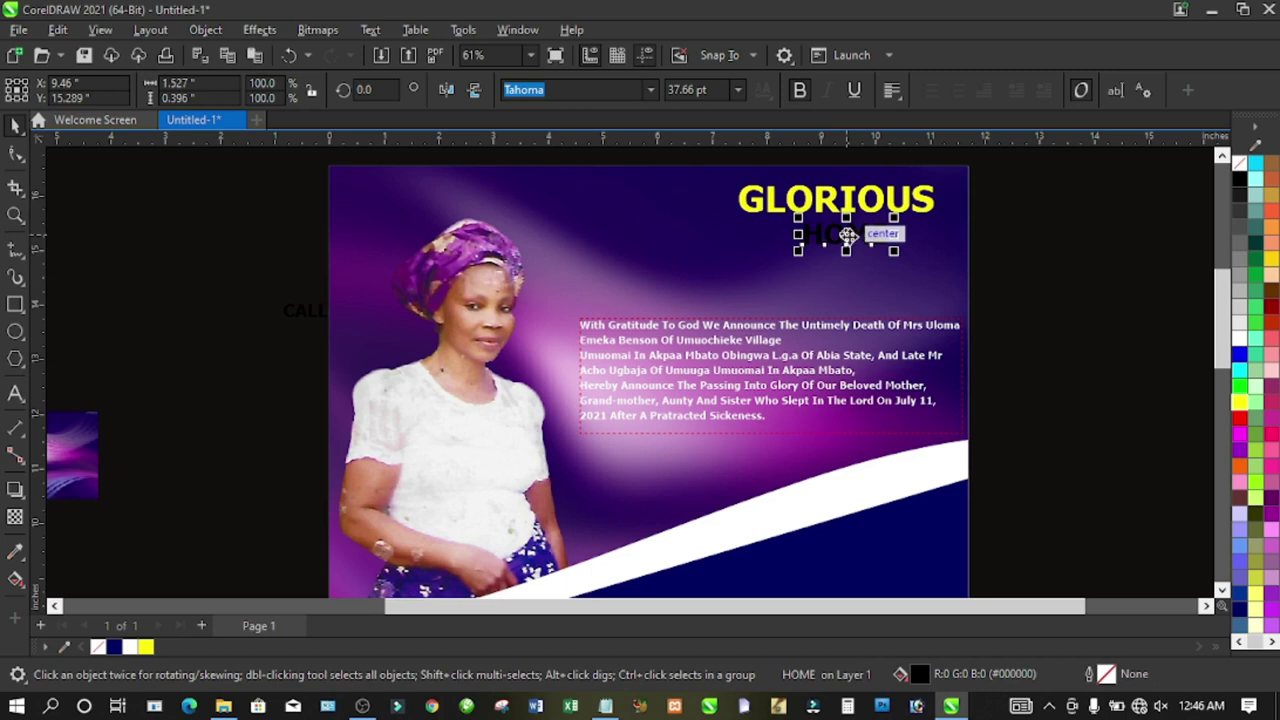
{"action": "left_click", "coordinate": [650, 90]}
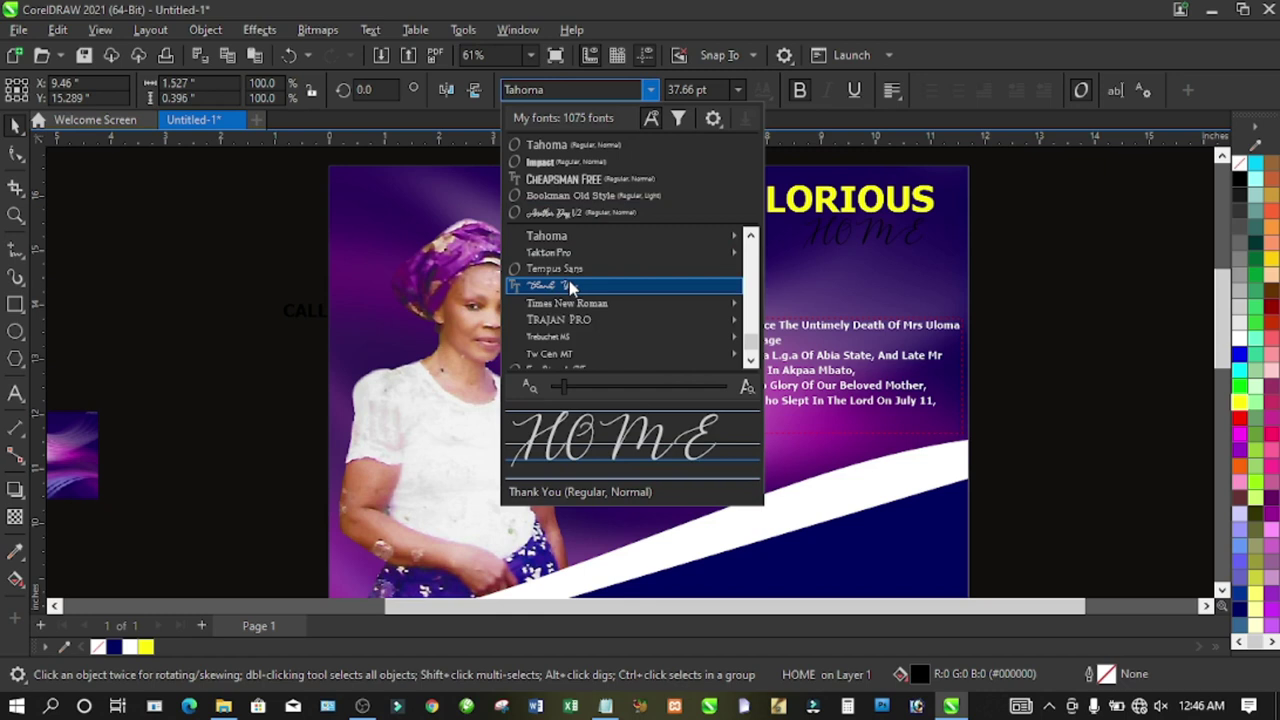
{"action": "left_click", "coordinate": [574, 213]}
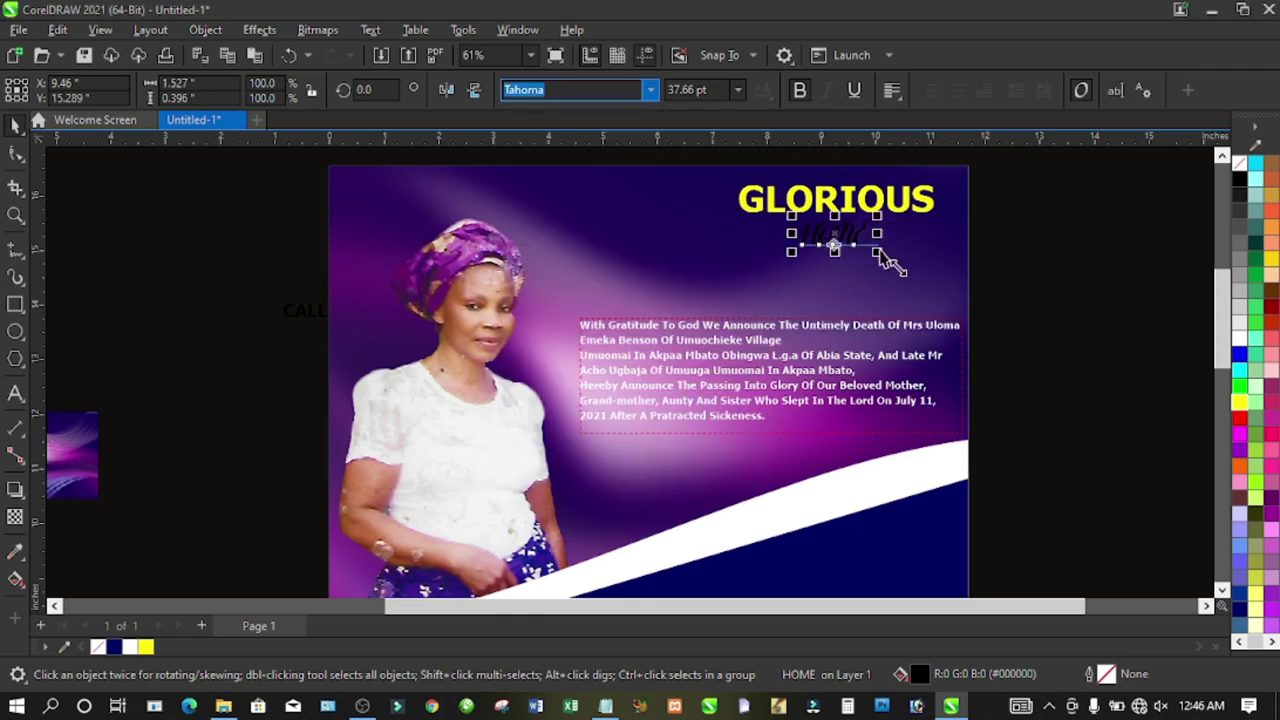
{"action": "mouse_move", "coordinate": [895, 265]}
{"action": "left_mouse_down"}
{"action": "mouse_move", "coordinate": [908, 269]}
{"action": "mouse_move", "coordinate": [891, 266]}
{"action": "left_mouse_up"}
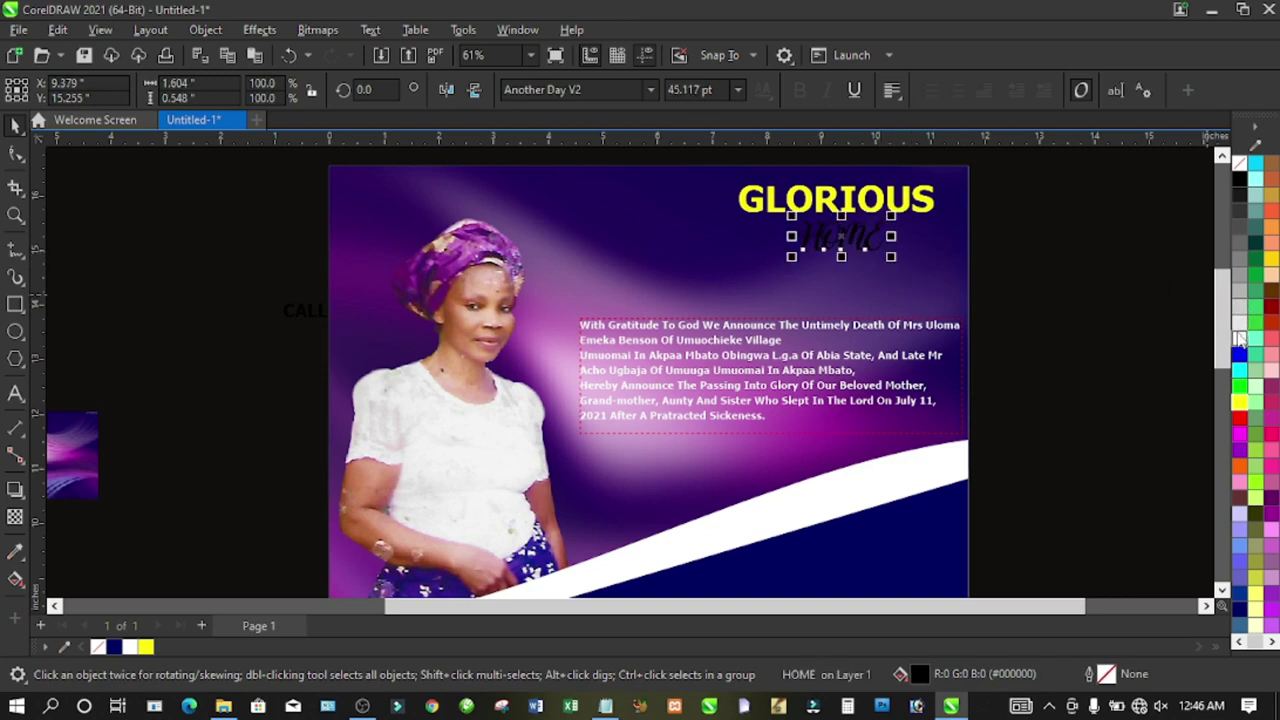
{"action": "left_click", "coordinate": [1239, 338]}
{"action": "left_click", "coordinate": [1090, 313]}
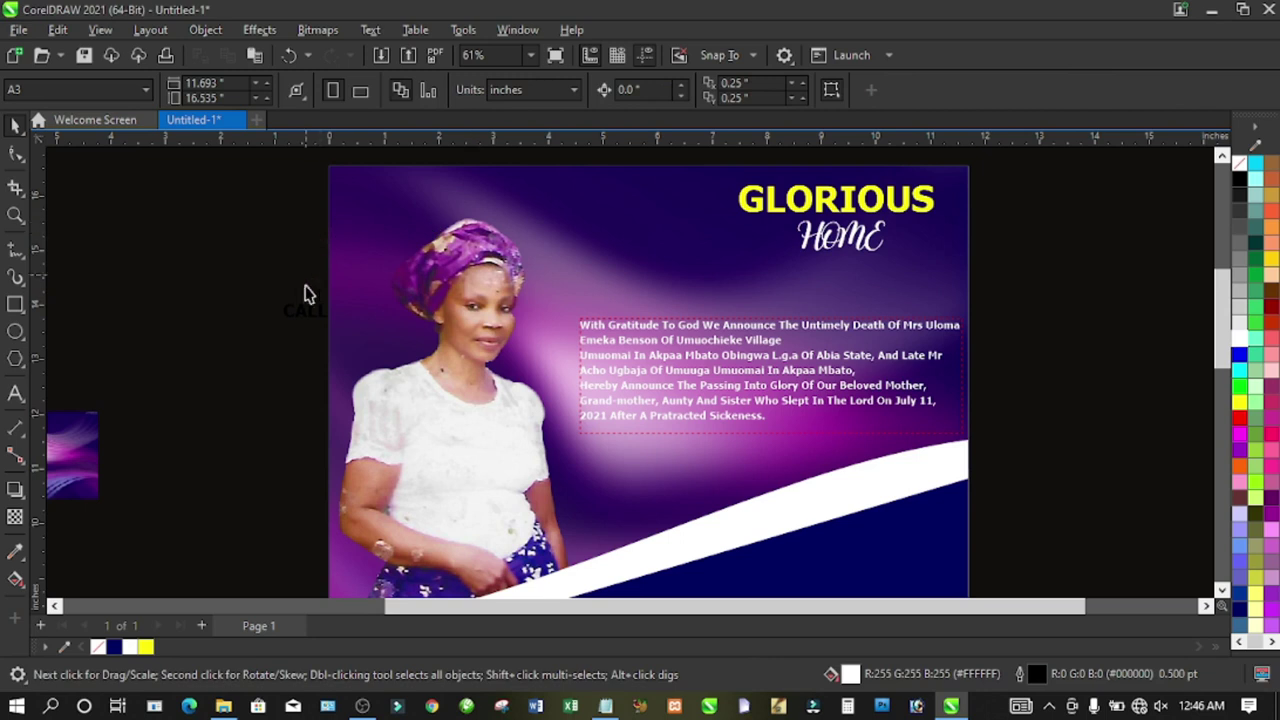
- Place a yellow CALL under HOME and centre the three title lines on each other
{"action": "left_click_drag", "start_coordinate": [309, 314], "coordinate": [914, 314]}
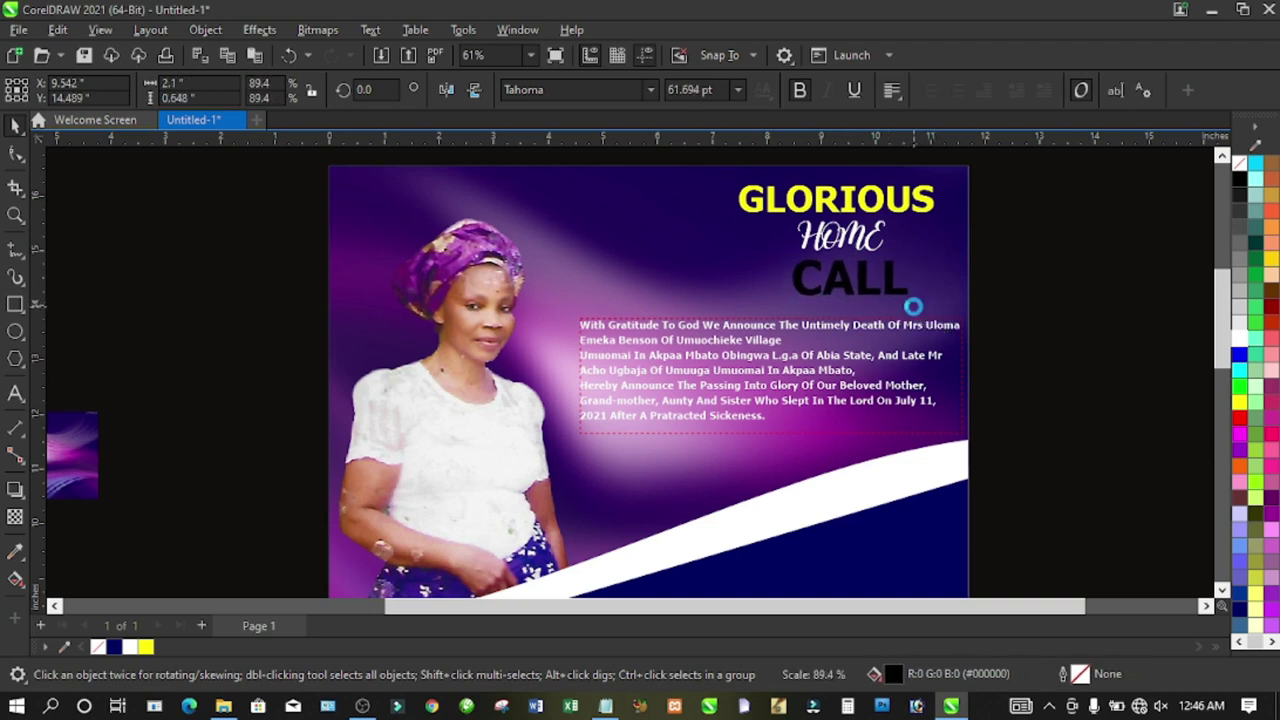
{"action": "left_click", "coordinate": [1240, 403]}
{"action": "left_click", "coordinate": [1085, 335]}
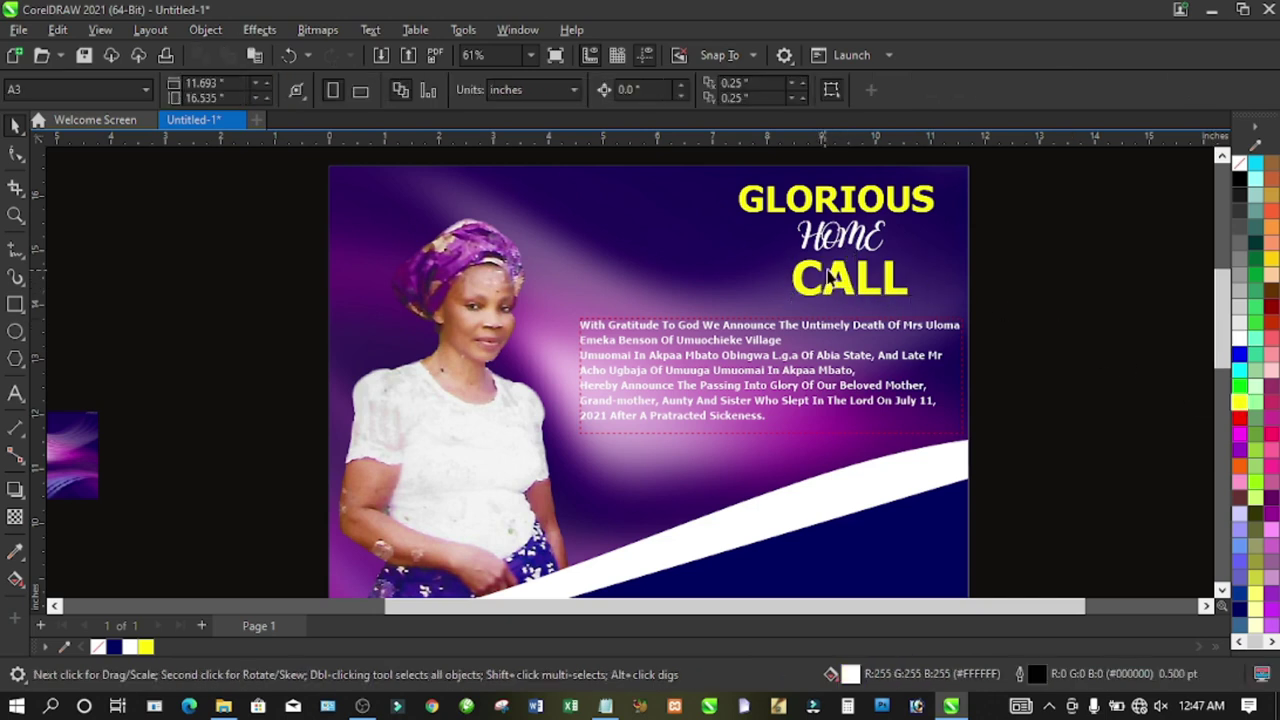
{"action": "left_click_drag", "start_coordinate": [704, 159], "coordinate": [1024, 308]}
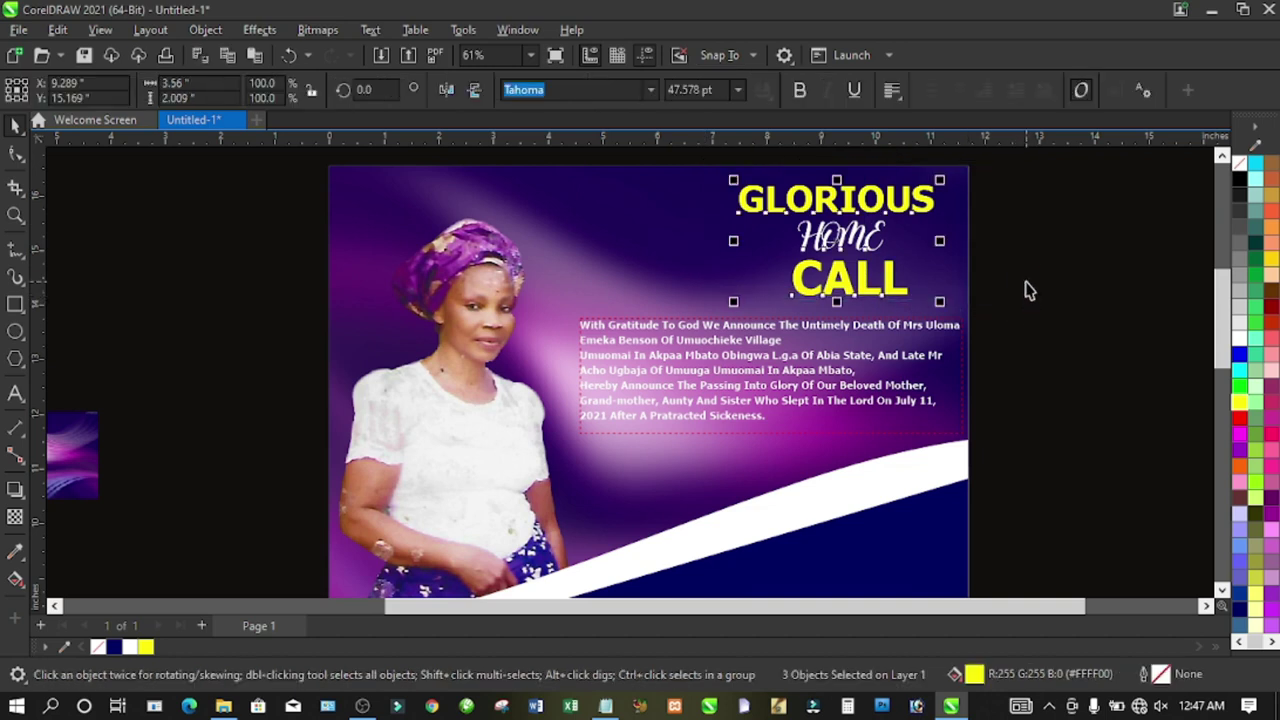
{"action": "key", "text": "c"}
{"action": "left_click", "coordinate": [975, 278]}
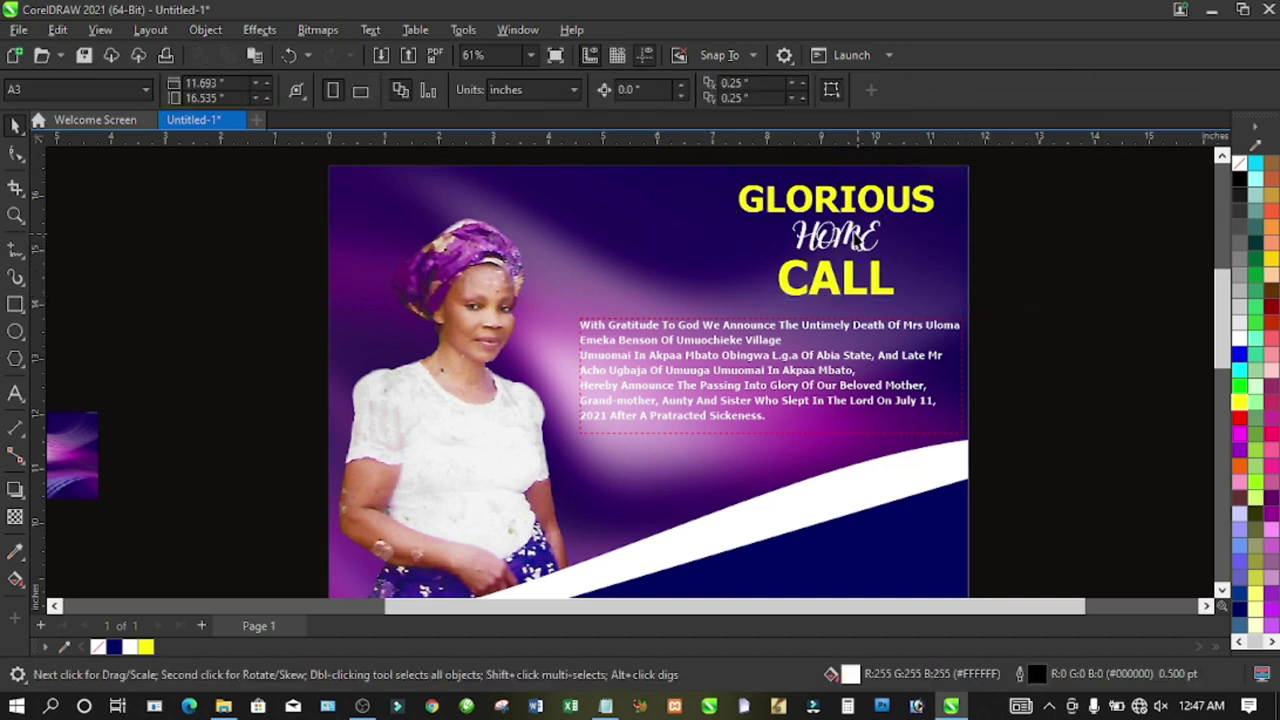
- Slant GLORIOUS to the right and nudge the tribute paragraph slightly down
{"action": "left_click", "coordinate": [830, 204]}
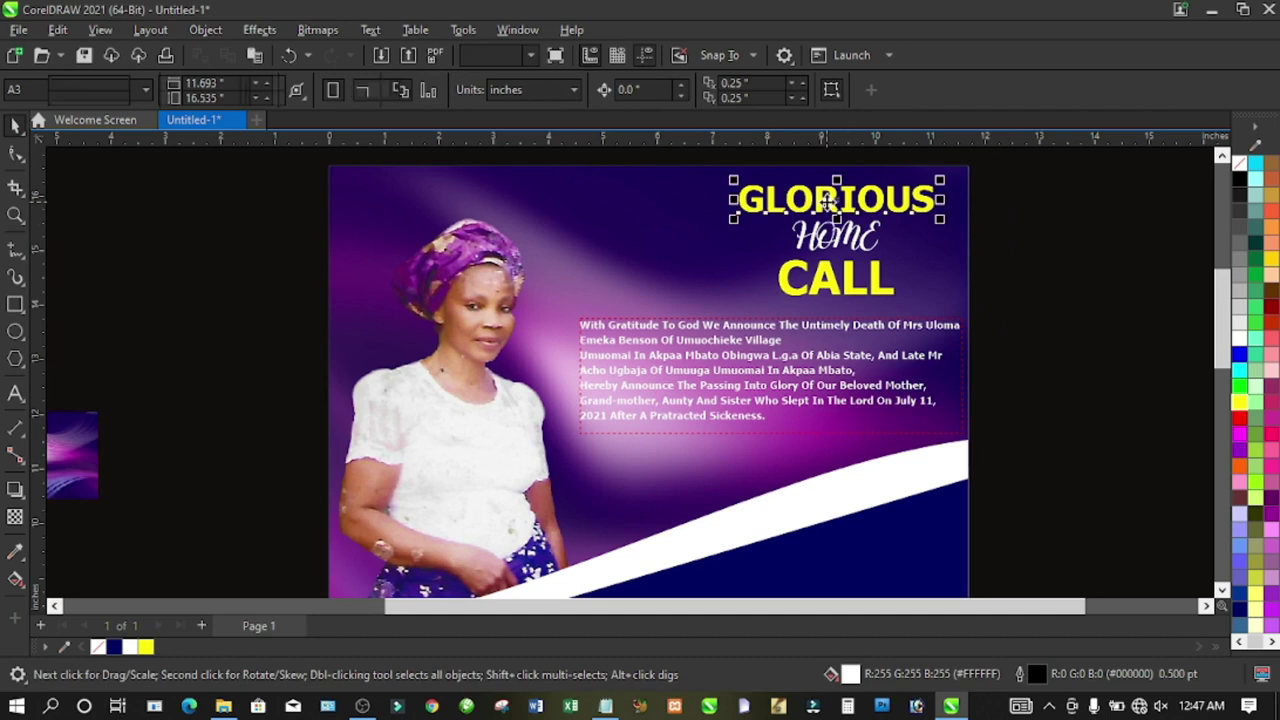
{"action": "left_click", "coordinate": [836, 199]}
{"action": "left_click_drag", "start_coordinate": [838, 180], "coordinate": [870, 187]}
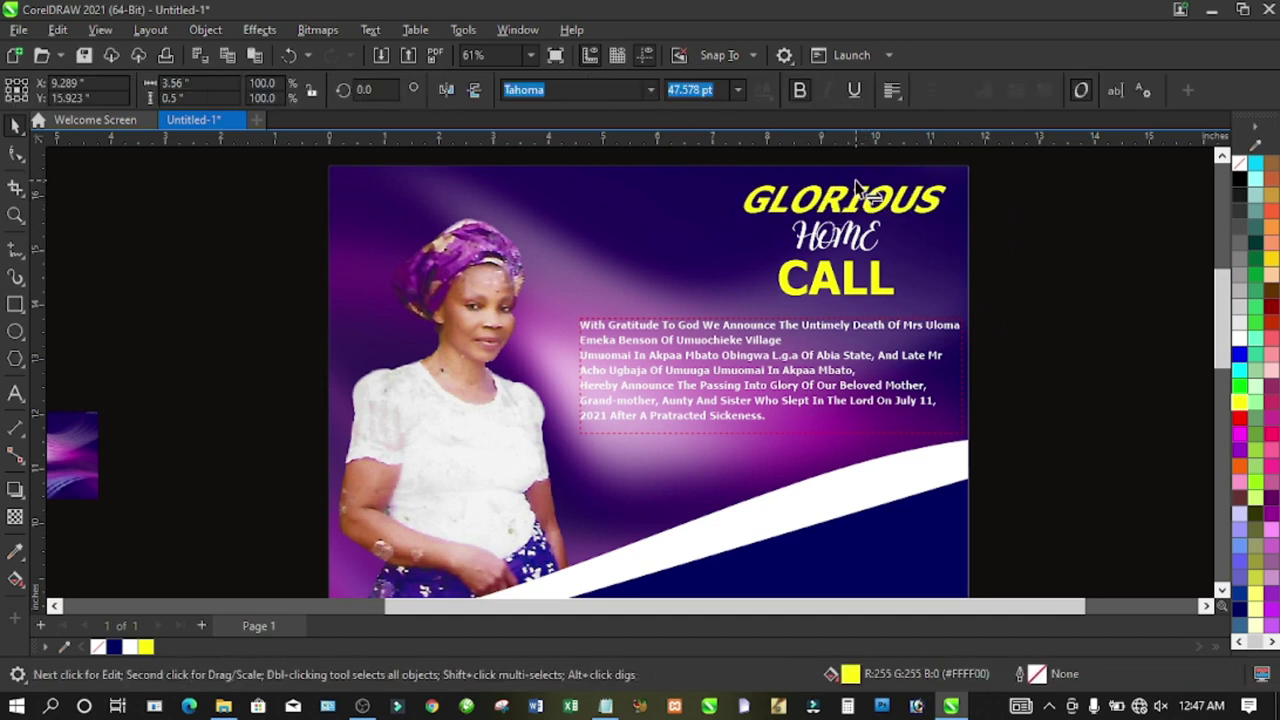
{"action": "left_click", "coordinate": [1054, 229]}
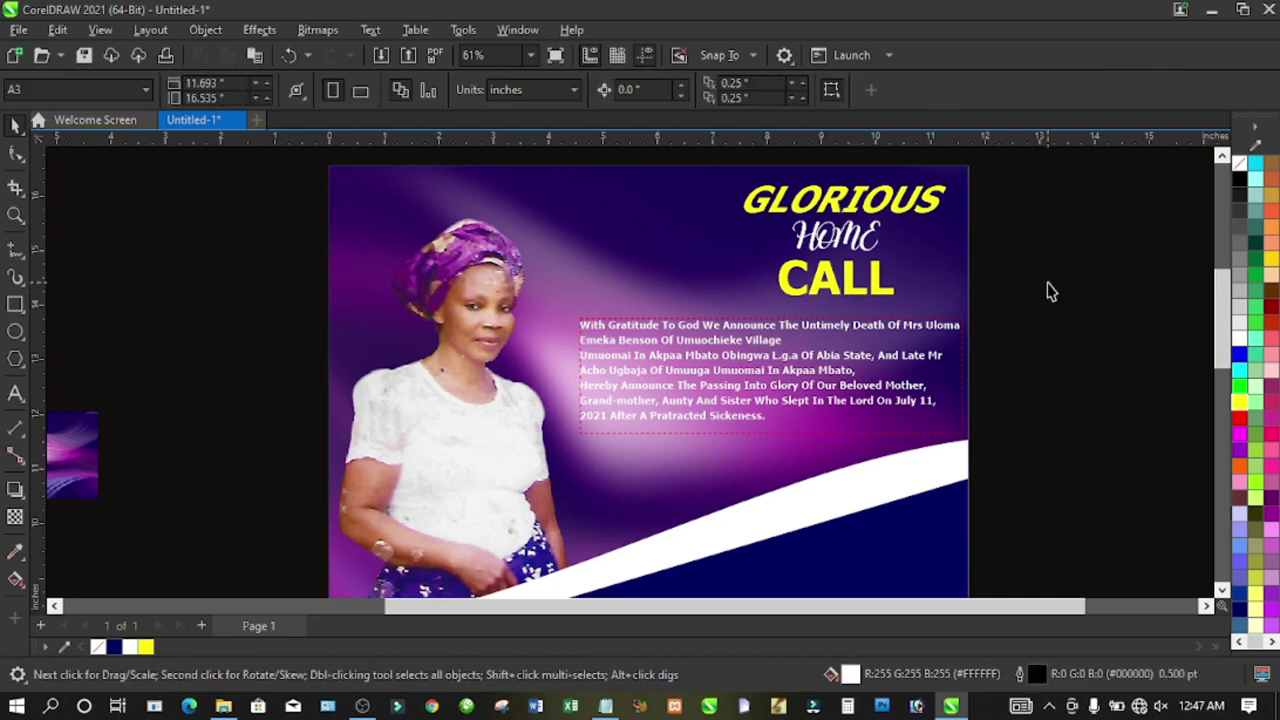
{"action": "left_click", "coordinate": [782, 376]}
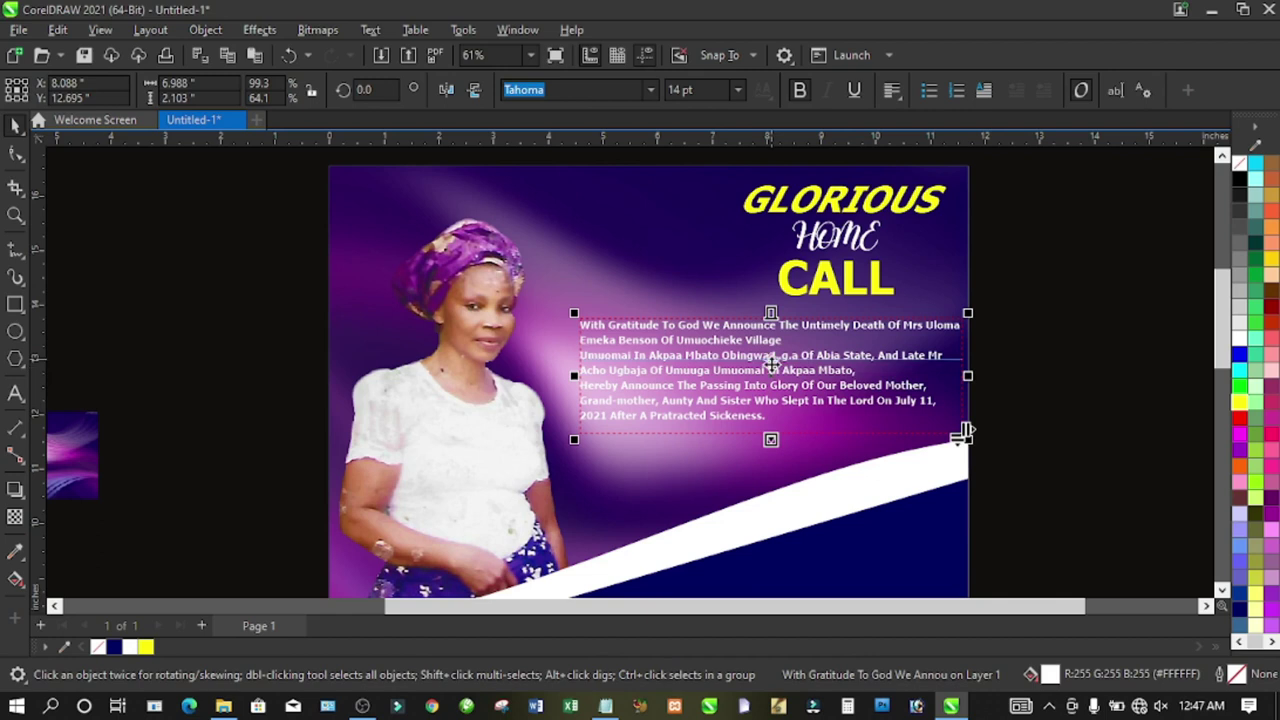
{"action": "left_click_drag", "start_coordinate": [782, 388], "coordinate": [786, 401]}
{"action": "left_click", "coordinate": [1006, 317]}
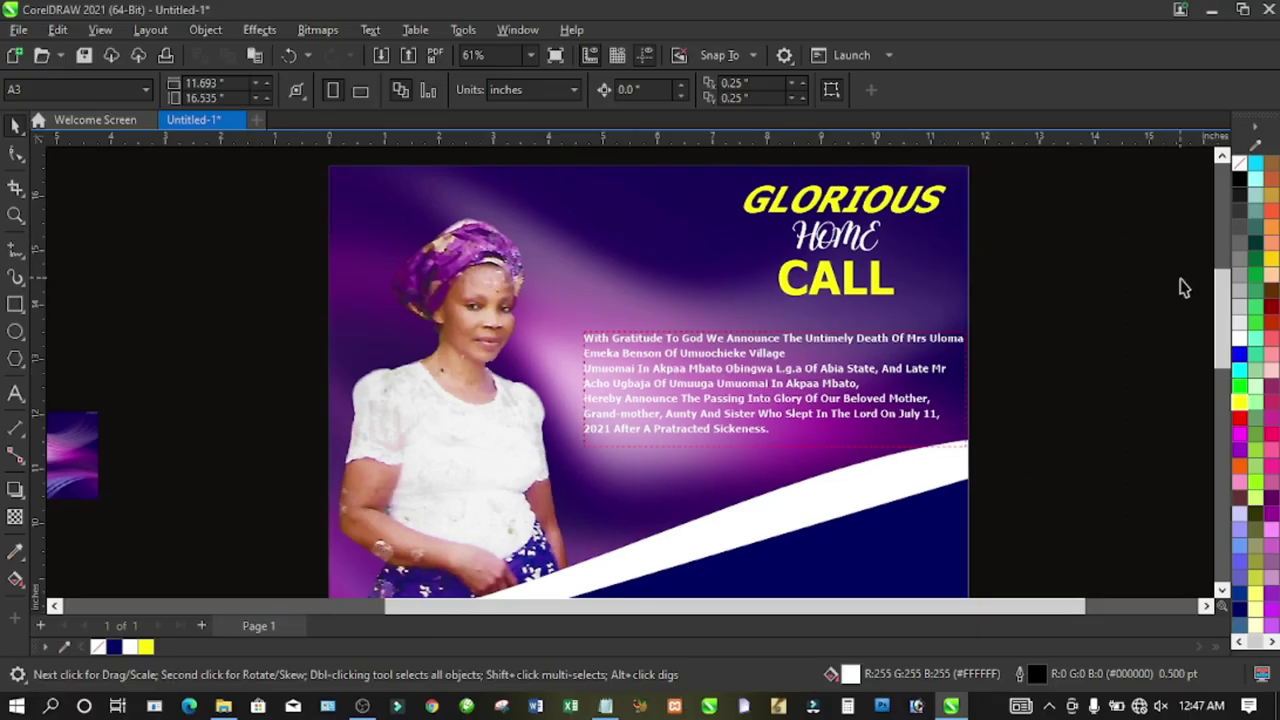
{"action": "left_click_drag", "start_coordinate": [1220, 303], "coordinate": [1128, 366]}
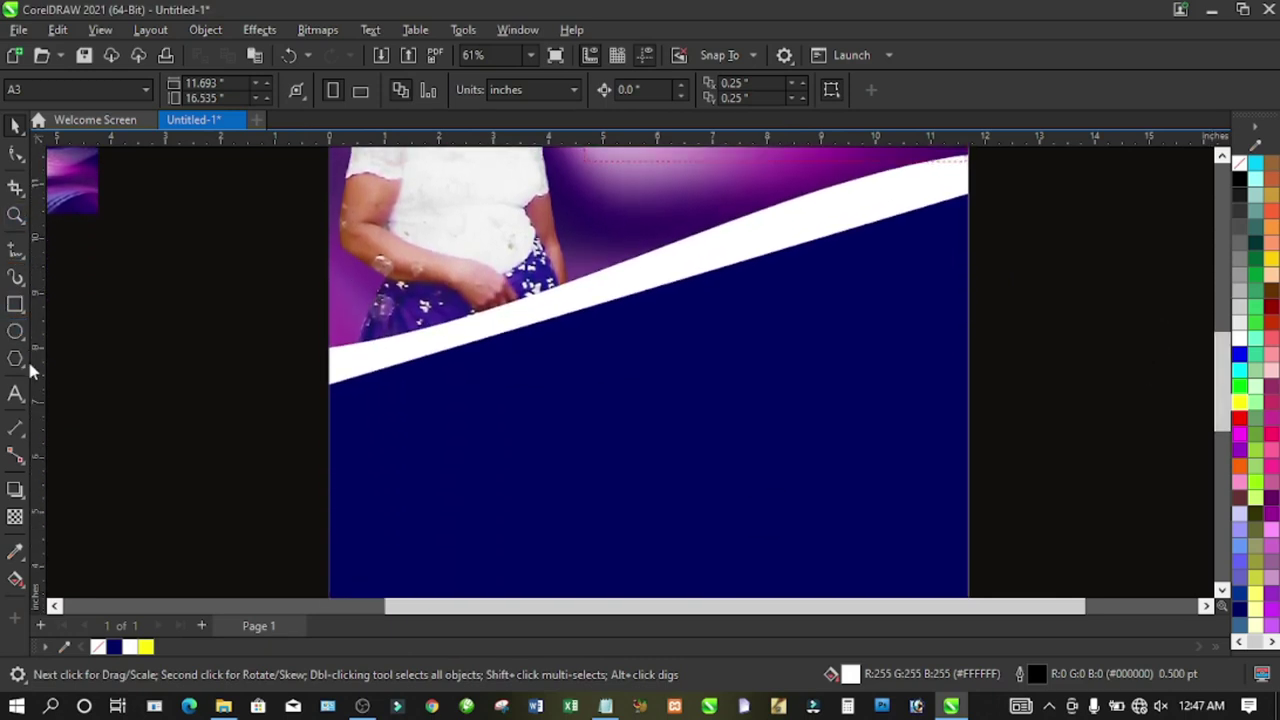
{"action": "left_click", "coordinate": [15, 393]}
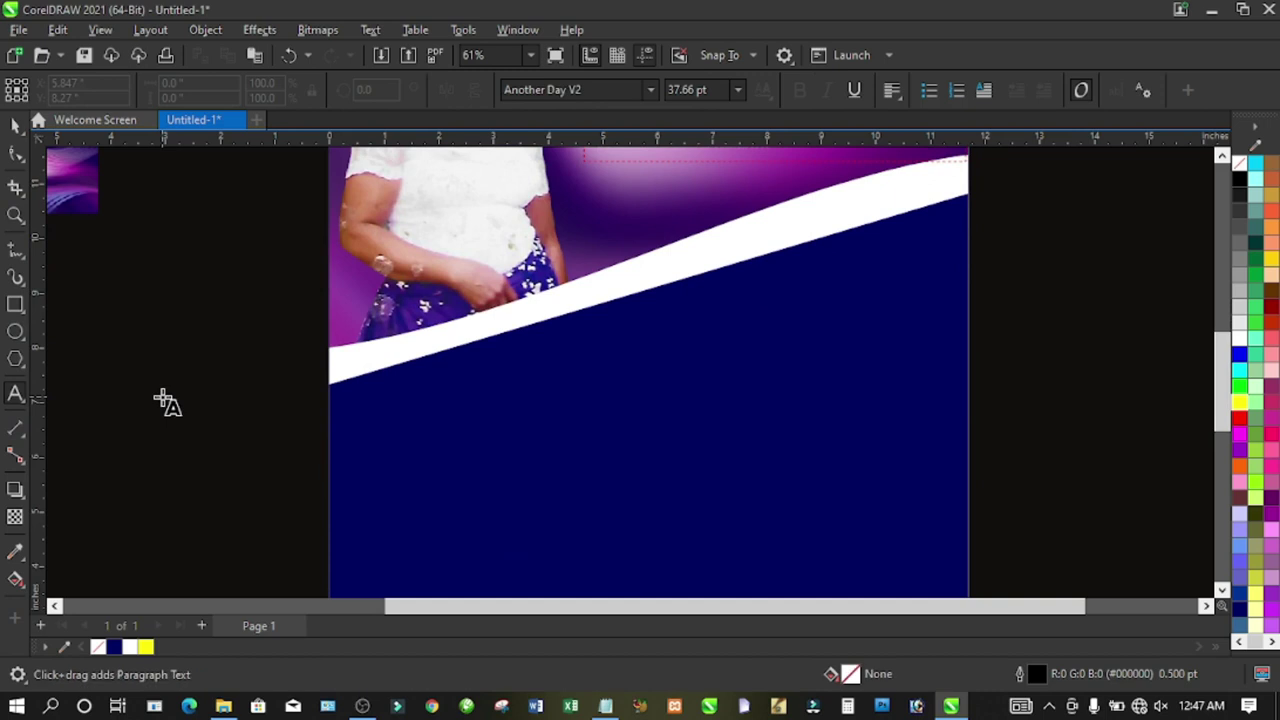
{"action": "left_click", "coordinate": [204, 389]}
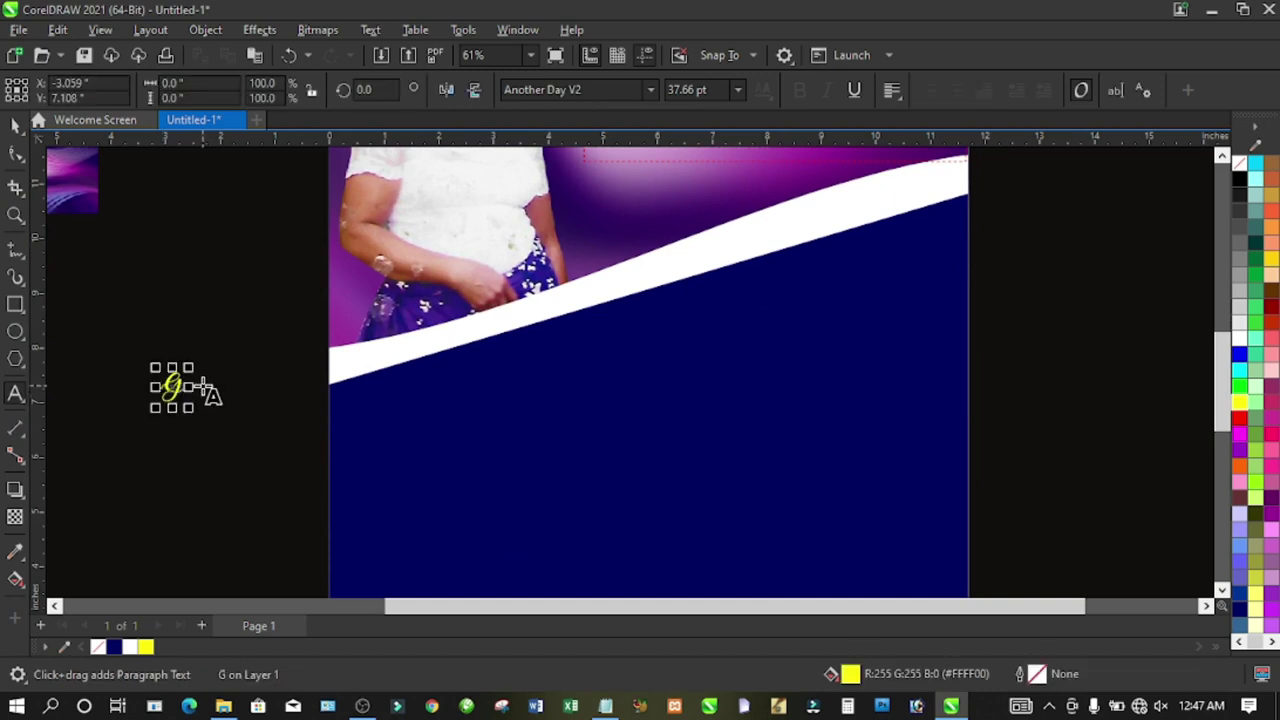
{"action": "key", "text": "BackSpace"}
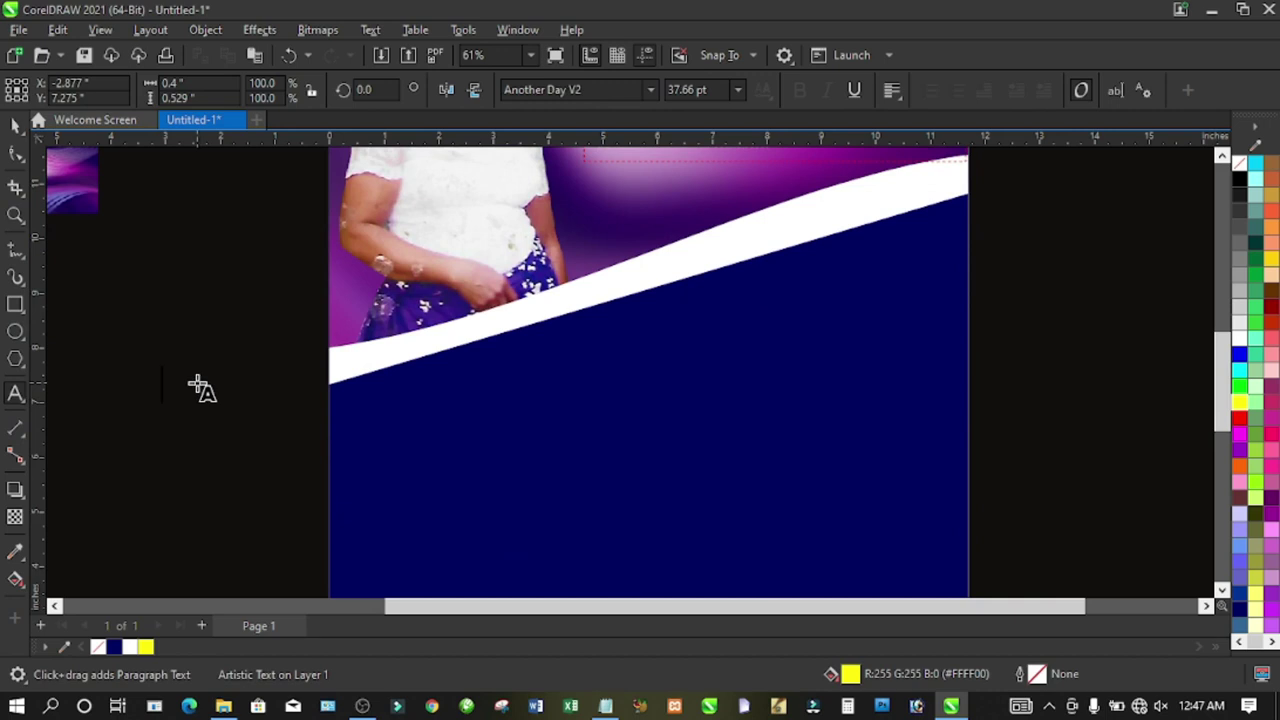
{"action": "type", "text": "GRACE"}
{"action": "key", "text": "Return"}
{"action": "type", "text": "EMMANUEL JOHN"}
{"action": "key", "text": "ctrl+space"}
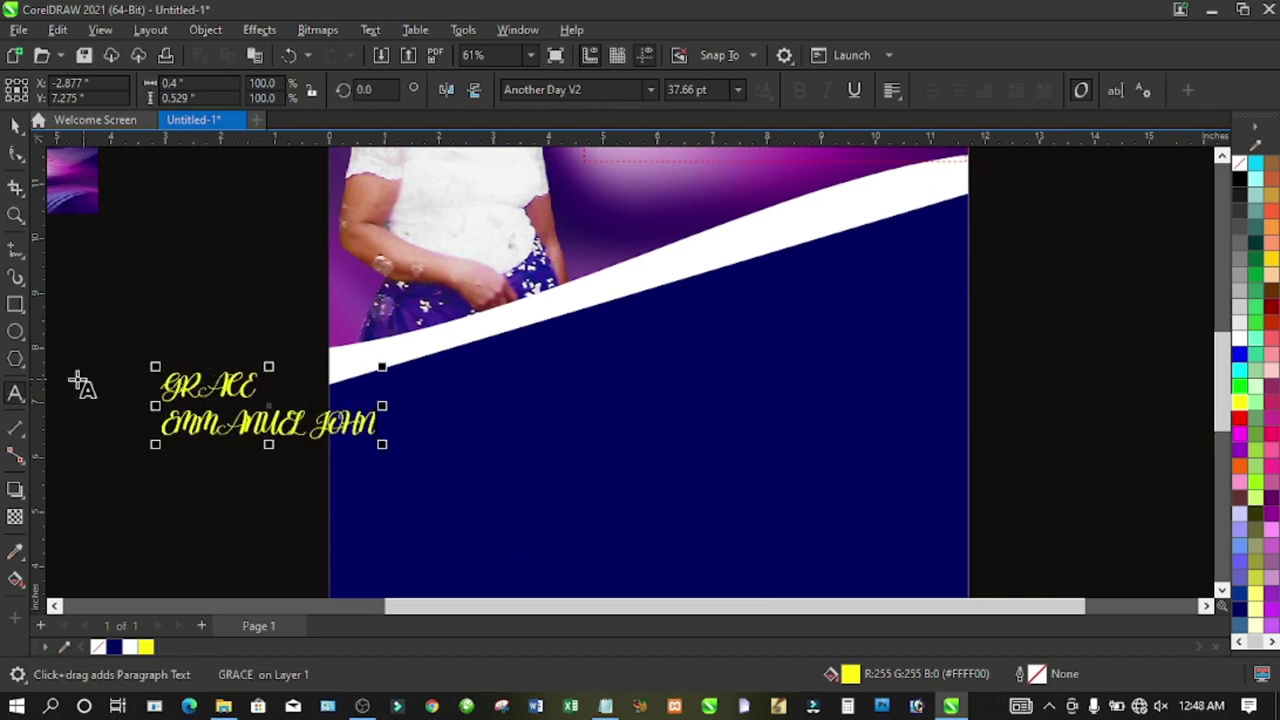
{"action": "left_click", "coordinate": [650, 89]}
{"action": "left_click", "coordinate": [565, 197]}
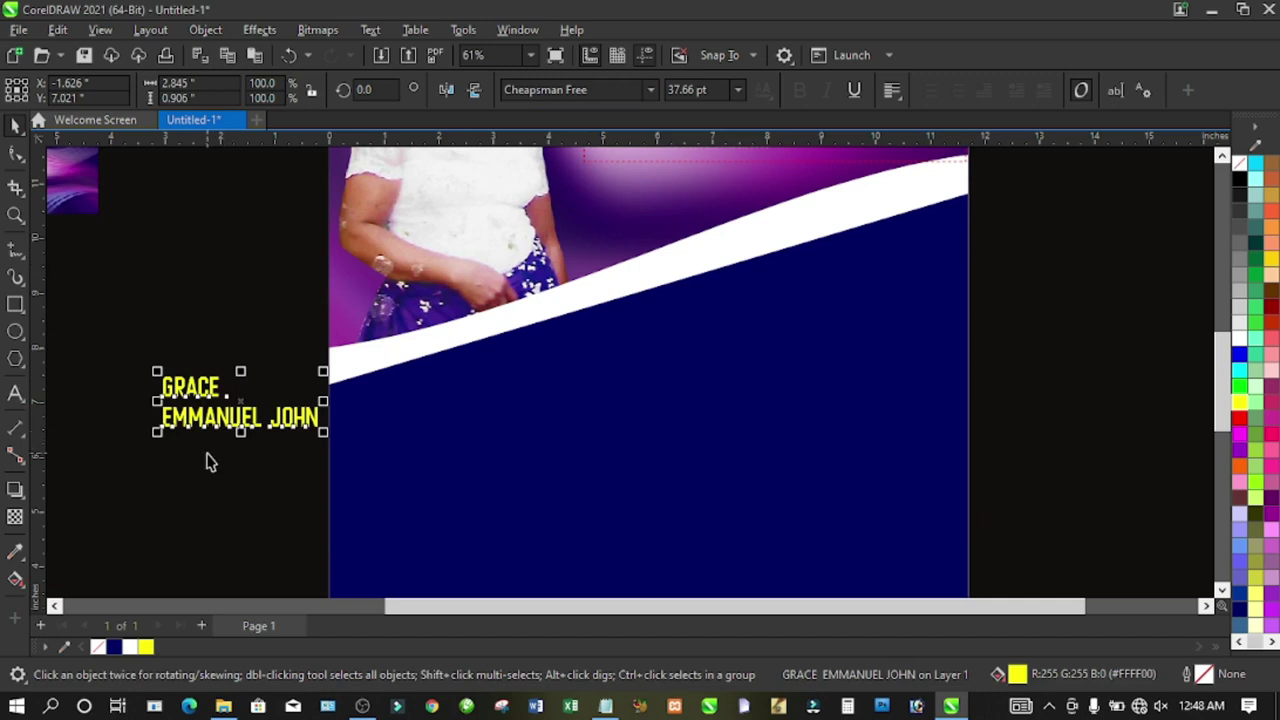
{"action": "key", "text": "ctrl+k"}
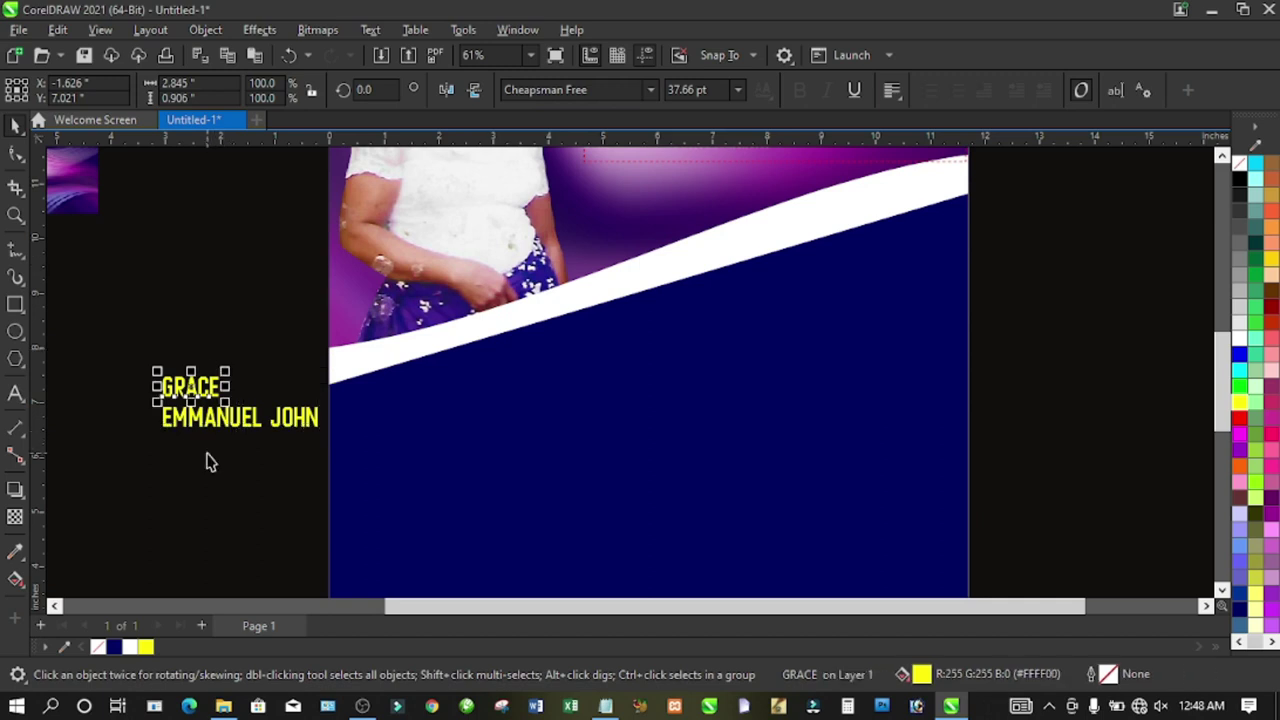
{"action": "left_click", "coordinate": [209, 432]}
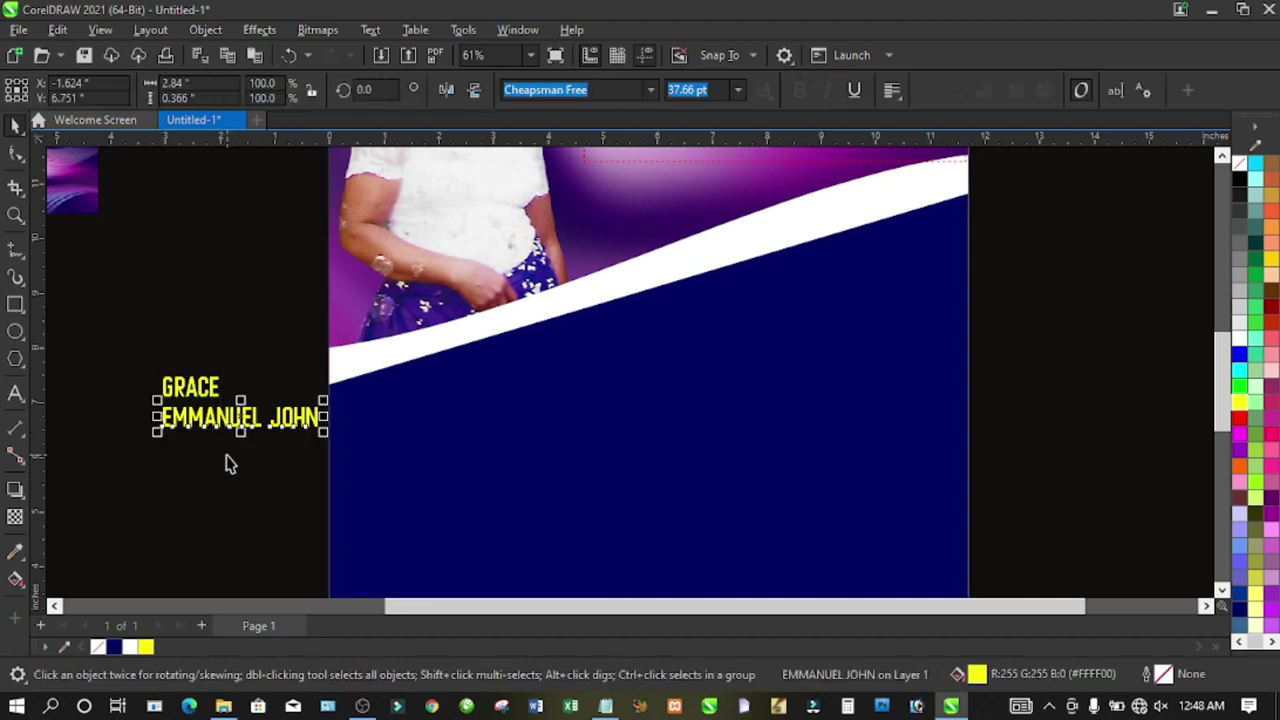
{"action": "left_click", "coordinate": [229, 460]}
{"action": "left_click_drag", "start_coordinate": [214, 394], "coordinate": [918, 443]}
{"action": "mouse_move", "coordinate": [834, 348]}
{"action": "left_mouse_down"}
{"action": "mouse_move", "coordinate": [833, 321]}
{"action": "mouse_move", "coordinate": [836, 347]}
{"action": "left_mouse_up"}
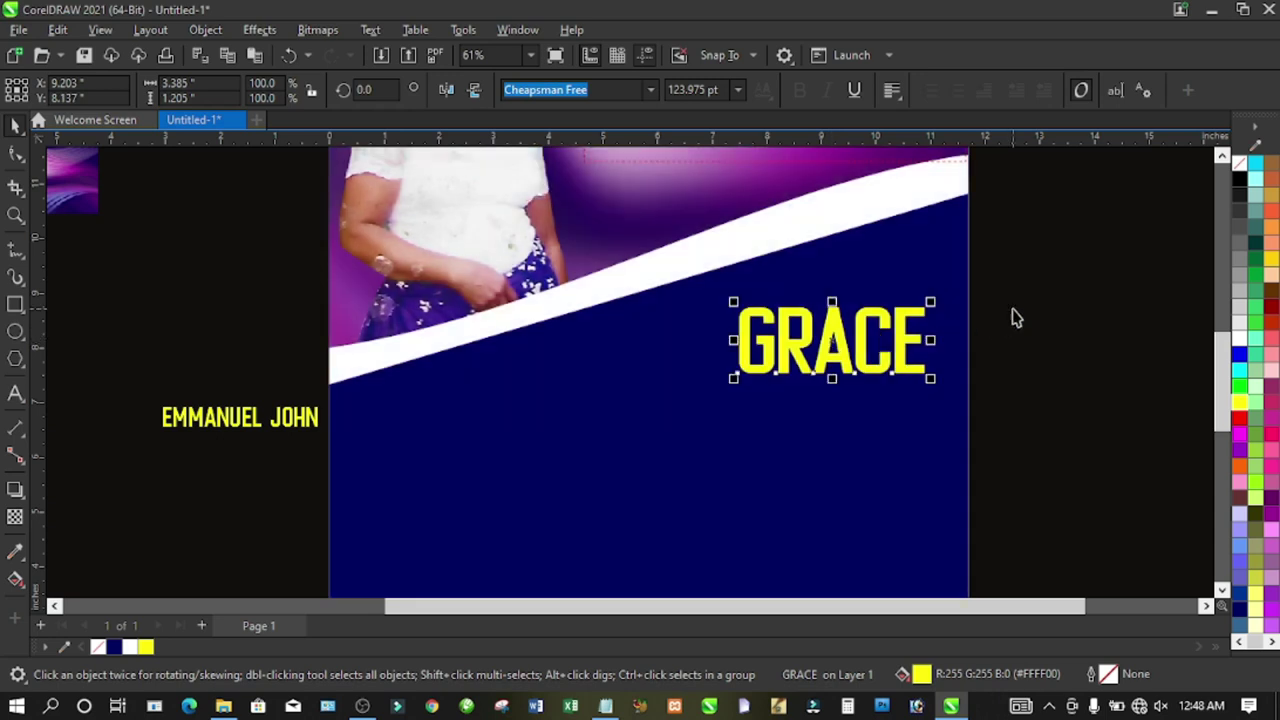
{"action": "left_click", "coordinate": [313, 421]}
{"action": "left_click_drag", "start_coordinate": [319, 426], "coordinate": [830, 414]}
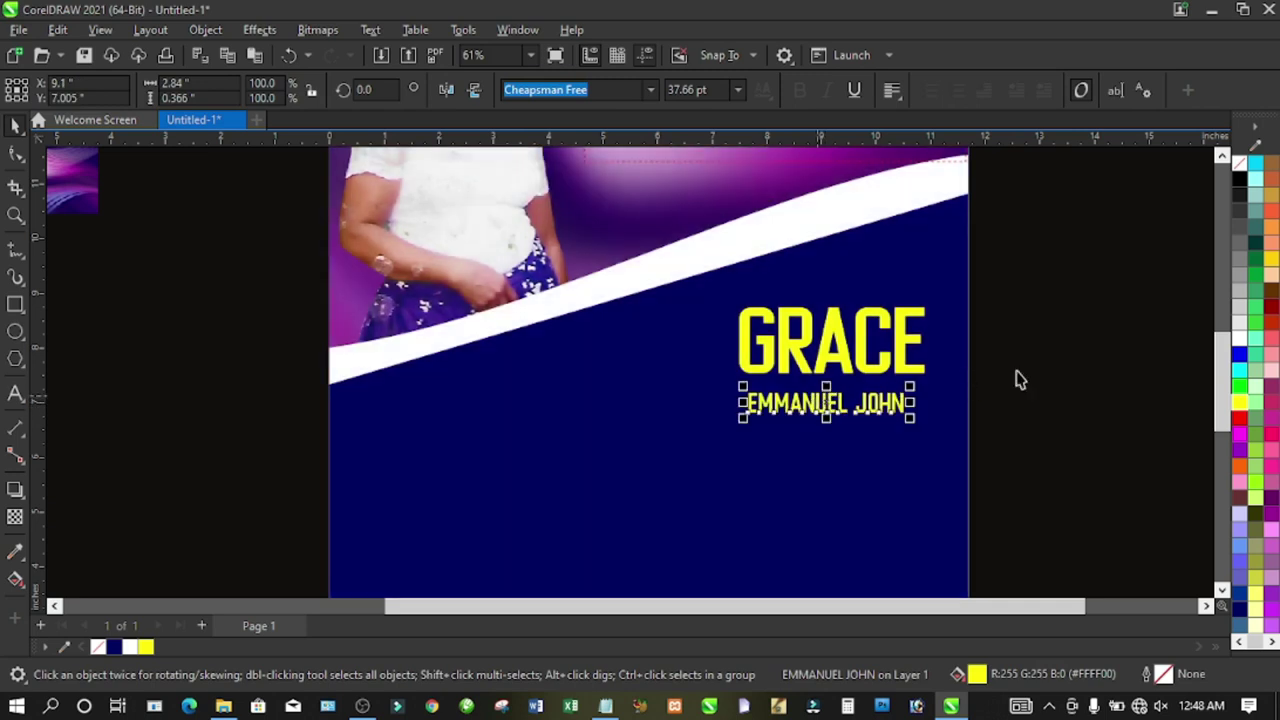
{"action": "left_click", "coordinate": [1239, 386]}
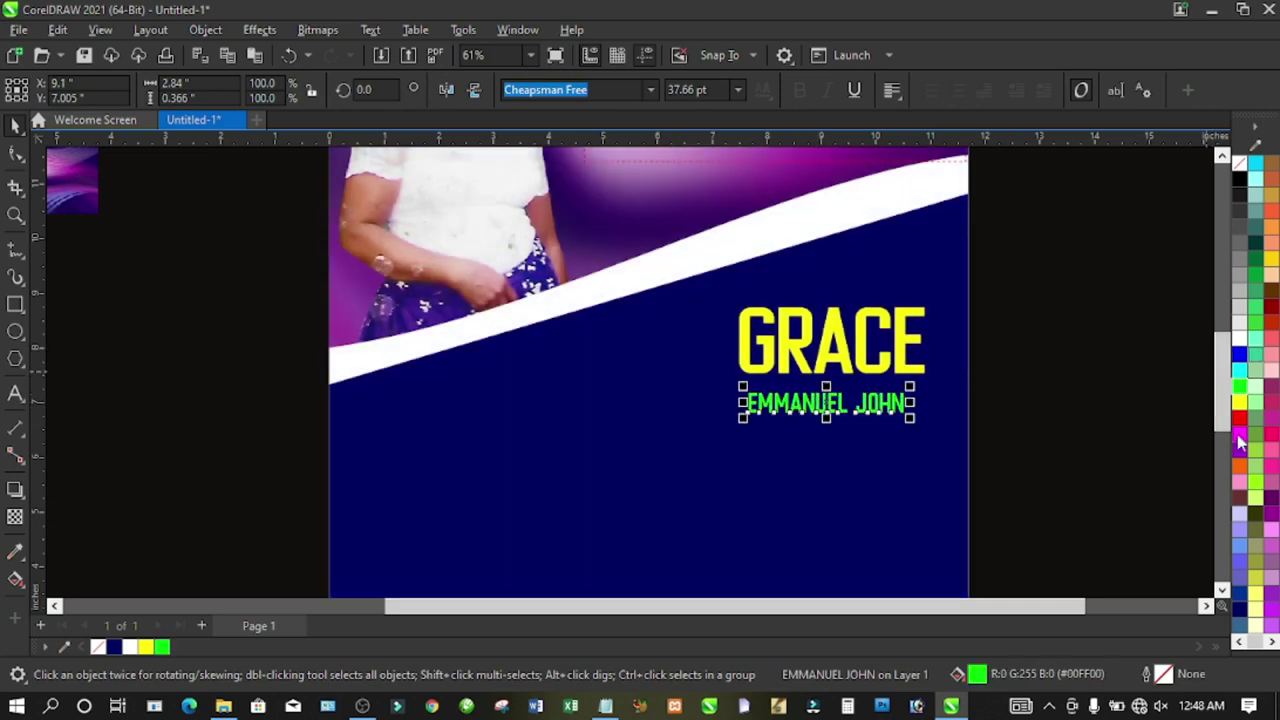
{"action": "left_click", "coordinate": [1239, 339]}
{"action": "left_click", "coordinate": [1073, 378]}
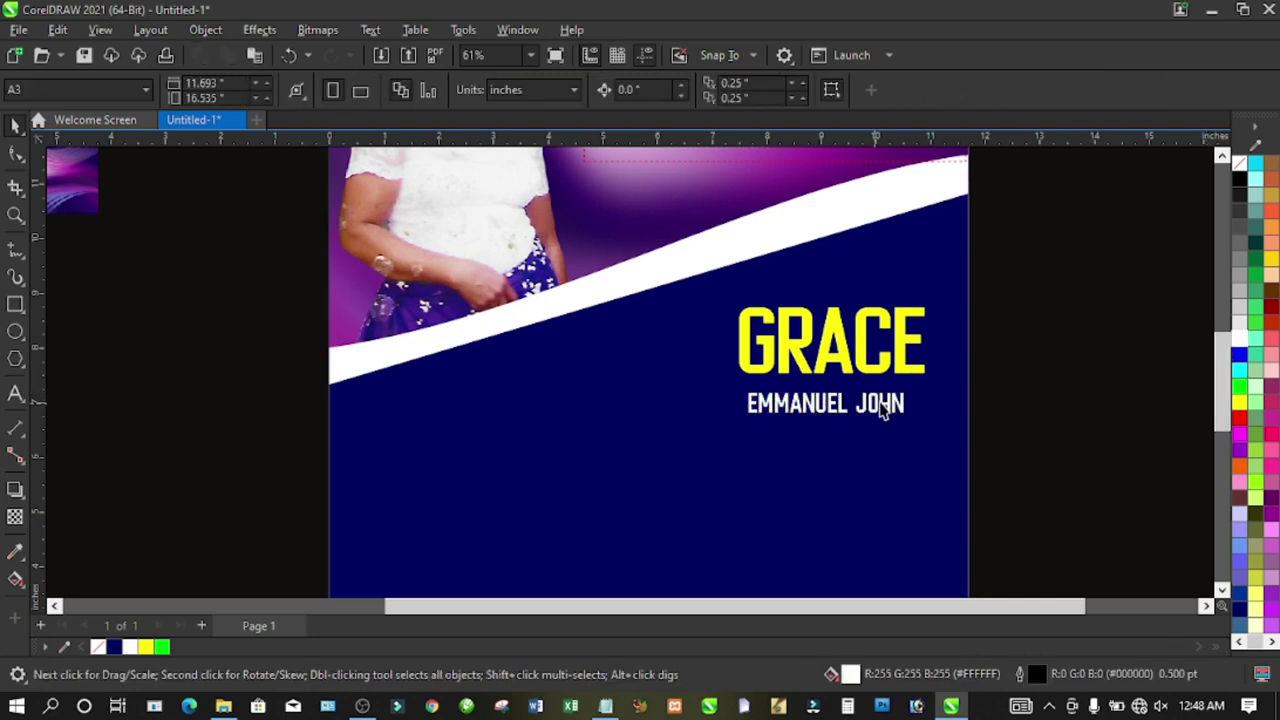
- Set GRACE in the Impact font and shift it slightly left
{"action": "left_click", "coordinate": [866, 352]}
{"action": "left_click", "coordinate": [648, 90]}
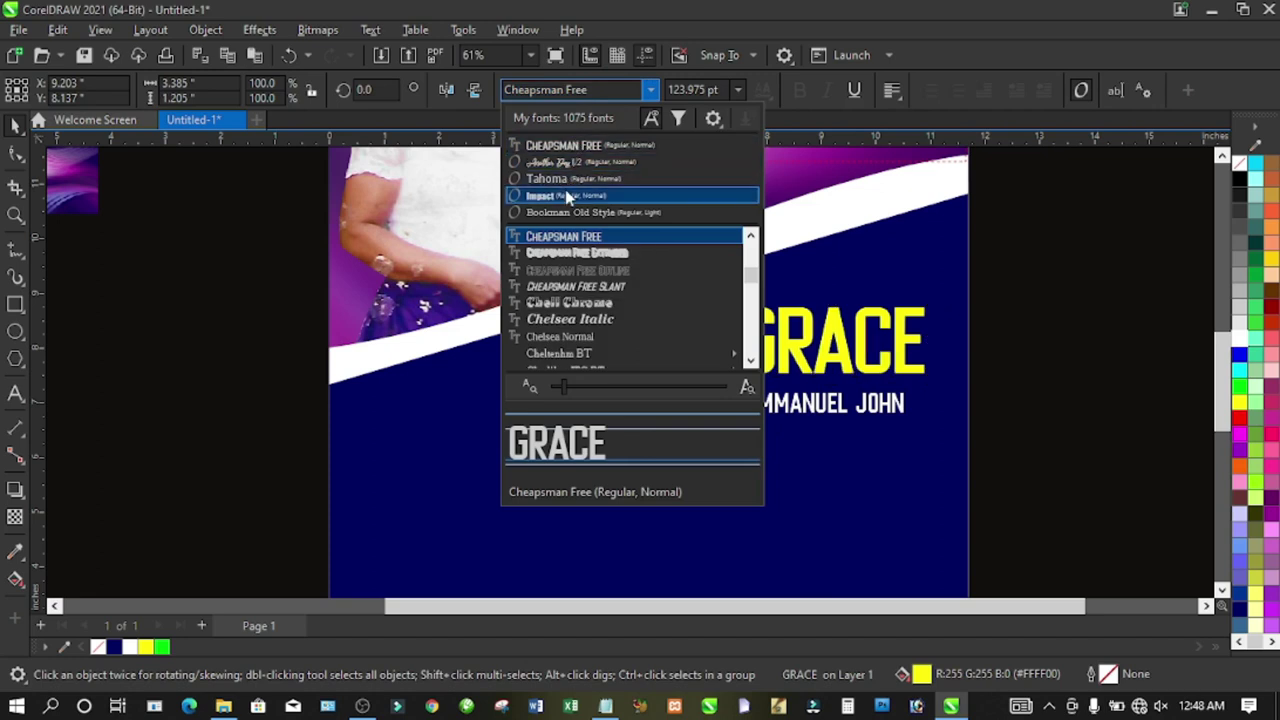
{"action": "left_click", "coordinate": [568, 196]}
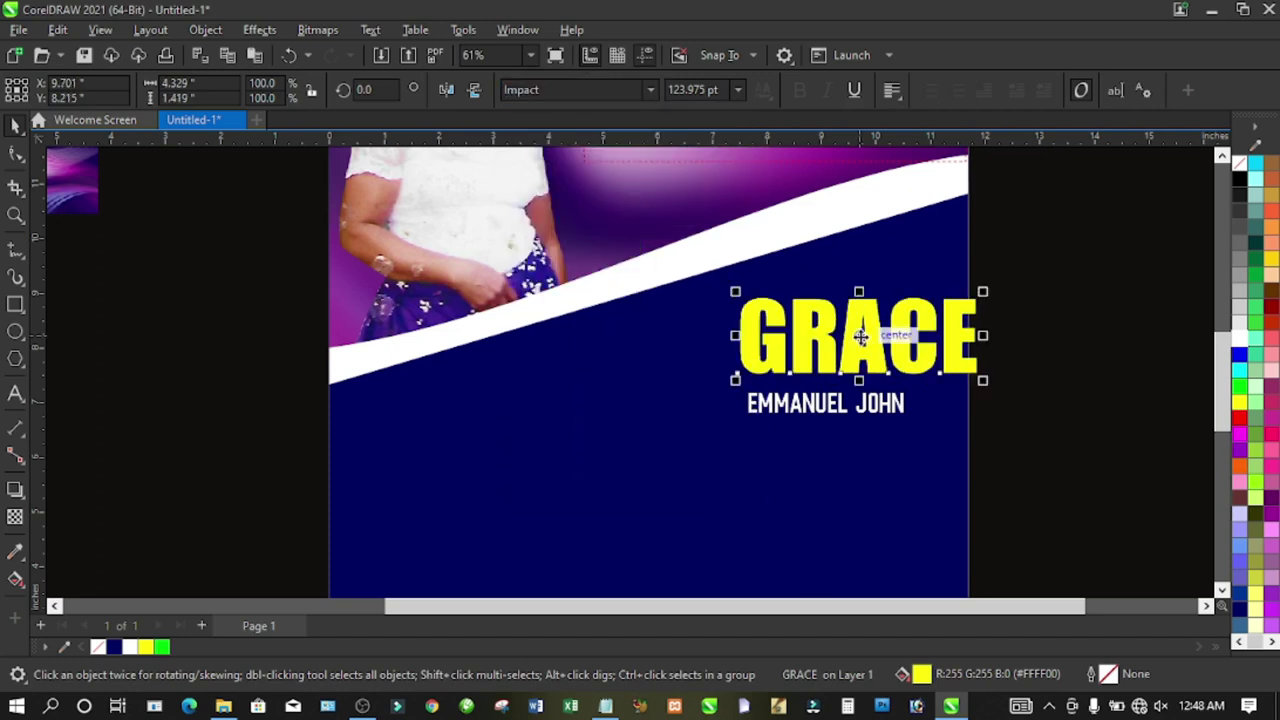
{"action": "left_click_drag", "start_coordinate": [849, 337], "coordinate": [825, 337]}
{"action": "left_click", "coordinate": [1073, 318]}
{"action": "scroll", "coordinate": [1062, 318], "scroll_direction": "down", "scroll_amount": 2}
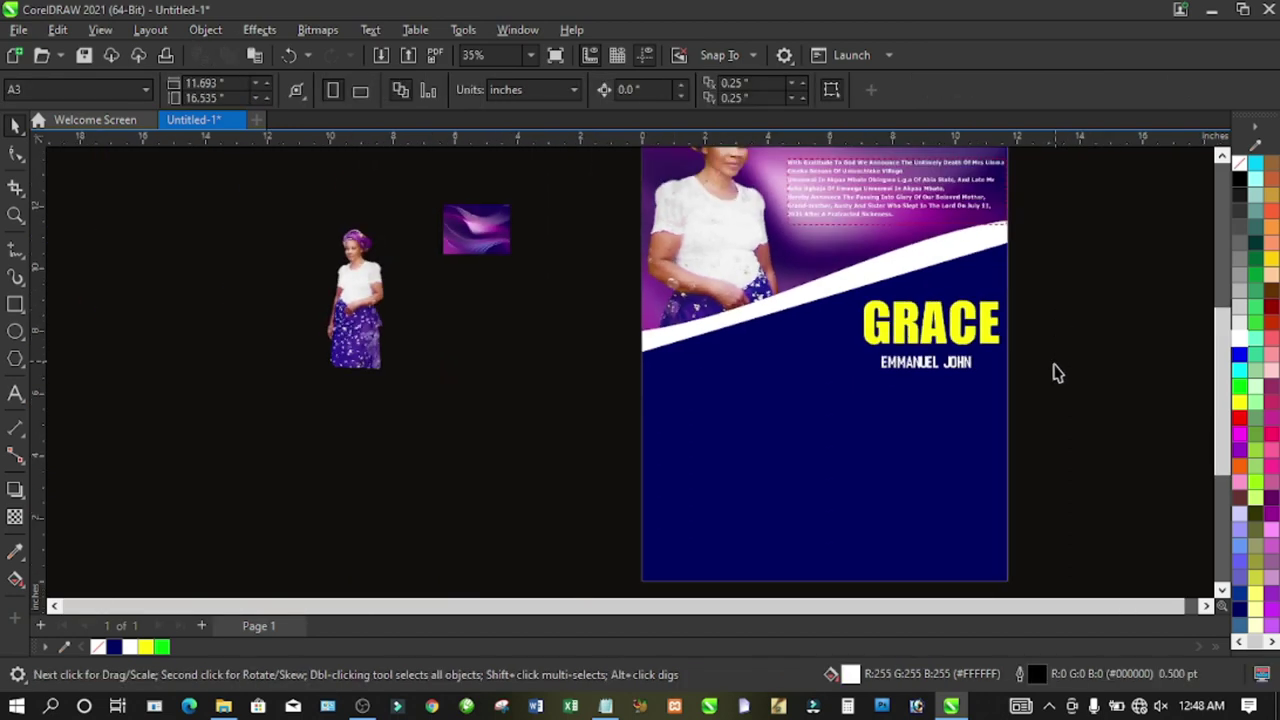
{"action": "left_click", "coordinate": [1205, 605]}
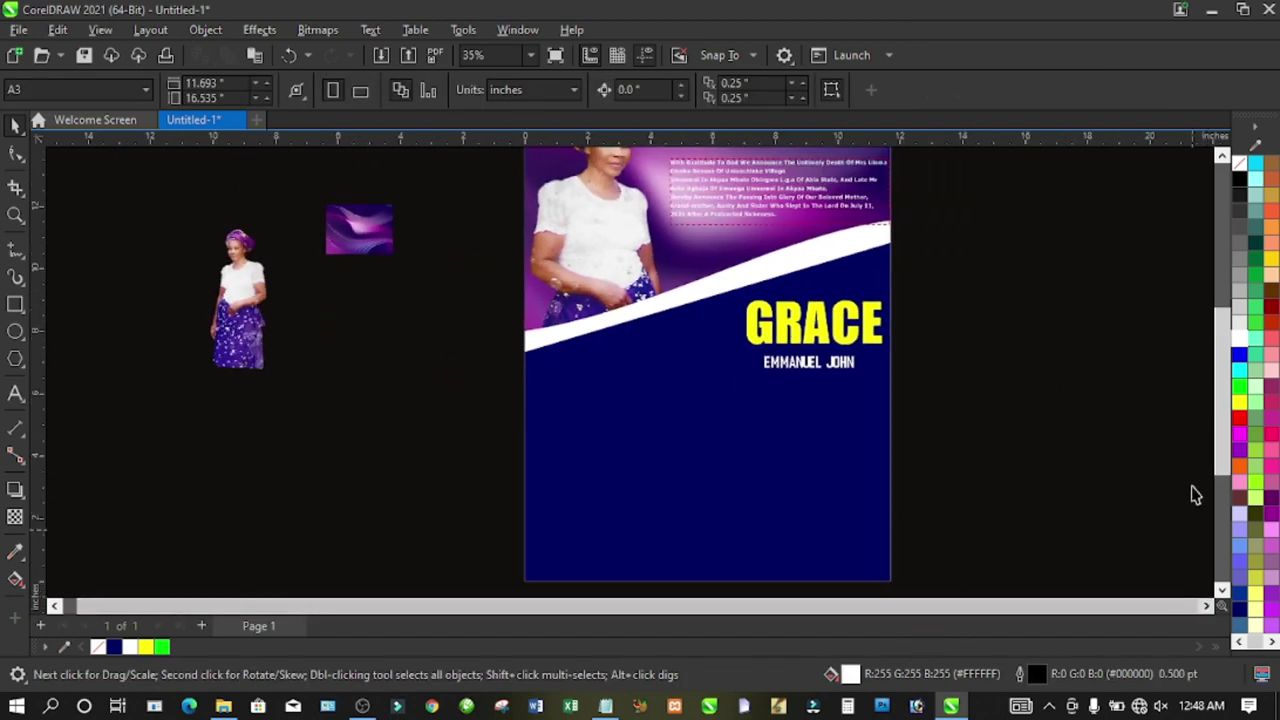
{"action": "mouse_move", "coordinate": [1225, 350]}
{"action": "left_mouse_down"}
{"action": "mouse_move", "coordinate": [1225, 327]}
{"action": "mouse_move", "coordinate": [1225, 346]}
{"action": "left_mouse_up"}
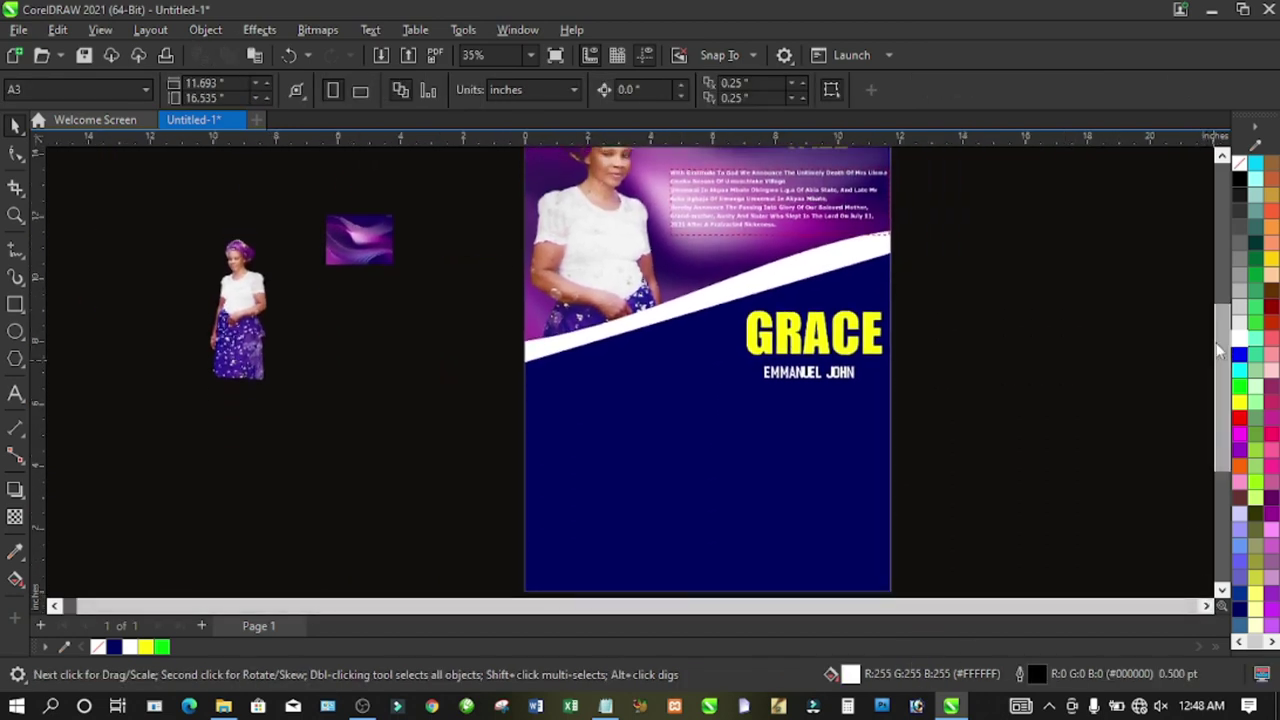
{"action": "left_click", "coordinate": [816, 376]}
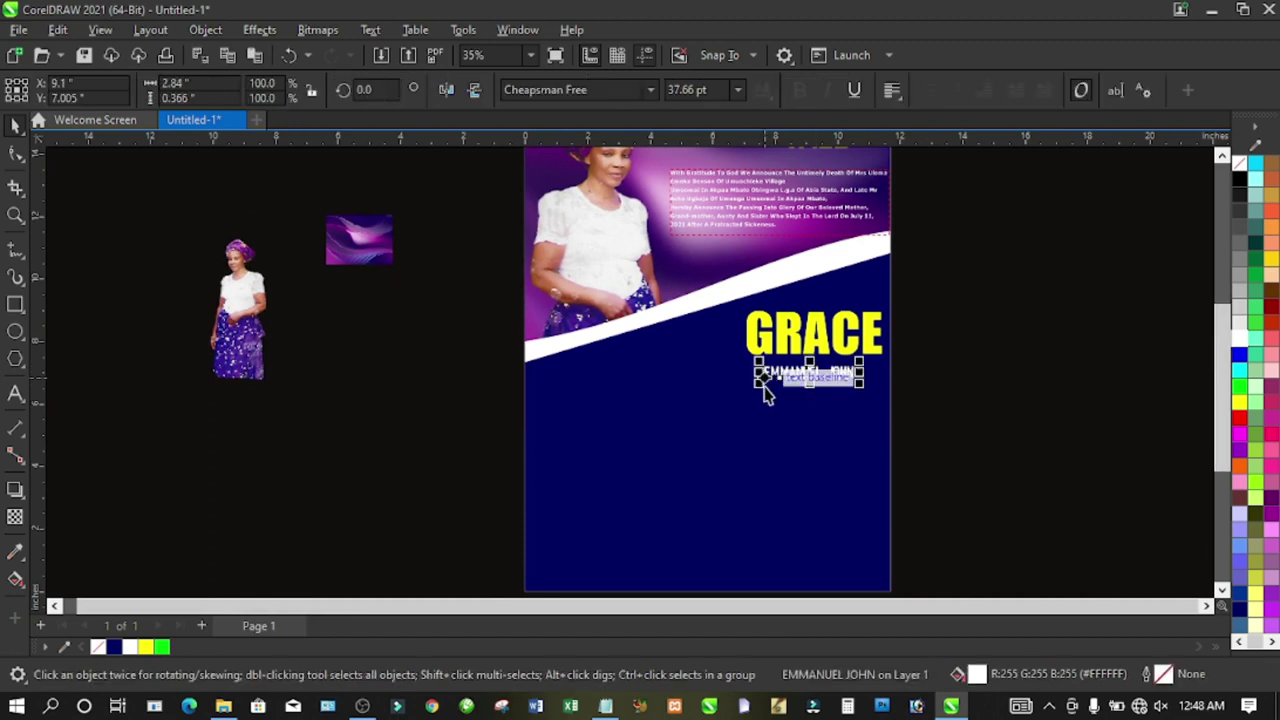
{"action": "left_click_drag", "start_coordinate": [762, 388], "coordinate": [715, 428]}
{"action": "left_click_drag", "start_coordinate": [790, 374], "coordinate": [821, 390]}
{"action": "left_click", "coordinate": [946, 313]}
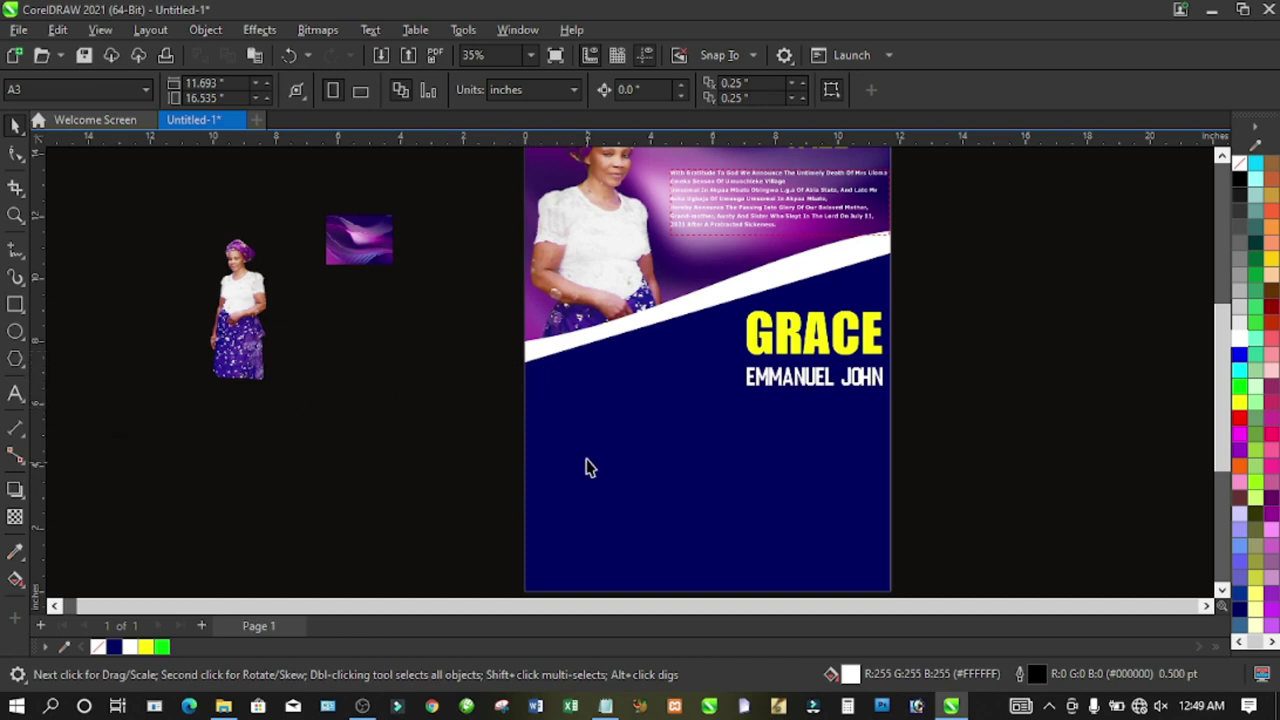
{"action": "left_click", "coordinate": [14, 307]}
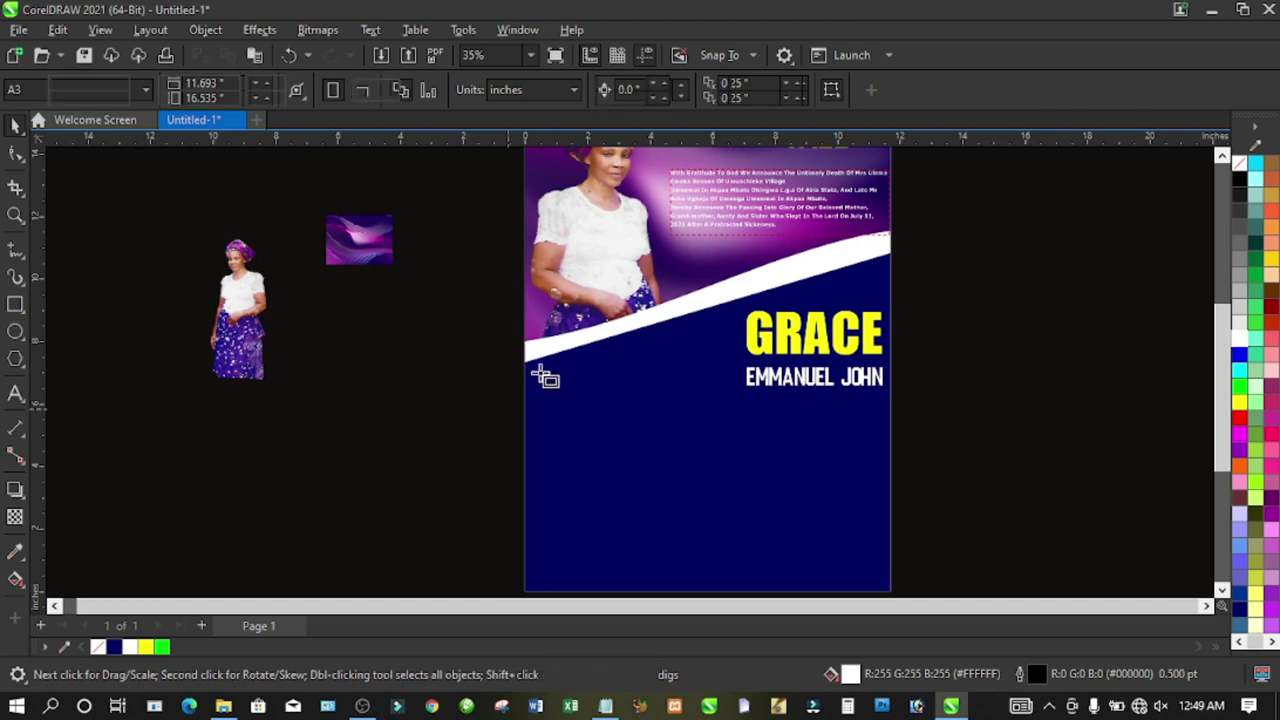
- Draw a bar below the white wave on the left and PowerClip it inside the navy background
{"action": "left_click_drag", "start_coordinate": [526, 368], "coordinate": [737, 407]}
{"action": "left_click", "coordinate": [8, 152]}
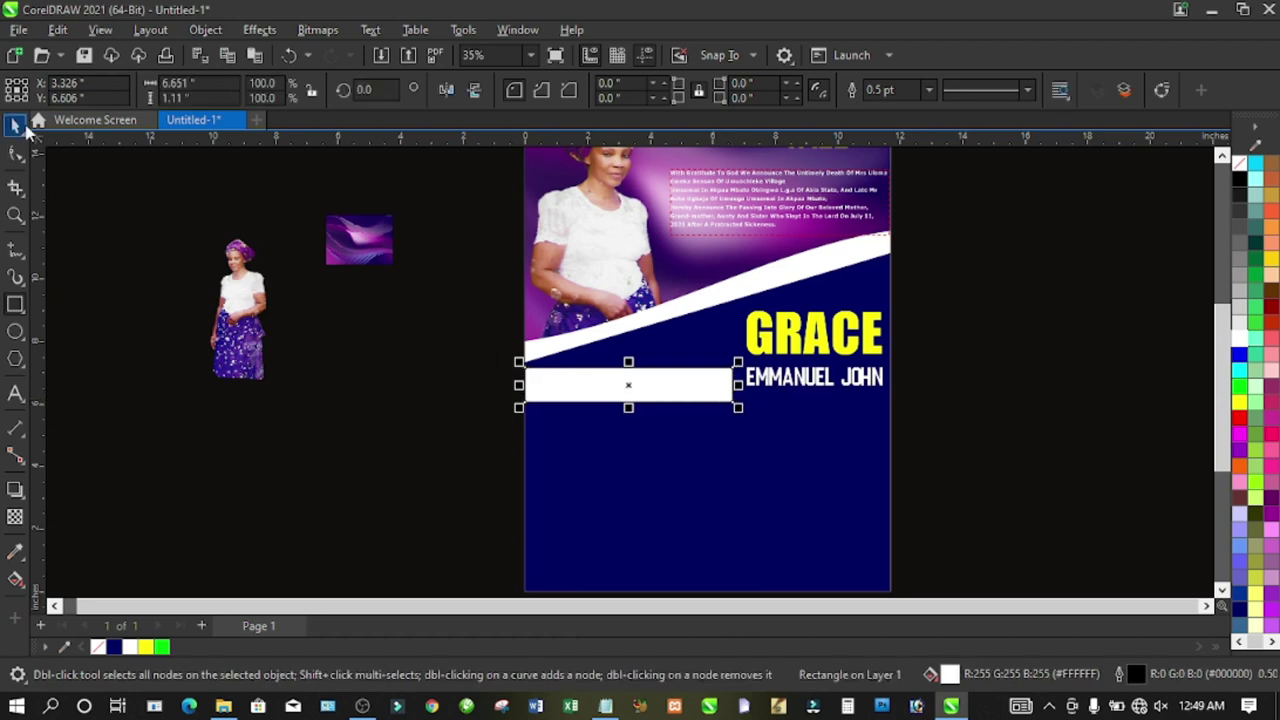
{"action": "left_click", "coordinate": [14, 124]}
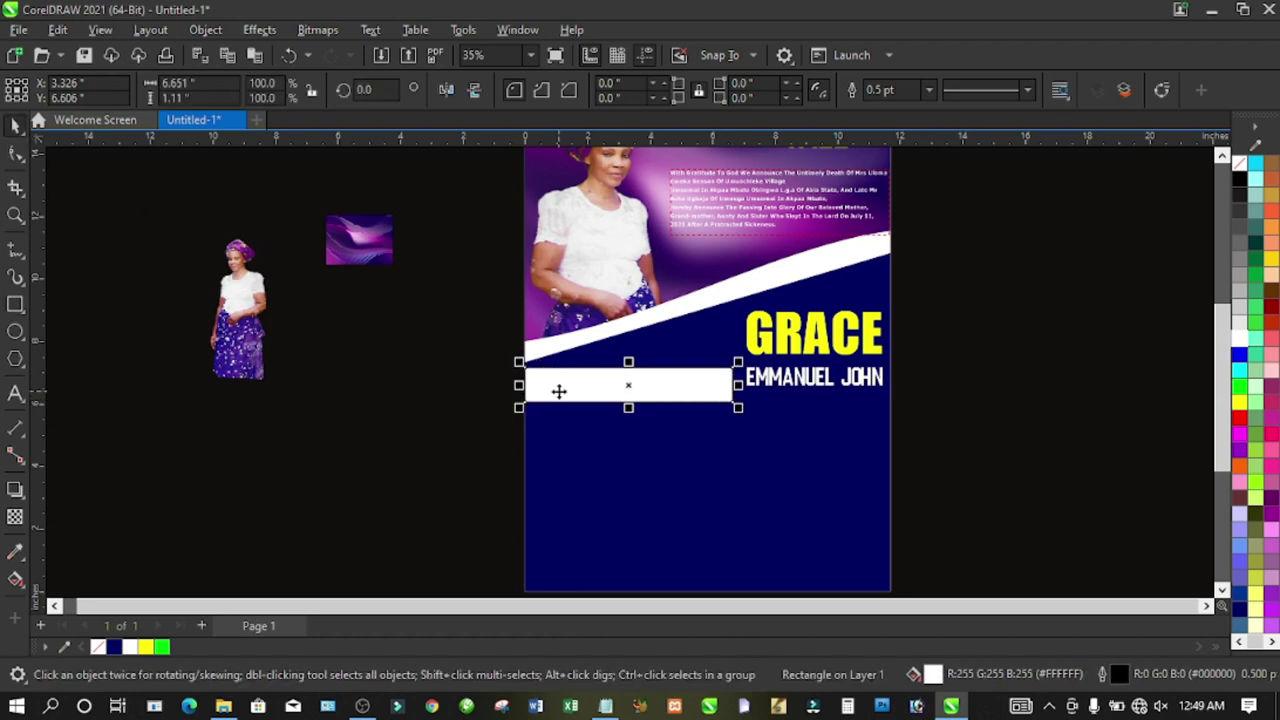
{"action": "right_click", "coordinate": [559, 391]}
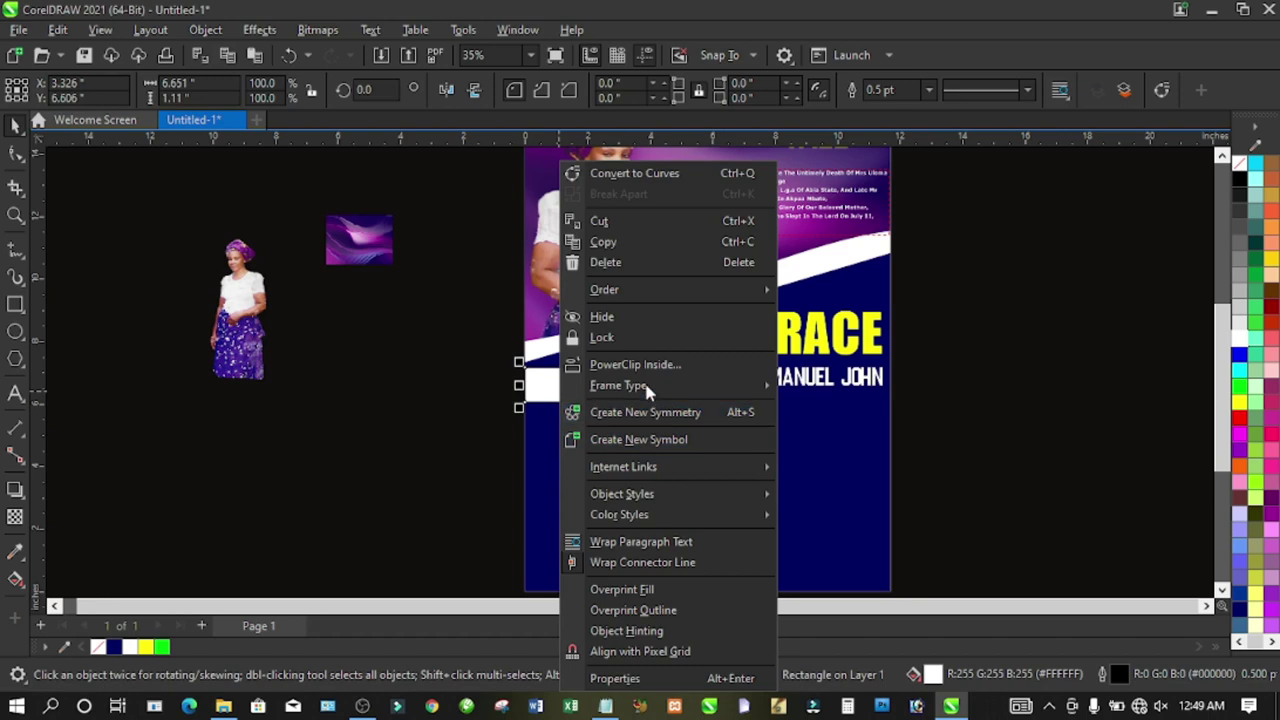
{"action": "left_click", "coordinate": [651, 365]}
{"action": "left_click", "coordinate": [580, 414]}
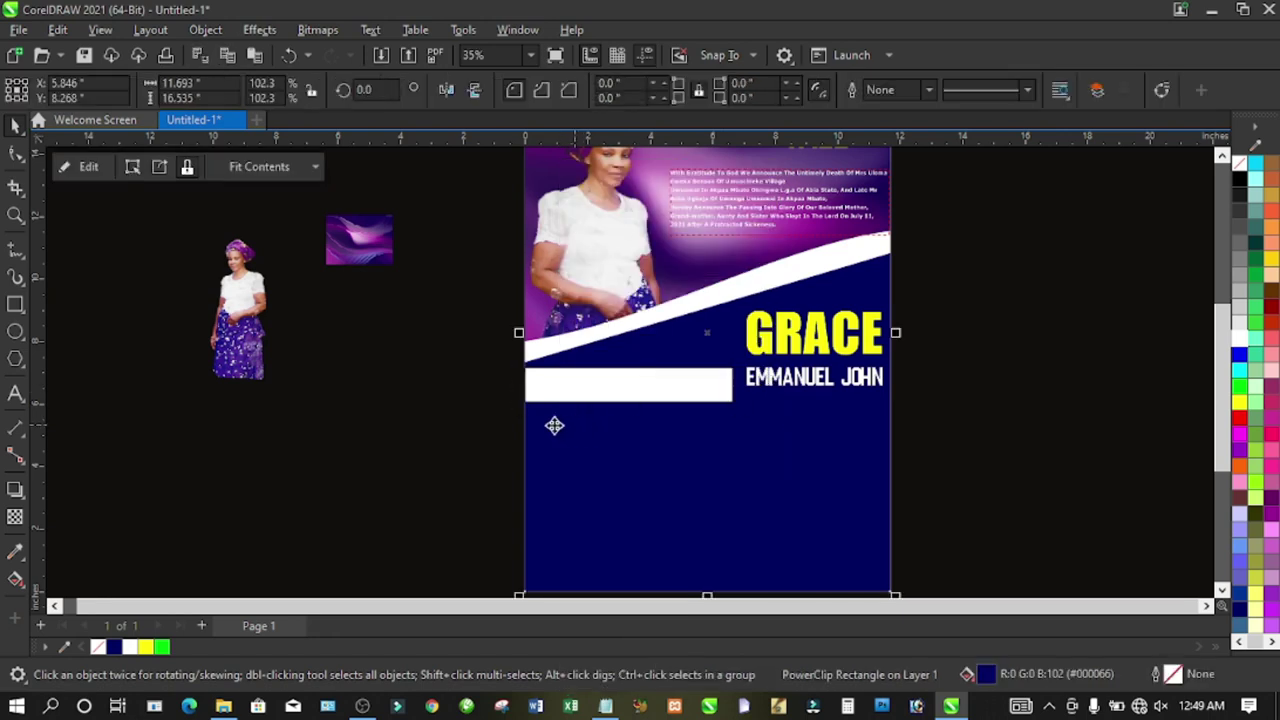
{"action": "left_click", "coordinate": [429, 417]}
- Edit the PowerClip contents to fill the bar yellow with outline set to None
{"action": "scroll", "coordinate": [690, 376], "scroll_direction": "up", "scroll_amount": 2}
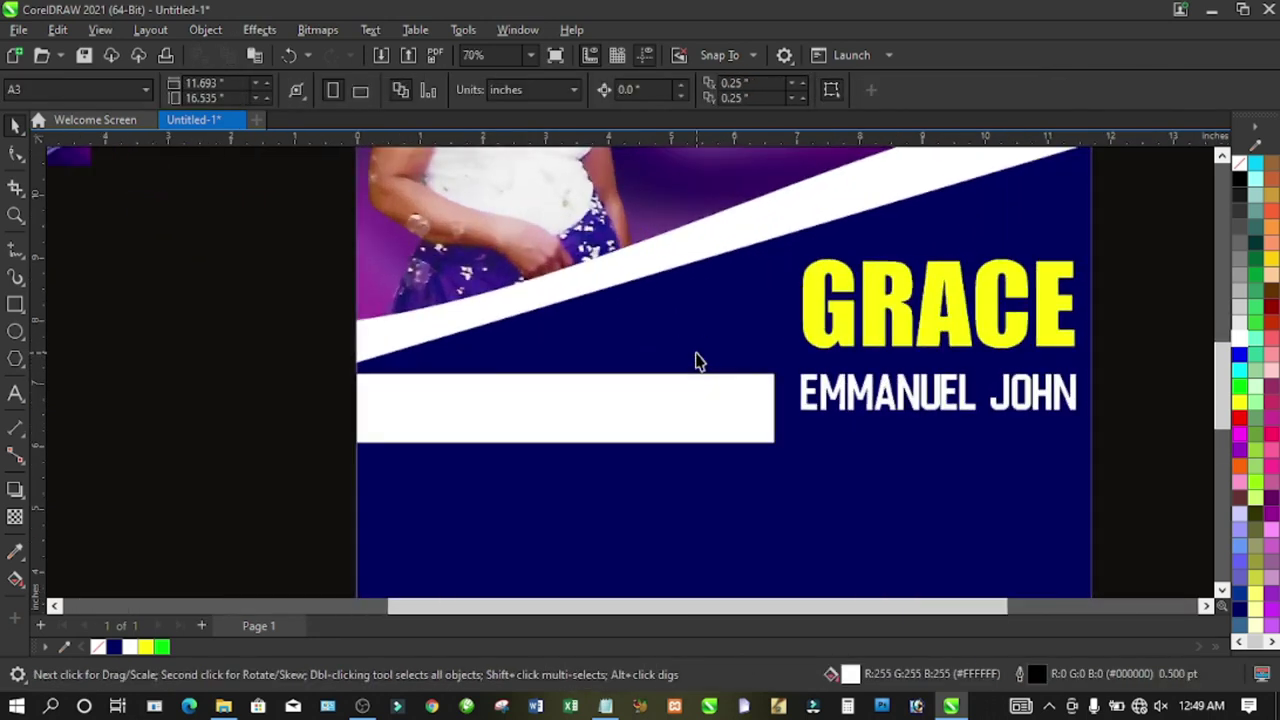
{"action": "left_click", "coordinate": [450, 384]}
{"action": "right_click", "coordinate": [451, 385]}
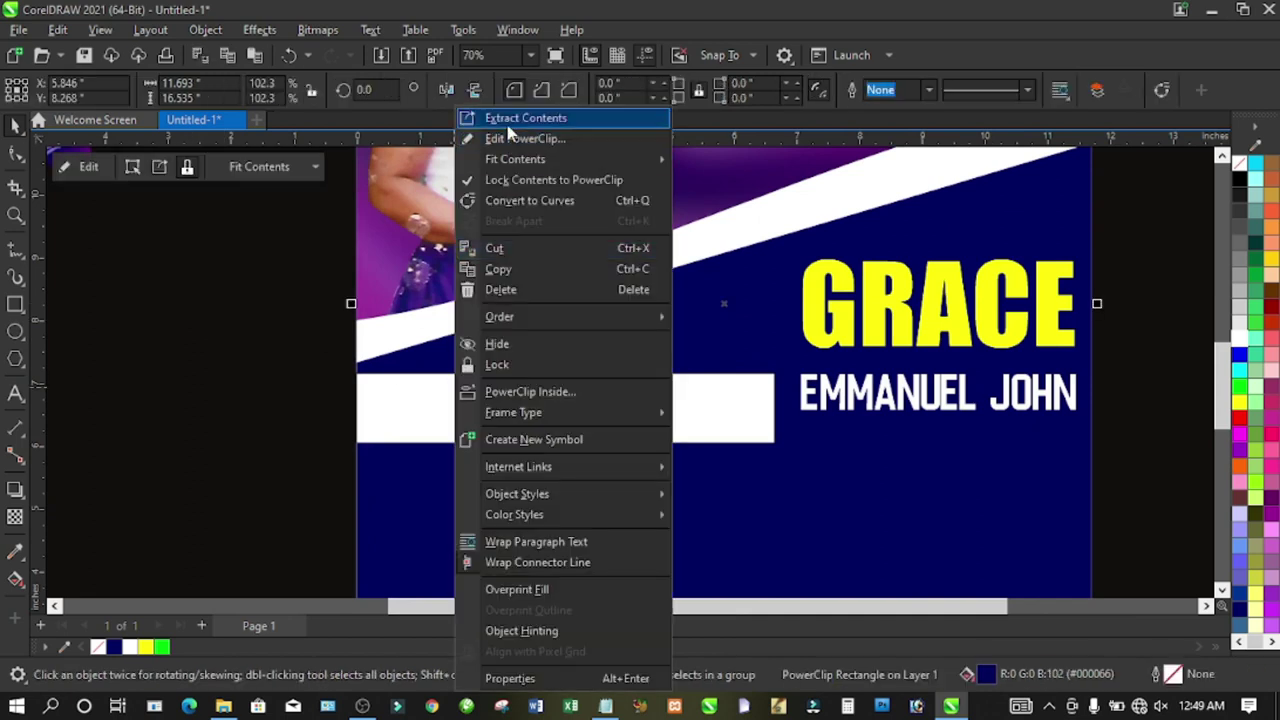
{"action": "left_click", "coordinate": [507, 138]}
{"action": "left_click", "coordinate": [467, 423]}
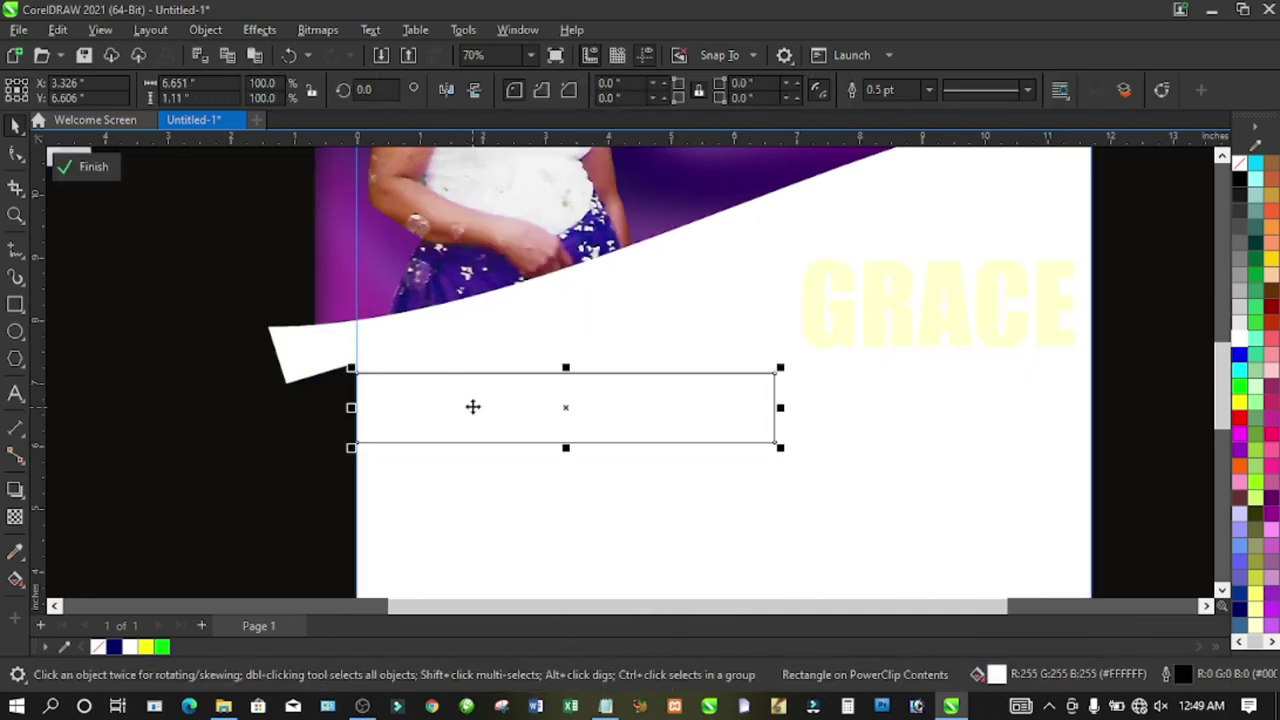
{"action": "left_click", "coordinate": [1240, 404]}
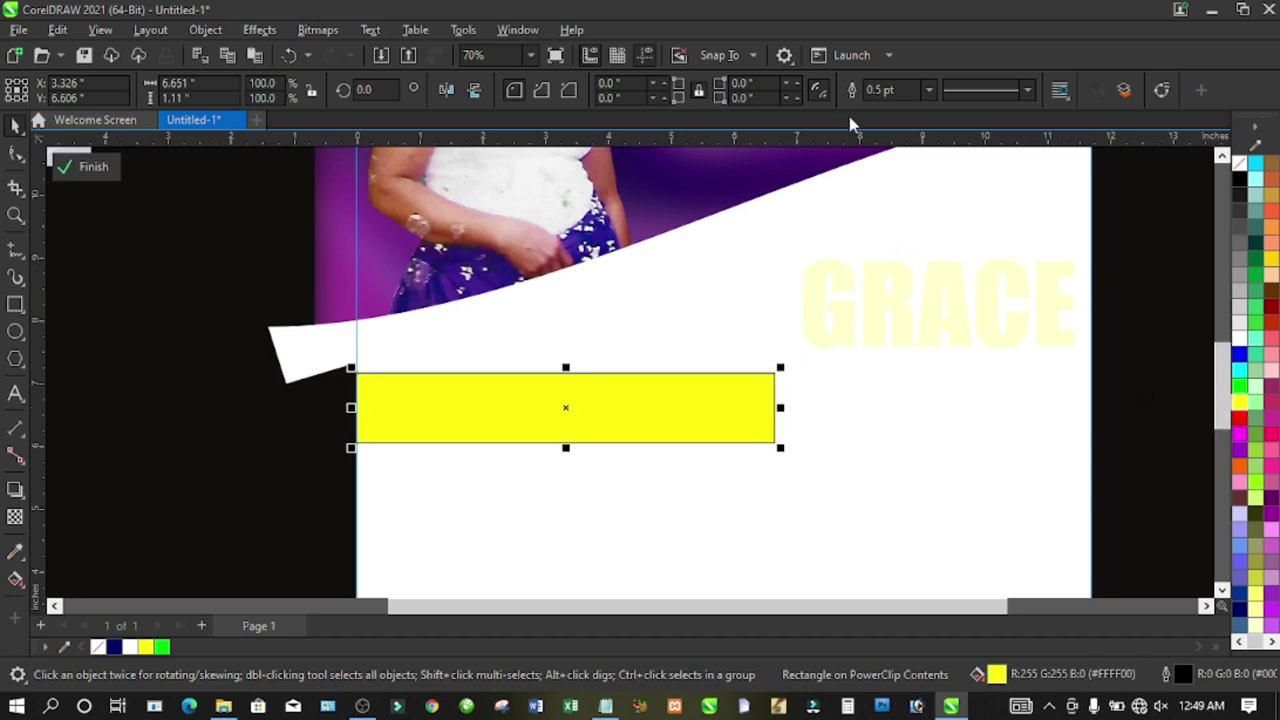
{"action": "left_click", "coordinate": [928, 90]}
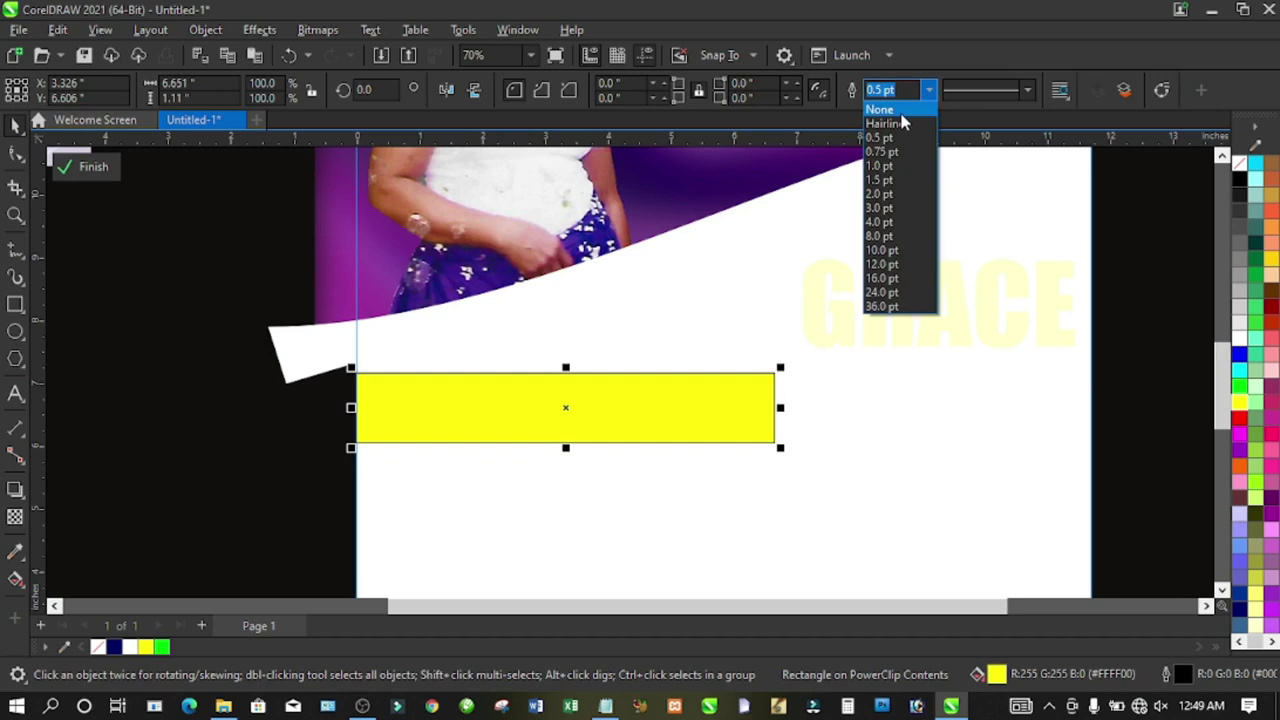
{"action": "left_click", "coordinate": [880, 109]}
{"action": "left_click", "coordinate": [190, 300]}
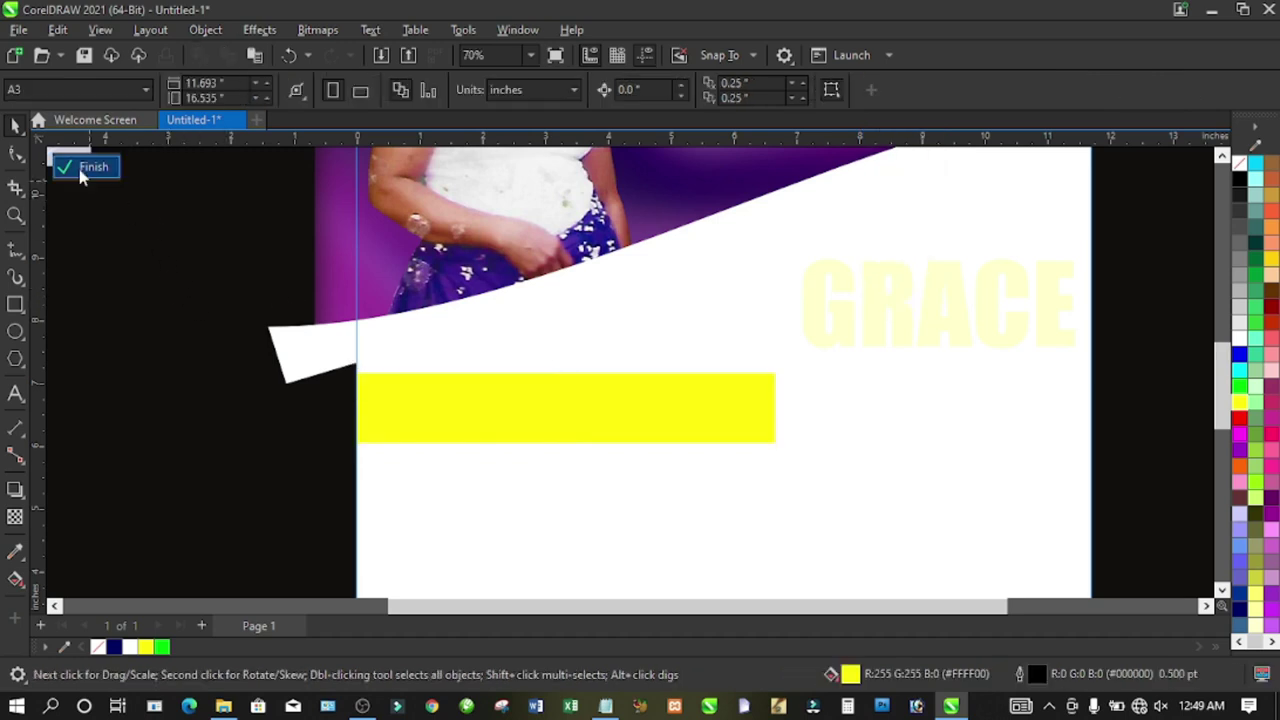
{"action": "left_click", "coordinate": [88, 166]}
{"action": "left_click", "coordinate": [268, 434]}
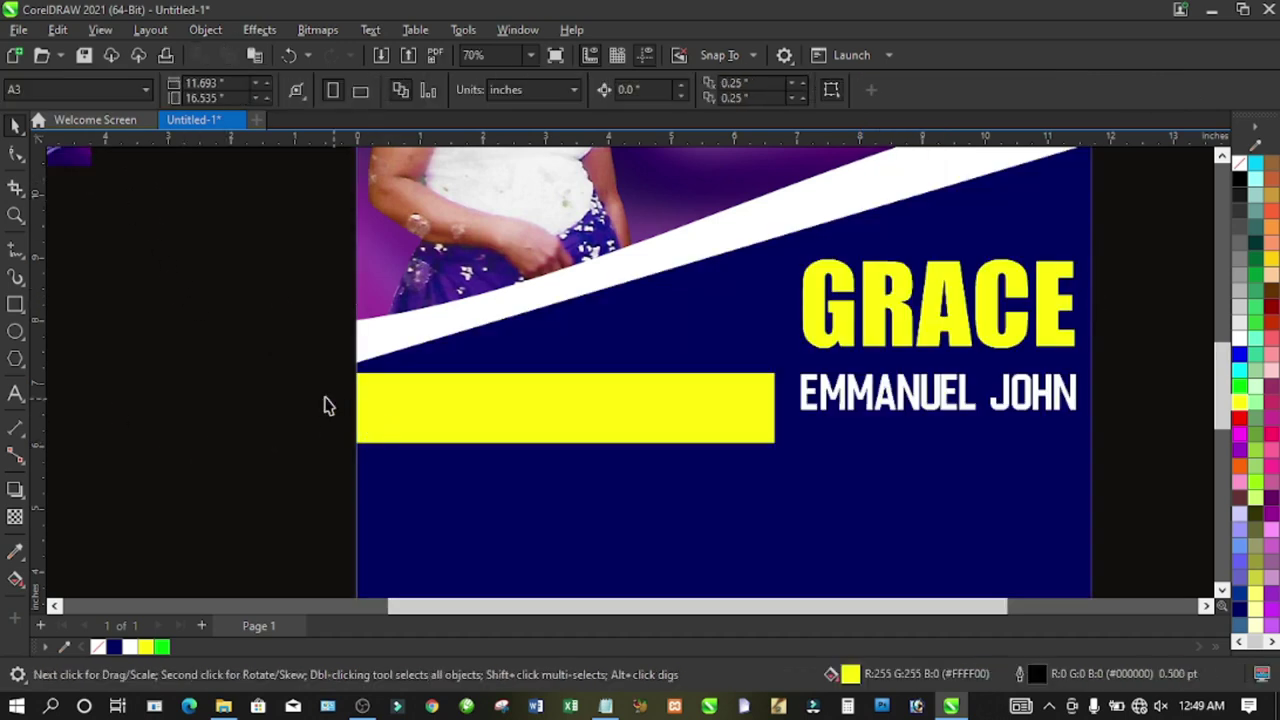
{"action": "left_click", "coordinate": [168, 415]}
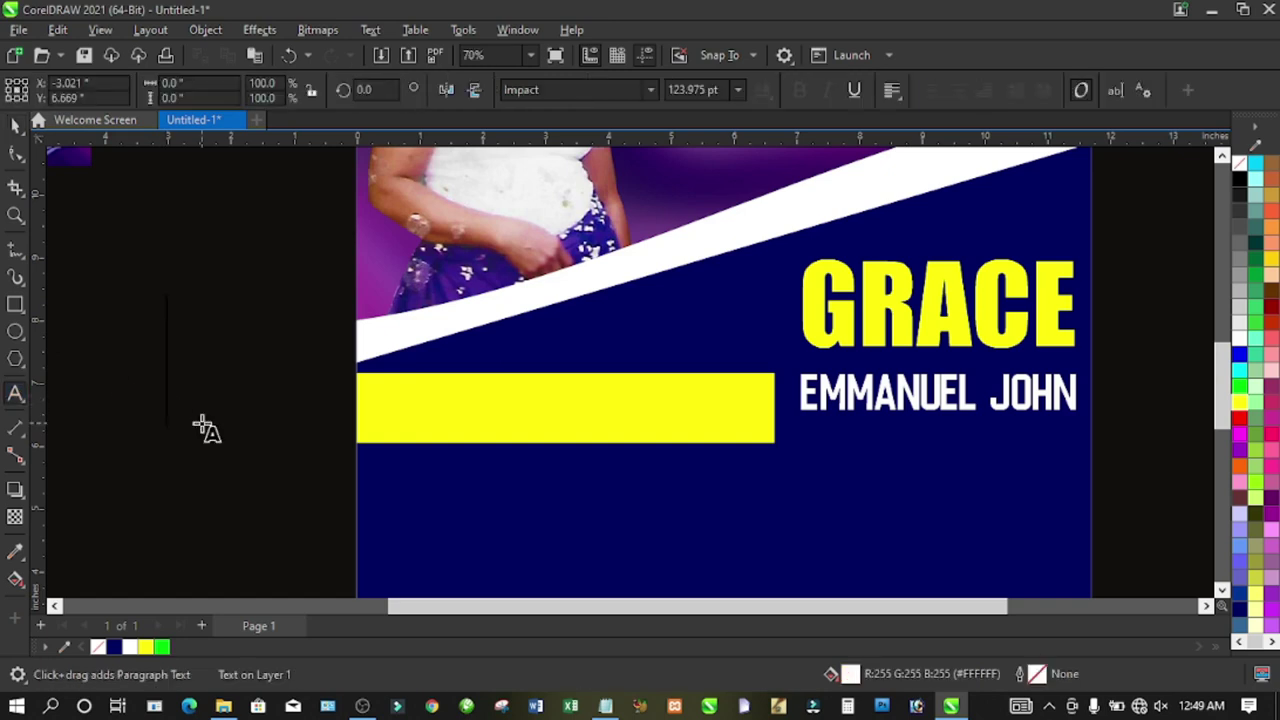
- Type 'funeral arrangement' beside the page and scale it down
{"action": "type", "text": "funeral arran"}
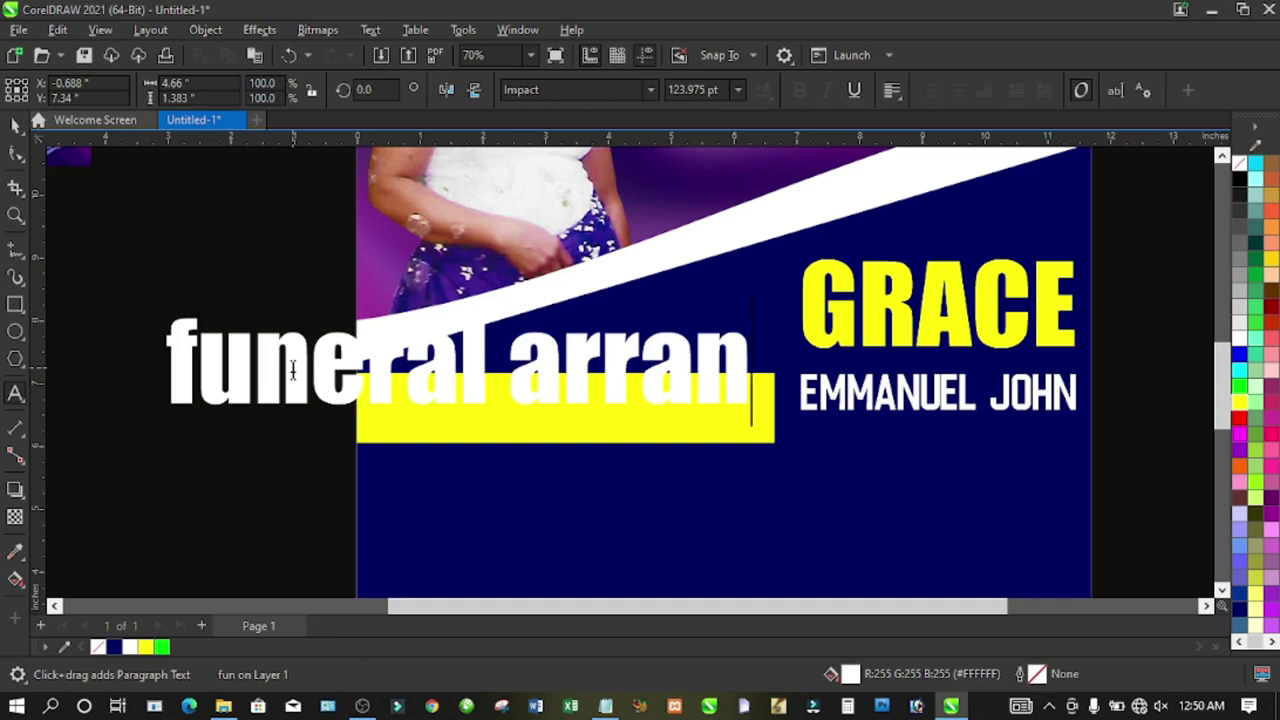
{"action": "type", "text": "gm"}
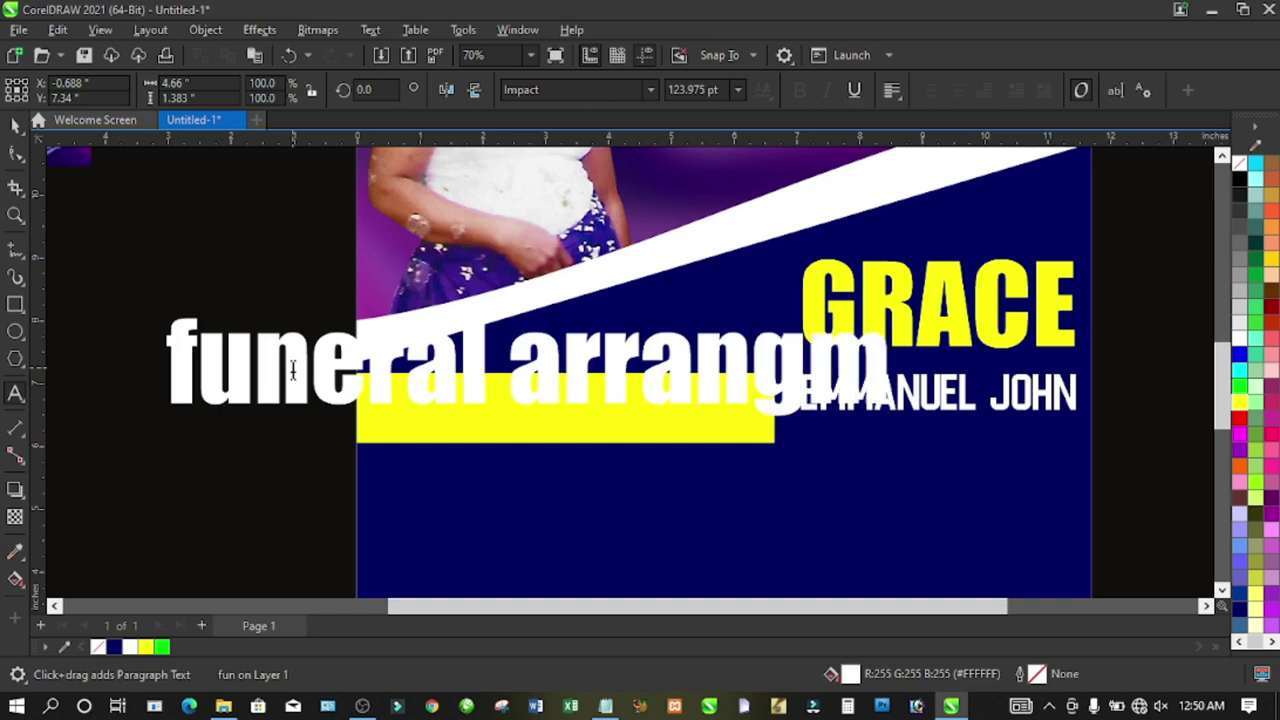
{"action": "key", "text": "BackSpace"}
{"action": "type", "text": "ement"}
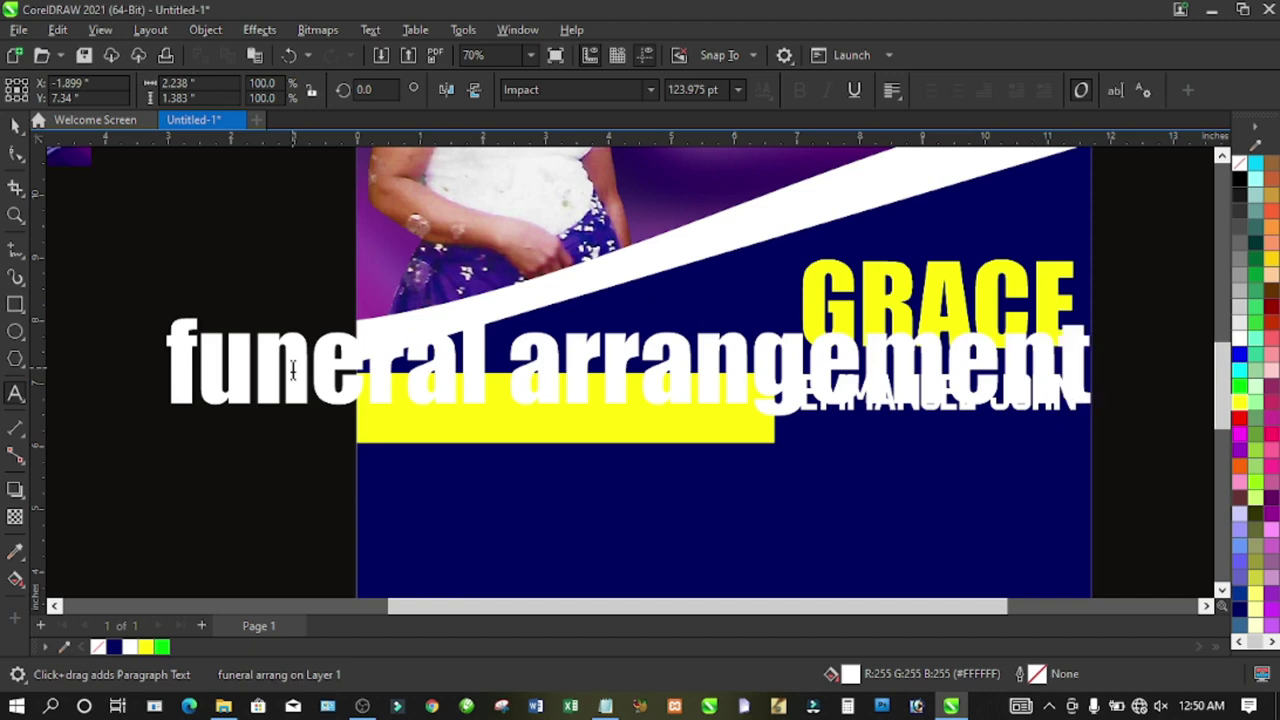
{"action": "key", "text": "Escape"}
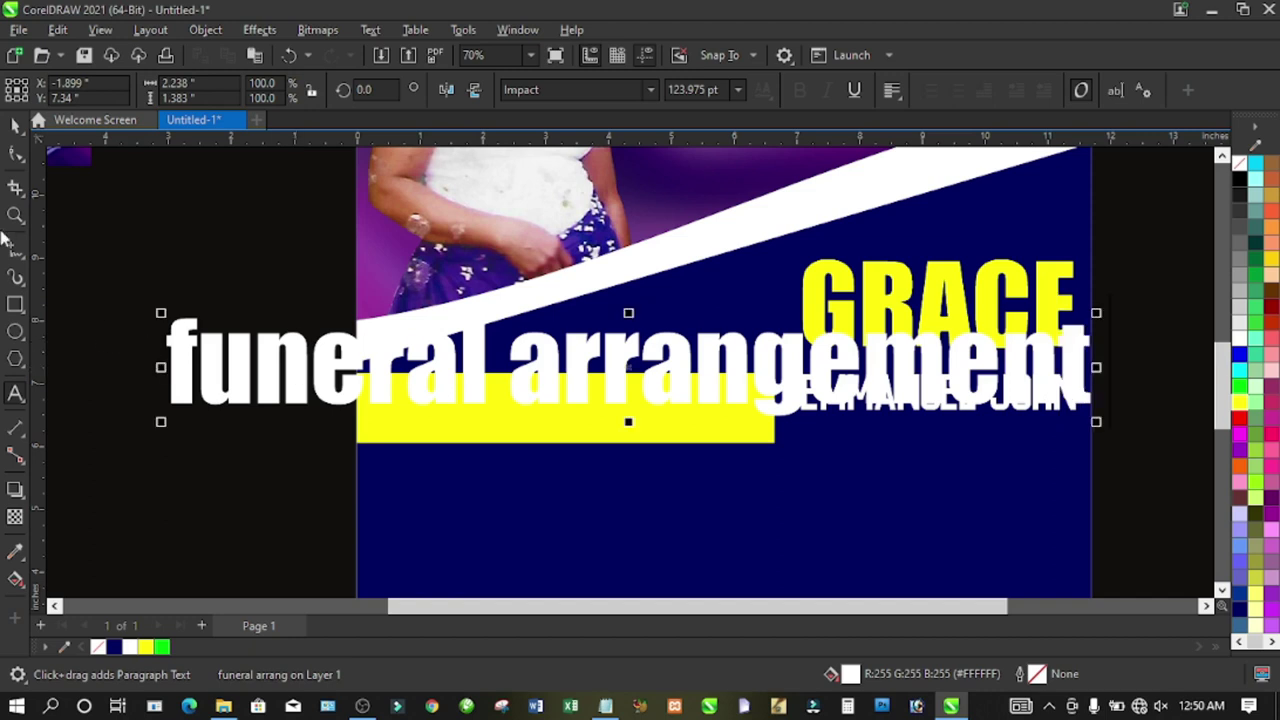
{"action": "left_click", "coordinate": [10, 127]}
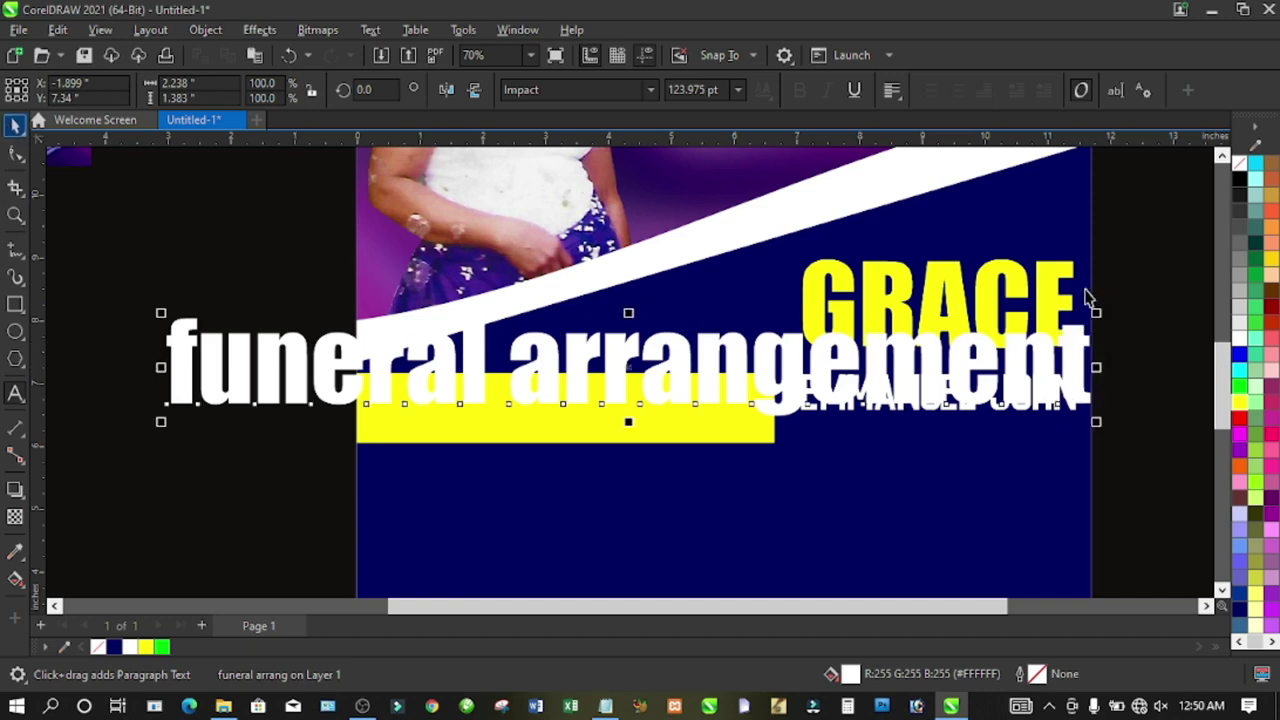
{"action": "left_click_drag", "start_coordinate": [1096, 313], "coordinate": [916, 331]}
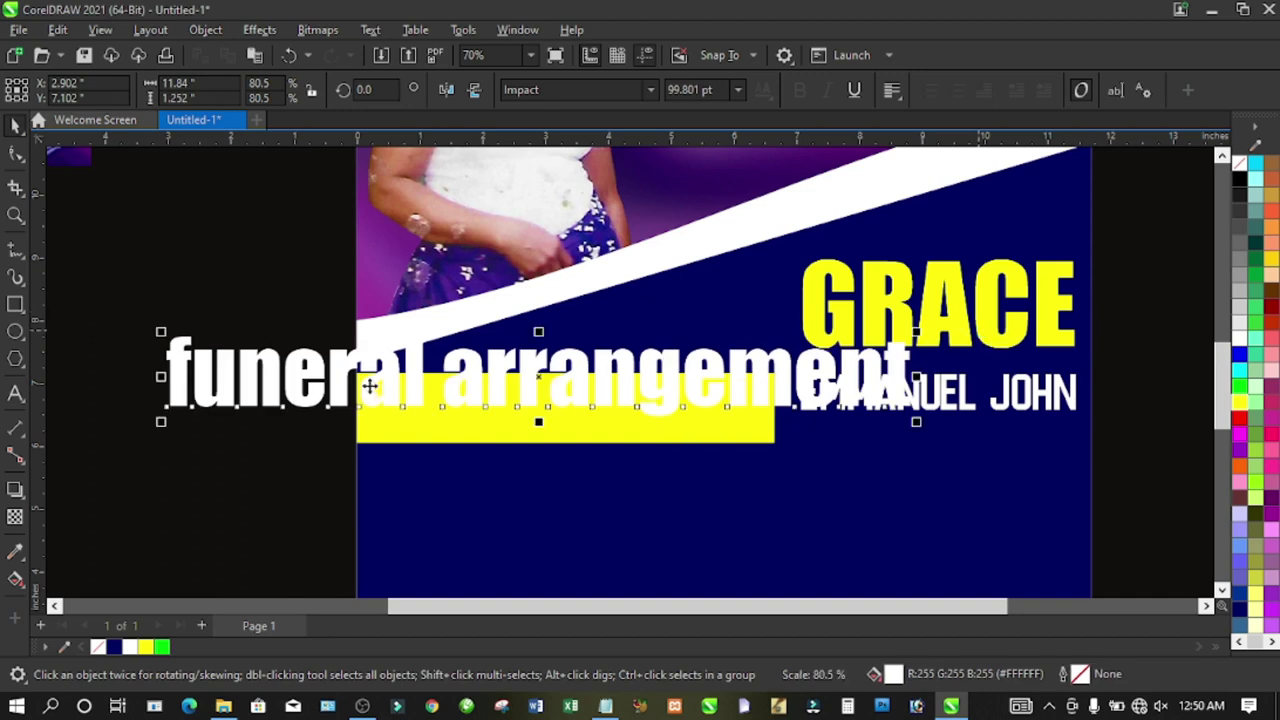
- Convert the funeral arrangement text to uppercase
{"action": "double_click", "coordinate": [322, 386]}
{"action": "key", "text": "ctrl+a"}
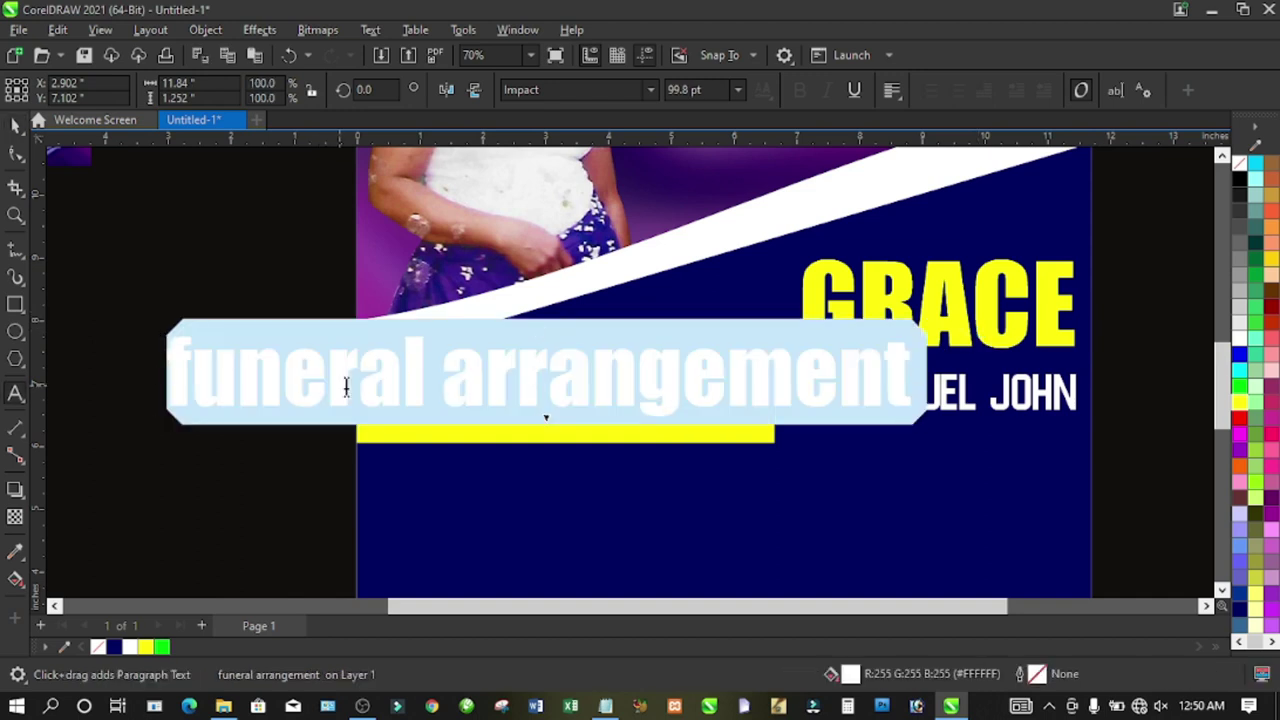
{"action": "key", "text": "shift+F3"}
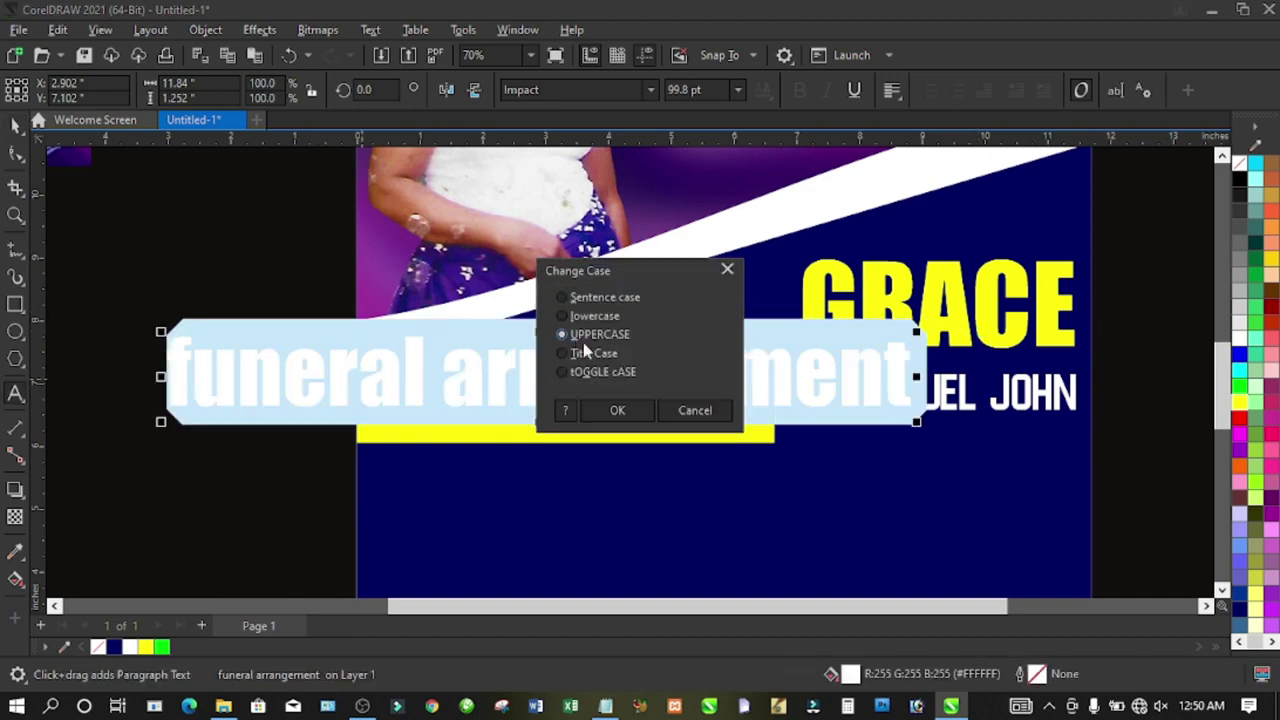
{"action": "left_click", "coordinate": [617, 410]}
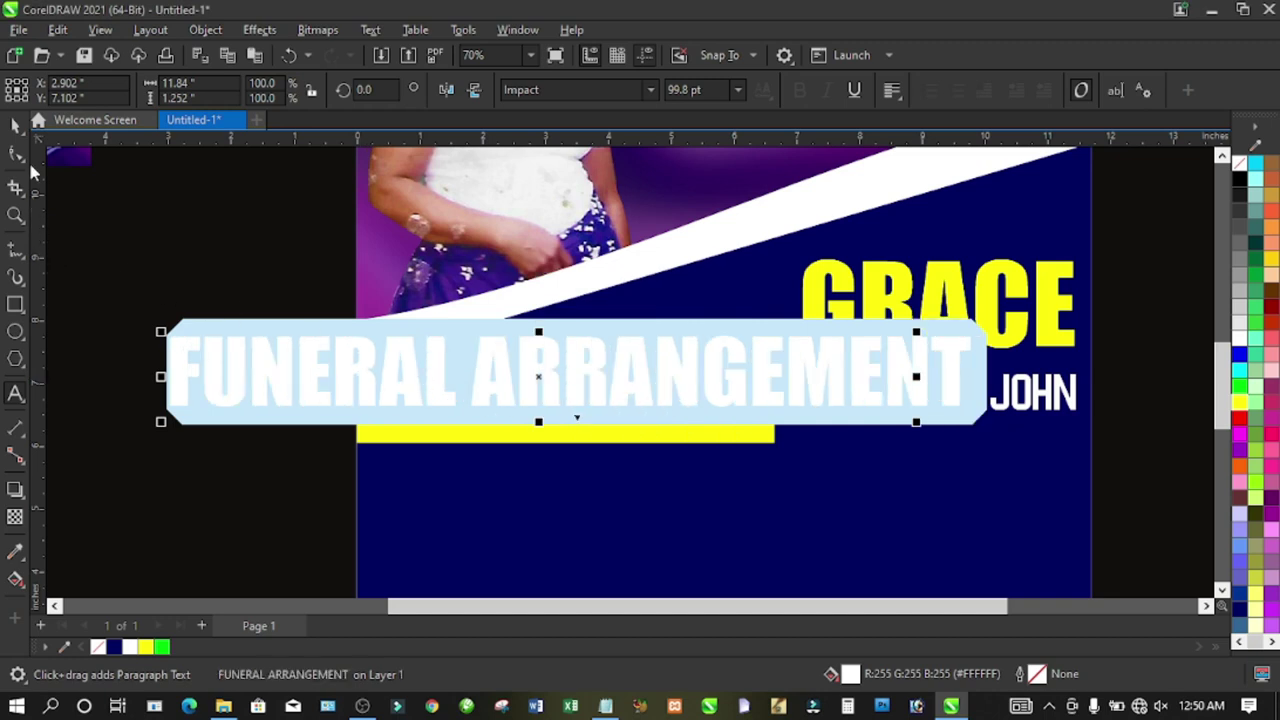
{"action": "left_click", "coordinate": [15, 128]}
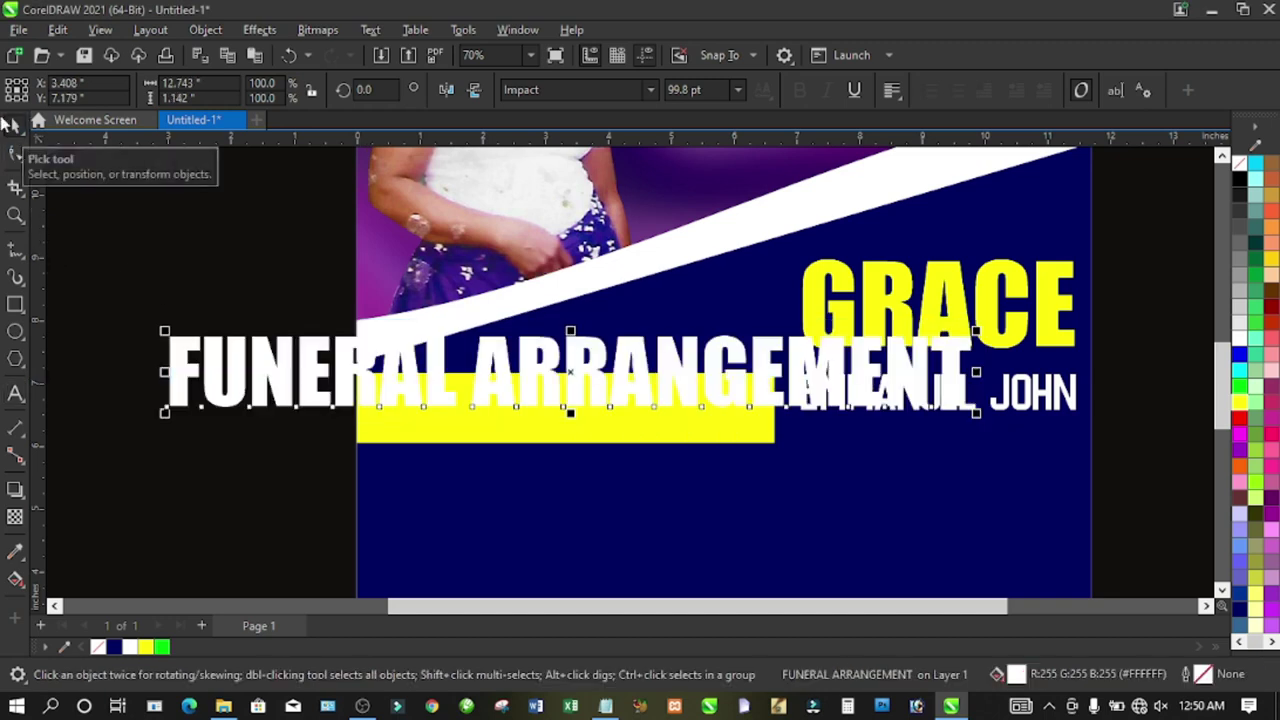
- Size FUNERAL ARRANGEMENT to fit the yellow bar, place it there, and colour it black
{"action": "left_click_drag", "start_coordinate": [975, 332], "coordinate": [813, 378]}
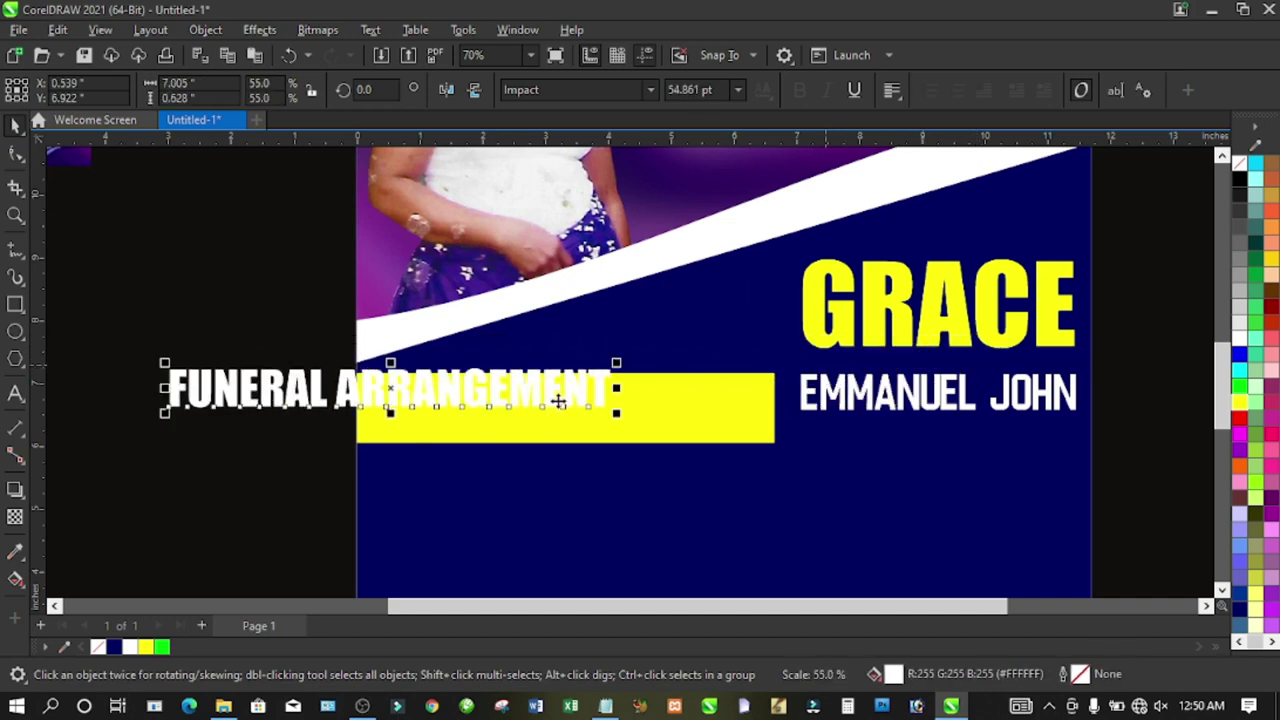
{"action": "left_click_drag", "start_coordinate": [396, 392], "coordinate": [575, 414]}
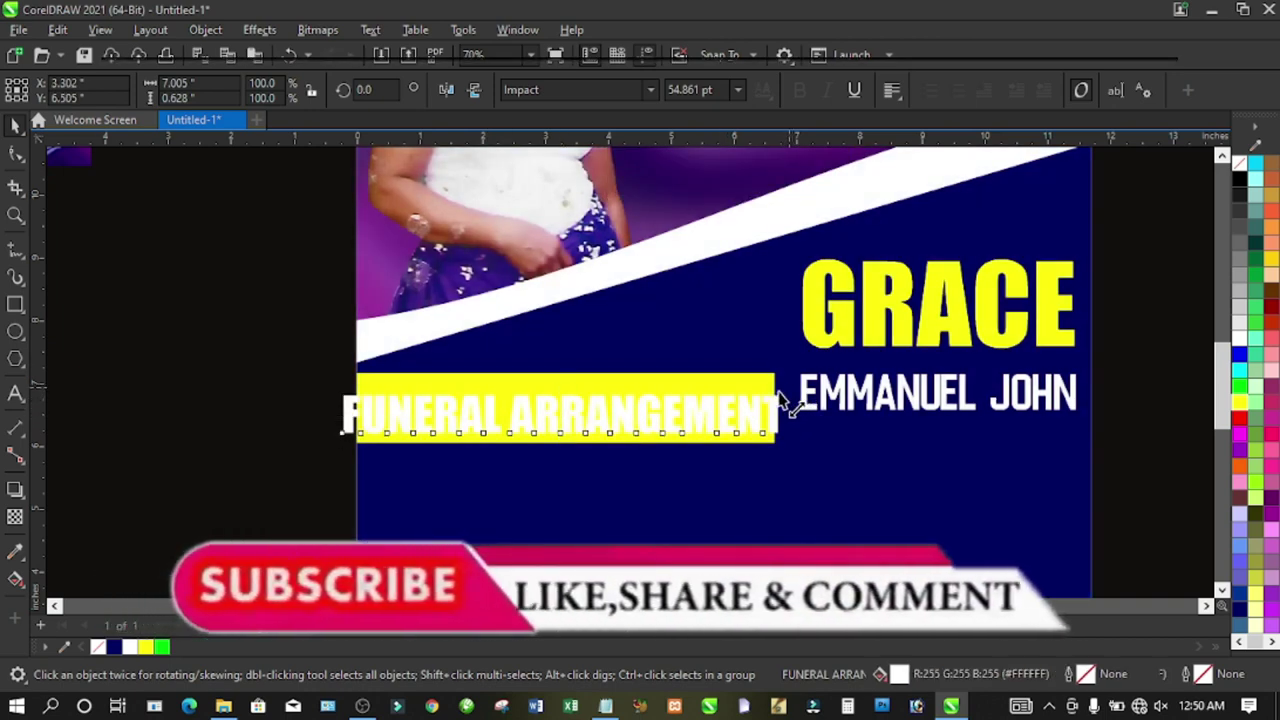
{"action": "left_click_drag", "start_coordinate": [790, 390], "coordinate": [748, 394]}
{"action": "left_click_drag", "start_coordinate": [545, 418], "coordinate": [564, 409]}
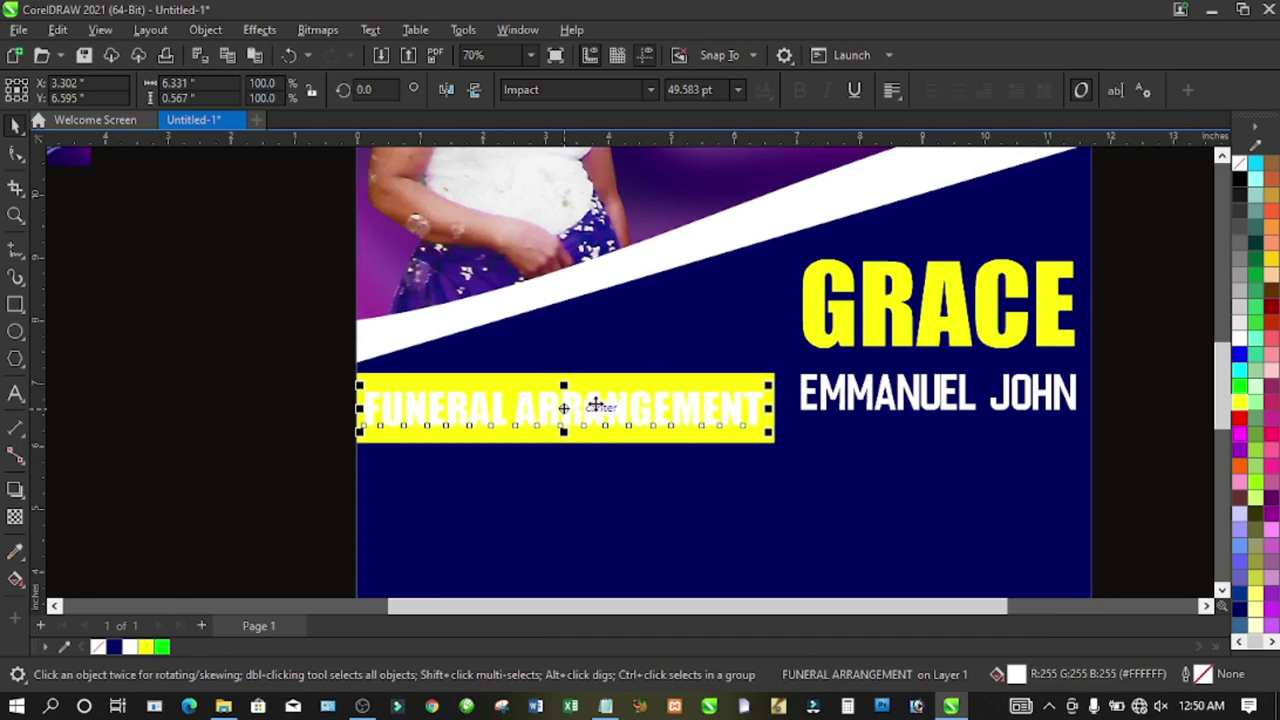
{"action": "left_click", "coordinate": [1240, 180]}
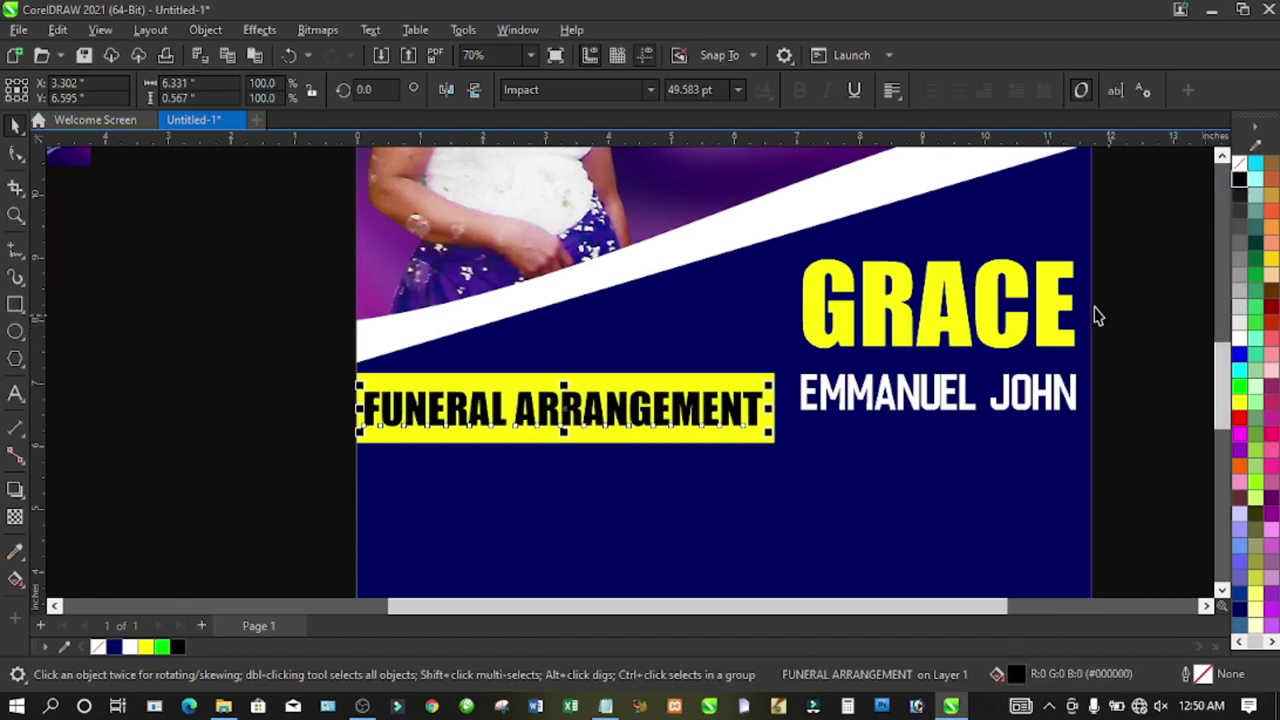
{"action": "left_click", "coordinate": [1123, 434]}
{"action": "scroll", "coordinate": [1207, 398], "scroll_direction": "down", "scroll_amount": 2}
{"action": "scroll", "coordinate": [1207, 398], "scroll_direction": "up", "scroll_amount": 1}
{"action": "scroll", "coordinate": [1207, 398], "scroll_direction": "up", "scroll_amount": 1}
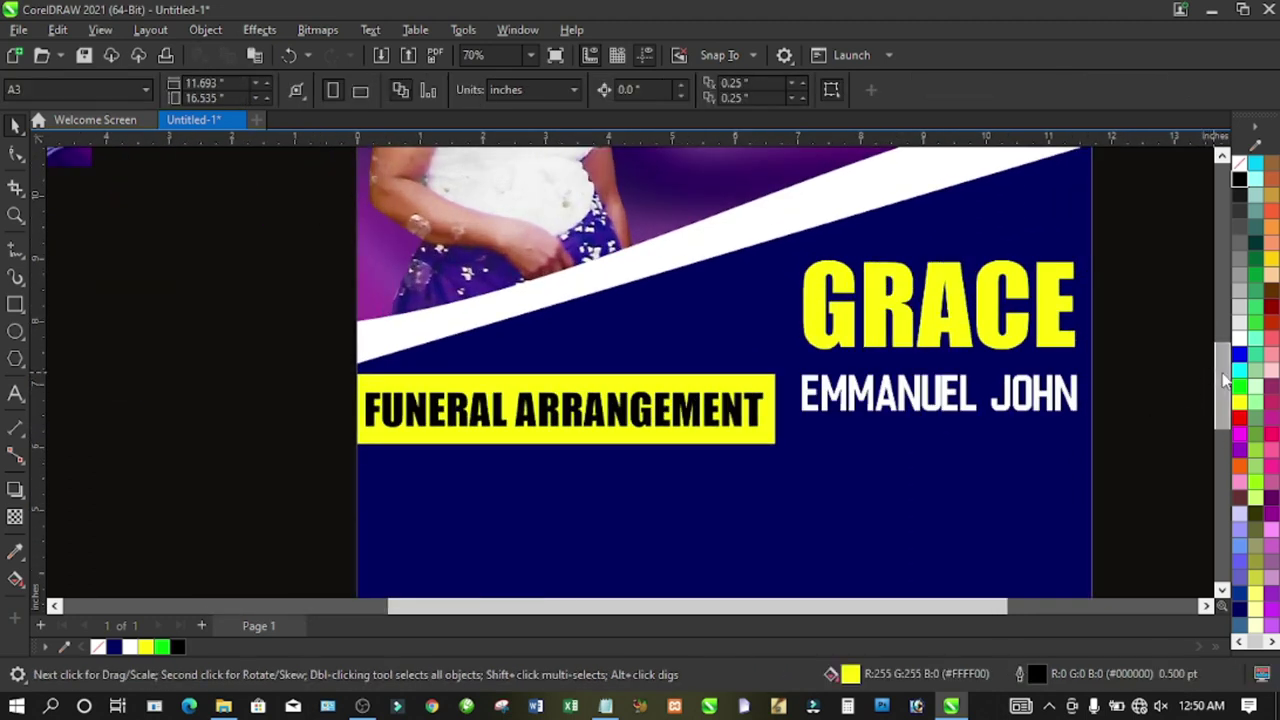
{"action": "scroll", "coordinate": [1222, 400], "scroll_direction": "down", "scroll_amount": 2}
{"action": "scroll", "coordinate": [1226, 400], "scroll_direction": "down", "scroll_amount": 1}
- Copy the MONDAY dec 27 2021 and wake-keeping lines from the Notepad funeral notes
{"action": "left_click", "coordinate": [605, 706]}
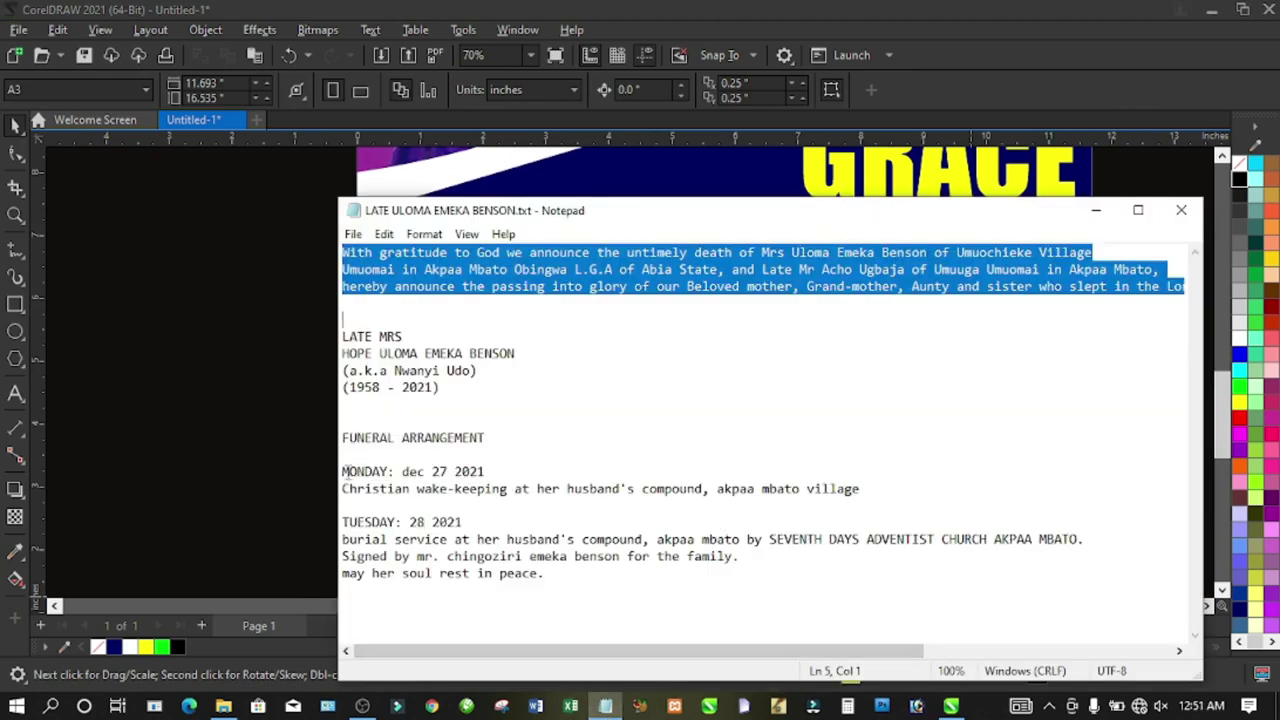
{"action": "left_click_drag", "start_coordinate": [343, 471], "coordinate": [896, 493]}
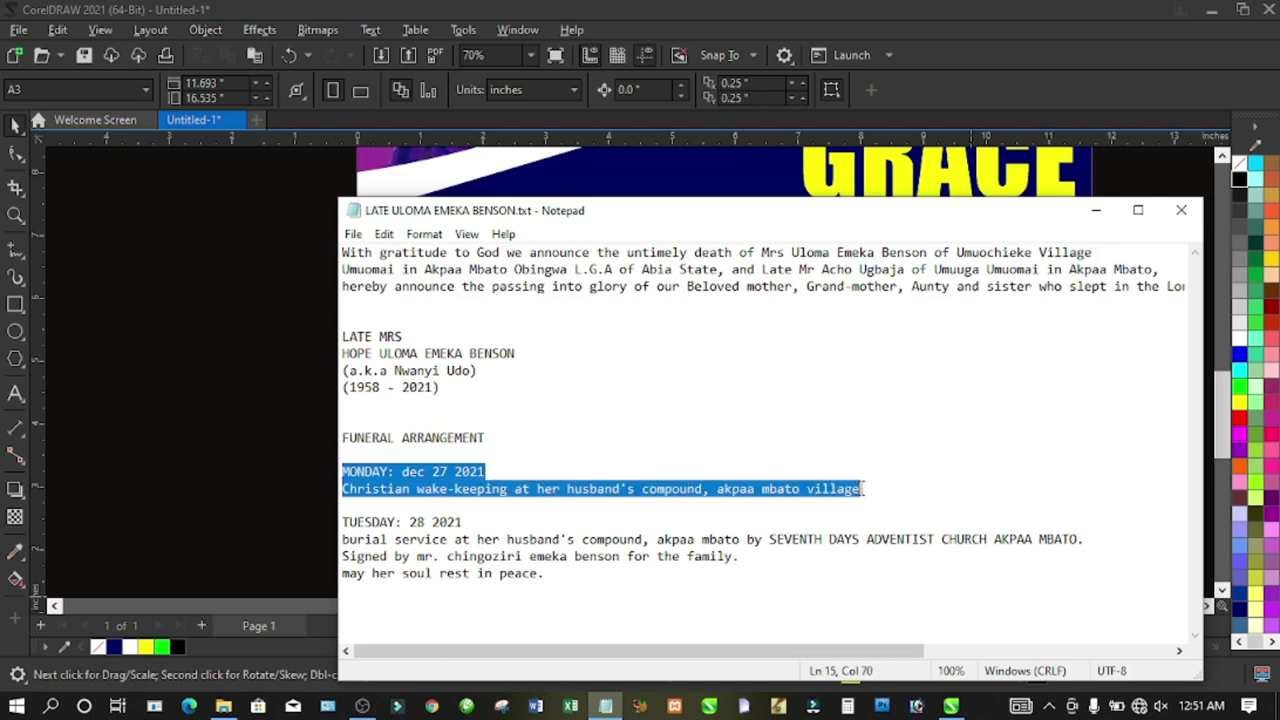
{"action": "right_click", "coordinate": [860, 489]}
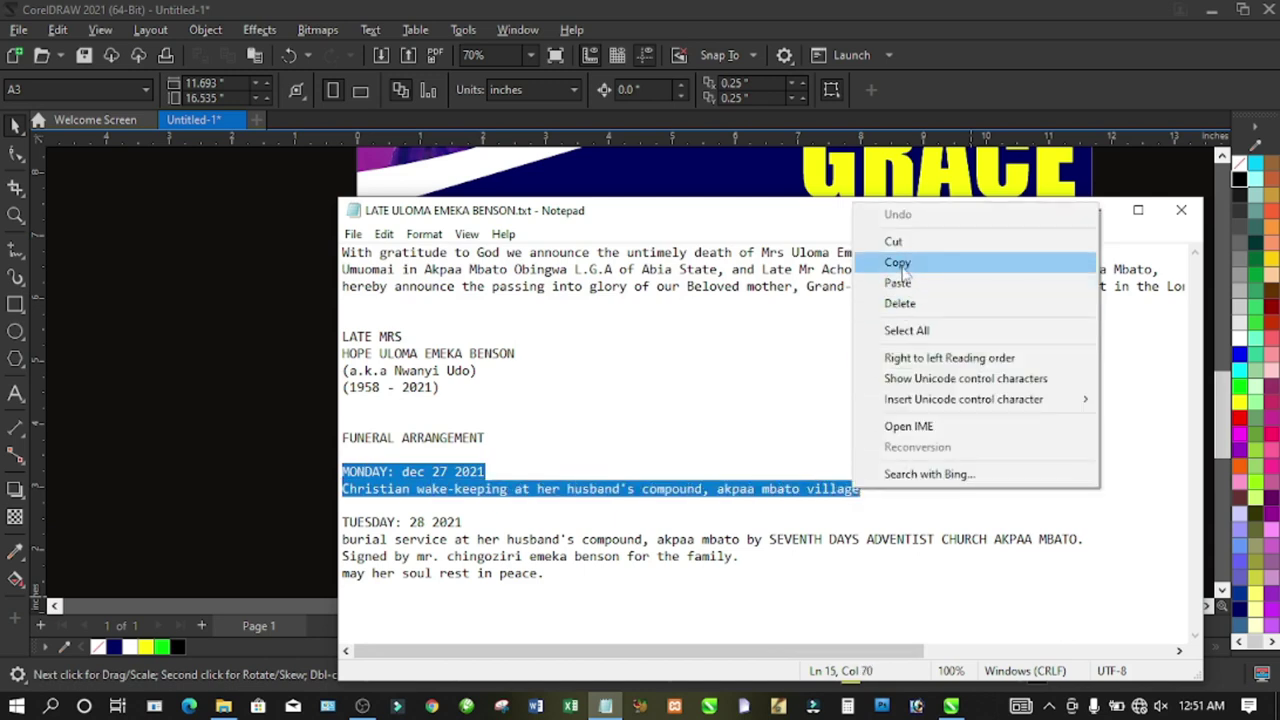
{"action": "left_click", "coordinate": [897, 264]}
{"action": "left_click", "coordinate": [208, 418]}
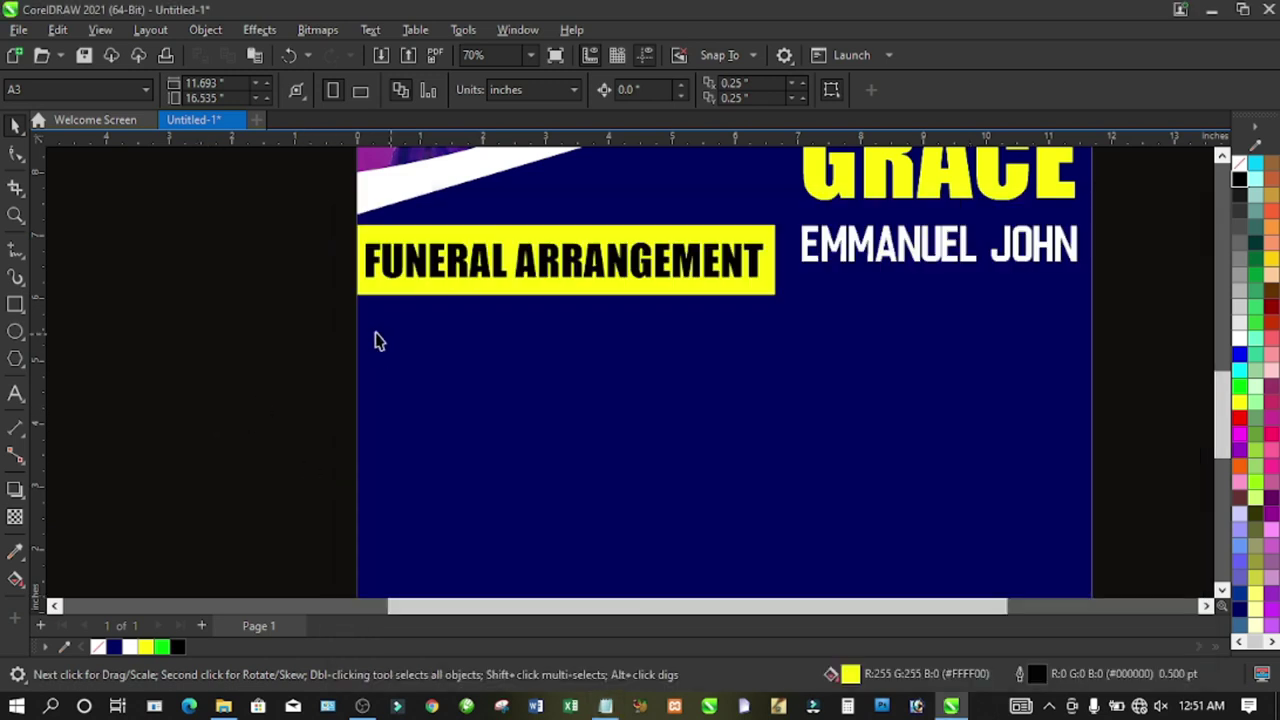
{"action": "left_click", "coordinate": [15, 393]}
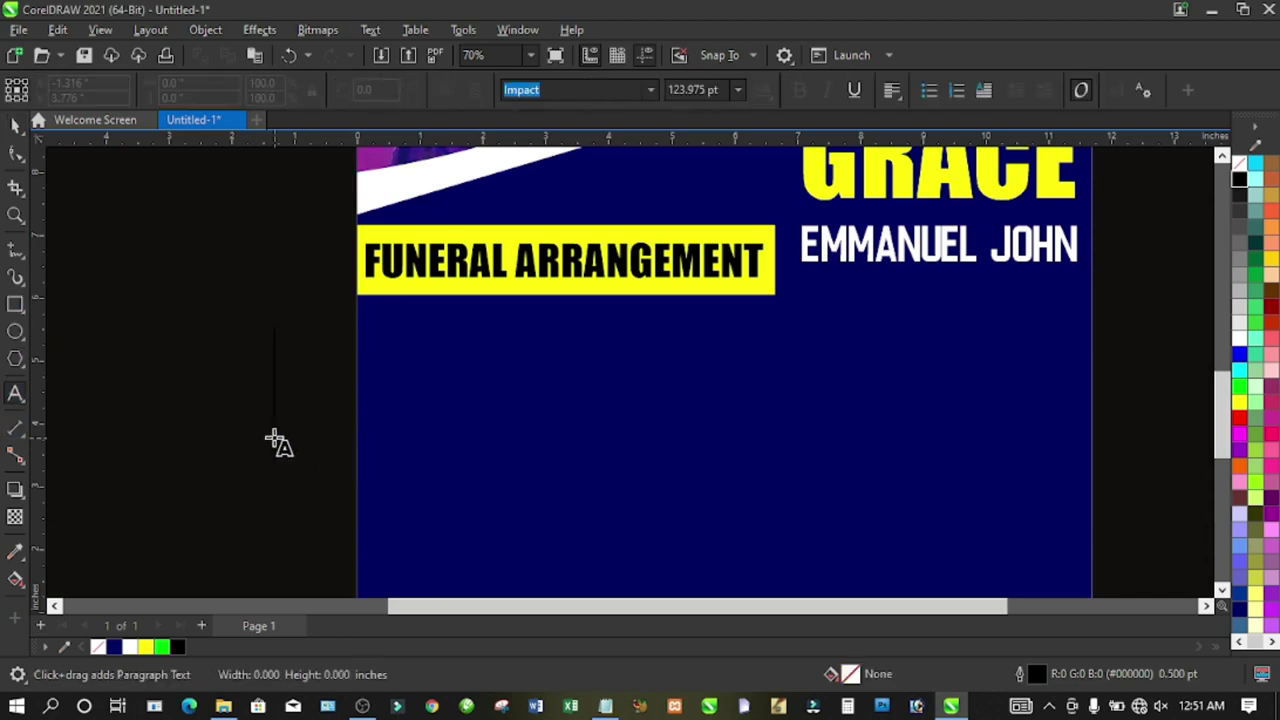
- Paste the copied Monday schedule lines and set them to 14 pt
{"action": "key", "text": "ctrl+v"}
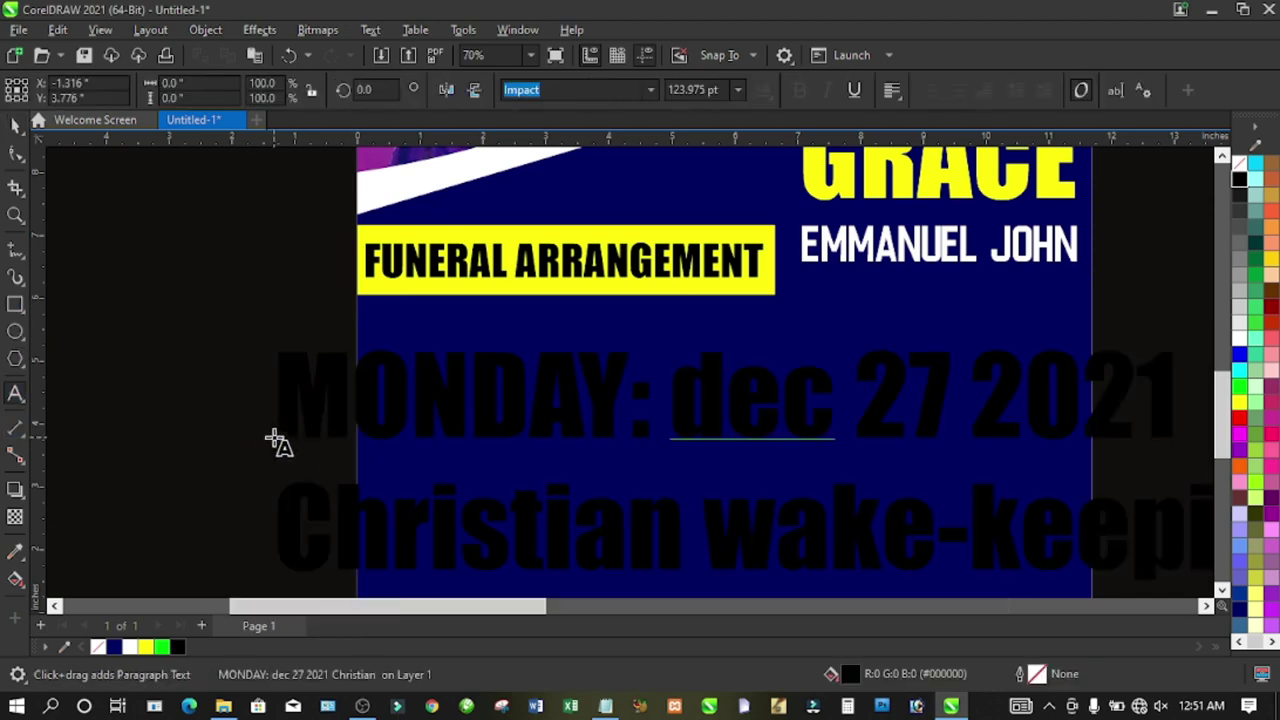
{"action": "scroll", "coordinate": [180, 425], "scroll_direction": "down", "scroll_amount": 1}
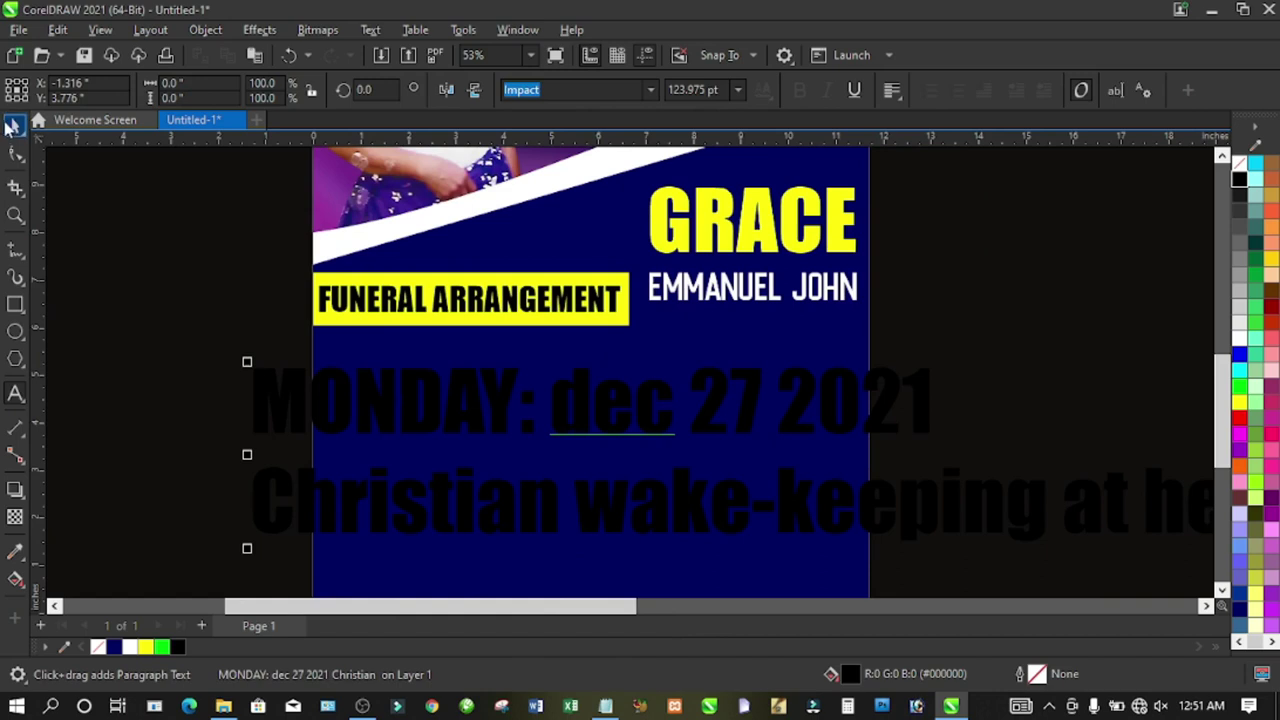
{"action": "left_click_drag", "start_coordinate": [614, 606], "coordinate": [788, 602]}
{"action": "left_click", "coordinate": [737, 89]}
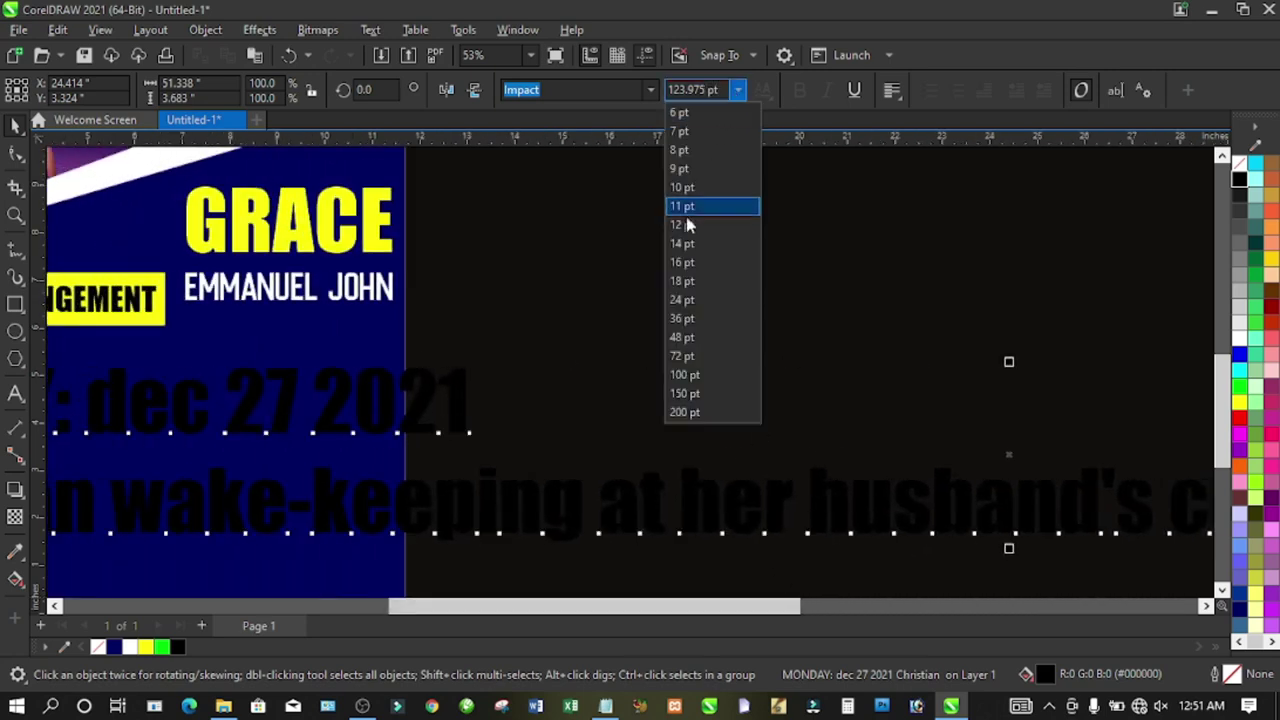
{"action": "left_click", "coordinate": [680, 245]}
- Move the schedule text onto the pasteboard left of the page, with the date line above the wake-keeping line
{"action": "left_click_drag", "start_coordinate": [480, 606], "coordinate": [361, 515]}
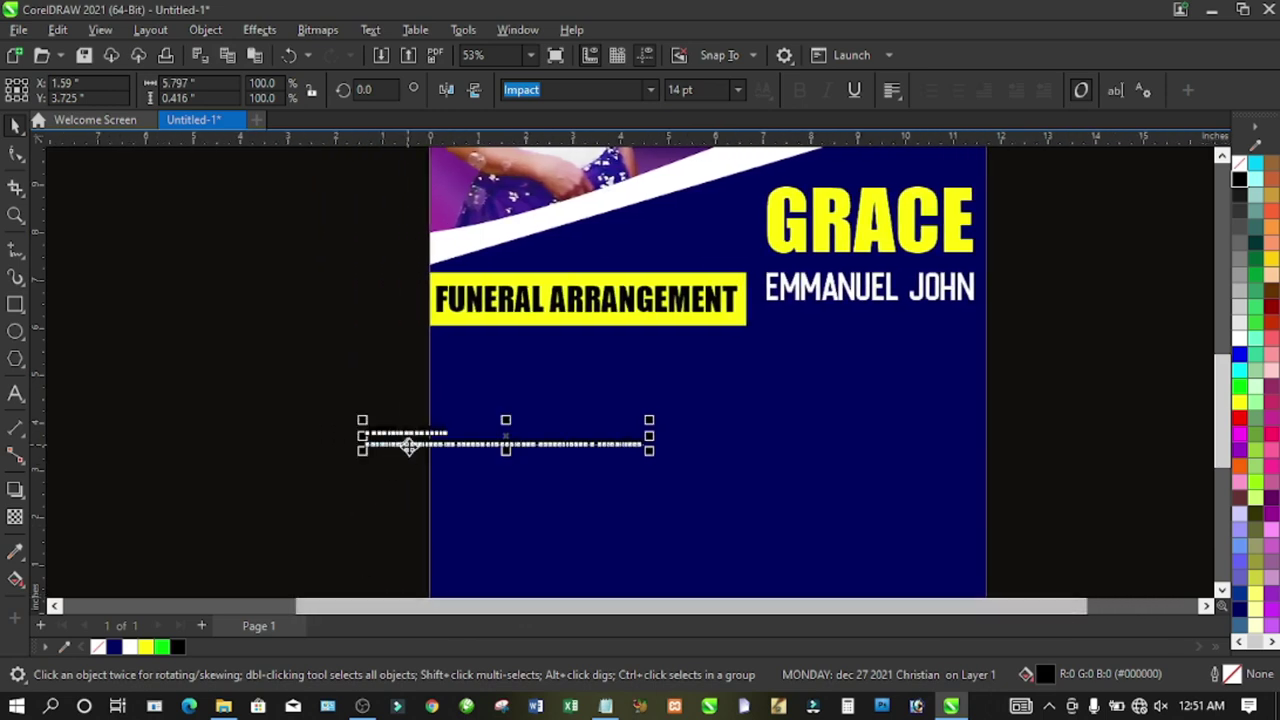
{"action": "left_click_drag", "start_coordinate": [410, 443], "coordinate": [250, 431]}
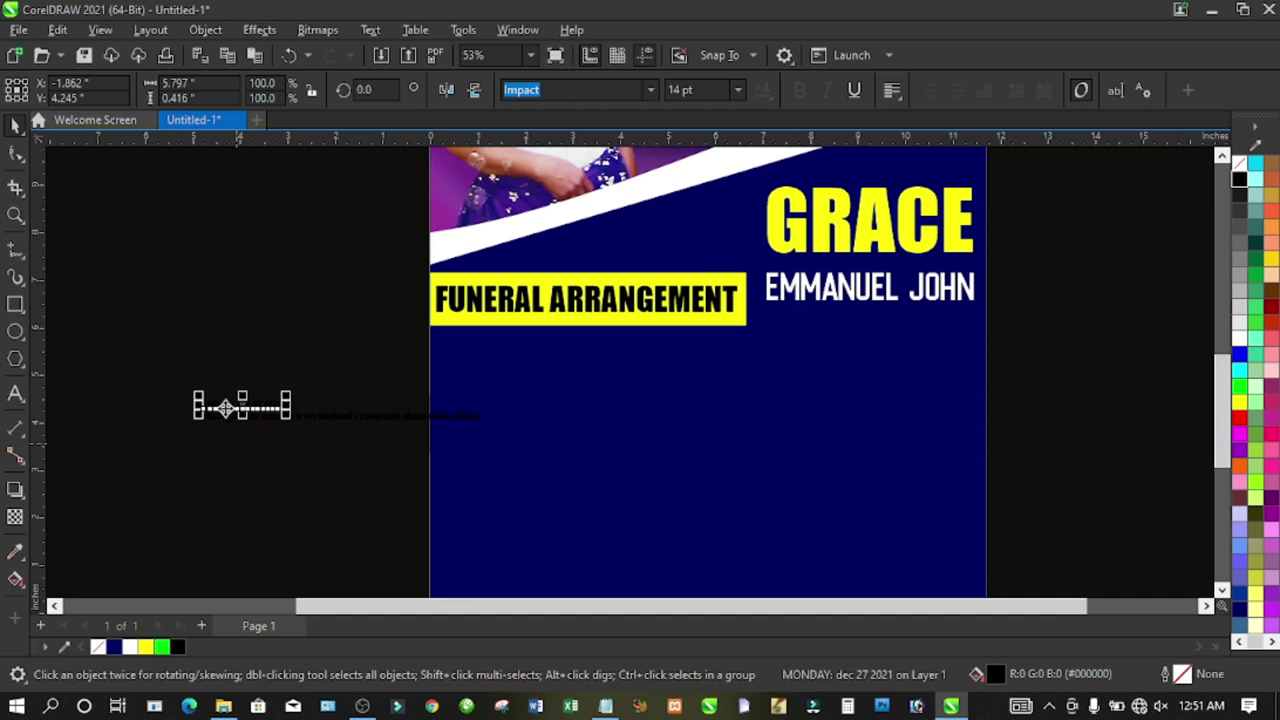
{"action": "left_click_drag", "start_coordinate": [241, 405], "coordinate": [241, 338]}
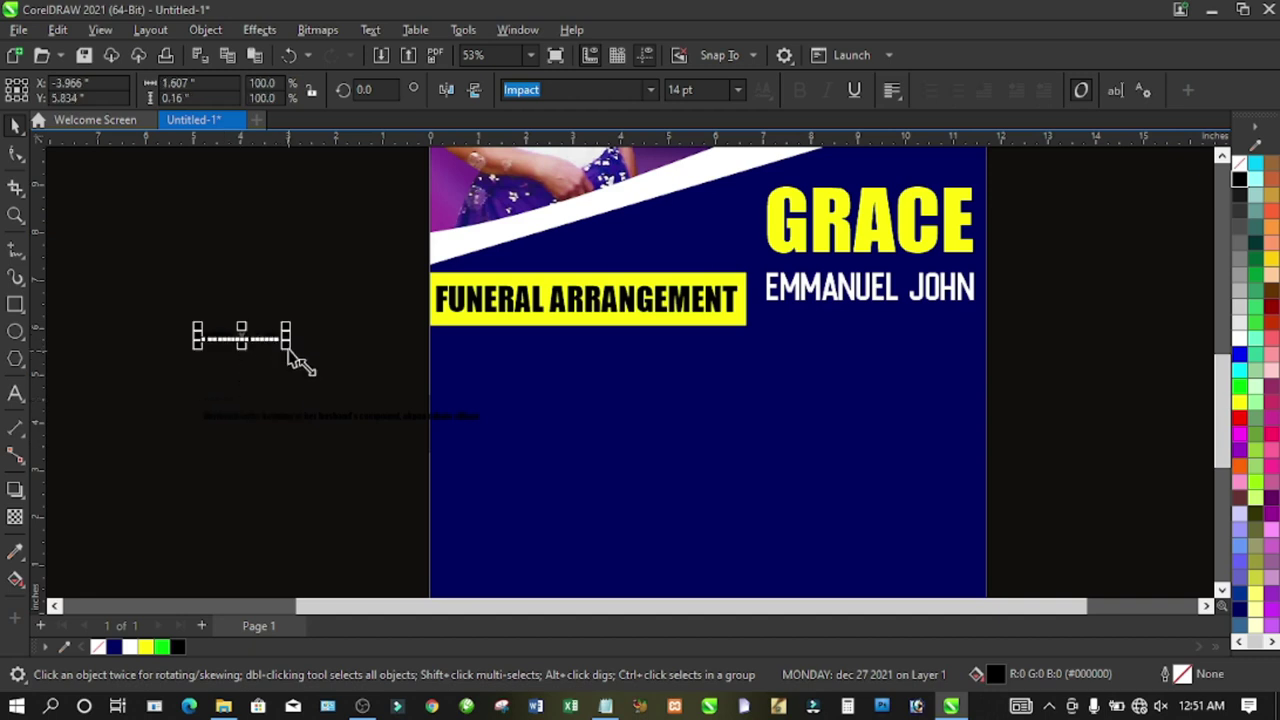
{"action": "left_click", "coordinate": [149, 380]}
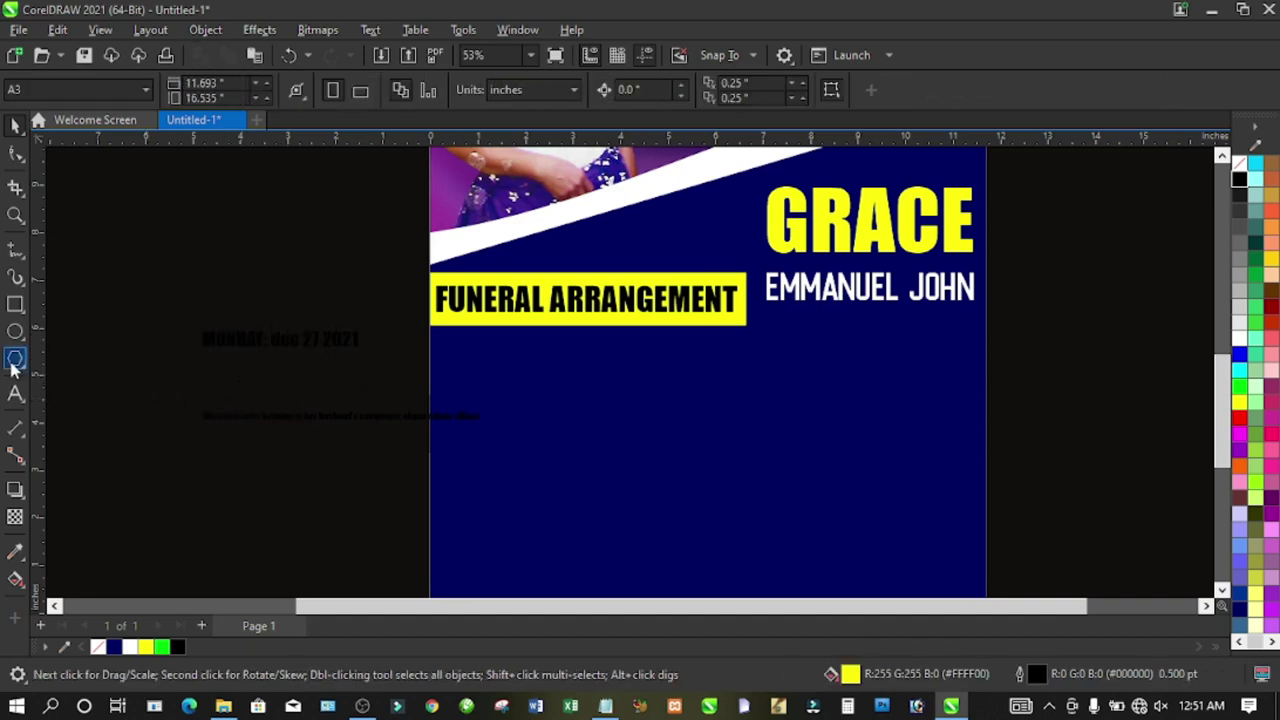
- Draw a red, outline-free bar below FUNERAL ARRANGEMENT from the page edge
{"action": "left_click", "coordinate": [15, 306]}
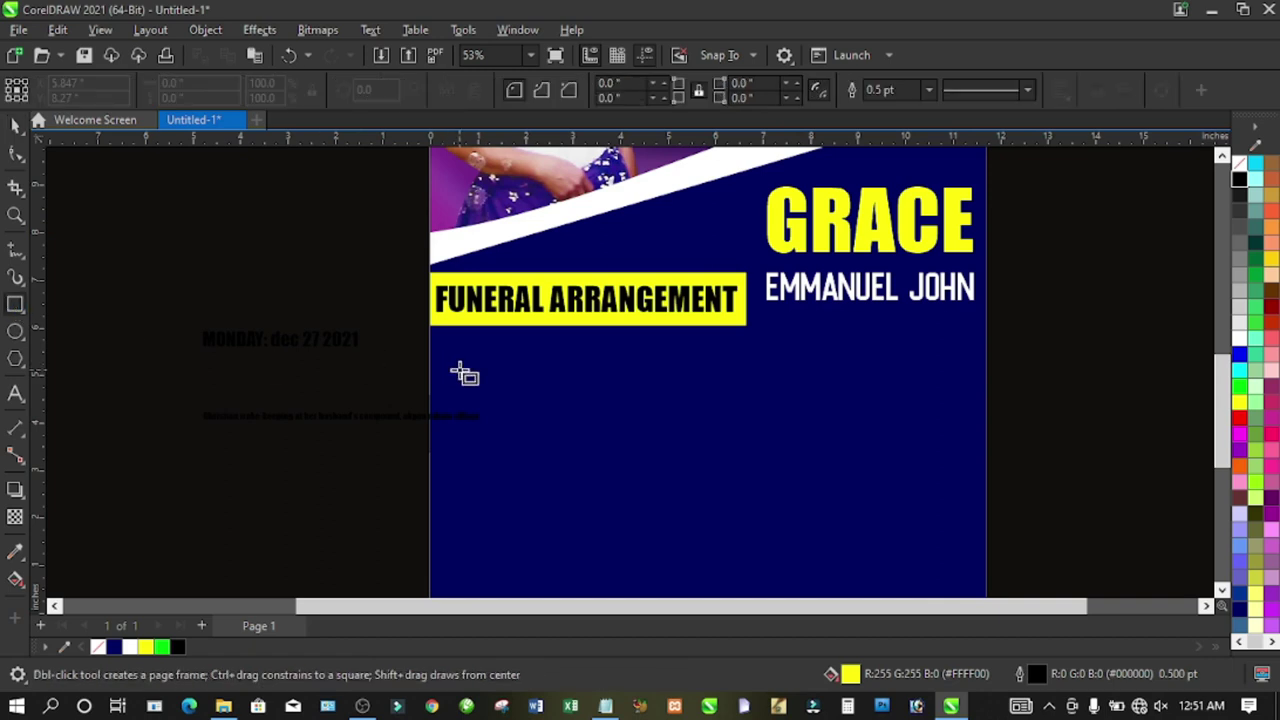
{"action": "left_click_drag", "start_coordinate": [430, 345], "coordinate": [605, 368]}
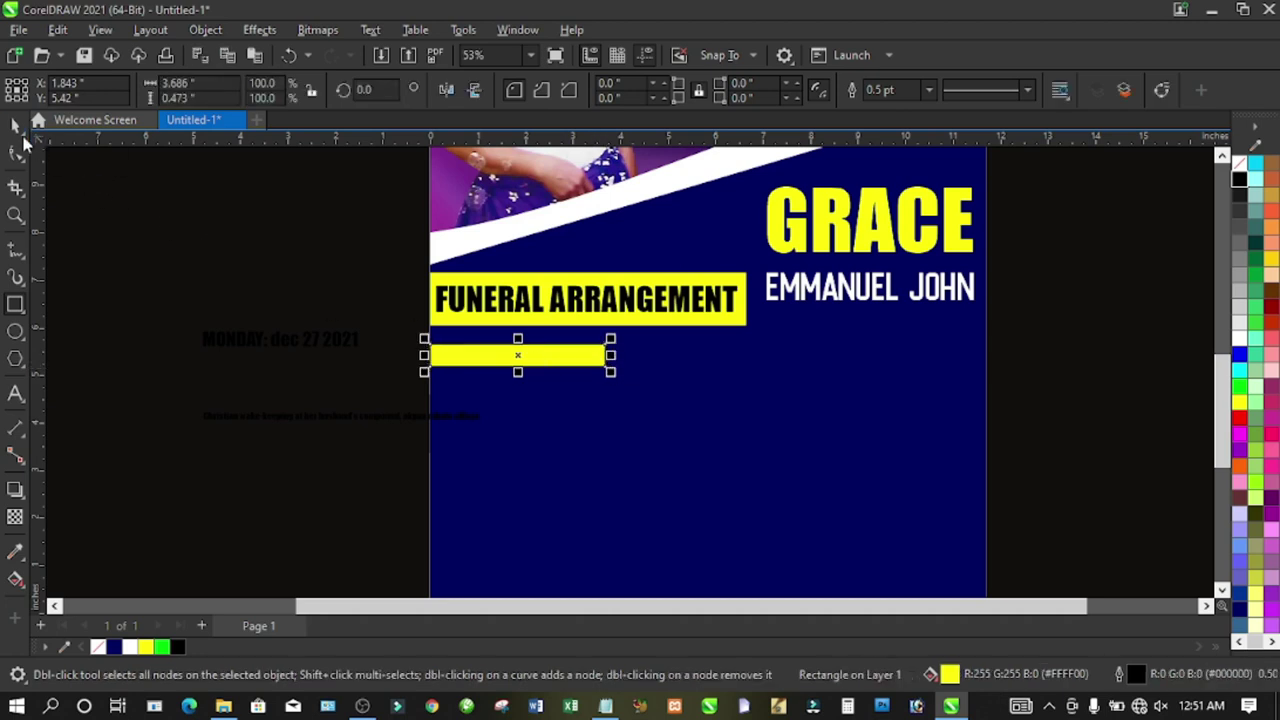
{"action": "left_click", "coordinate": [12, 125]}
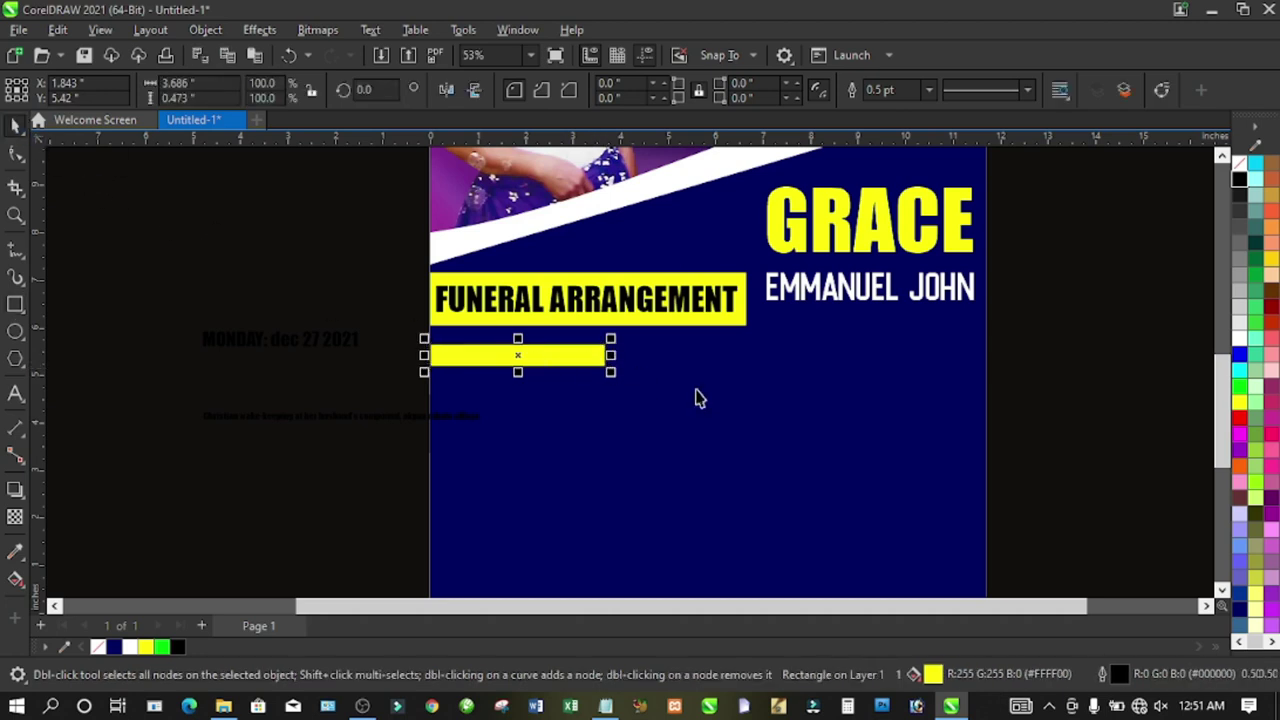
{"action": "left_click", "coordinate": [1241, 418]}
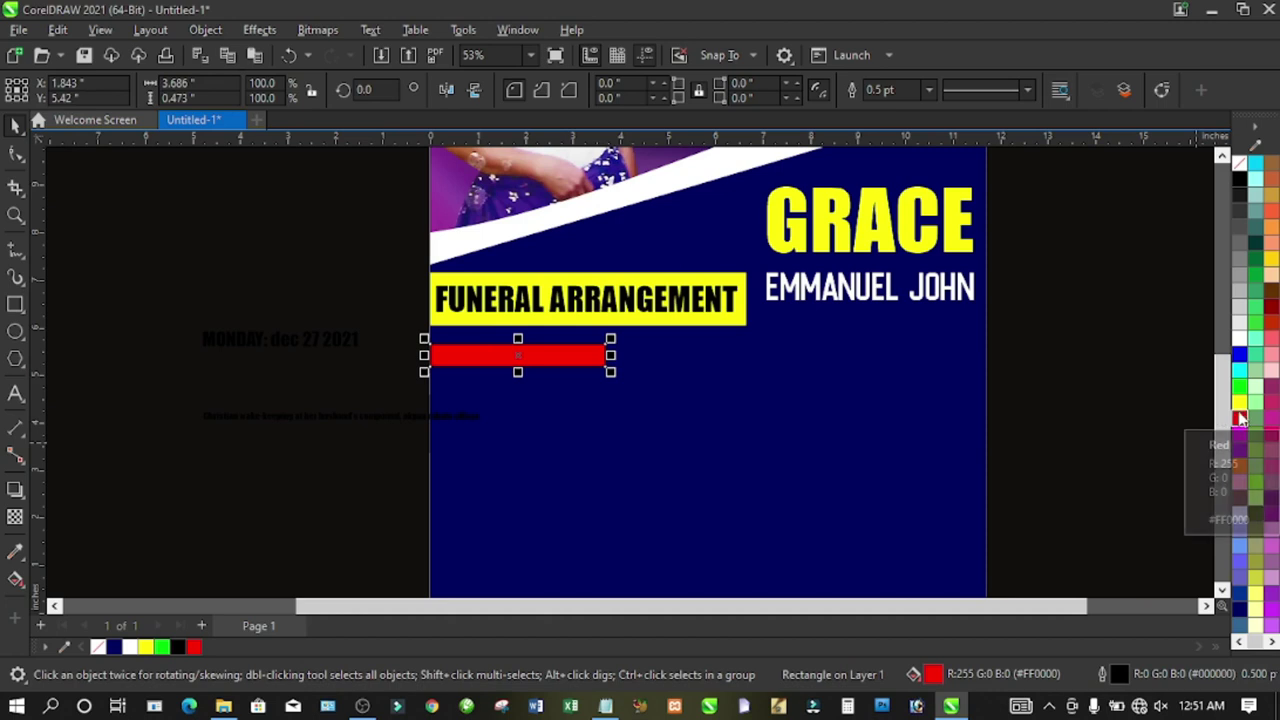
{"action": "left_click", "coordinate": [930, 92]}
{"action": "left_click", "coordinate": [883, 107]}
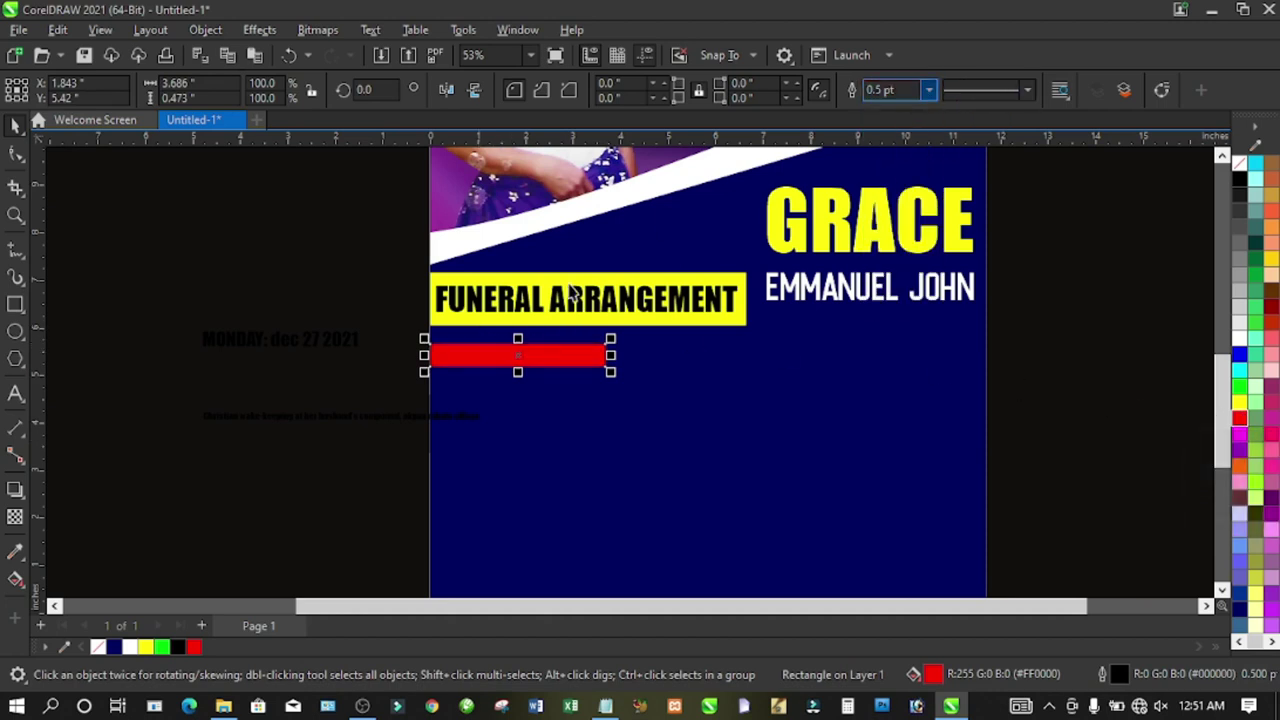
- Round the red bar's corners to 0.237 inch
{"action": "left_click", "coordinate": [566, 363]}
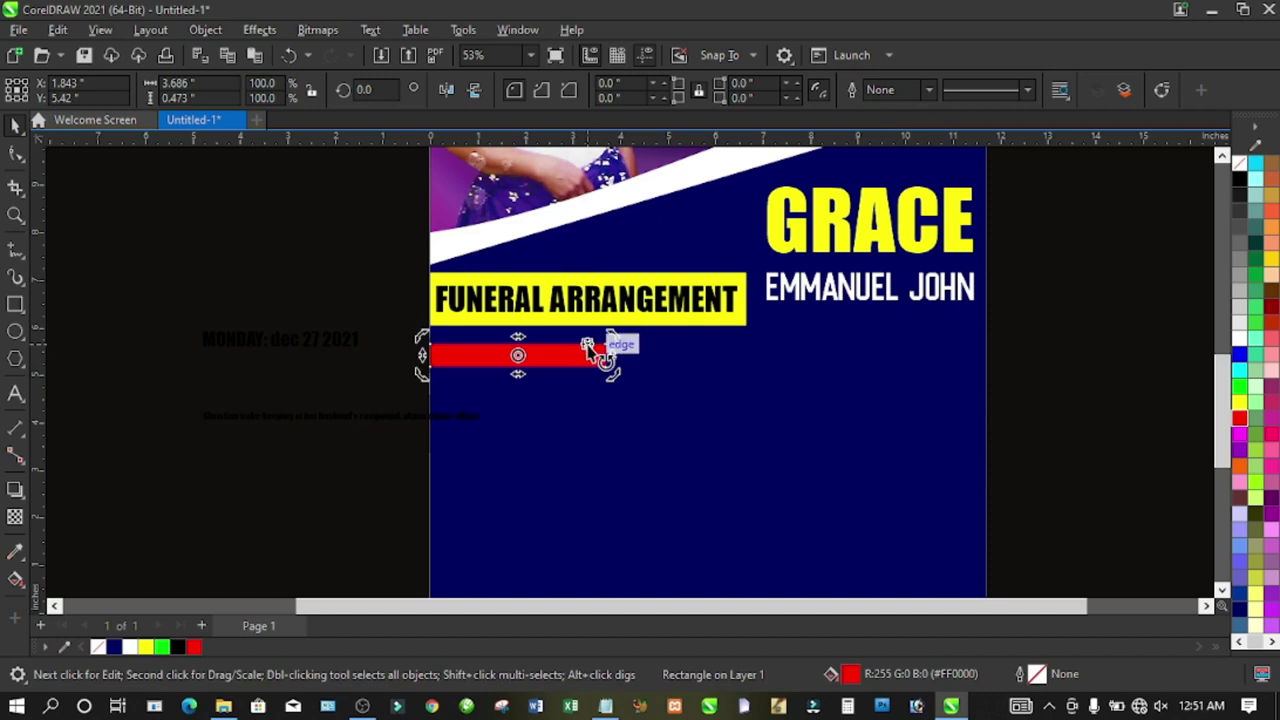
{"action": "left_click", "coordinate": [587, 362]}
{"action": "left_click", "coordinate": [587, 363]}
{"action": "left_click", "coordinate": [582, 362]}
{"action": "left_click", "coordinate": [581, 366]}
{"action": "key", "text": "F10"}
{"action": "left_click_drag", "start_coordinate": [605, 349], "coordinate": [595, 348]}
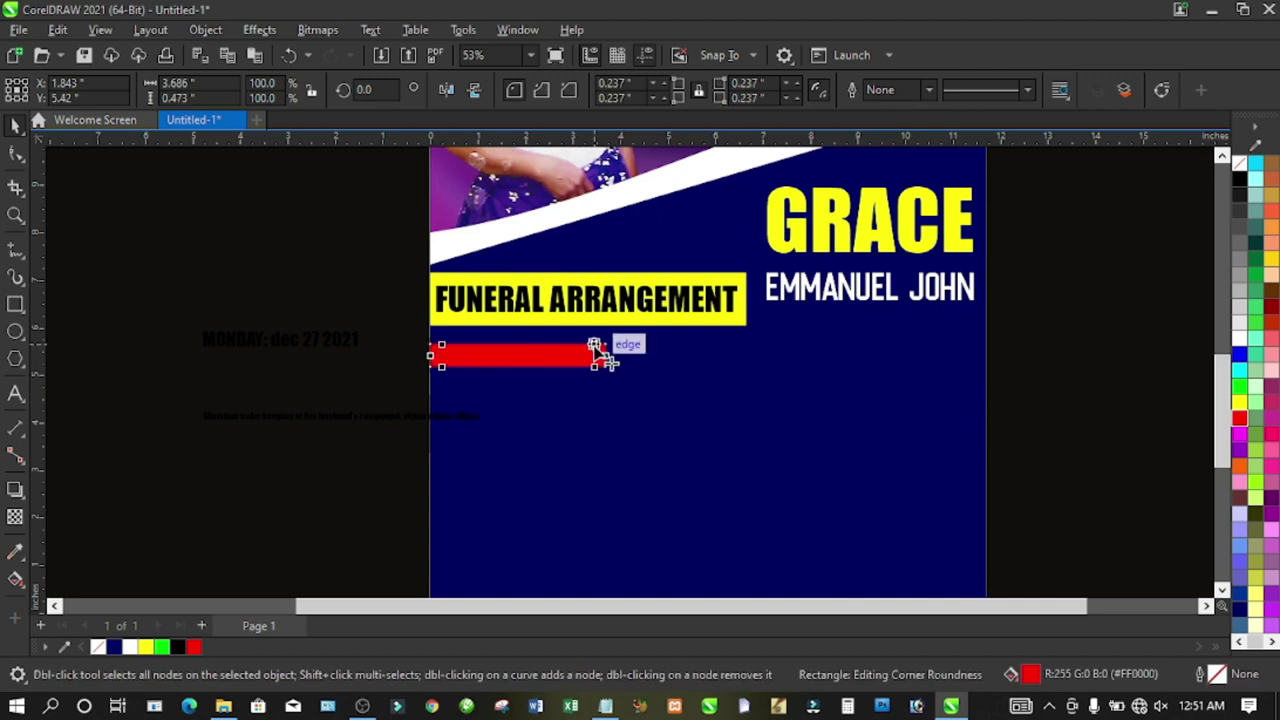
{"action": "left_click", "coordinate": [400, 340]}
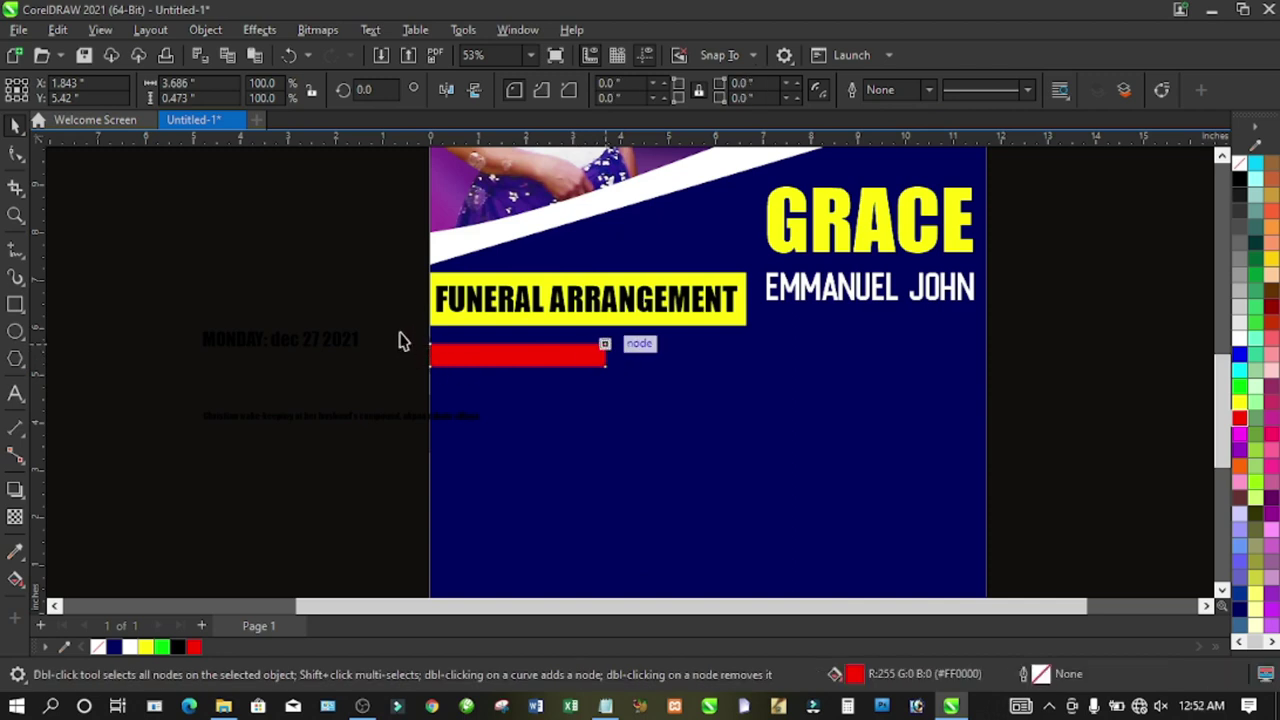
{"action": "key", "text": "space"}
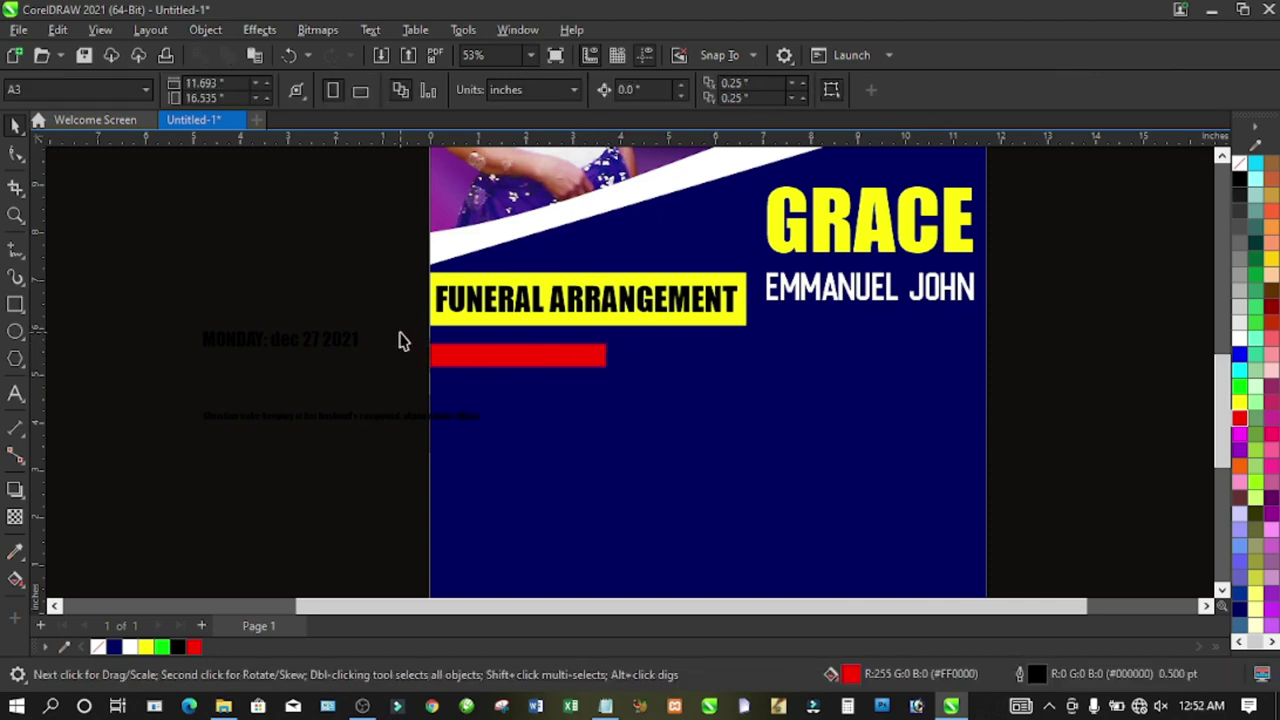
- Place a duplicate of the red bar lower down, keeping the original
{"action": "left_click", "coordinate": [507, 365]}
{"action": "left_click_drag", "start_coordinate": [506, 363], "coordinate": [508, 437]}
{"action": "left_click", "coordinate": [372, 487]}
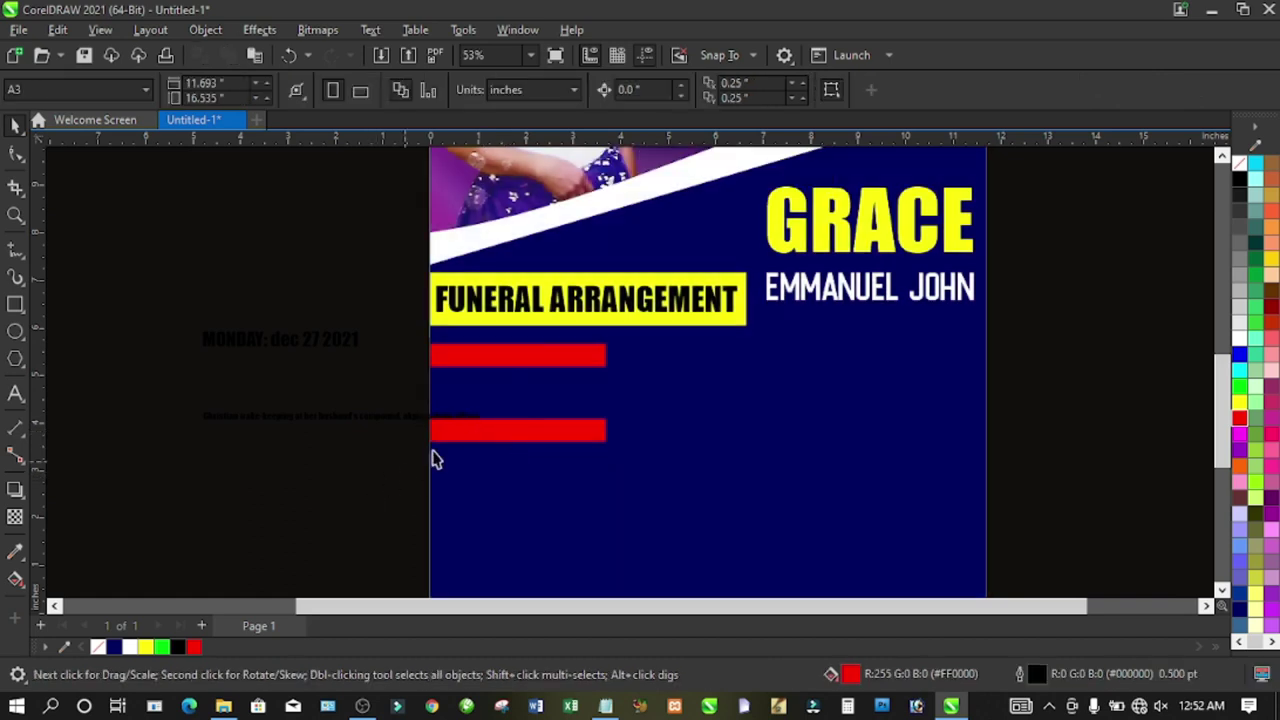
- PowerClip the upper and lower red bars inside the navy background
{"action": "left_click", "coordinate": [496, 349]}
{"action": "right_click", "coordinate": [497, 348]}
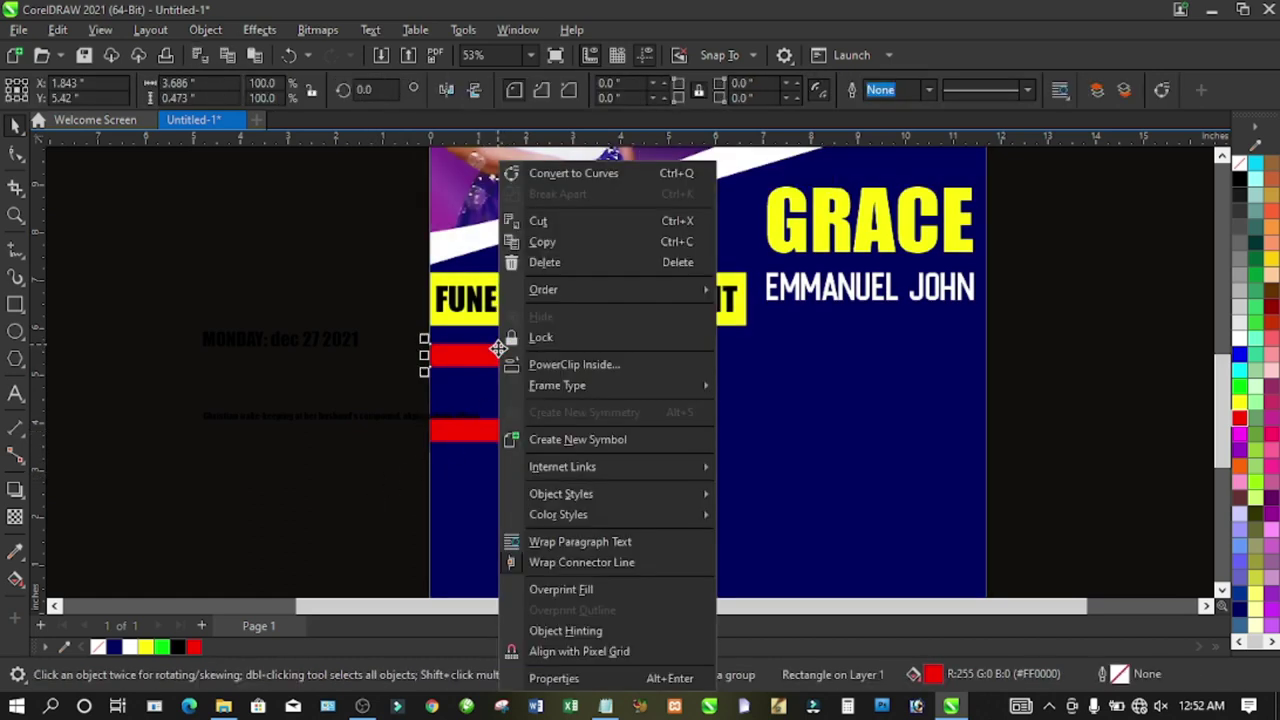
{"action": "left_click", "coordinate": [547, 366]}
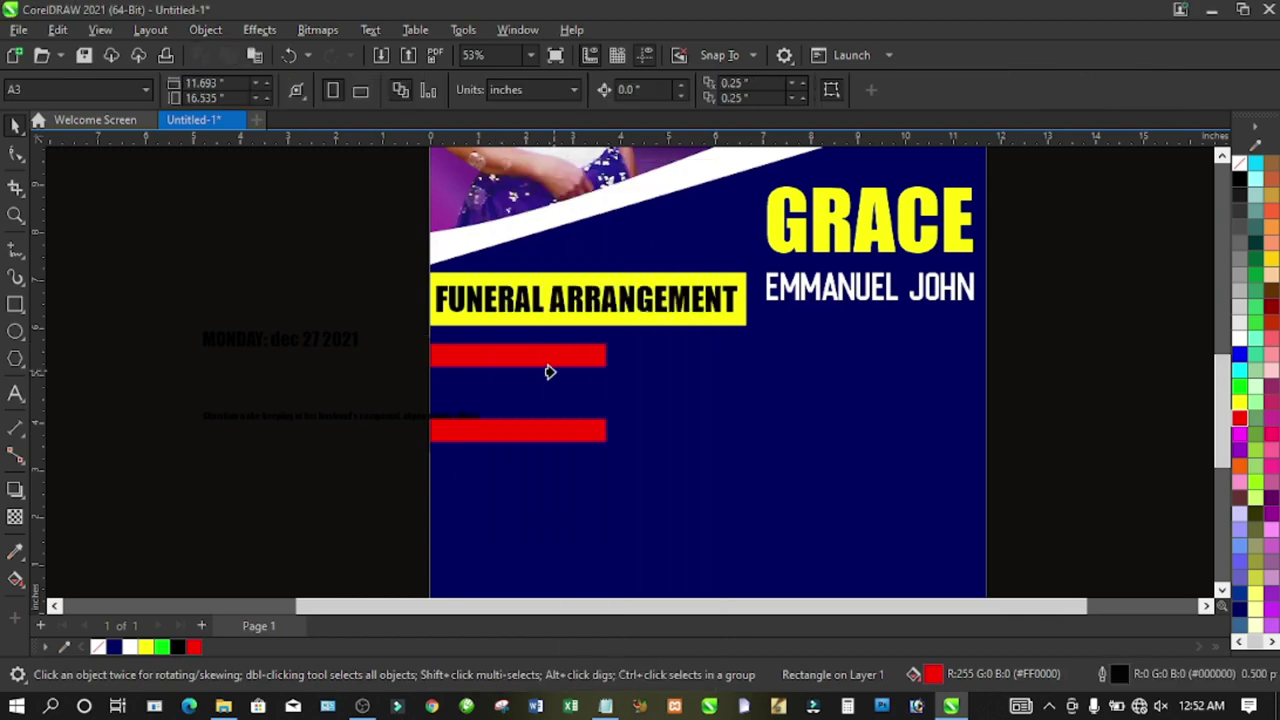
{"action": "left_click", "coordinate": [547, 371]}
{"action": "left_click", "coordinate": [520, 430]}
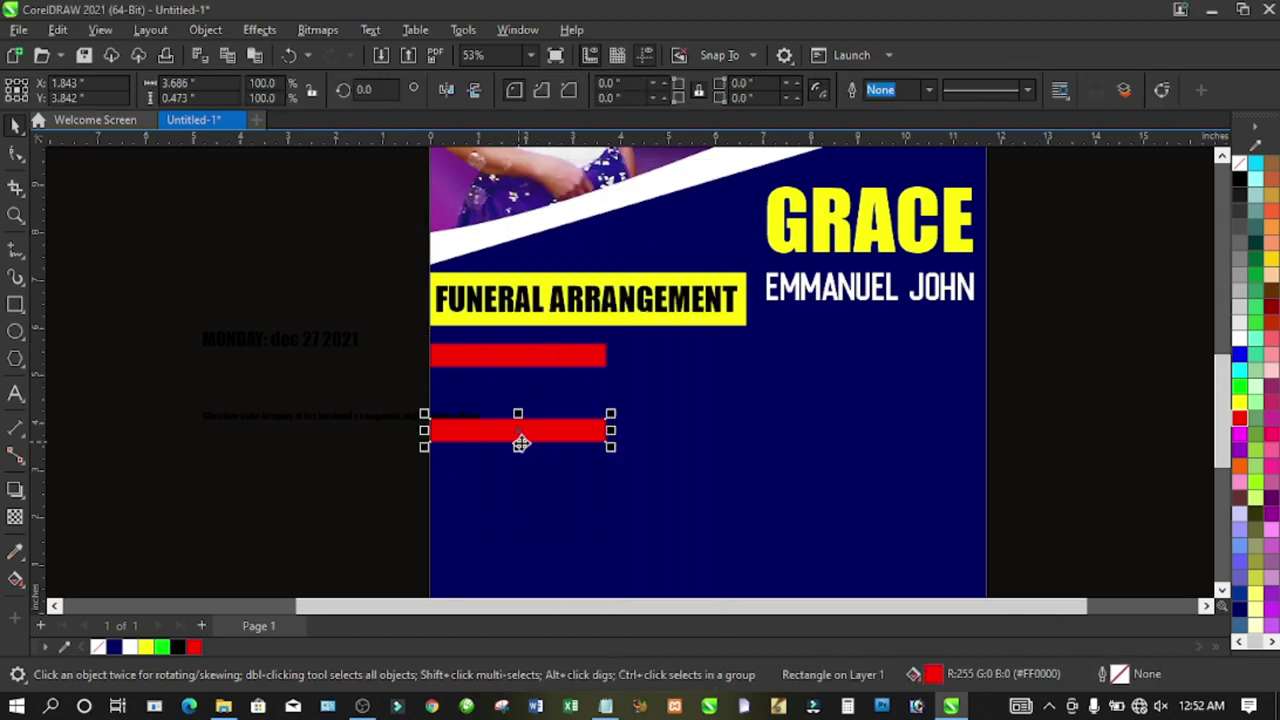
{"action": "right_click", "coordinate": [520, 443]}
{"action": "left_click", "coordinate": [557, 366]}
{"action": "left_click", "coordinate": [559, 459]}
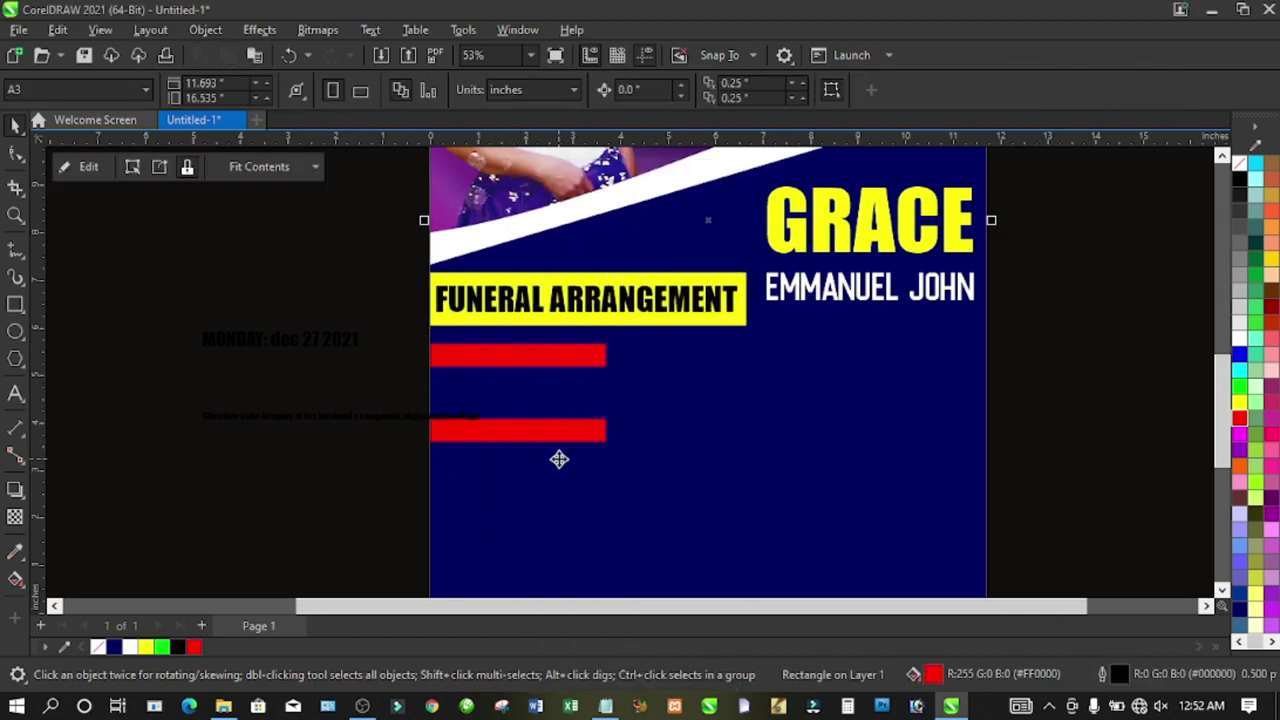
{"action": "left_click", "coordinate": [329, 466]}
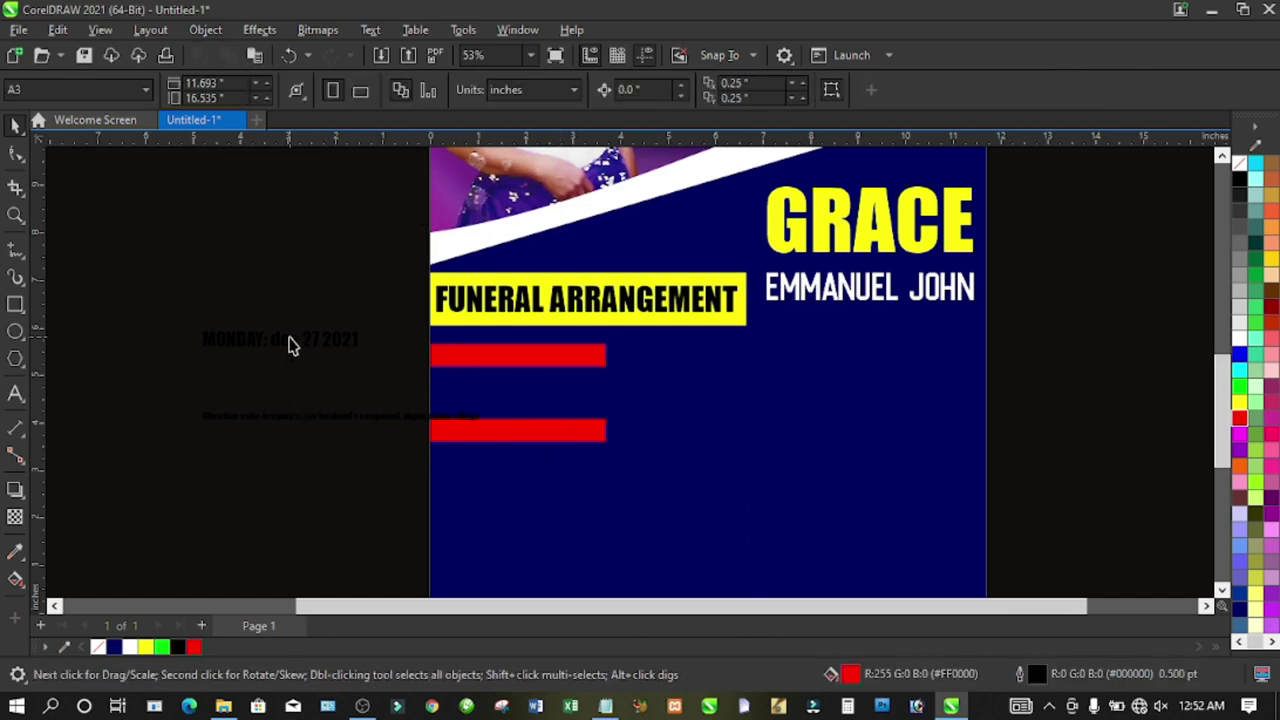
- Convert the 'MONDAY: dec 27 2021' date line to Title Case
{"action": "left_click", "coordinate": [288, 345]}
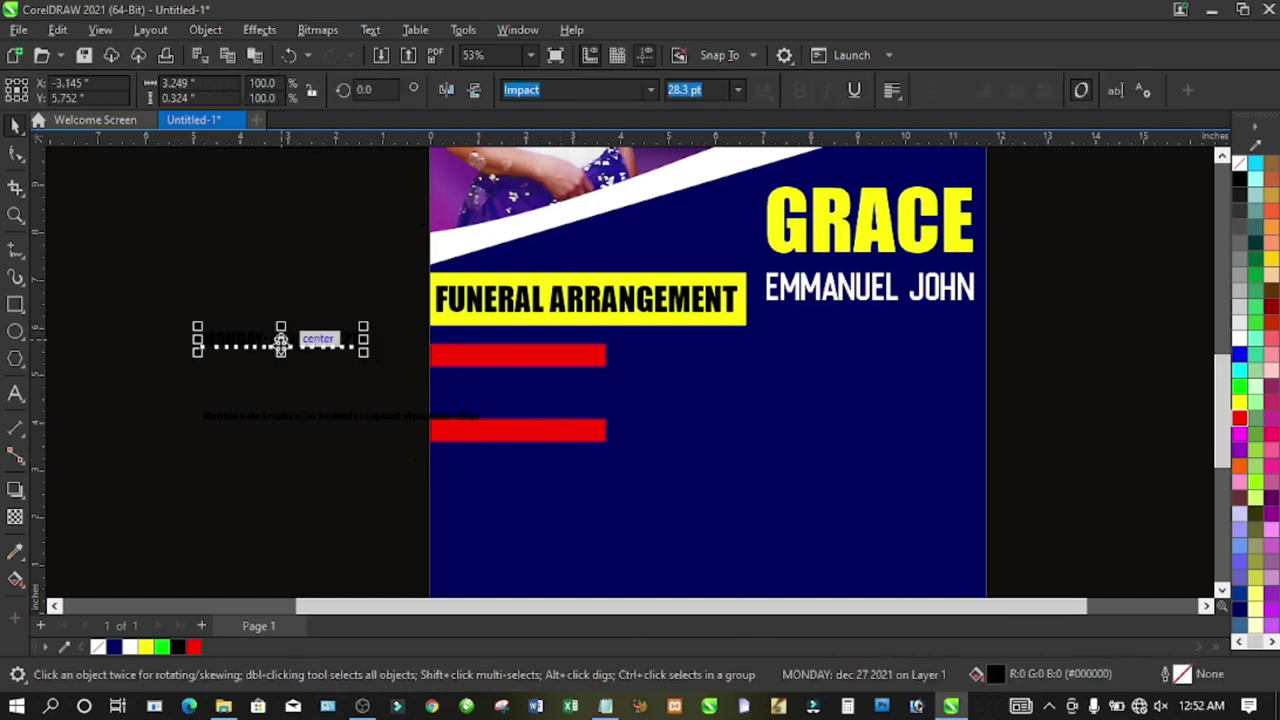
{"action": "left_click", "coordinate": [362, 31]}
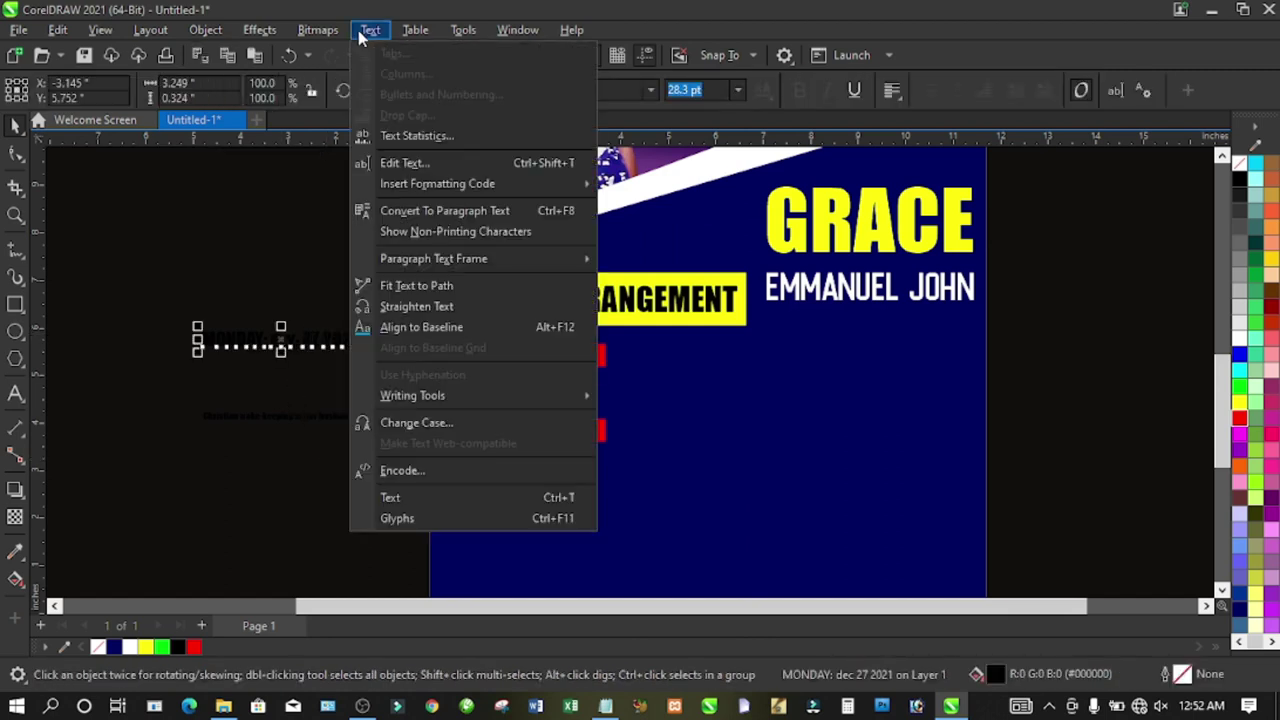
{"action": "left_click", "coordinate": [419, 422]}
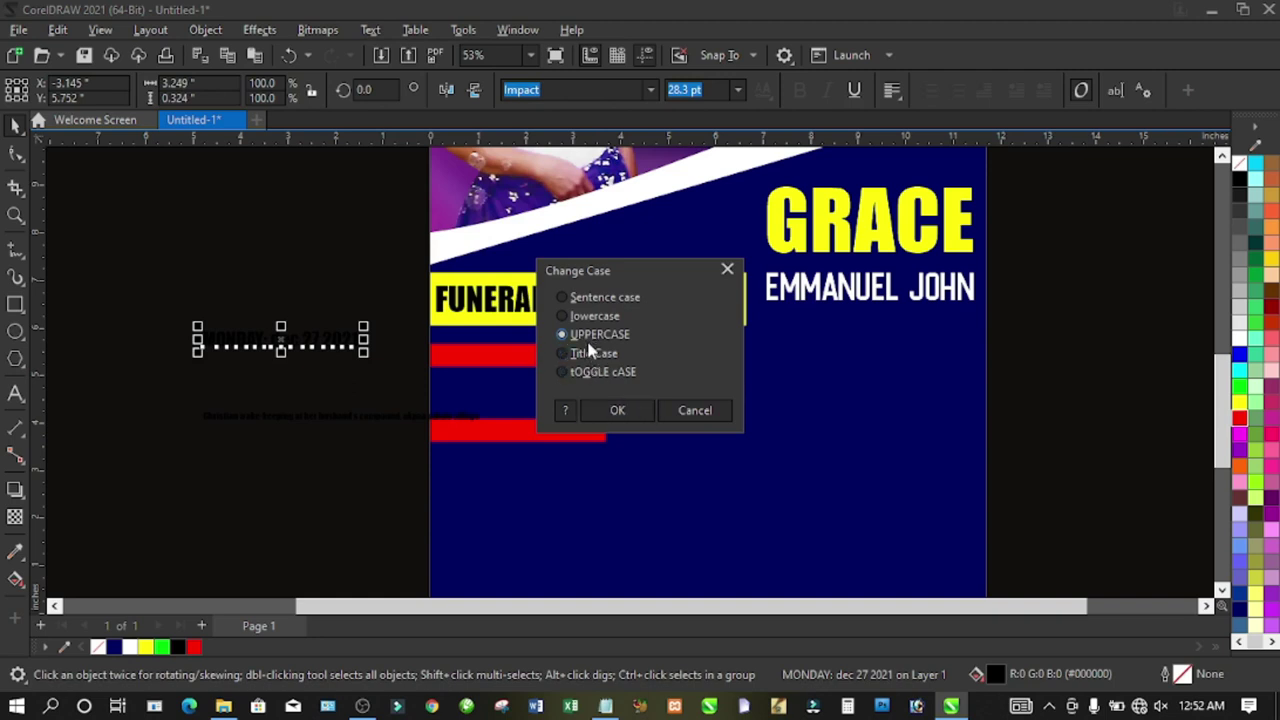
{"action": "left_click", "coordinate": [614, 410]}
{"action": "left_click", "coordinate": [343, 394]}
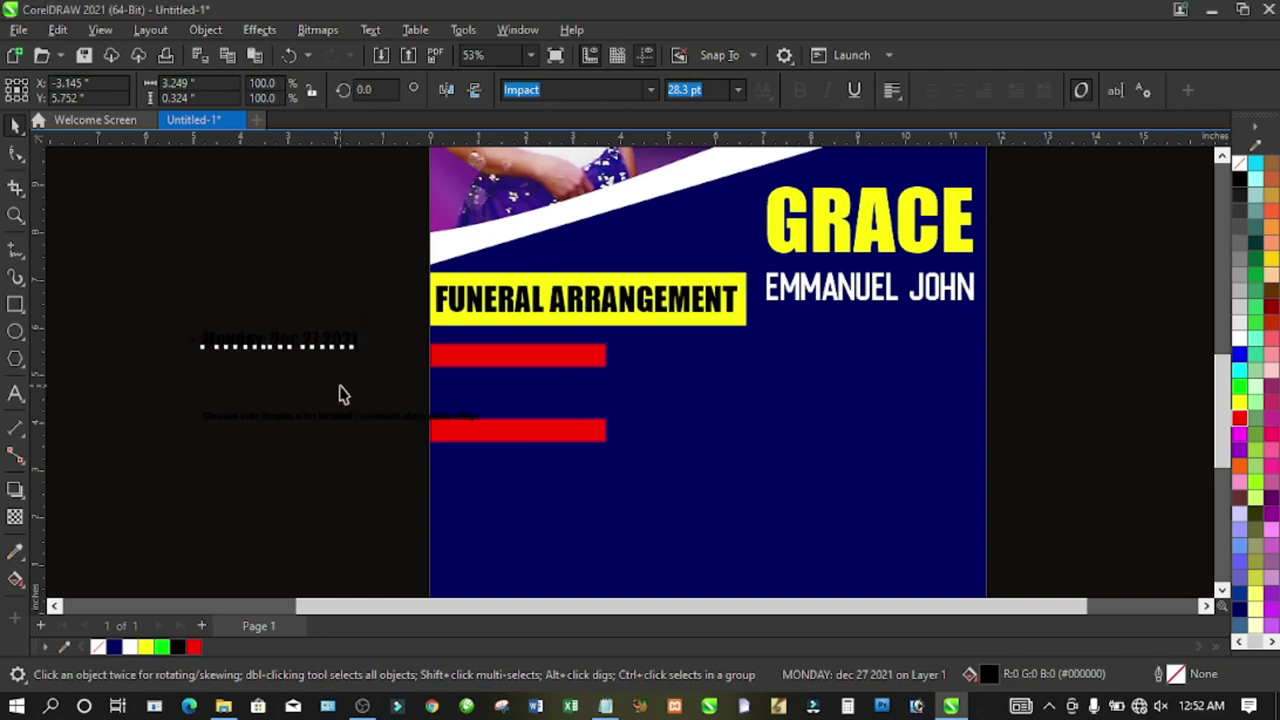
- Move the date text onto the upper red bar, colour it white, and preview full screen
{"action": "left_click_drag", "start_coordinate": [280, 353], "coordinate": [514, 360]}
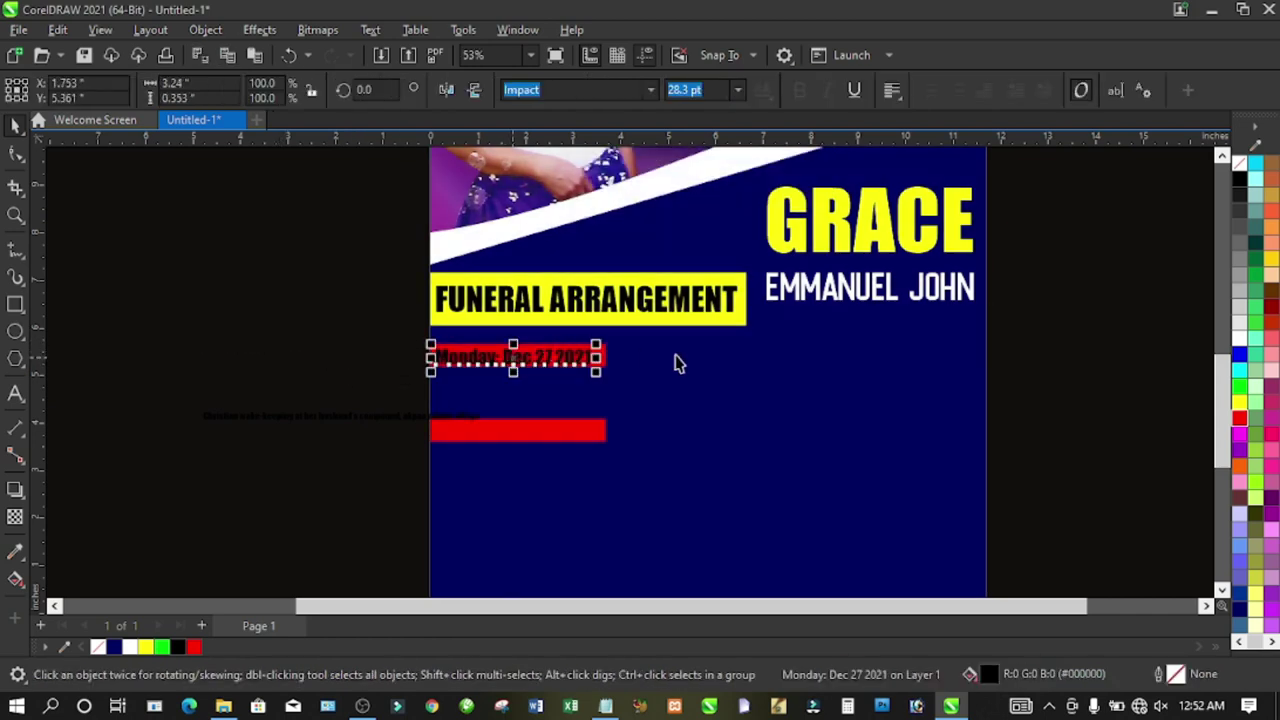
{"action": "left_click", "coordinate": [1236, 340]}
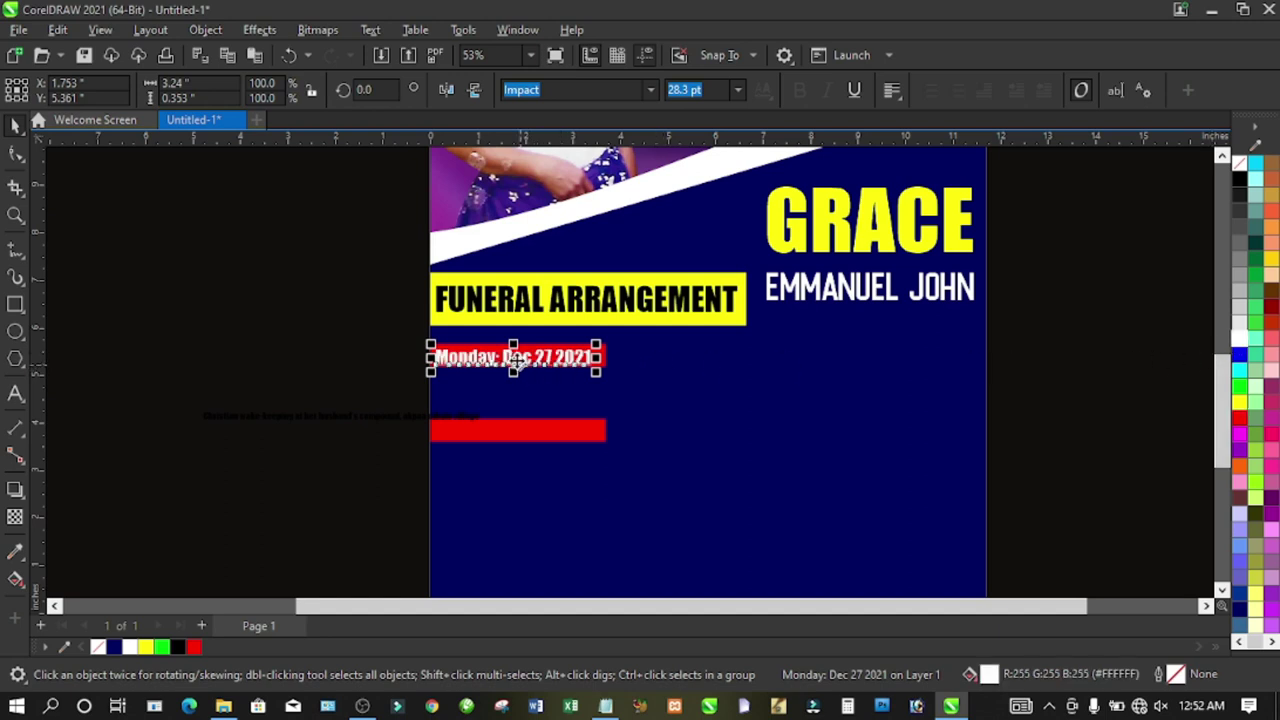
{"action": "left_click", "coordinate": [515, 362]}
{"action": "left_click_drag", "start_coordinate": [515, 362], "coordinate": [516, 356]}
{"action": "key", "text": "F9"}
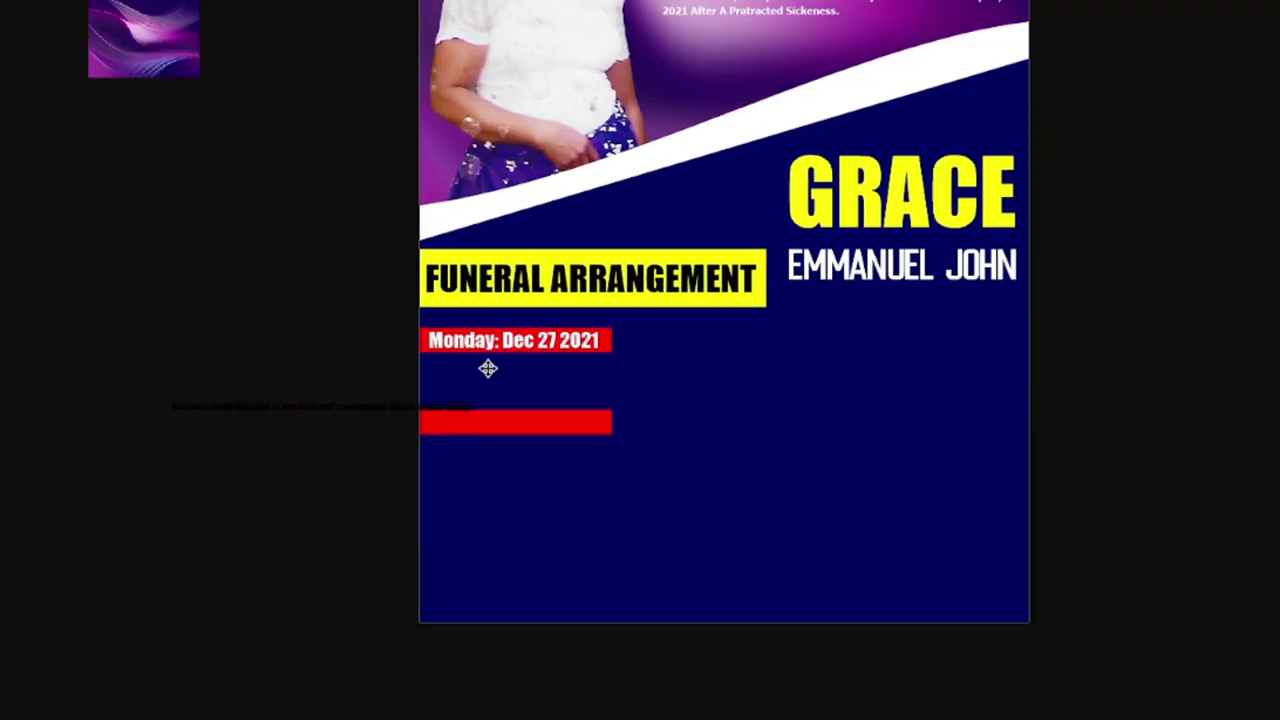
{"action": "key", "text": "F9"}
{"action": "left_click", "coordinate": [311, 366]}
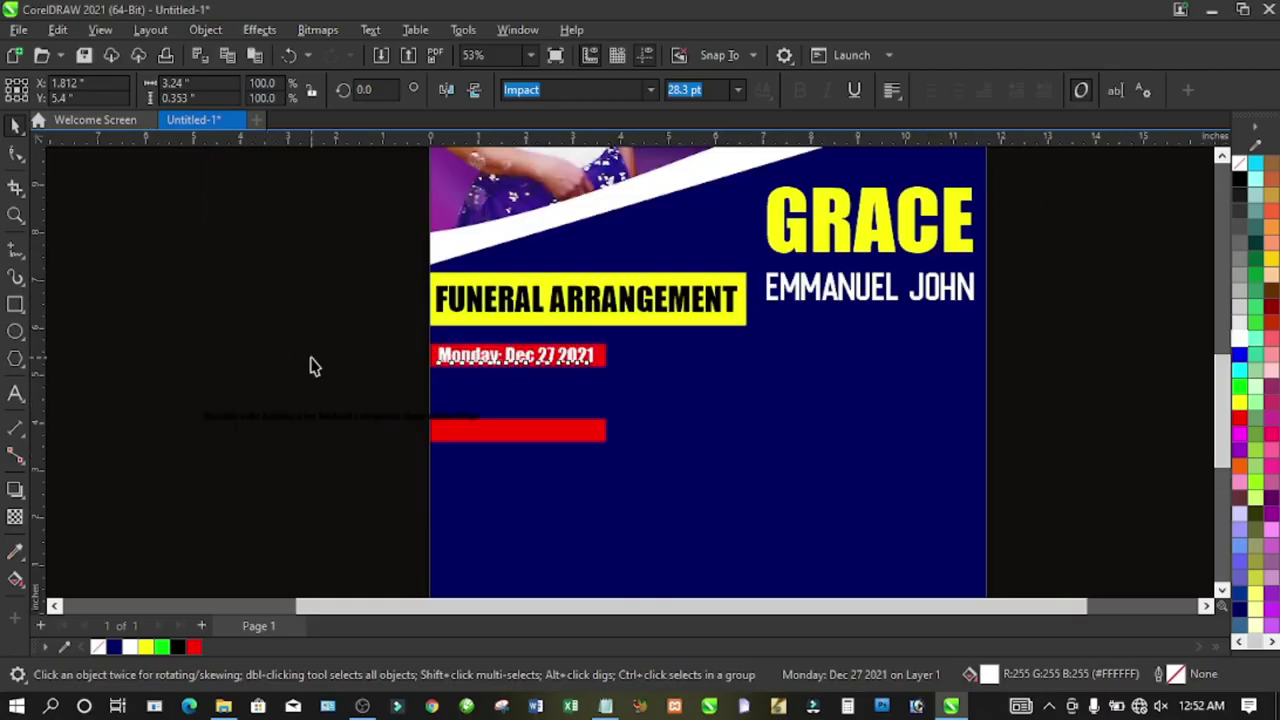
- Change the upper date bar's fill to dark red
{"action": "left_click", "coordinate": [434, 366]}
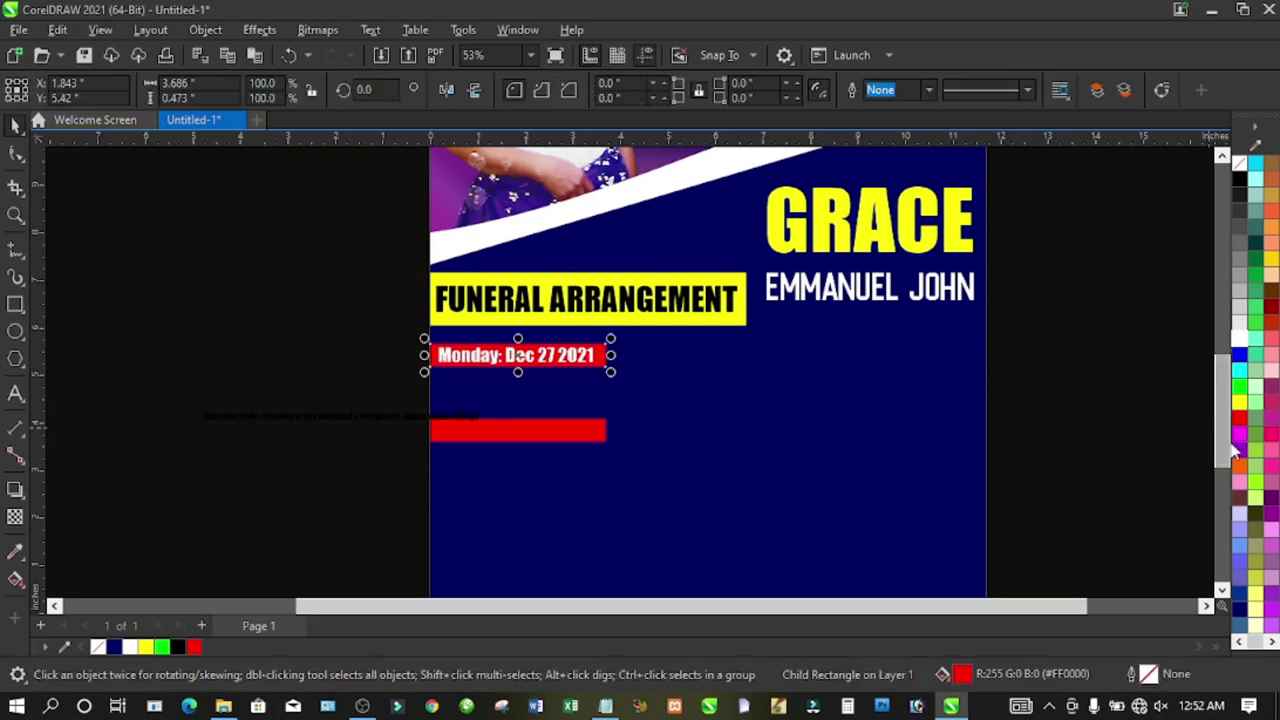
{"action": "left_click", "coordinate": [1271, 308]}
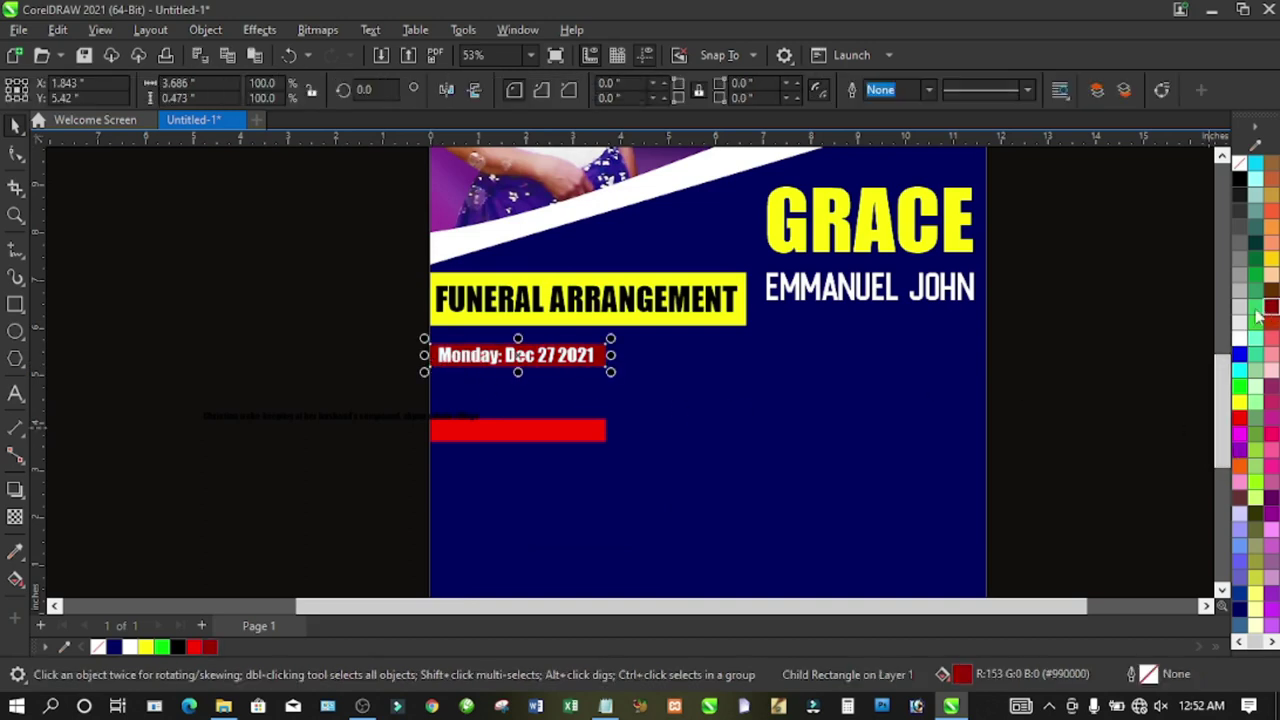
{"action": "left_click", "coordinate": [1120, 427]}
{"action": "scroll", "coordinate": [501, 401], "scroll_direction": "up", "scroll_amount": 3}
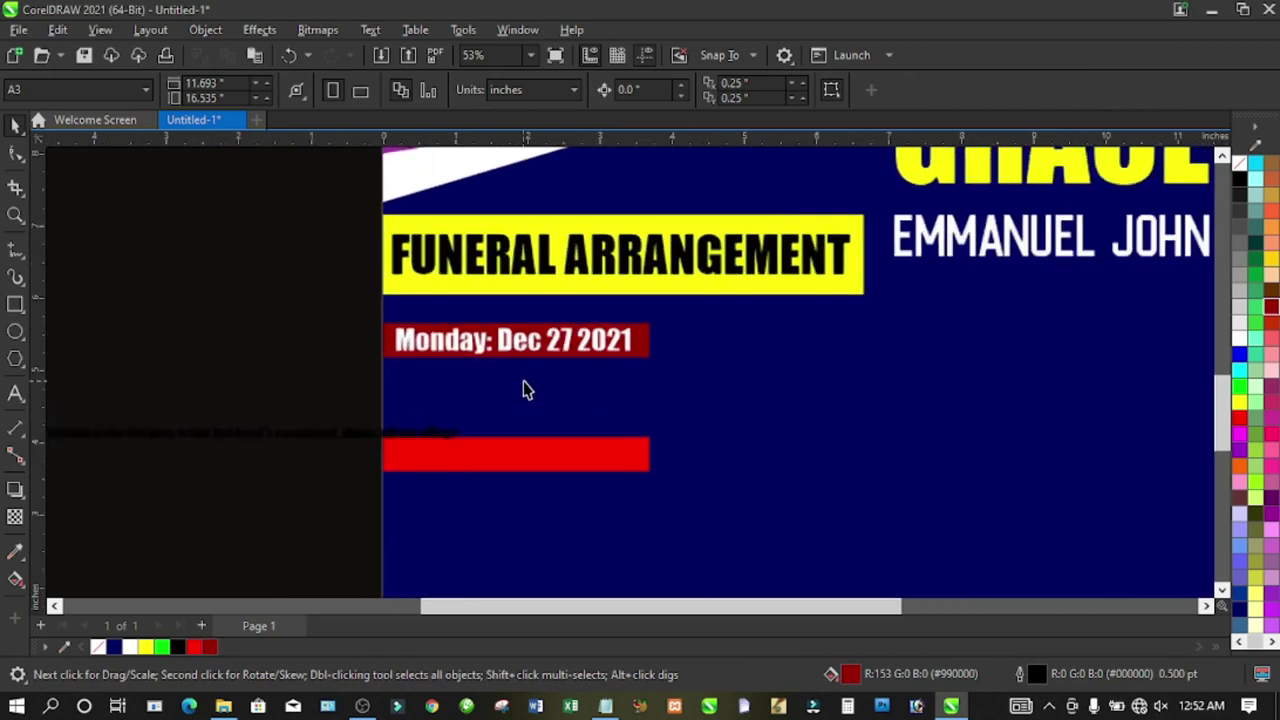
- Set the date text in the Cheapsman Free font
{"action": "left_click", "coordinate": [503, 345]}
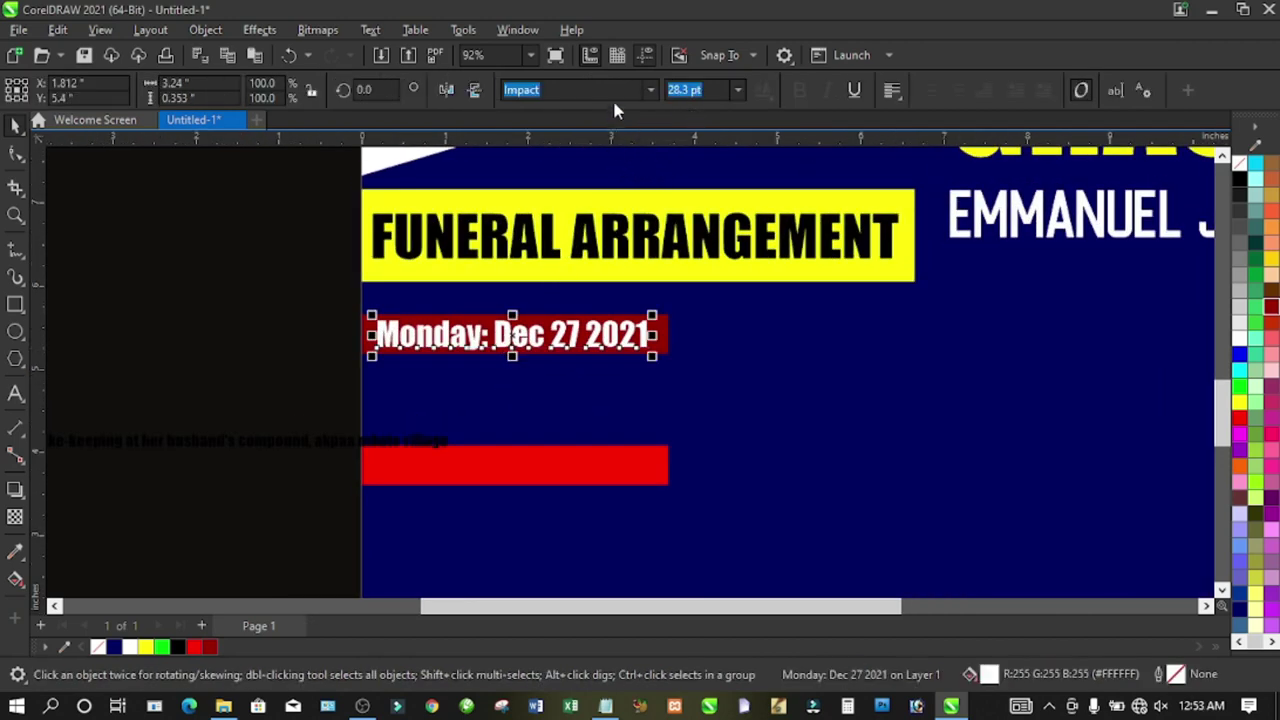
{"action": "left_click", "coordinate": [650, 91]}
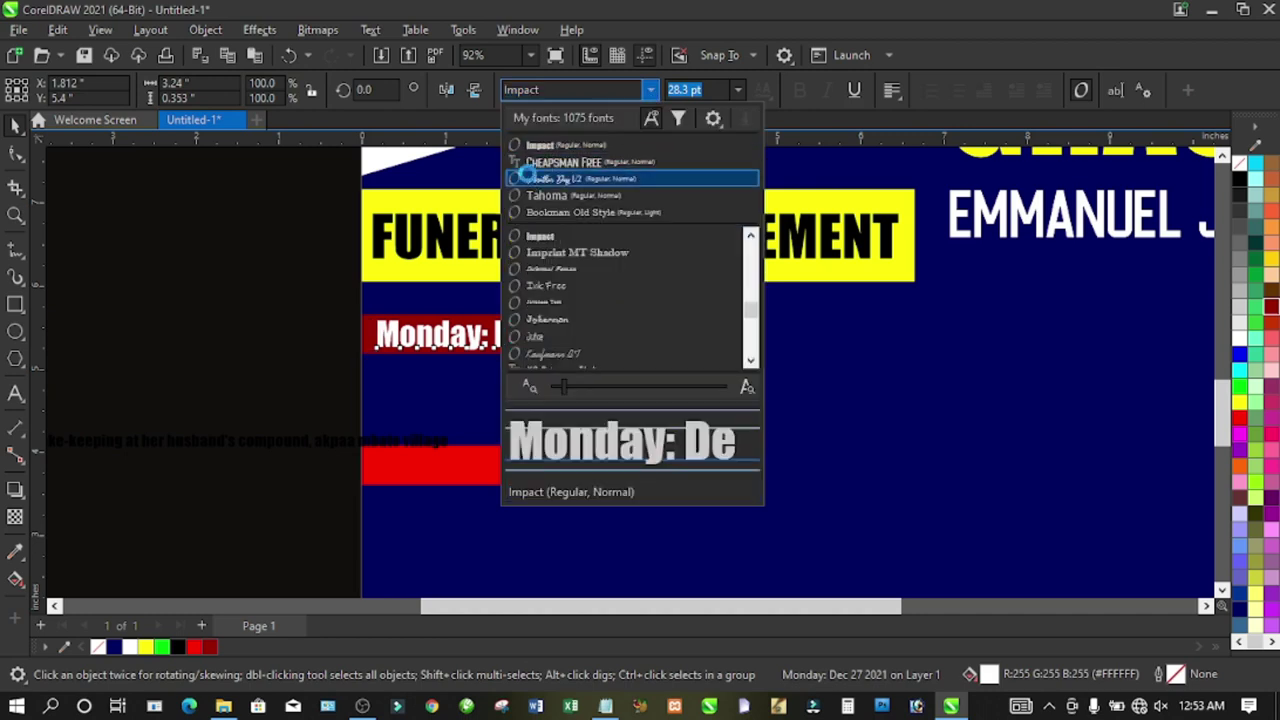
{"action": "left_click", "coordinate": [556, 163]}
{"action": "left_click", "coordinate": [500, 338]}
{"action": "left_click_drag", "start_coordinate": [495, 340], "coordinate": [495, 345]}
{"action": "left_click", "coordinate": [251, 340]}
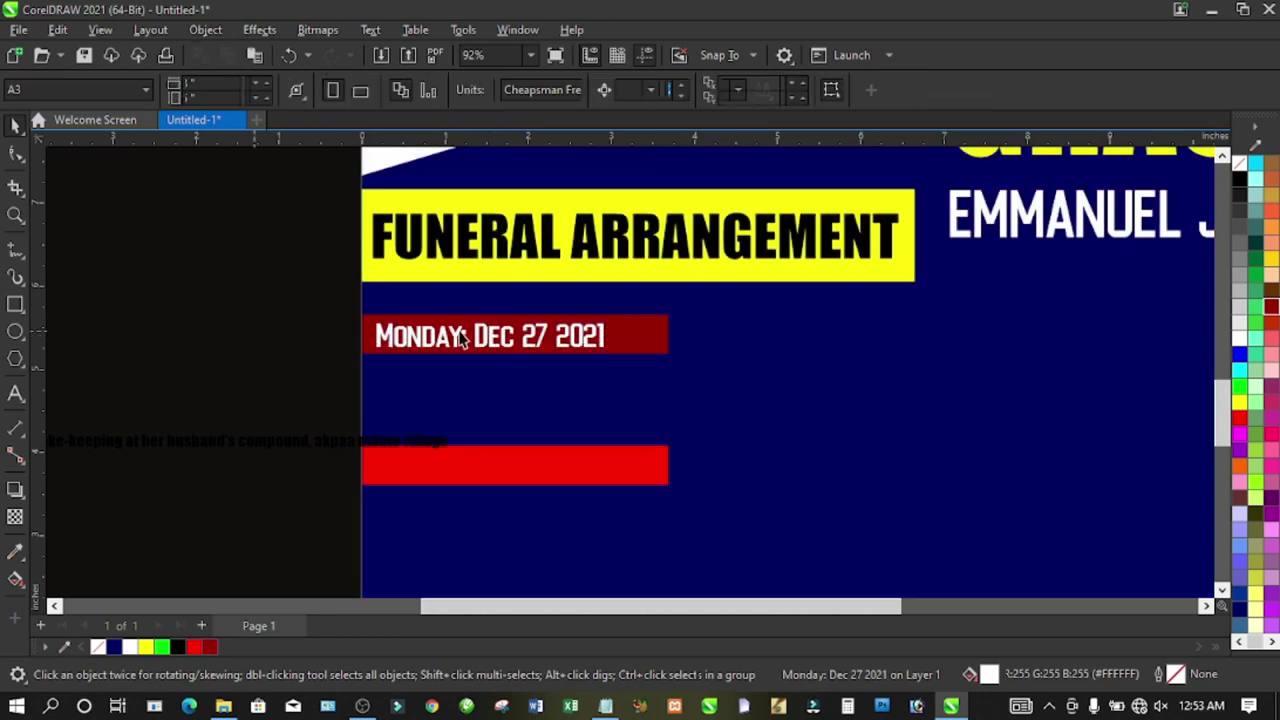
- Narrow the upper date bar to fit the date text
{"action": "left_click", "coordinate": [643, 342]}
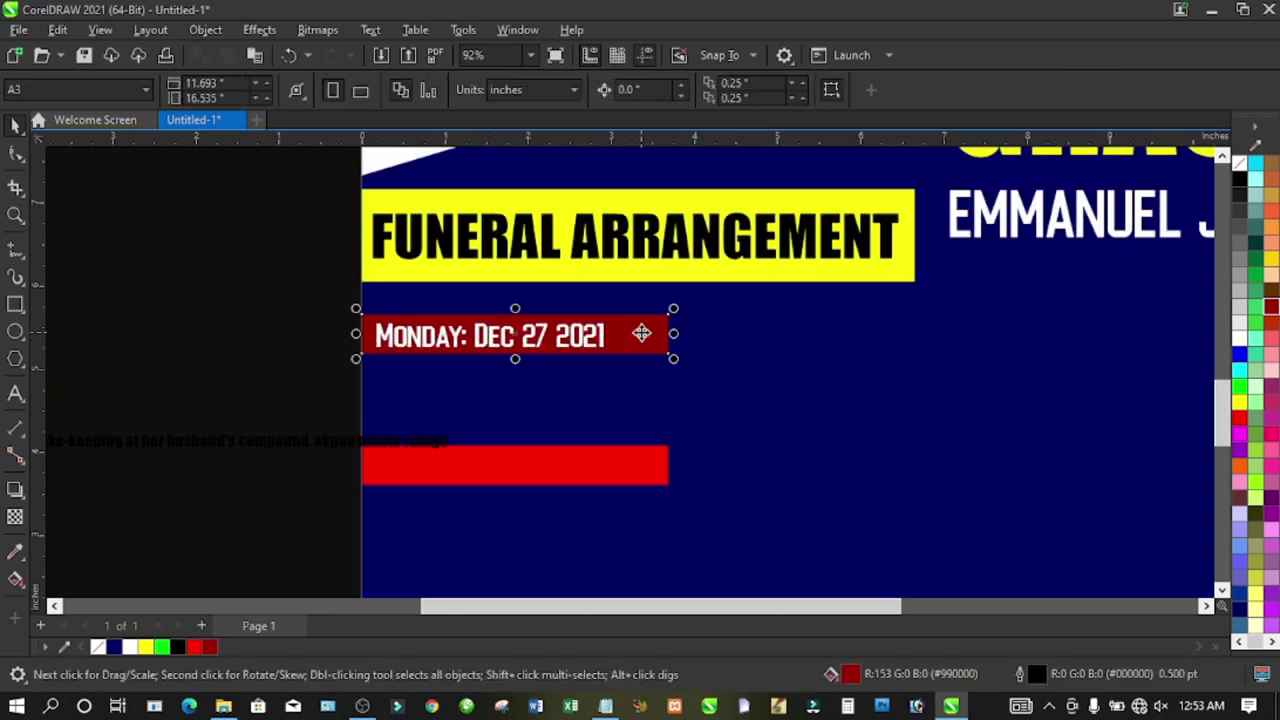
{"action": "left_click_drag", "start_coordinate": [666, 334], "coordinate": [632, 344]}
{"action": "left_click", "coordinate": [229, 366]}
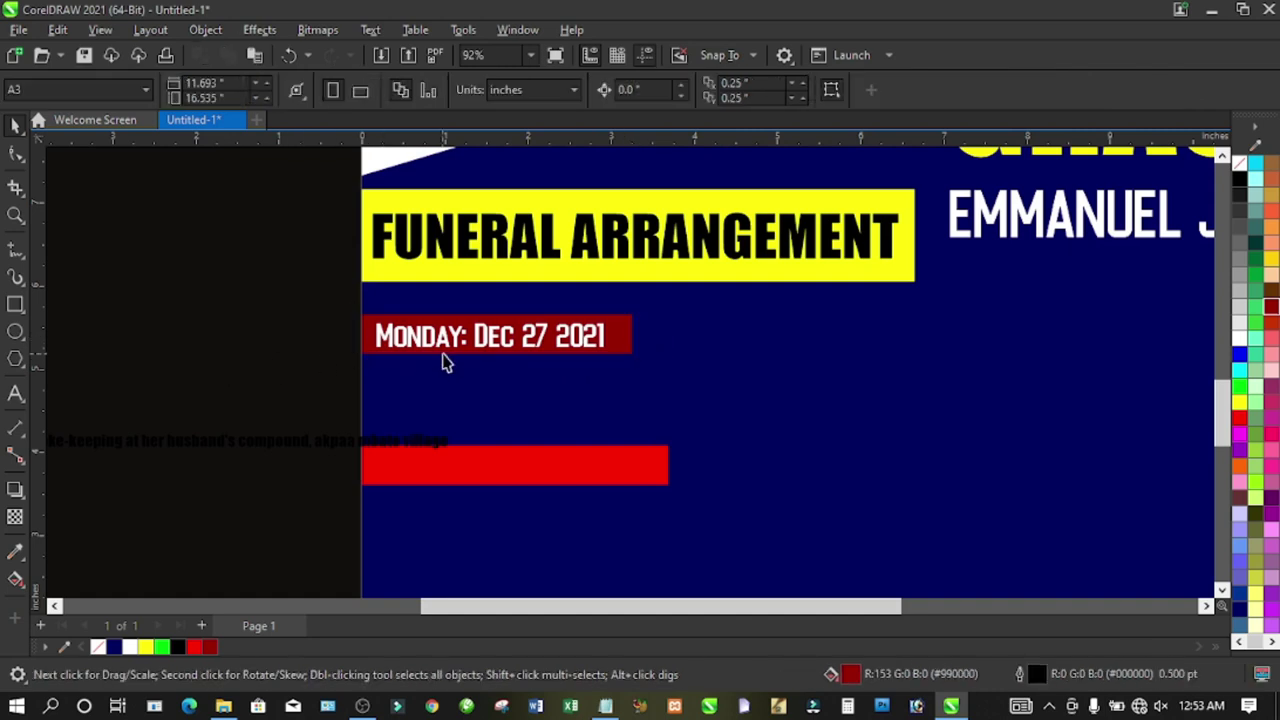
- Copy the date text onto the lower red bar and move the wake-keeping line beneath the first bar
{"action": "left_click_drag", "start_coordinate": [500, 345], "coordinate": [500, 477]}
{"action": "left_click", "coordinate": [243, 366]}
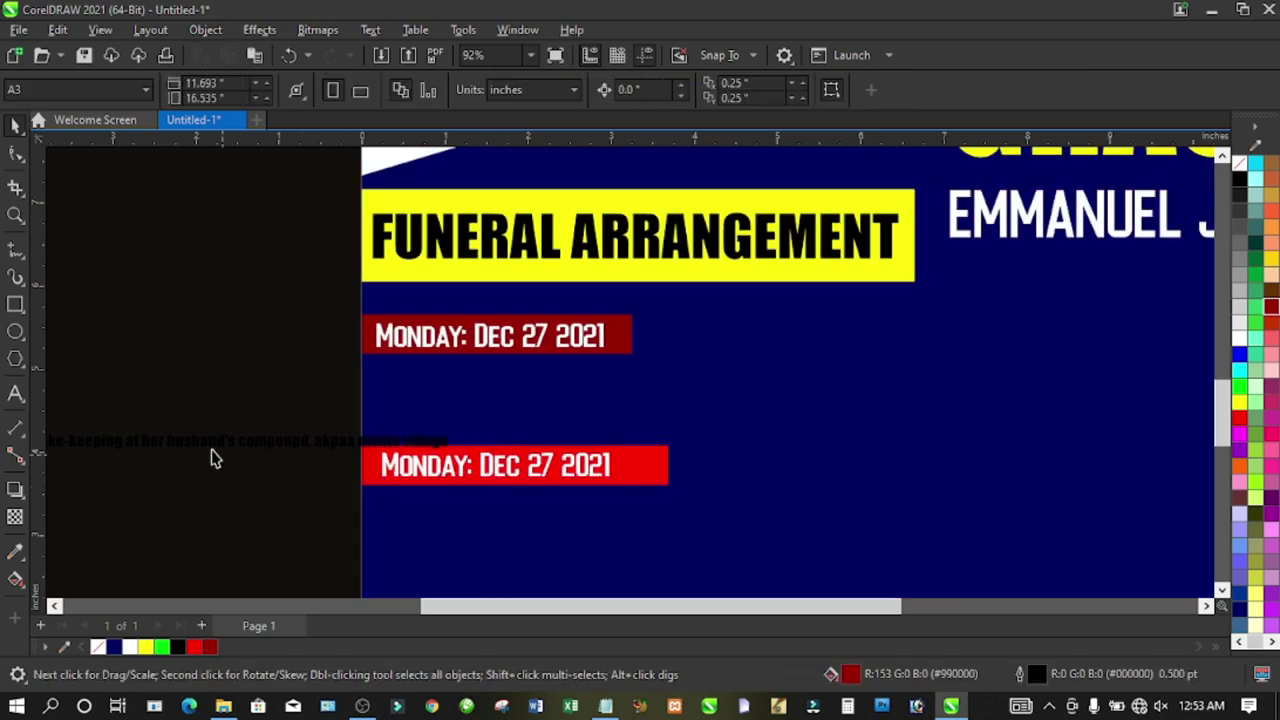
{"action": "left_click_drag", "start_coordinate": [177, 446], "coordinate": [592, 382]}
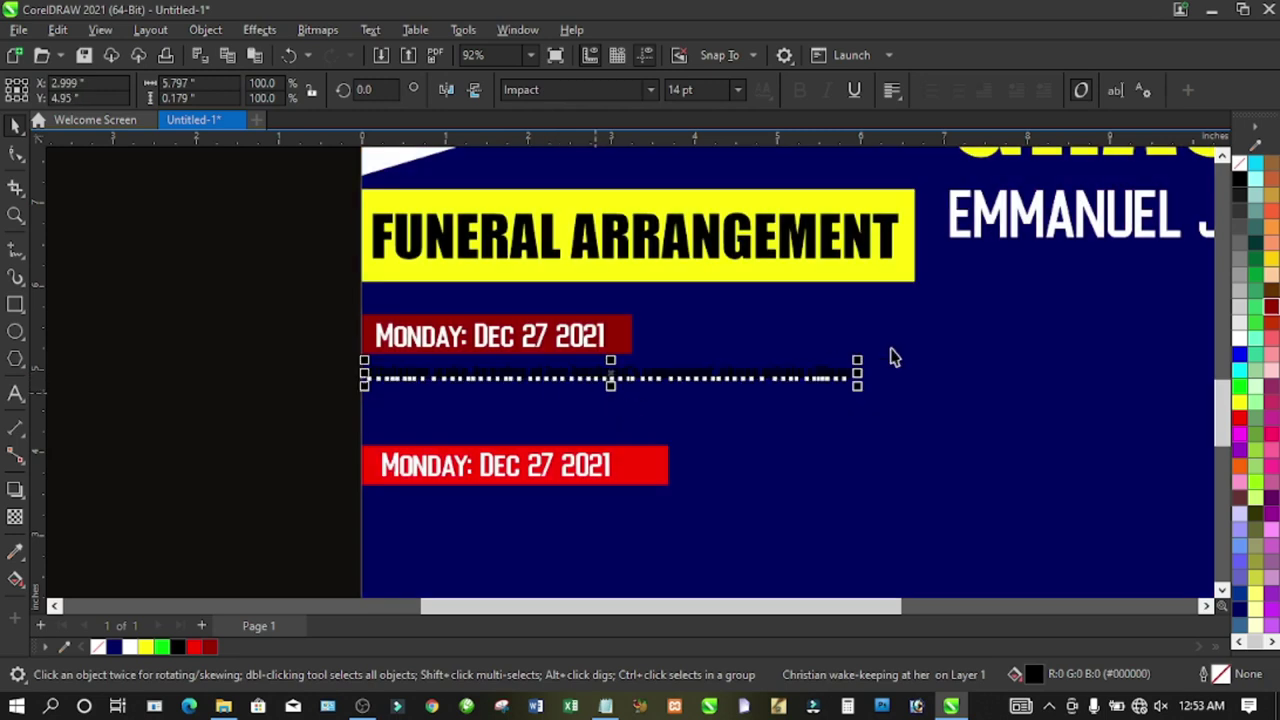
- Make the wake-keeping text white in the Tahoma font
{"action": "left_click", "coordinate": [1239, 345]}
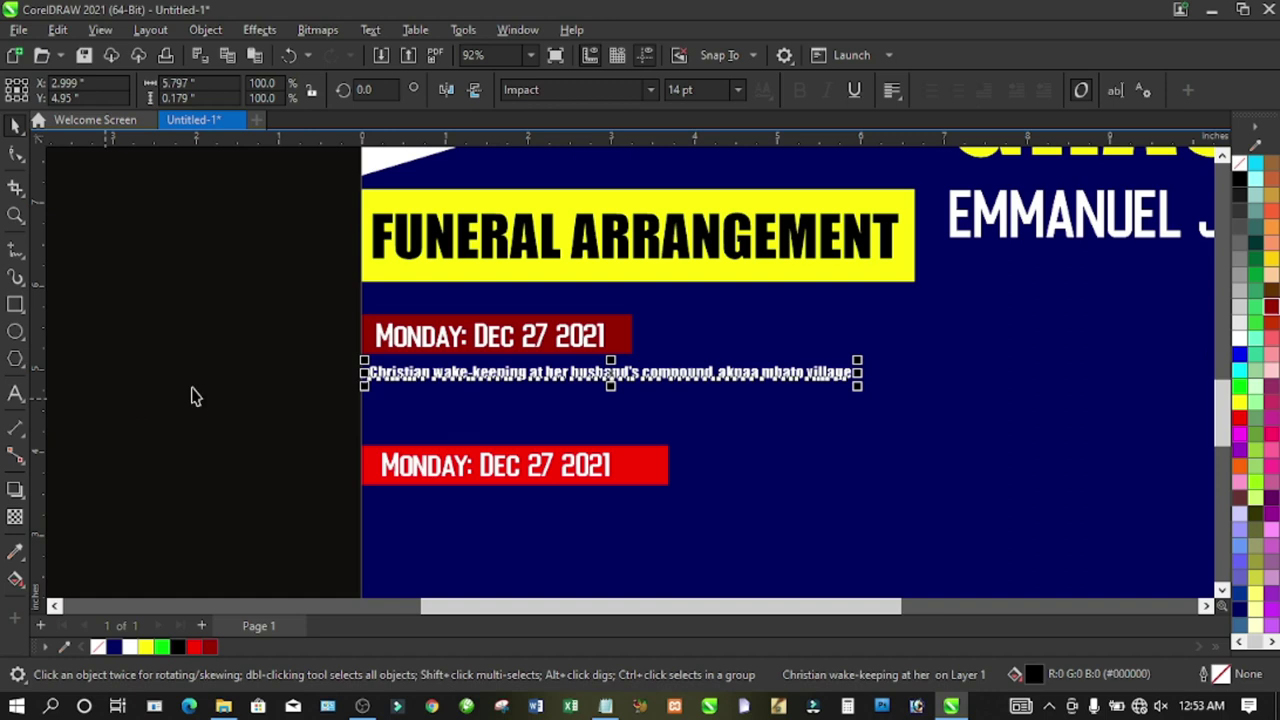
{"action": "left_click", "coordinate": [648, 91]}
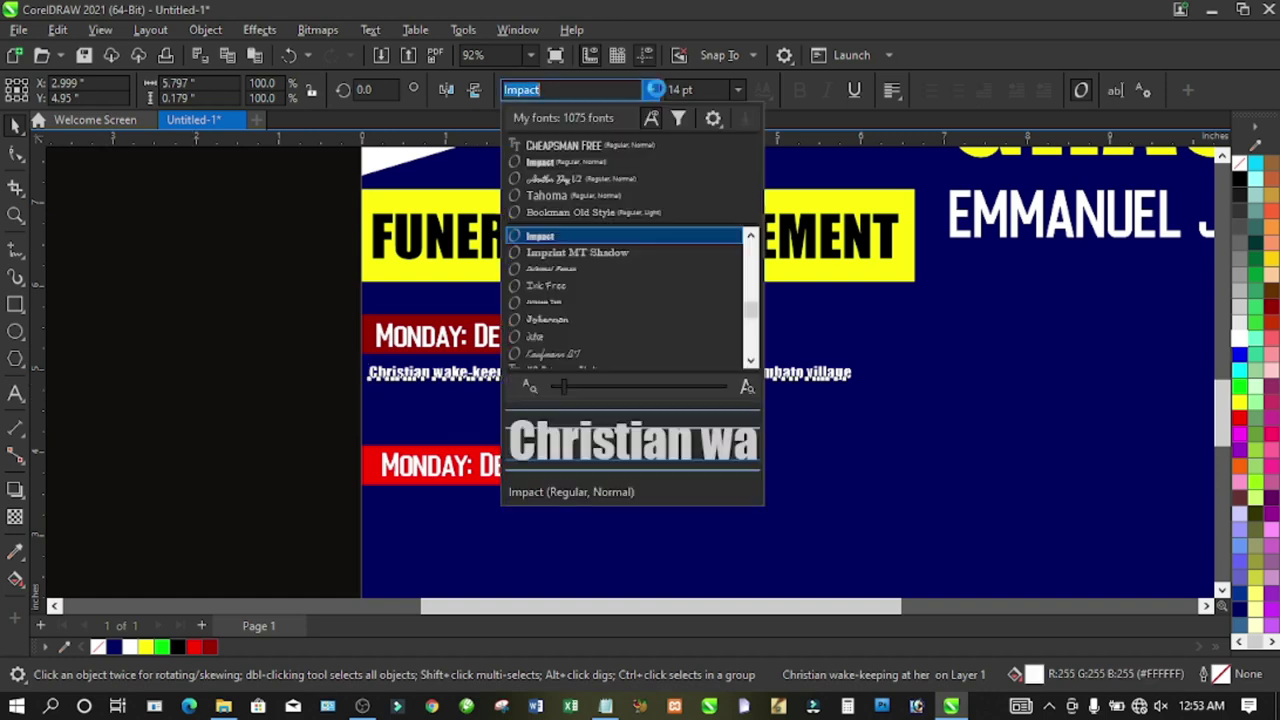
{"action": "left_click", "coordinate": [569, 196]}
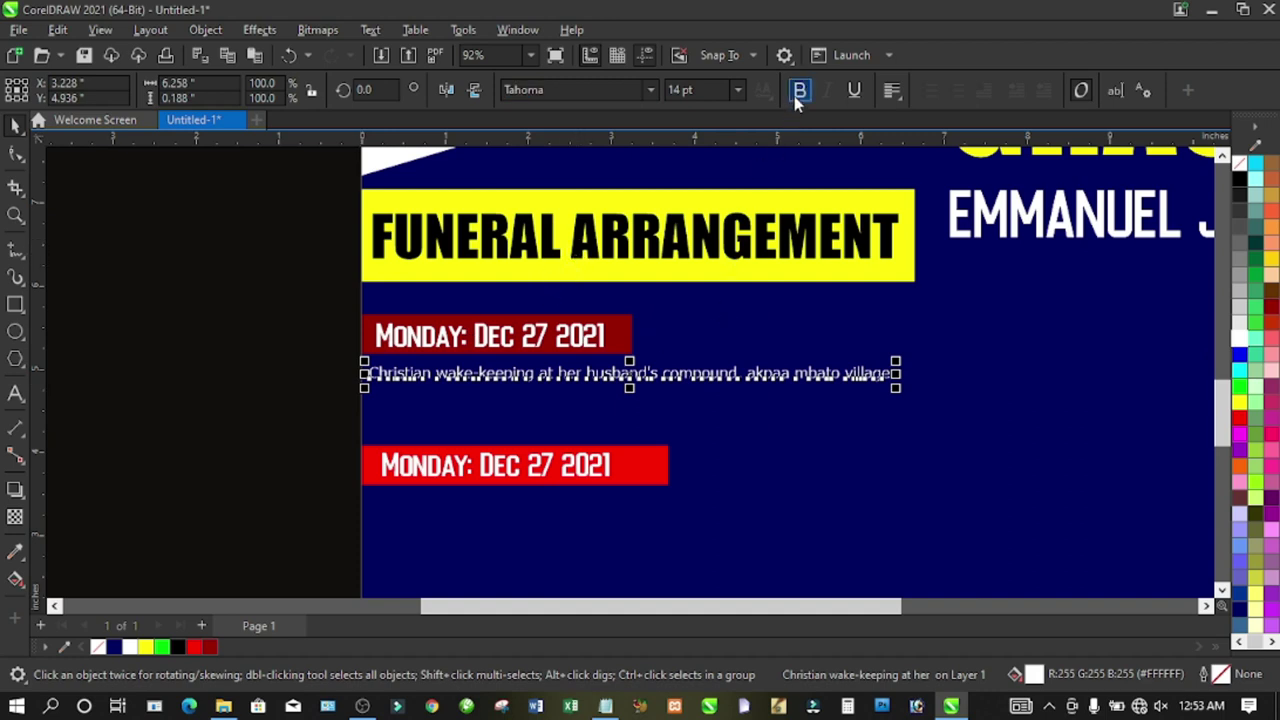
- Convert the wake-keeping line to Title Case
{"action": "left_click", "coordinate": [378, 31]}
{"action": "left_click", "coordinate": [418, 428]}
{"action": "left_click", "coordinate": [612, 410]}
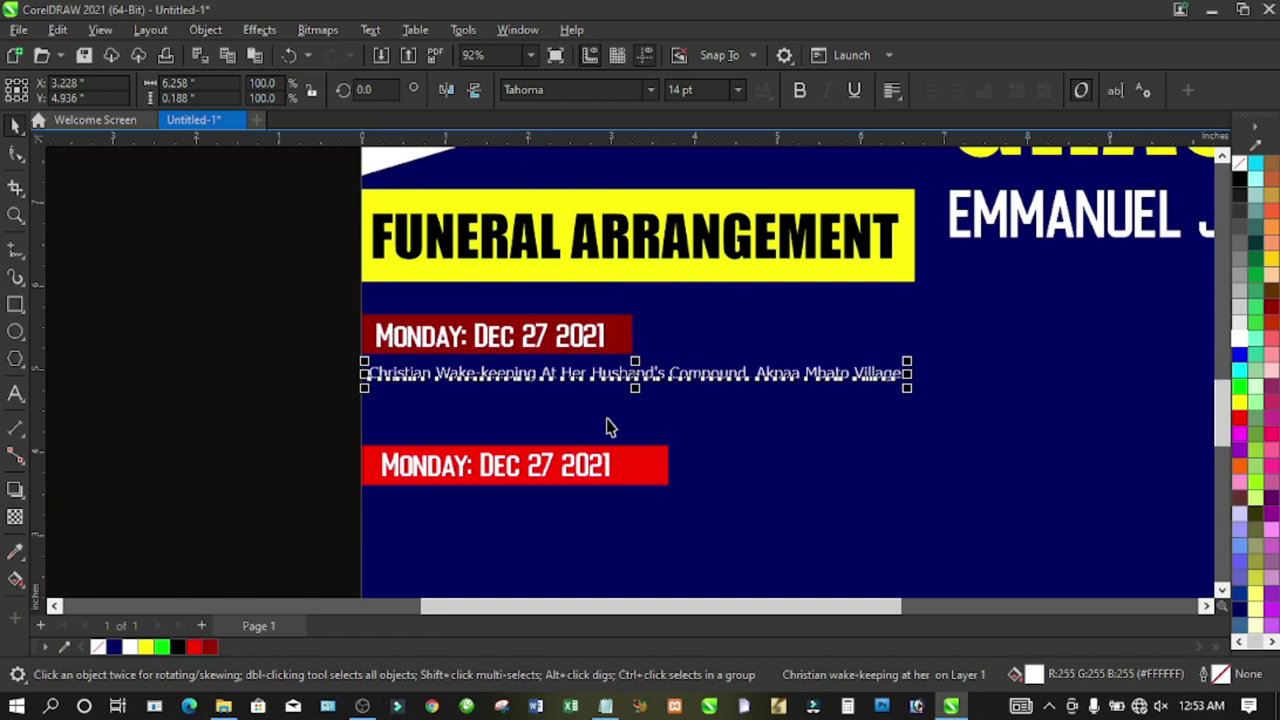
{"action": "left_click", "coordinate": [259, 345]}
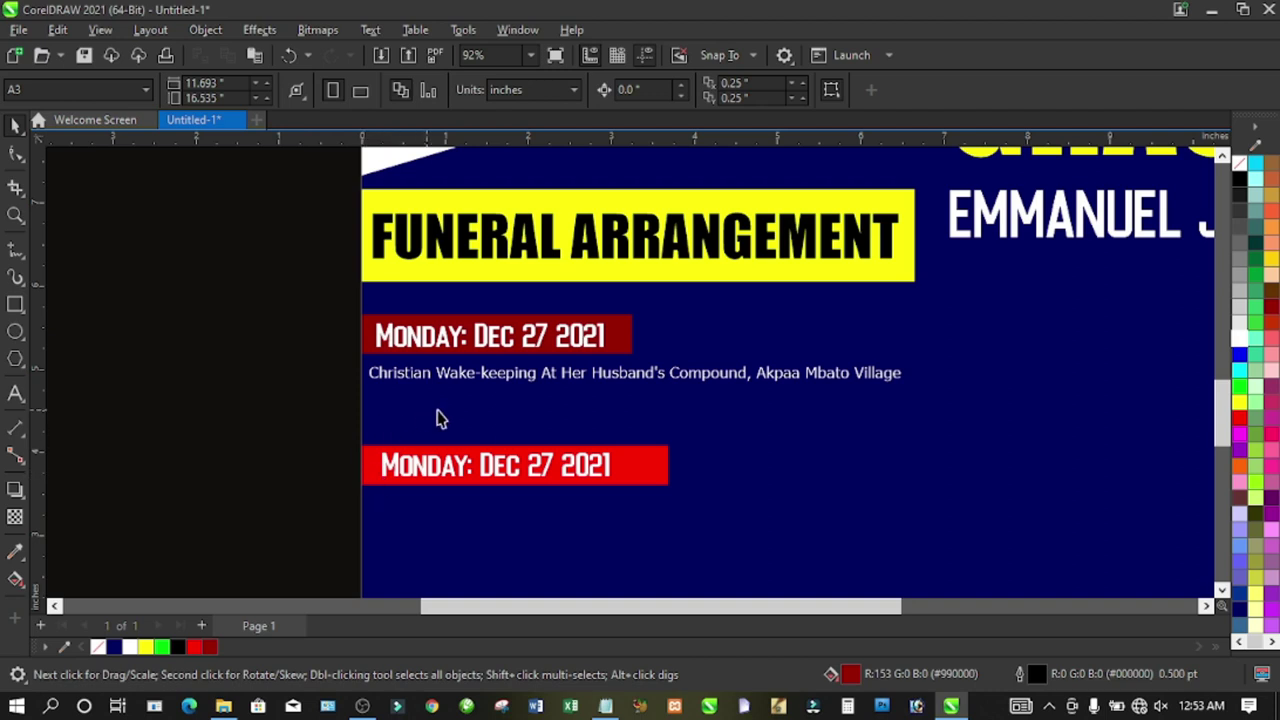
- Move the red bar and the second date text up below the wake-keeping line
{"action": "left_click", "coordinate": [375, 468]}
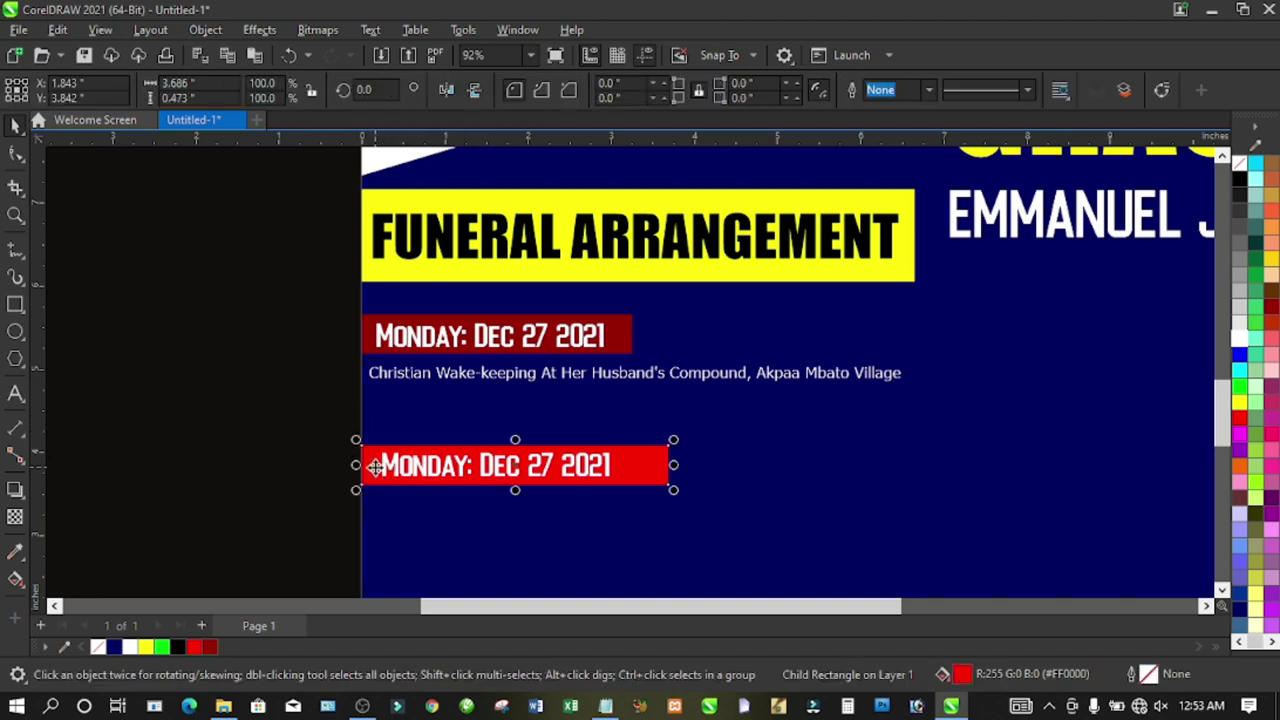
{"action": "left_click_drag", "start_coordinate": [514, 462], "coordinate": [516, 436]}
{"action": "left_click", "coordinate": [314, 463]}
{"action": "left_click_drag", "start_coordinate": [458, 466], "coordinate": [451, 430]}
{"action": "left_click", "coordinate": [308, 460]}
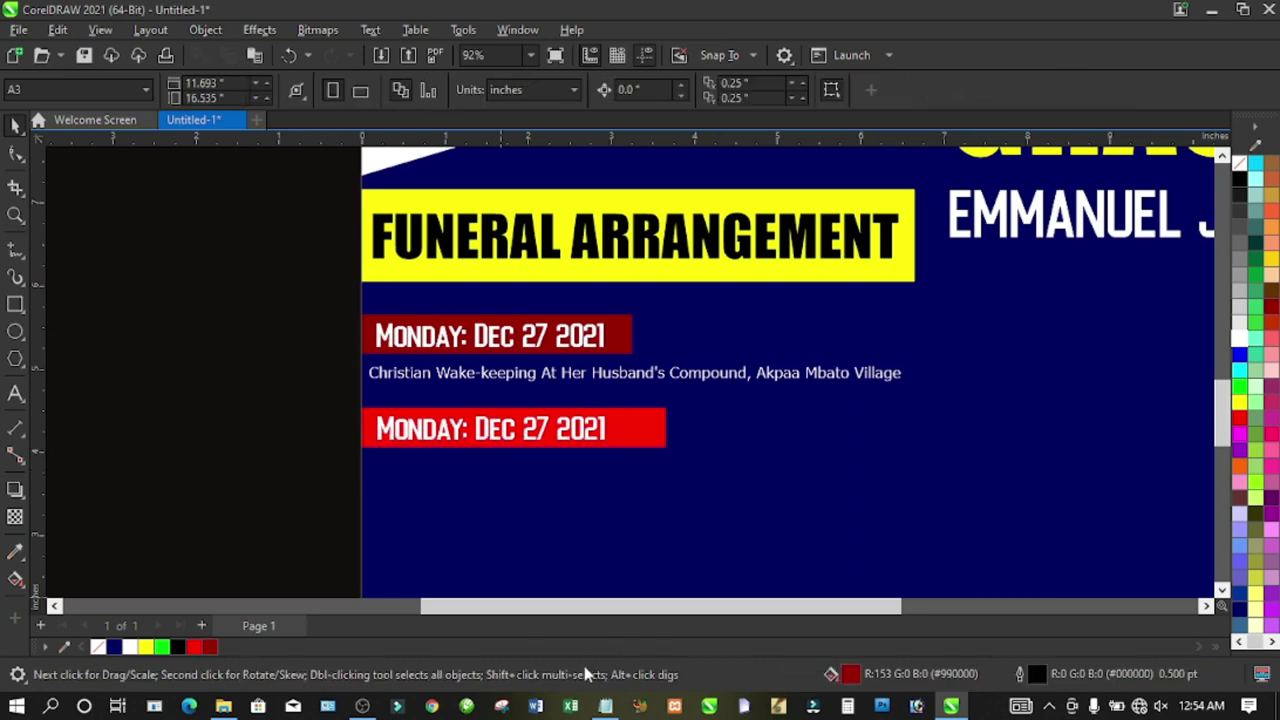
- Replace the second date's wording with 'TUESDAY: 28 2021' copied from the notes
{"action": "left_click", "coordinate": [605, 706]}
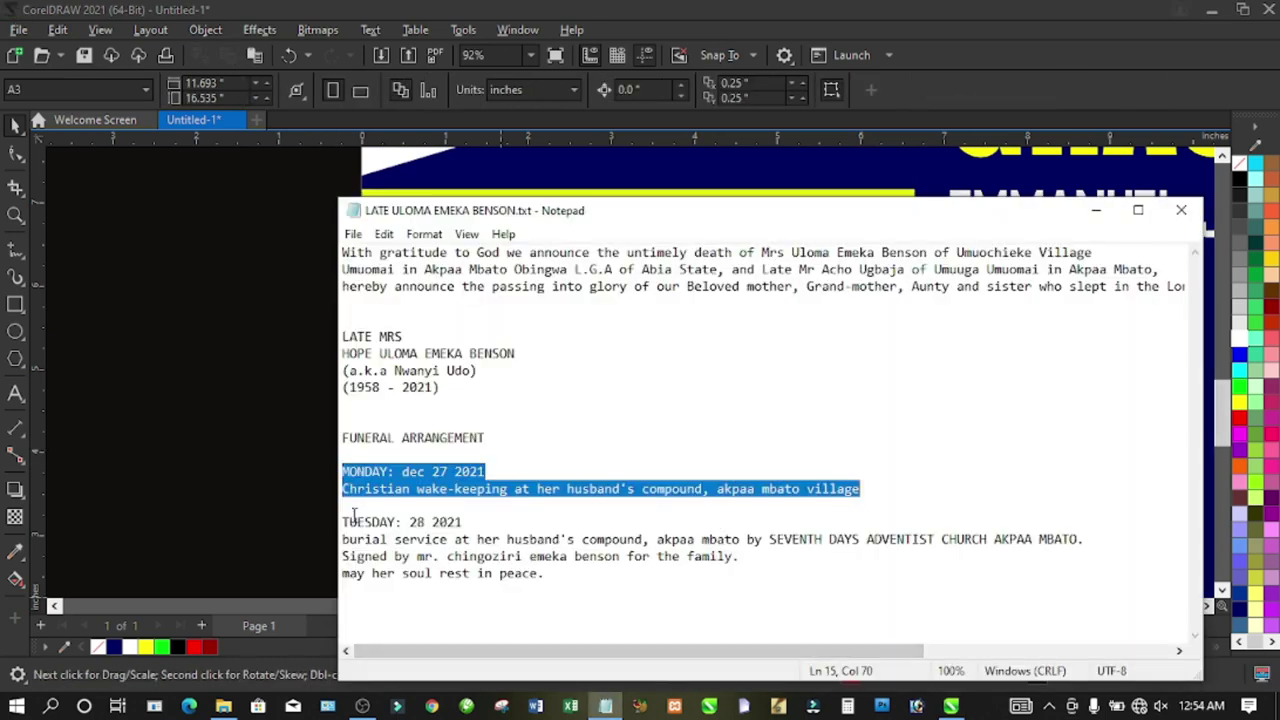
{"action": "left_click_drag", "start_coordinate": [343, 520], "coordinate": [478, 530]}
{"action": "key", "text": "ctrl+c"}
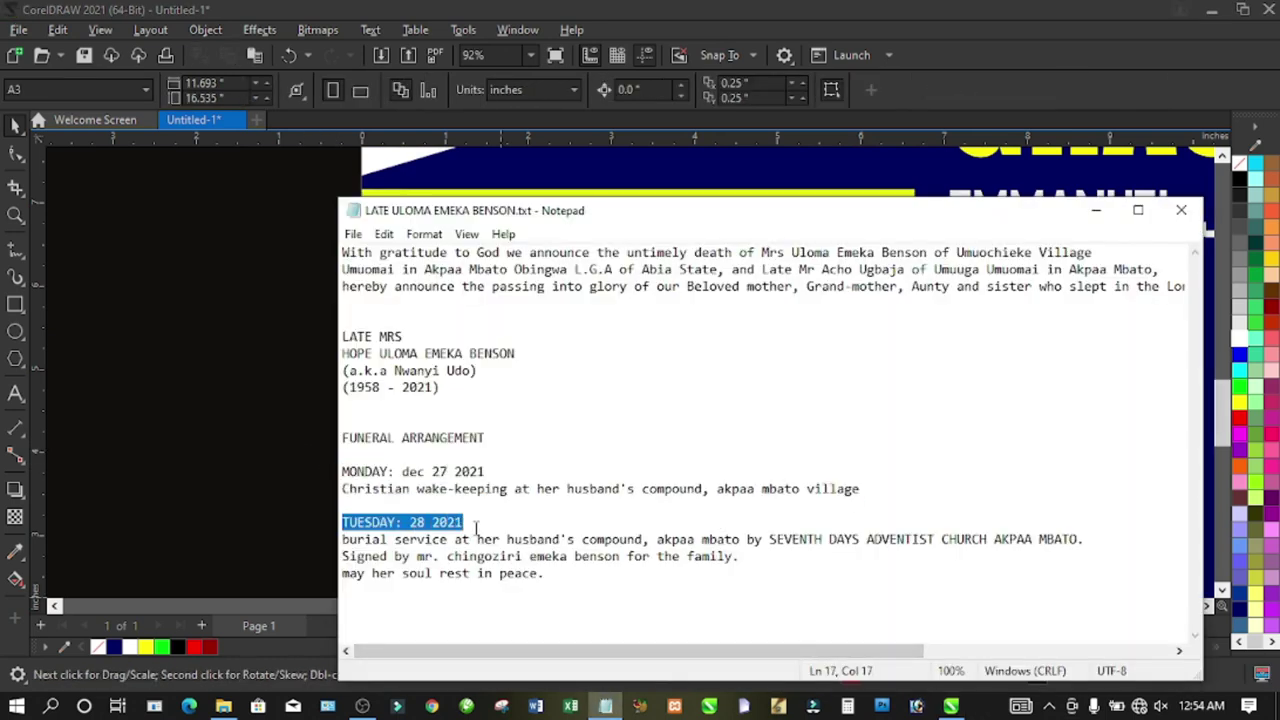
{"action": "left_click", "coordinate": [288, 519]}
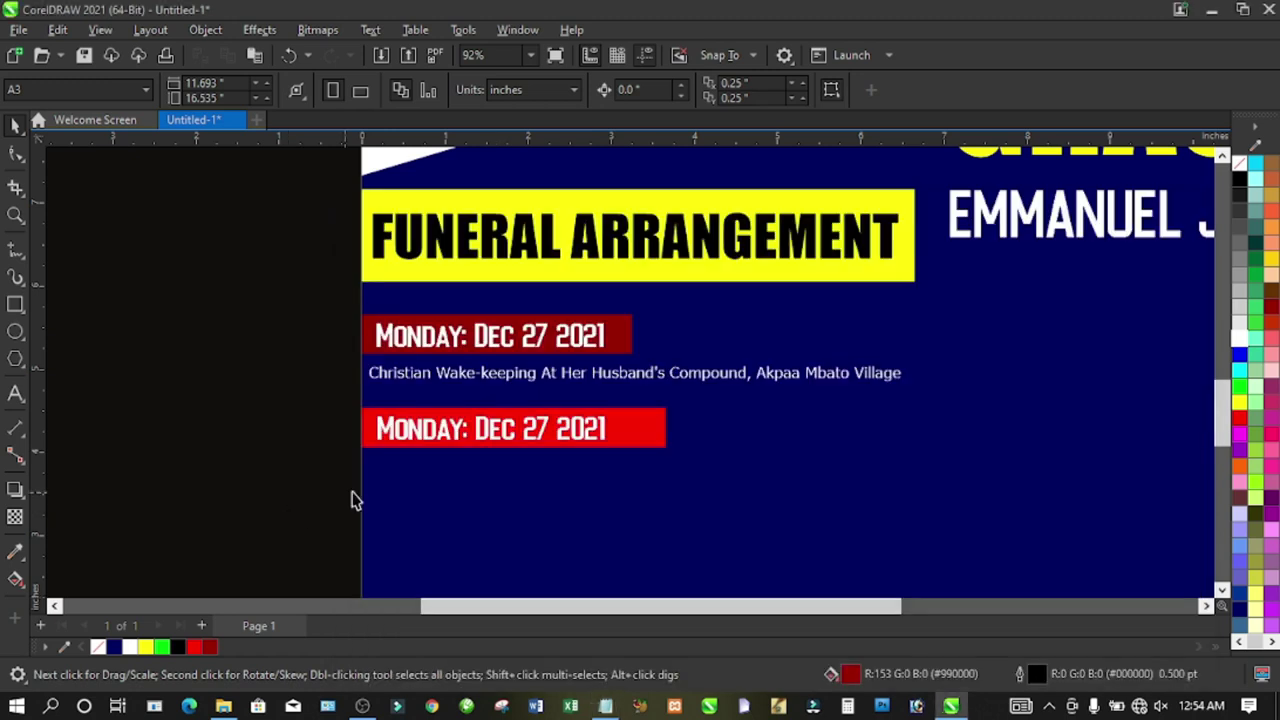
{"action": "left_click", "coordinate": [445, 432]}
{"action": "double_click", "coordinate": [445, 432]}
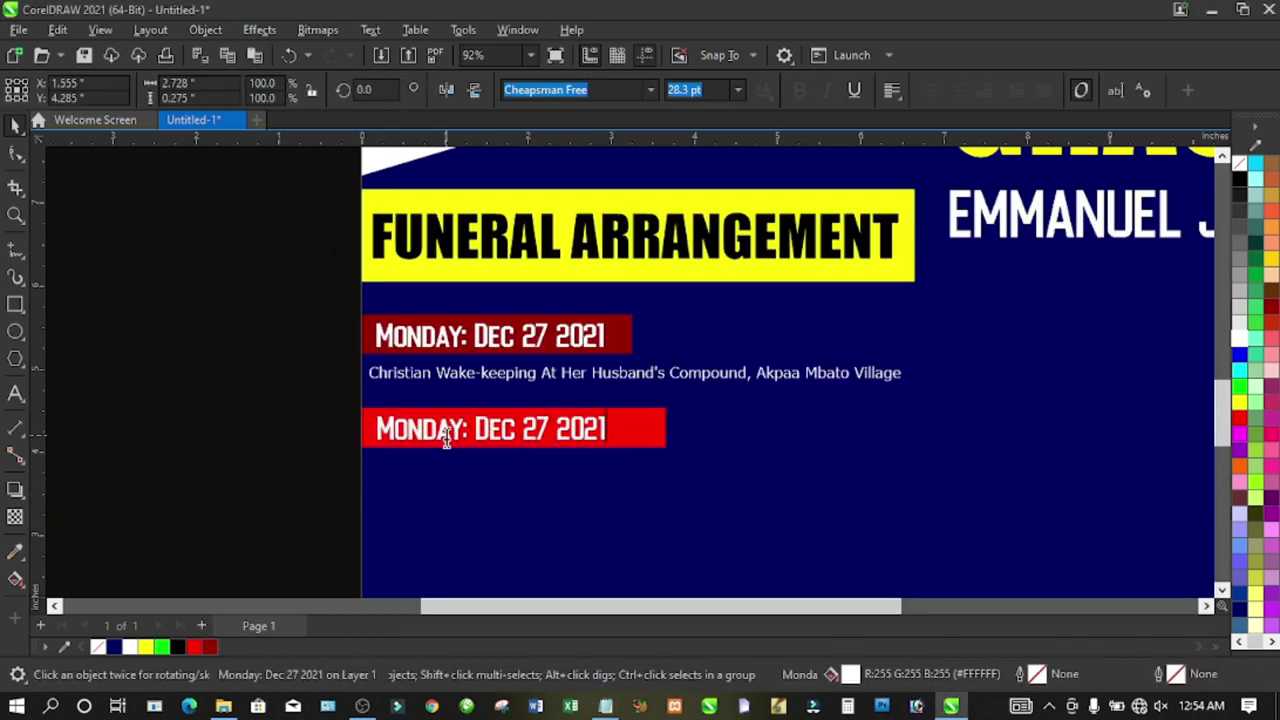
{"action": "key", "text": "ctrl+a"}
{"action": "key", "text": "ctrl+v"}
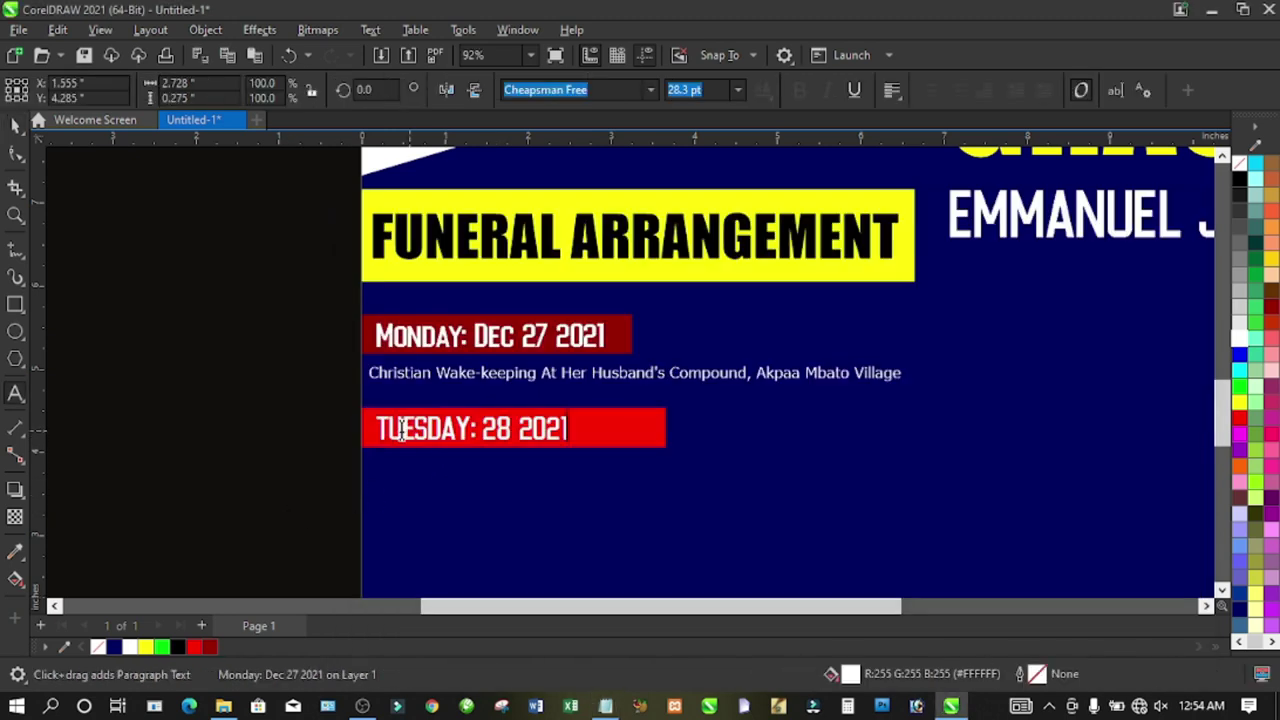
{"action": "left_click", "coordinate": [10, 125]}
- Narrow the red bar to fit the TUESDAY: 28 2021 text
{"action": "left_click", "coordinate": [243, 337]}
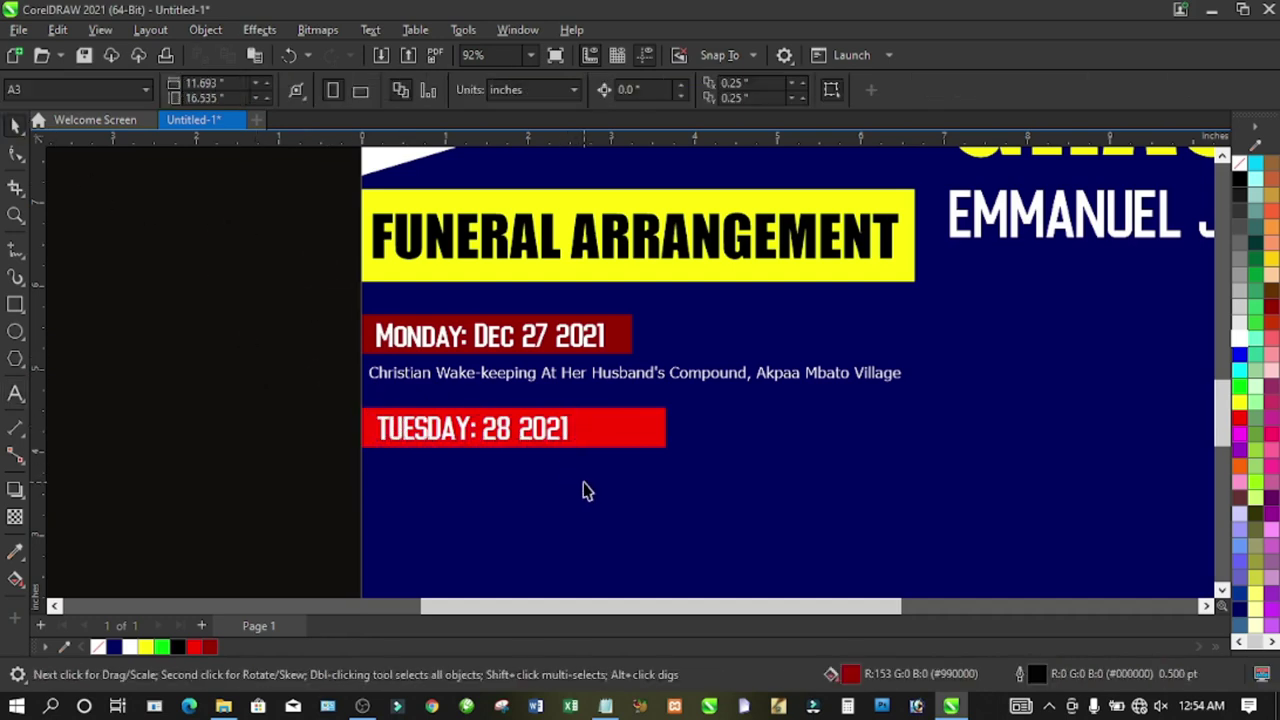
{"action": "left_click", "coordinate": [592, 426]}
{"action": "left_click_drag", "start_coordinate": [671, 428], "coordinate": [639, 427]}
{"action": "left_click", "coordinate": [209, 377]}
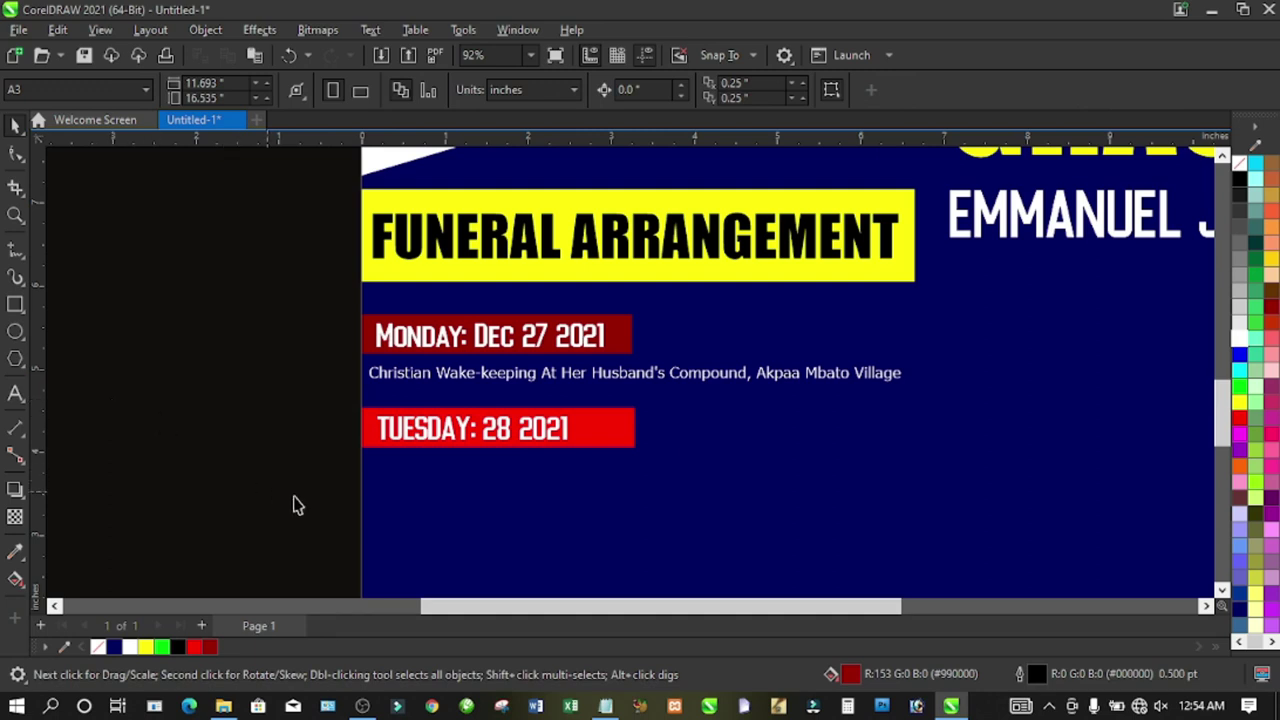
- Paste the three burial-service lines from the notes as new artistic text
{"action": "left_click", "coordinate": [605, 705]}
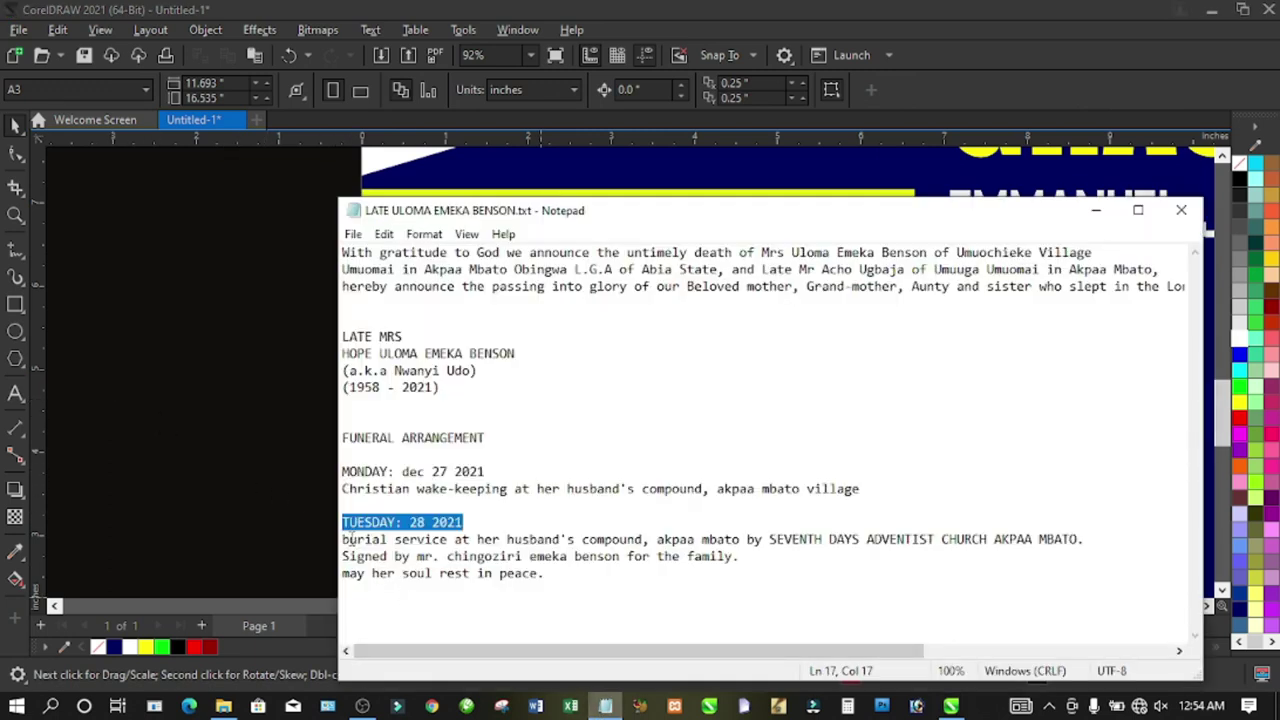
{"action": "left_click_drag", "start_coordinate": [342, 539], "coordinate": [594, 583]}
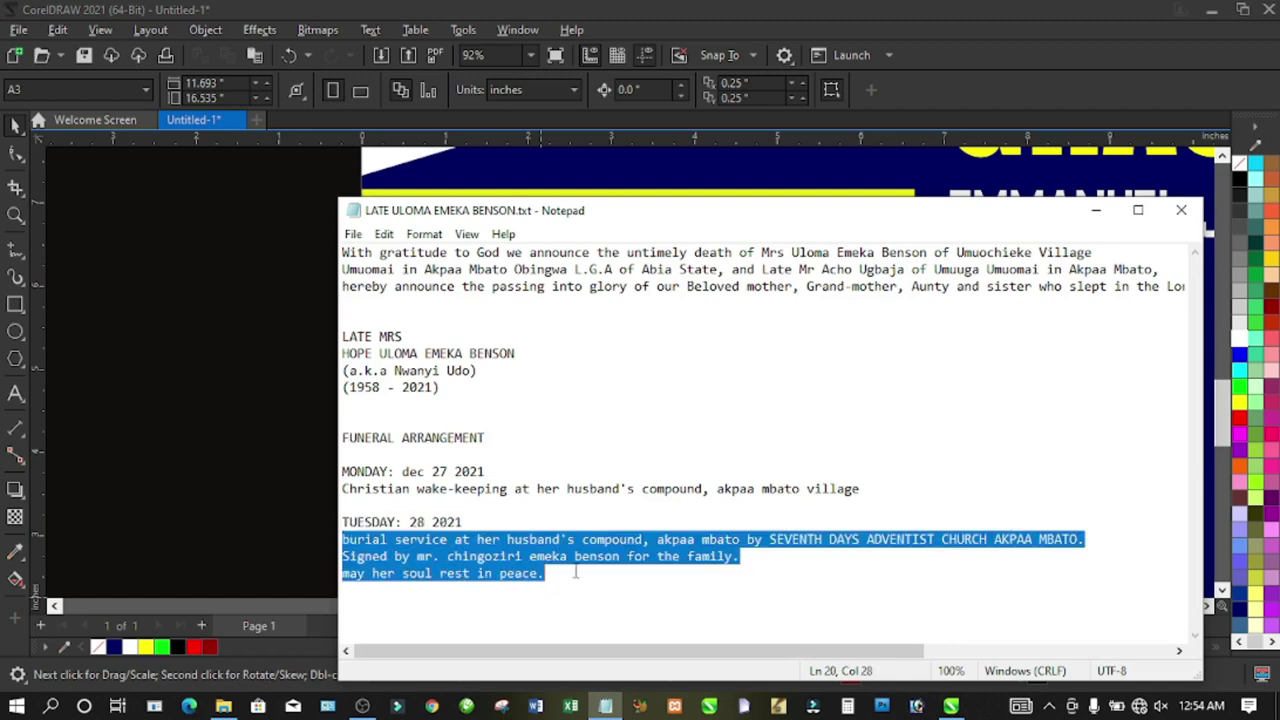
{"action": "left_click", "coordinate": [252, 490]}
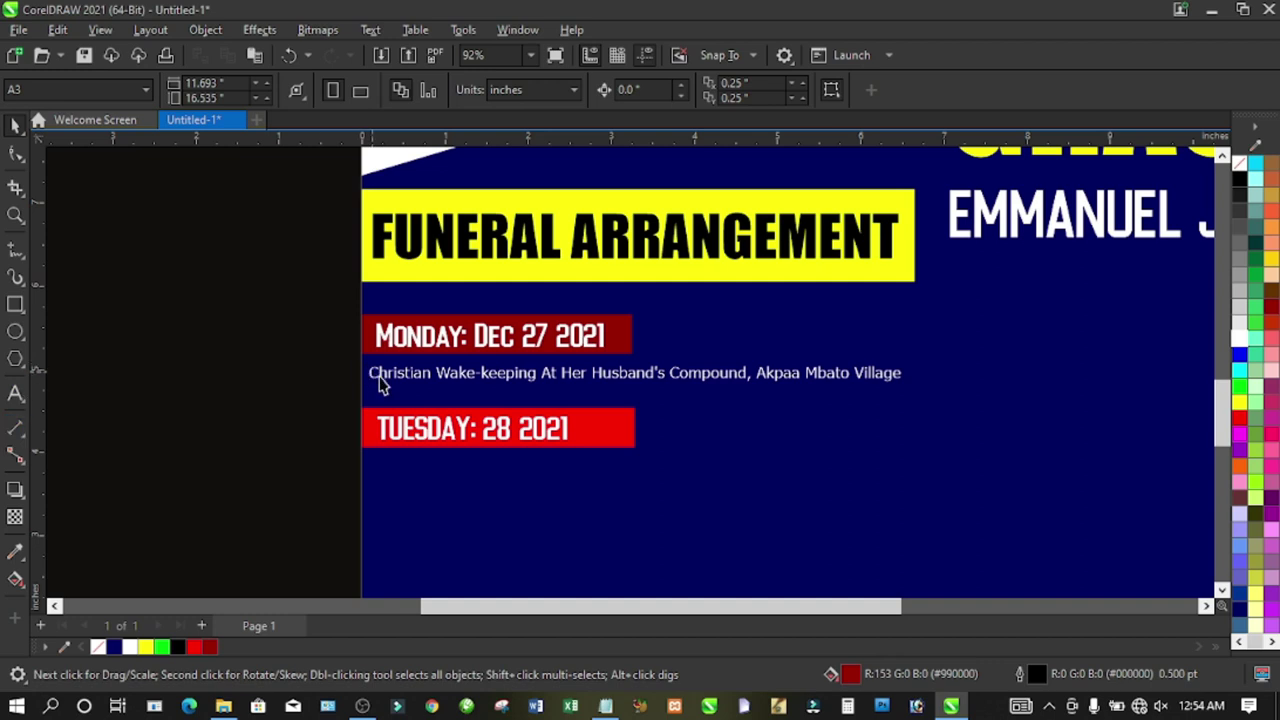
{"action": "left_click", "coordinate": [640, 374]}
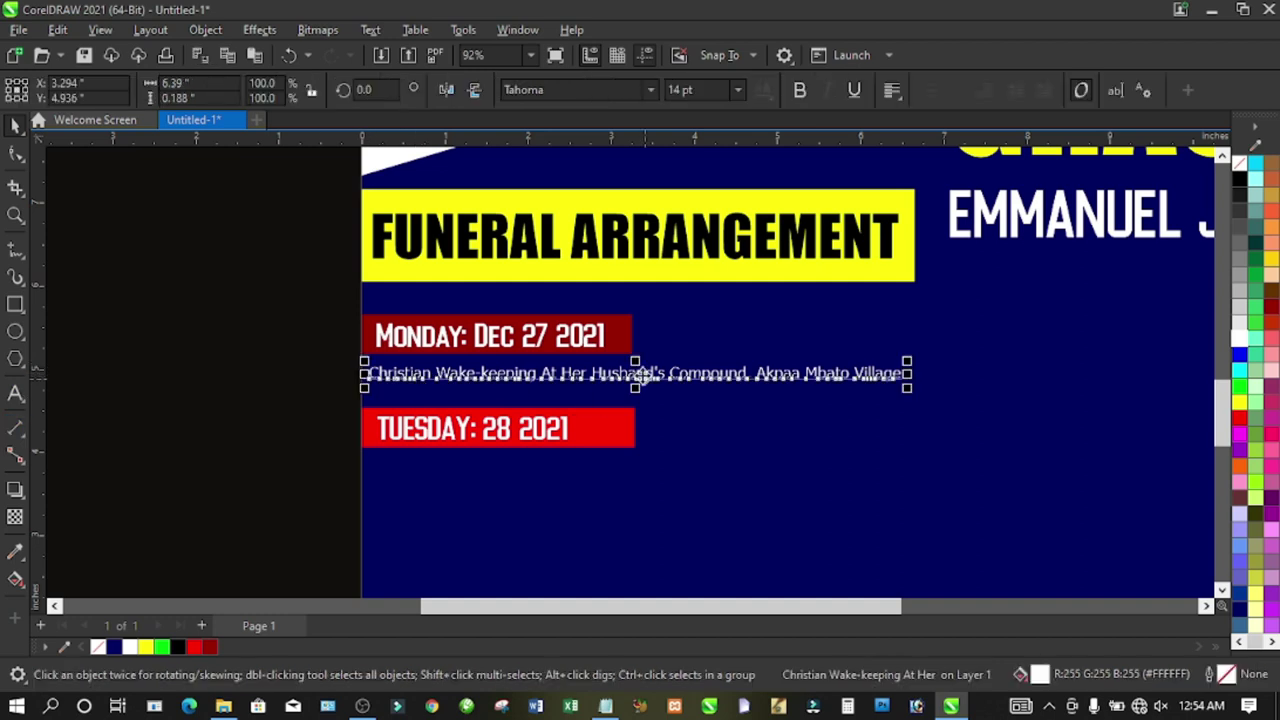
{"action": "left_click", "coordinate": [245, 402]}
{"action": "left_click", "coordinate": [15, 393]}
{"action": "left_click", "coordinate": [121, 423]}
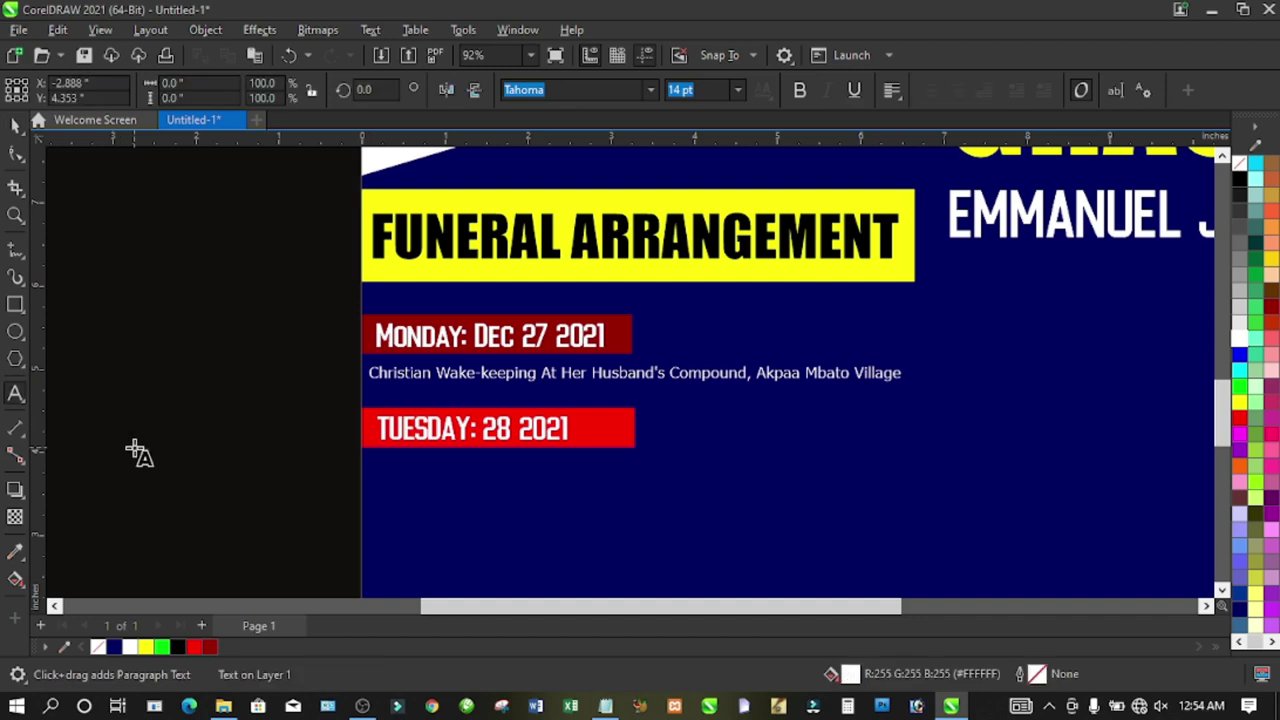
{"action": "type", "text": "burial service at her husband's compound, akpaa mbato by SEVENTH DAYS ADVENTIST CHURCH AKPAA MBATO. Signed by mr. chingoziri emeka benson (for the family) may her soul rest in peace."}
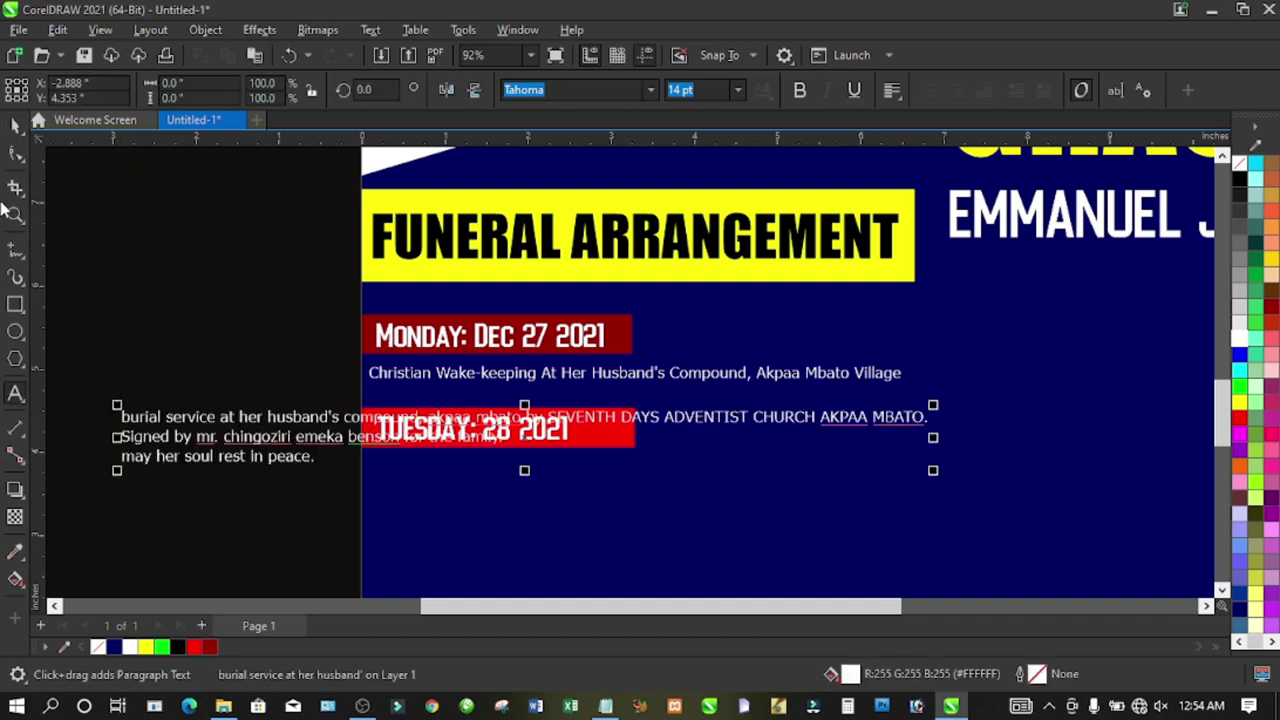
- Convert the pasted burial-service text to Title Case
{"action": "left_click", "coordinate": [18, 124]}
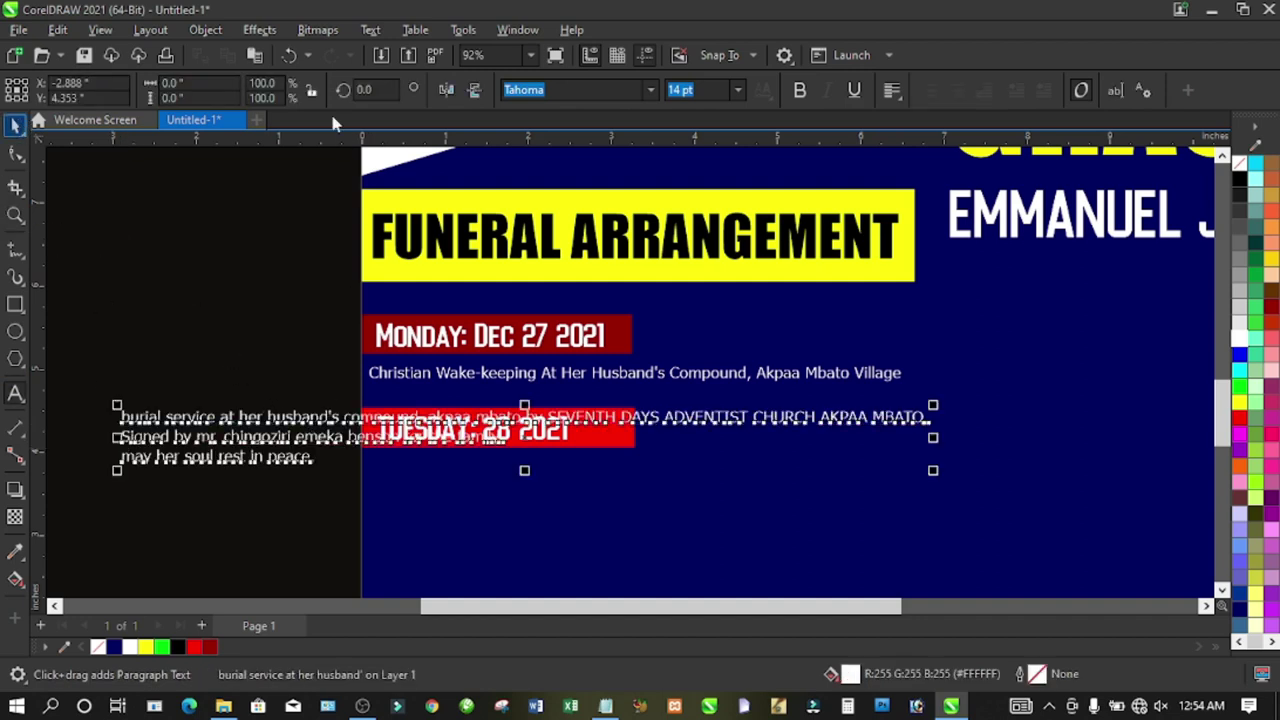
{"action": "left_click", "coordinate": [370, 29]}
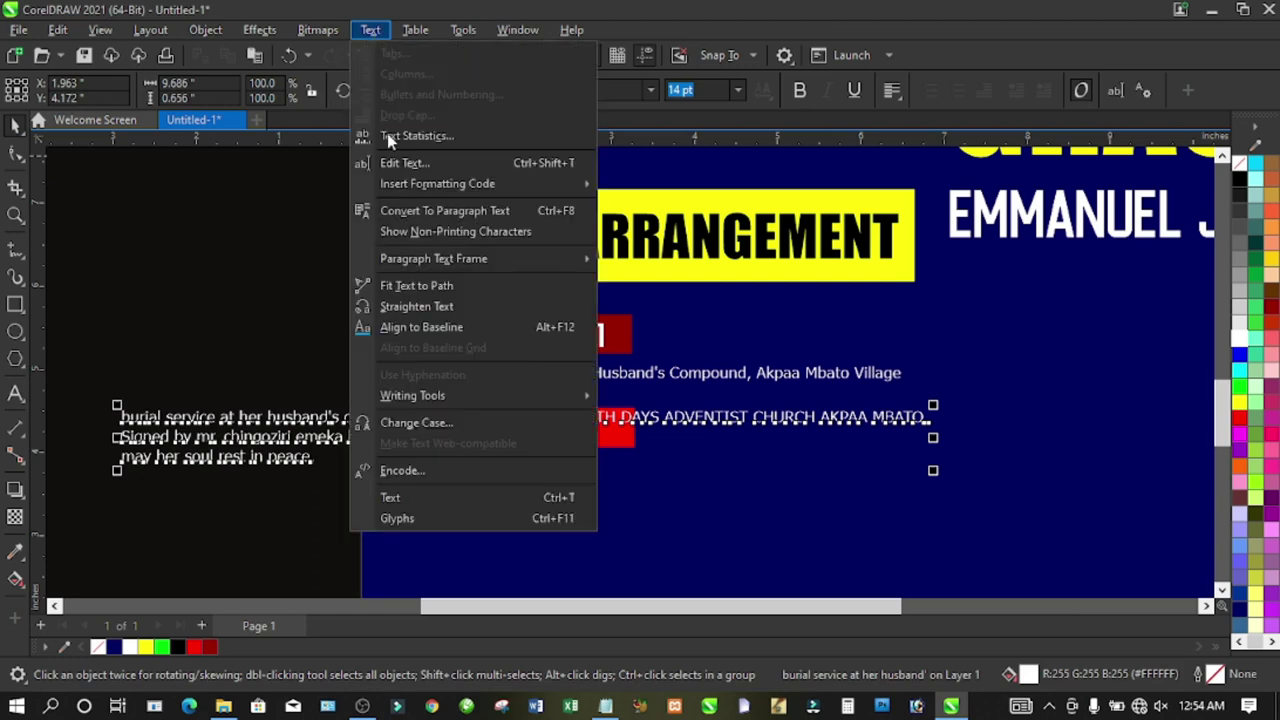
{"action": "left_click", "coordinate": [405, 422]}
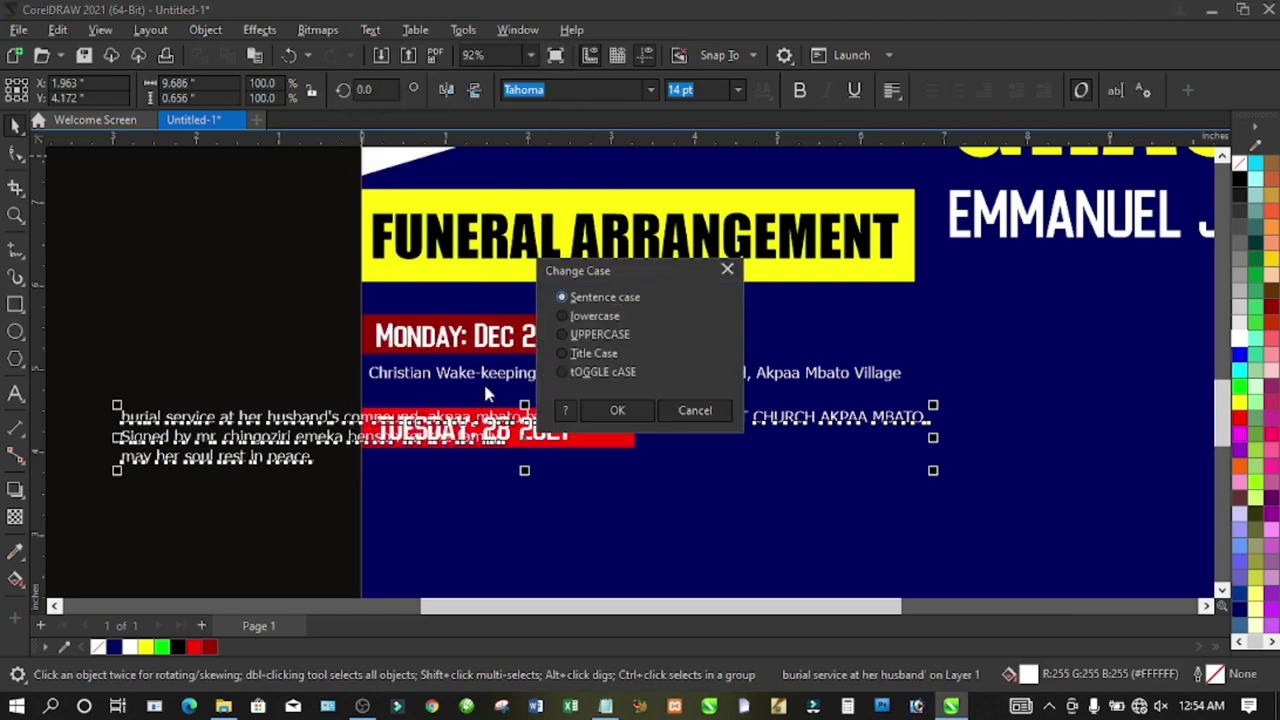
{"action": "left_click", "coordinate": [603, 410]}
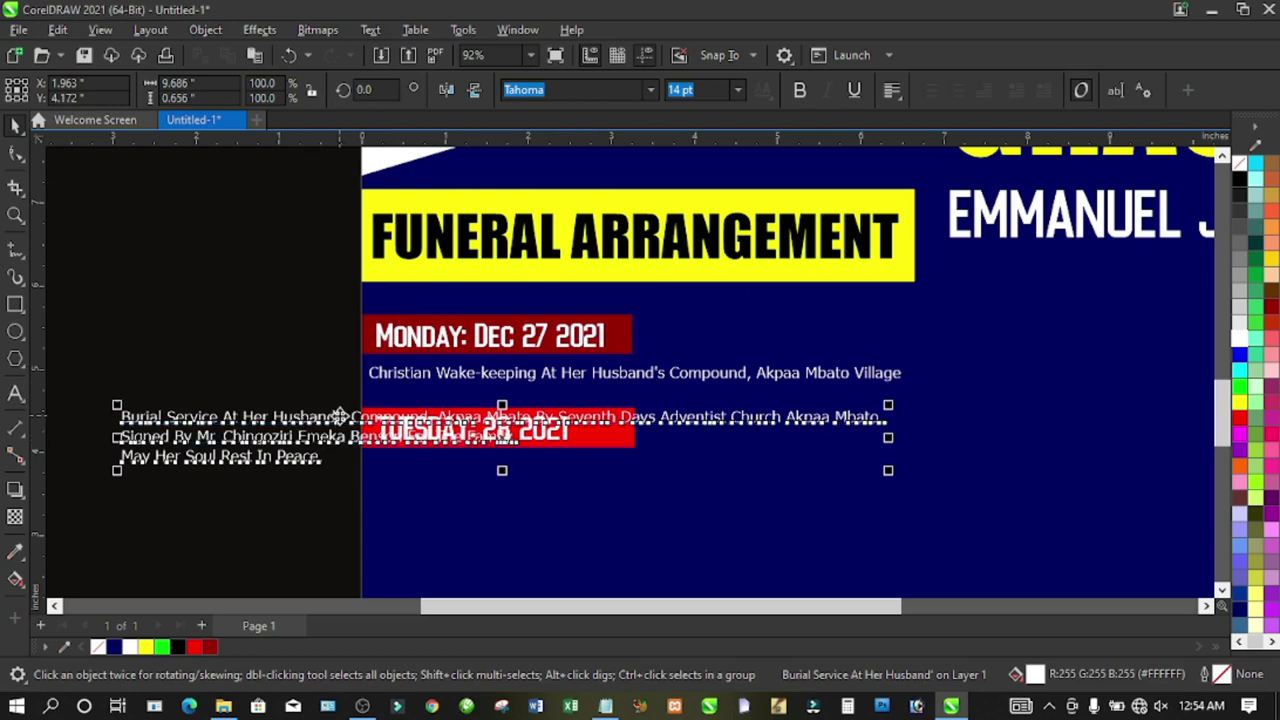
- Move the text under TUESDAY, put the church name on a new line, and delete the signature line
{"action": "left_click_drag", "start_coordinate": [338, 421], "coordinate": [592, 478]}
{"action": "left_click_drag", "start_coordinate": [648, 606], "coordinate": [757, 614]}
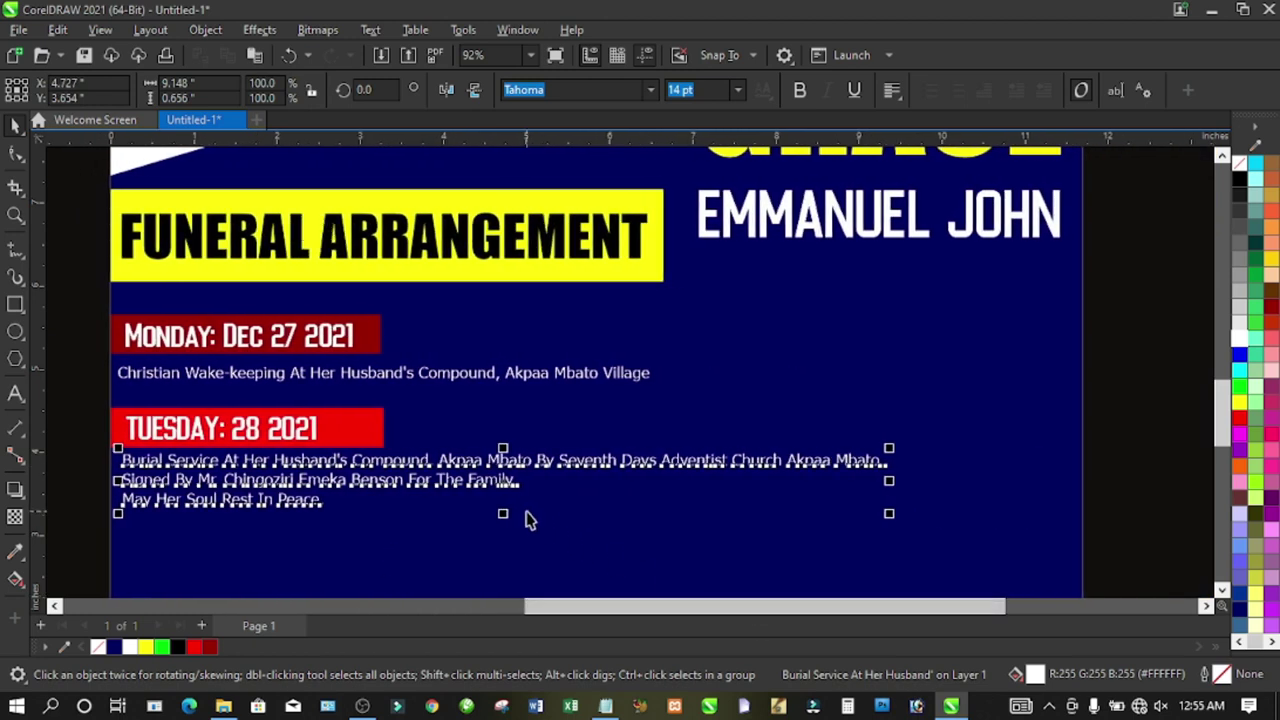
{"action": "double_click", "coordinate": [540, 462]}
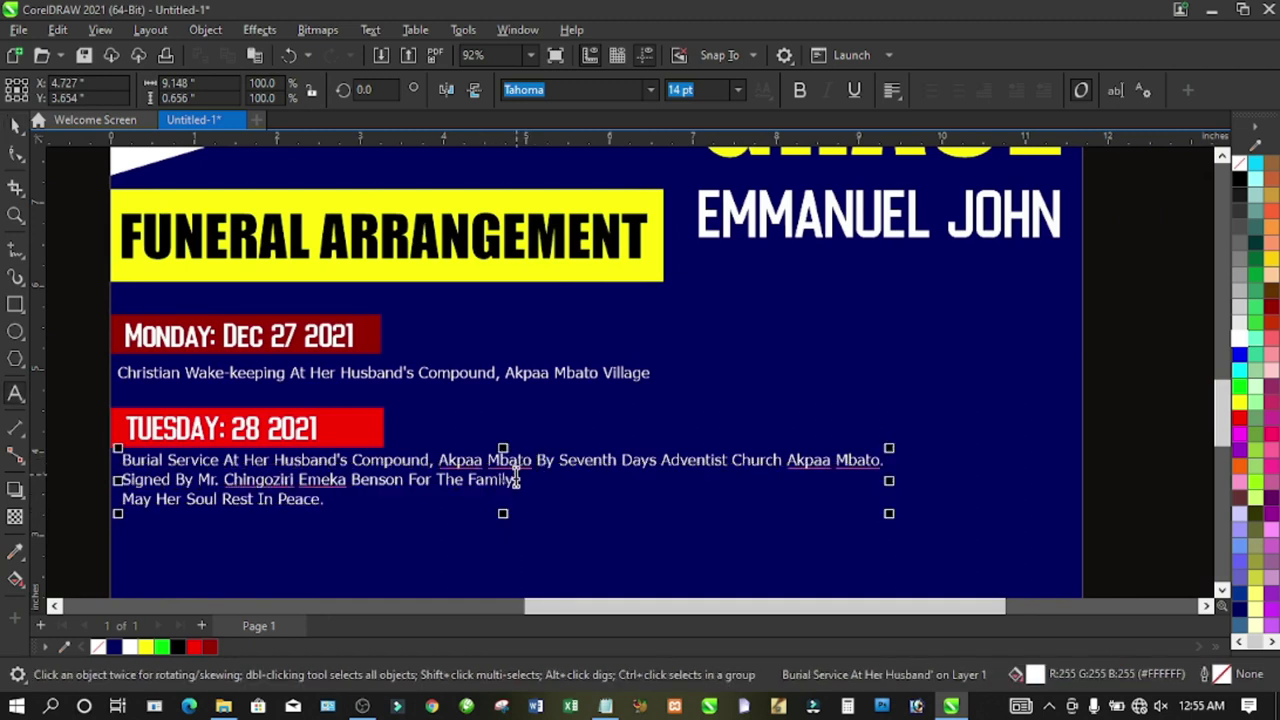
{"action": "key", "text": "Return"}
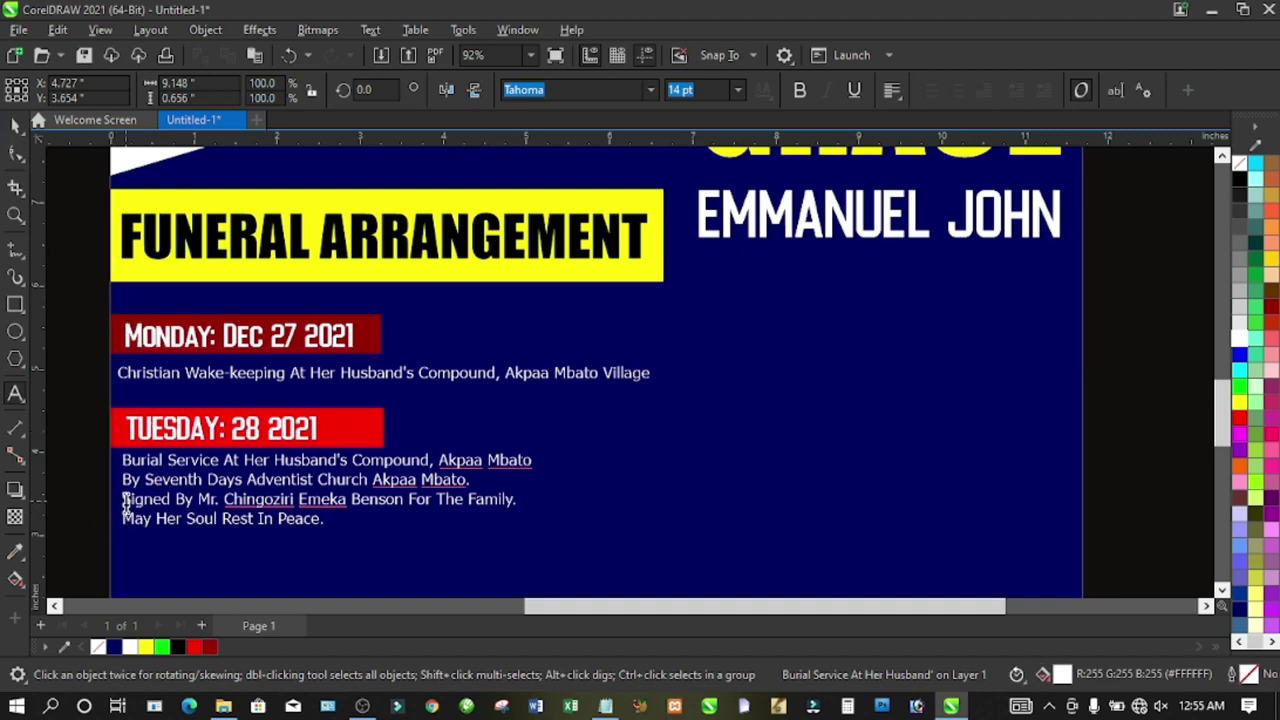
{"action": "left_click_drag", "start_coordinate": [138, 500], "coordinate": [556, 497]}
{"action": "key", "text": "ctrl+c"}
{"action": "key", "text": "Delete"}
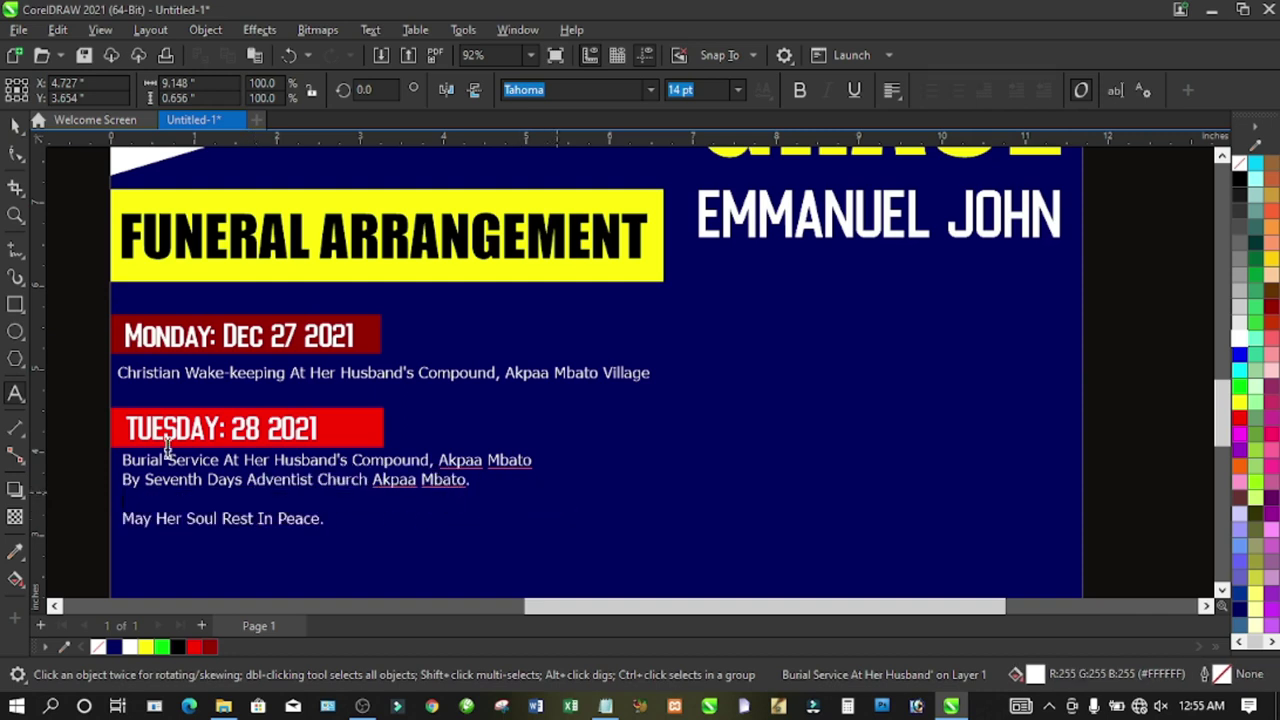
{"action": "left_click", "coordinate": [70, 334]}
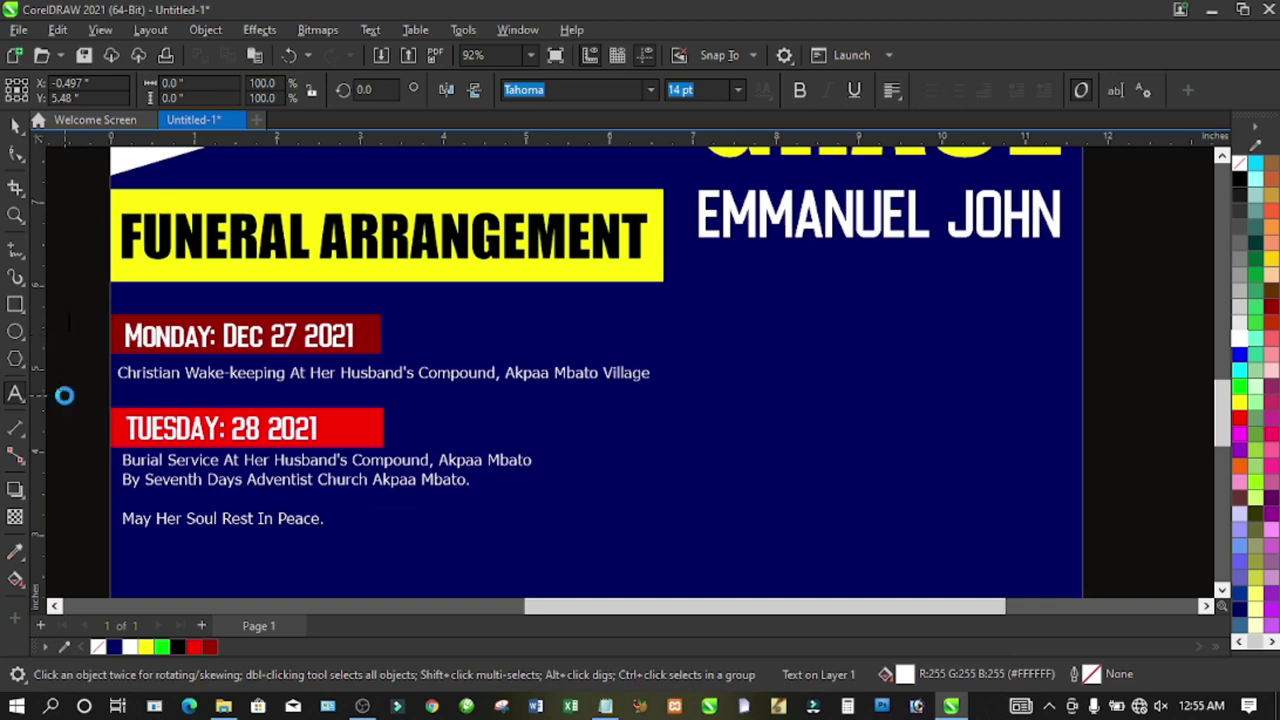
- Paste the signature line back as a separate text object
{"action": "key", "text": "ctrl+v"}
{"action": "left_click", "coordinate": [15, 125]}
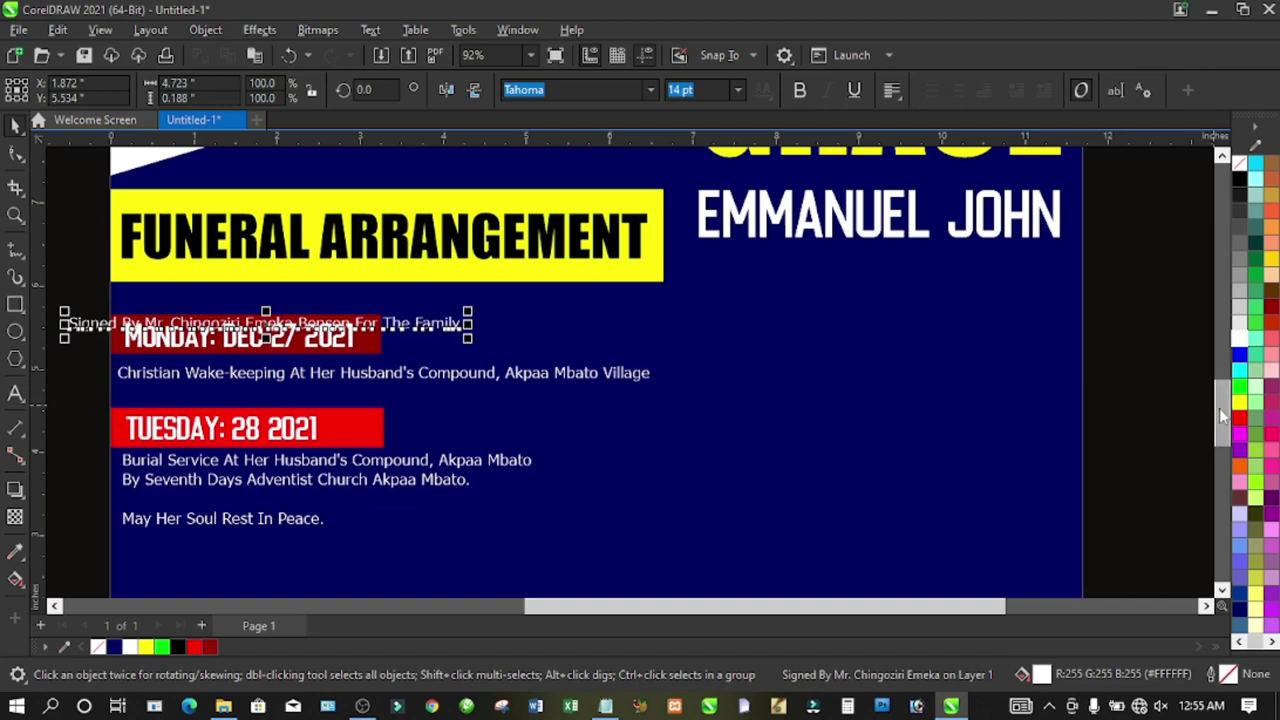
{"action": "left_click_drag", "start_coordinate": [1222, 415], "coordinate": [1228, 450]}
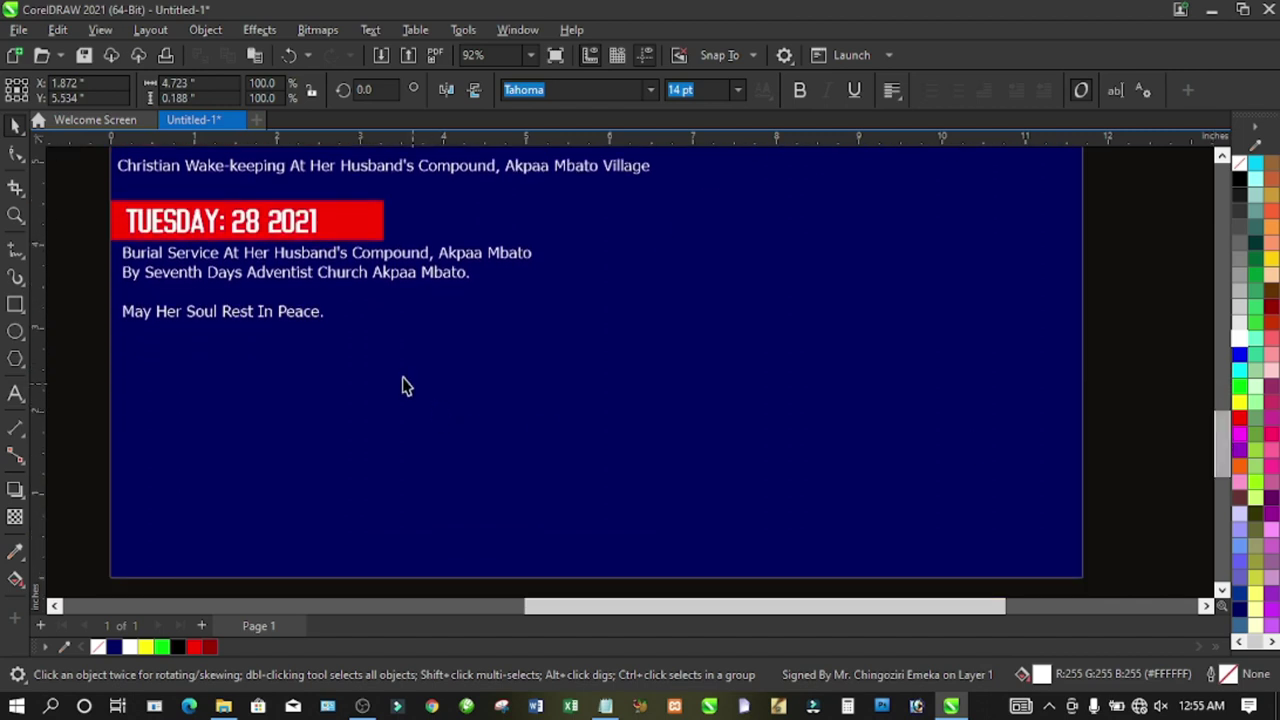
- Draw a rectangle along the bottom of the page and fill it black
{"action": "left_click", "coordinate": [14, 306]}
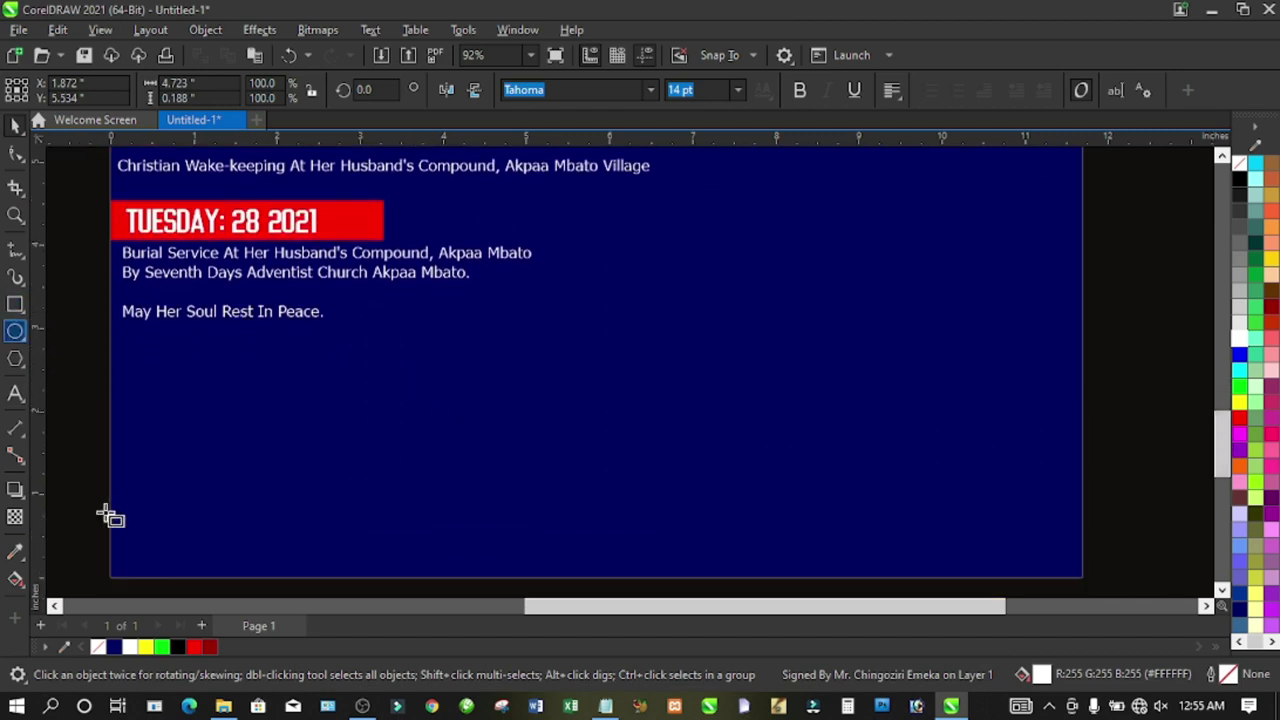
{"action": "left_click_drag", "start_coordinate": [103, 546], "coordinate": [1100, 587]}
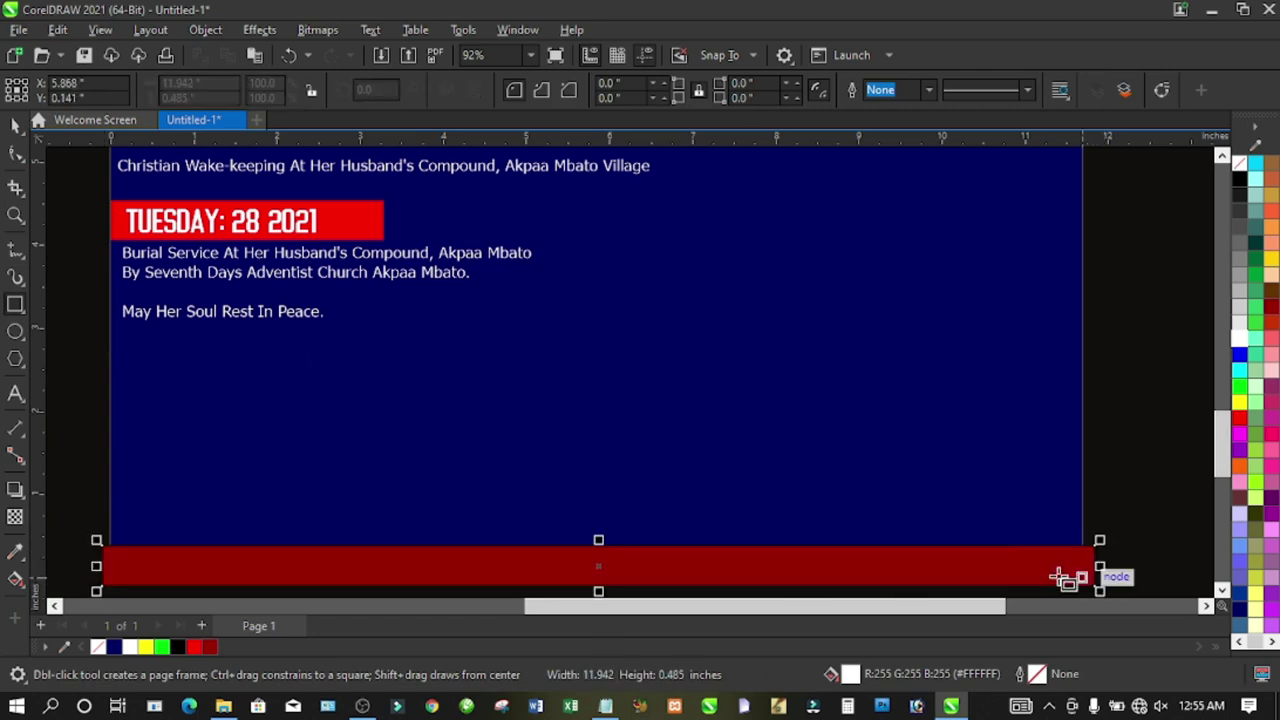
{"action": "left_click", "coordinate": [1239, 180]}
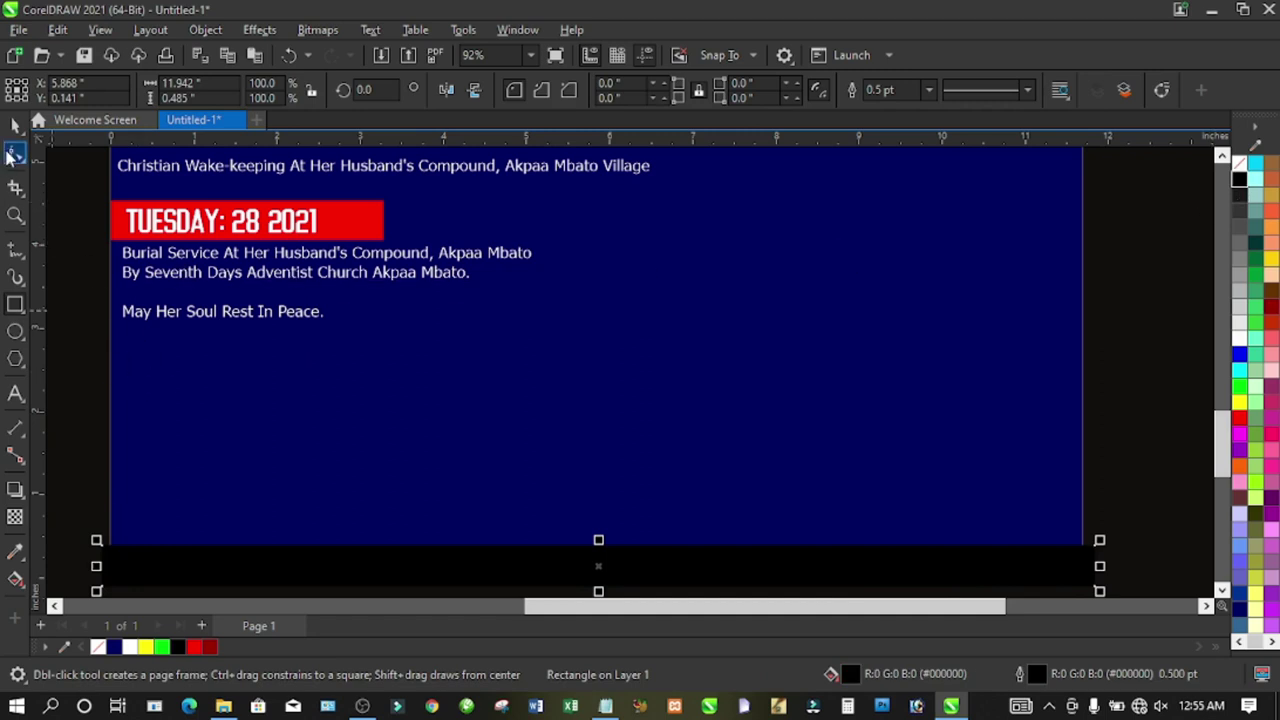
{"action": "left_click", "coordinate": [14, 128]}
{"action": "right_click", "coordinate": [171, 560]}
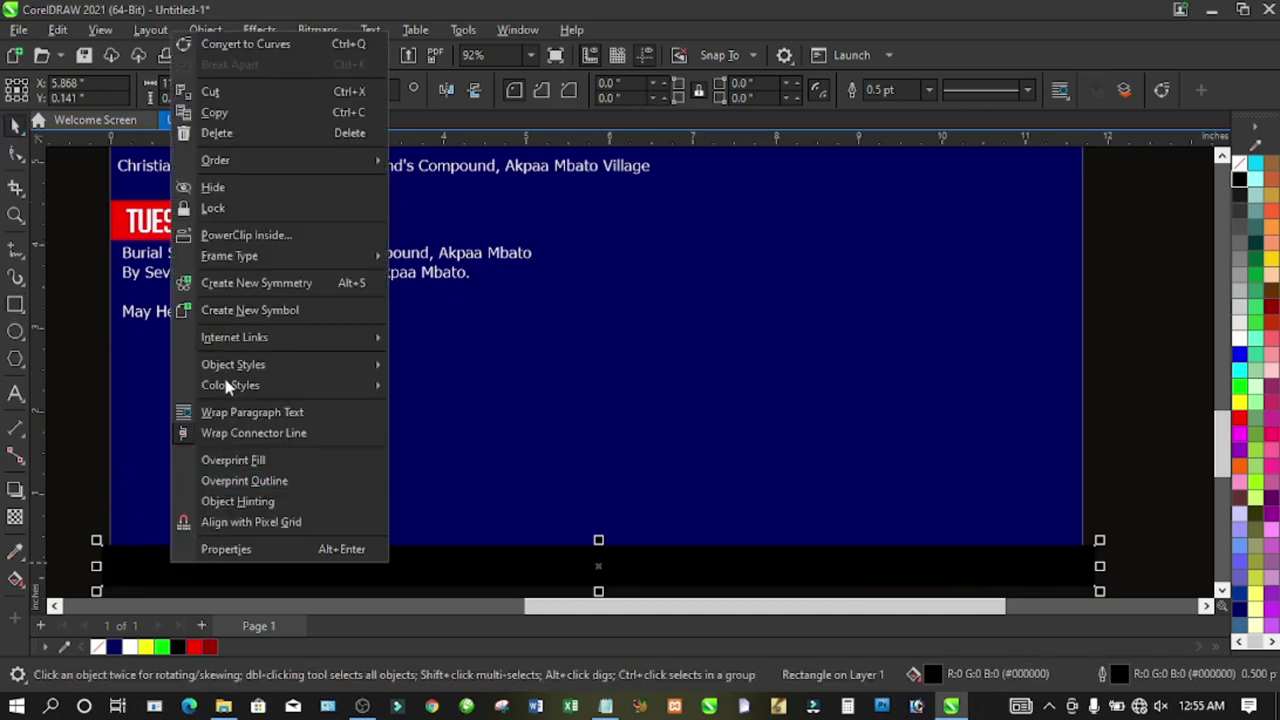
{"action": "key", "text": "Escape"}
{"action": "key", "text": "Escape"}
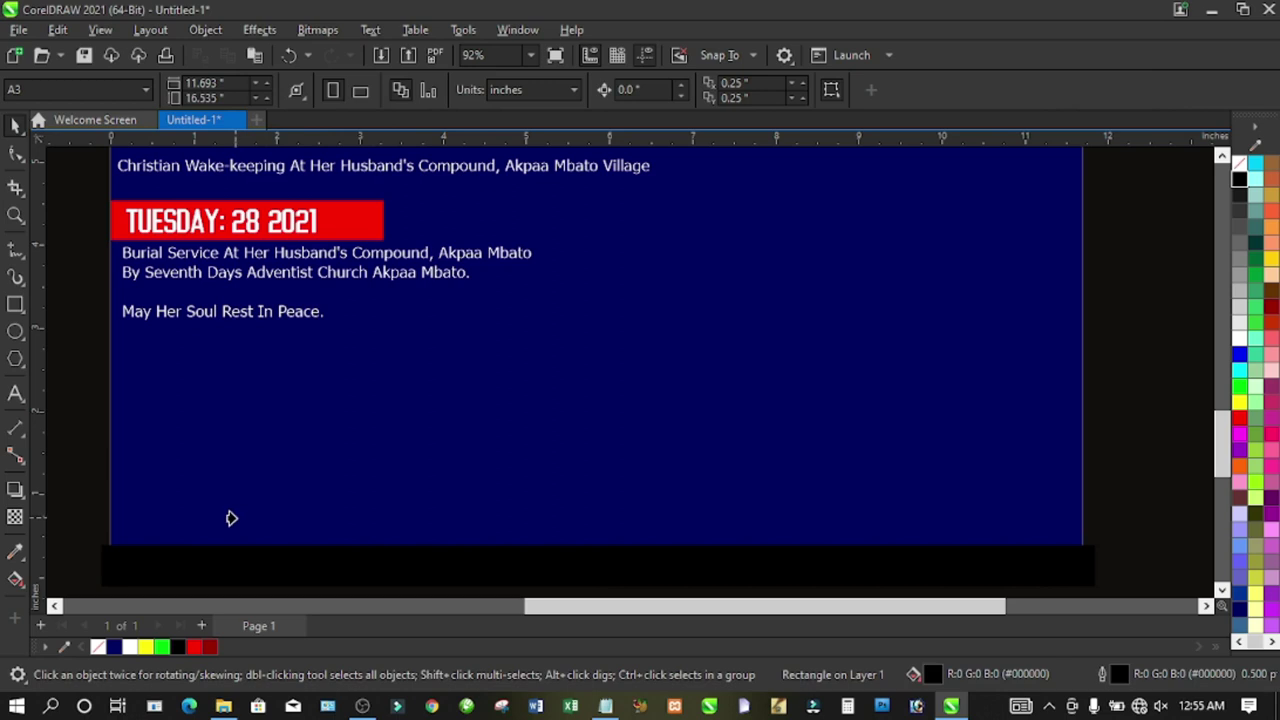
- Nudge the burial-service text block slightly up and left
{"action": "left_click", "coordinate": [231, 518]}
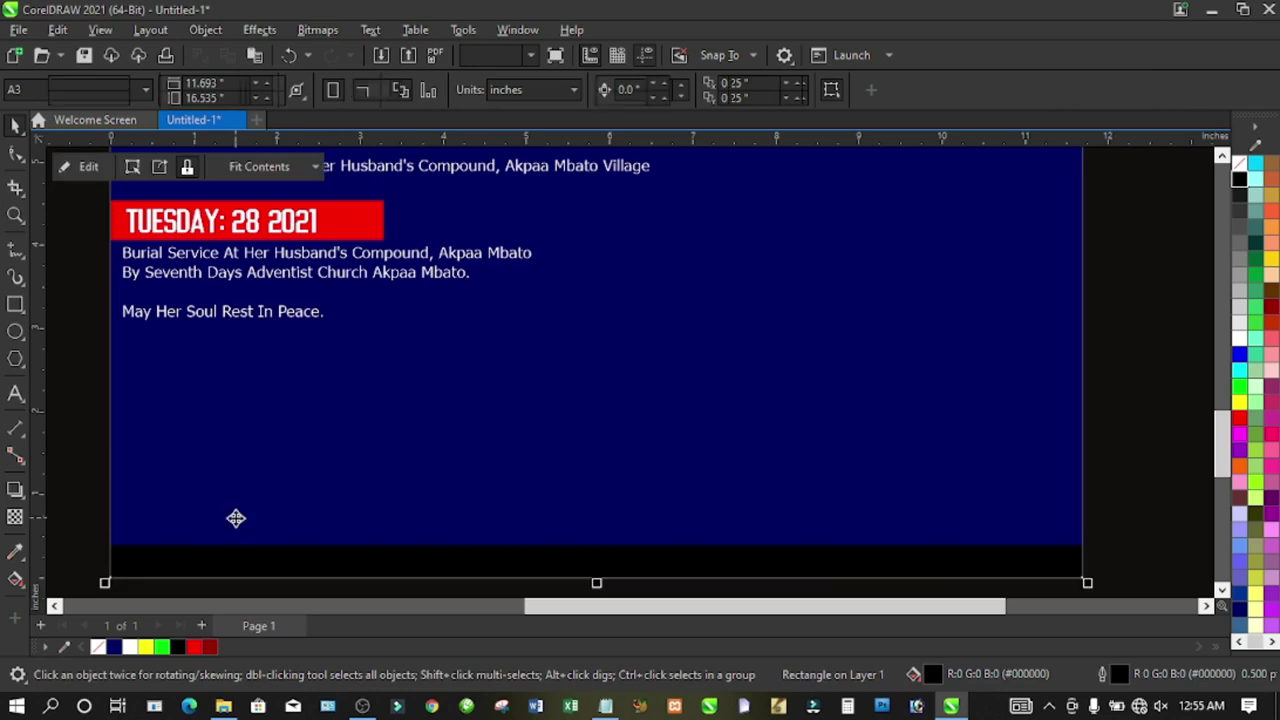
{"action": "left_click", "coordinate": [83, 253]}
{"action": "mouse_move", "coordinate": [213, 323]}
{"action": "left_mouse_down"}
{"action": "mouse_move", "coordinate": [243, 340]}
{"action": "mouse_move", "coordinate": [214, 324]}
{"action": "left_mouse_up"}
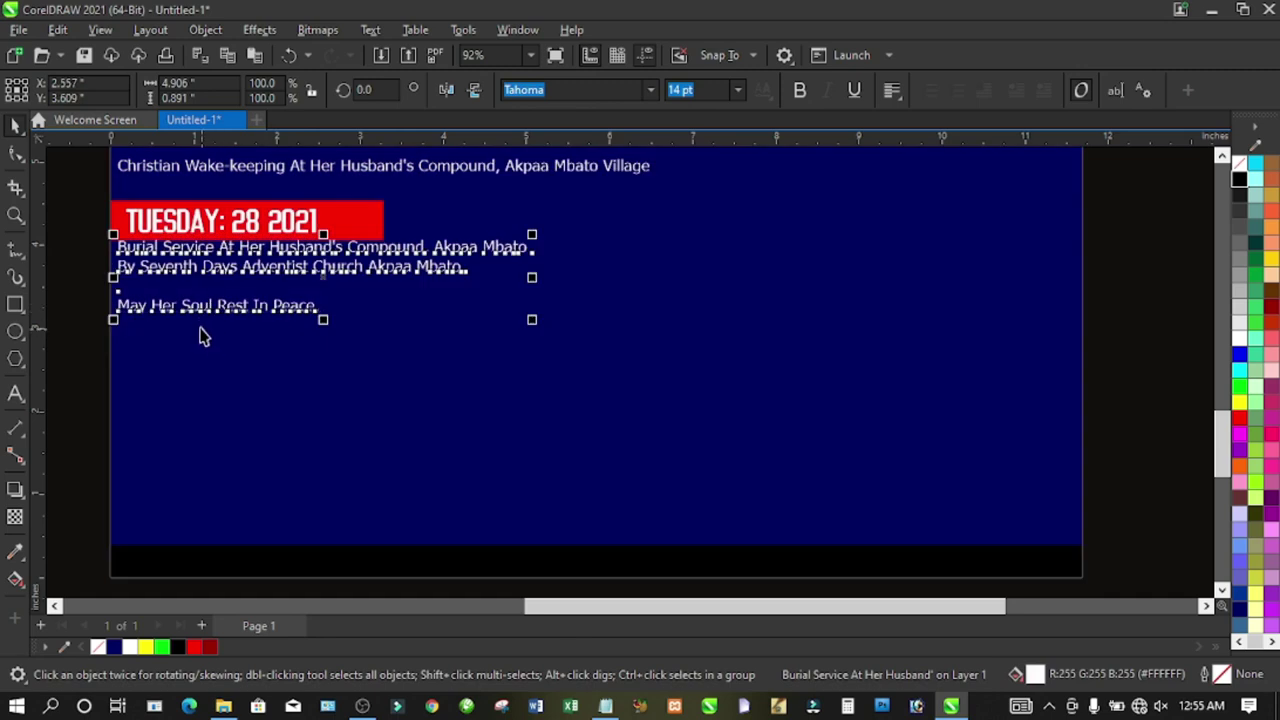
- Undo the accidental move and cut 'May Her Soul Rest In Peace.' from the burial text
{"action": "key", "text": "ctrl+z"}
{"action": "left_click", "coordinate": [87, 342]}
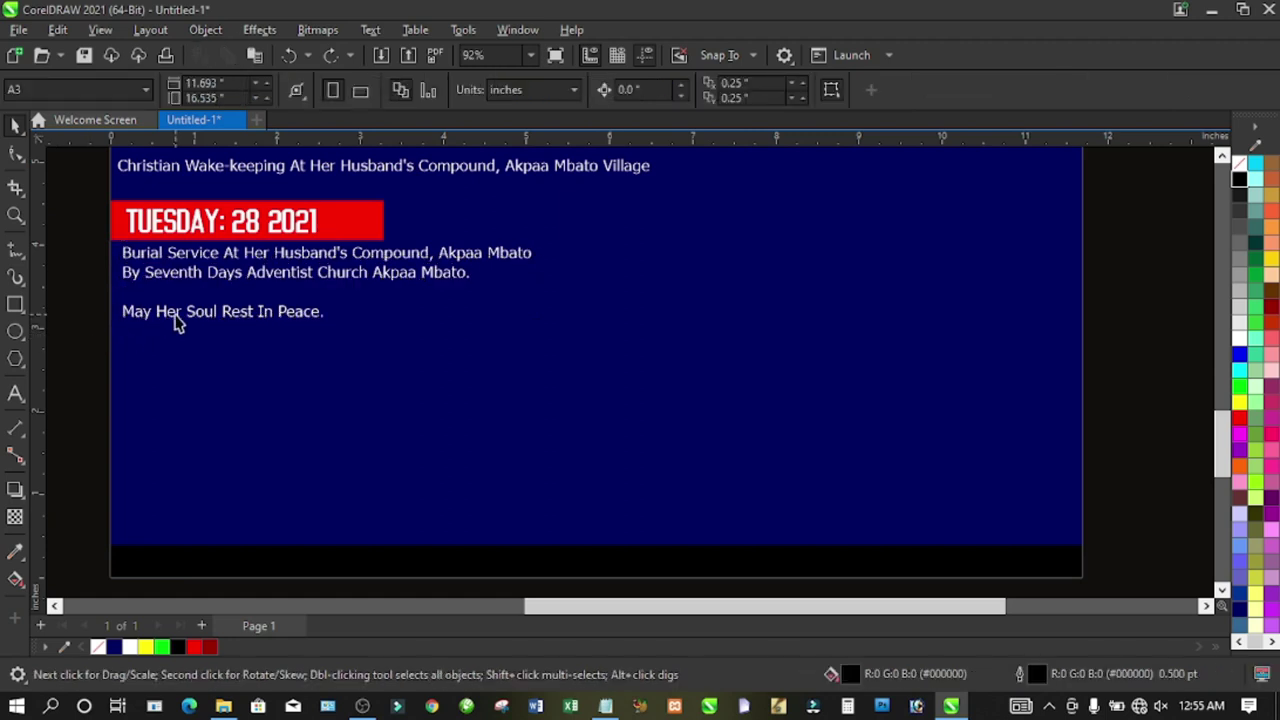
{"action": "left_click", "coordinate": [175, 322]}
{"action": "double_click", "coordinate": [134, 322]}
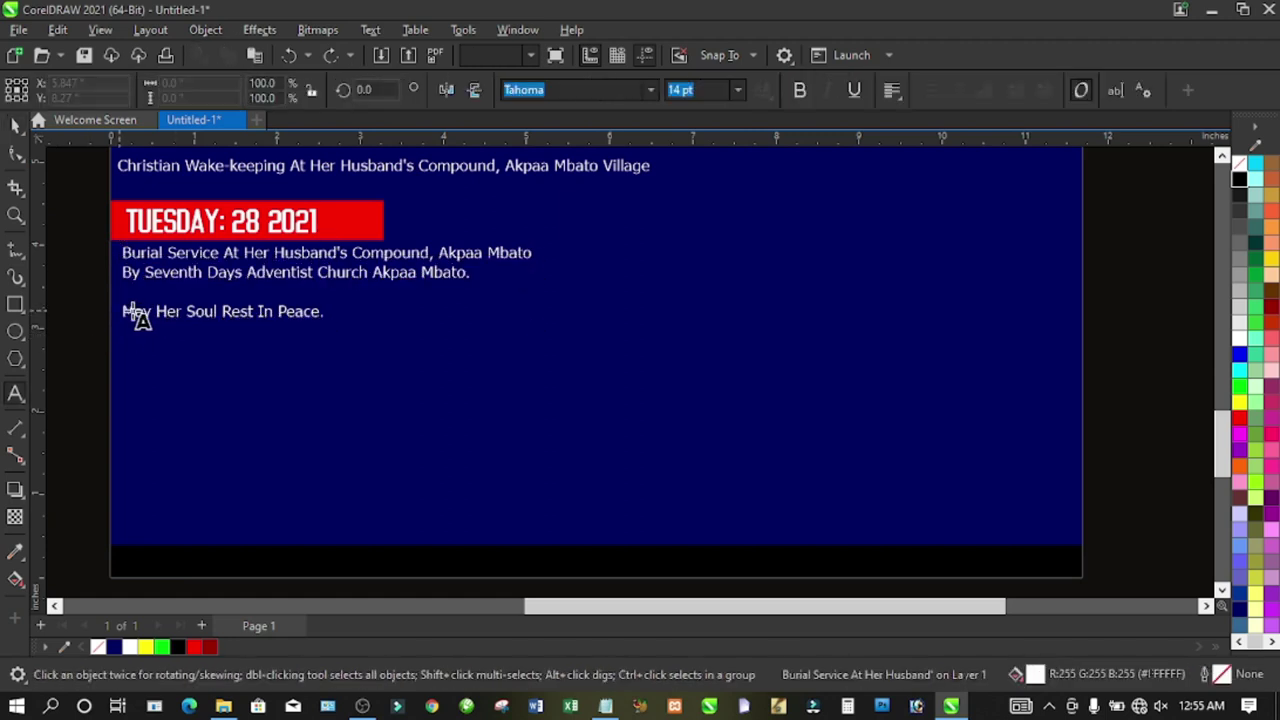
{"action": "left_click", "coordinate": [126, 311]}
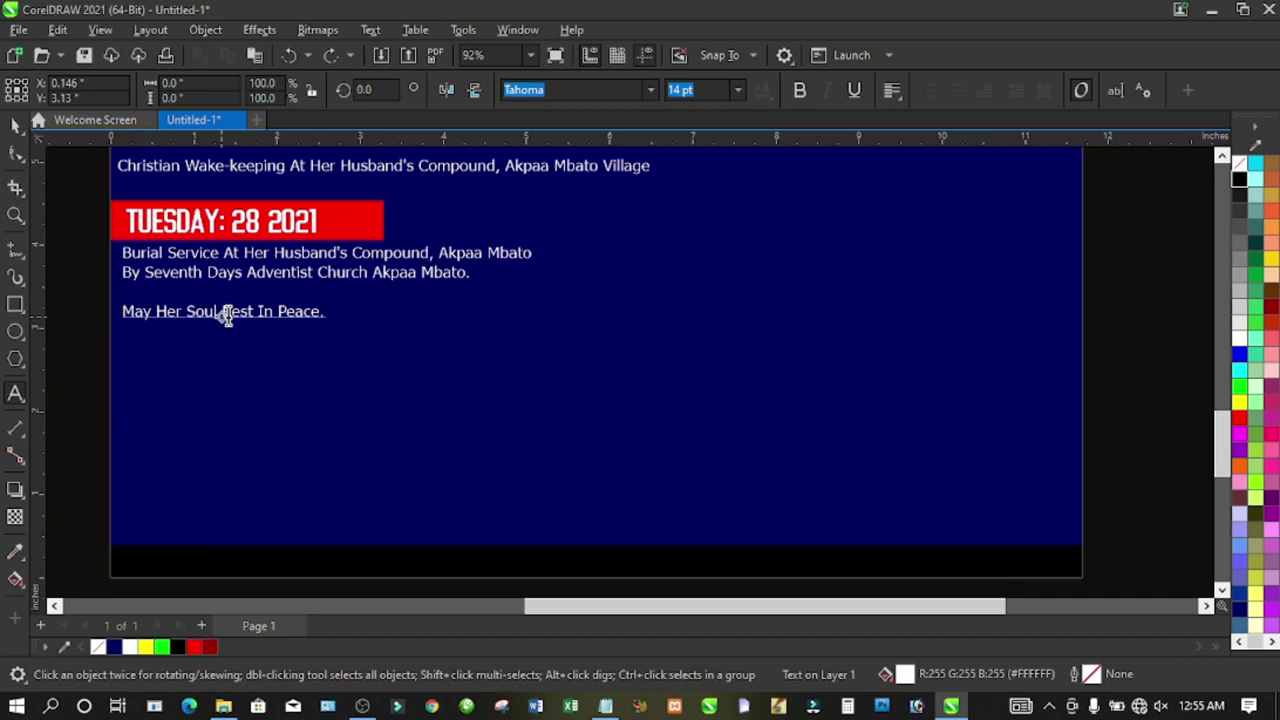
{"action": "left_click", "coordinate": [320, 311]}
{"action": "left_click_drag", "start_coordinate": [320, 311], "coordinate": [108, 314]}
{"action": "key", "text": "ctrl+c"}
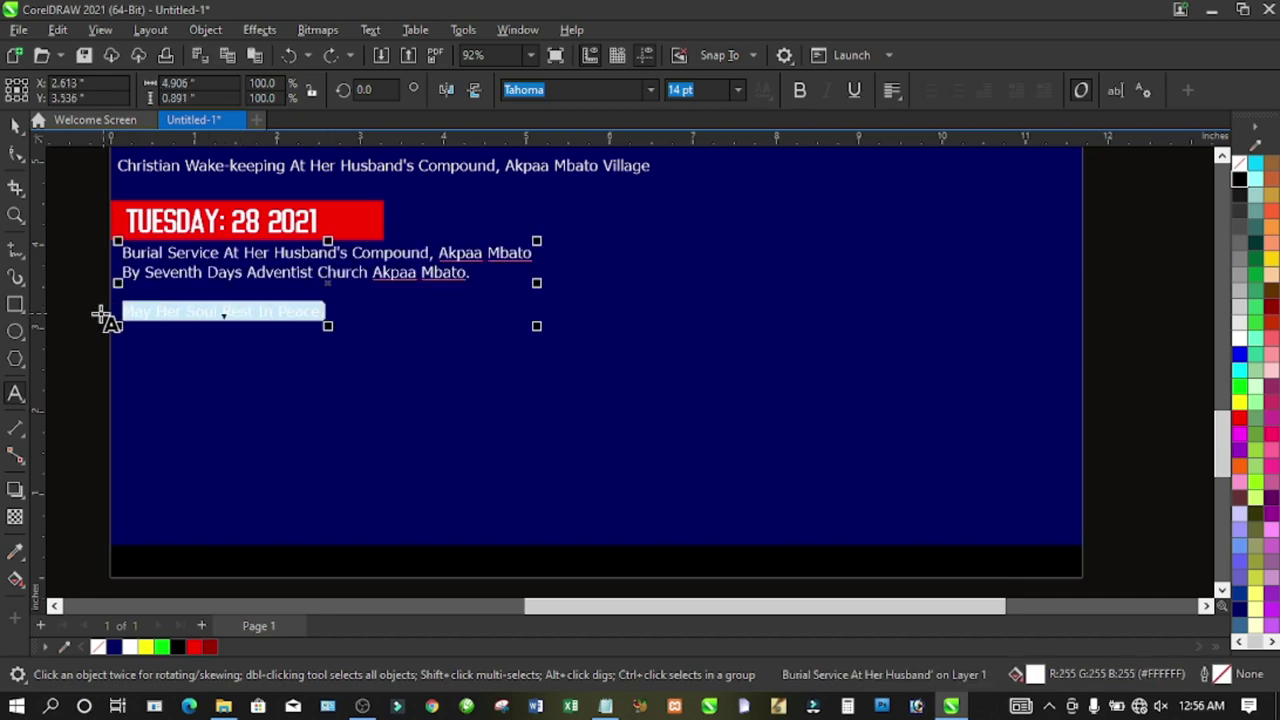
{"action": "key", "text": "Delete"}
- Paste the line as a separate text object and move it onto the black bottom strip
{"action": "left_click", "coordinate": [15, 124]}
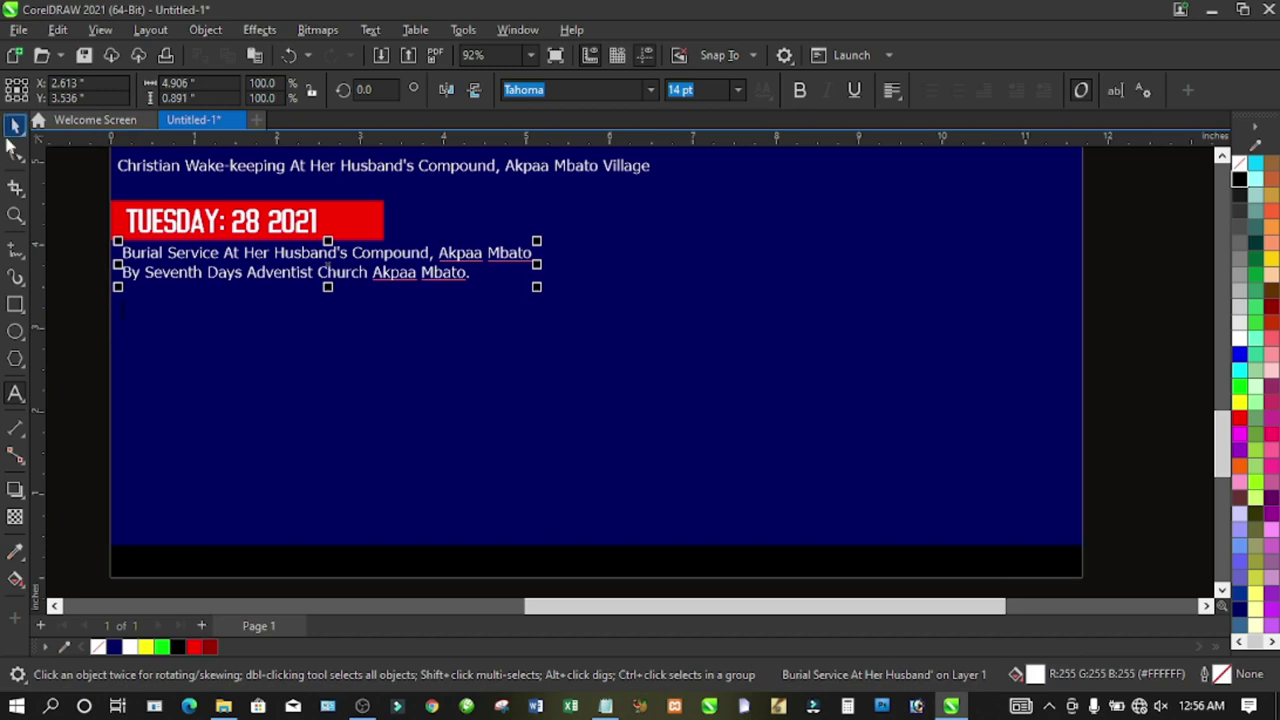
{"action": "left_click", "coordinate": [49, 309]}
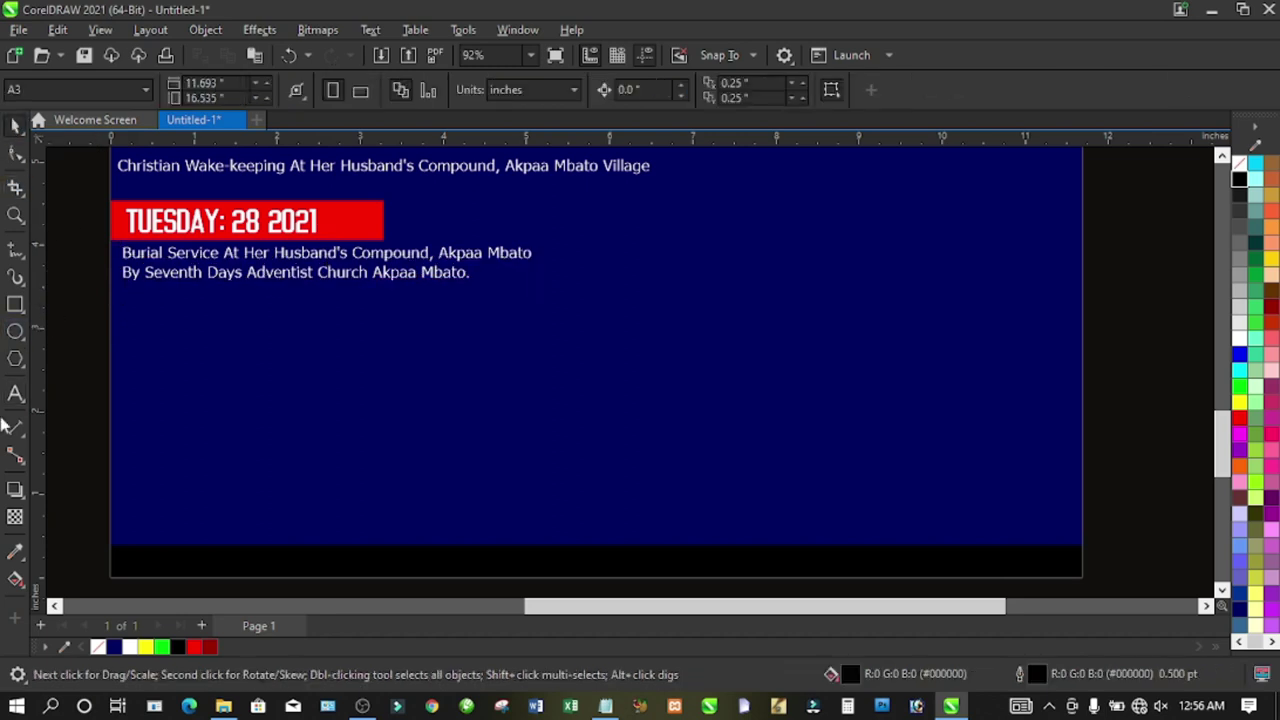
{"action": "left_click", "coordinate": [24, 399]}
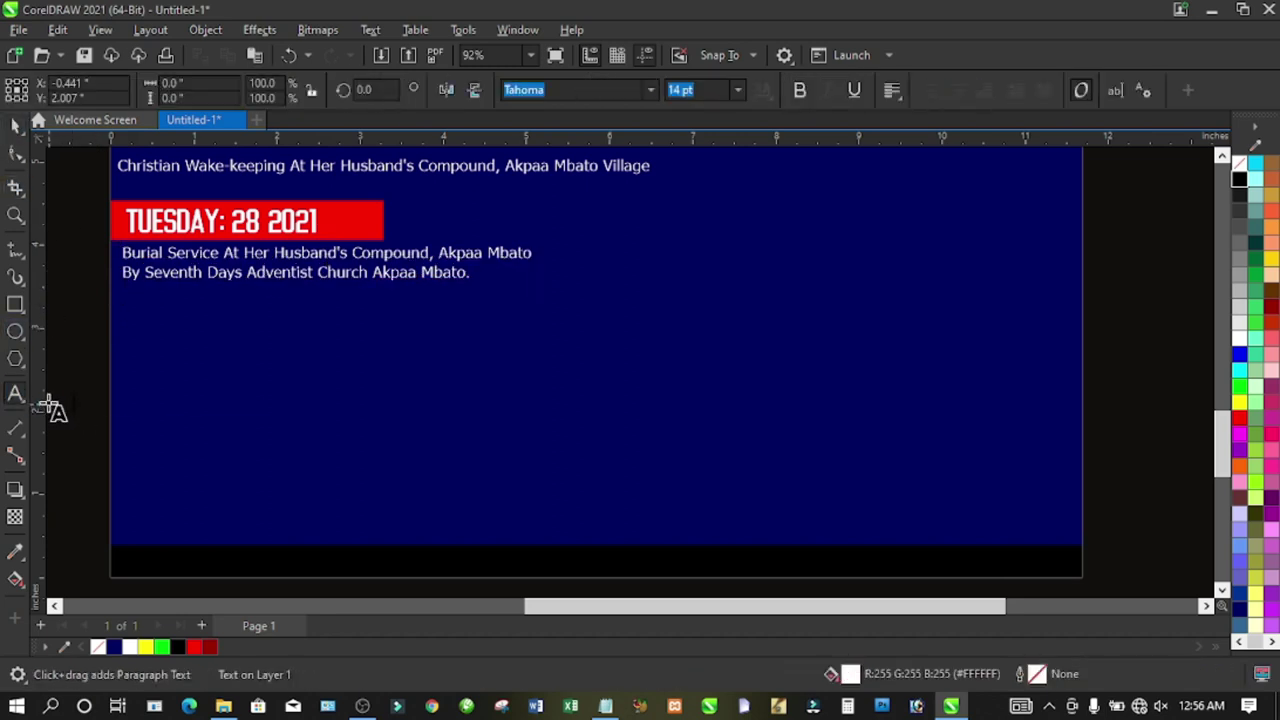
{"action": "key", "text": "ctrl+v"}
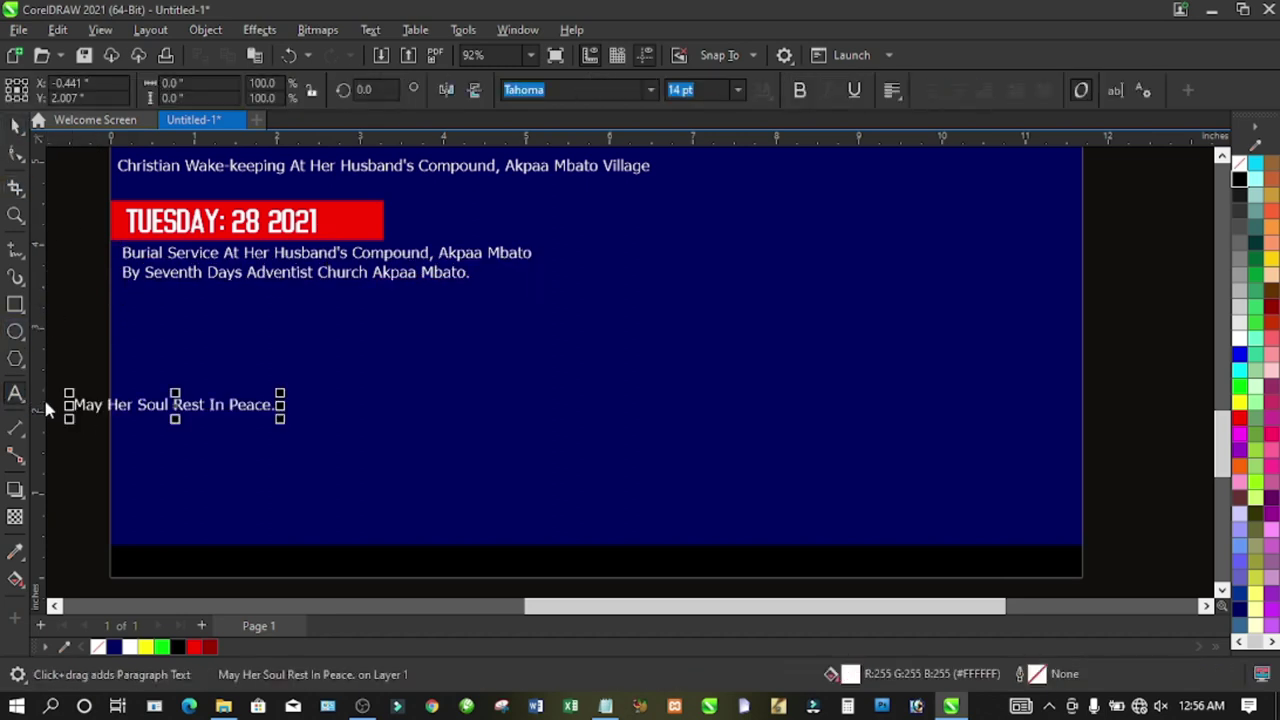
{"action": "left_click", "coordinate": [17, 124]}
{"action": "left_click_drag", "start_coordinate": [180, 405], "coordinate": [362, 583]}
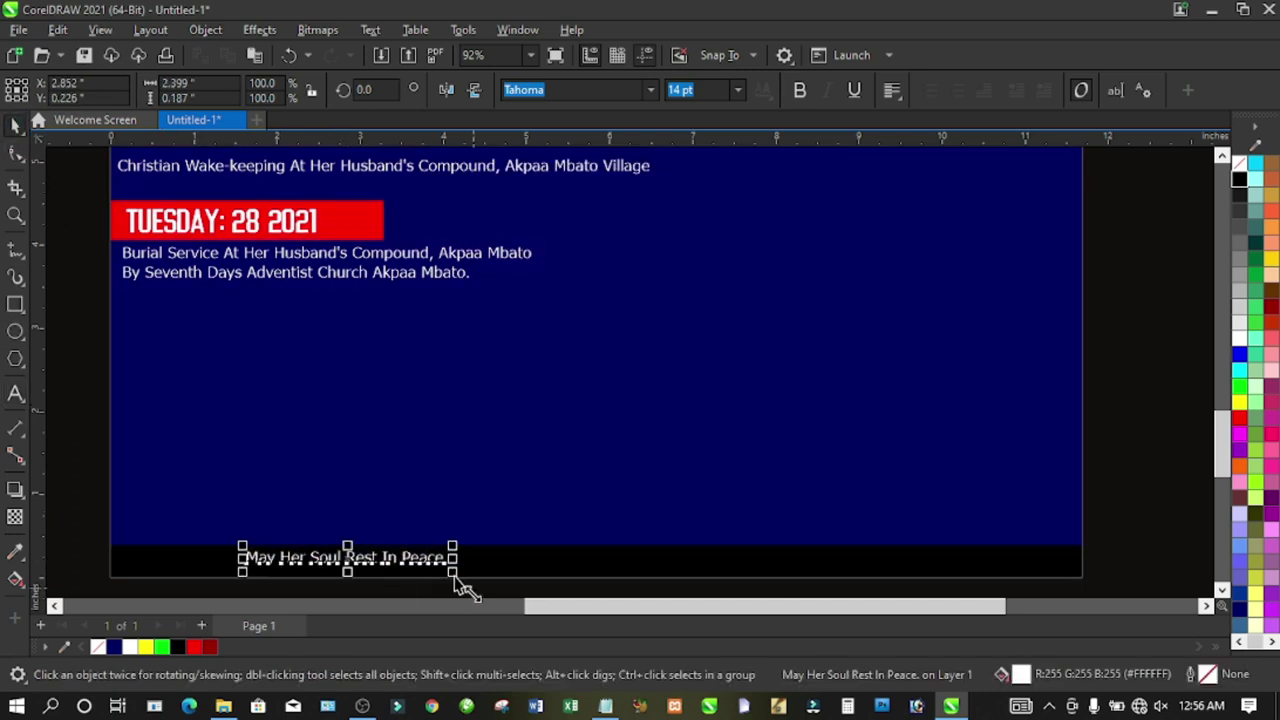
- Enlarge the line to about 171% and set it in Cheapsman Free
{"action": "left_click_drag", "start_coordinate": [457, 580], "coordinate": [929, 530]}
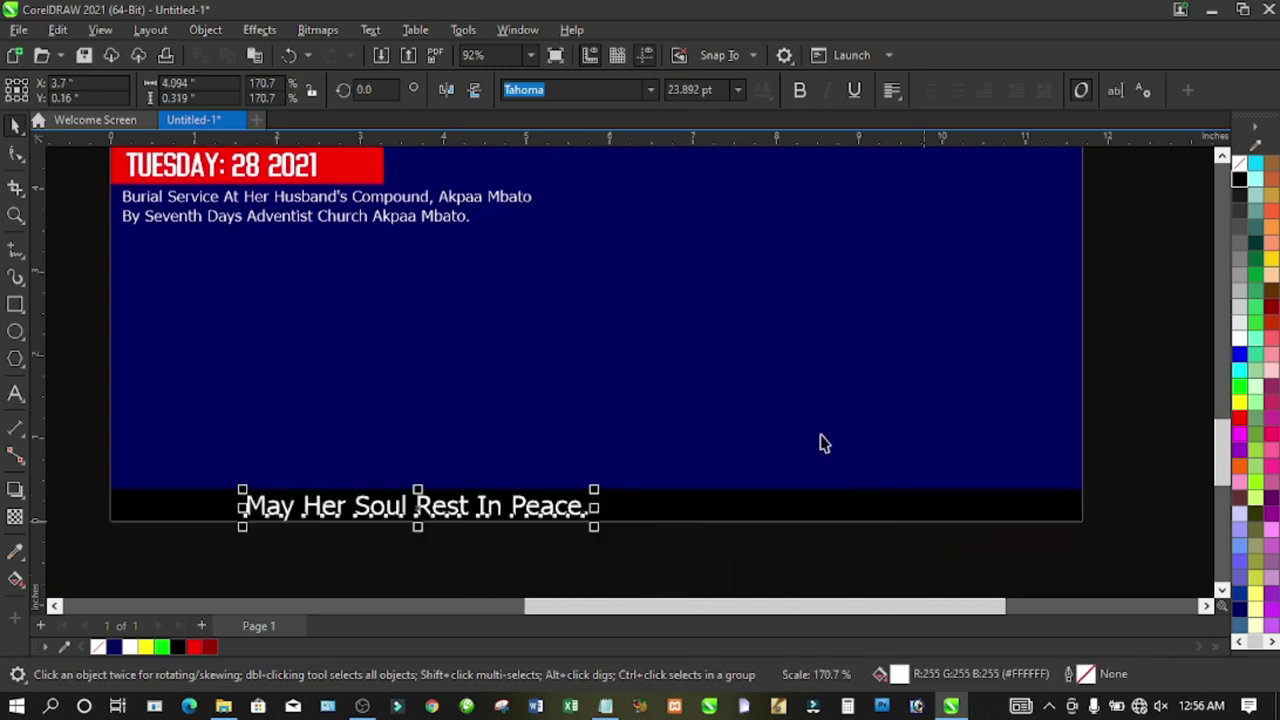
{"action": "left_click", "coordinate": [651, 89]}
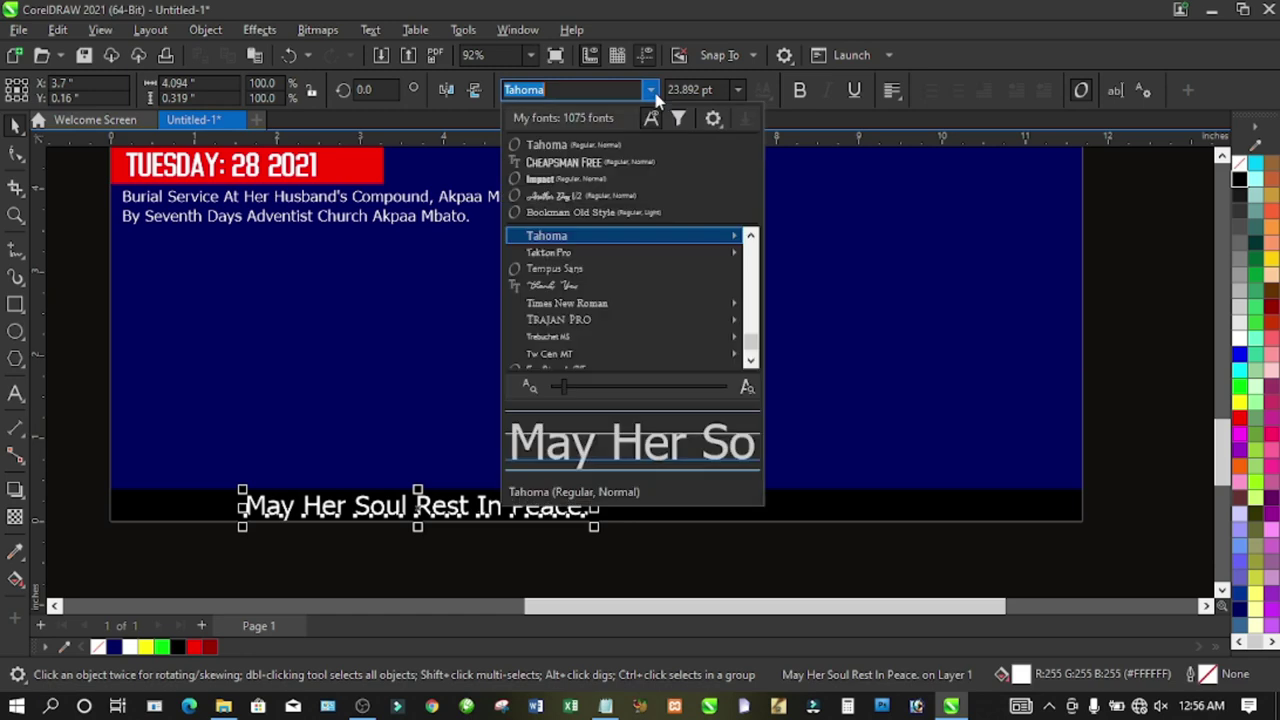
{"action": "left_click", "coordinate": [591, 163]}
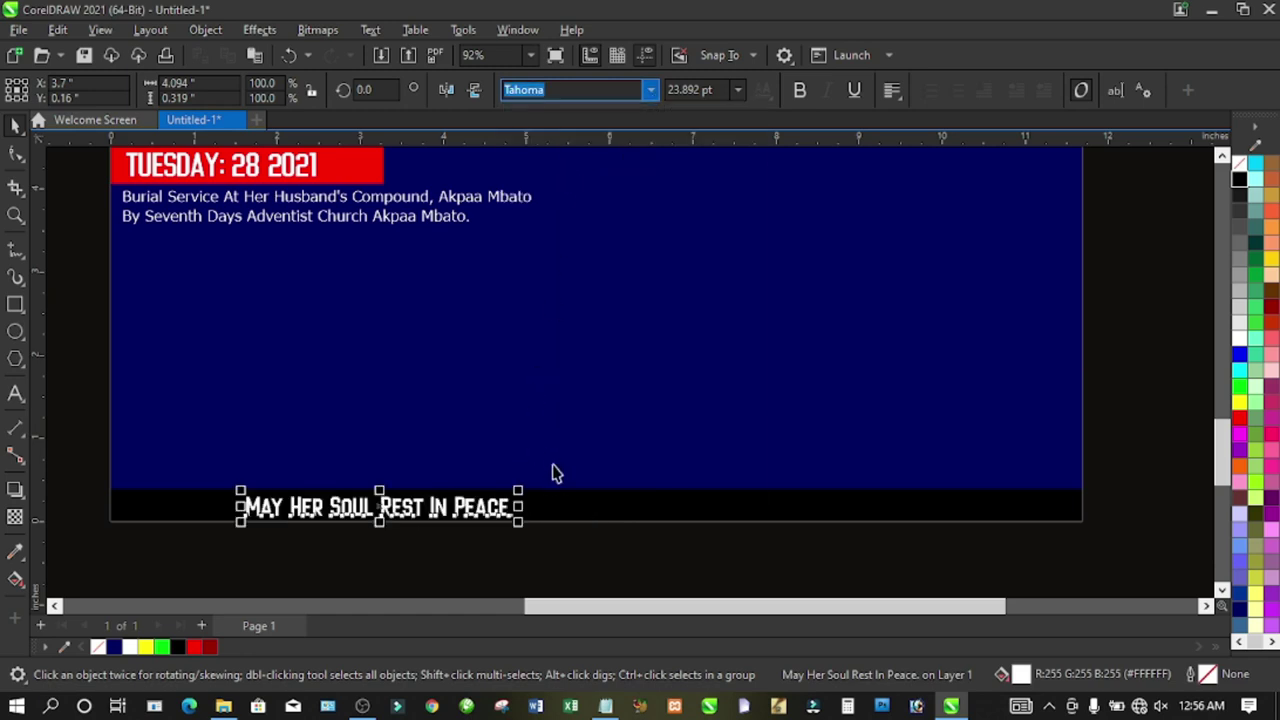
{"action": "left_click_drag", "start_coordinate": [517, 497], "coordinate": [588, 498]}
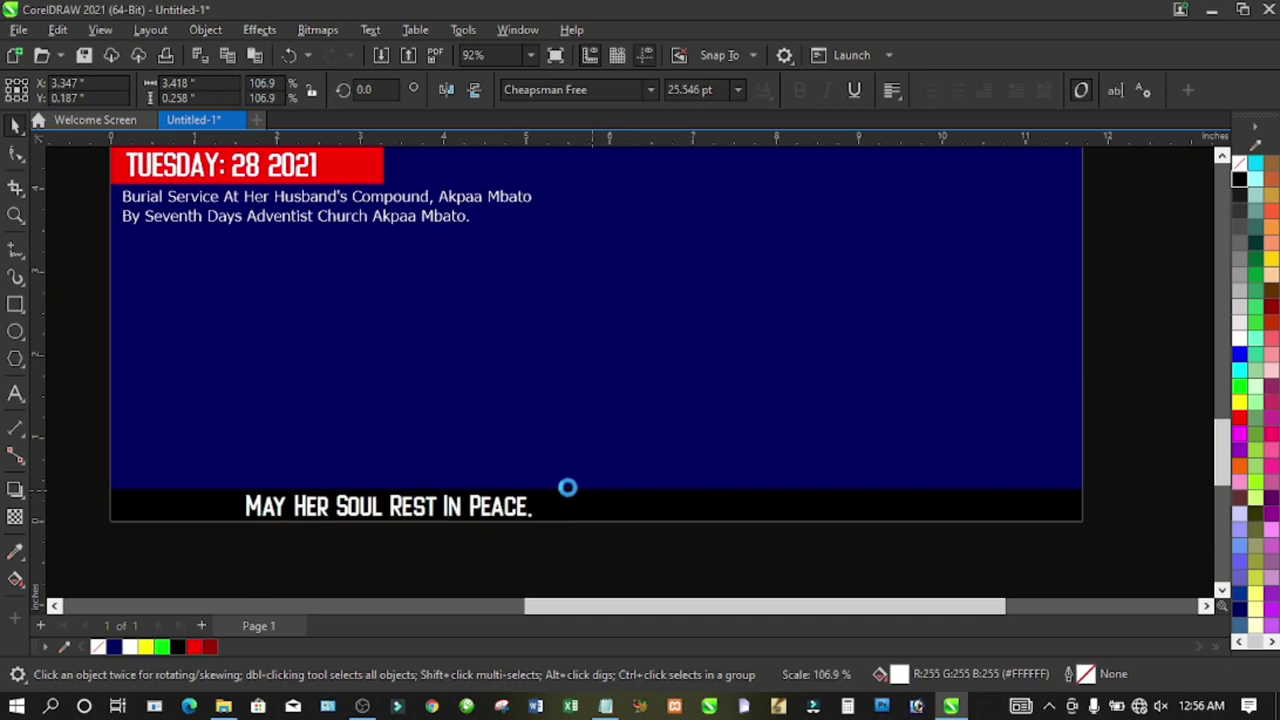
- Widen the letter spacing, centre the line on the strip, and squash it to 66% height
{"action": "left_click", "coordinate": [13, 160]}
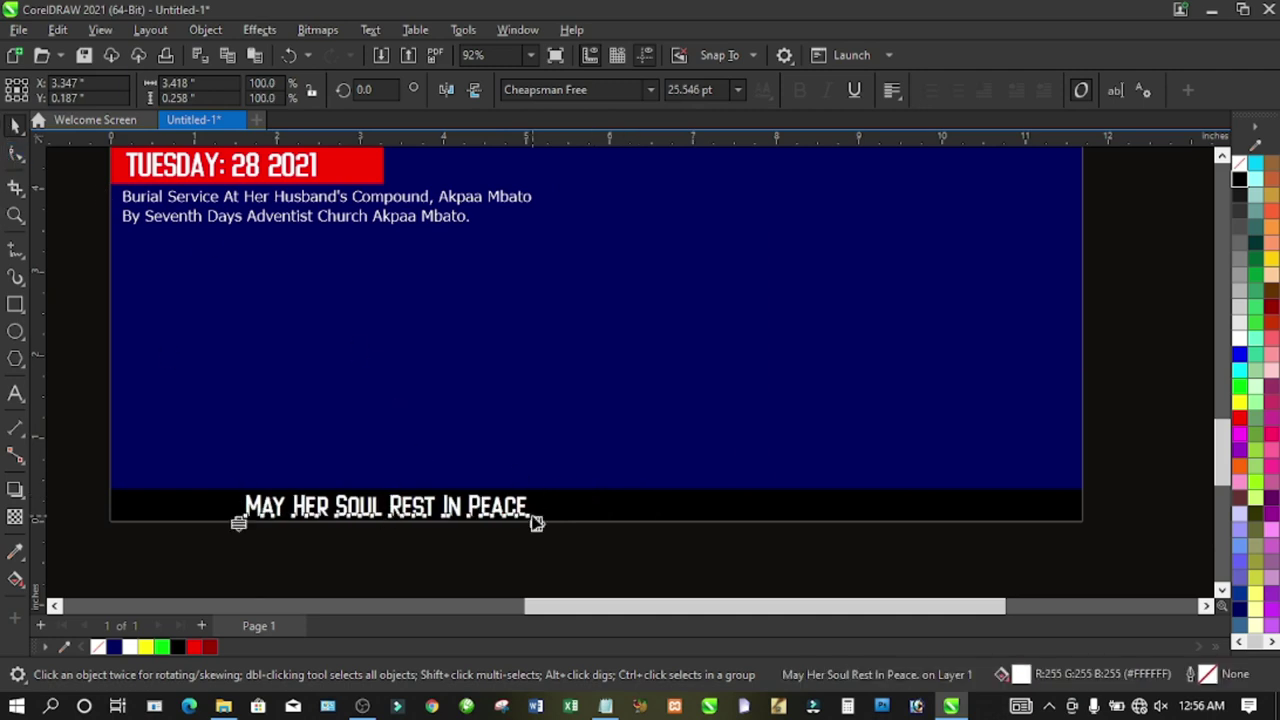
{"action": "left_click_drag", "start_coordinate": [536, 524], "coordinate": [726, 517]}
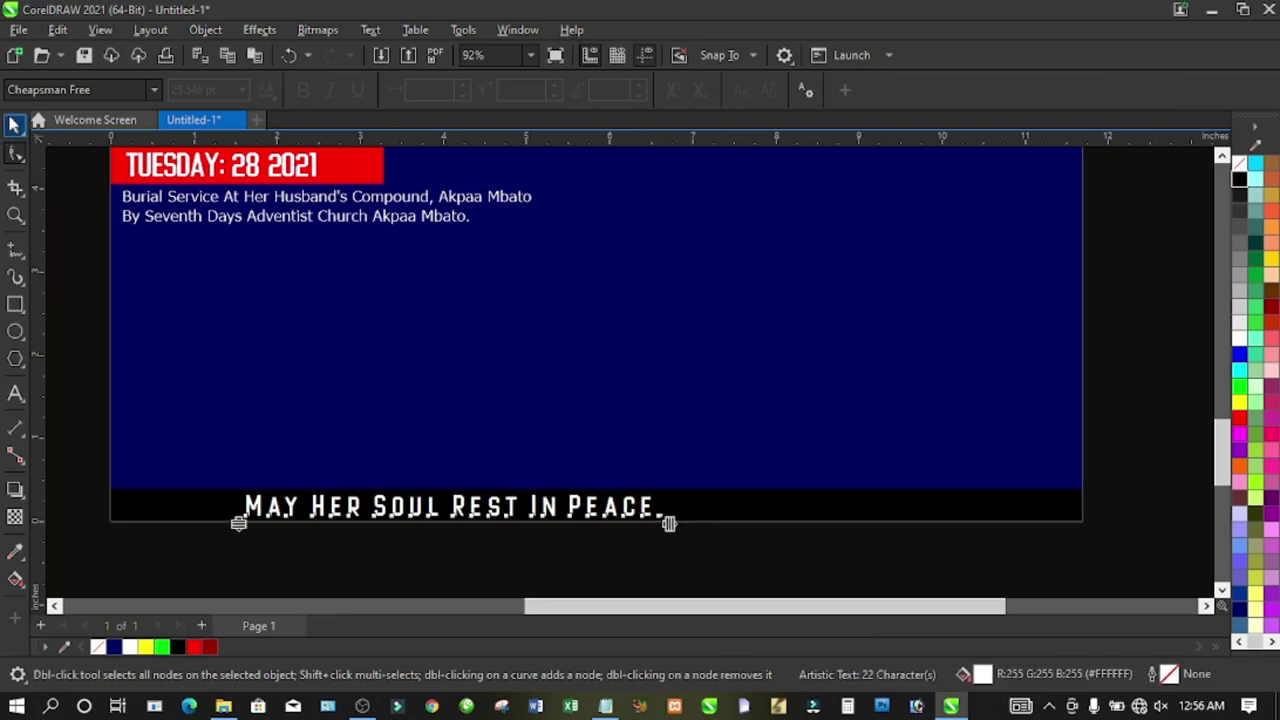
{"action": "key", "text": "space"}
{"action": "left_click_drag", "start_coordinate": [471, 507], "coordinate": [569, 512]}
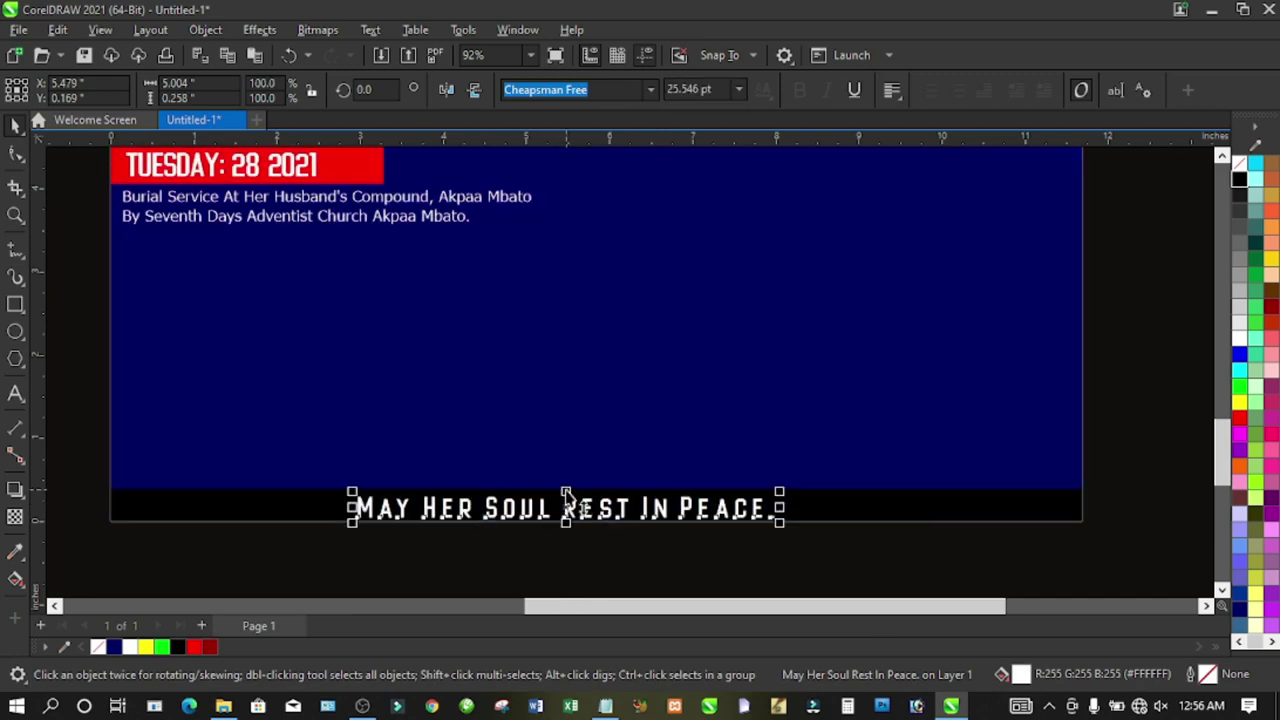
{"action": "scroll", "coordinate": [566, 497], "scroll_direction": "up", "scroll_amount": 2}
{"action": "left_click_drag", "start_coordinate": [572, 514], "coordinate": [549, 566]}
{"action": "left_click", "coordinate": [546, 569]}
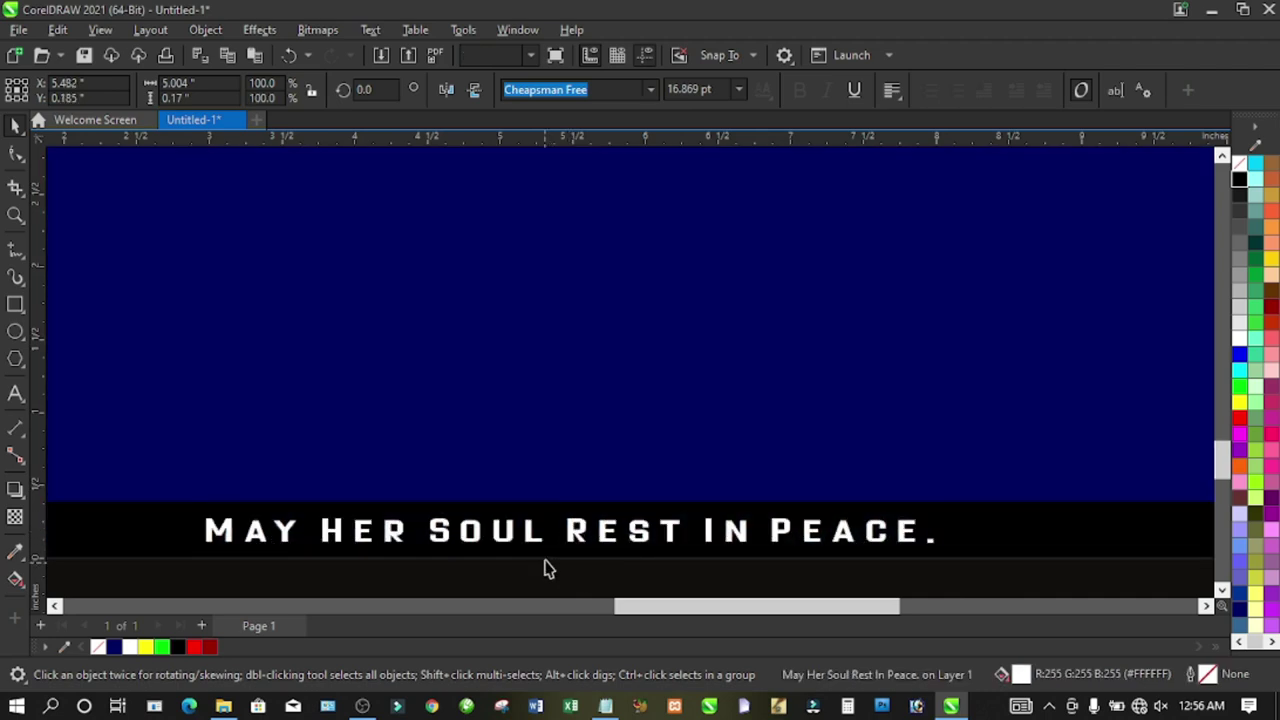
{"action": "scroll", "coordinate": [549, 555], "scroll_direction": "down", "scroll_amount": 2}
{"action": "scroll", "coordinate": [534, 554], "scroll_direction": "down", "scroll_amount": 1}
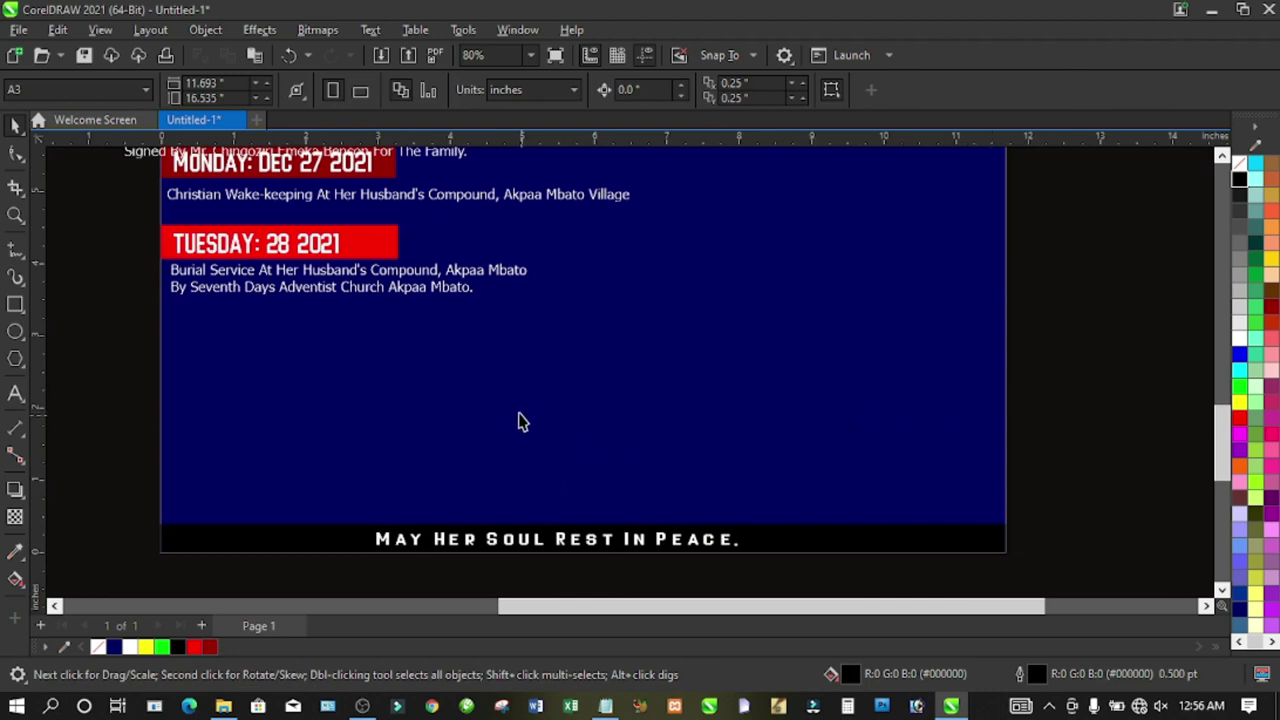
{"action": "left_click_drag", "start_coordinate": [1221, 462], "coordinate": [1137, 420]}
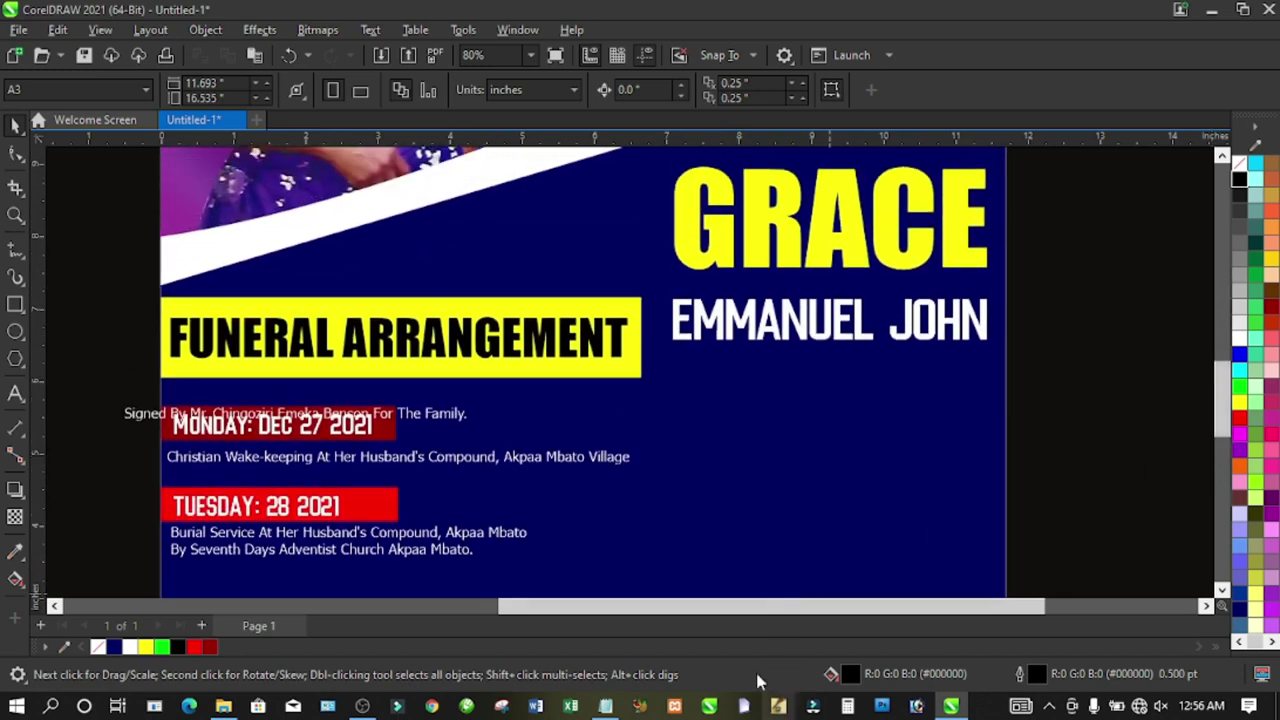
- Select the (1958 - 2021) years line in the Notepad notes and go back to the poster
{"action": "left_click", "coordinate": [605, 706]}
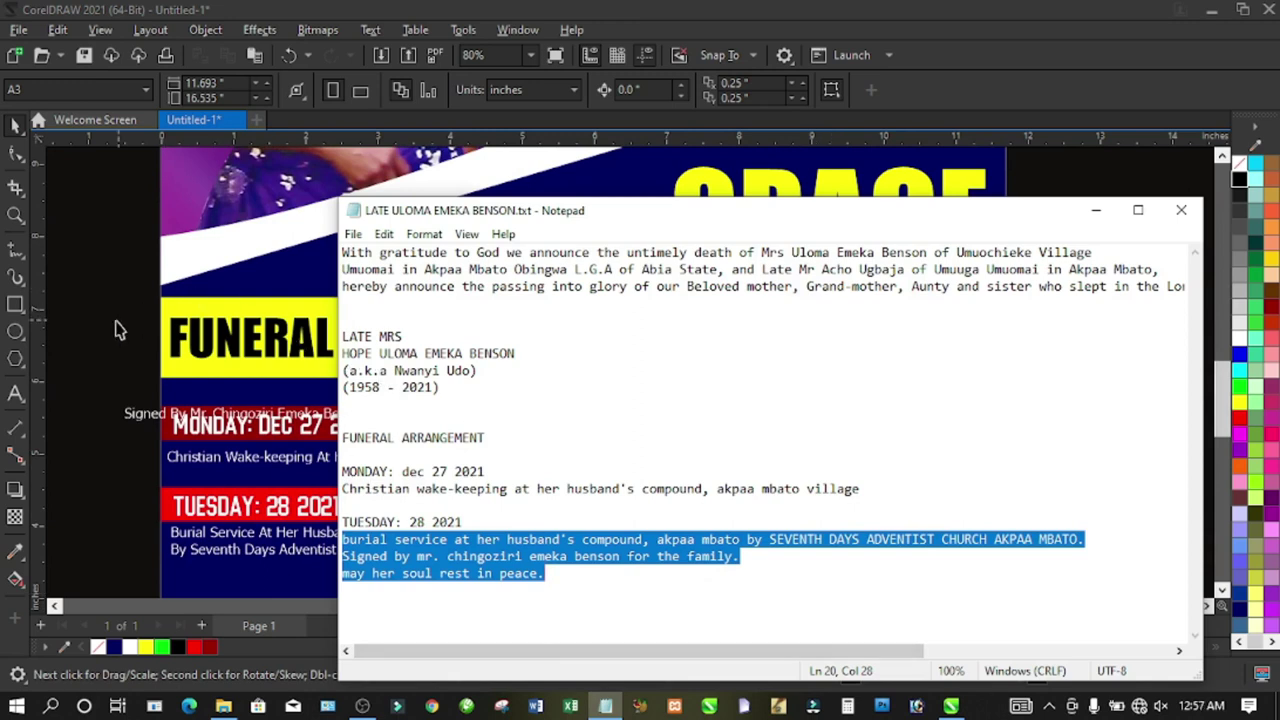
{"action": "left_click_drag", "start_coordinate": [345, 393], "coordinate": [493, 398]}
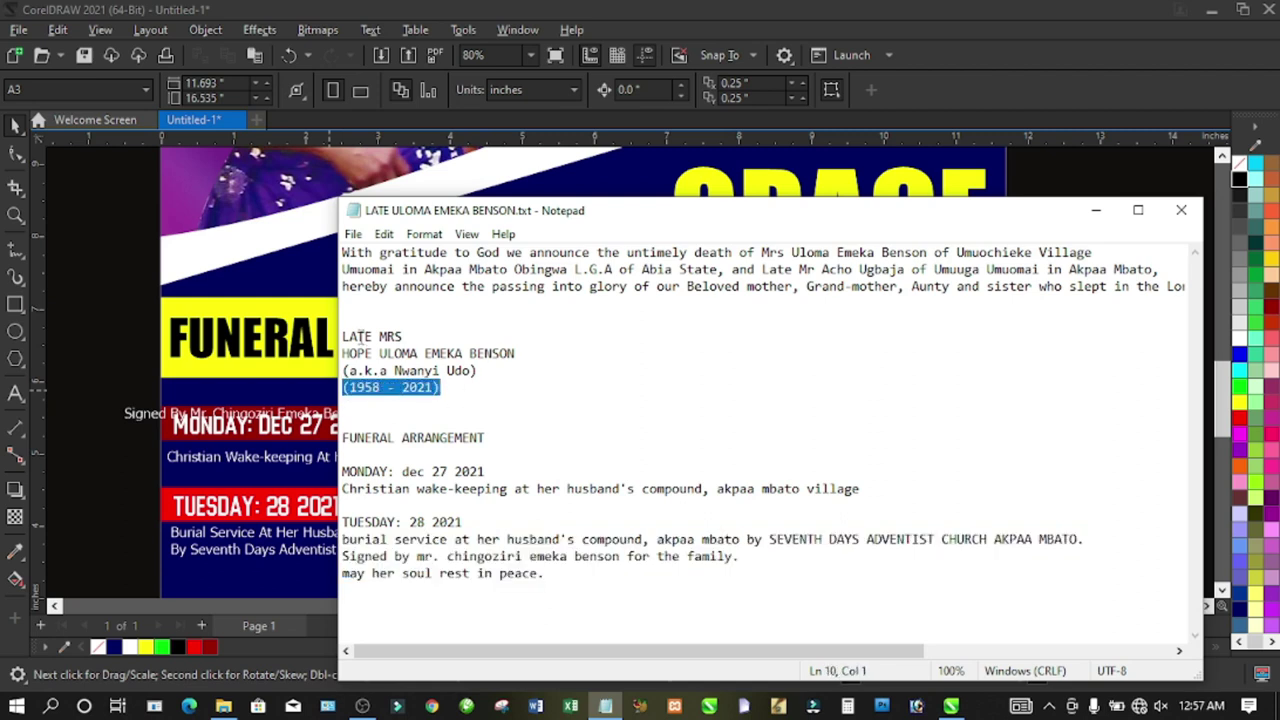
{"action": "left_click", "coordinate": [124, 329]}
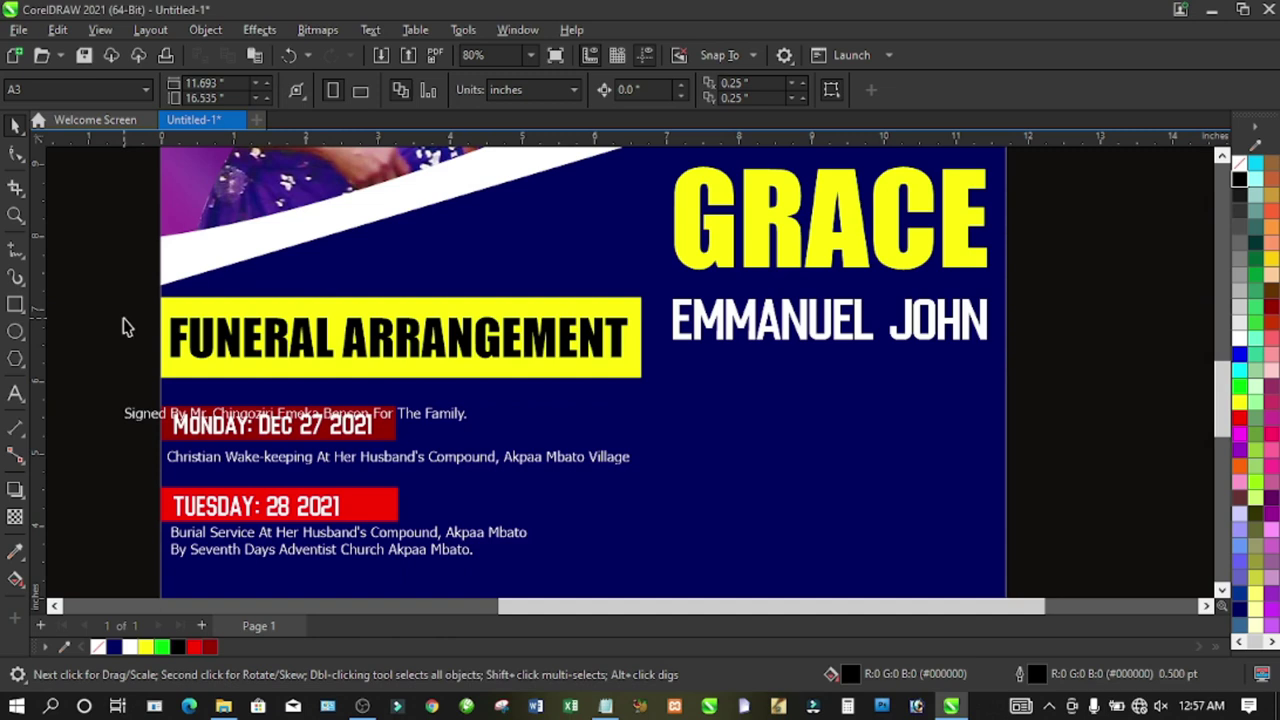
{"action": "left_click", "coordinate": [16, 333]}
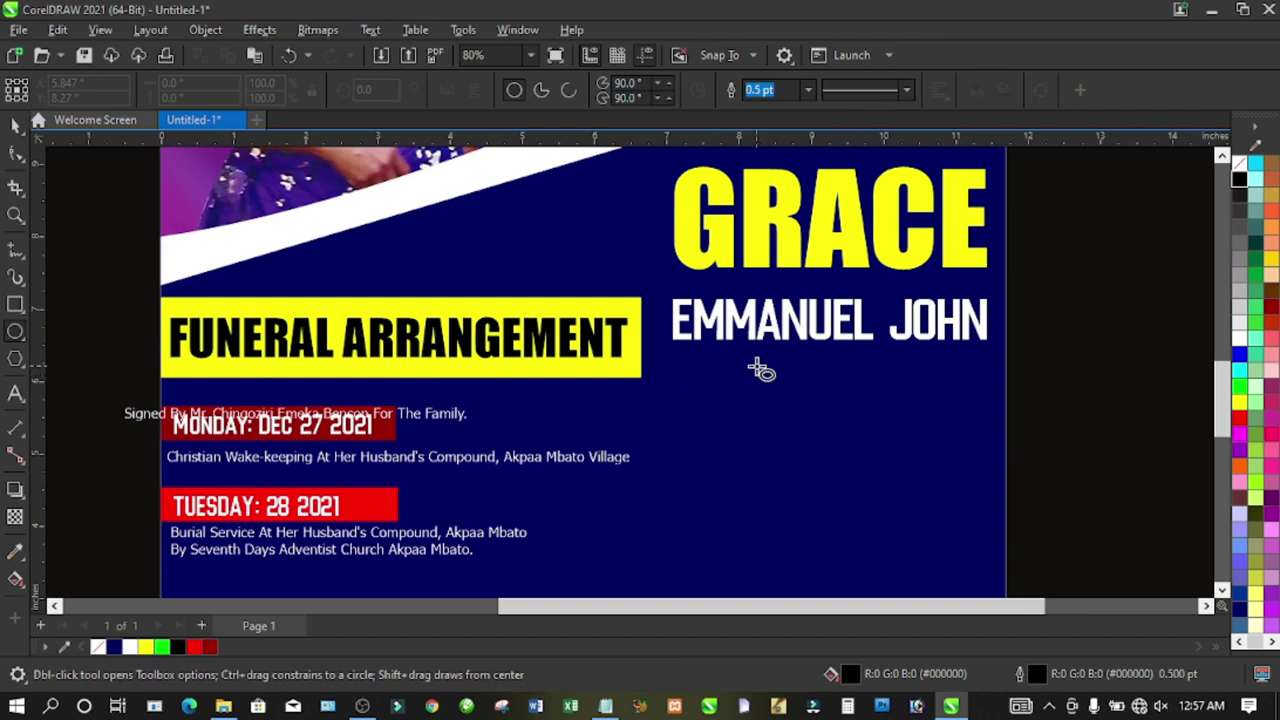
{"action": "left_click_drag", "start_coordinate": [755, 363], "coordinate": [960, 538]}
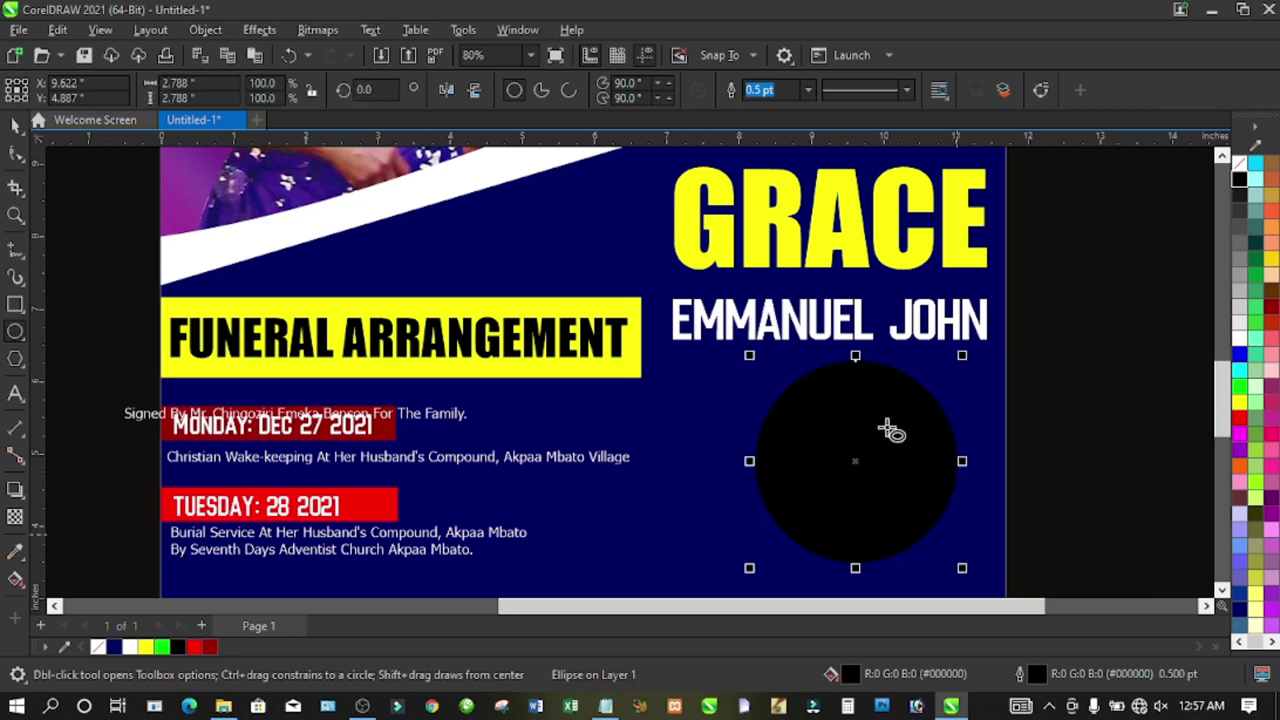
{"action": "scroll", "coordinate": [1232, 385], "scroll_direction": "down", "scroll_amount": 3}
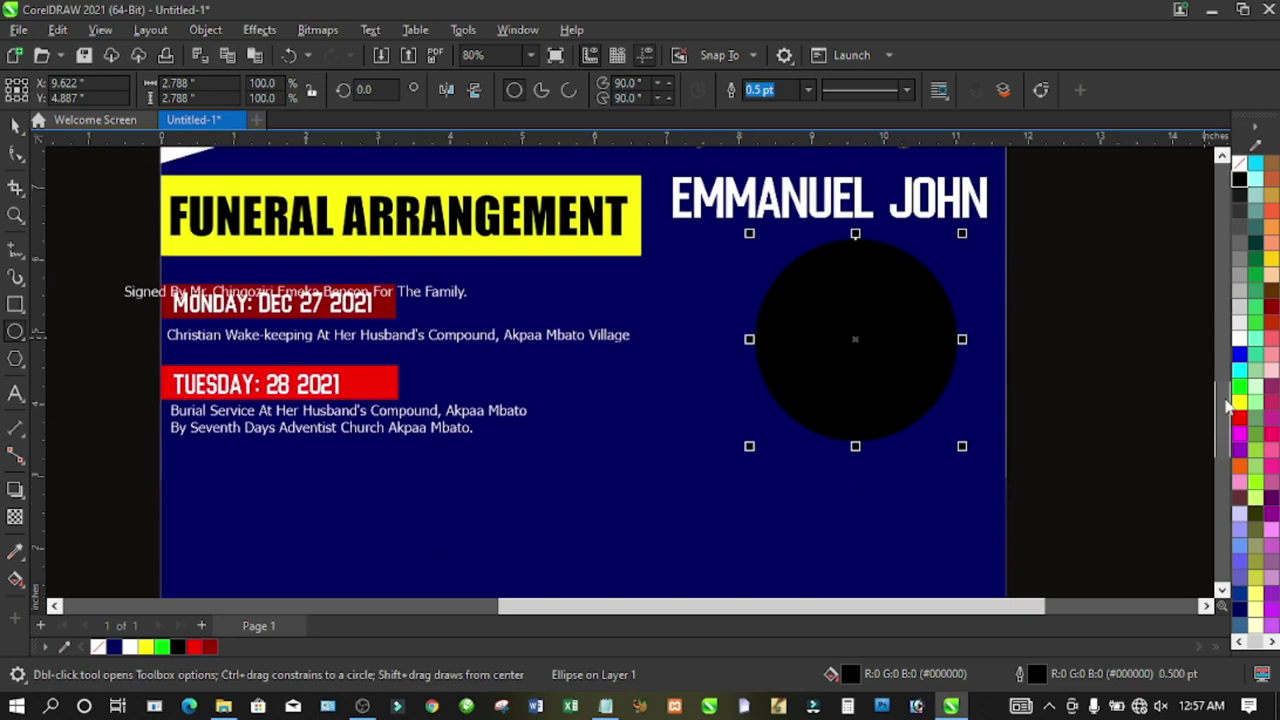
{"action": "left_click", "coordinate": [14, 126]}
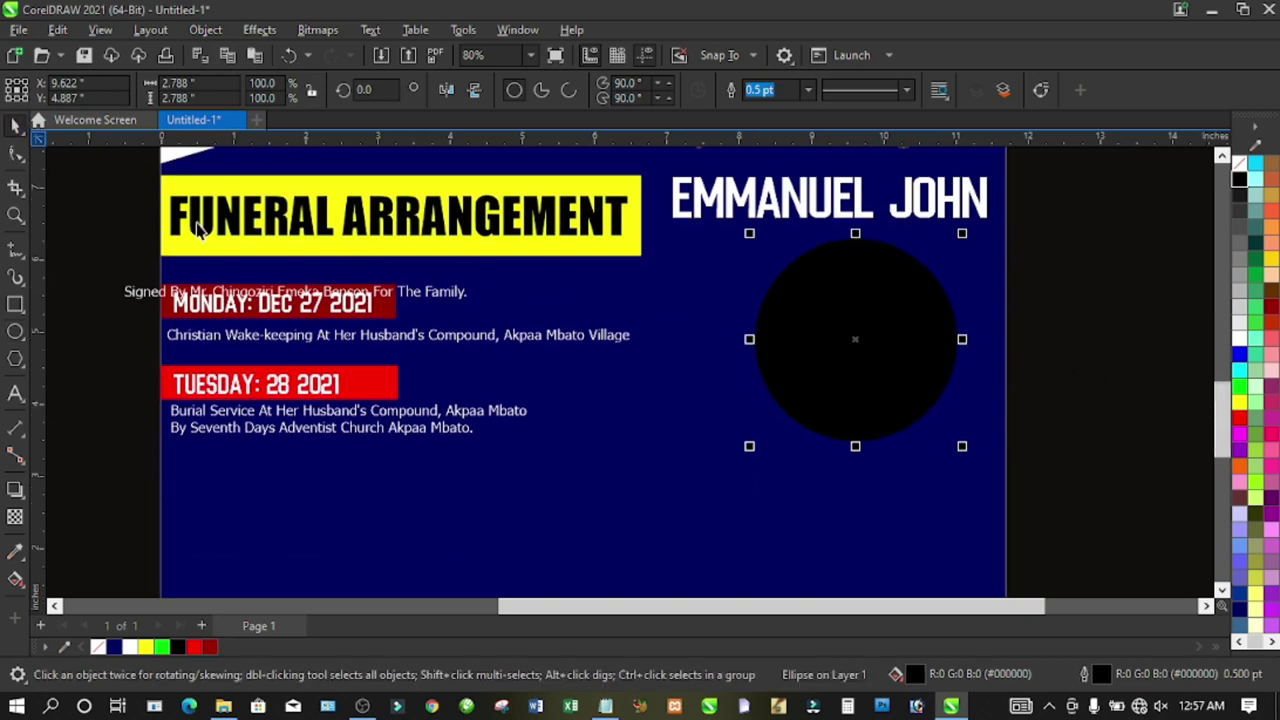
{"action": "left_click", "coordinate": [1272, 311]}
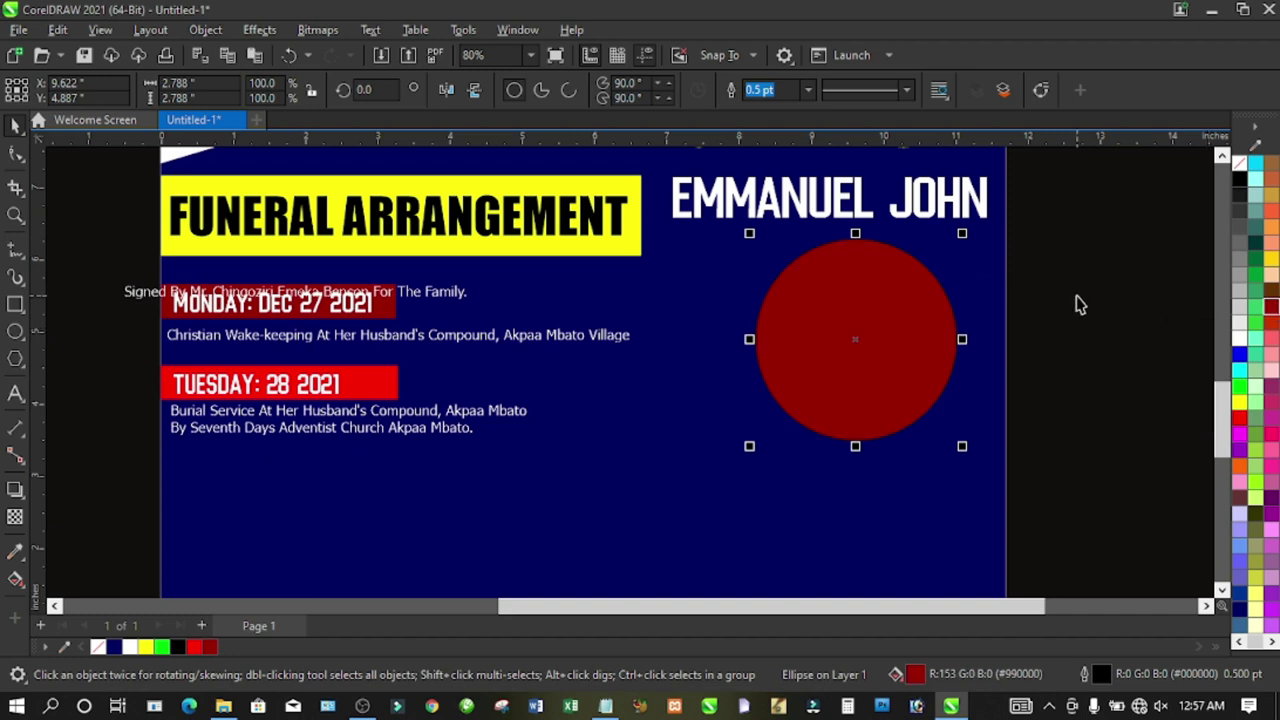
{"action": "left_click", "coordinate": [1069, 334]}
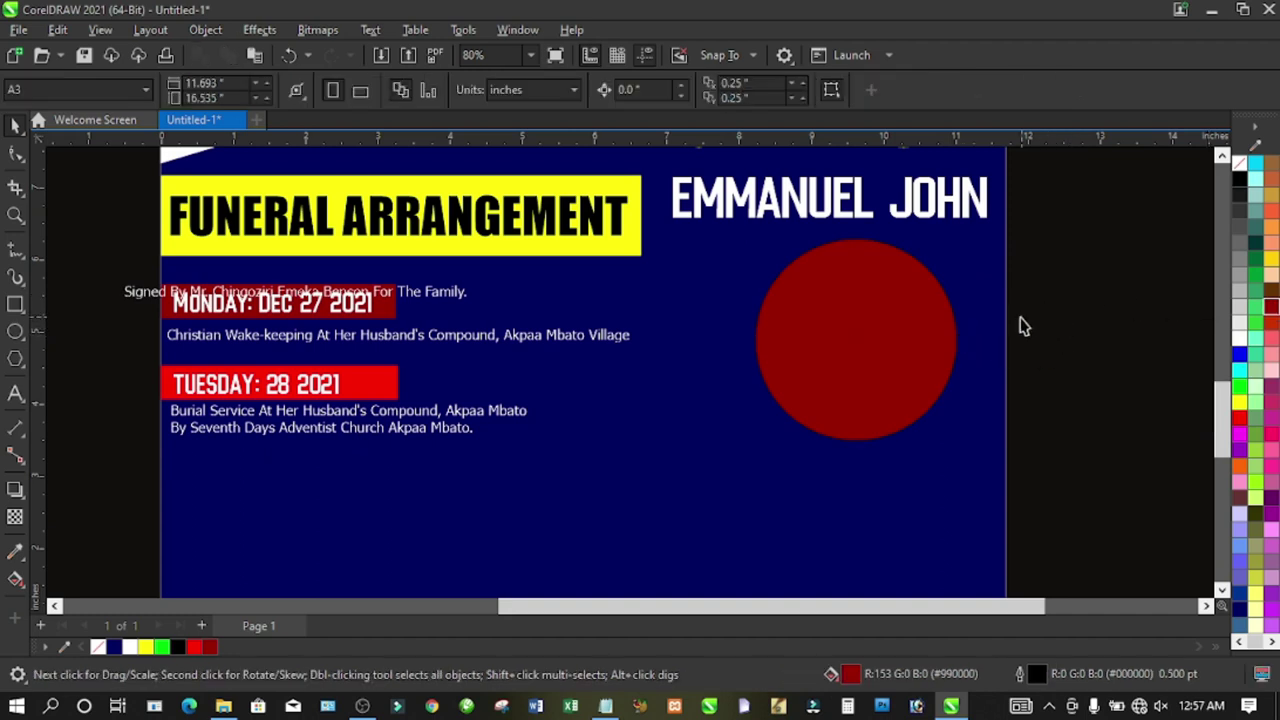
- Add a white-filled inner copy of the circle at about 80% size
{"action": "left_click", "coordinate": [903, 358]}
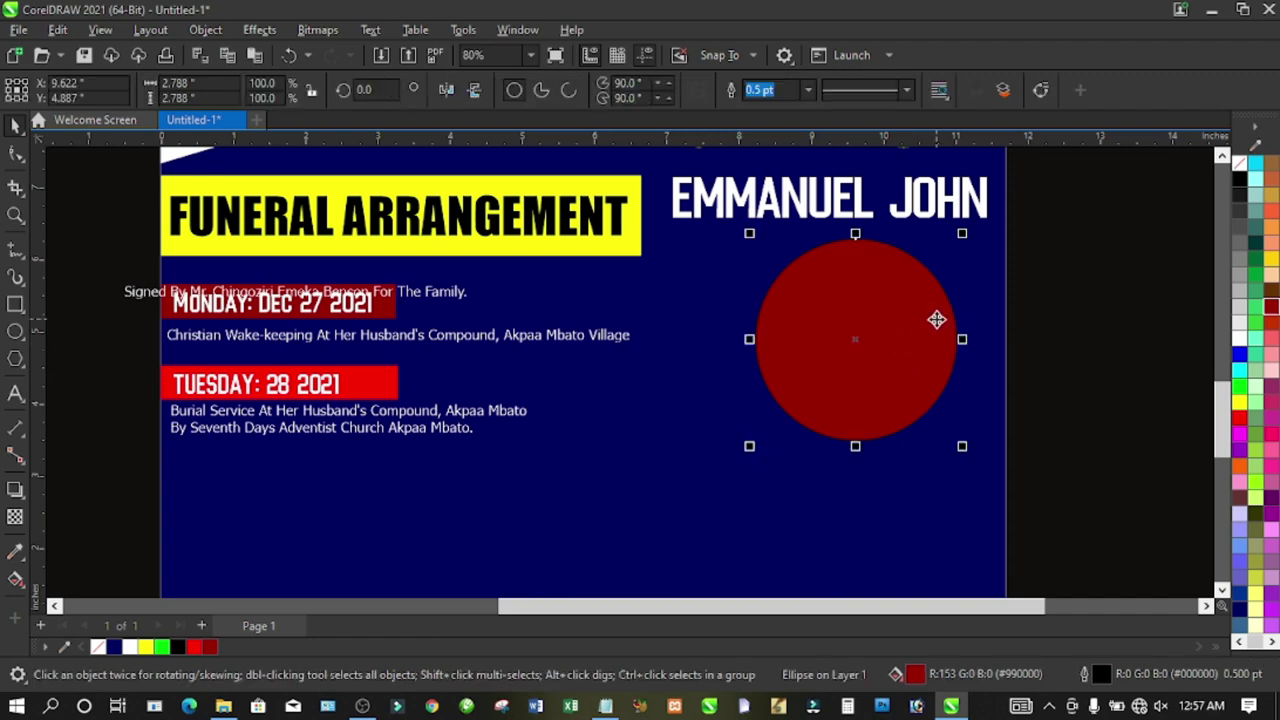
{"action": "left_click_drag", "start_coordinate": [964, 238], "coordinate": [963, 241]}
{"action": "left_click_drag", "start_coordinate": [963, 235], "coordinate": [960, 268]}
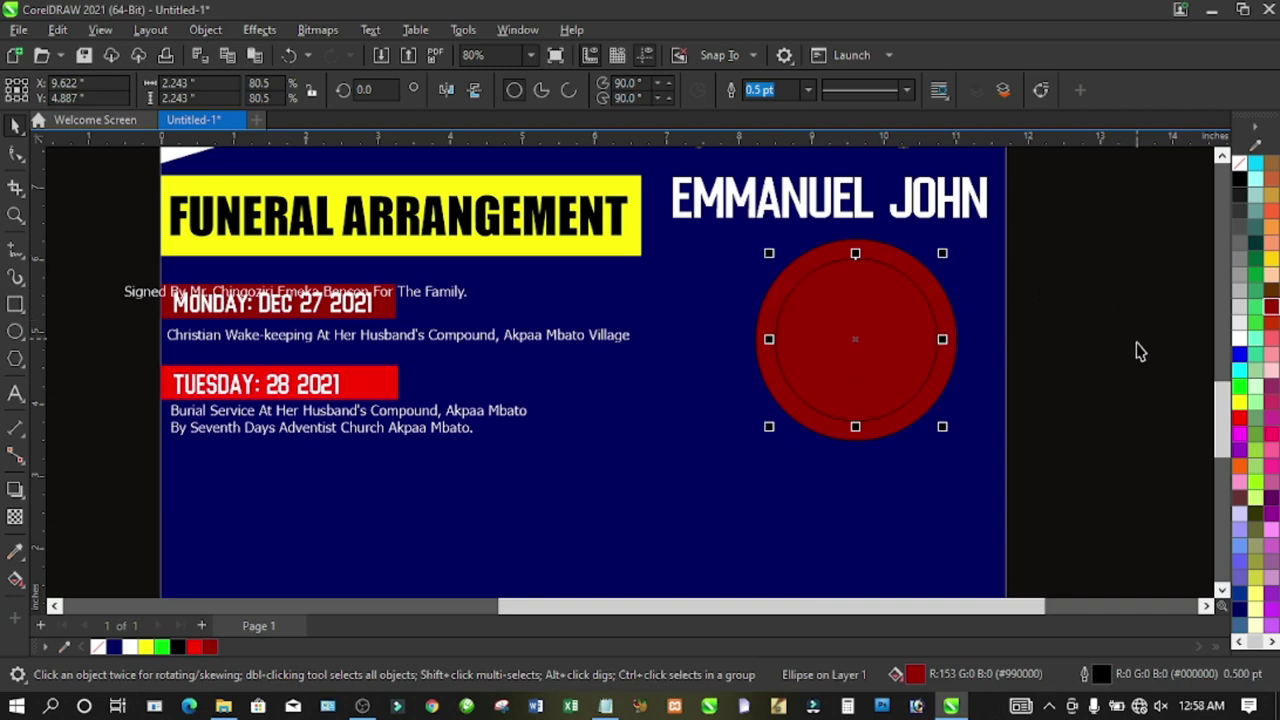
{"action": "left_click", "coordinate": [1240, 338]}
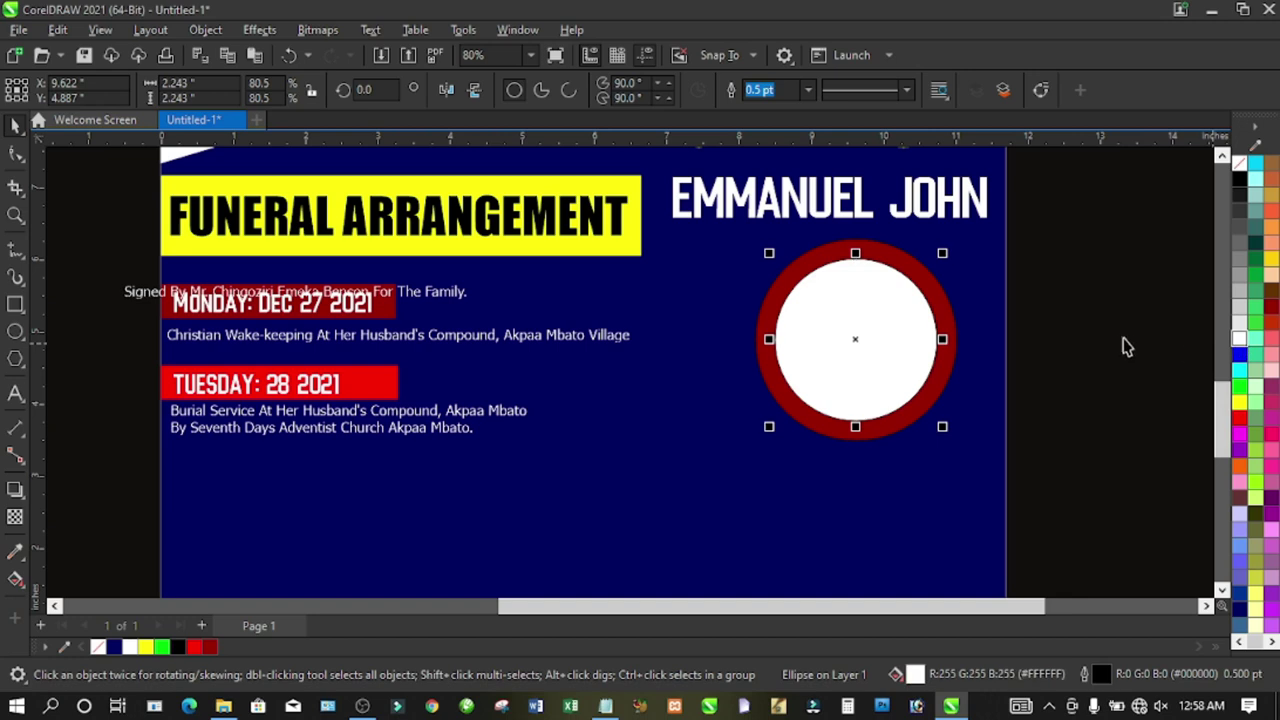
{"action": "left_click", "coordinate": [1116, 342]}
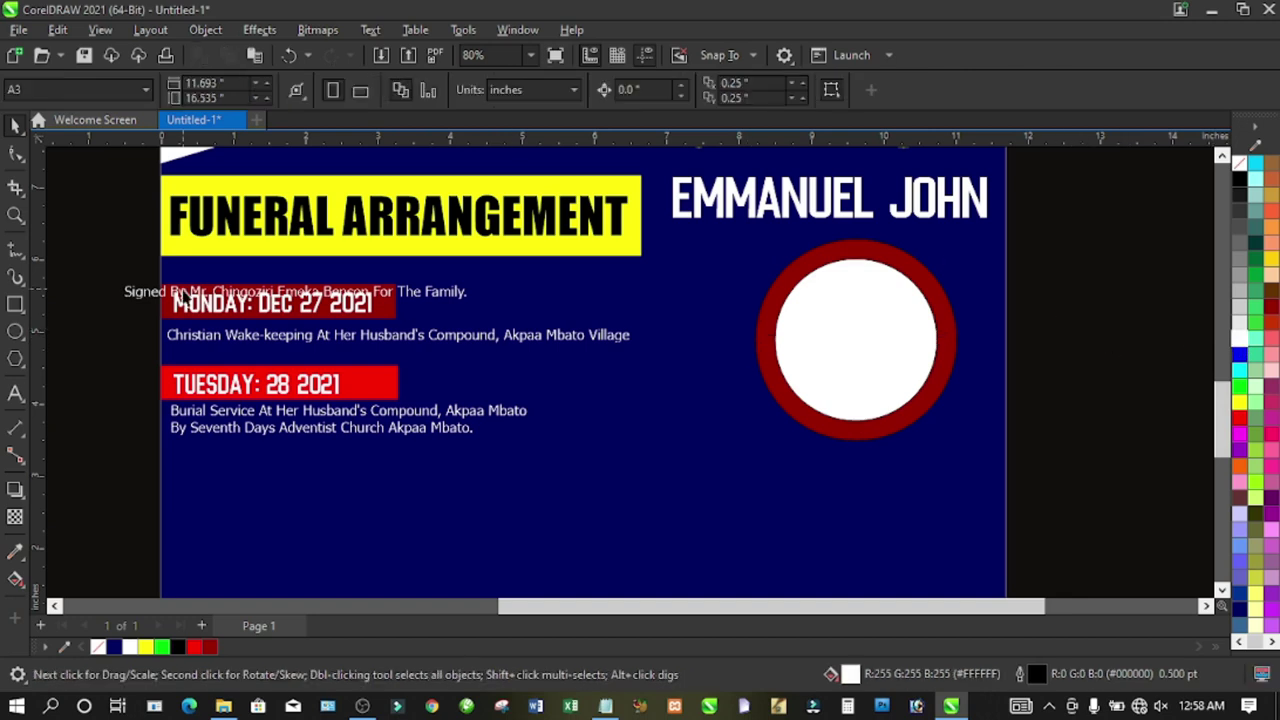
- Draw a rectangle across the ring's bottom, fill it dark red, and remove its outline
{"action": "left_click", "coordinate": [13, 305]}
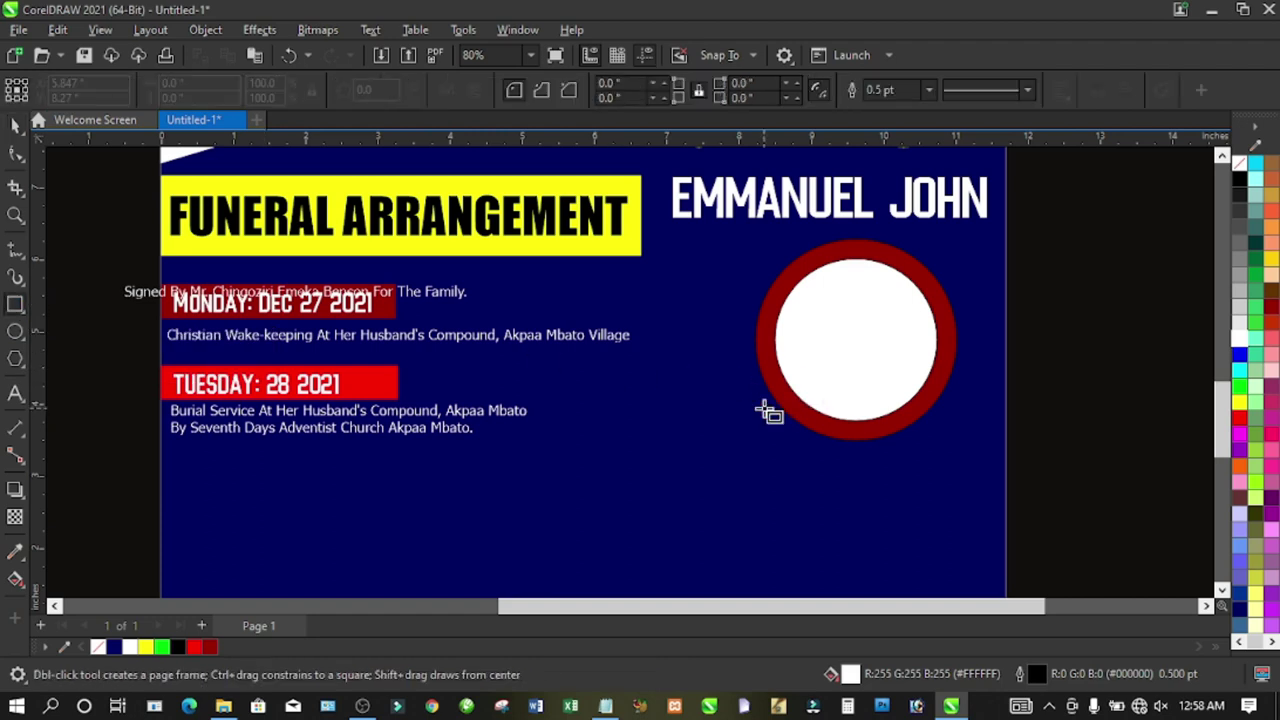
{"action": "left_click_drag", "start_coordinate": [758, 384], "coordinate": [970, 456]}
{"action": "left_click", "coordinate": [15, 125]}
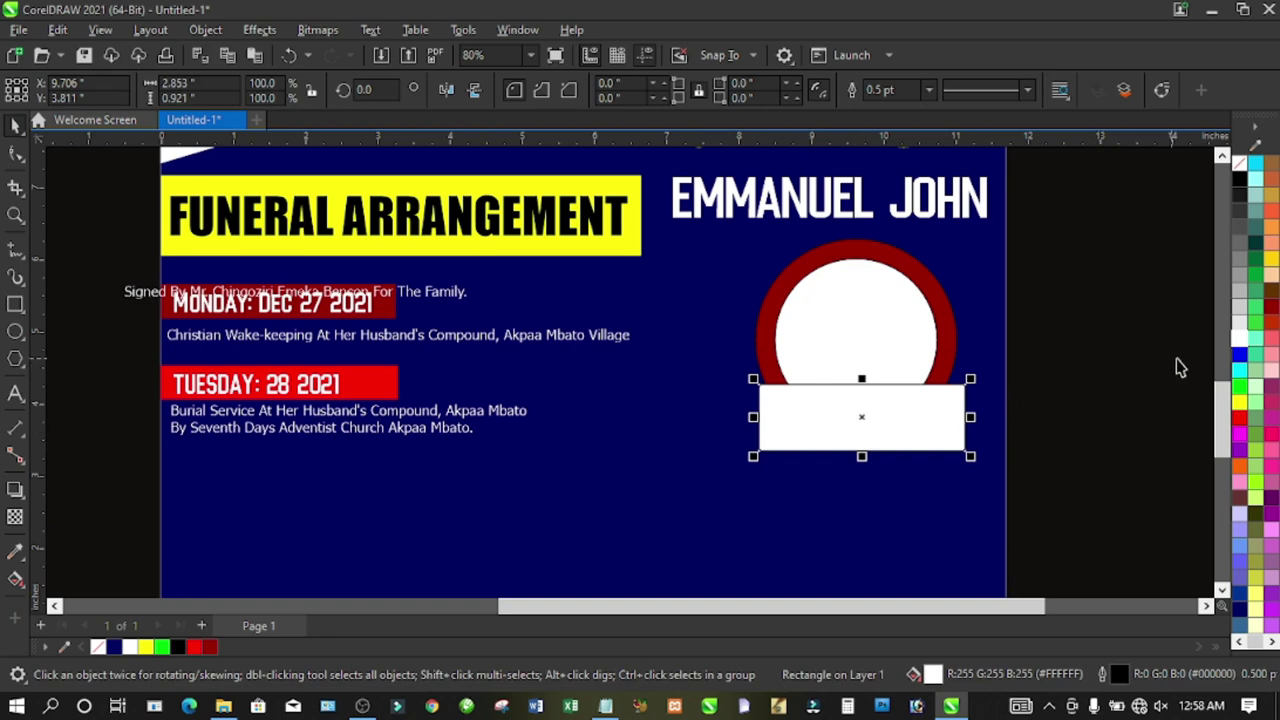
{"action": "left_click", "coordinate": [1270, 306]}
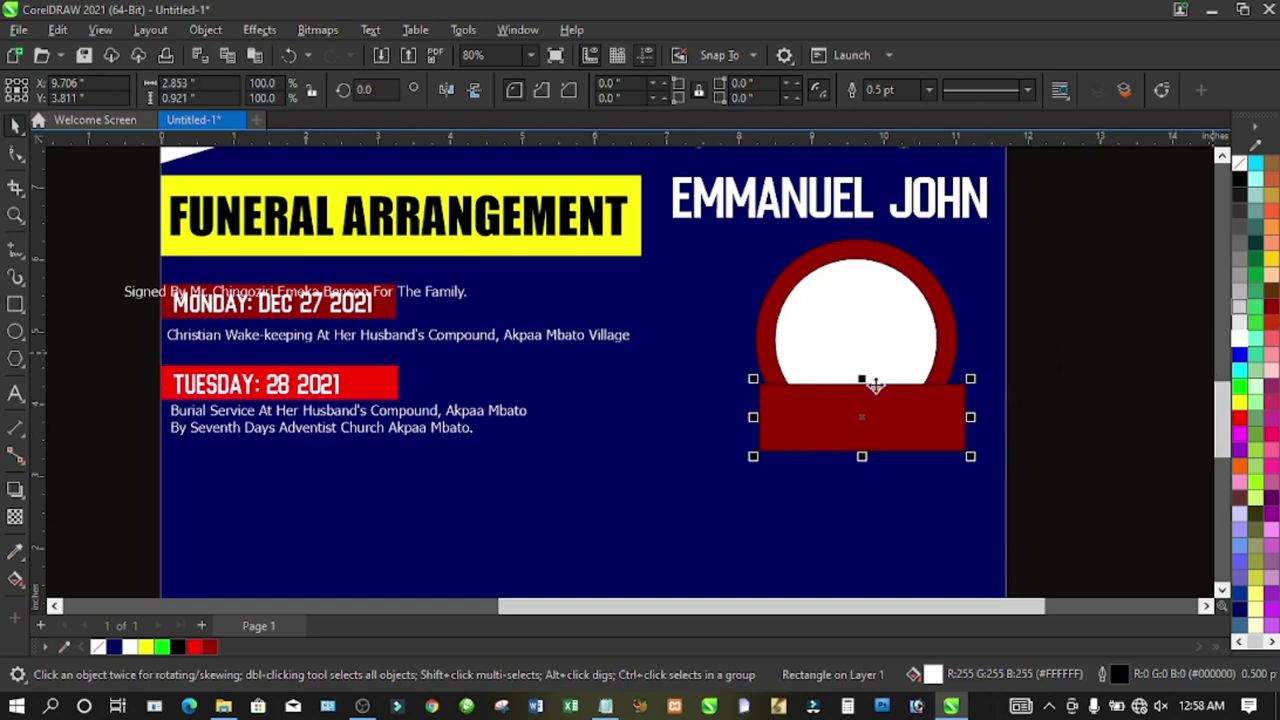
{"action": "left_click", "coordinate": [927, 91]}
{"action": "left_click", "coordinate": [885, 108]}
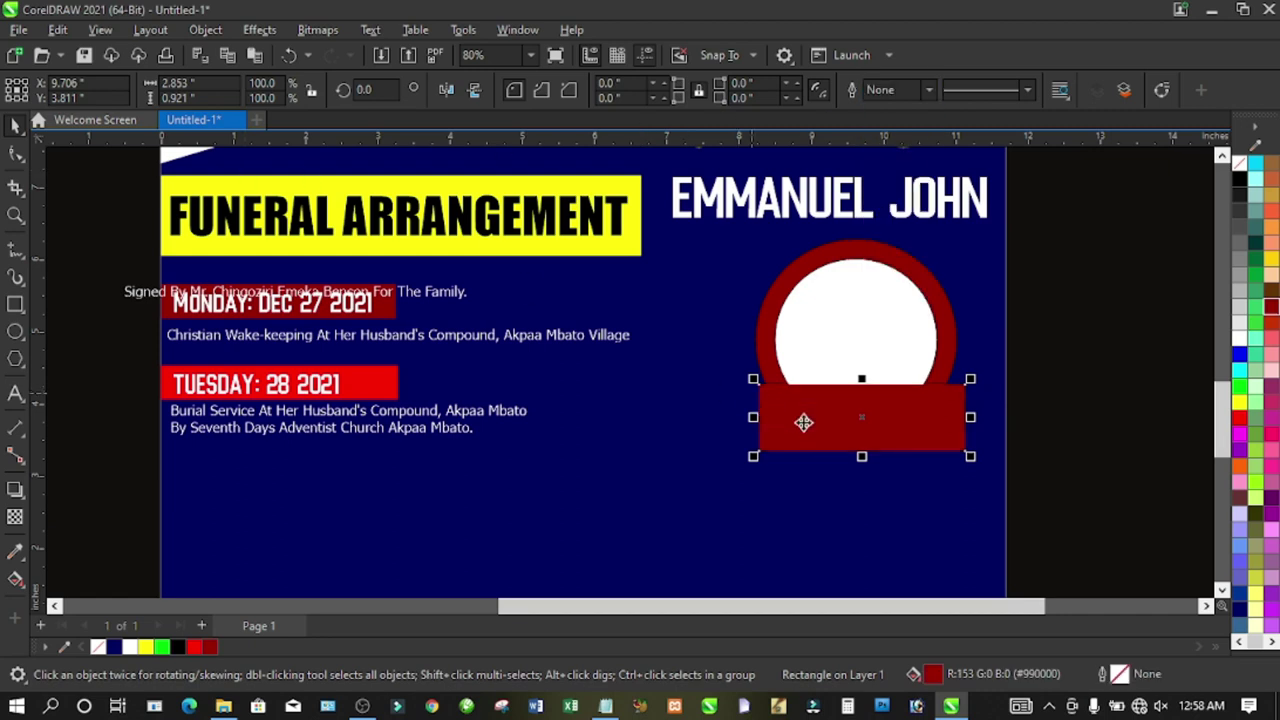
{"action": "right_click", "coordinate": [802, 421]}
{"action": "key", "text": "Escape"}
- Convert the rectangle's top edge to a curve and bend it down to hug the white circle
{"action": "left_click", "coordinate": [15, 152]}
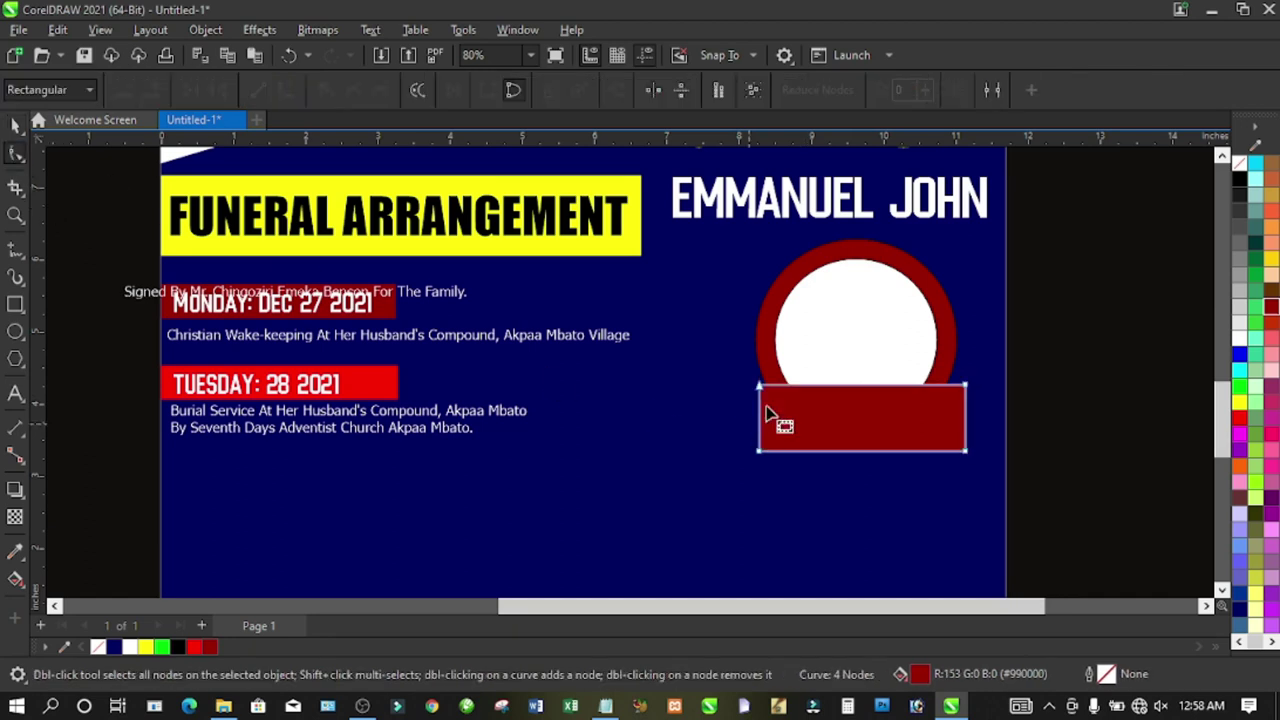
{"action": "right_click", "coordinate": [856, 392]}
{"action": "left_click", "coordinate": [880, 449]}
{"action": "right_click", "coordinate": [866, 392]}
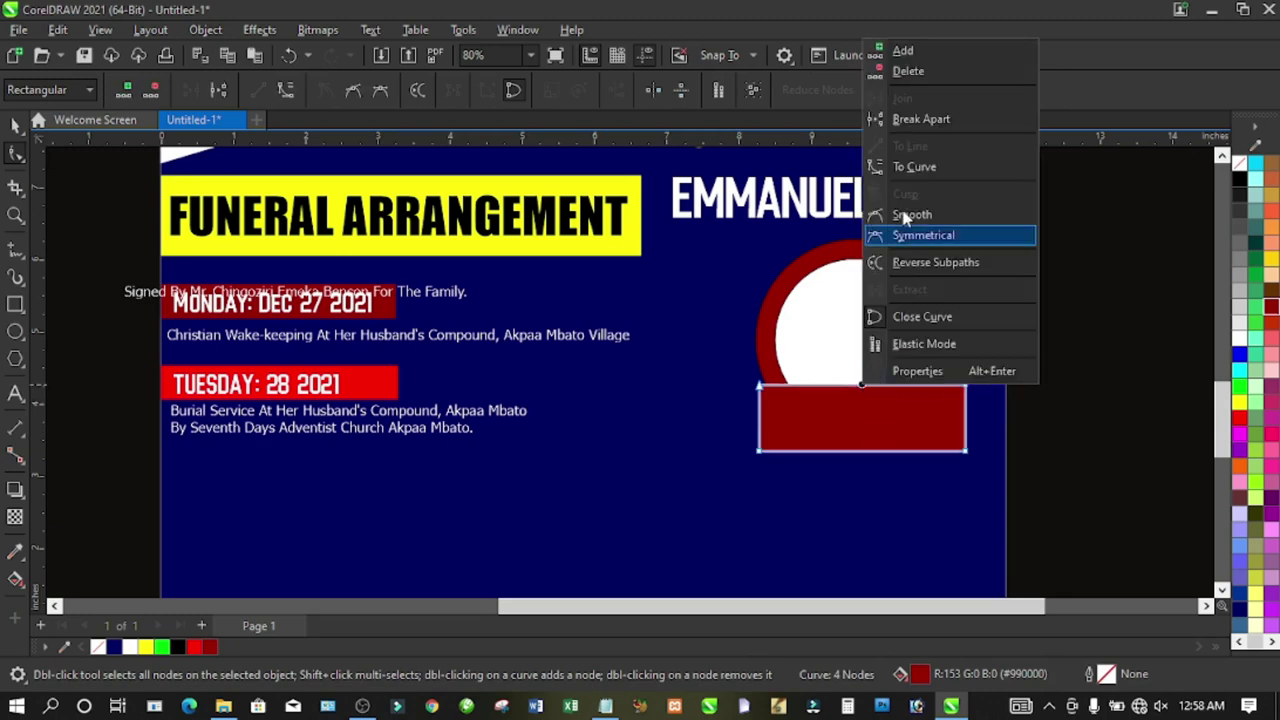
{"action": "left_click", "coordinate": [905, 167]}
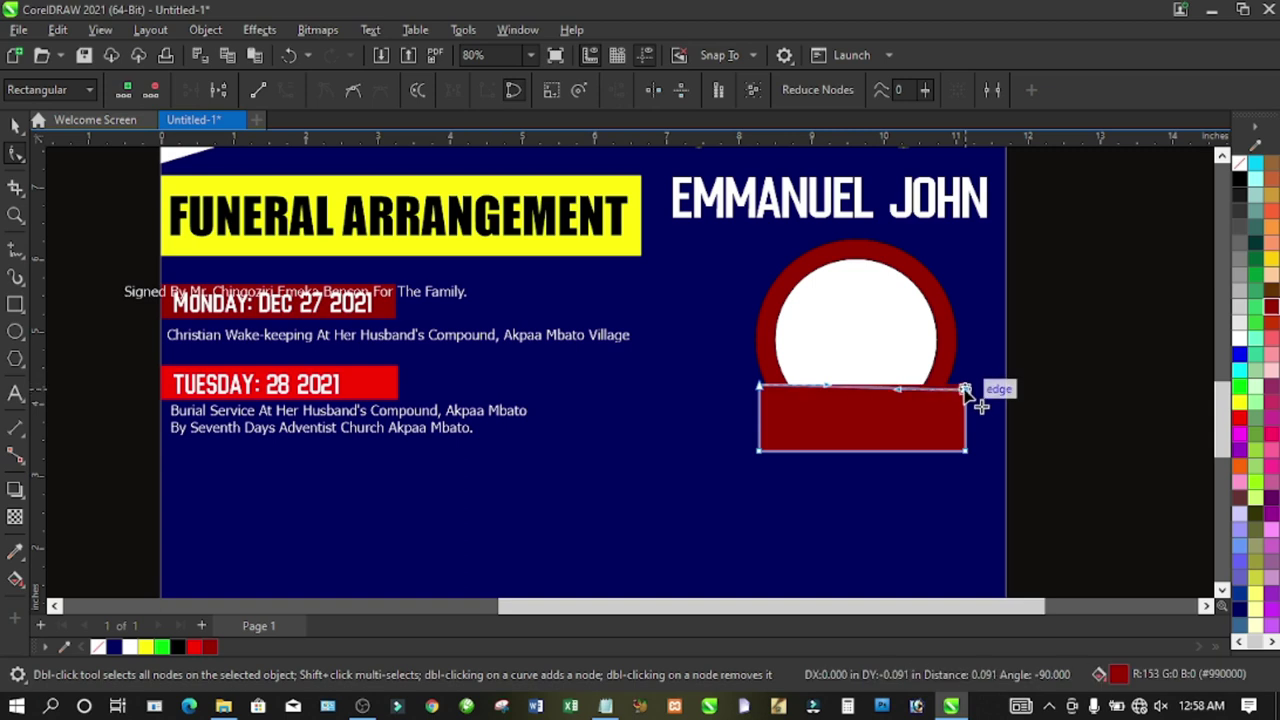
{"action": "left_click_drag", "start_coordinate": [896, 392], "coordinate": [918, 422]}
{"action": "left_click_drag", "start_coordinate": [828, 390], "coordinate": [825, 430]}
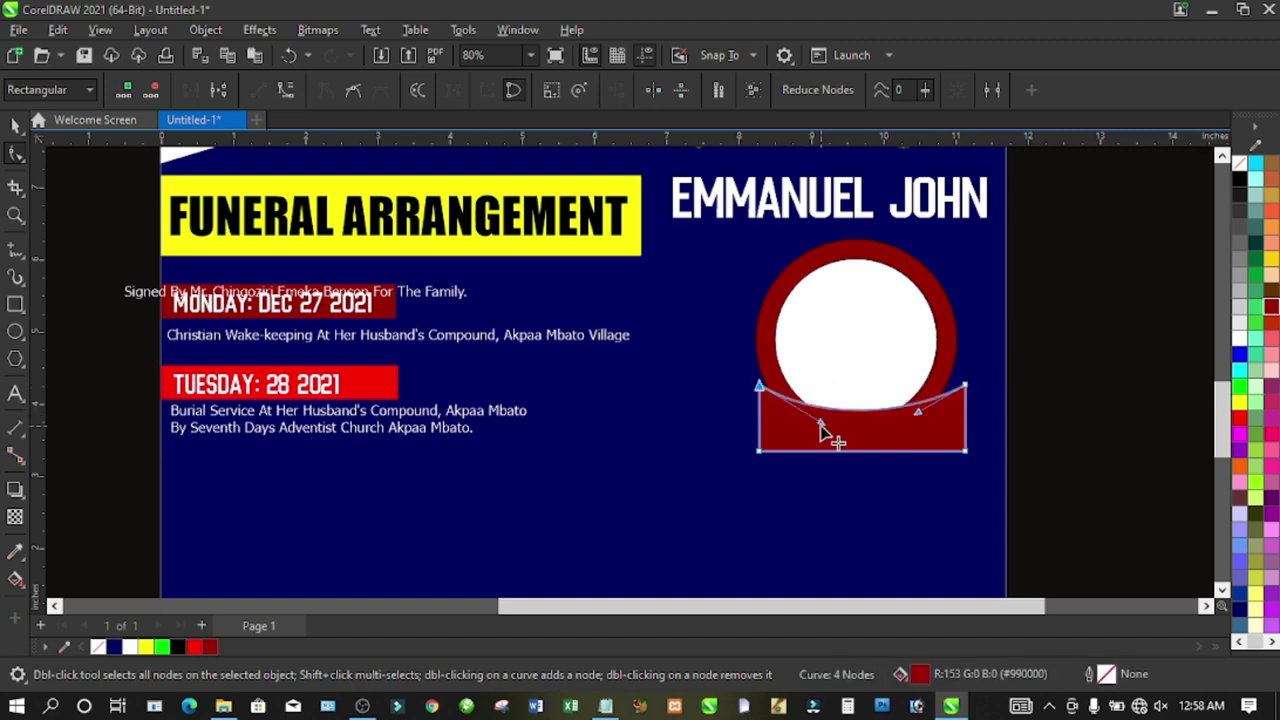
{"action": "left_click_drag", "start_coordinate": [917, 413], "coordinate": [919, 422]}
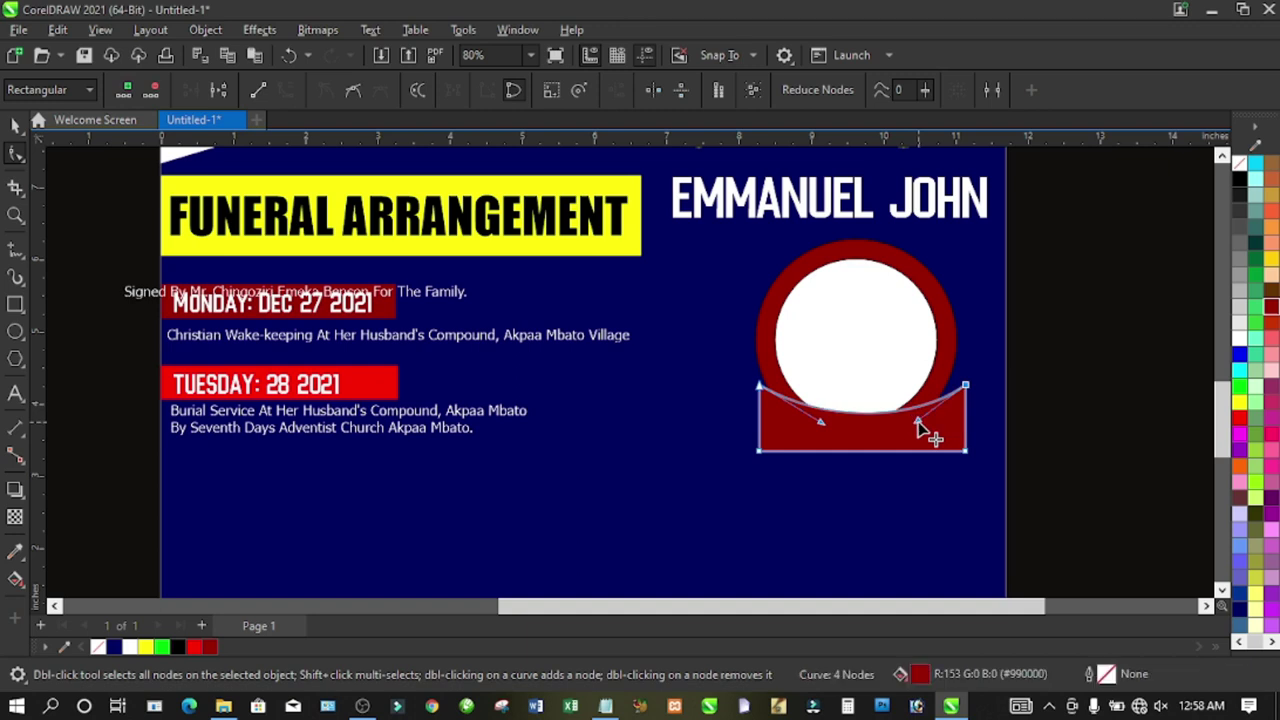
{"action": "left_click_drag", "start_coordinate": [820, 425], "coordinate": [818, 433]}
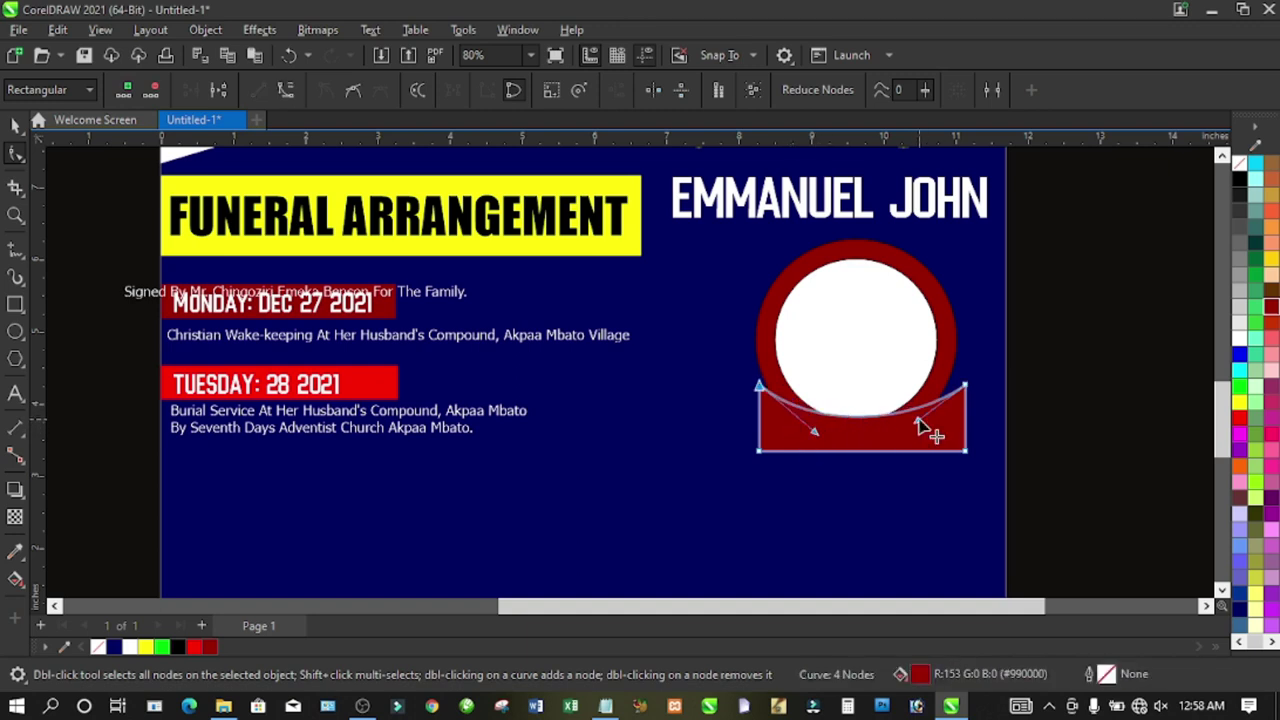
{"action": "mouse_move", "coordinate": [920, 423]}
{"action": "left_mouse_down"}
{"action": "mouse_move", "coordinate": [940, 430]}
{"action": "mouse_move", "coordinate": [938, 418]}
{"action": "left_mouse_up"}
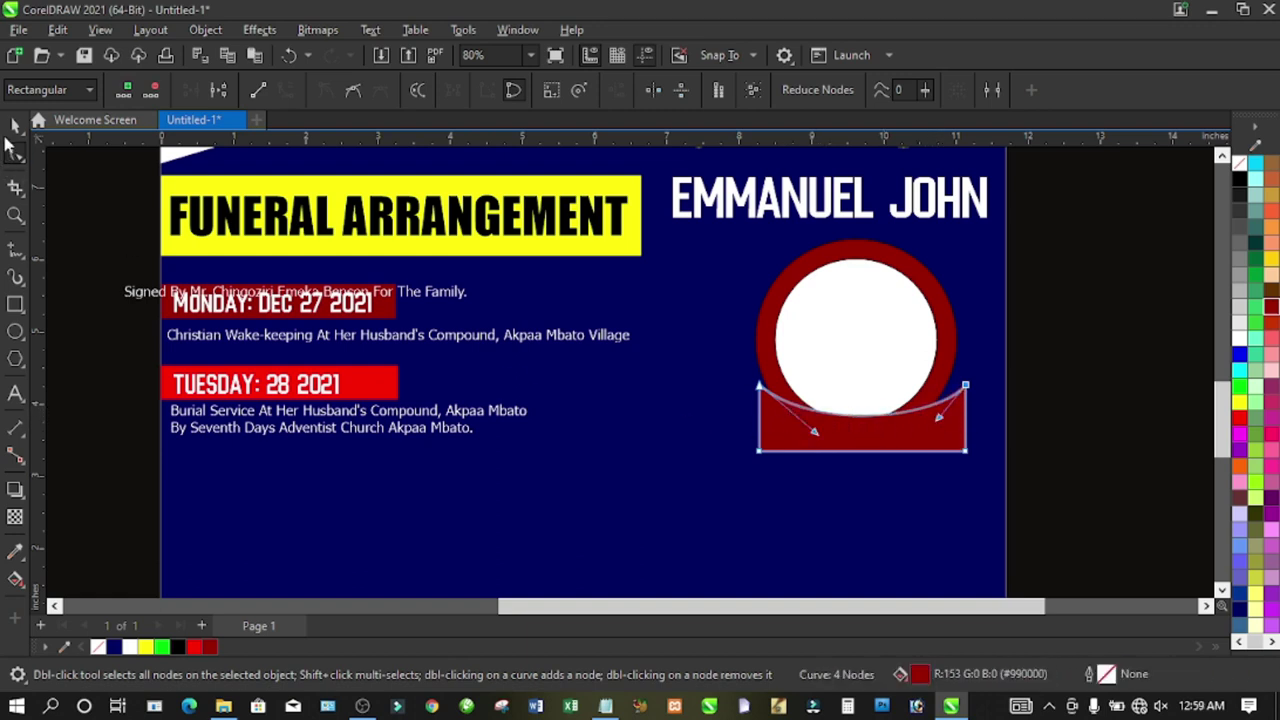
- Centre the curved red base under the ring
{"action": "left_click", "coordinate": [15, 127]}
{"action": "left_click_drag", "start_coordinate": [858, 432], "coordinate": [858, 438]}
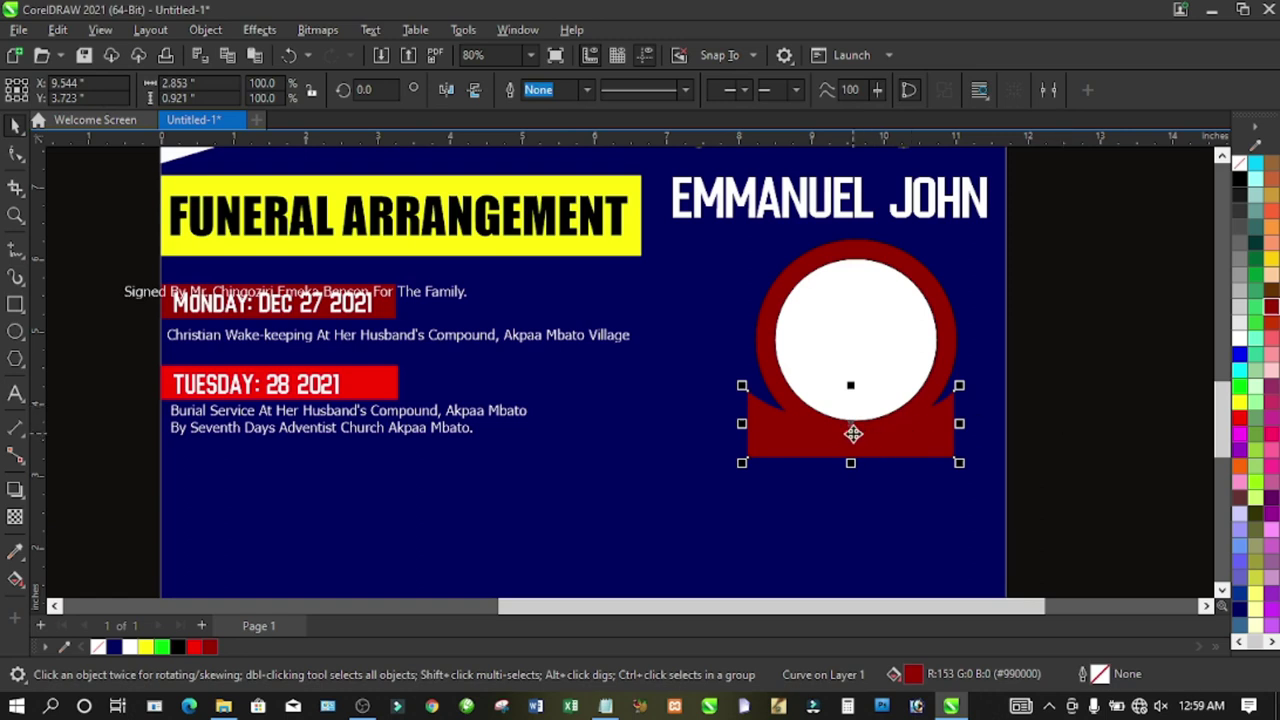
{"action": "left_click", "coordinate": [851, 434]}
{"action": "scroll", "coordinate": [851, 426], "scroll_direction": "up", "scroll_amount": 1}
{"action": "left_click", "coordinate": [858, 442]}
{"action": "left_click_drag", "start_coordinate": [848, 427], "coordinate": [877, 446]}
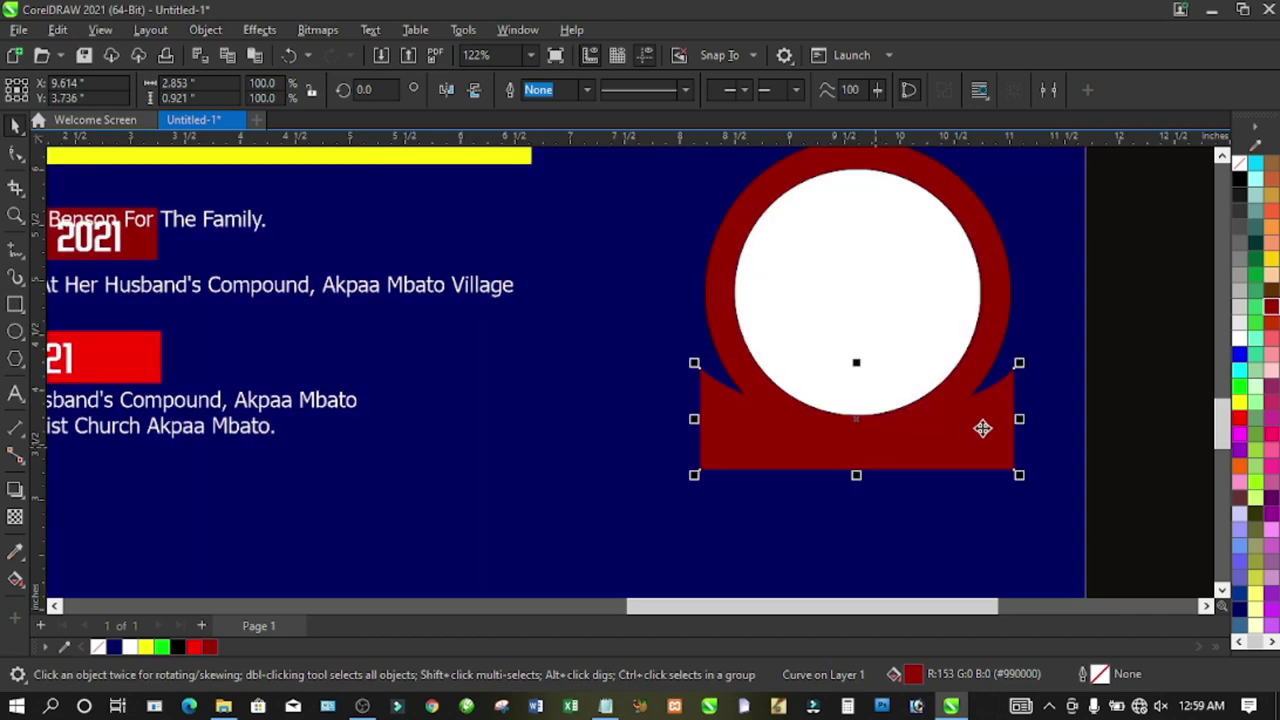
{"action": "scroll", "coordinate": [1020, 413], "scroll_direction": "down", "scroll_amount": 1}
{"action": "scroll", "coordinate": [1020, 413], "scroll_direction": "down", "scroll_amount": 1}
{"action": "left_click", "coordinate": [1087, 408]}
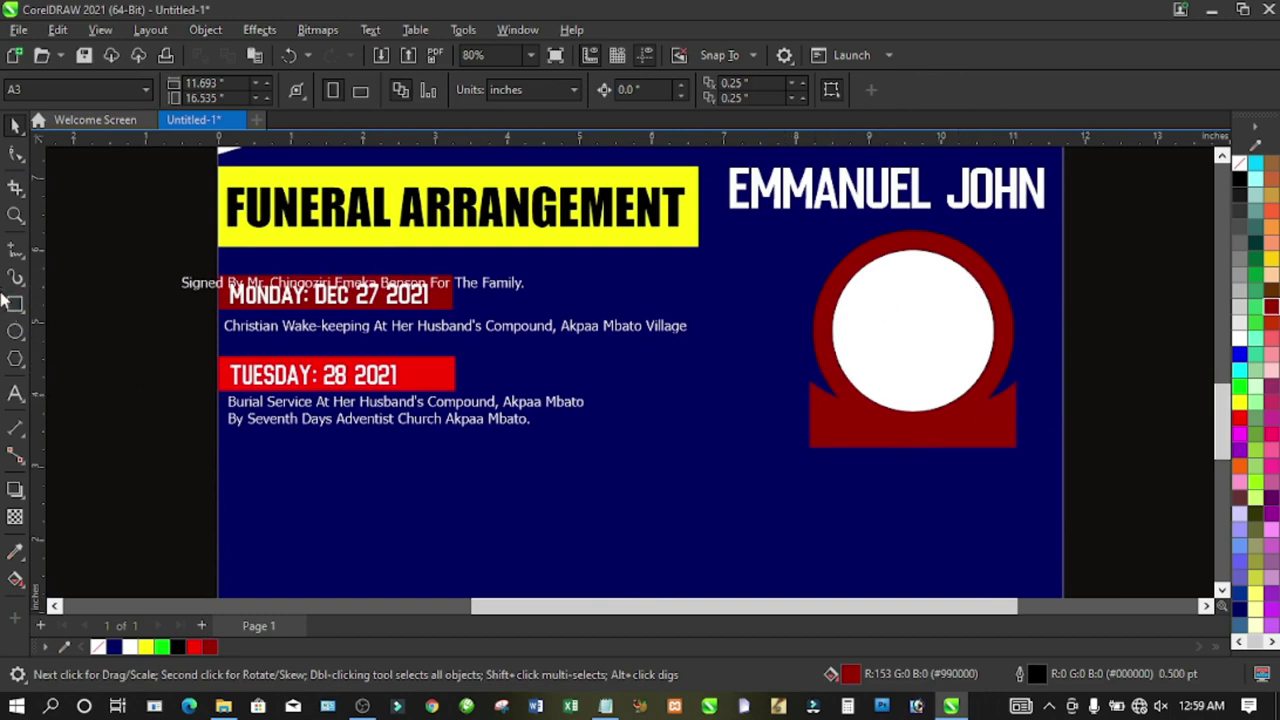
- Create the 61 number text beside the page, enlarge it, and move it onto the page
{"action": "left_click", "coordinate": [138, 403]}
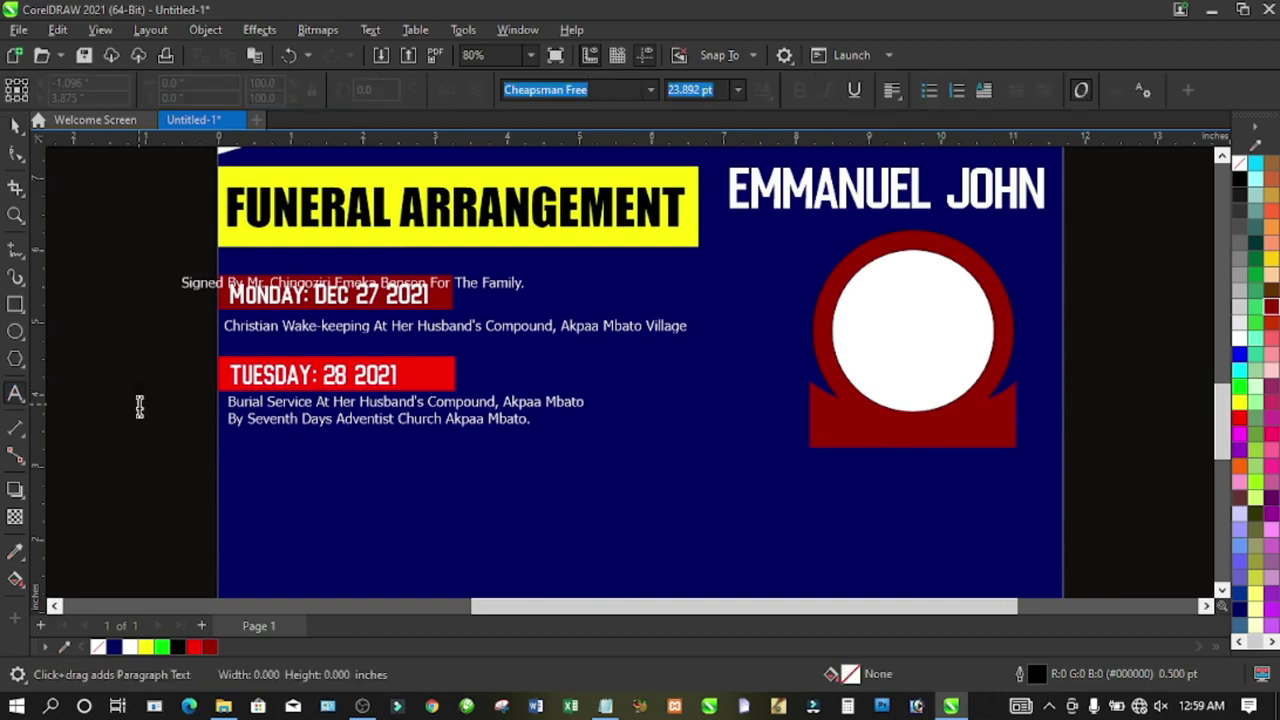
{"action": "type", "text": "6"}
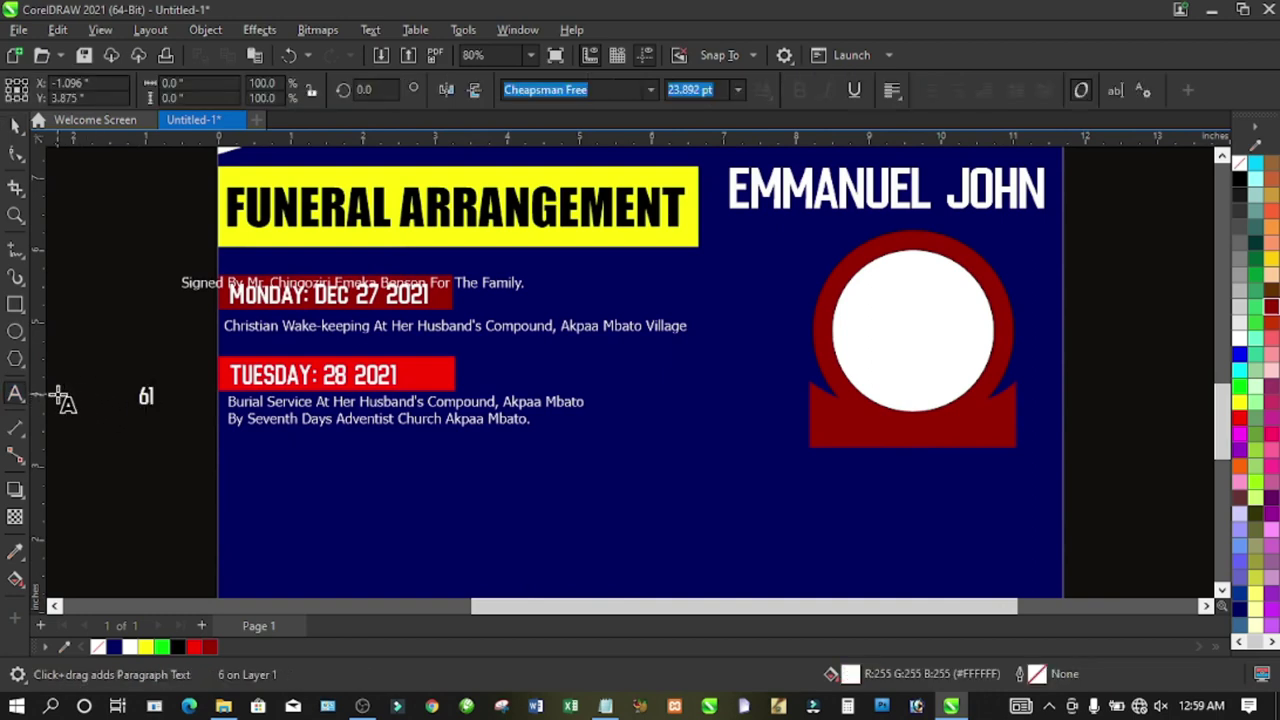
{"action": "left_click", "coordinate": [15, 124]}
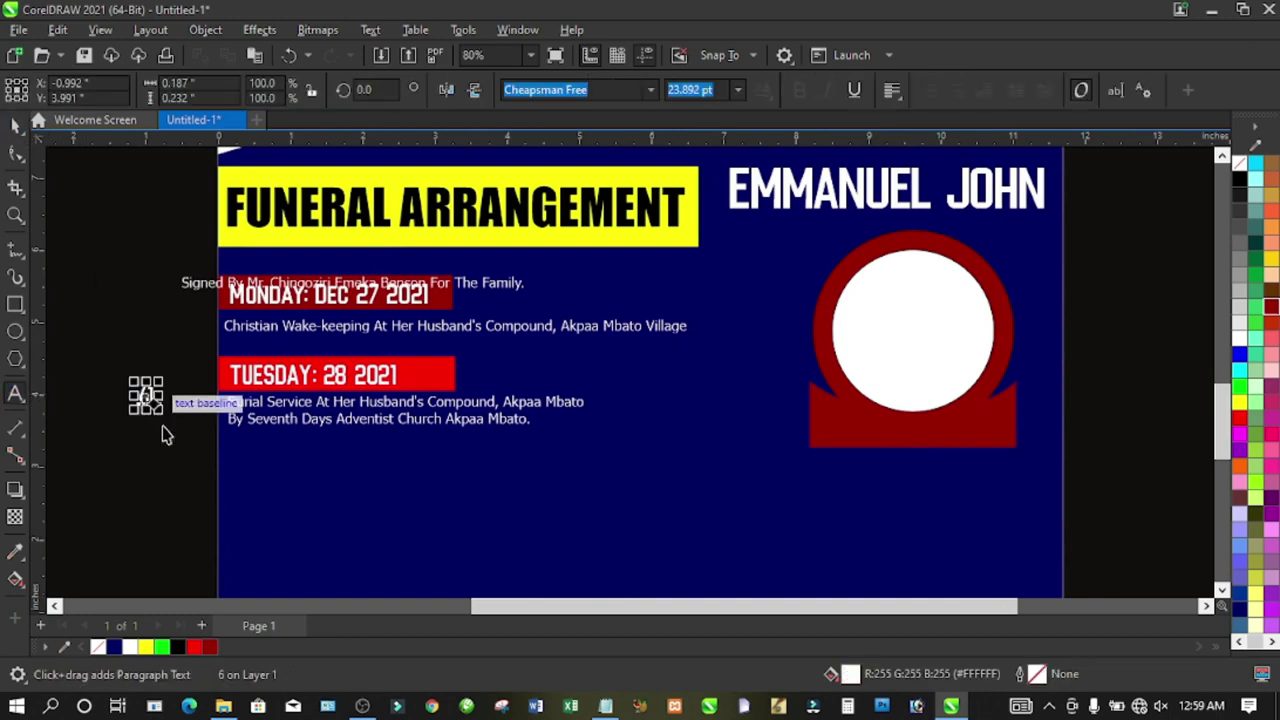
{"action": "left_click_drag", "start_coordinate": [162, 415], "coordinate": [230, 497]}
{"action": "left_click_drag", "start_coordinate": [345, 517], "coordinate": [323, 520]}
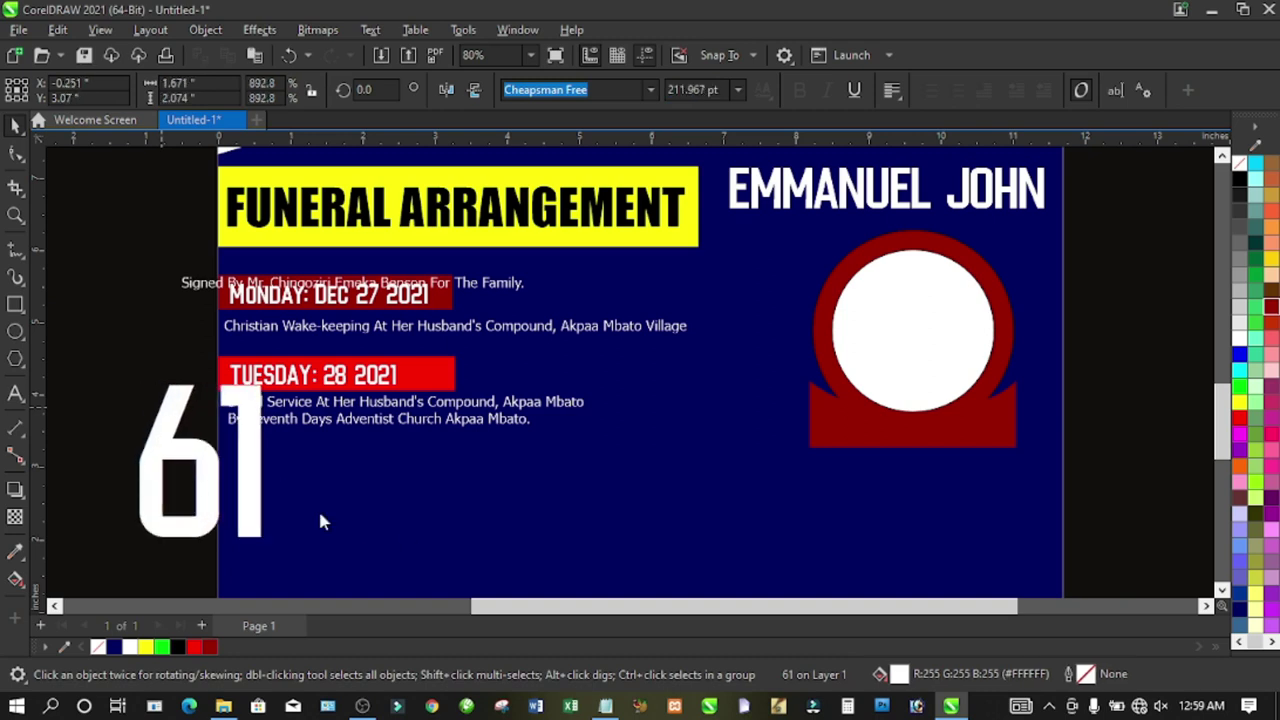
{"action": "left_click_drag", "start_coordinate": [230, 462], "coordinate": [904, 329]}
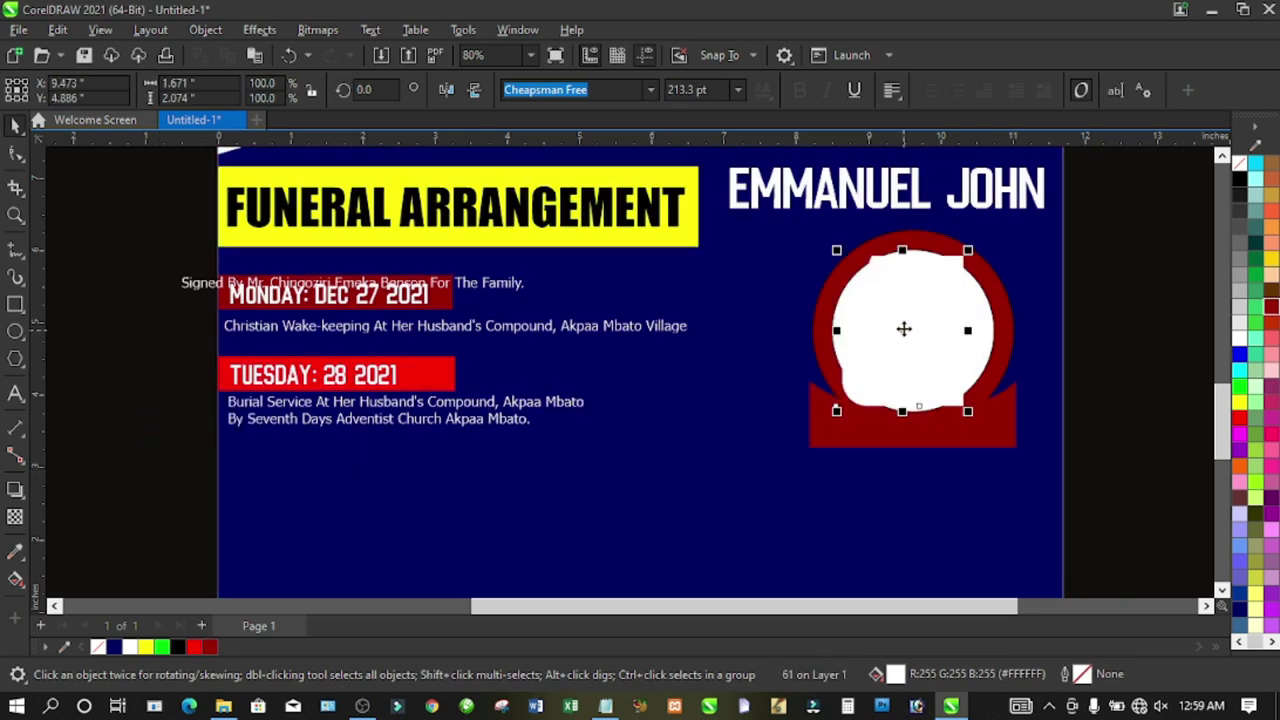
- Make the 61 black in Impact, sized and centred inside the white circle
{"action": "left_click", "coordinate": [1240, 179]}
{"action": "left_click_drag", "start_coordinate": [967, 250], "coordinate": [948, 273]}
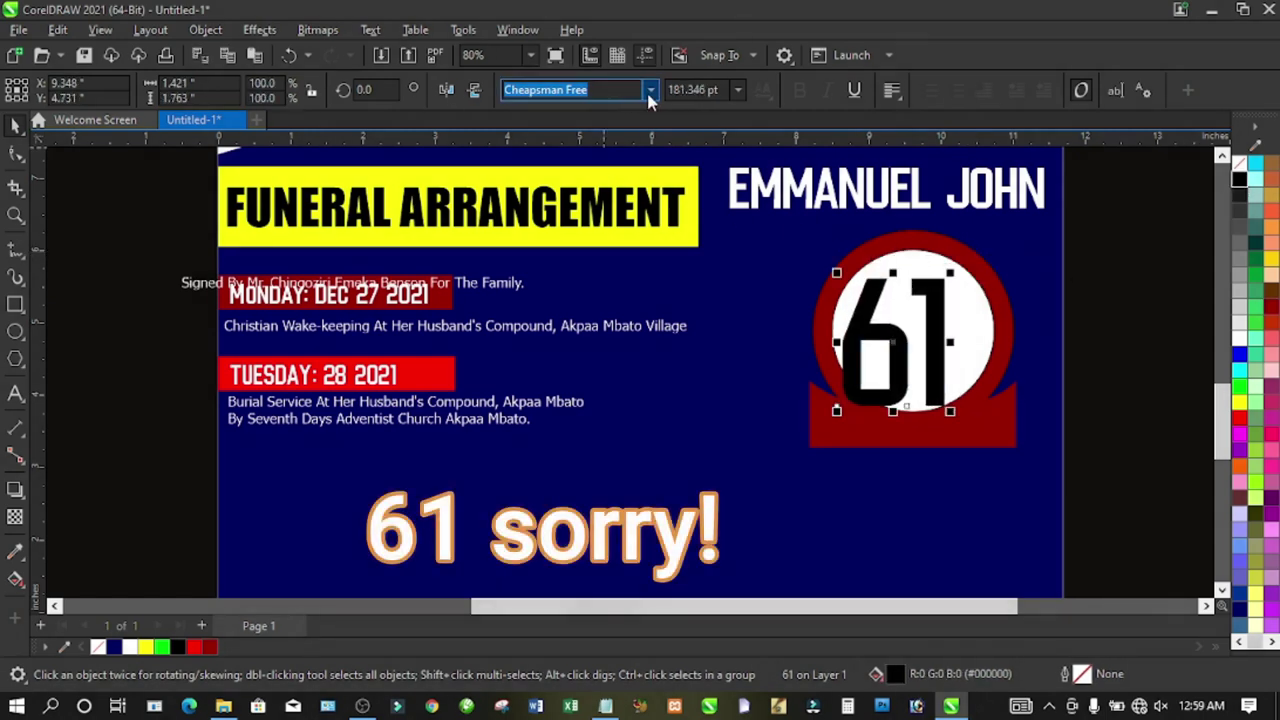
{"action": "left_click", "coordinate": [649, 92]}
{"action": "left_click", "coordinate": [548, 193]}
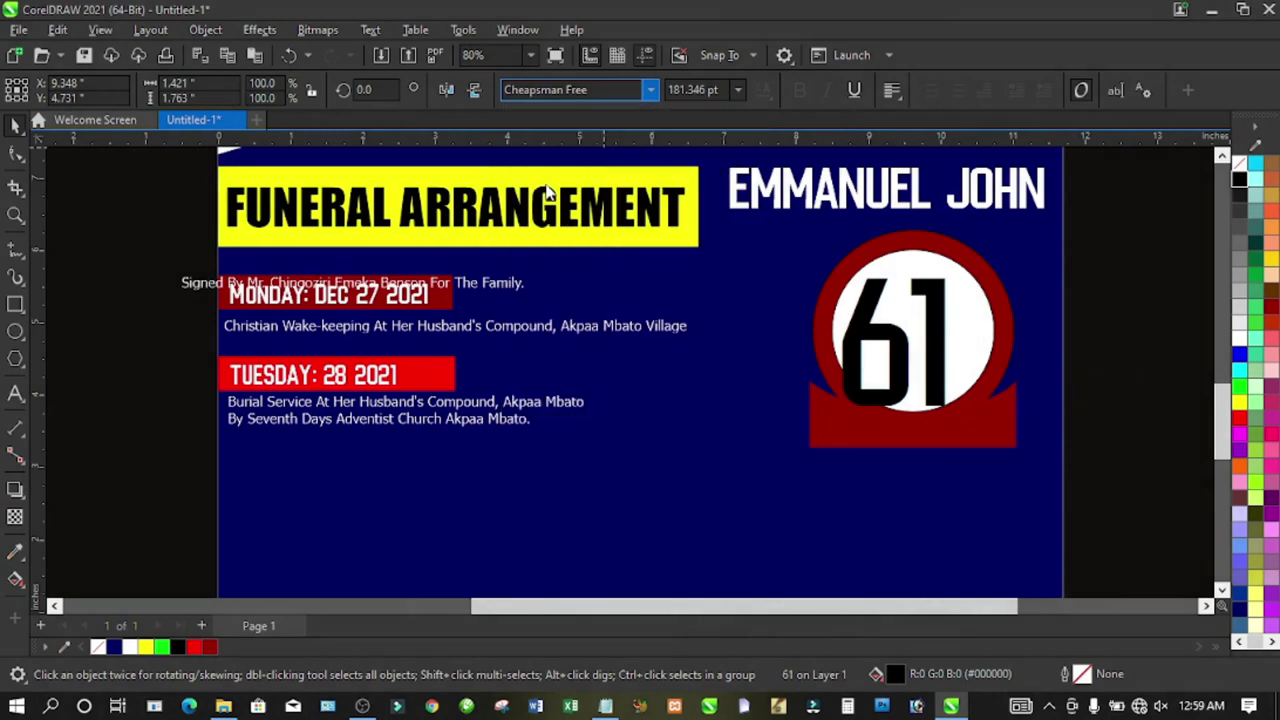
{"action": "left_click_drag", "start_coordinate": [1002, 254], "coordinate": [990, 300]}
{"action": "left_click_drag", "start_coordinate": [902, 356], "coordinate": [913, 334]}
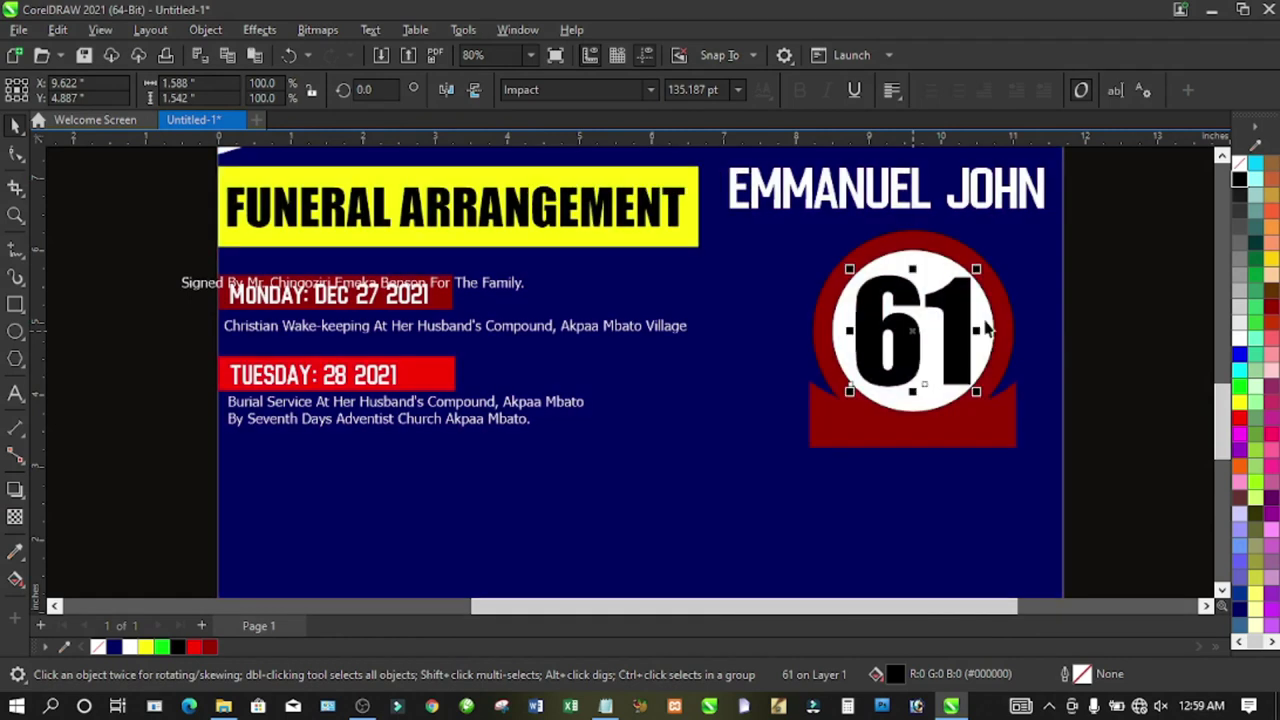
{"action": "left_click", "coordinate": [1083, 309]}
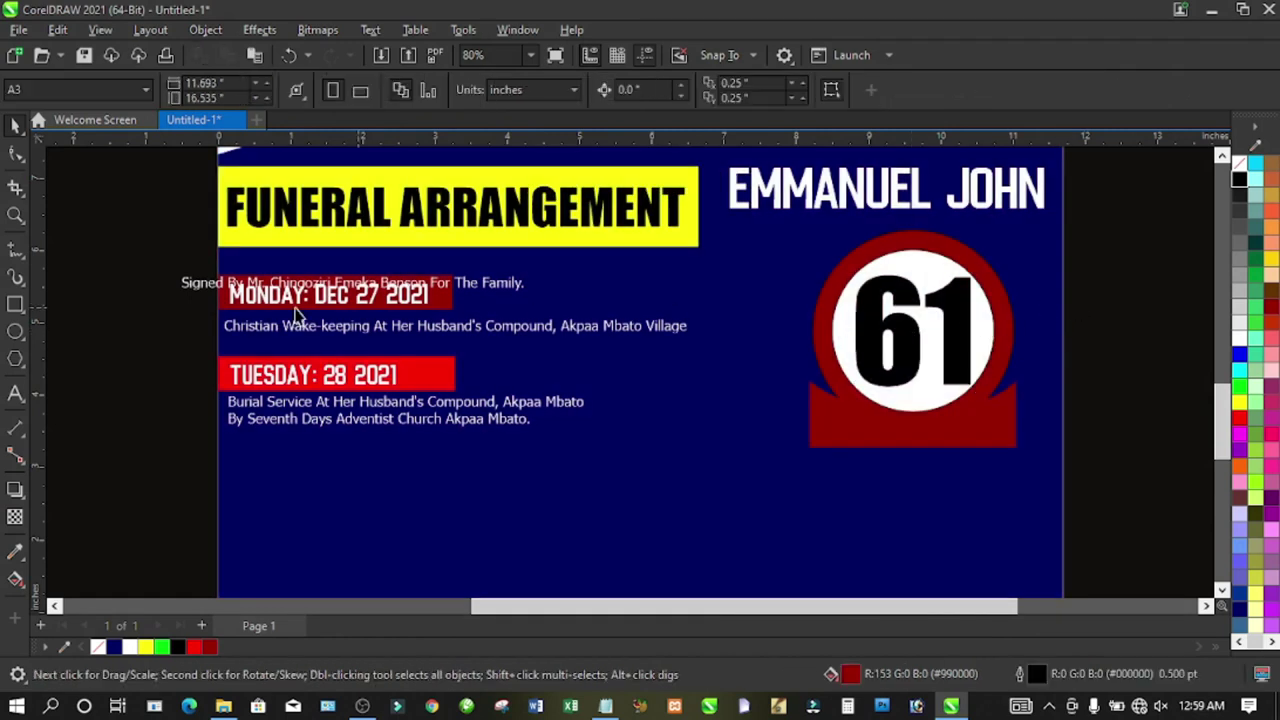
- Copy the (1958 - 2021) line from the notes and return to the poster
{"action": "left_click", "coordinate": [620, 708]}
{"action": "left_click_drag", "start_coordinate": [397, 390], "coordinate": [342, 390]}
{"action": "key", "text": "ctrl+c"}
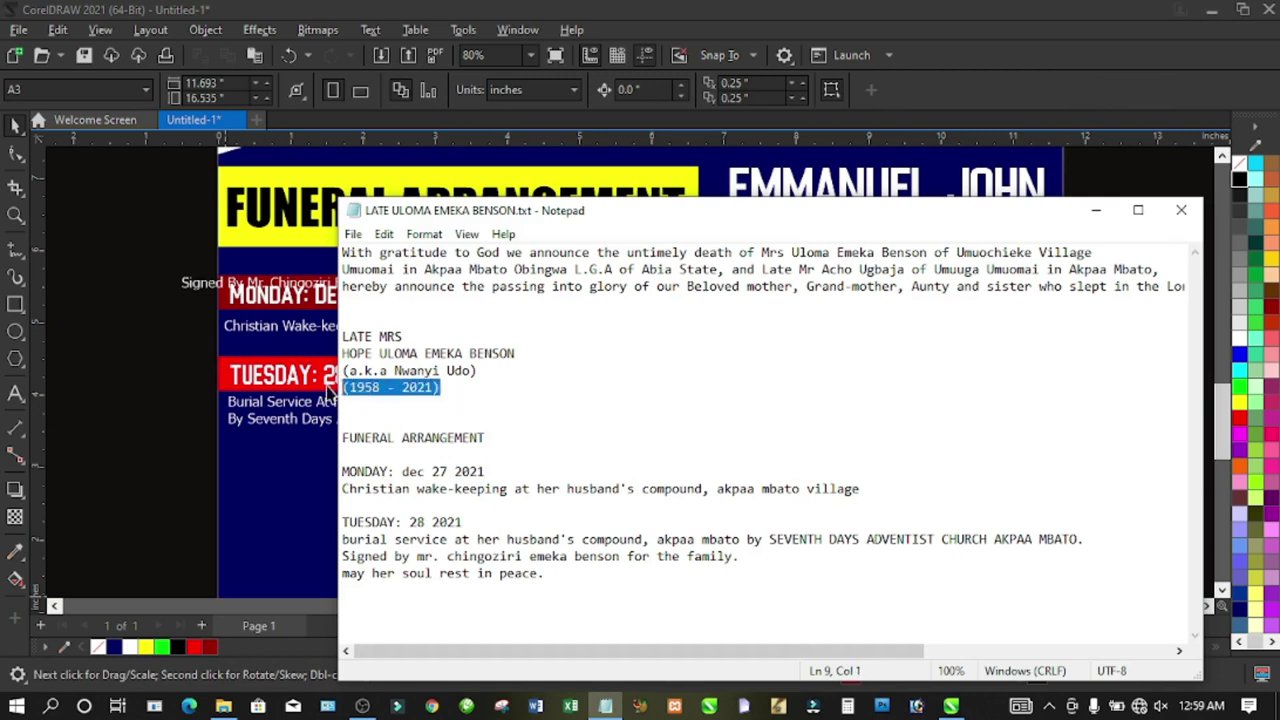
{"action": "left_click", "coordinate": [174, 381]}
{"action": "left_click", "coordinate": [16, 392]}
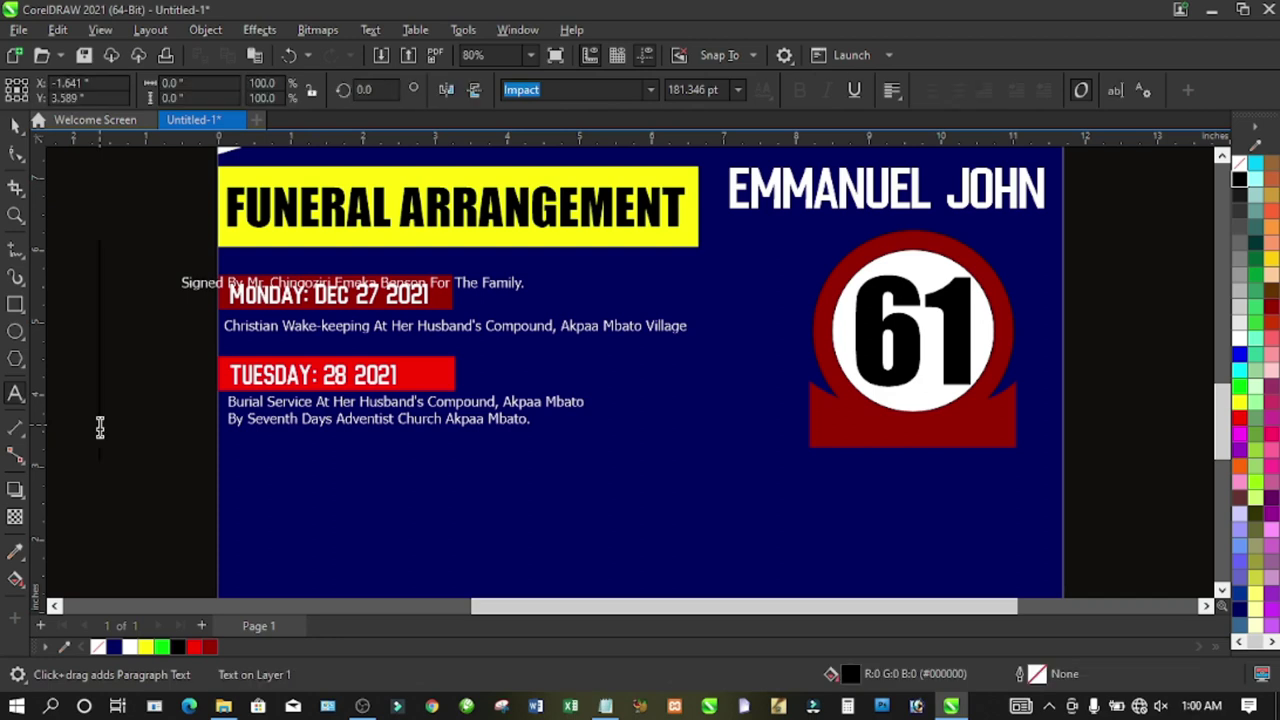
- Paste the (1958 - 2021) years line at 14 pt onto the red band and make it white
{"action": "key", "text": "ctrl+v"}
{"action": "left_click", "coordinate": [15, 124]}
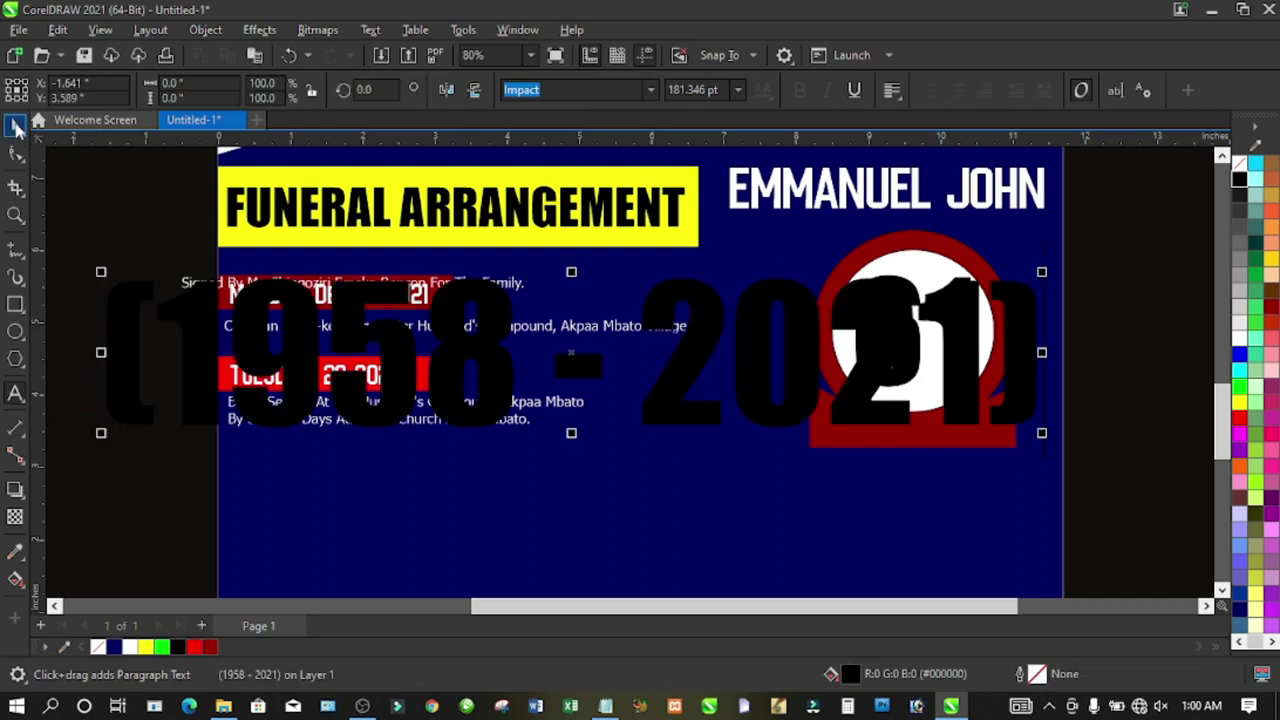
{"action": "left_click", "coordinate": [737, 90]}
{"action": "left_click", "coordinate": [682, 243]}
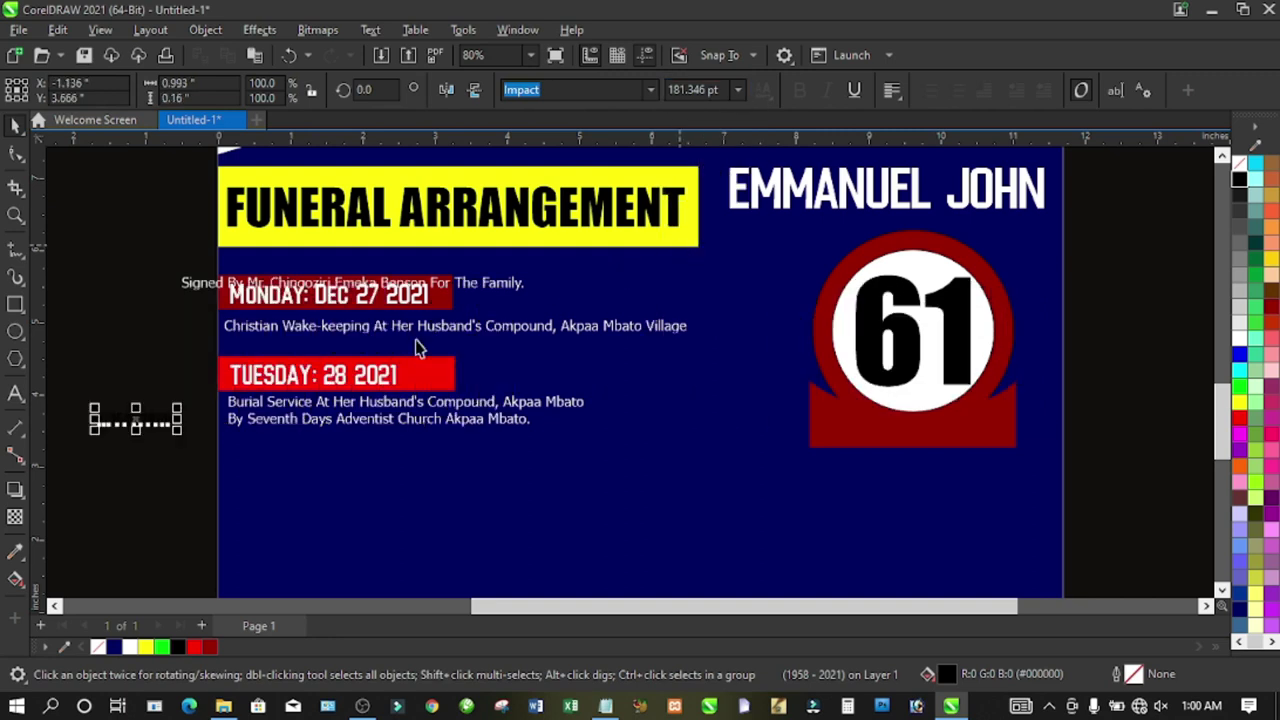
{"action": "left_click_drag", "start_coordinate": [150, 440], "coordinate": [924, 421]}
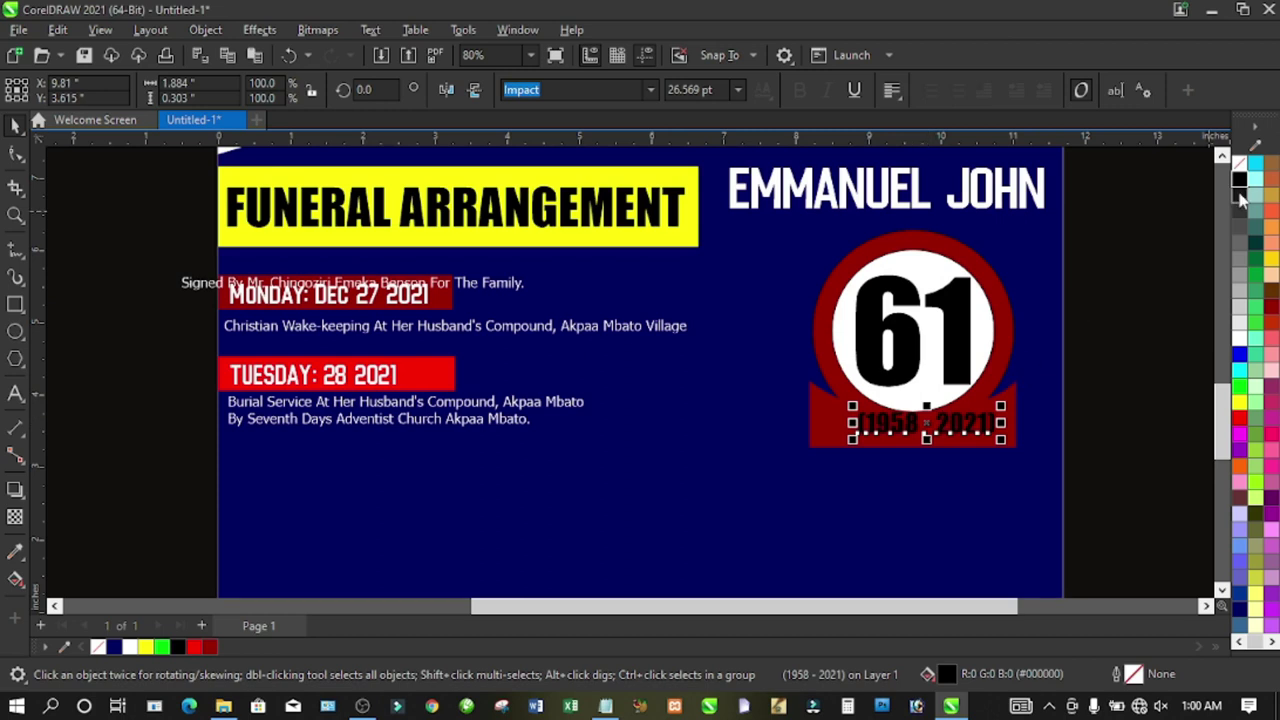
{"action": "left_click", "coordinate": [1240, 341]}
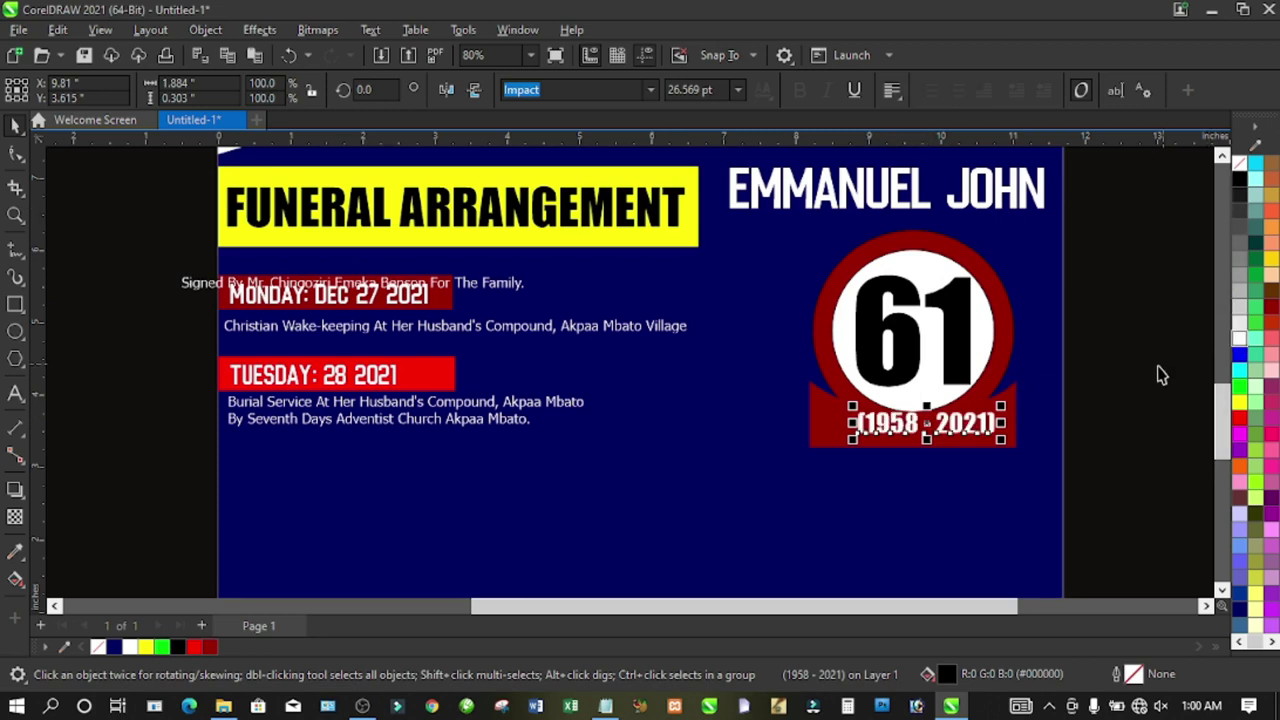
{"action": "left_click", "coordinate": [1163, 373]}
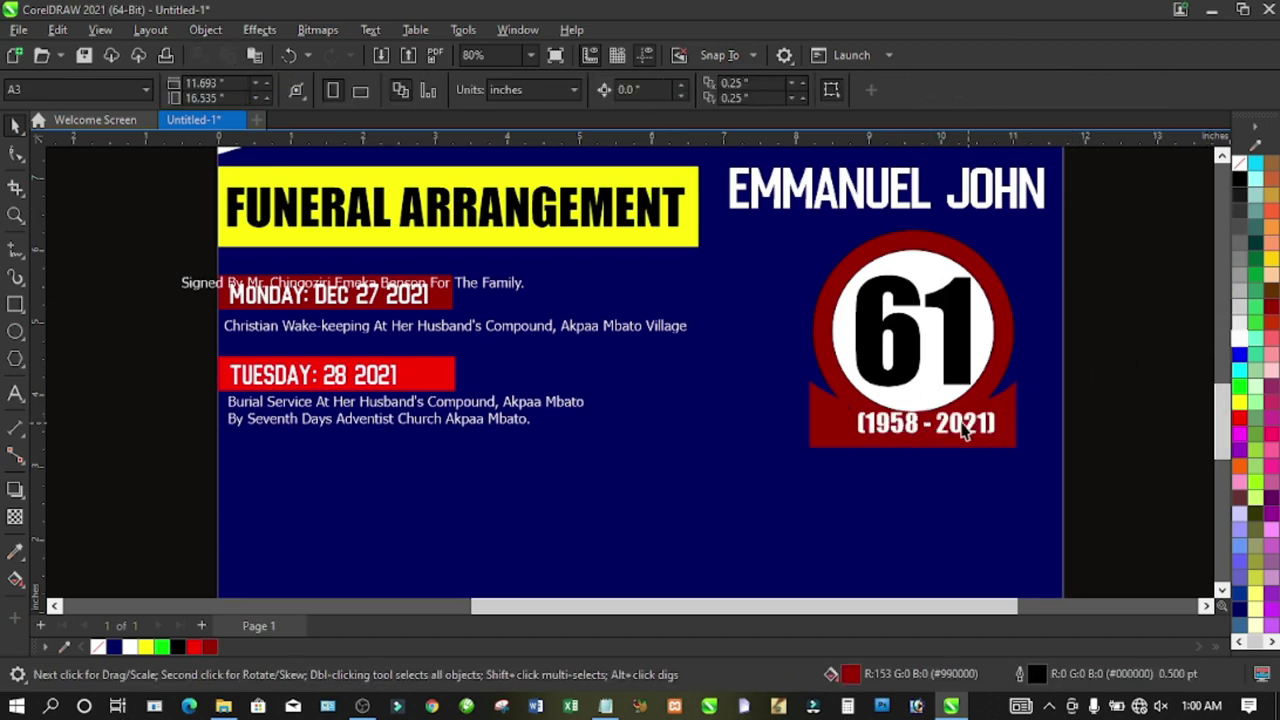
{"action": "left_click", "coordinate": [958, 425]}
- Nudge the (1958 - 2021) years text slightly lower on the red band
{"action": "scroll", "coordinate": [932, 430], "scroll_direction": "up", "scroll_amount": 3}
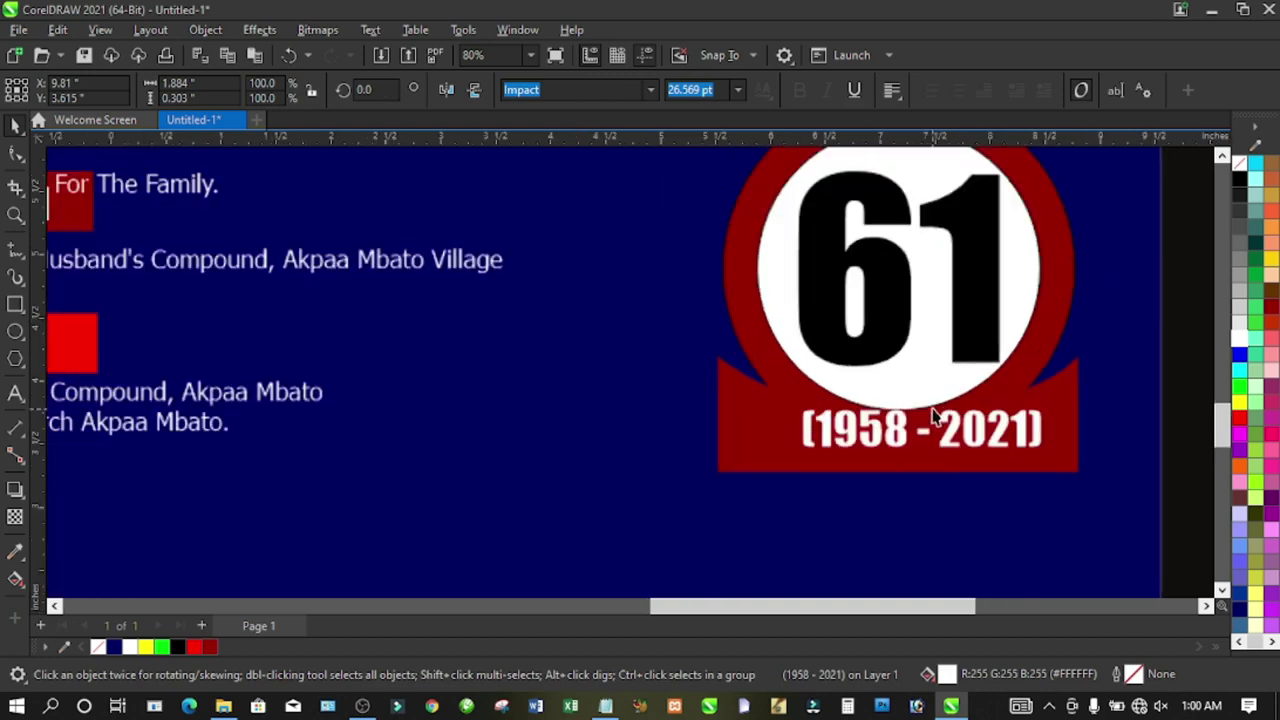
{"action": "left_click_drag", "start_coordinate": [932, 430], "coordinate": [916, 445]}
{"action": "left_click", "coordinate": [1174, 391]}
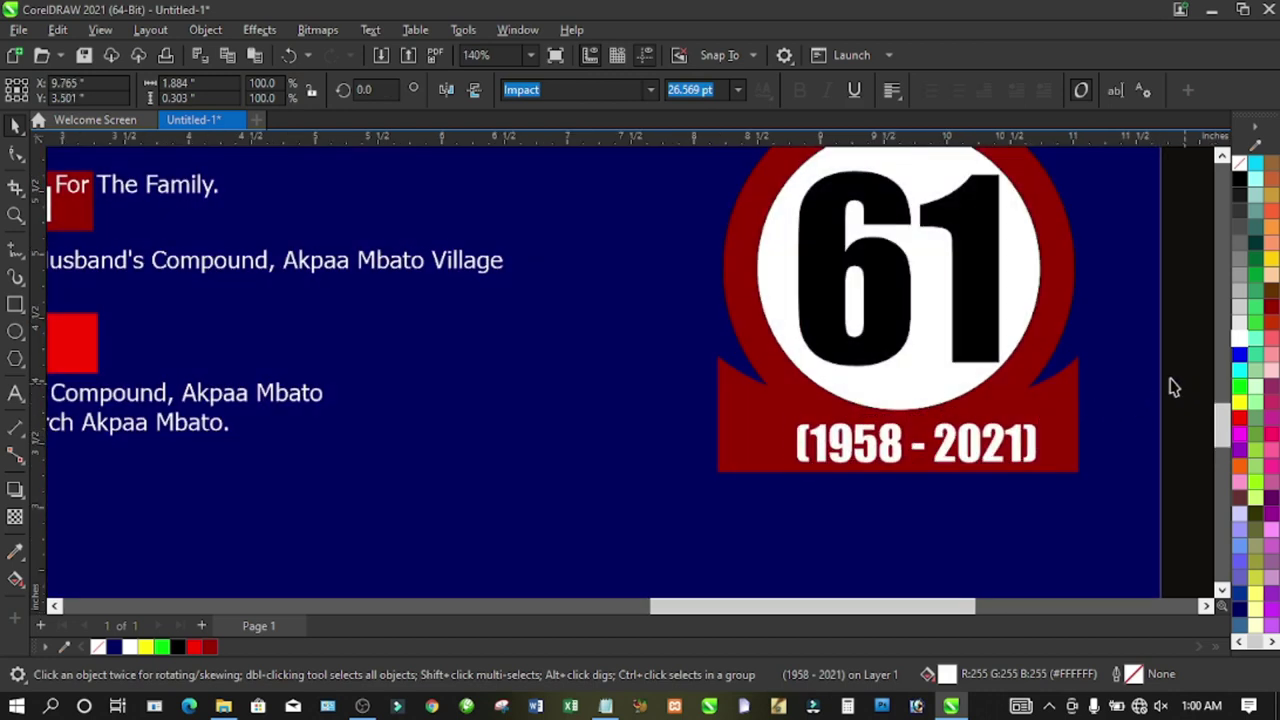
- Move the Signed By line off the poster onto the left pasteboard
{"action": "scroll", "coordinate": [1160, 383], "scroll_direction": "down", "scroll_amount": 1}
{"action": "scroll", "coordinate": [1165, 385], "scroll_direction": "down", "scroll_amount": 2}
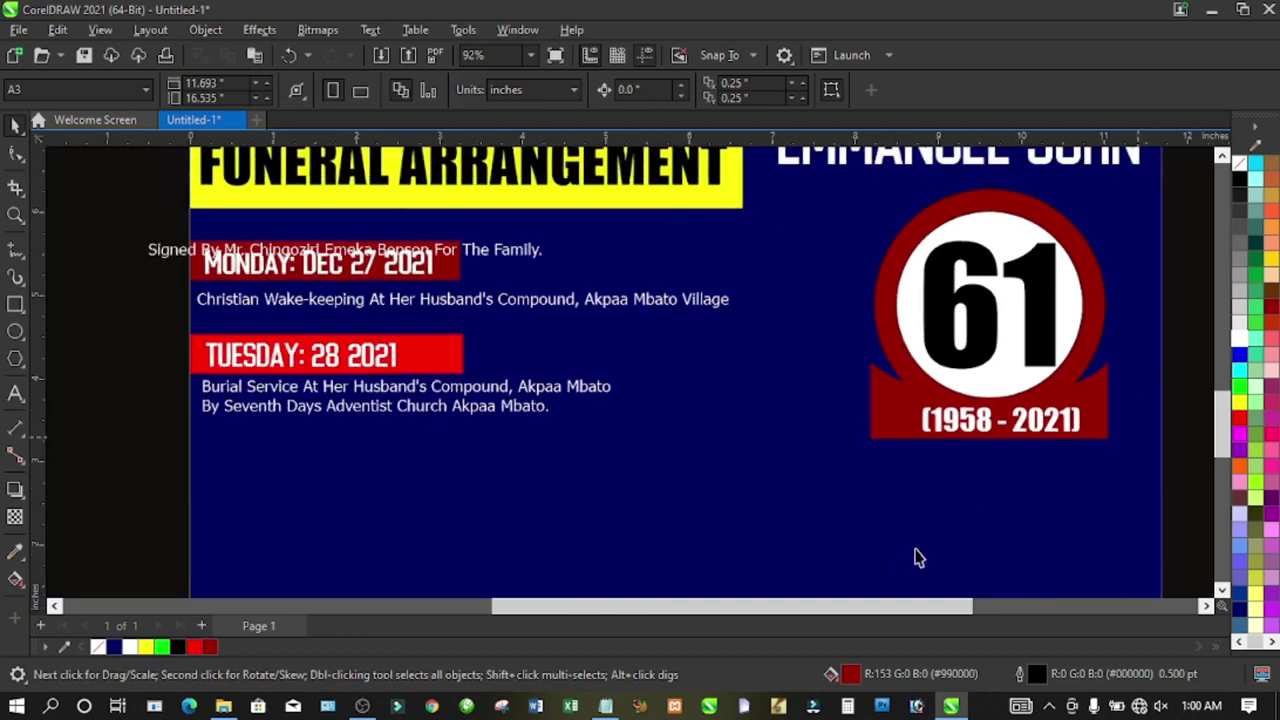
{"action": "scroll", "coordinate": [1030, 394], "scroll_direction": "down", "scroll_amount": 2}
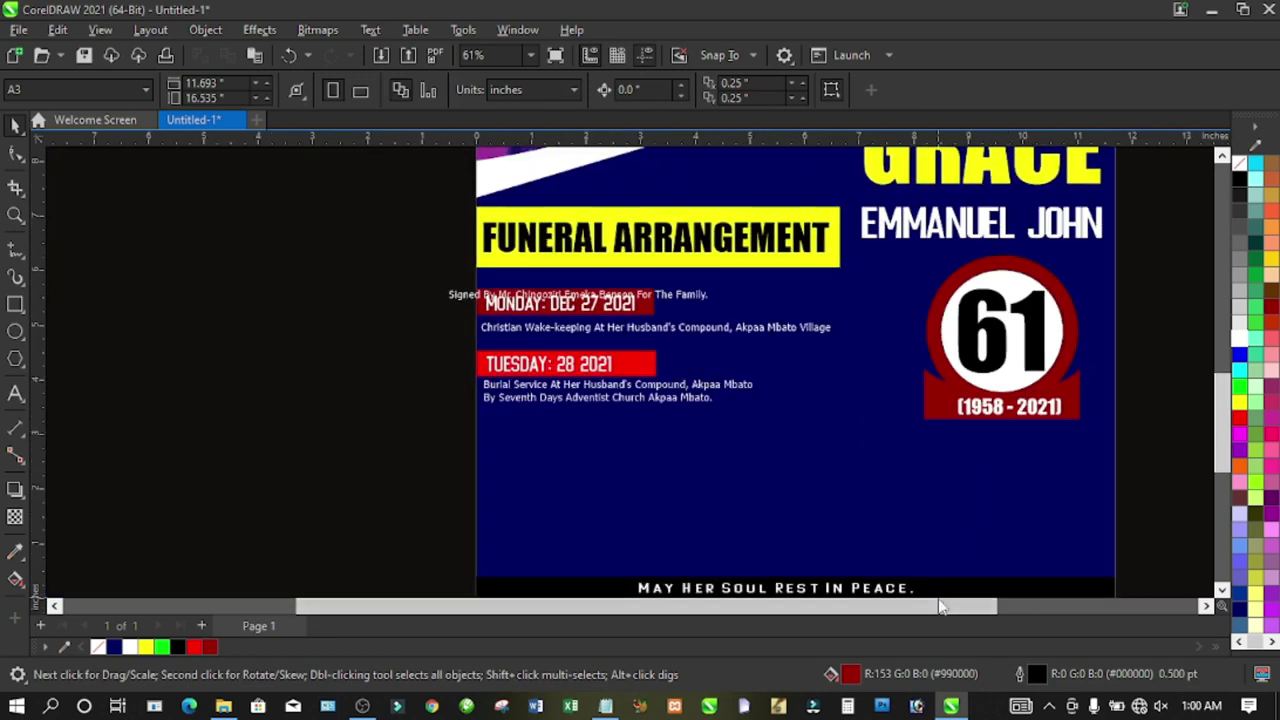
{"action": "left_click_drag", "start_coordinate": [948, 609], "coordinate": [1010, 606]}
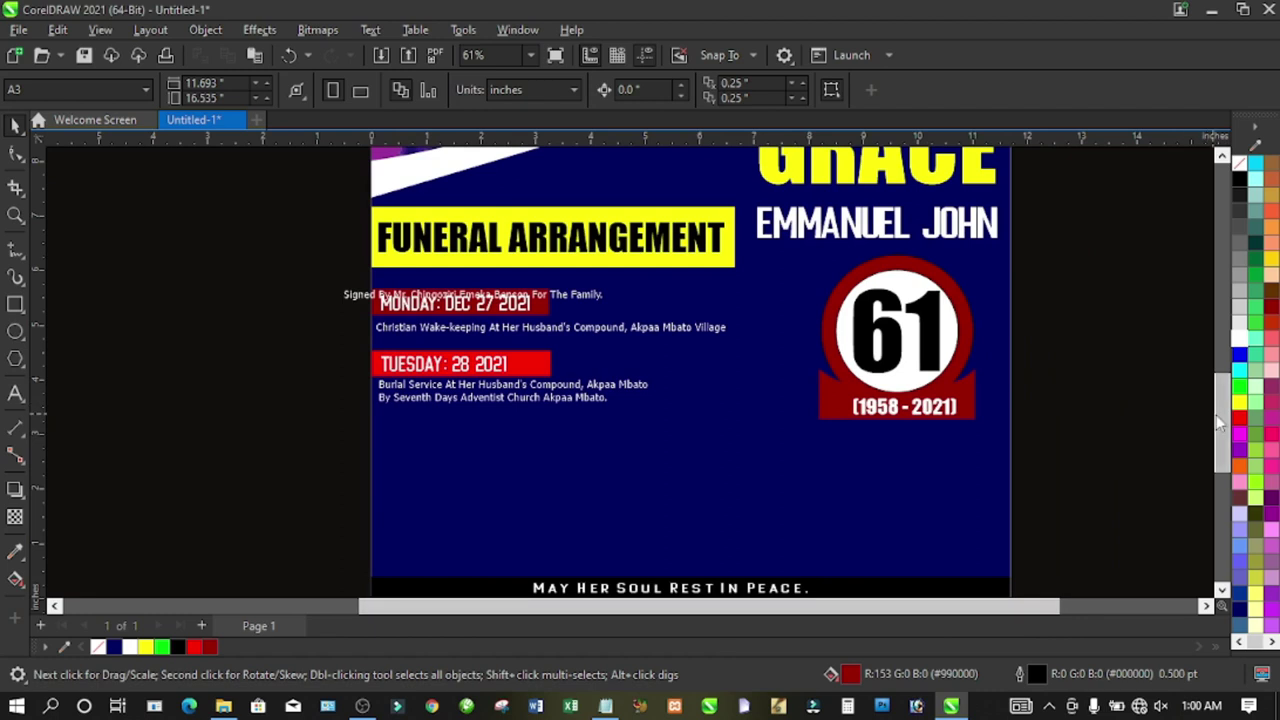
{"action": "left_click_drag", "start_coordinate": [1224, 420], "coordinate": [1224, 440]}
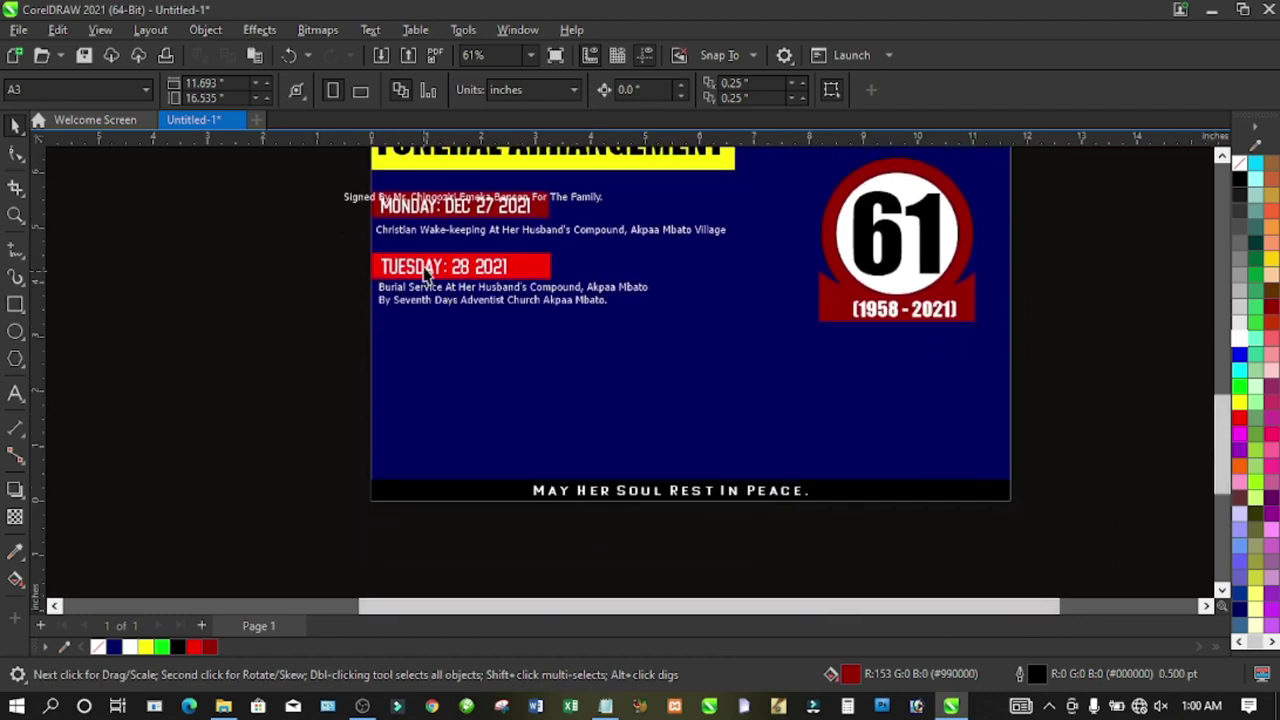
{"action": "left_click_drag", "start_coordinate": [362, 205], "coordinate": [136, 443]}
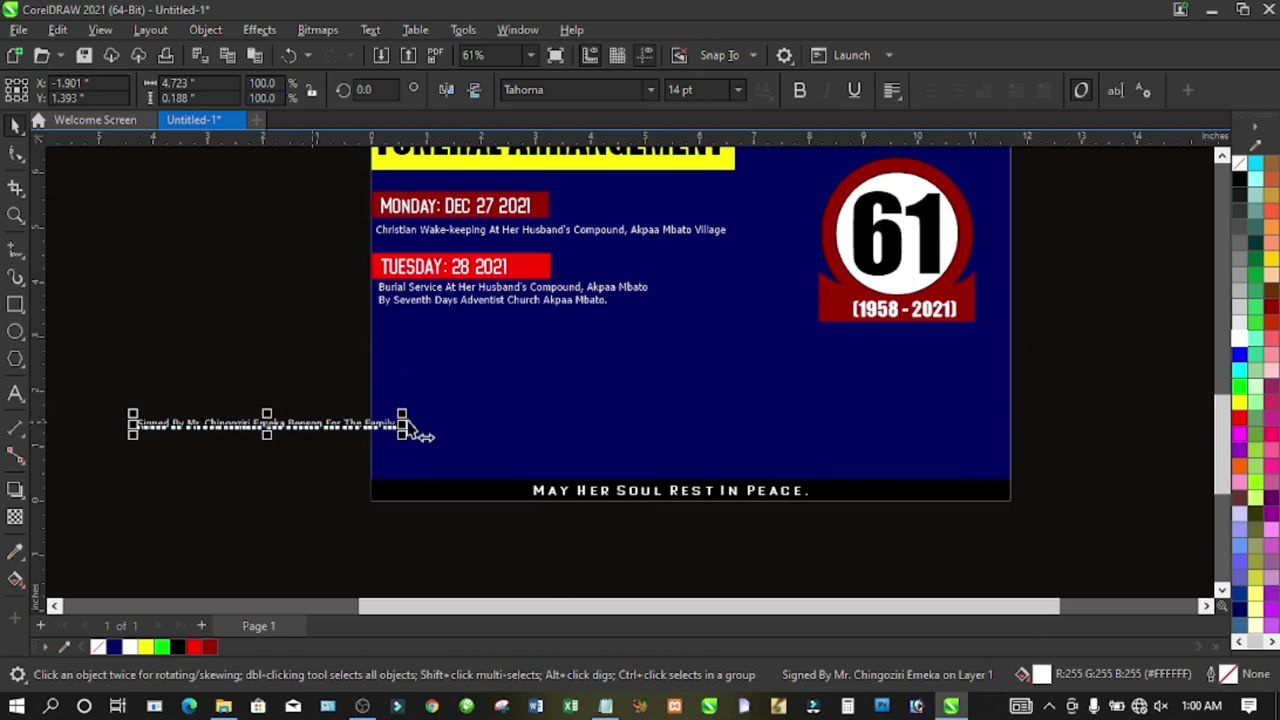
- Split the Signed By text onto two centred lines and place it at the poster's lower right
{"action": "double_click", "coordinate": [186, 422]}
{"action": "left_click", "coordinate": [191, 424]}
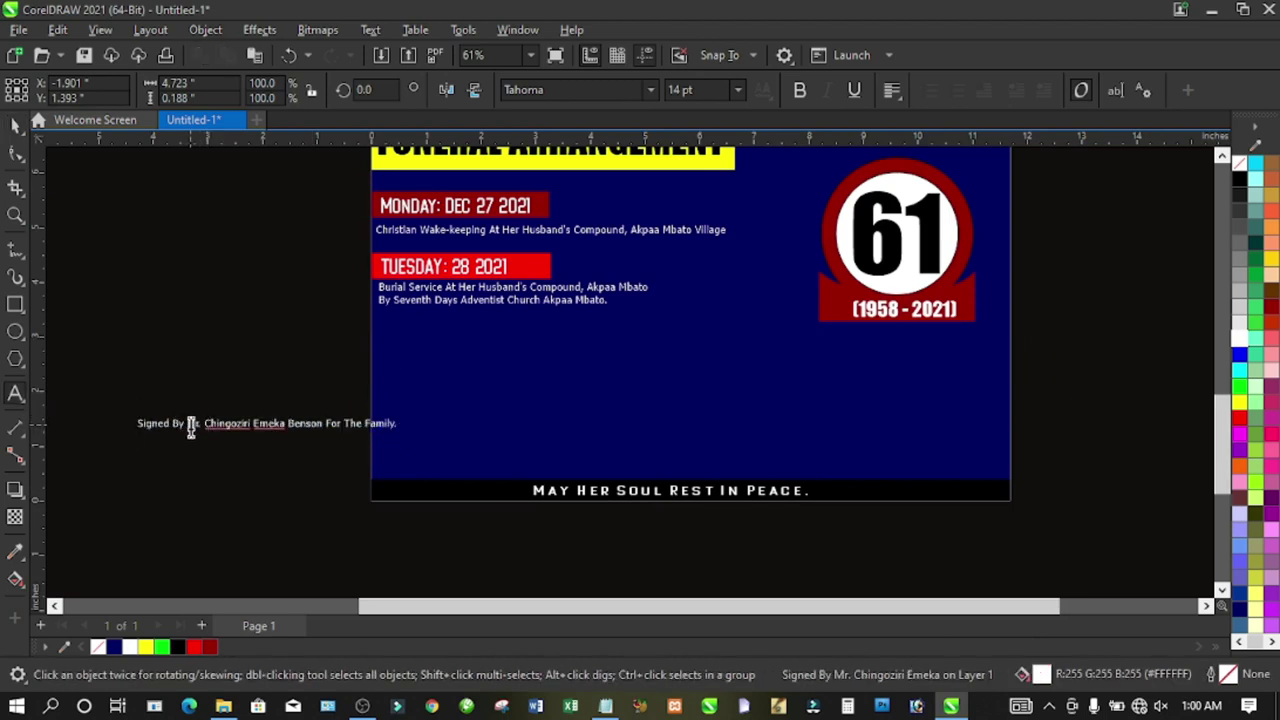
{"action": "key", "text": "Return"}
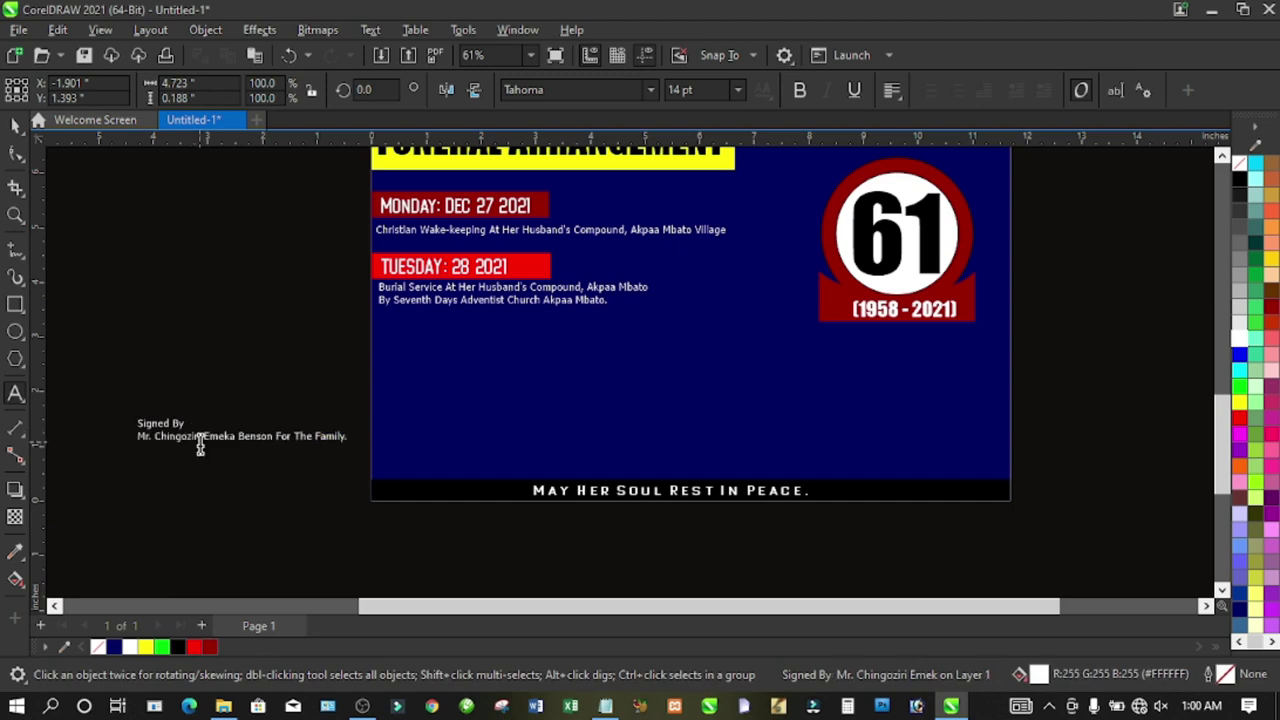
{"action": "left_click", "coordinate": [12, 125]}
{"action": "left_click", "coordinate": [892, 90]}
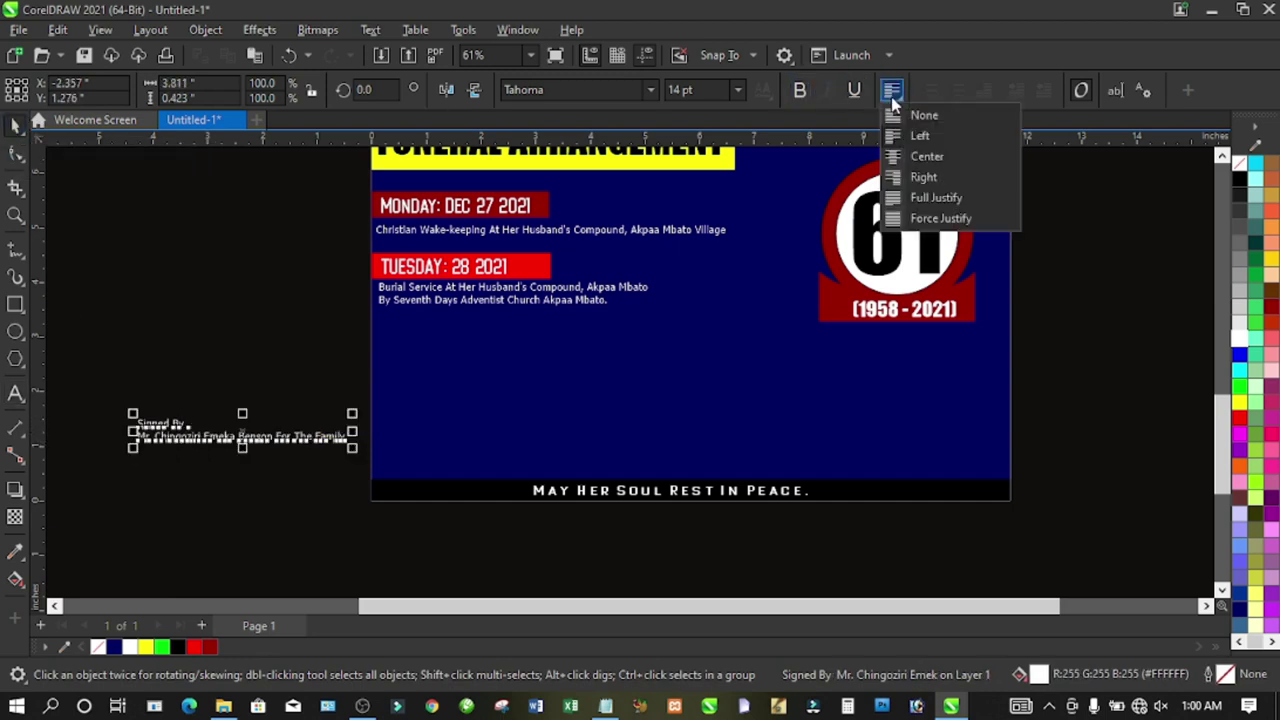
{"action": "left_click", "coordinate": [922, 157]}
{"action": "left_click_drag", "start_coordinate": [250, 438], "coordinate": [898, 446]}
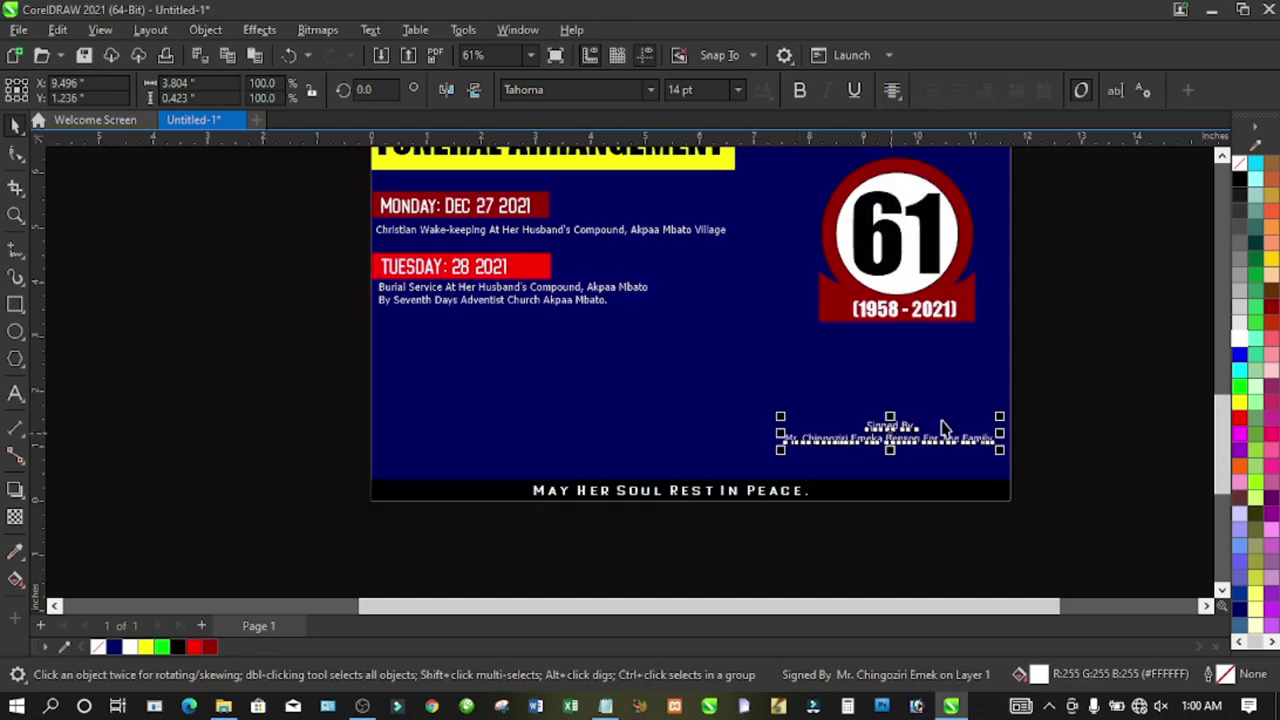
- Set the Signed By text in Cheapsman Free, enlarge it and widen its letter spacing
{"action": "left_click", "coordinate": [650, 90]}
{"action": "left_click", "coordinate": [560, 160]}
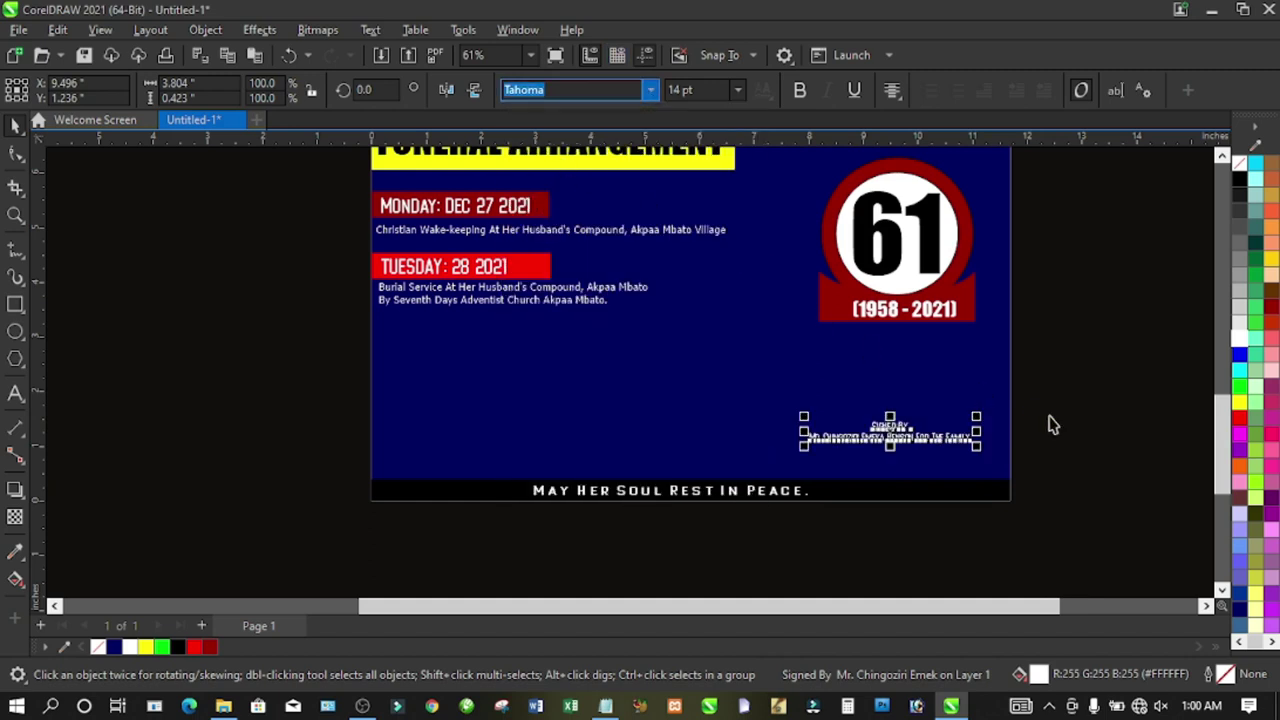
{"action": "left_click_drag", "start_coordinate": [976, 446], "coordinate": [1015, 490]}
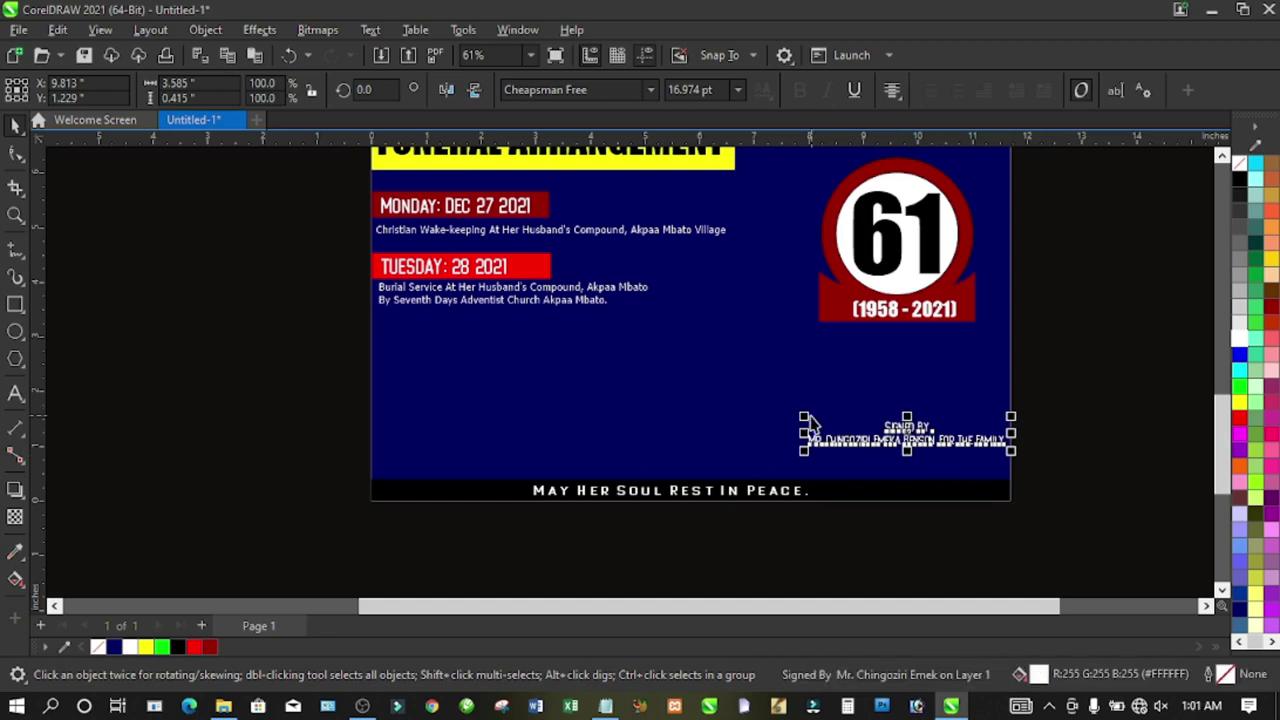
{"action": "left_click_drag", "start_coordinate": [806, 424], "coordinate": [785, 418]}
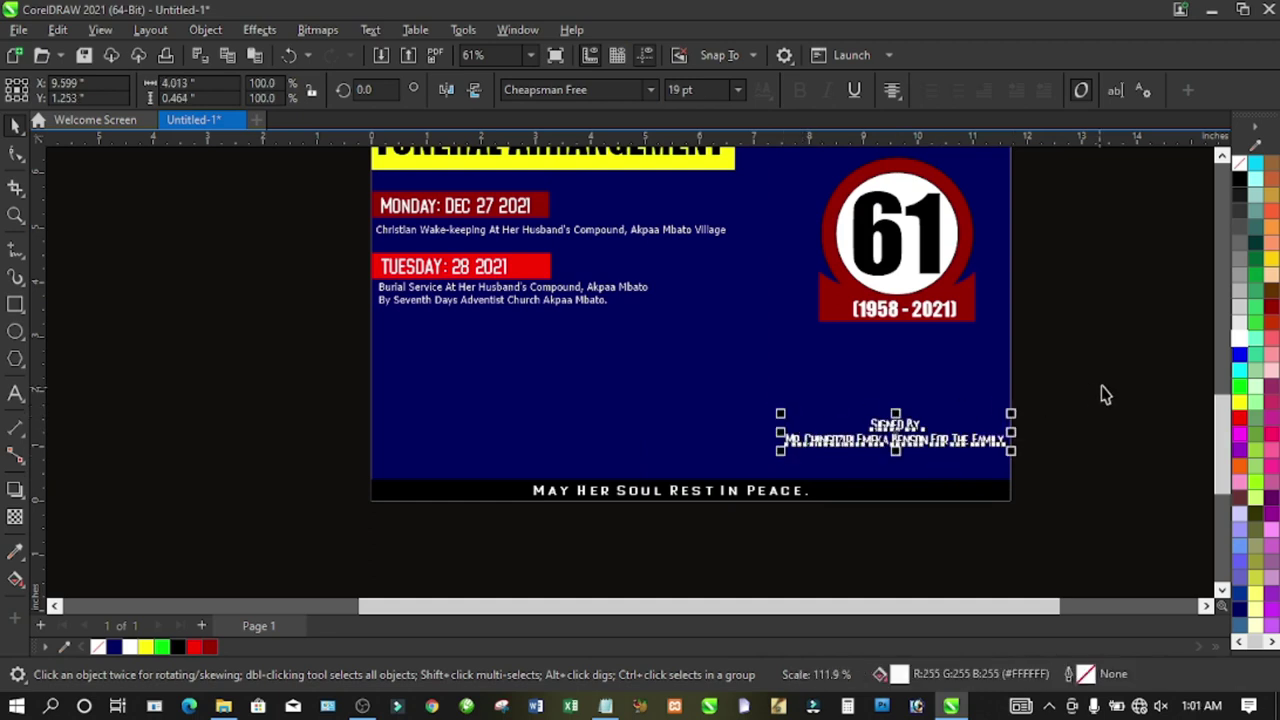
{"action": "left_click", "coordinate": [1100, 391]}
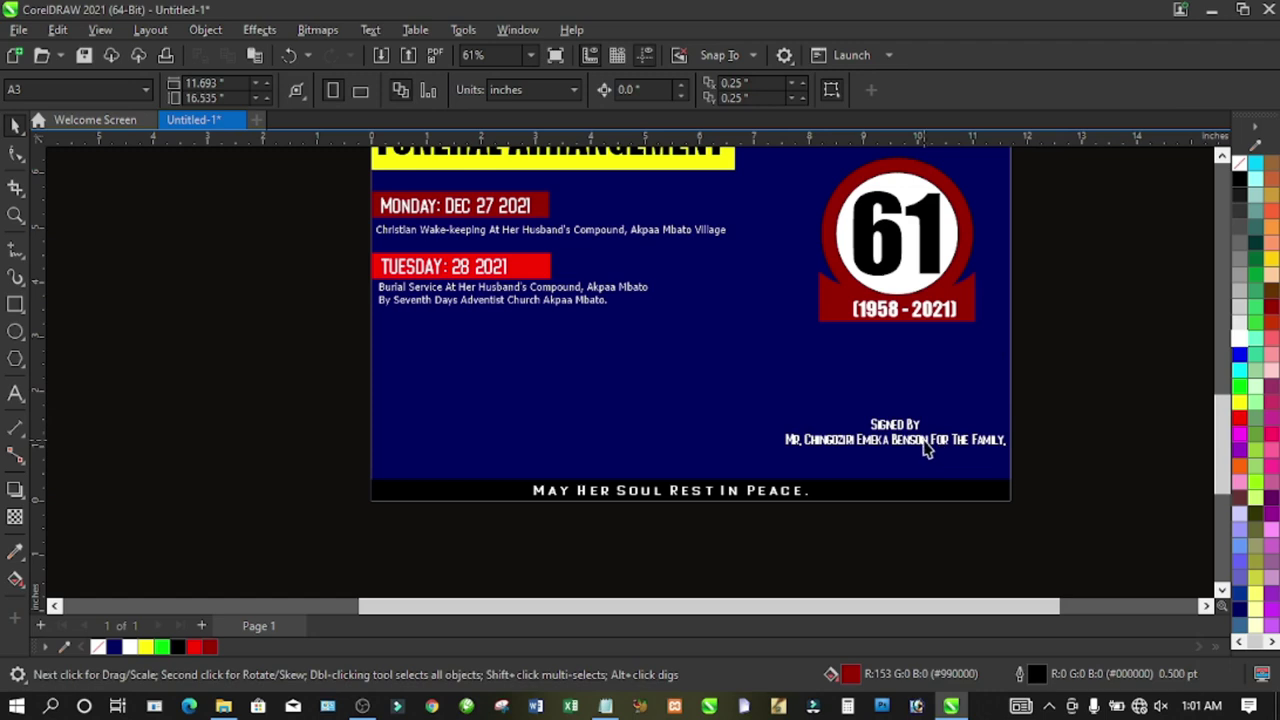
{"action": "left_click", "coordinate": [926, 450]}
{"action": "left_click", "coordinate": [16, 152]}
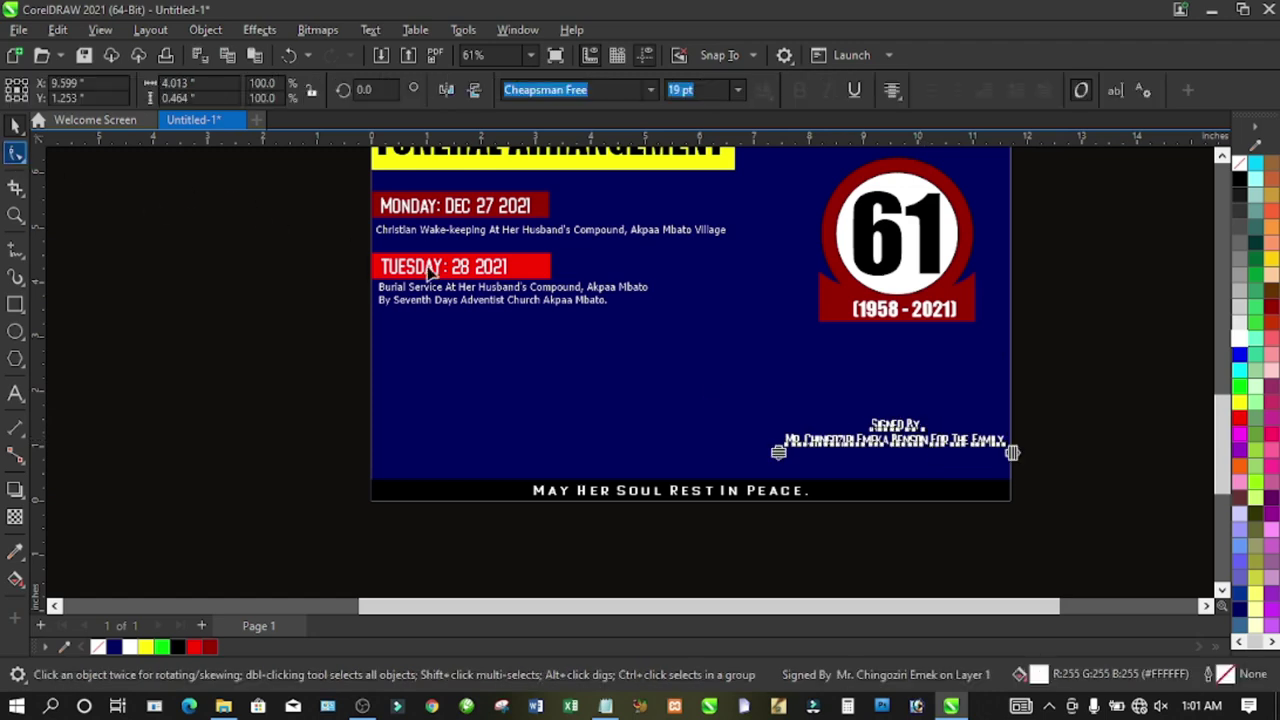
{"action": "left_click_drag", "start_coordinate": [1012, 452], "coordinate": [1035, 465]}
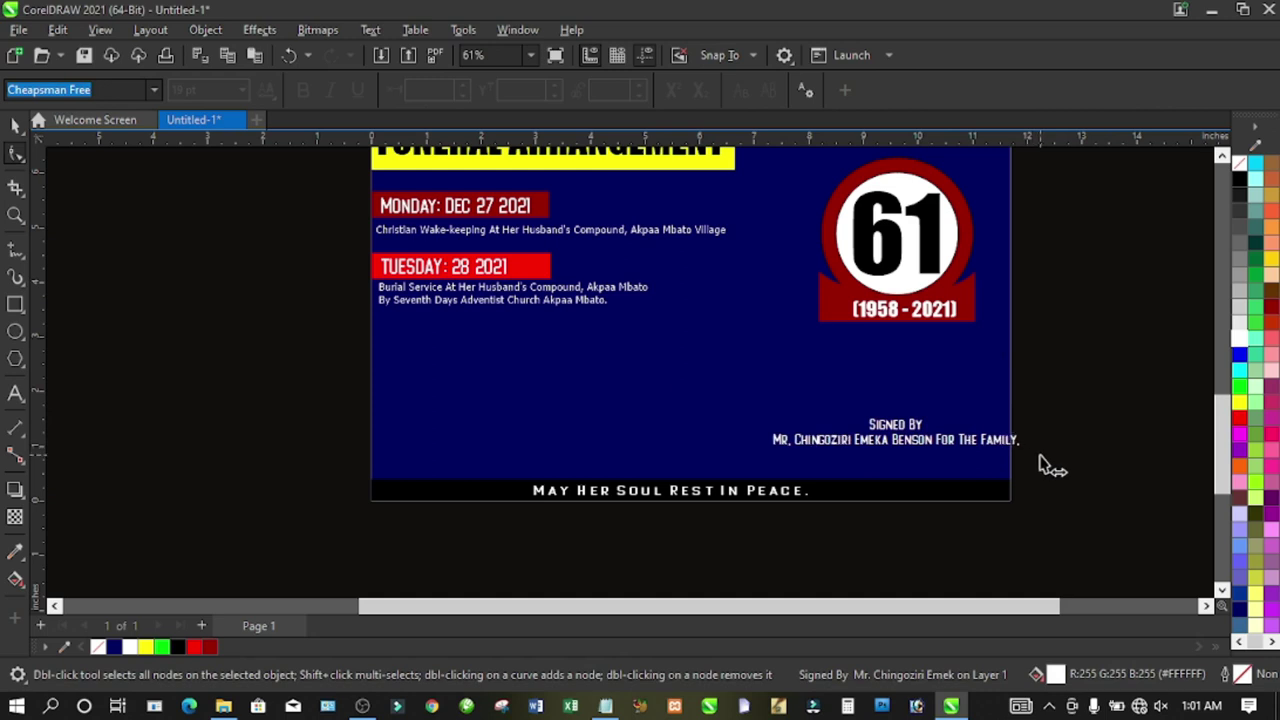
- Move the Signed By text slightly lower and check the poster in full-screen preview
{"action": "left_click", "coordinate": [12, 125]}
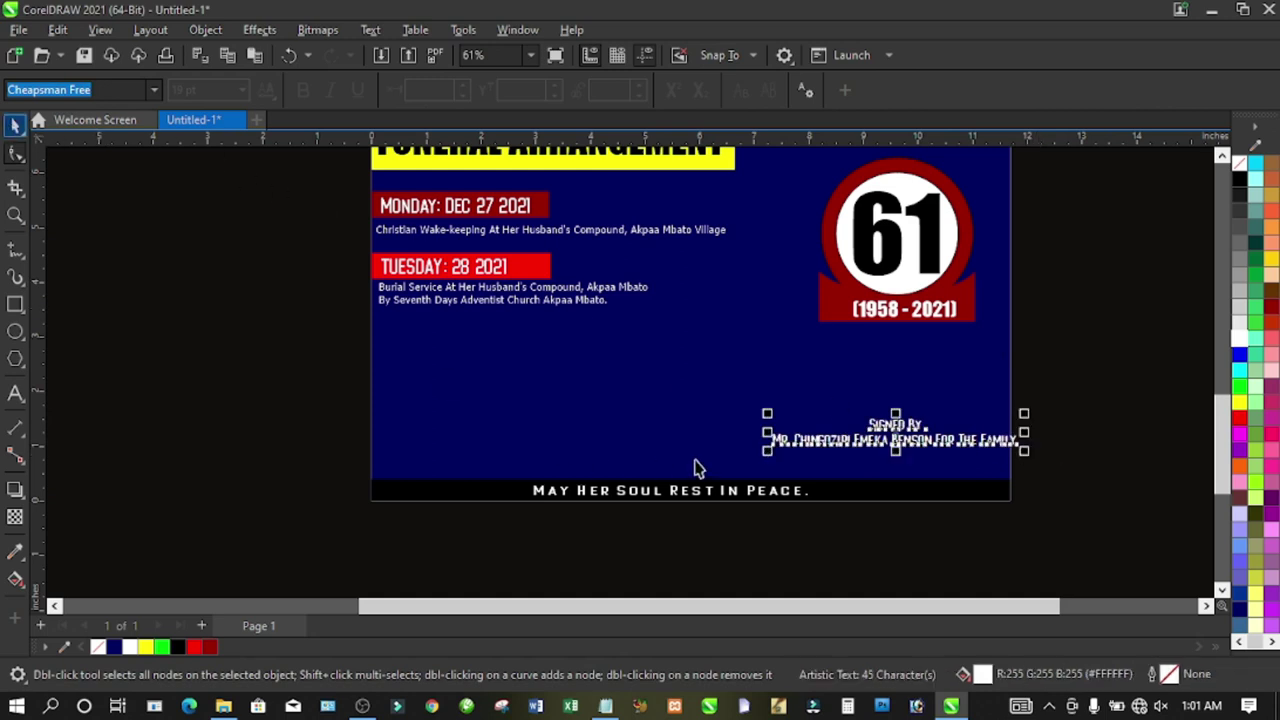
{"action": "left_click_drag", "start_coordinate": [878, 448], "coordinate": [887, 466]}
{"action": "left_click", "coordinate": [1066, 430]}
{"action": "key", "text": "F9"}
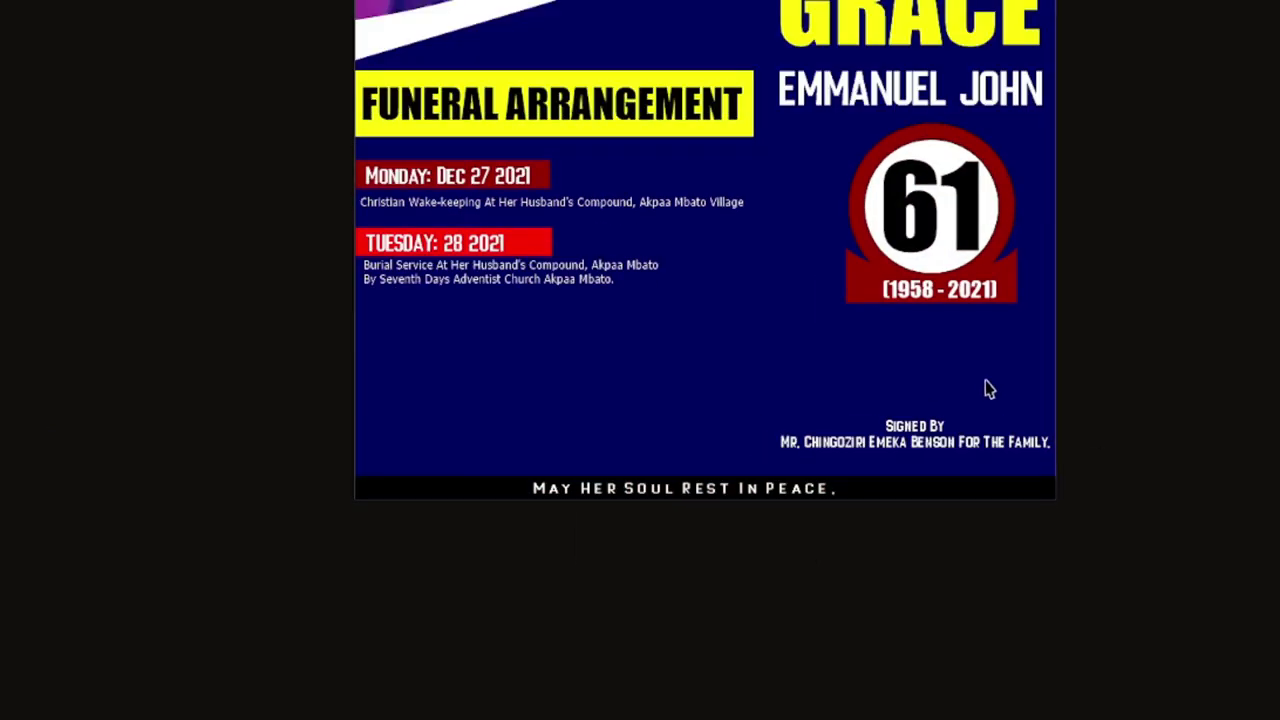
{"action": "left_click", "coordinate": [1146, 380]}
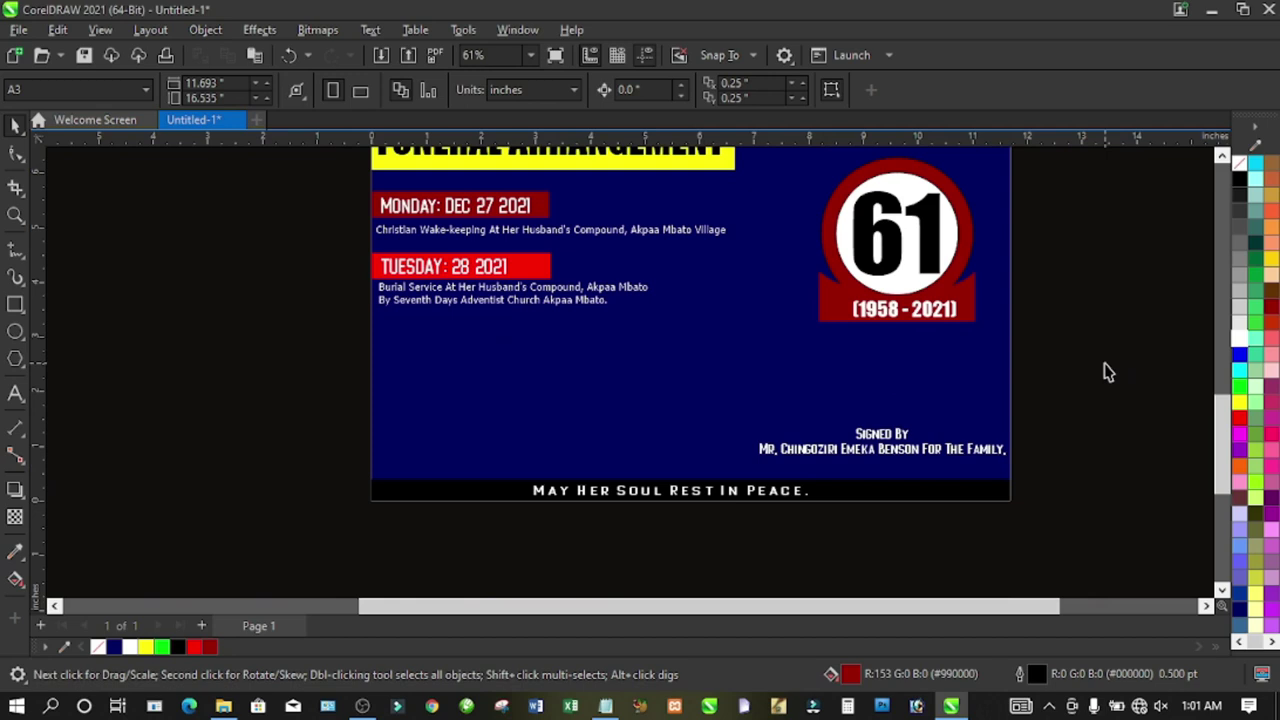
- Open the sign-off text for editing and browse the font list, leaving the font unchanged
{"action": "left_click", "coordinate": [908, 430]}
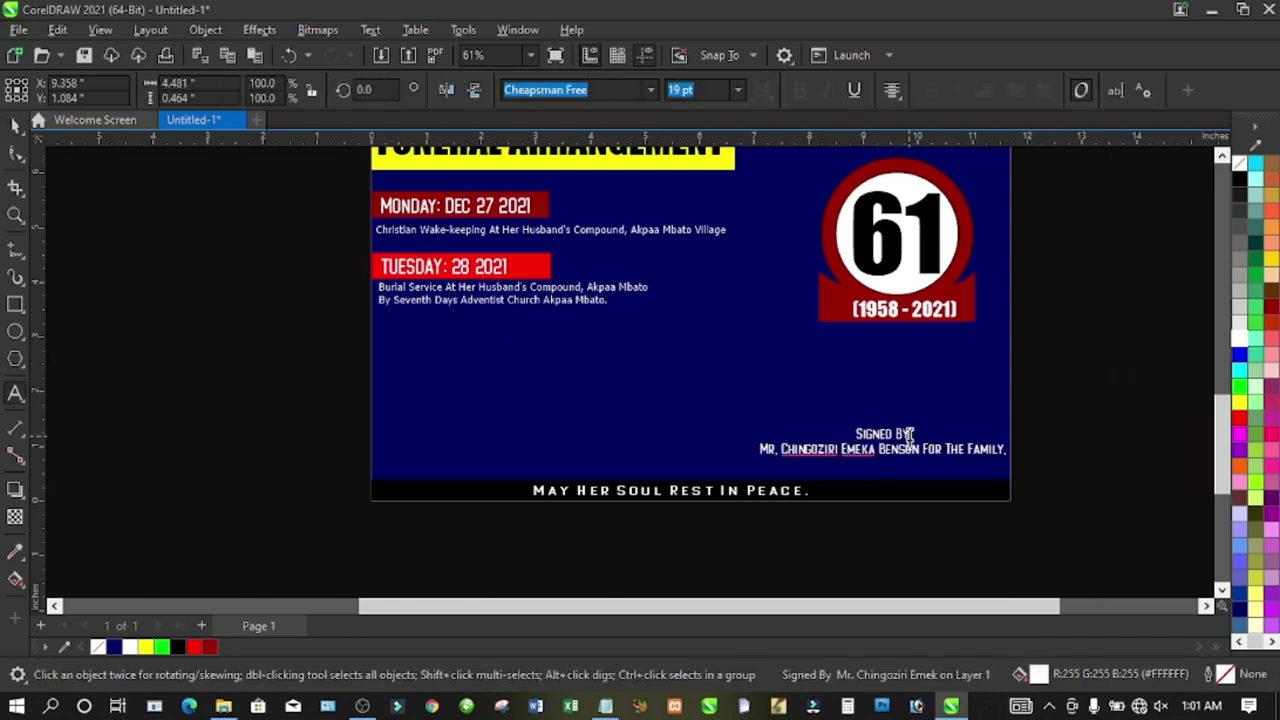
{"action": "double_click", "coordinate": [875, 436]}
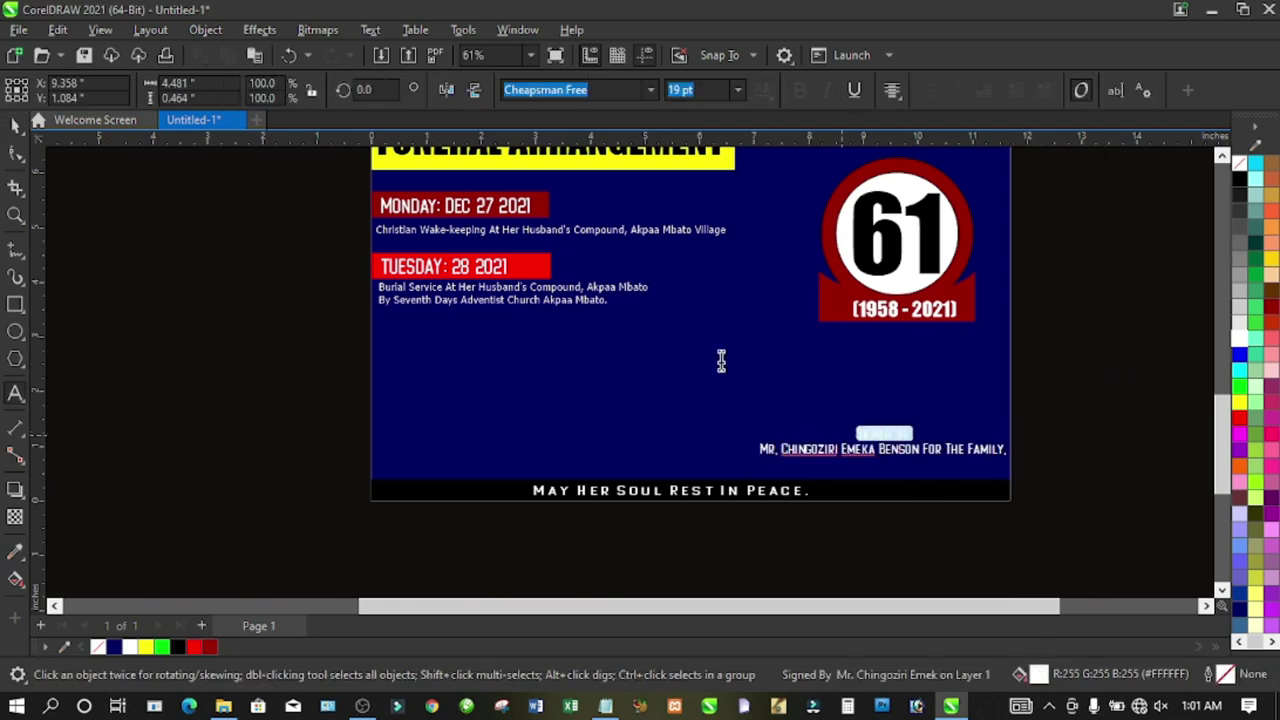
{"action": "left_click", "coordinate": [647, 92]}
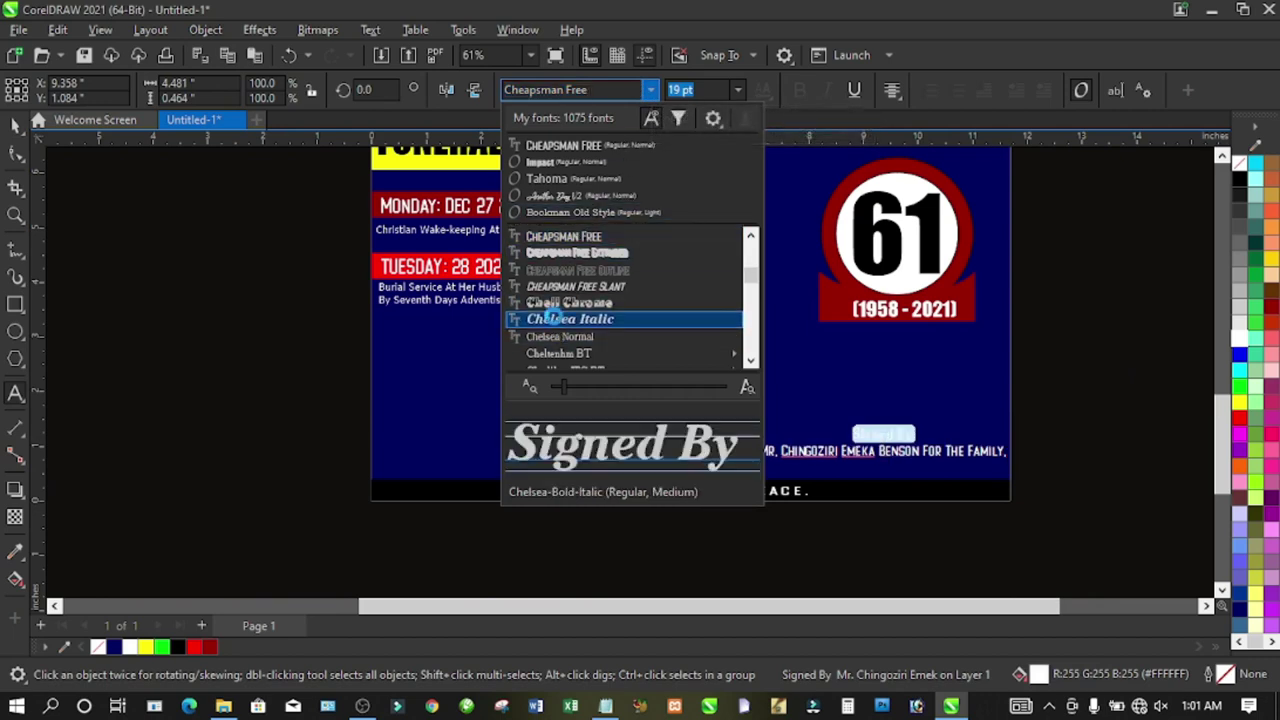
{"action": "key", "text": "Escape"}
{"action": "left_click", "coordinate": [15, 122]}
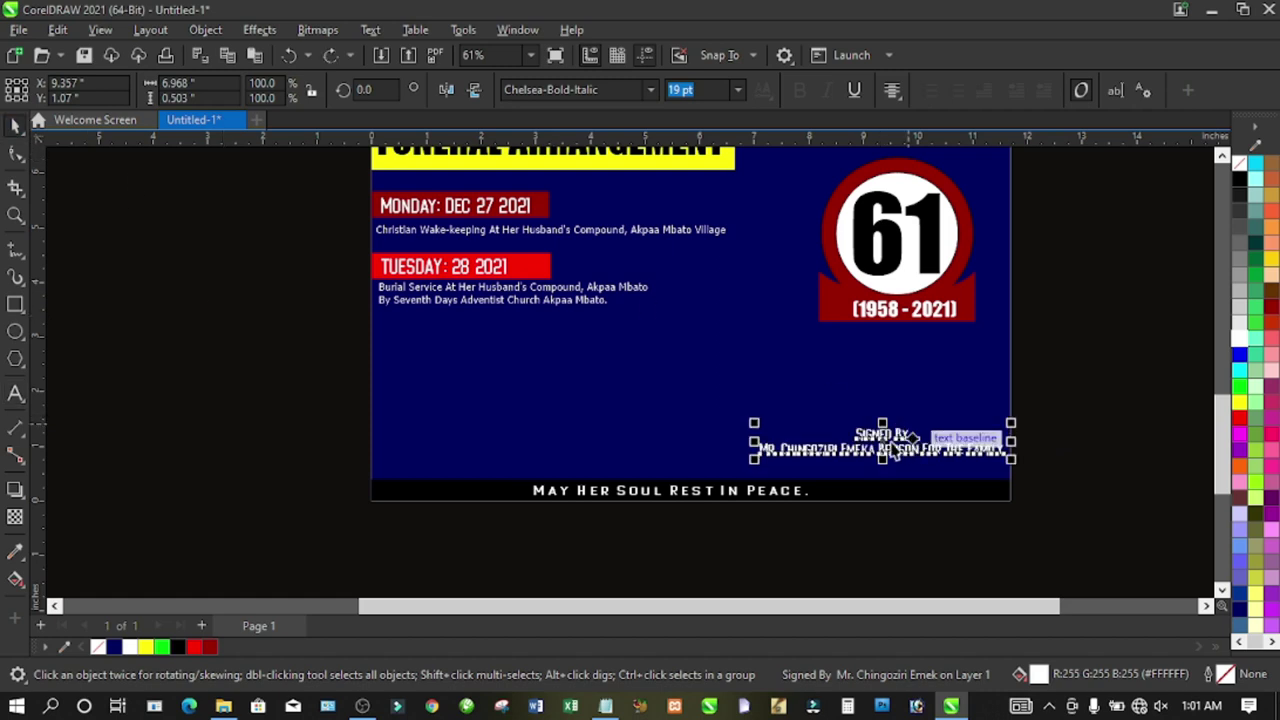
- Select just the words Signed By and set them in Script MT Bold
{"action": "double_click", "coordinate": [918, 440]}
{"action": "left_click_drag", "start_coordinate": [921, 433], "coordinate": [856, 433]}
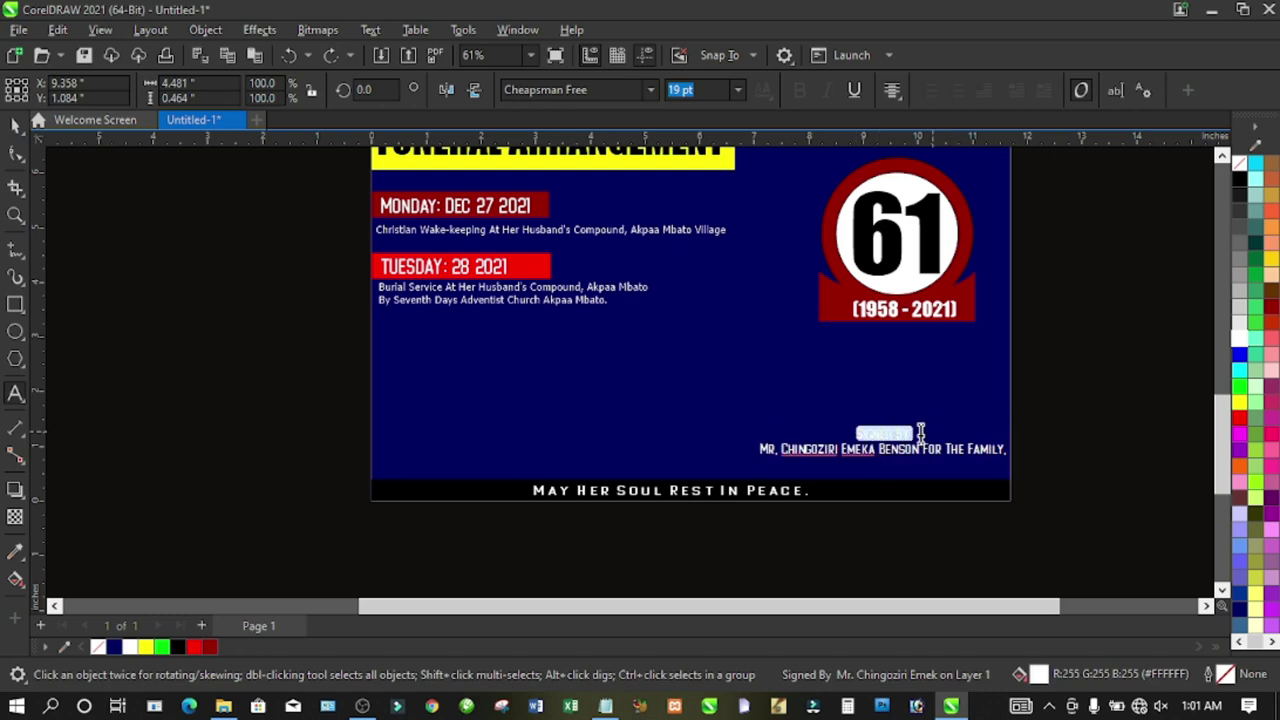
{"action": "left_click", "coordinate": [650, 89]}
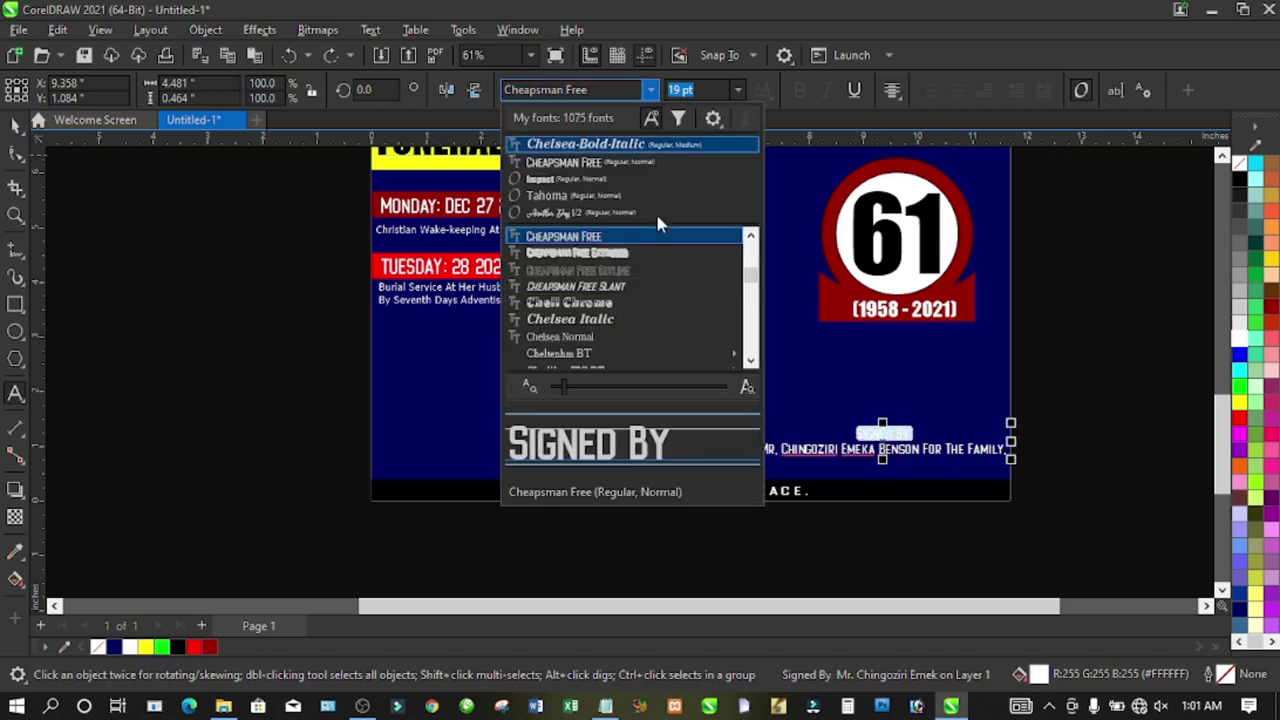
{"action": "left_click", "coordinate": [651, 90]}
{"action": "type", "text": "Script MT Bold"}
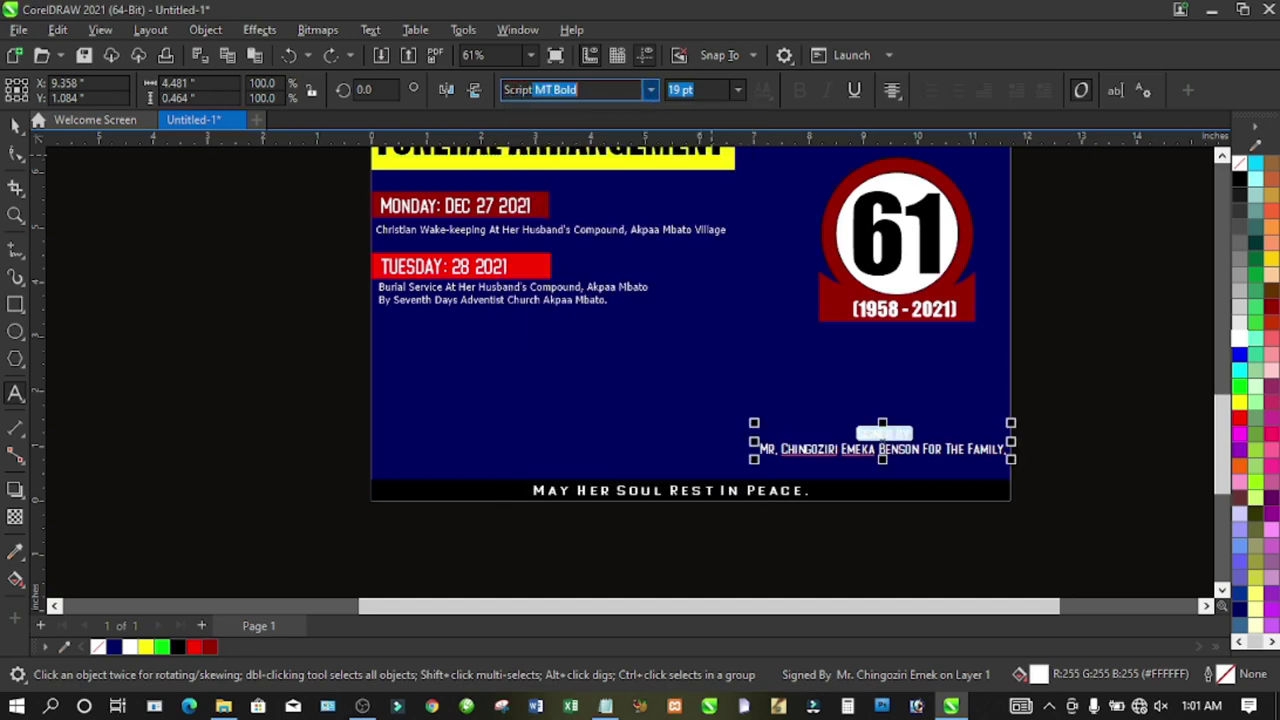
{"action": "key", "text": "Return"}
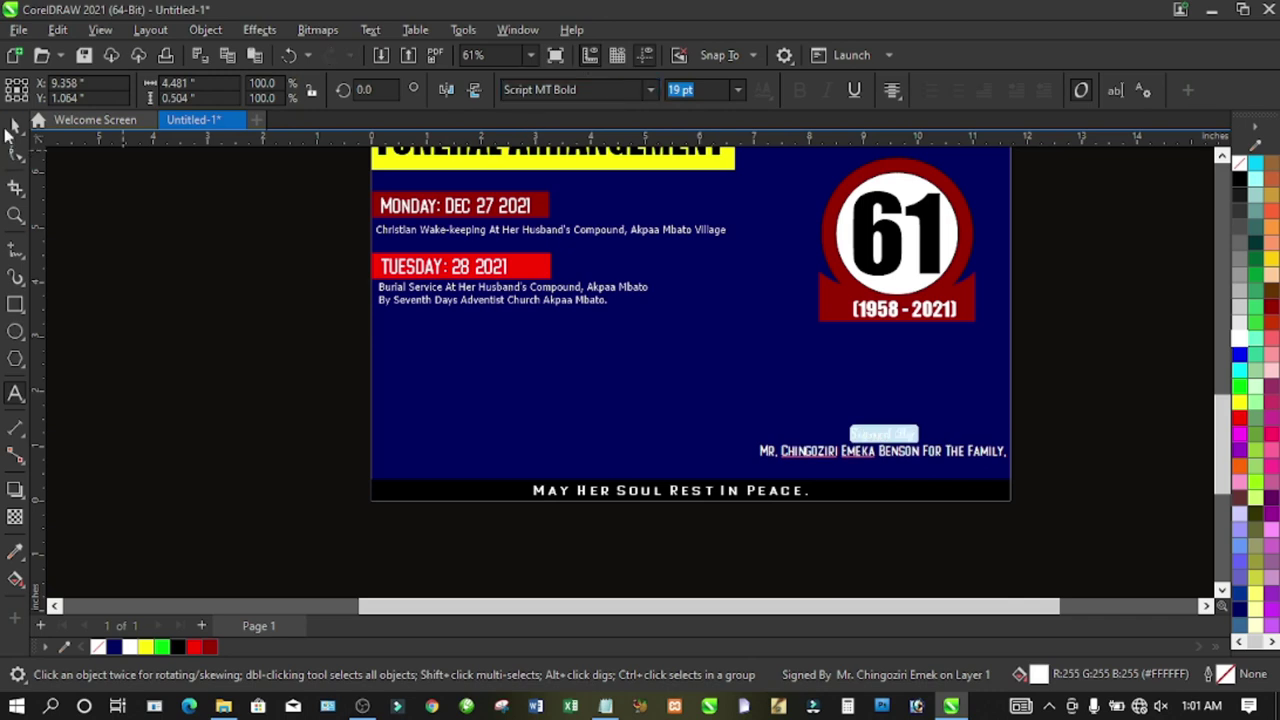
{"action": "left_click", "coordinate": [17, 120]}
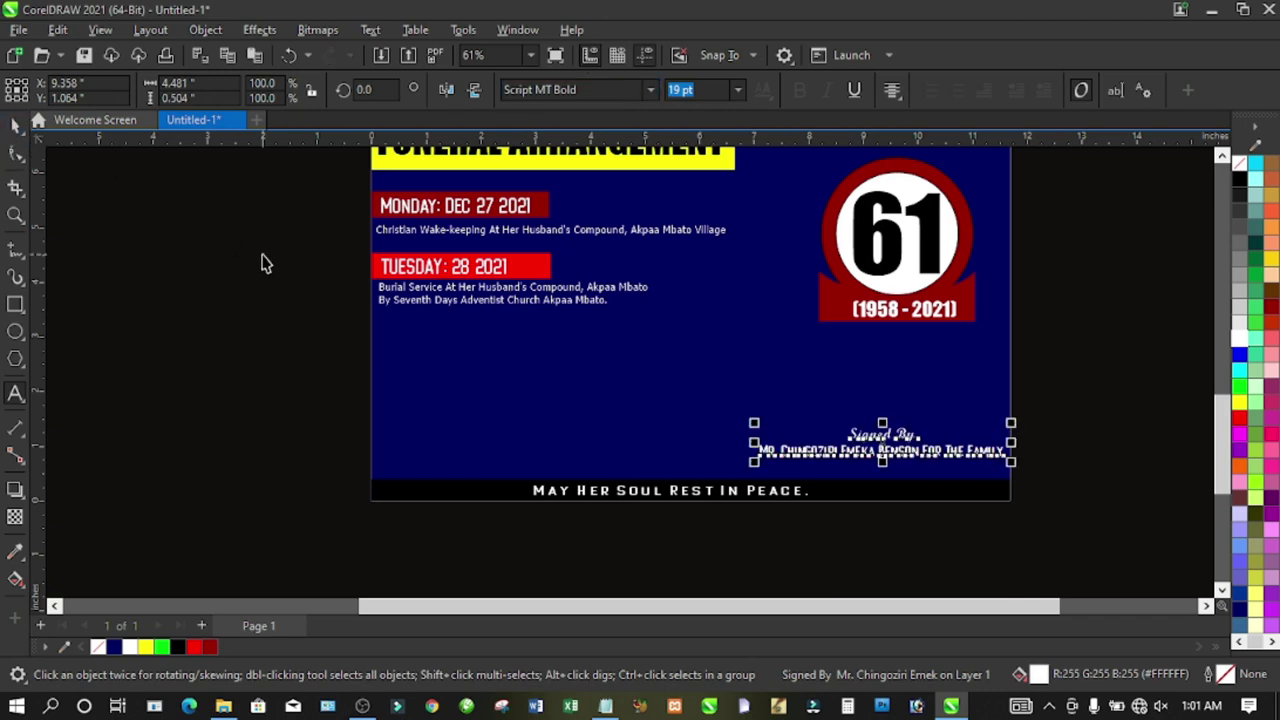
{"action": "left_click", "coordinate": [1058, 370]}
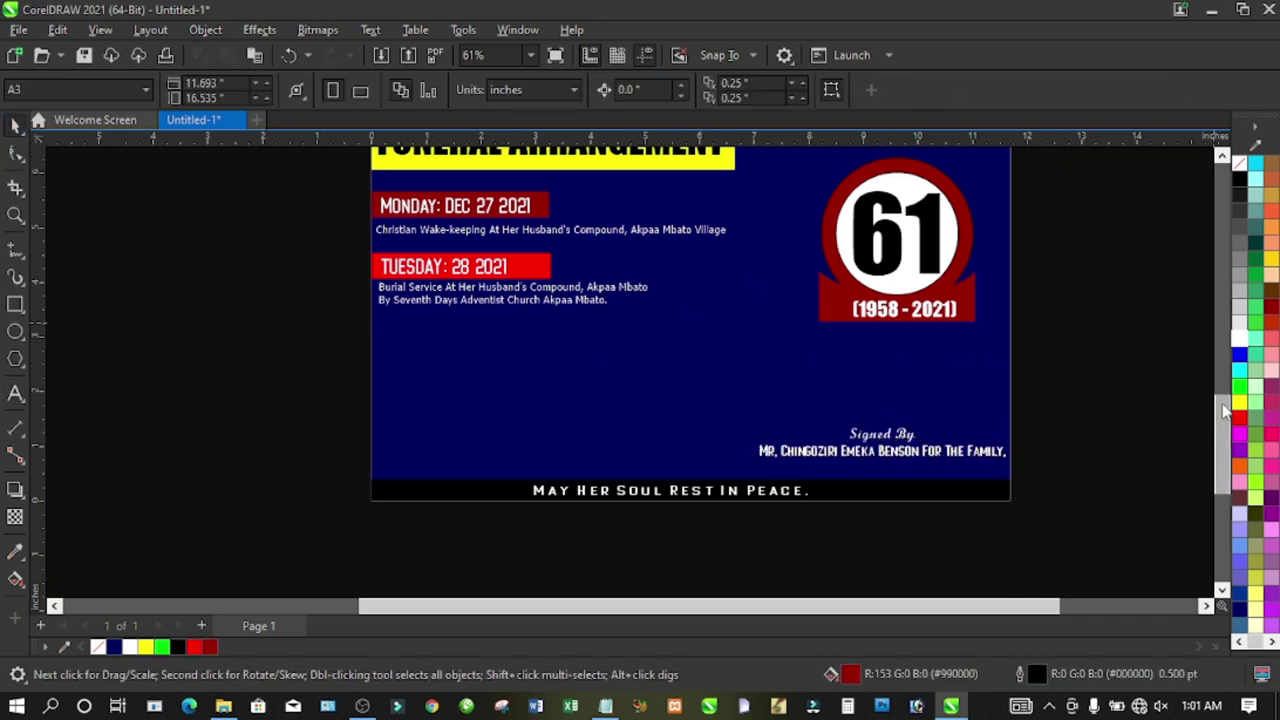
{"action": "scroll", "coordinate": [1228, 395], "scroll_direction": "up", "scroll_amount": 2}
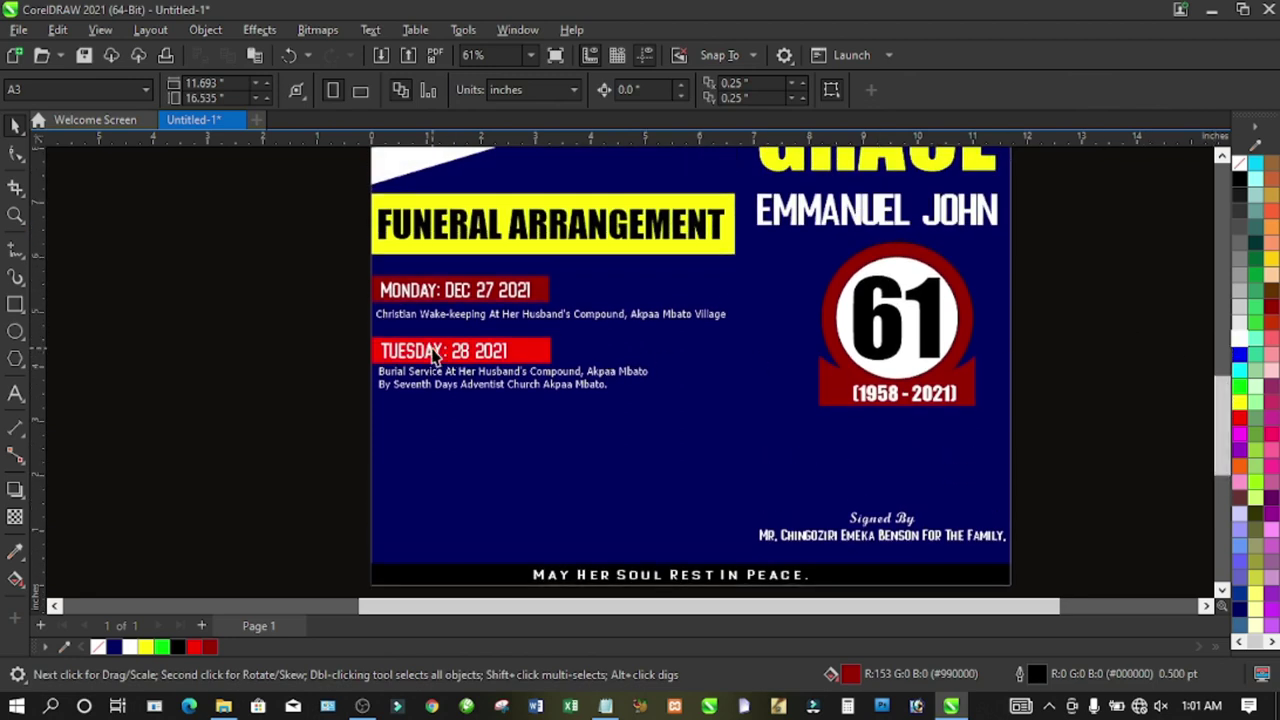
- Scale the Tuesday burial-service text up to about 20.9 pt and move it slightly lower
{"action": "left_click", "coordinate": [490, 393]}
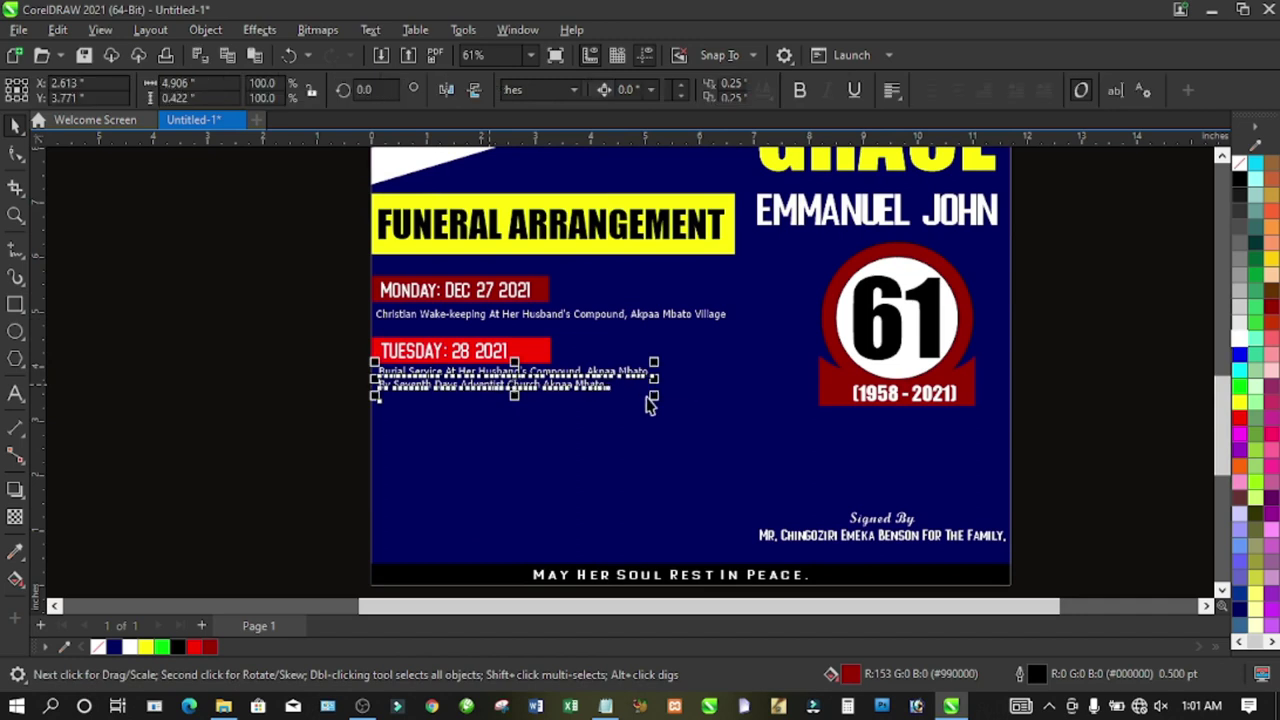
{"action": "left_click_drag", "start_coordinate": [654, 393], "coordinate": [783, 460]}
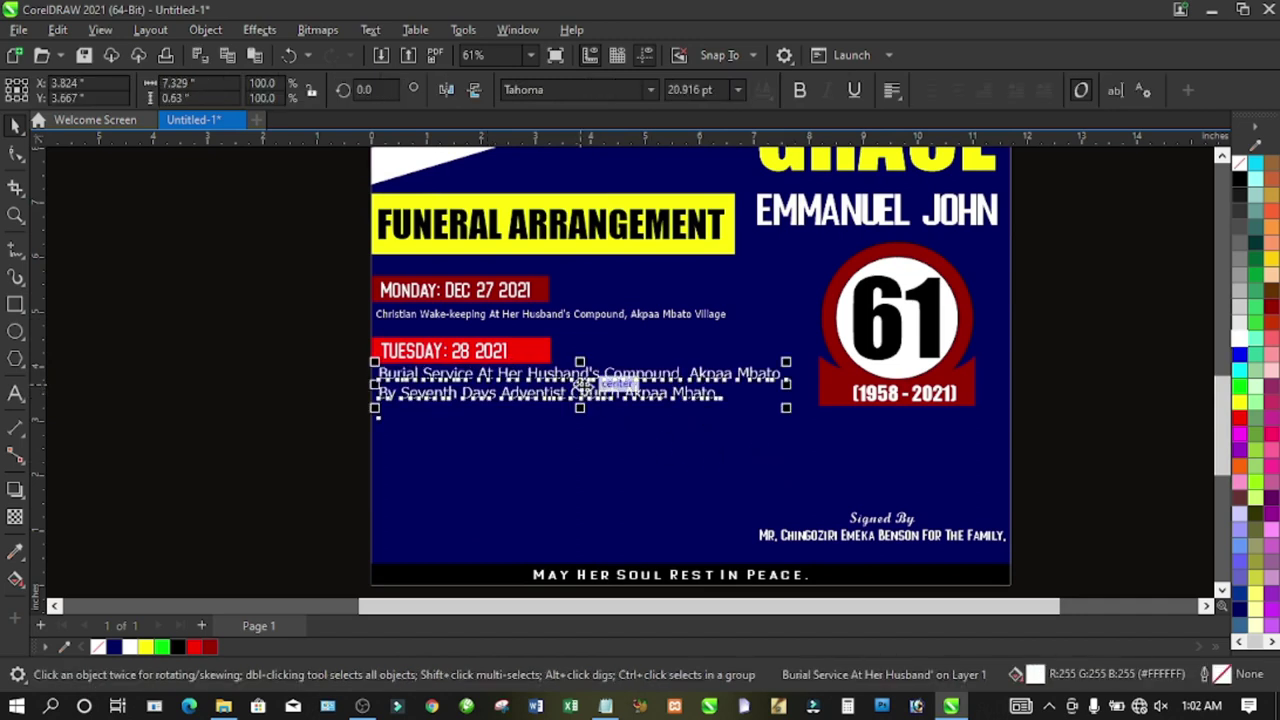
{"action": "left_click_drag", "start_coordinate": [584, 383], "coordinate": [586, 402]}
{"action": "left_click", "coordinate": [317, 343]}
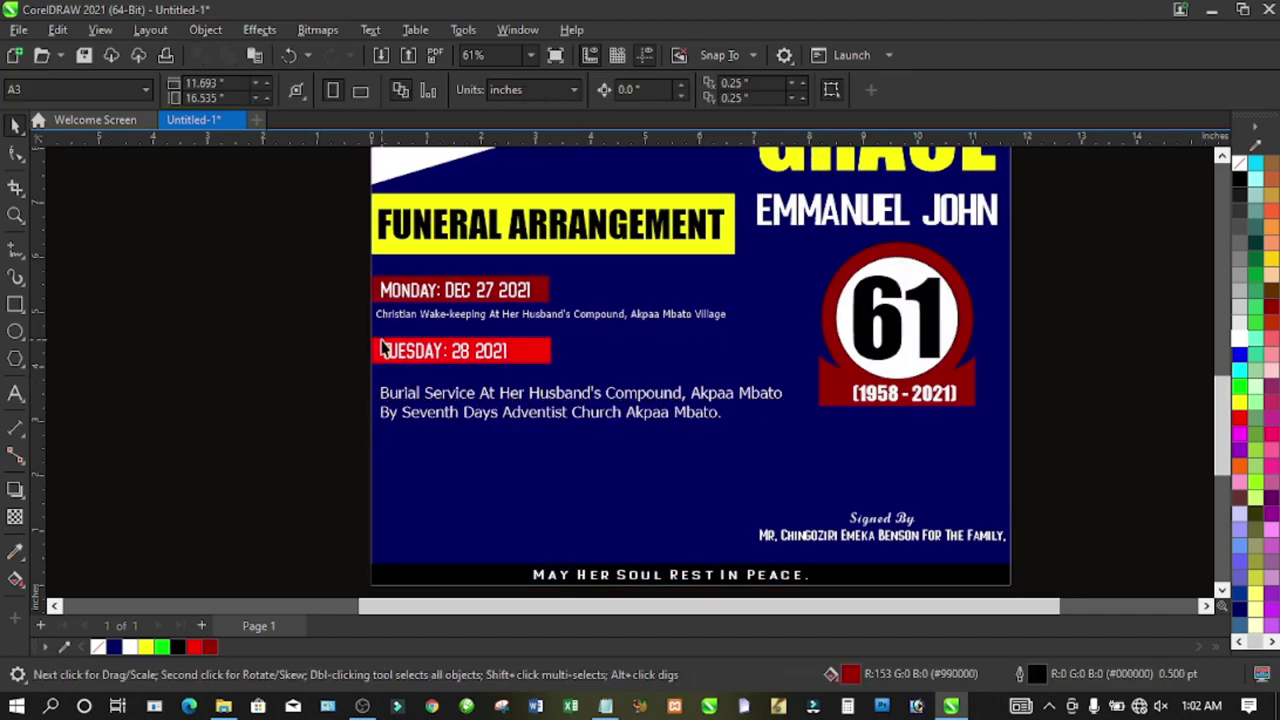
{"action": "left_click", "coordinate": [519, 420]}
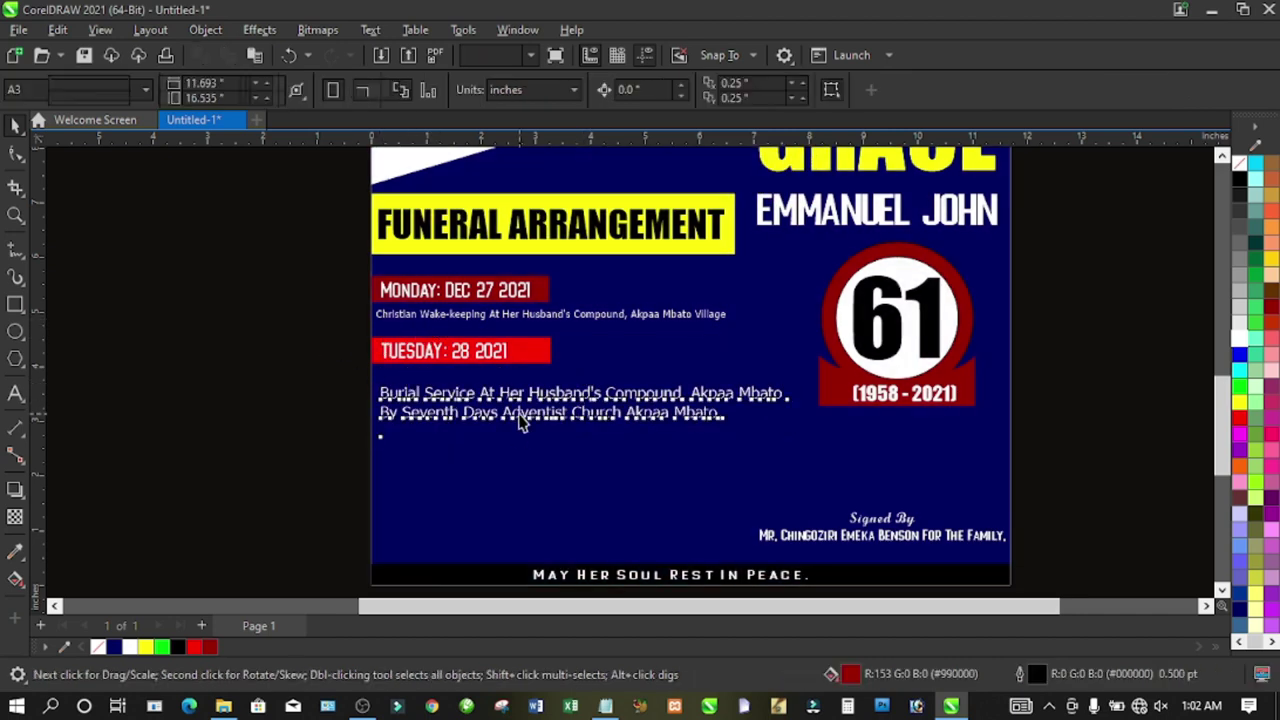
- Copy the 20.916 pt size from the burial text and apply it to the wake-keeping text
{"action": "right_click", "coordinate": [704, 90]}
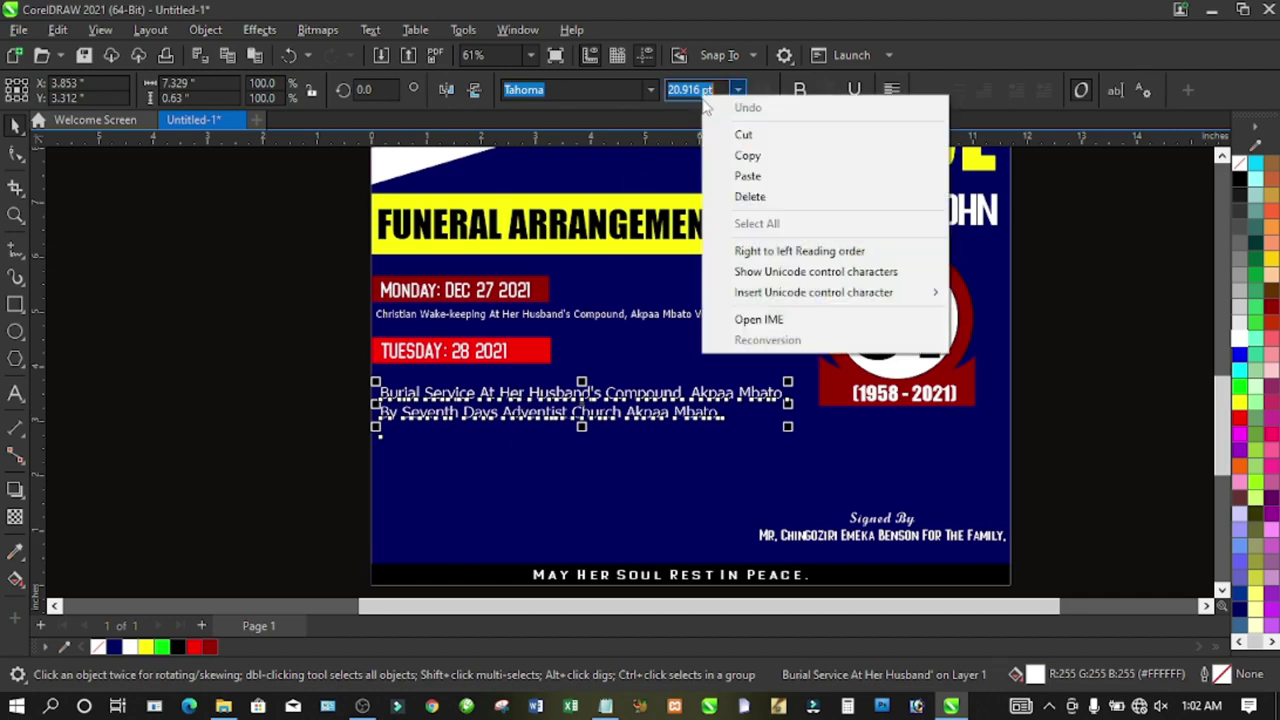
{"action": "left_click", "coordinate": [748, 154]}
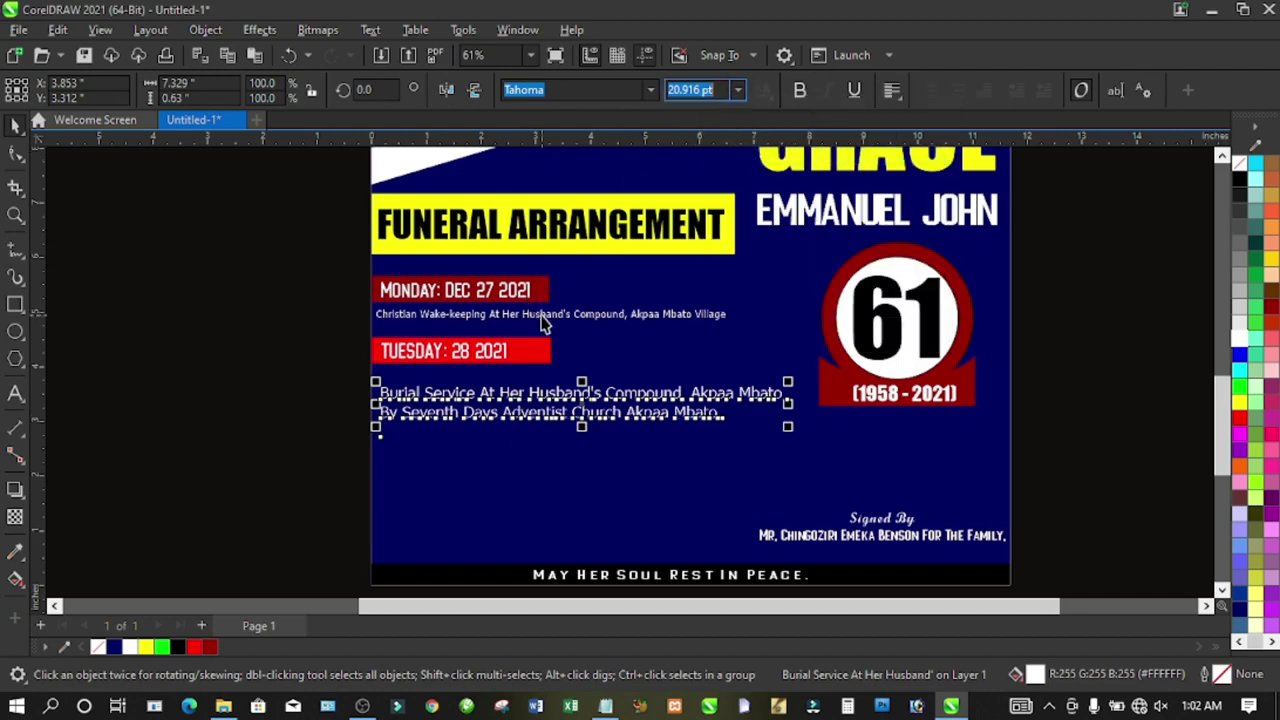
{"action": "left_click", "coordinate": [543, 322]}
{"action": "left_click", "coordinate": [741, 100]}
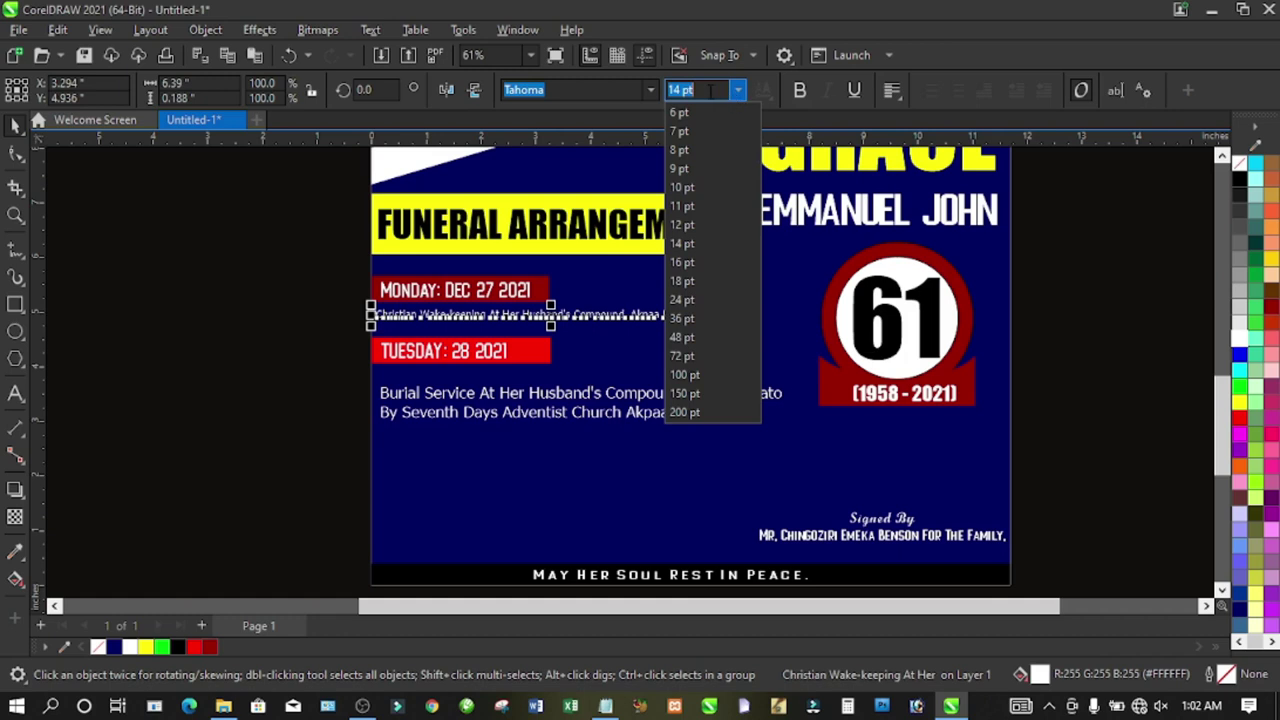
{"action": "key", "text": "Return"}
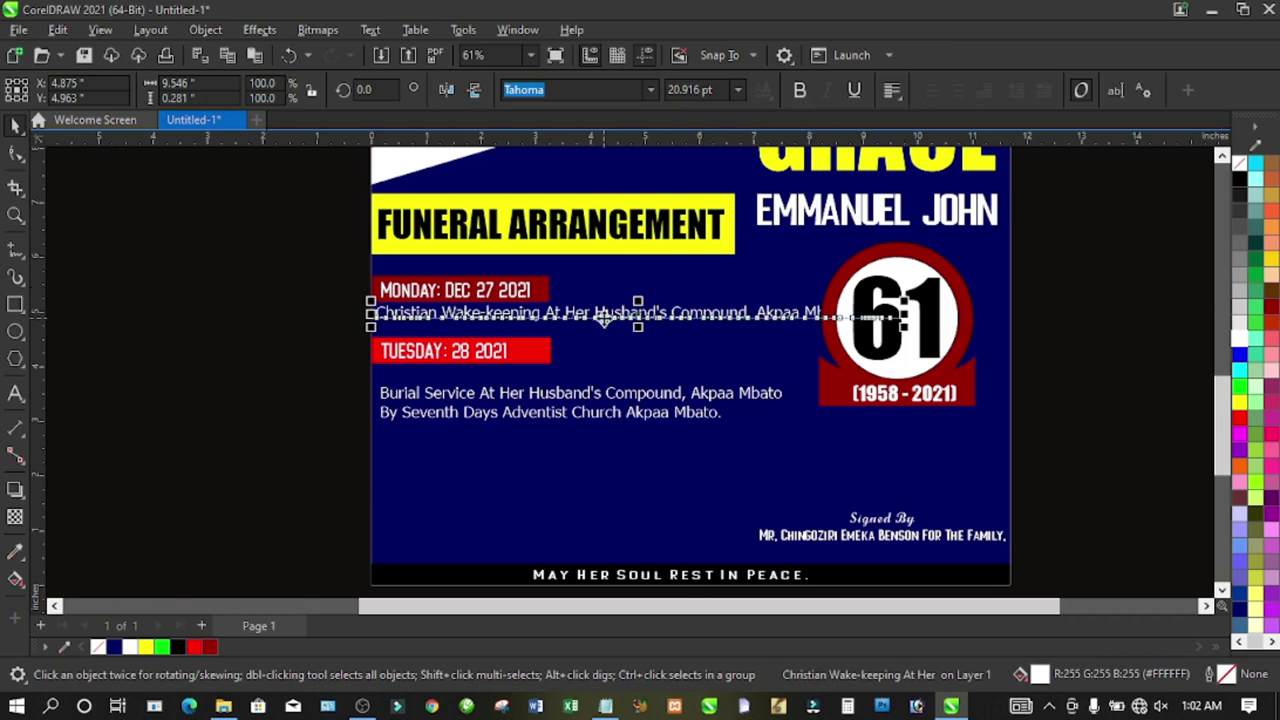
- Wrap the wake-keeping text after 'Compound,' so 'Akpaa Mbato Village' starts a second line
{"action": "left_click", "coordinate": [665, 325]}
{"action": "double_click", "coordinate": [752, 312]}
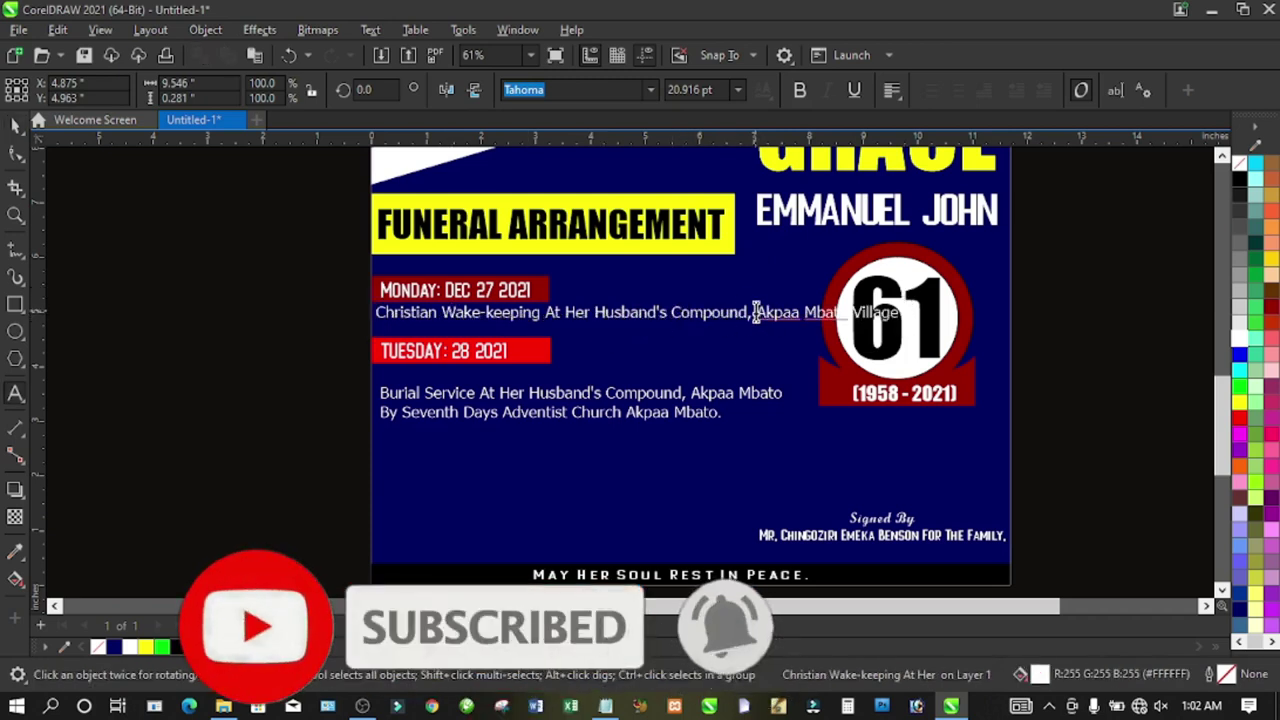
{"action": "key", "text": "Return"}
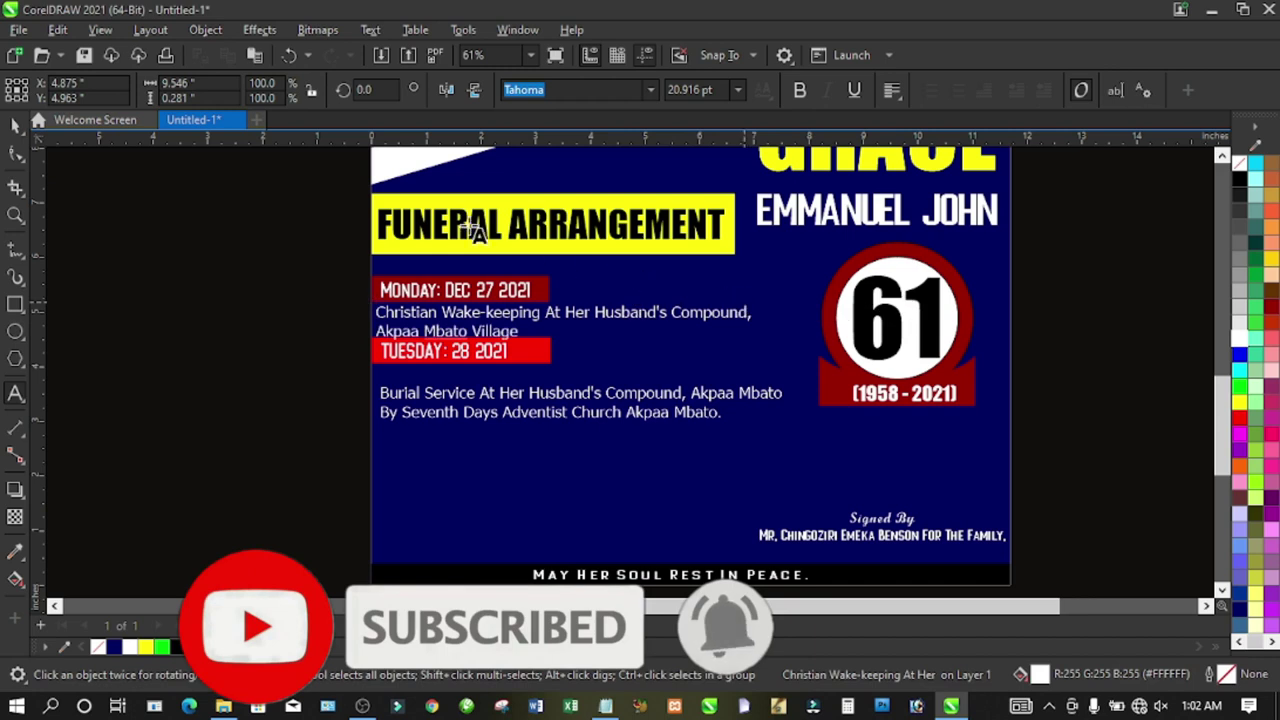
{"action": "left_click", "coordinate": [15, 125]}
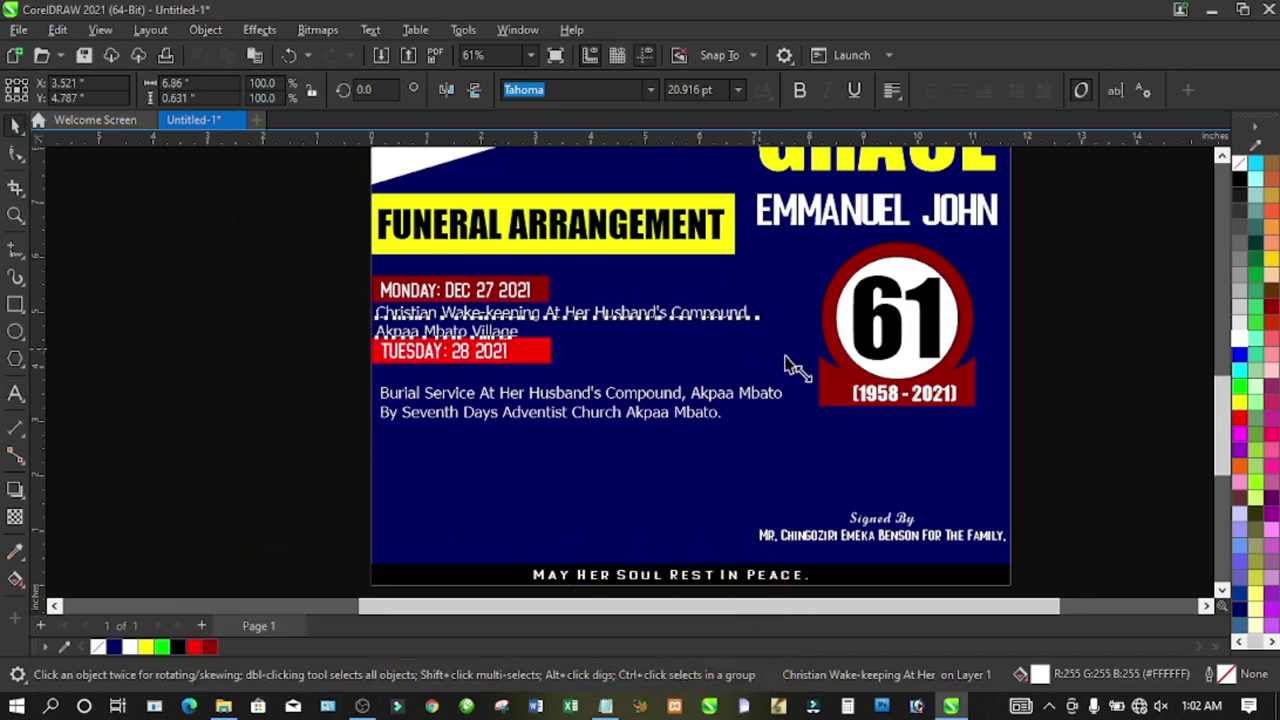
{"action": "left_click", "coordinate": [291, 366]}
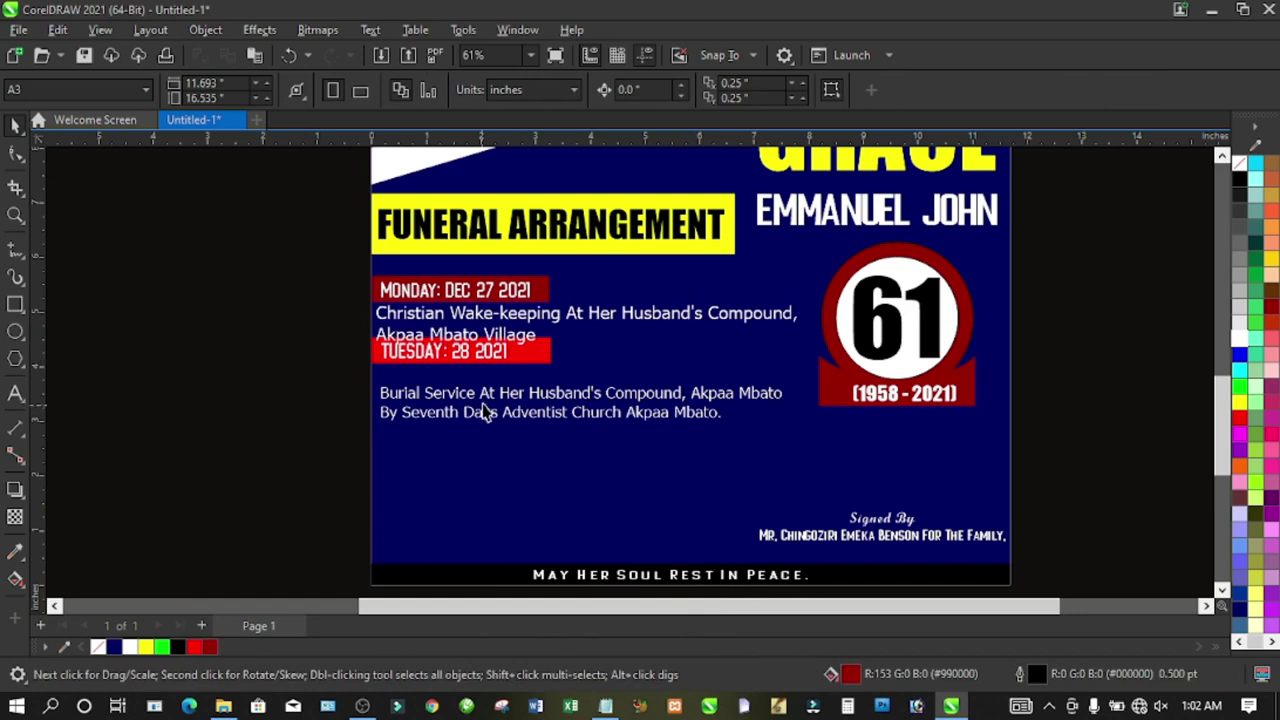
- Move the burial-service text and the TUESDAY date text further down
{"action": "left_click_drag", "start_coordinate": [535, 423], "coordinate": [530, 440]}
{"action": "left_click", "coordinate": [285, 395]}
{"action": "left_click_drag", "start_coordinate": [458, 353], "coordinate": [466, 390]}
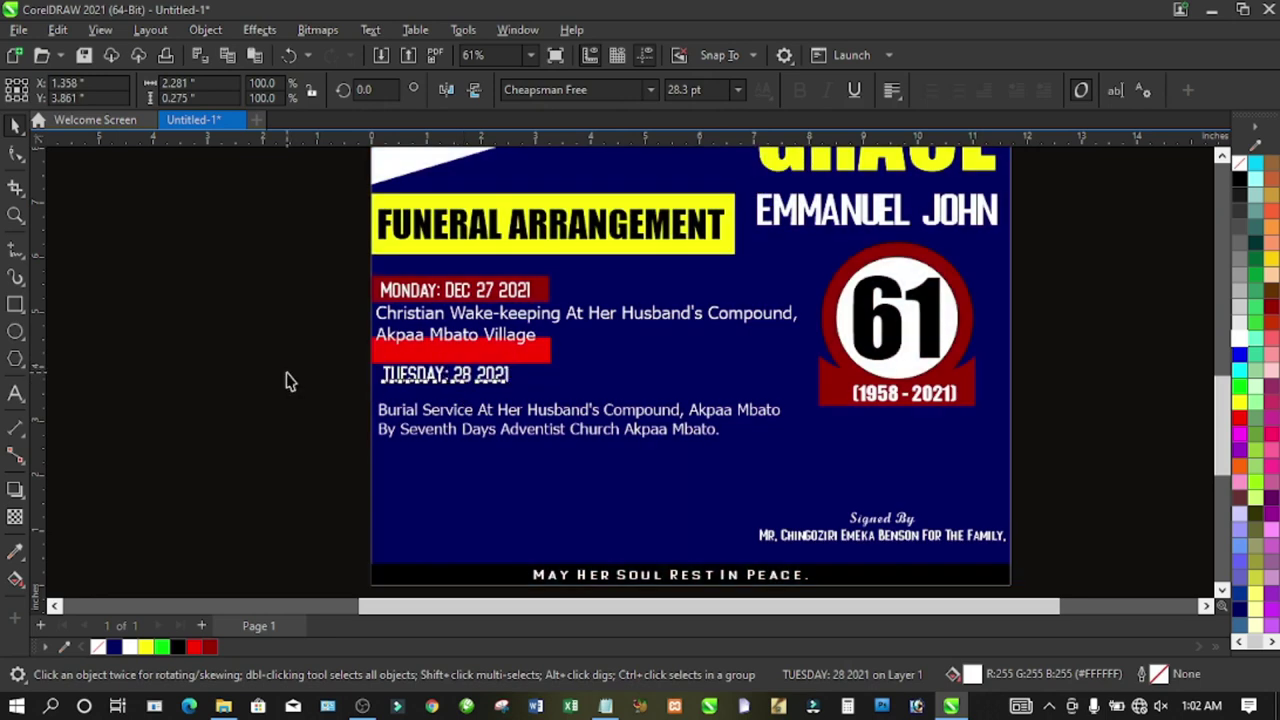
- Nudge the red rectangle behind TUESDAY slightly lower
{"action": "left_click", "coordinate": [286, 377]}
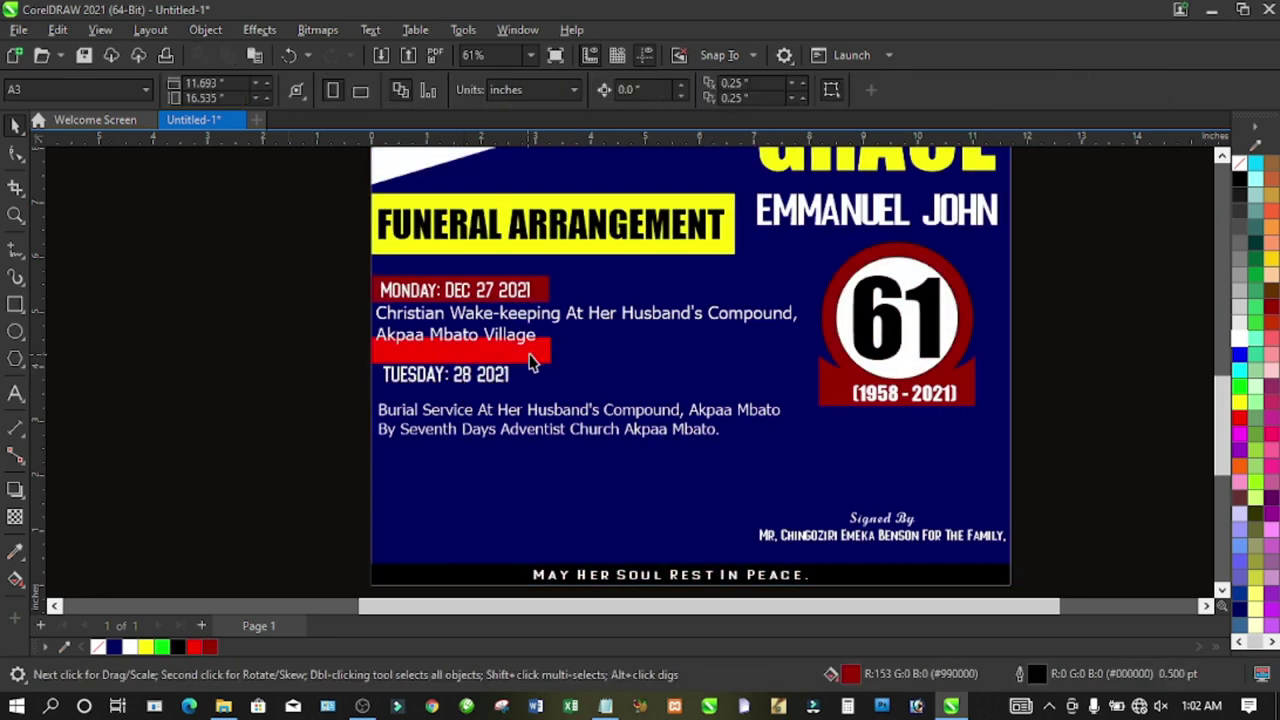
{"action": "left_click", "coordinate": [517, 354]}
{"action": "left_click", "coordinate": [457, 354], "text": "ctrl"}
{"action": "left_click_drag", "start_coordinate": [463, 387], "coordinate": [465, 390]}
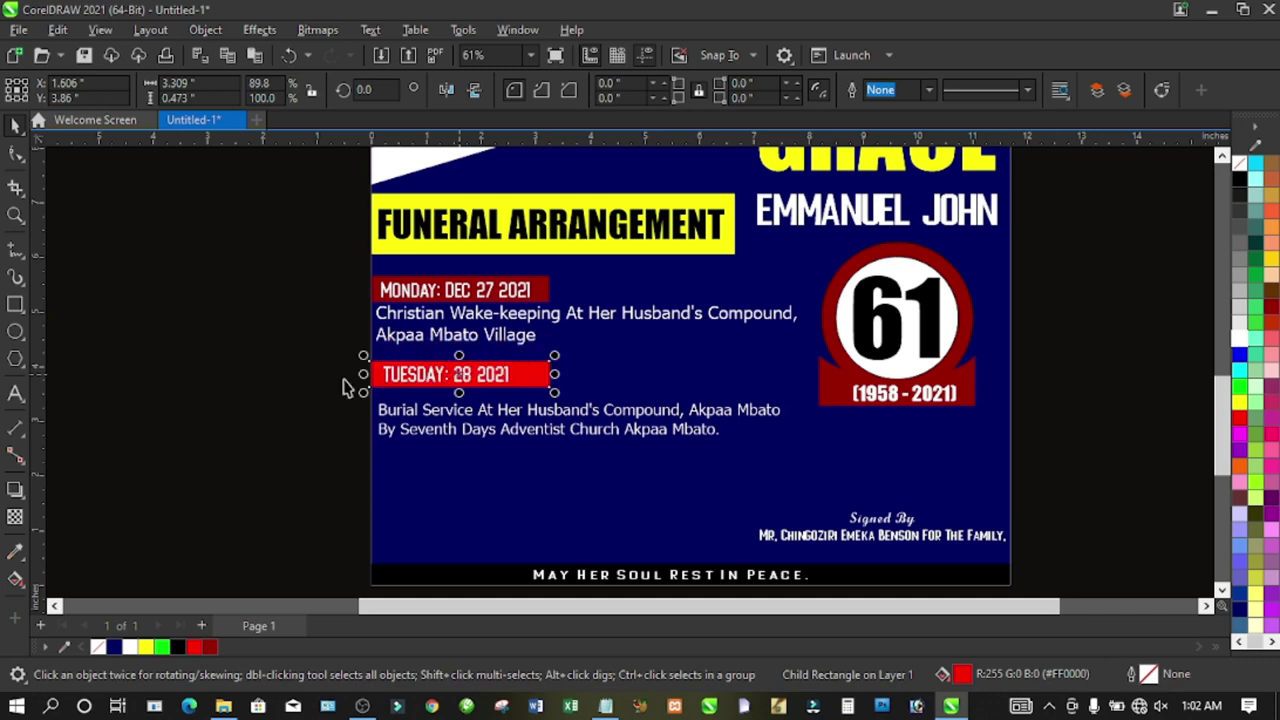
{"action": "left_click", "coordinate": [286, 396]}
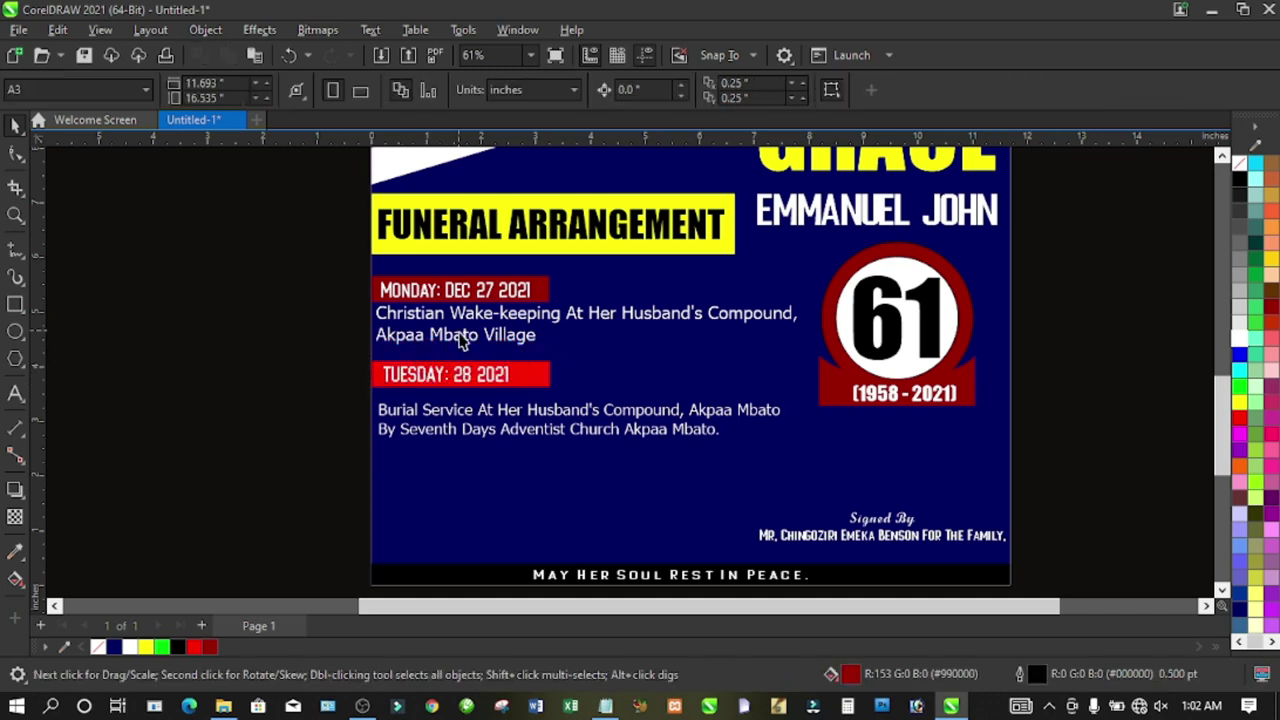
- Move the wake-keeping text slightly lower
{"action": "left_click_drag", "start_coordinate": [463, 345], "coordinate": [465, 349]}
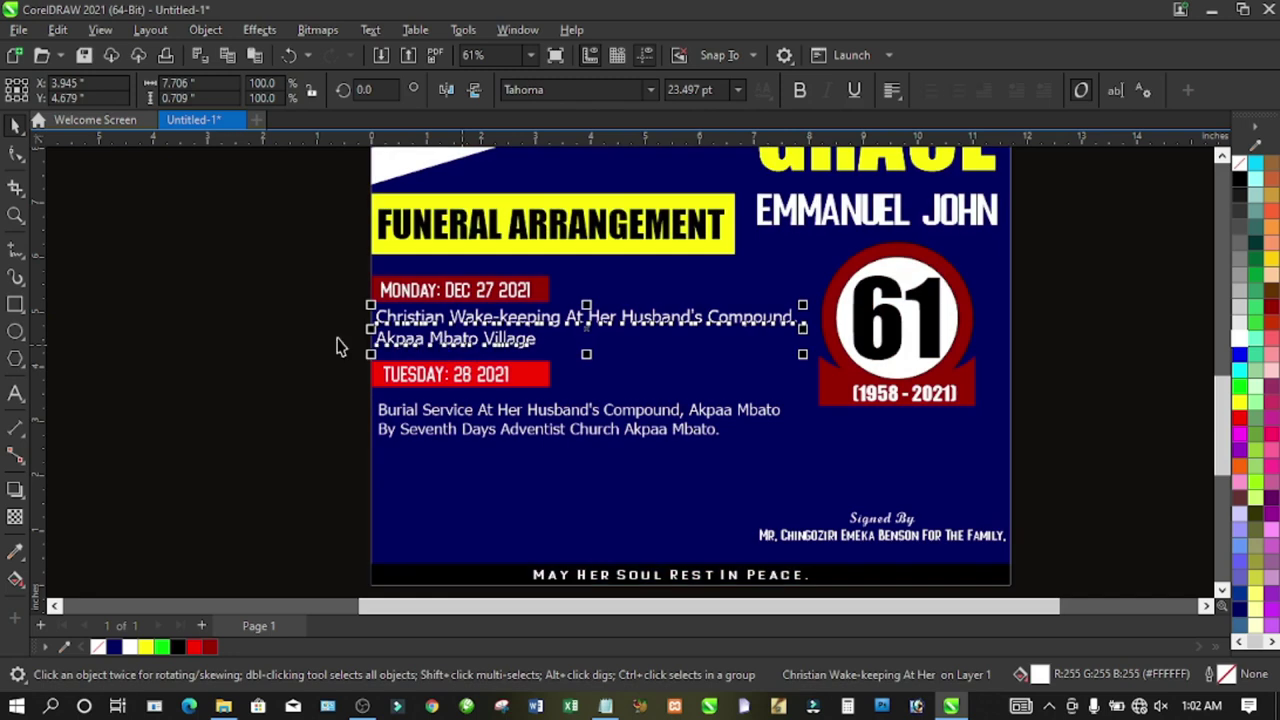
{"action": "left_click", "coordinate": [283, 328]}
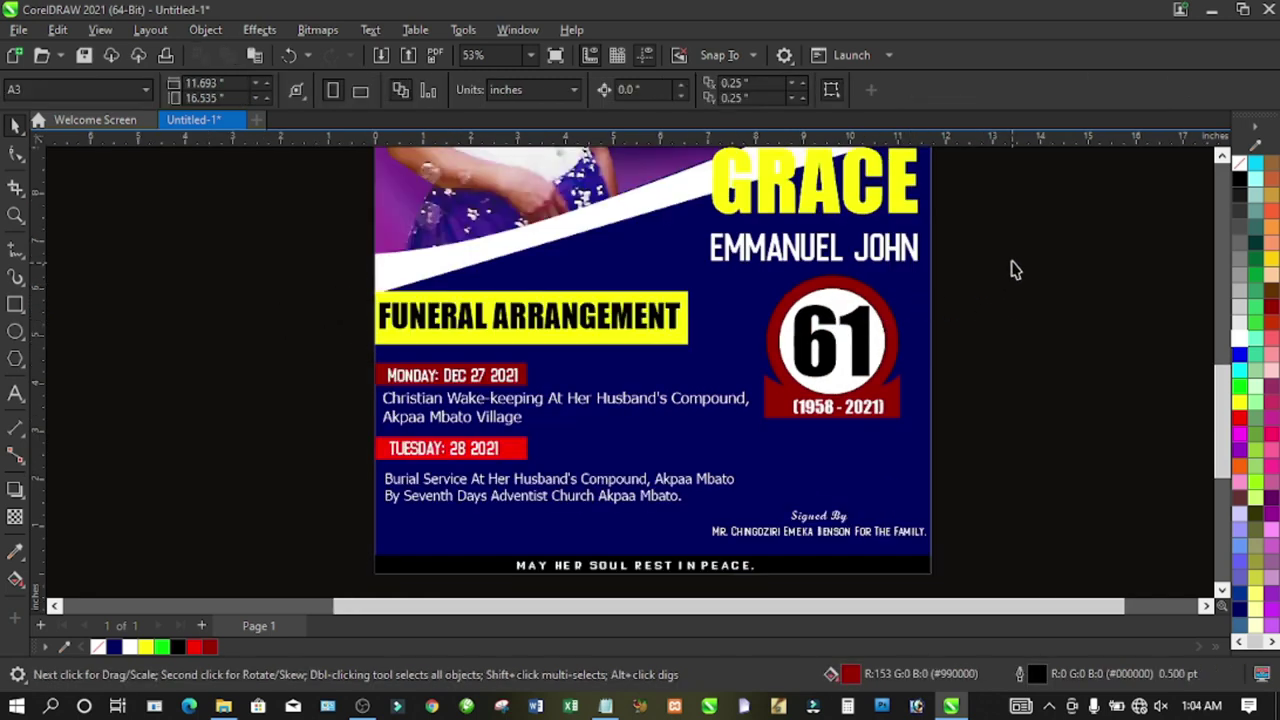
{"action": "left_click_drag", "start_coordinate": [1011, 263], "coordinate": [753, 452]}
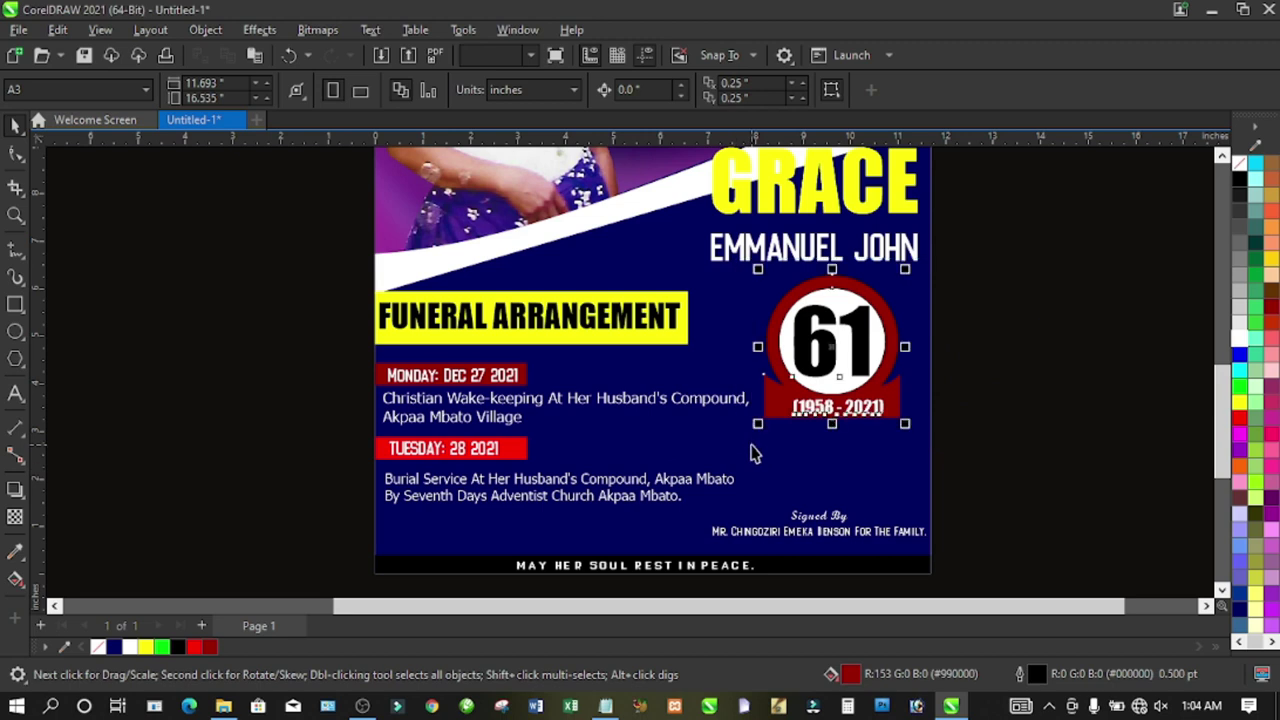
- Group the five 61 badge pieces and move the badge lower
{"action": "key", "text": "ctrl+g"}
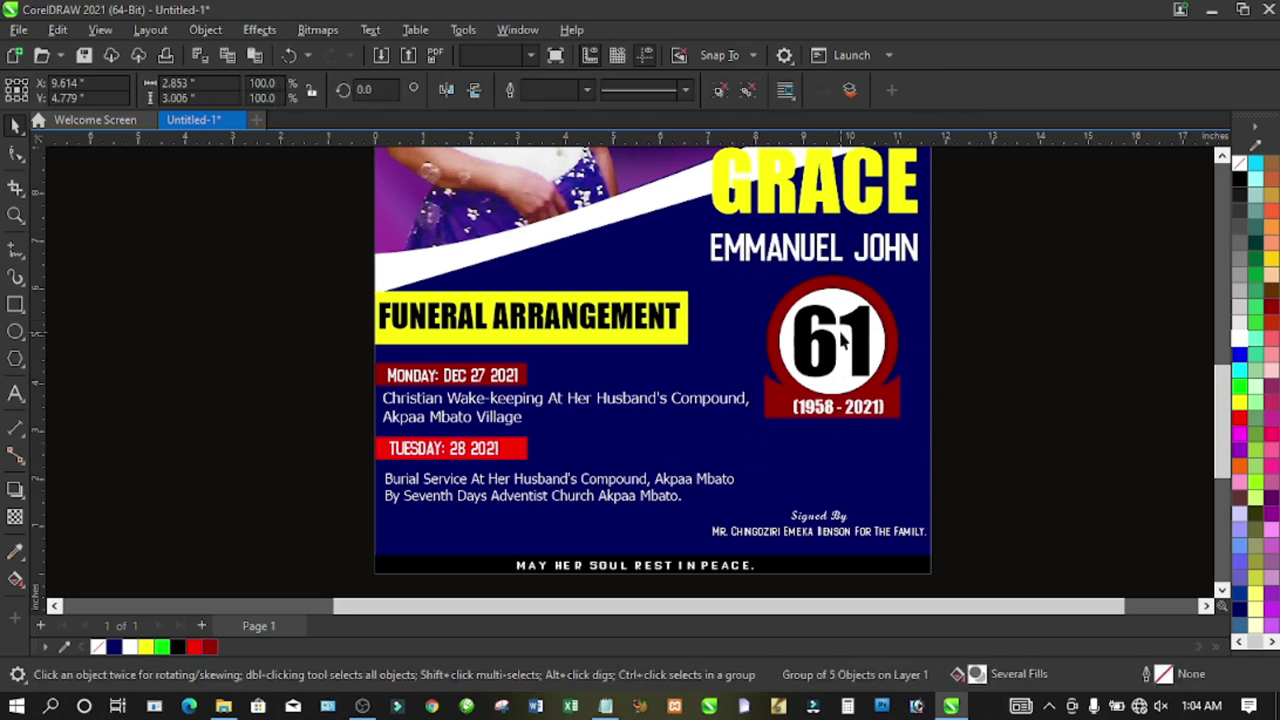
{"action": "left_click_drag", "start_coordinate": [849, 344], "coordinate": [852, 368]}
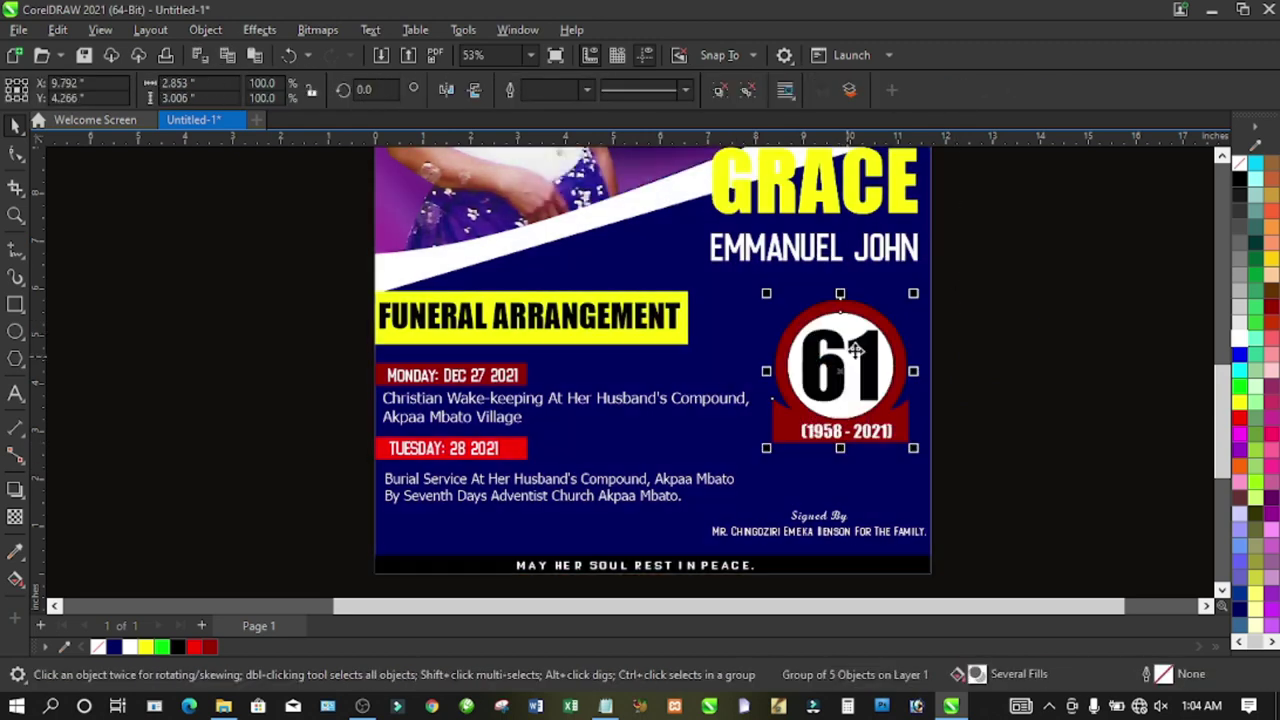
{"action": "left_click", "coordinate": [1070, 330]}
{"action": "scroll", "coordinate": [1218, 400], "scroll_direction": "up", "scroll_amount": 2}
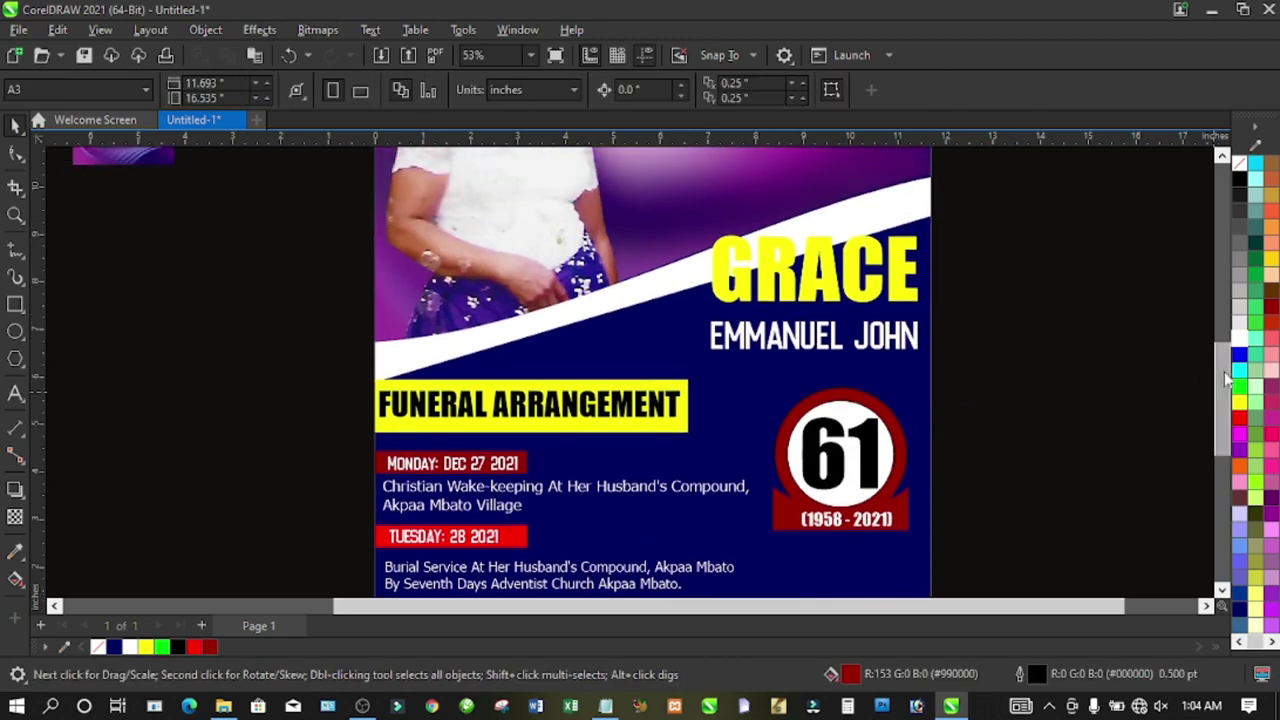
{"action": "left_click_drag", "start_coordinate": [1020, 203], "coordinate": [664, 355]}
{"action": "left_click_drag", "start_coordinate": [818, 290], "coordinate": [818, 322]}
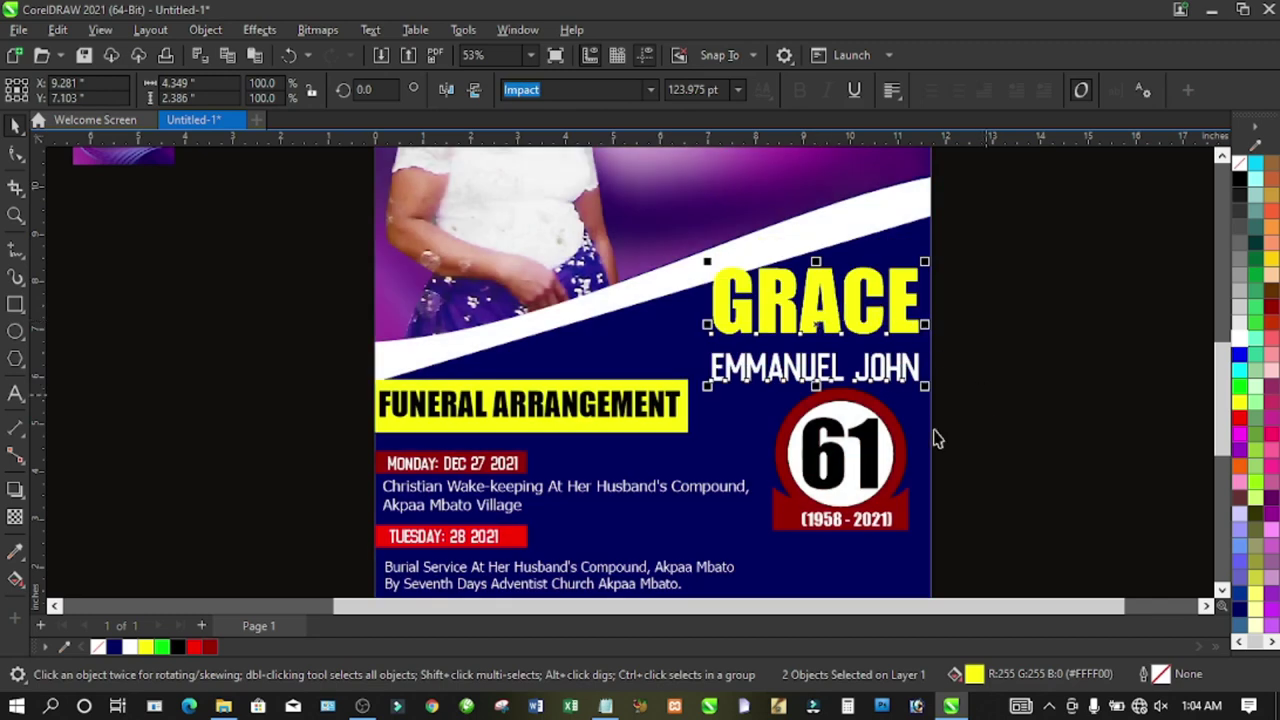
{"action": "left_click_drag", "start_coordinate": [845, 455], "coordinate": [853, 478]}
{"action": "left_click", "coordinate": [932, 338]}
{"action": "left_click_drag", "start_coordinate": [1000, 240], "coordinate": [674, 425]}
{"action": "left_click_drag", "start_coordinate": [820, 334], "coordinate": [822, 362]}
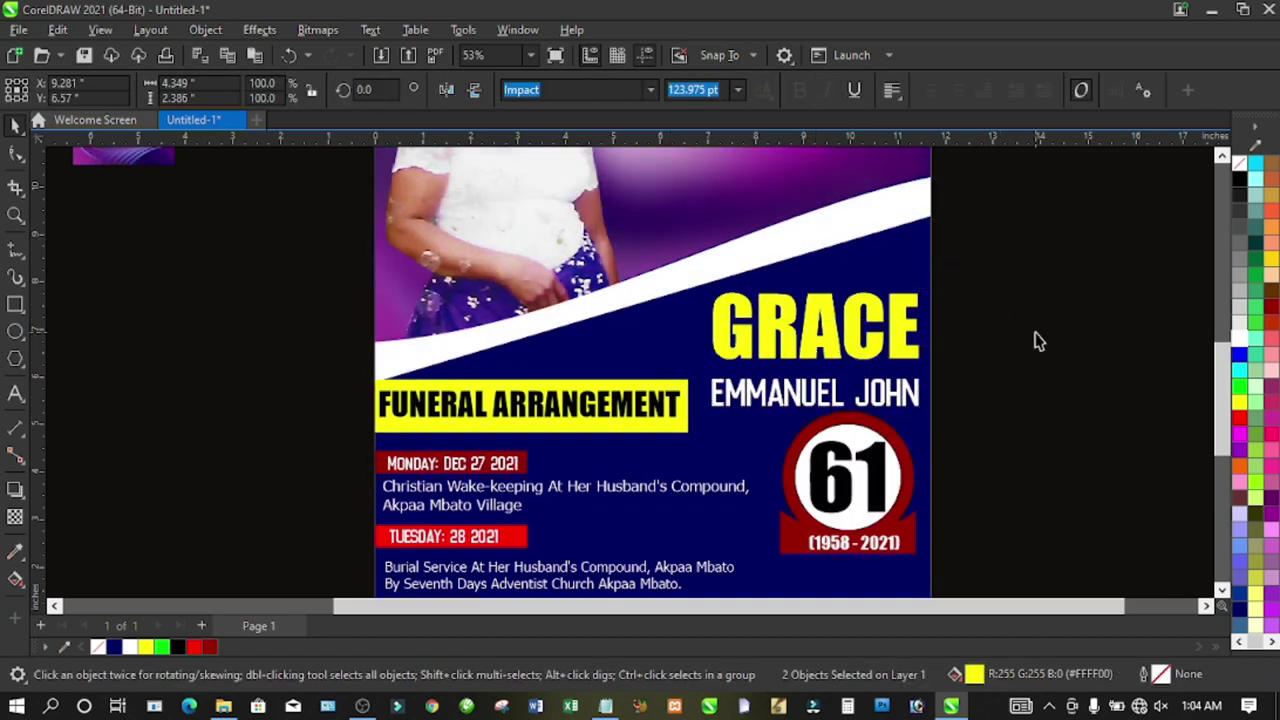
{"action": "left_click", "coordinate": [1175, 365]}
{"action": "left_click", "coordinate": [617, 415]}
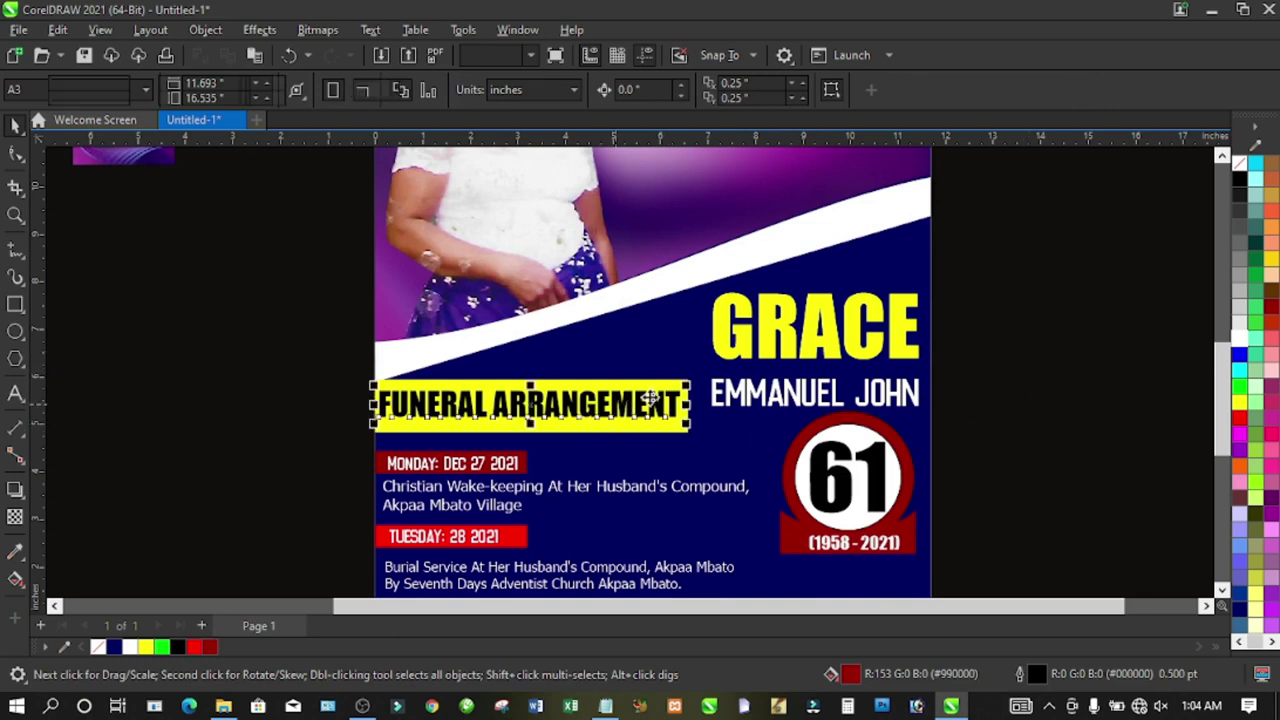
- Shrink the FUNERAL ARRANGEMENT text and trim its yellow bar to fit snugly around it
{"action": "left_click_drag", "start_coordinate": [692, 392], "coordinate": [636, 392]}
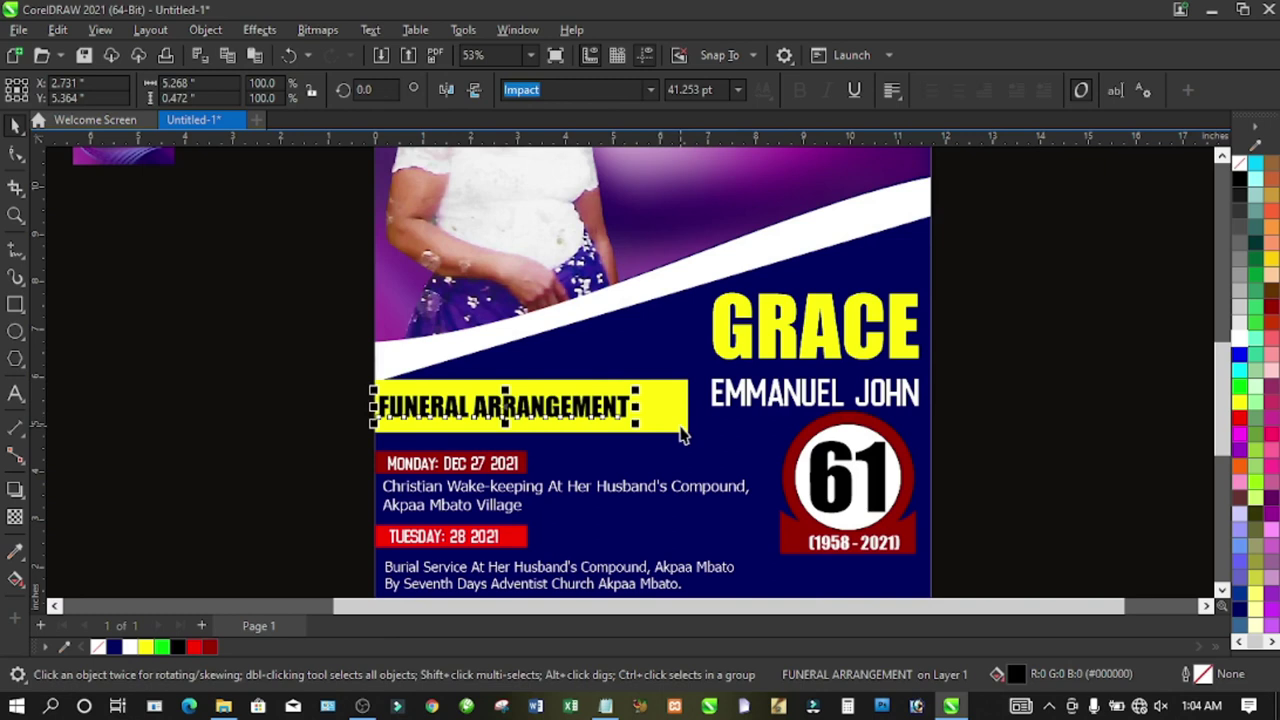
{"action": "left_click", "coordinate": [678, 424]}
{"action": "left_click_drag", "start_coordinate": [695, 412], "coordinate": [648, 418]}
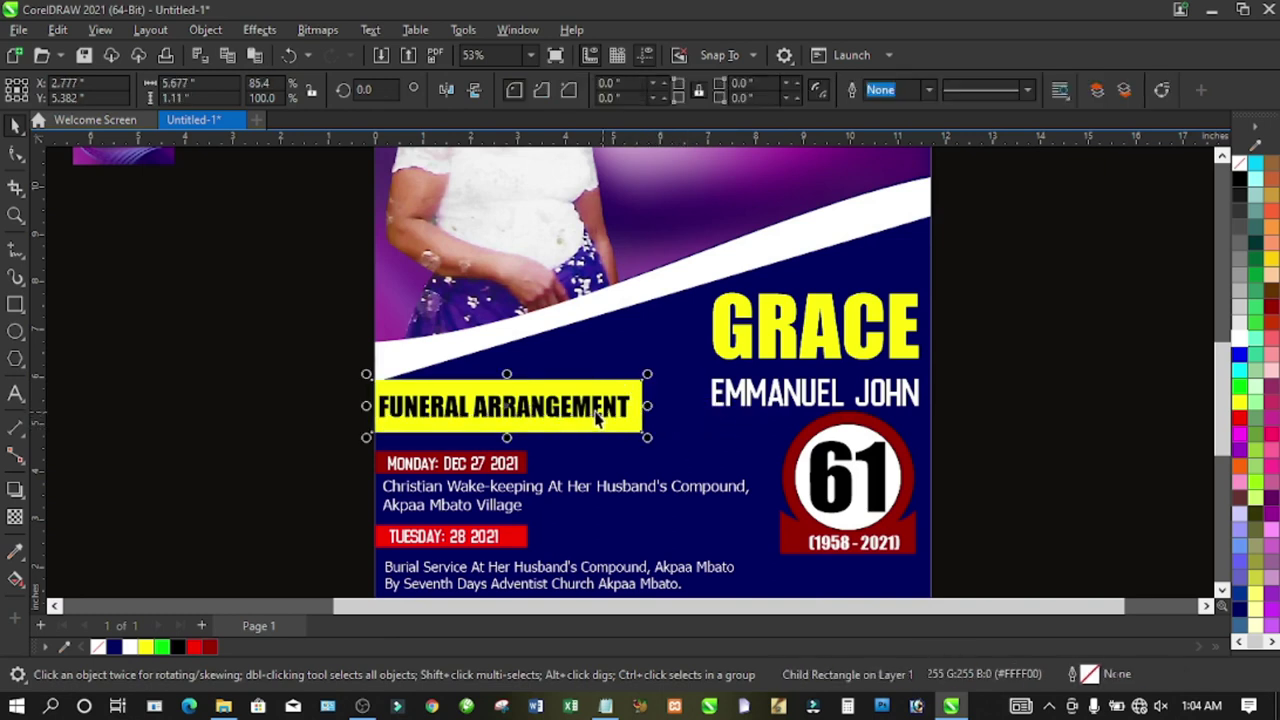
{"action": "left_click_drag", "start_coordinate": [510, 378], "coordinate": [509, 385]}
{"action": "left_click_drag", "start_coordinate": [509, 440], "coordinate": [508, 431]}
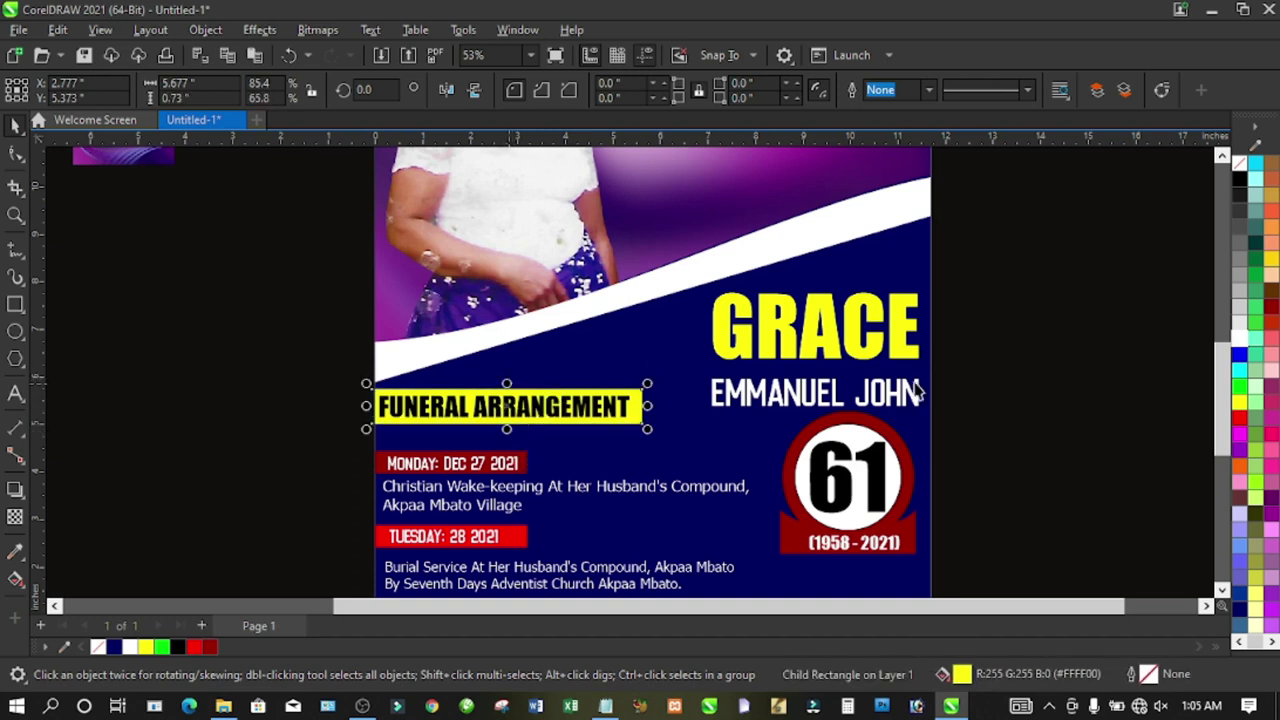
{"action": "left_click", "coordinate": [1040, 360]}
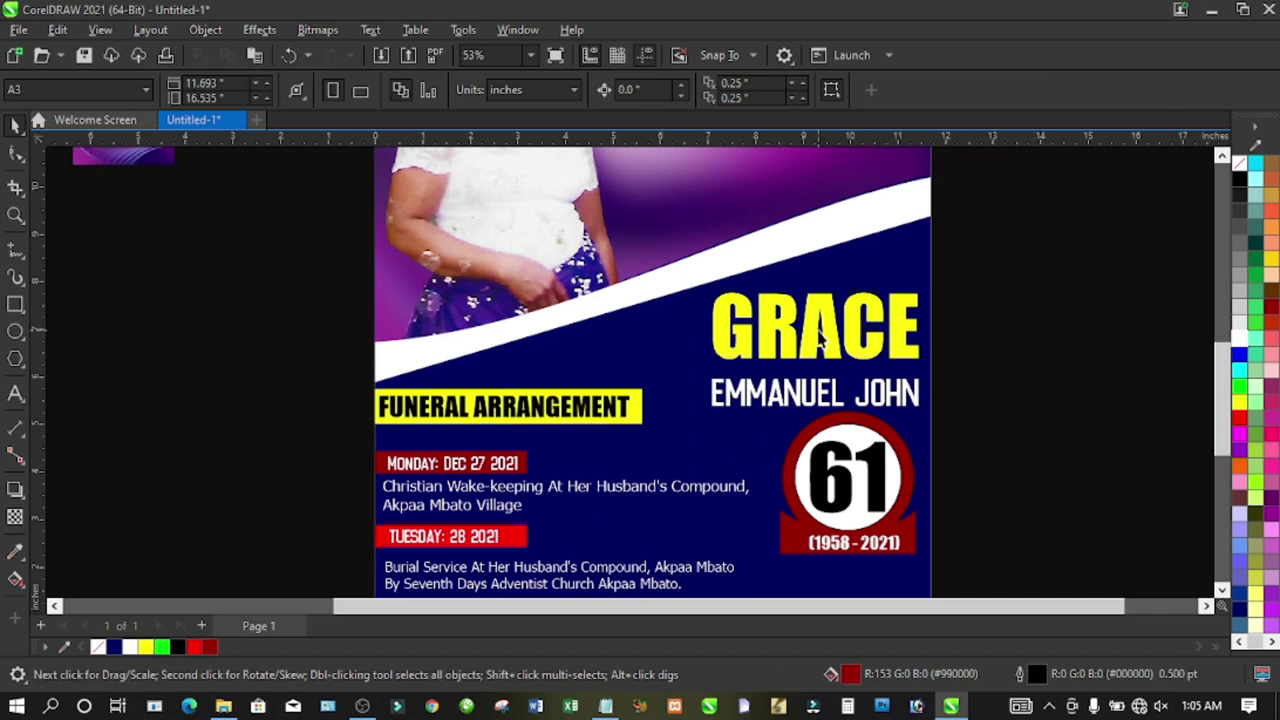
{"action": "left_click_drag", "start_coordinate": [838, 335], "coordinate": [825, 335]}
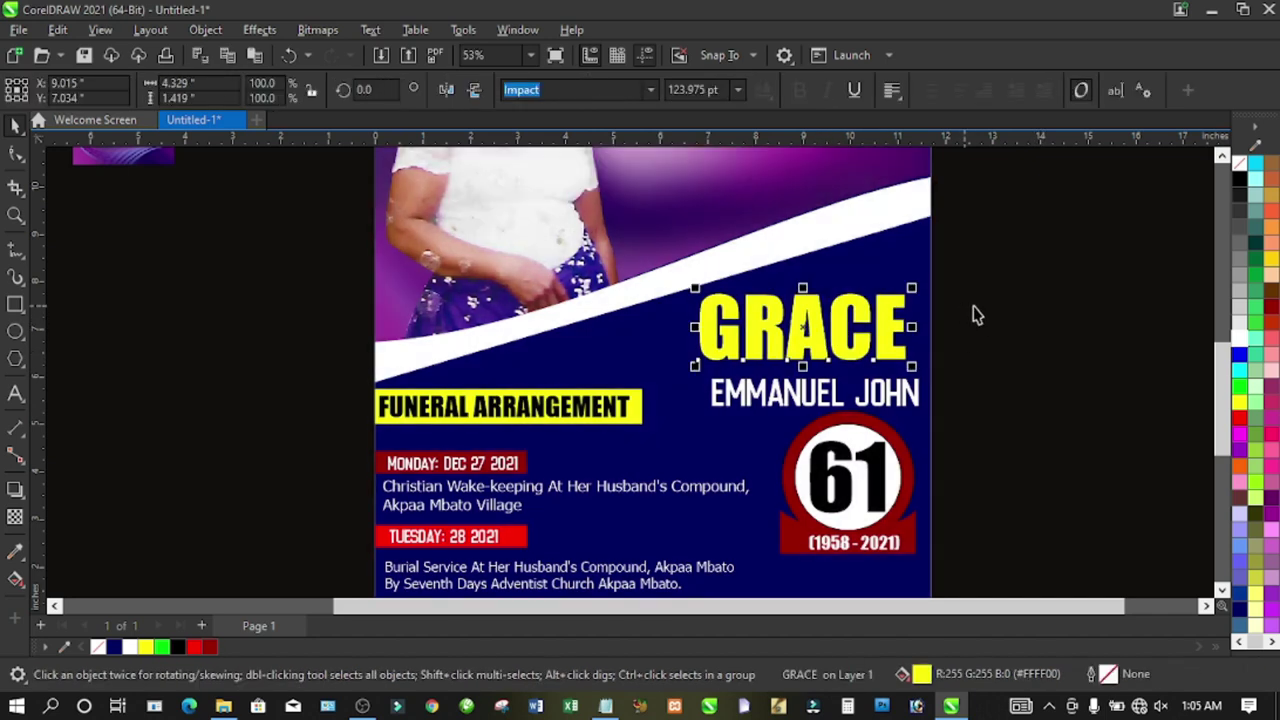
{"action": "left_click", "coordinate": [971, 314]}
{"action": "left_click_drag", "start_coordinate": [890, 397], "coordinate": [886, 391]}
{"action": "left_click", "coordinate": [1186, 368]}
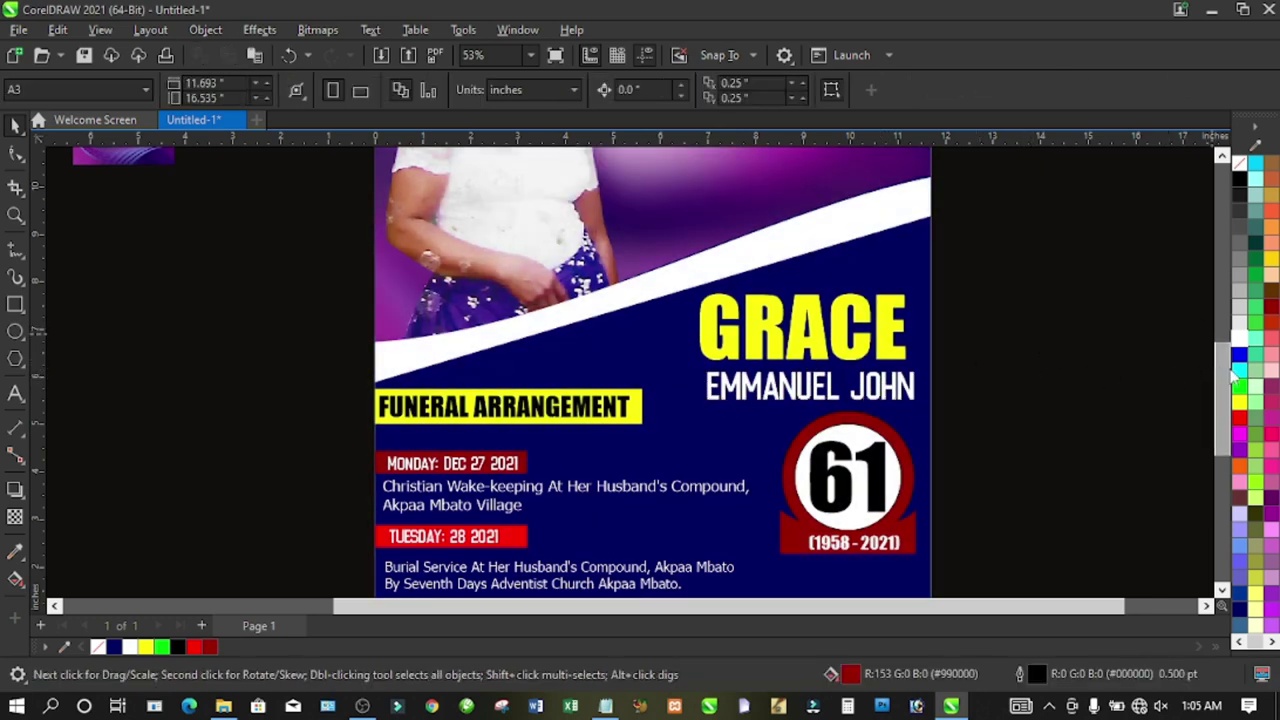
{"action": "left_click_drag", "start_coordinate": [1224, 375], "coordinate": [1222, 281]}
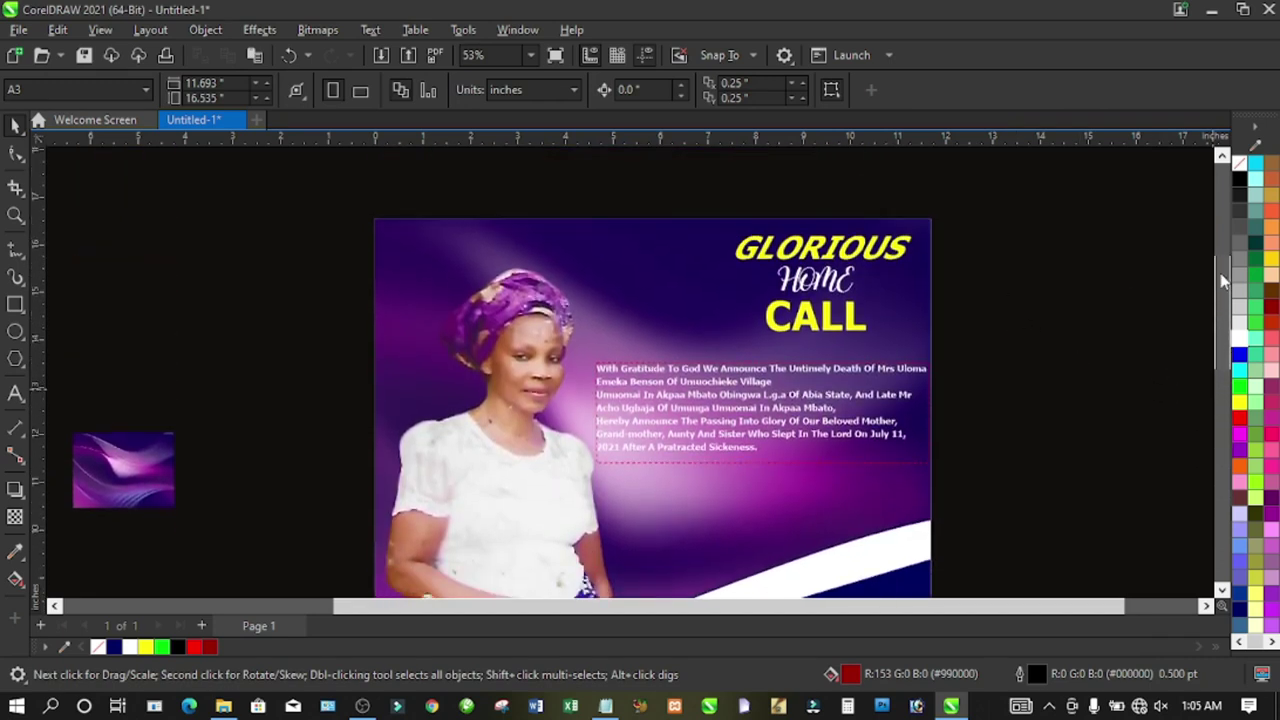
- Lower the tribute paragraph slightly and scale the GLORIOUS HOME CALL heading up to about 107%
{"action": "left_click_drag", "start_coordinate": [772, 377], "coordinate": [779, 412]}
{"action": "left_click_drag", "start_coordinate": [1012, 163], "coordinate": [677, 343]}
{"action": "left_click_drag", "start_coordinate": [922, 307], "coordinate": [943, 337]}
{"action": "left_click", "coordinate": [997, 317]}
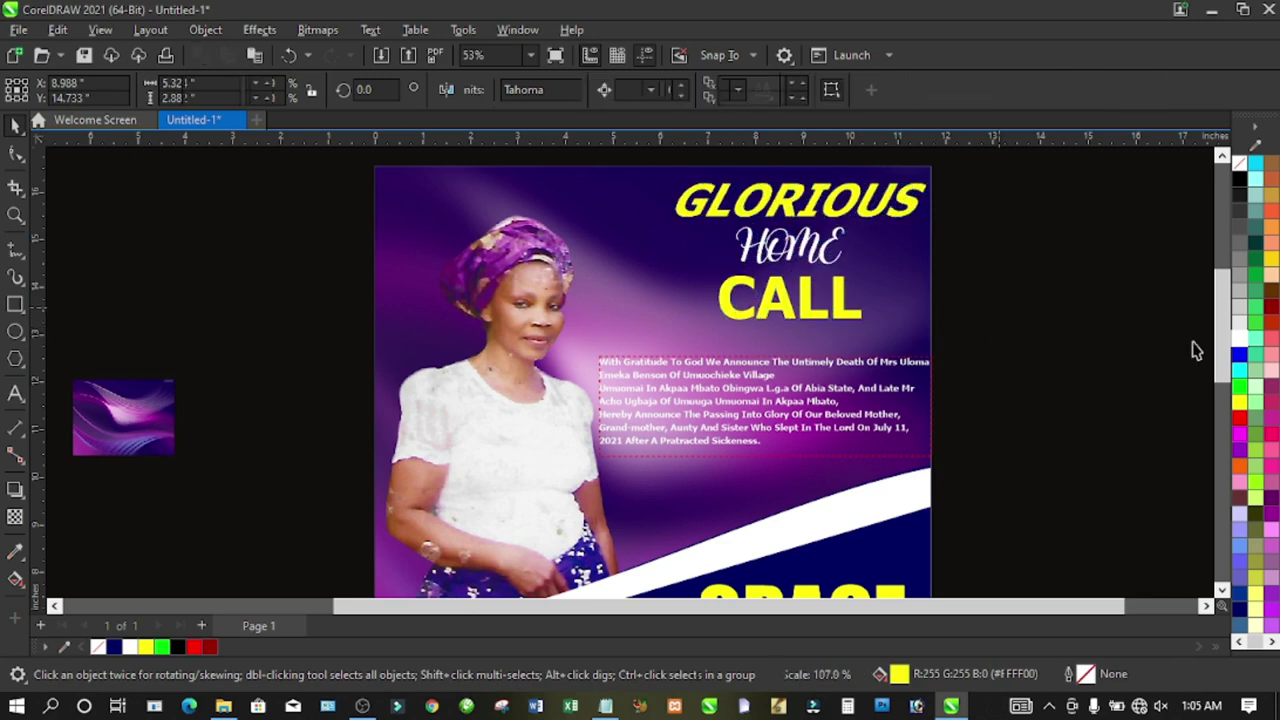
{"action": "scroll", "coordinate": [1181, 343], "scroll_direction": "down", "scroll_amount": 2}
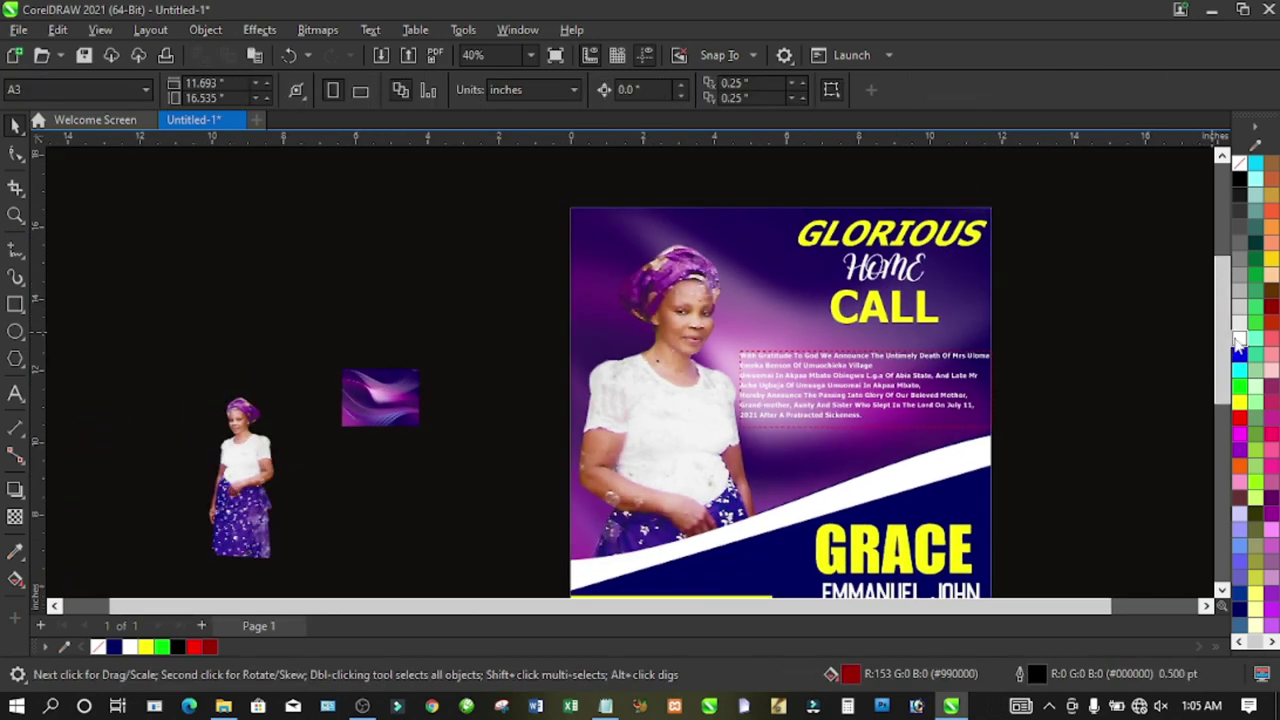
{"action": "scroll", "coordinate": [1190, 390], "scroll_direction": "down", "scroll_amount": 3}
{"action": "scroll", "coordinate": [1191, 428], "scroll_direction": "down", "scroll_amount": 2}
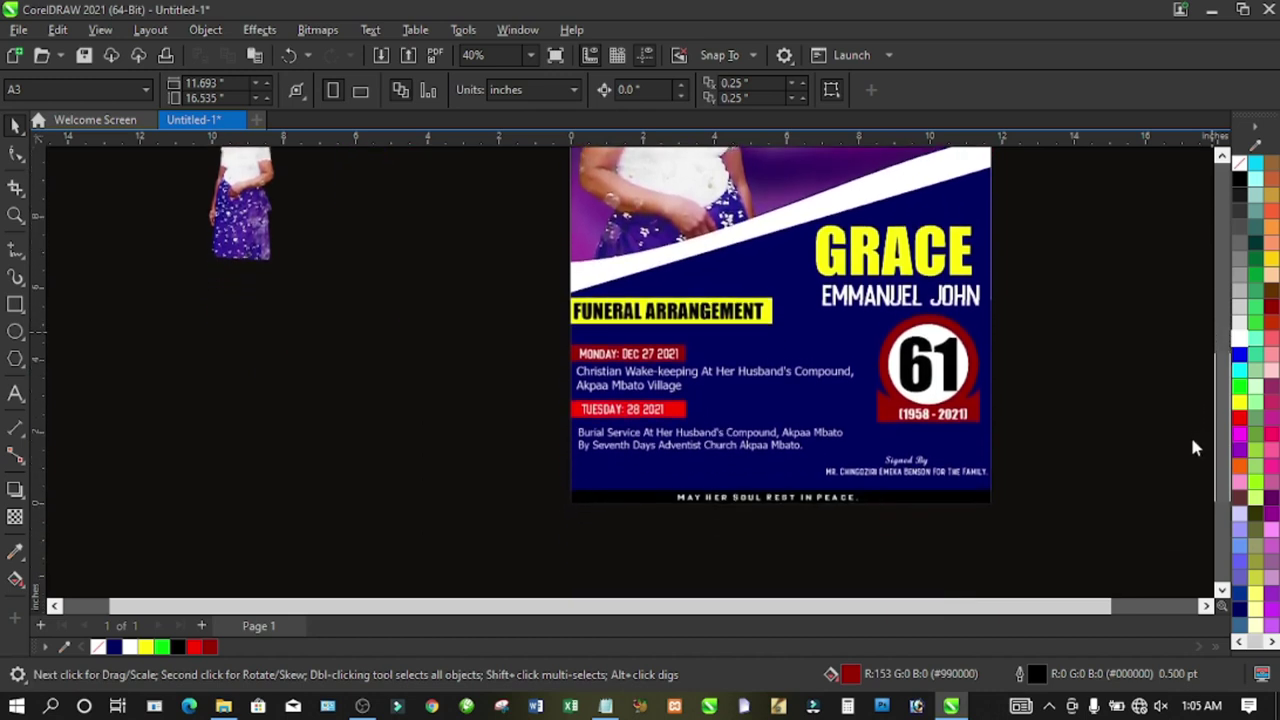
{"action": "scroll", "coordinate": [1190, 434], "scroll_direction": "up", "scroll_amount": 2}
{"action": "left_click_drag", "start_coordinate": [932, 606], "coordinate": [1011, 609]}
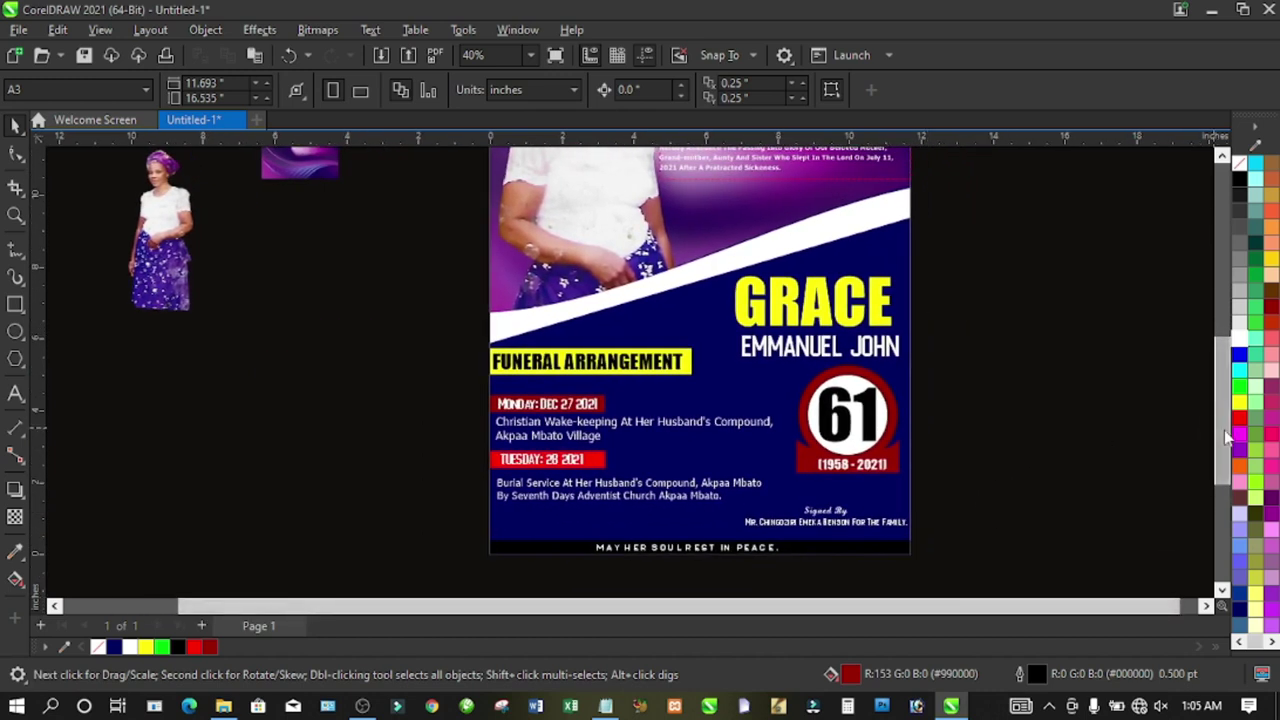
{"action": "scroll", "coordinate": [1228, 436], "scroll_direction": "up", "scroll_amount": 2}
- Delete the spare photo and purple image beside the page, then preview the finished poster with F9
{"action": "key", "text": "F9"}
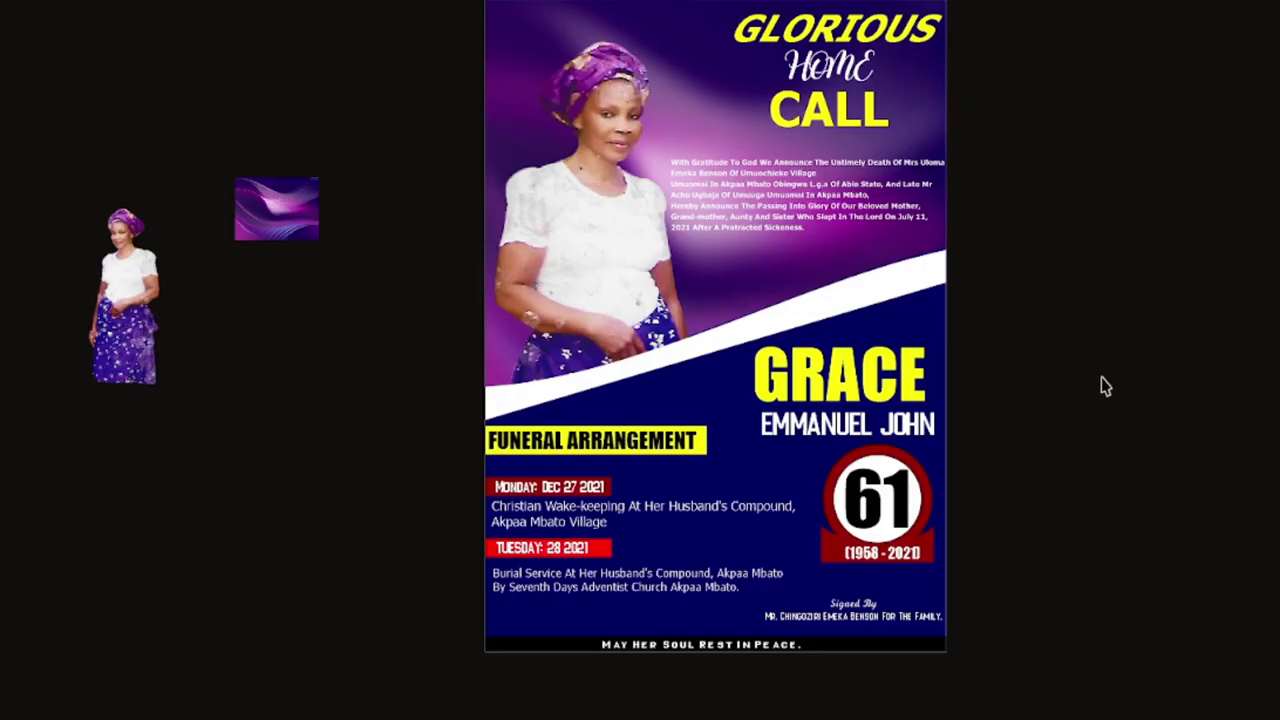
{"action": "key", "text": "Escape"}
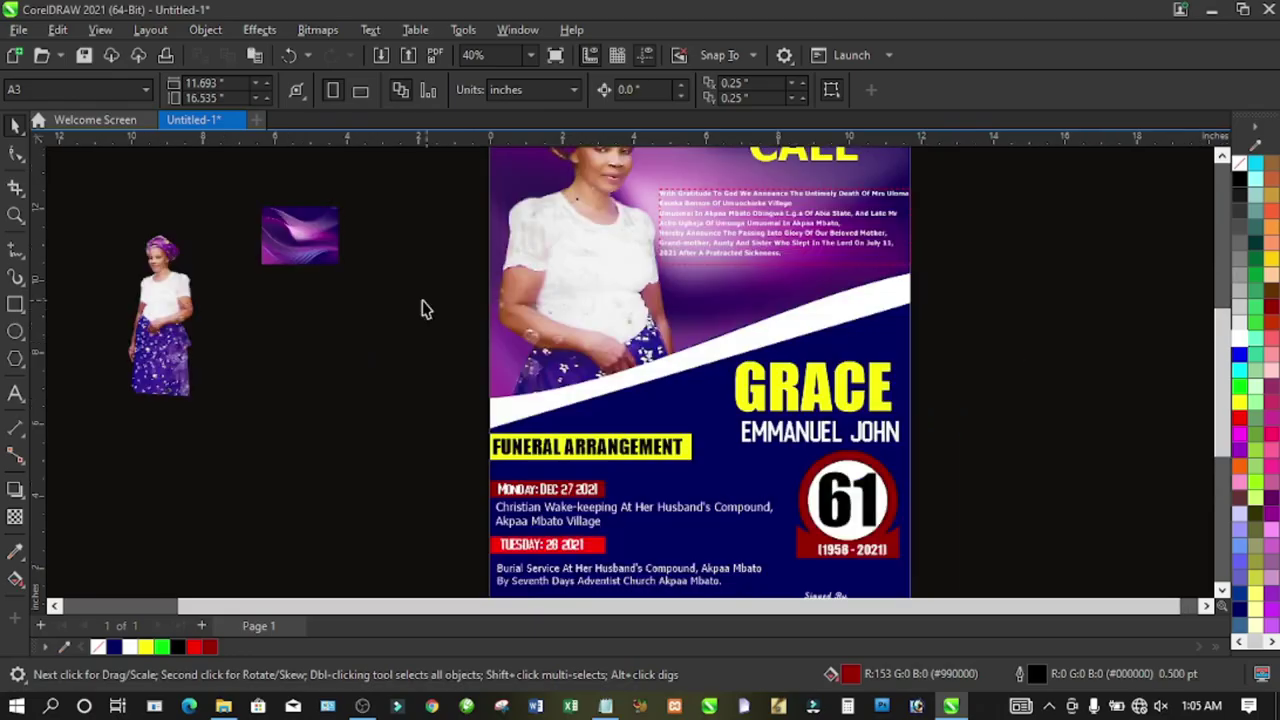
{"action": "left_click", "coordinate": [287, 255]}
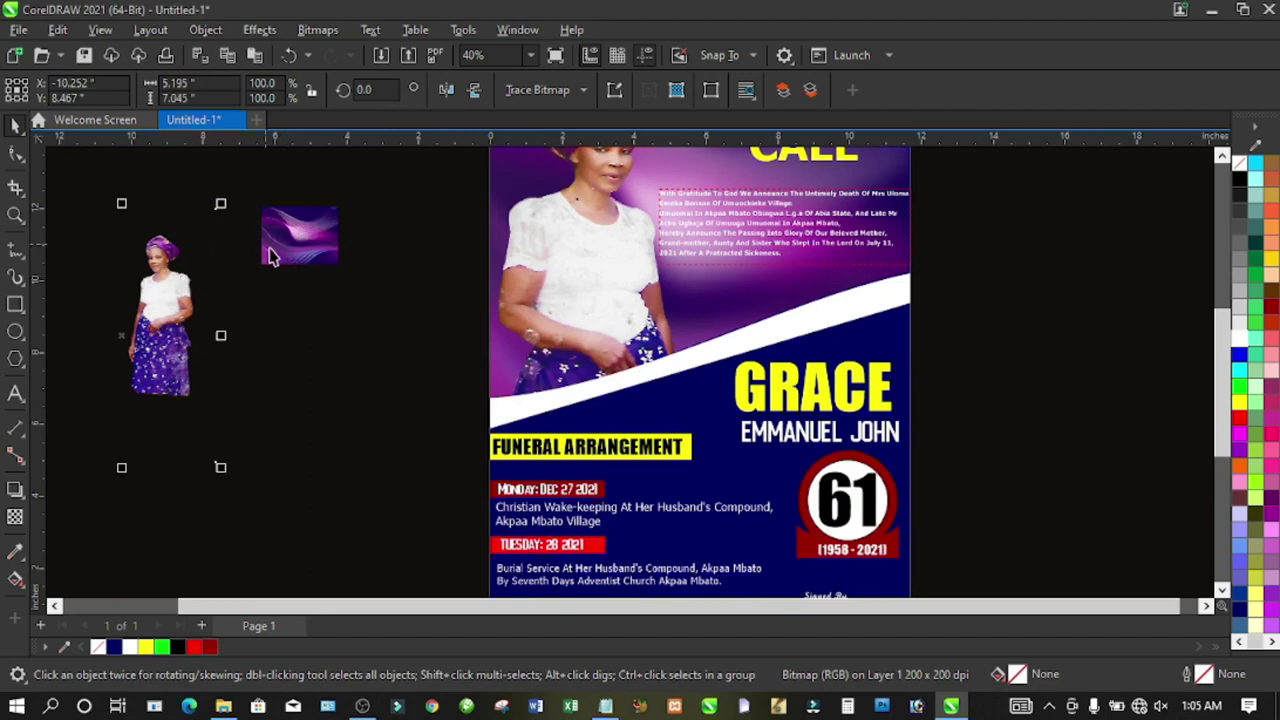
{"action": "key", "text": "Delete"}
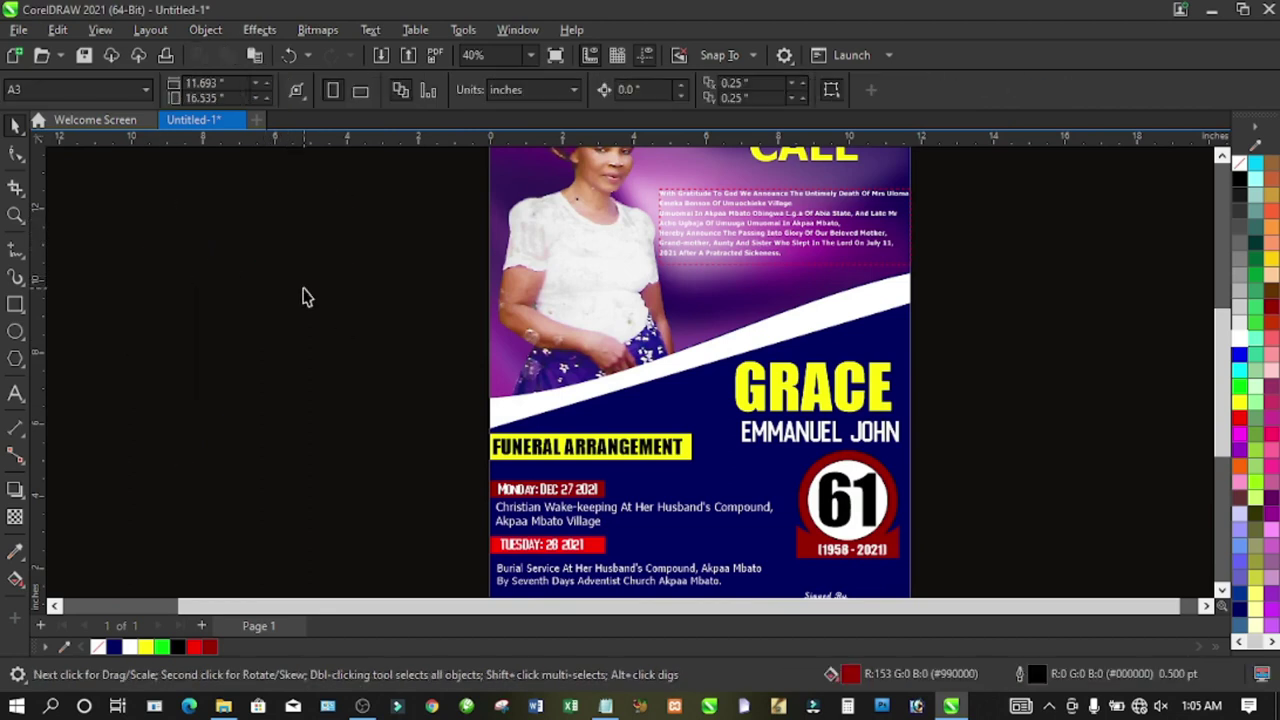
{"action": "key", "text": "F9"}
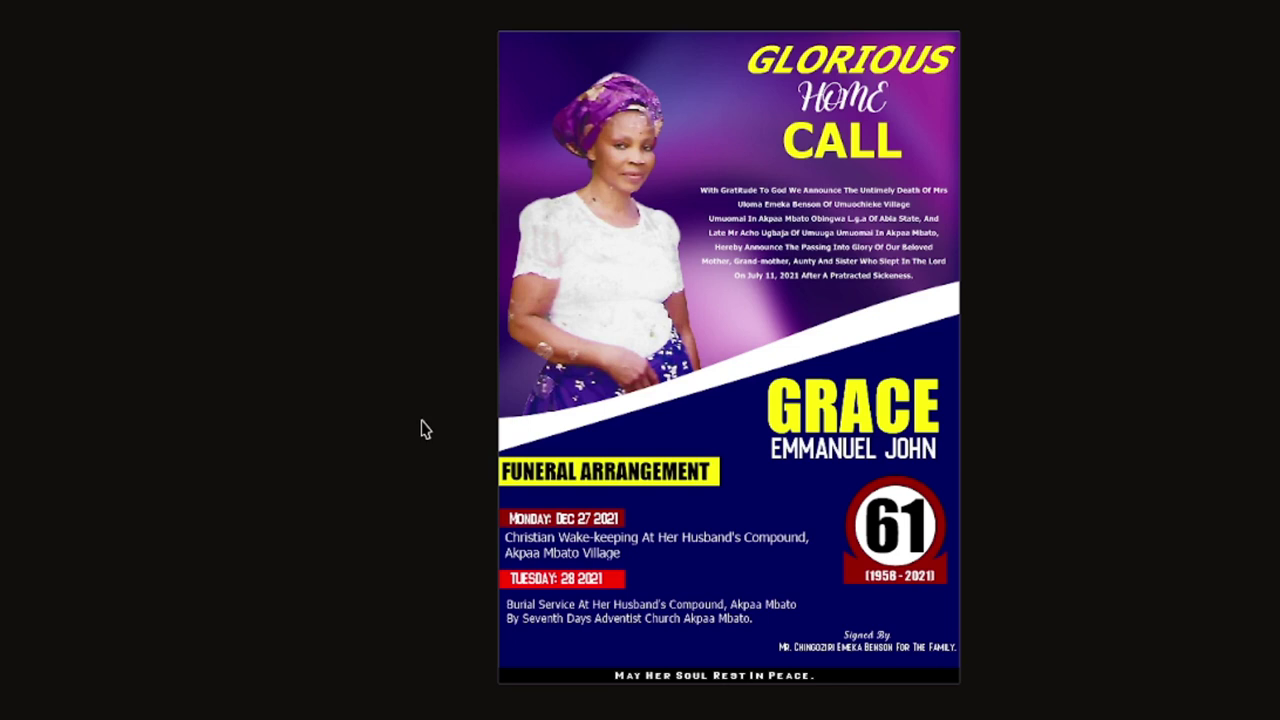